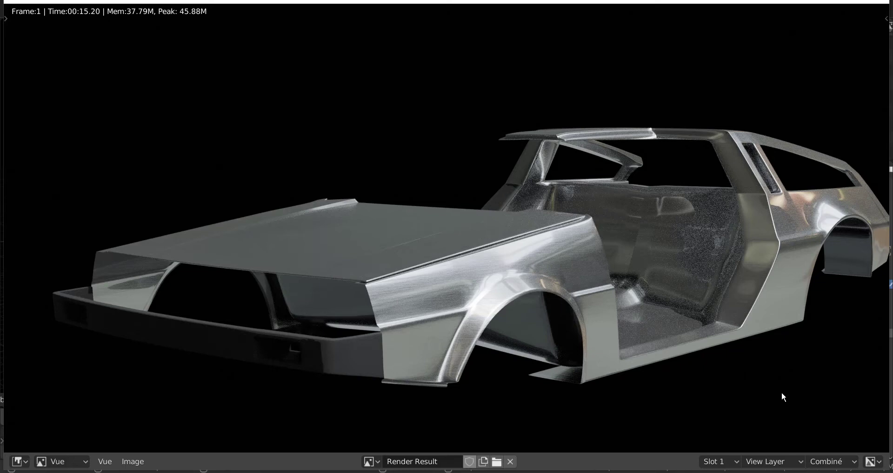
# Inspect the brushed-metal finish on the car body's front fender in the render result, and close the render window.
pyautogui.scroll(1, 783, 393)
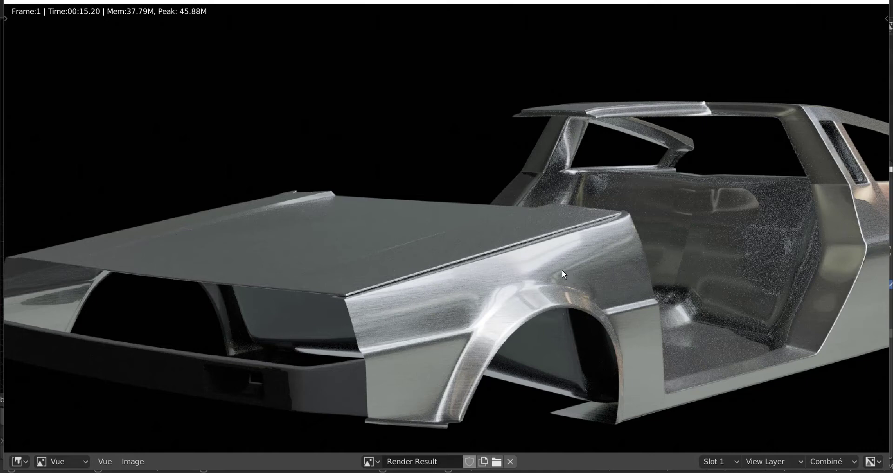
pyautogui.scroll(-2, 564, 274)
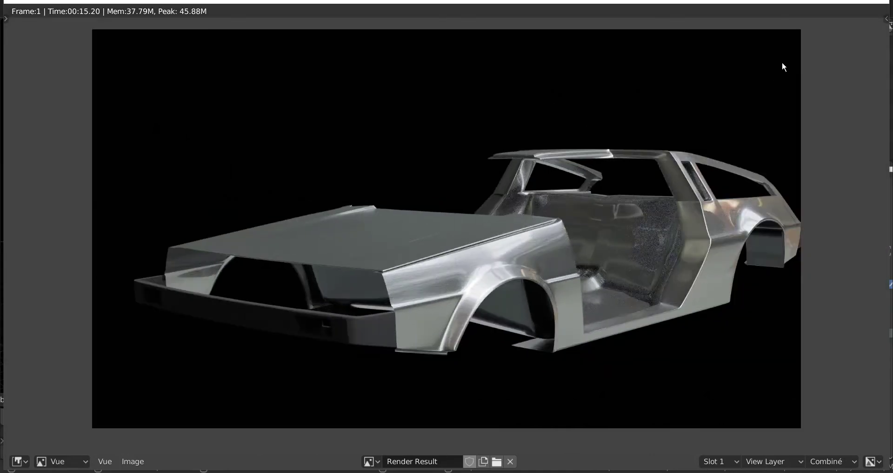
pyautogui.scroll(2, 546, 294)
pyautogui.scroll(1, 545, 295)
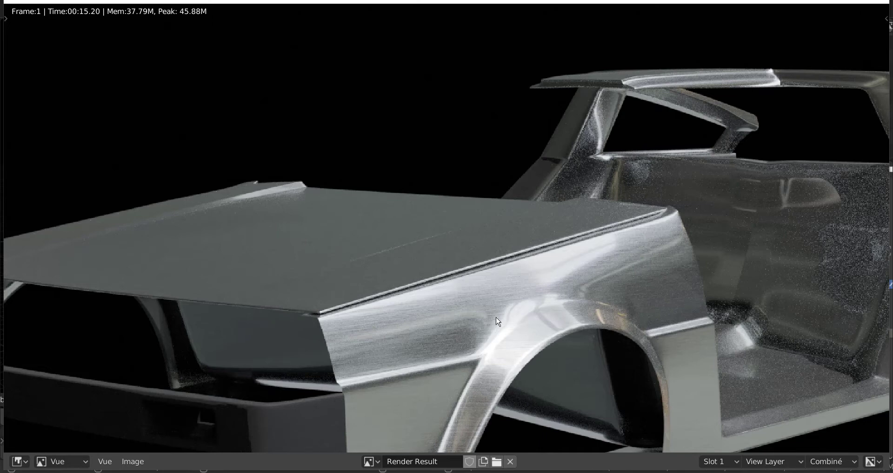
pyautogui.scroll(1, 498, 321)
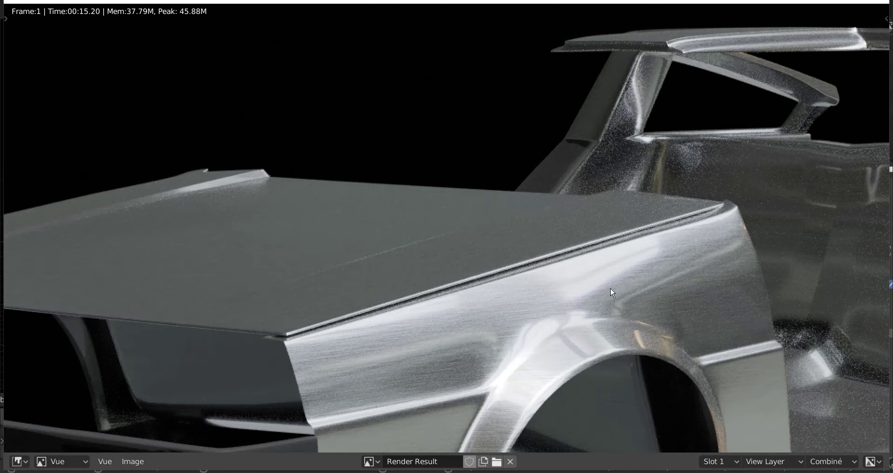
pyautogui.scroll(-3, 614, 282)
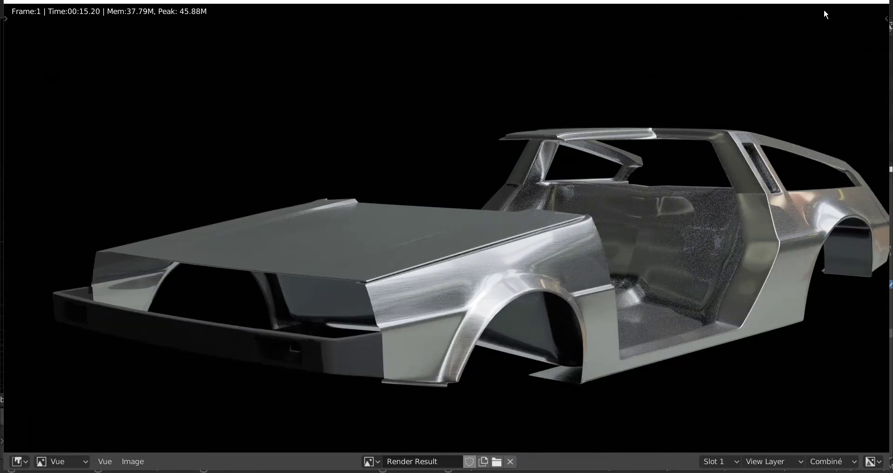
pyautogui.click(879, 2)
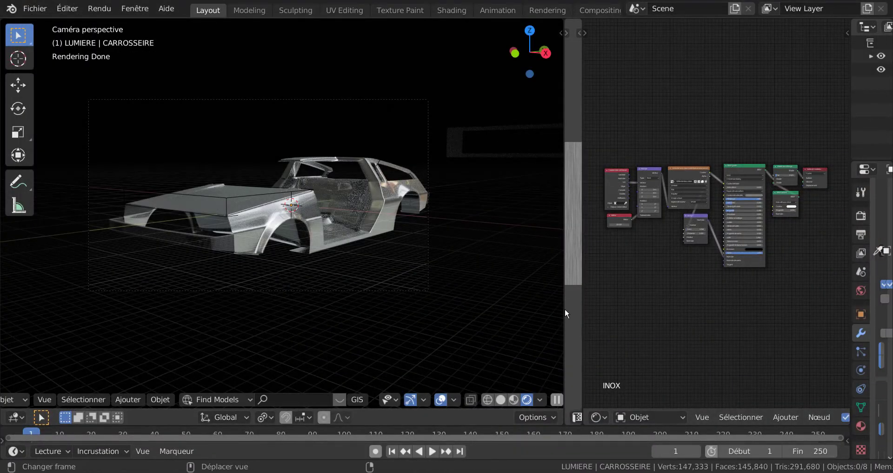
# Enlarge the shader node editor by narrowing the 3D viewport and the image editor showing the steel texture.
pyautogui.moveTo(564, 303); pyautogui.dragTo(444, 327)
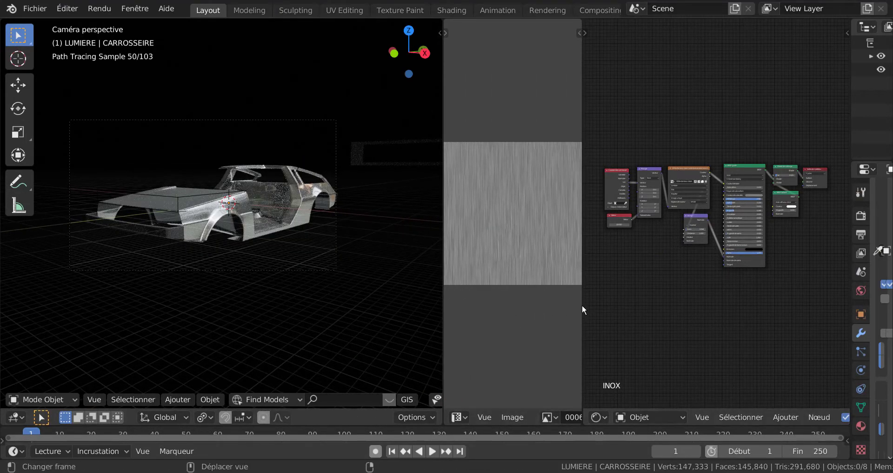
pyautogui.moveTo(582, 304); pyautogui.dragTo(466, 324)
pyautogui.scroll(2, 622, 320)
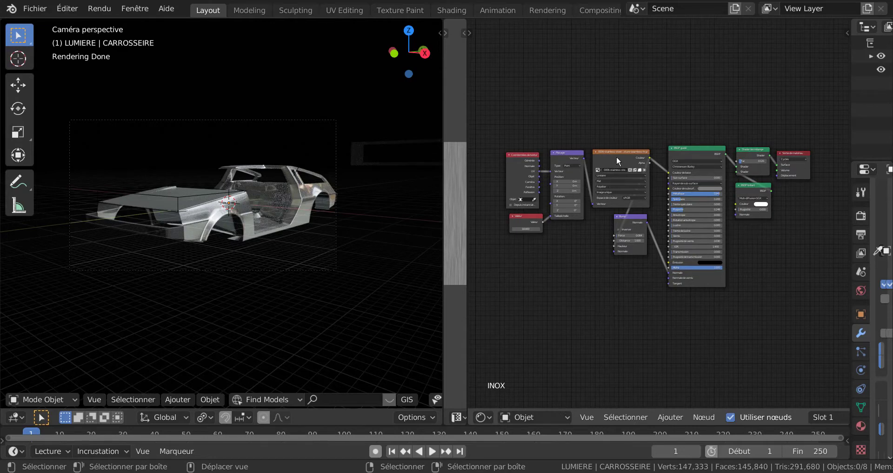
# Realign the stainless-steel image texture, mapping, texture coordinate and Bump nodes in the INOX material's node tree.
pyautogui.moveTo(624, 151); pyautogui.dragTo(578, 150)
pyautogui.click(577, 153)
pyautogui.moveTo(521, 155); pyautogui.dragTo(521, 153)
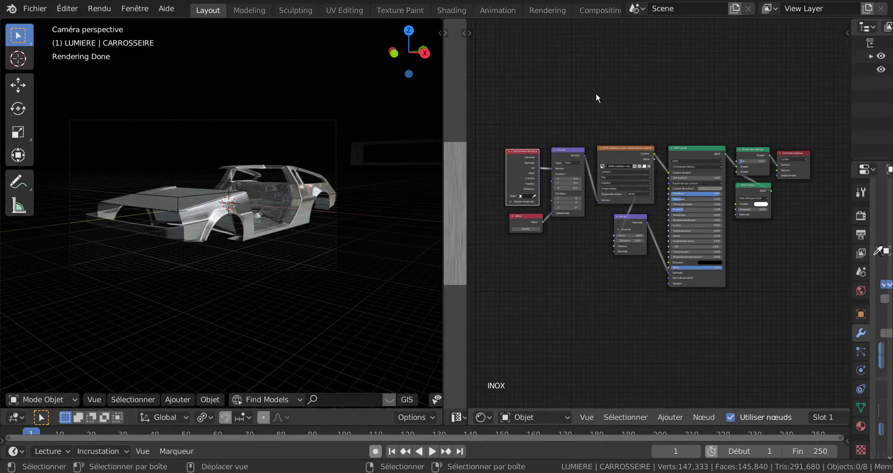
pyautogui.scroll(1, 786, 285)
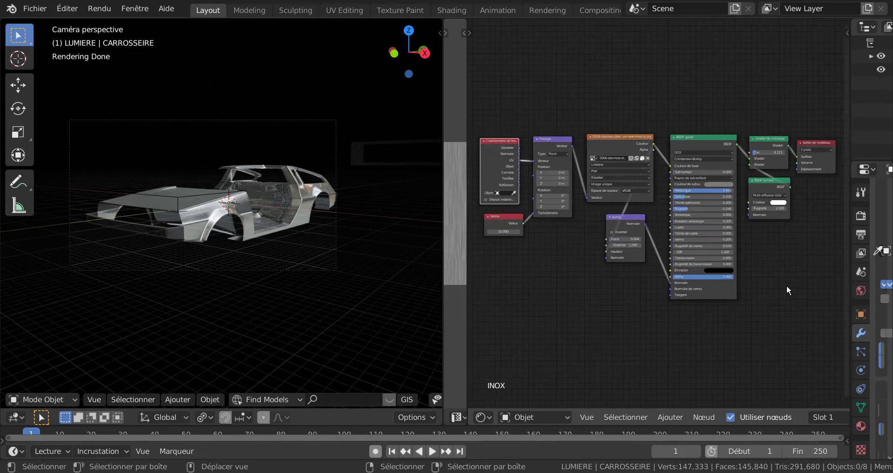
pyautogui.scroll(1, 786, 285)
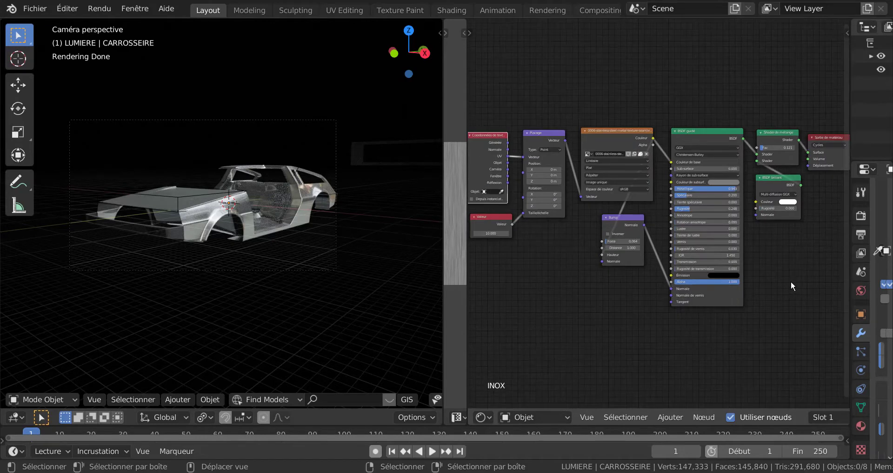
pyautogui.press('Home')
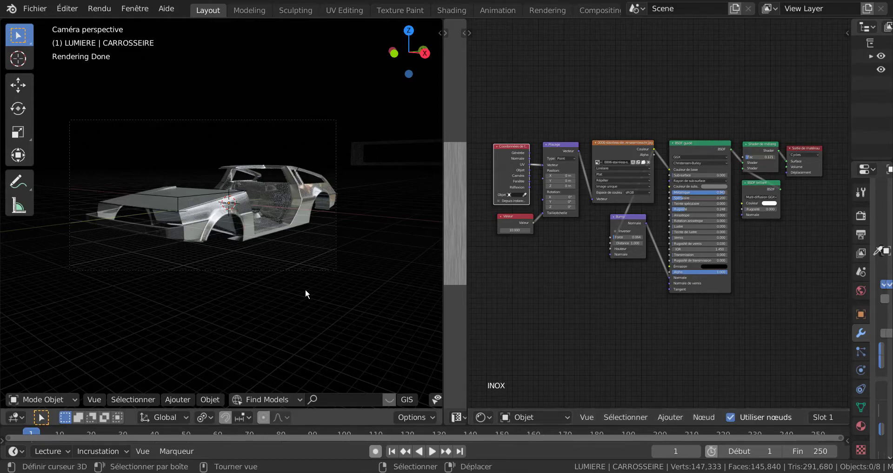
pyautogui.scroll(5, 305, 293)
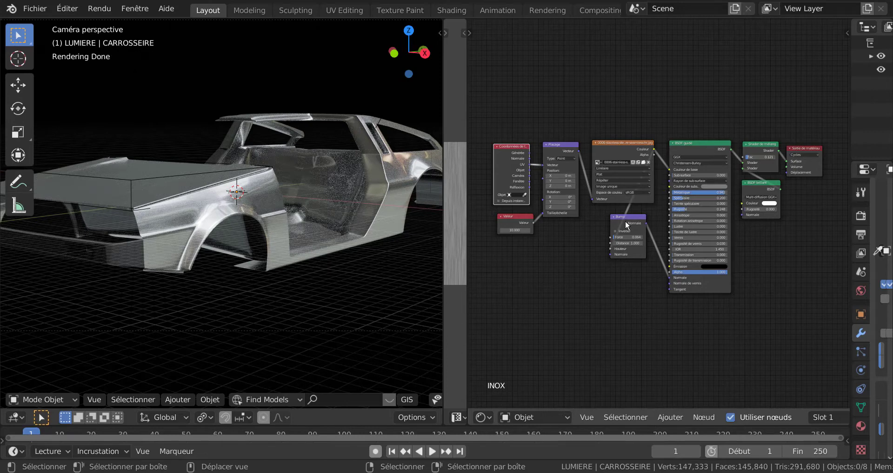
pyautogui.moveTo(629, 218); pyautogui.dragTo(635, 211)
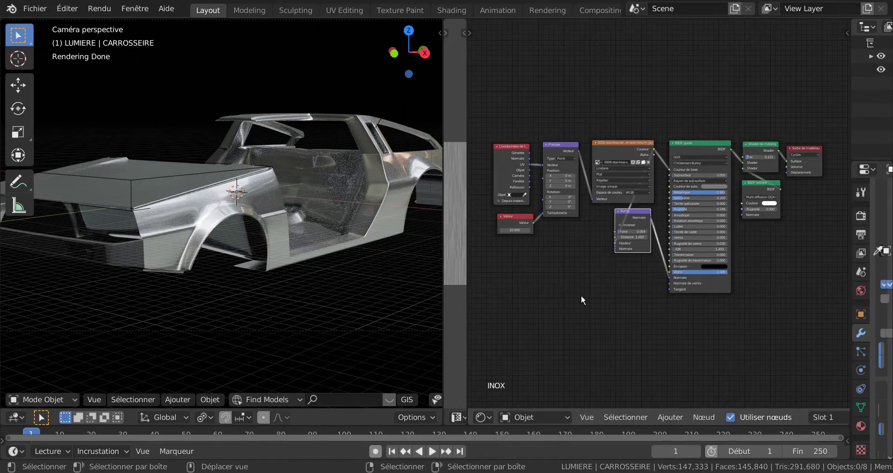
# Examine the INOX node tree's texture mapping, Bump and shader settings alongside the brushed finish on the front fender.
pyautogui.scroll(3, 581, 295)
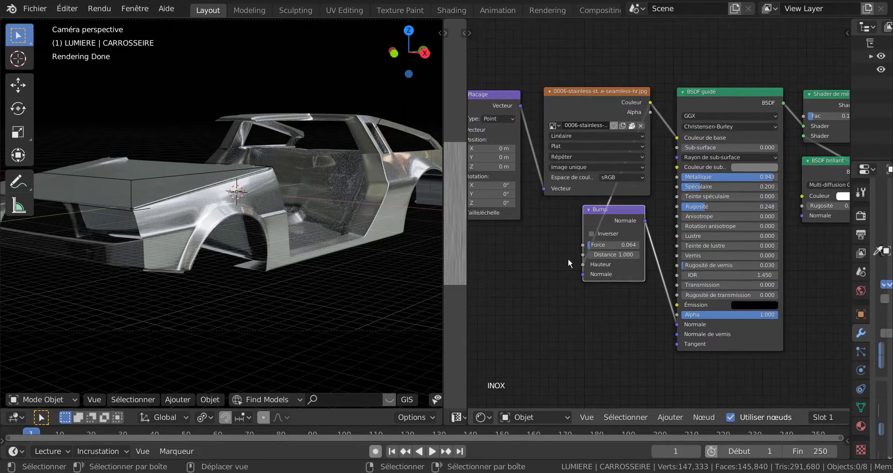
pyautogui.scroll(-1, 551, 319)
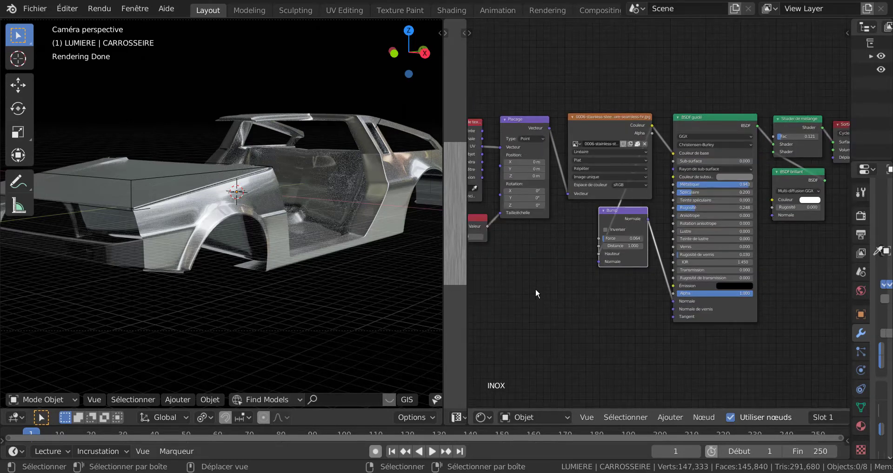
pyautogui.keyDown('ctrl'); pyautogui.hscroll(-2, 535, 288); pyautogui.keyUp('ctrl')
pyautogui.scroll(3, 354, 285)
pyautogui.scroll(2, 345, 284)
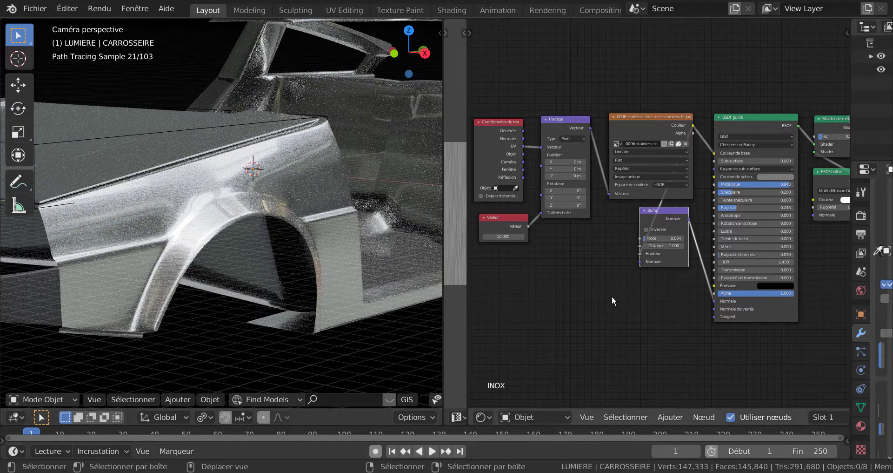
pyautogui.scroll(-1, 612, 295)
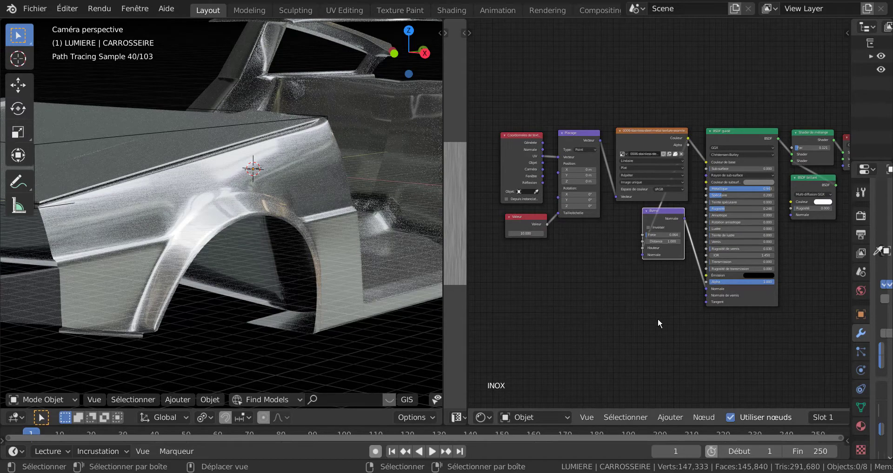
pyautogui.press('Home')
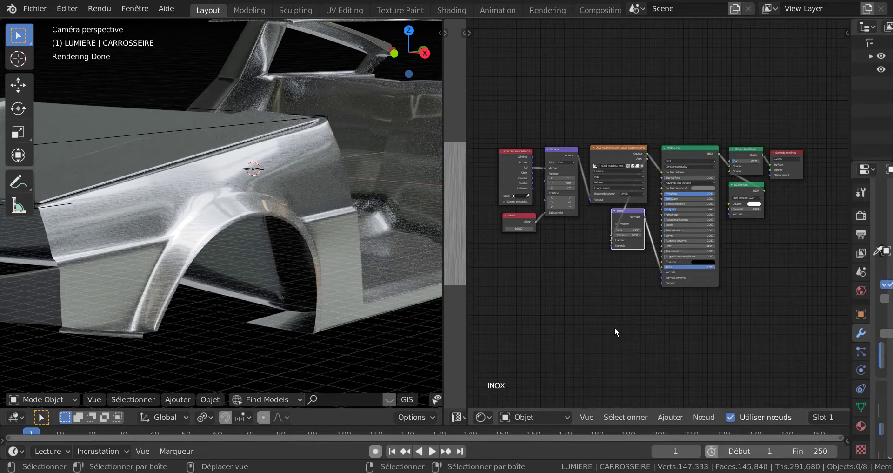
pyautogui.scroll(2, 626, 330)
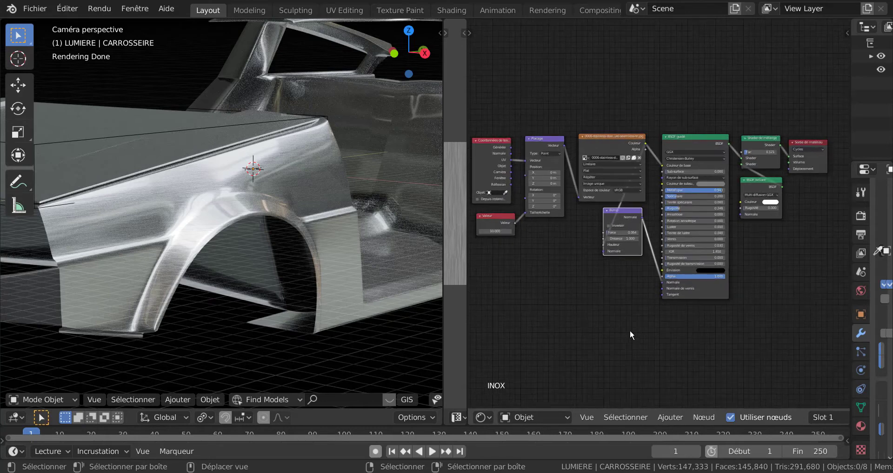
pyautogui.moveTo(610, 326); pyautogui.dragTo(631, 324, button='middle')
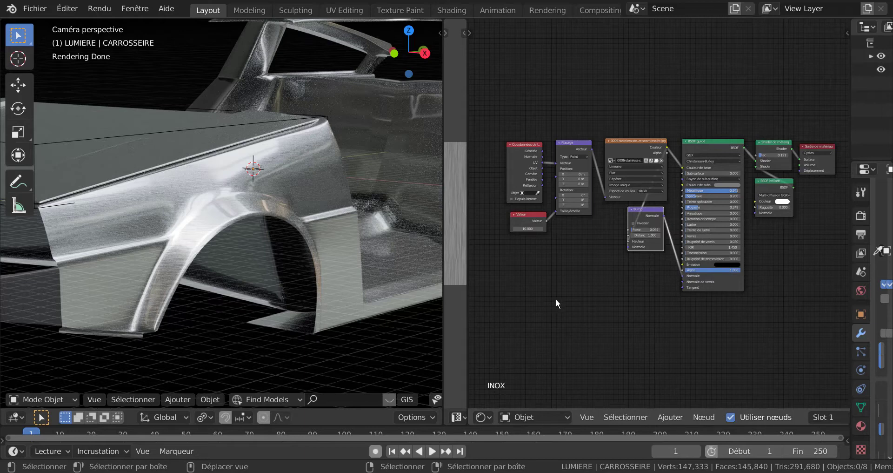
pyautogui.scroll(1, 567, 304)
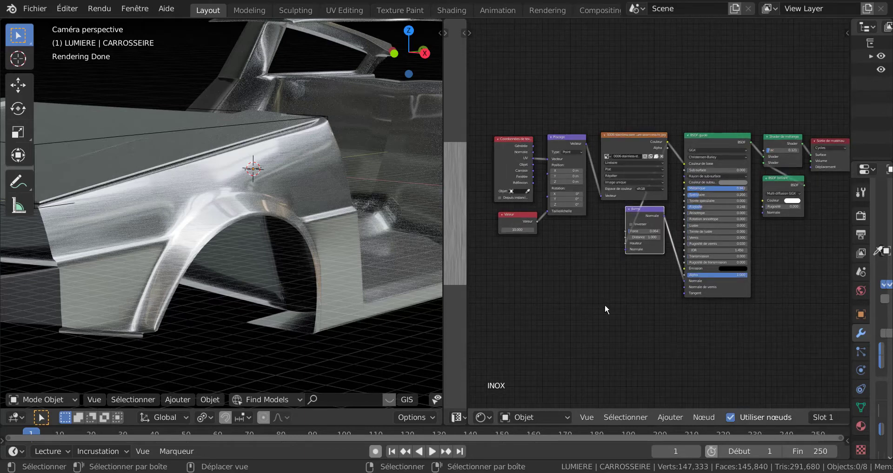
pyautogui.scroll(-1, 620, 271)
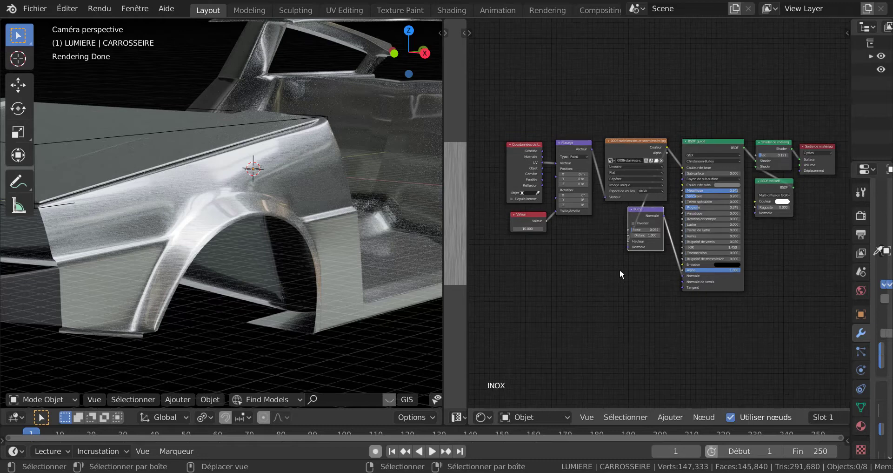
pyautogui.moveTo(648, 290); pyautogui.dragTo(627, 287, button='middle')
pyautogui.scroll(1, 611, 296)
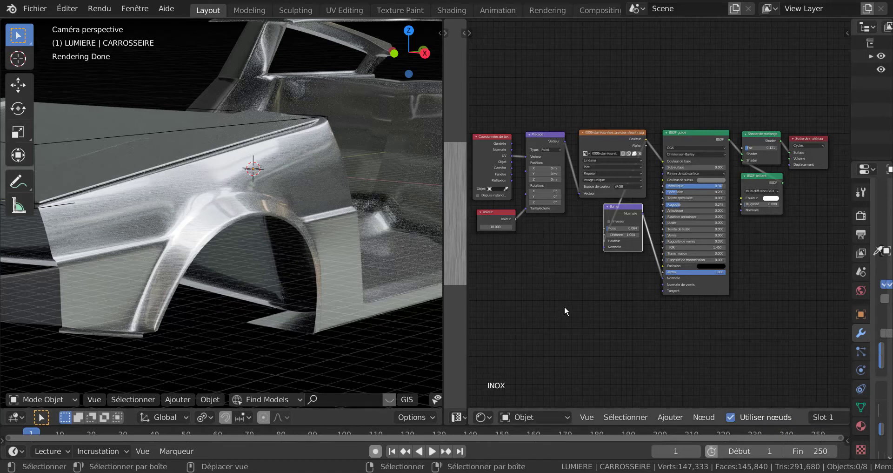
# Inspect the brushed-metal texture direction and reflections on the car's hood, front fender and wheel arch from several angles.
pyautogui.scroll(-4, 235, 254)
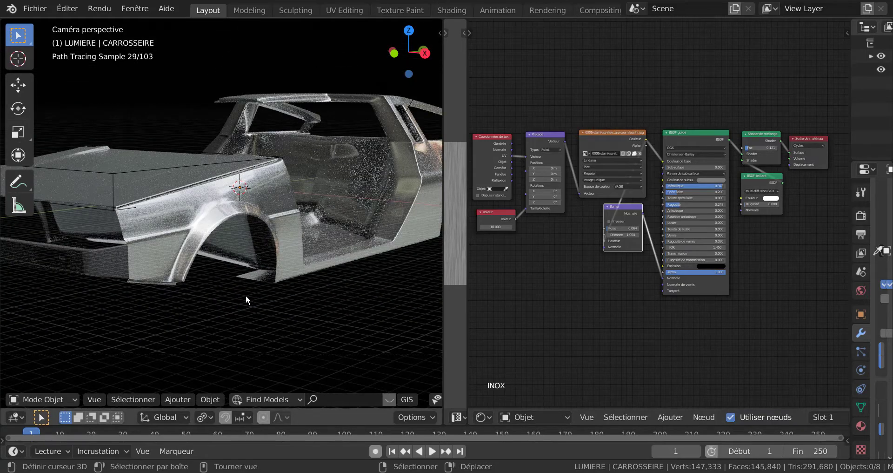
pyautogui.moveTo(246, 295); pyautogui.dragTo(272, 306, button='middle')
pyautogui.scroll(4, 273, 306)
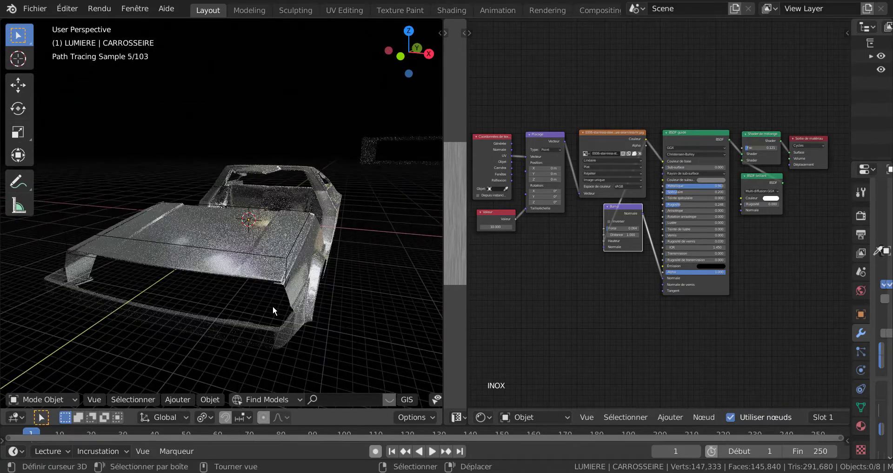
pyautogui.scroll(2, 273, 306)
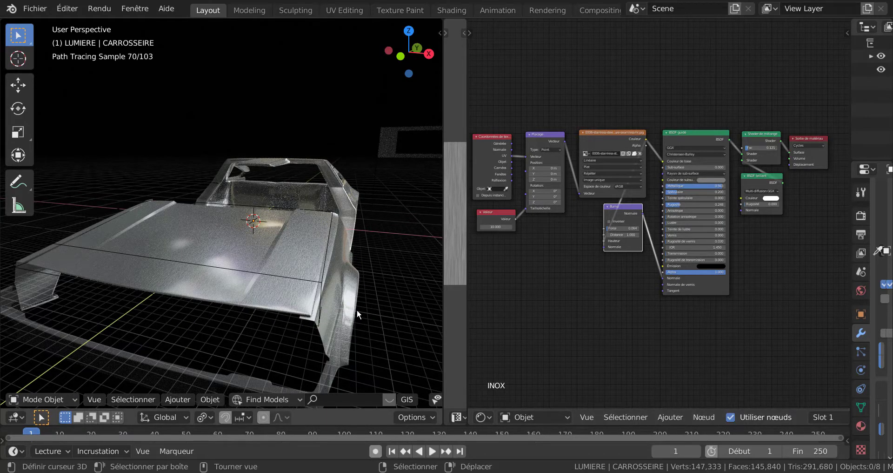
pyautogui.scroll(-3, 382, 319)
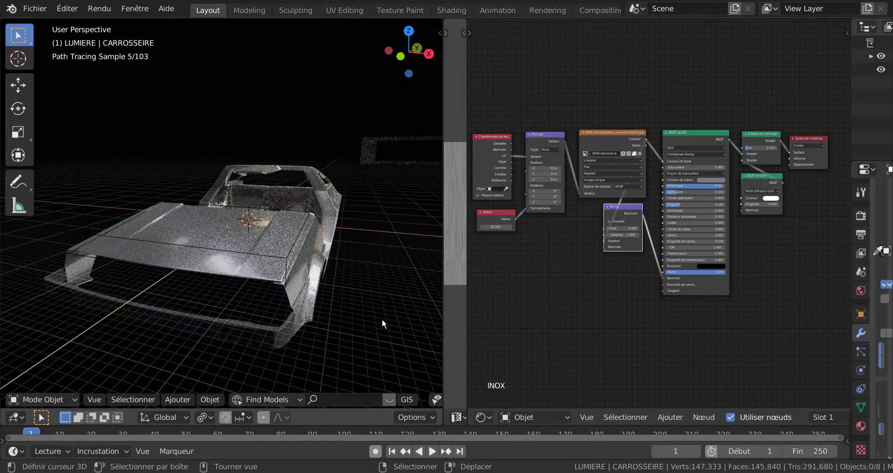
pyautogui.moveTo(381, 318); pyautogui.dragTo(292, 337, button='middle')
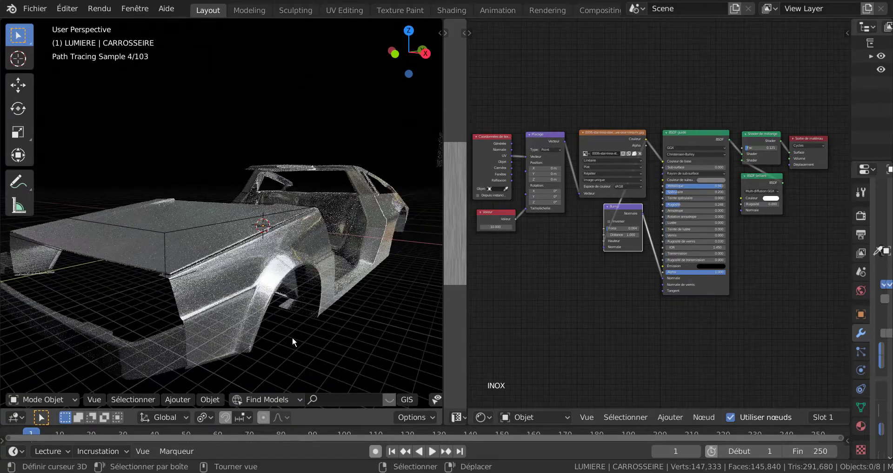
pyautogui.scroll(2, 293, 337)
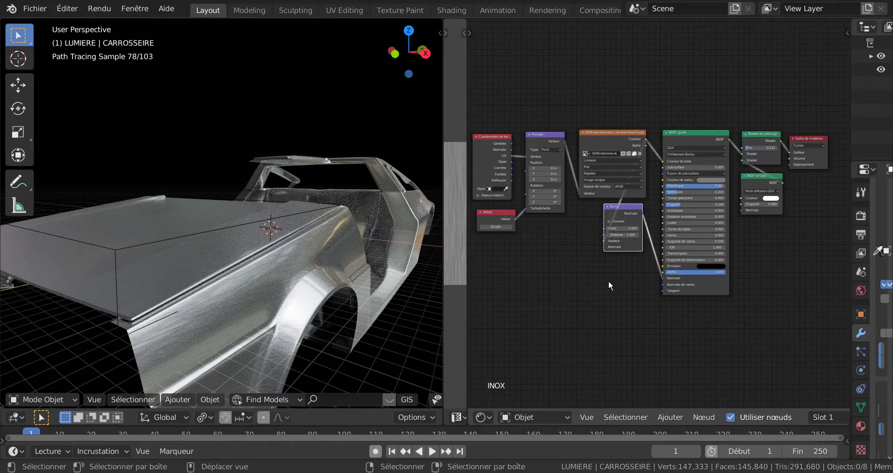
pyautogui.moveTo(403, 245); pyautogui.dragTo(399, 220, button='middle')
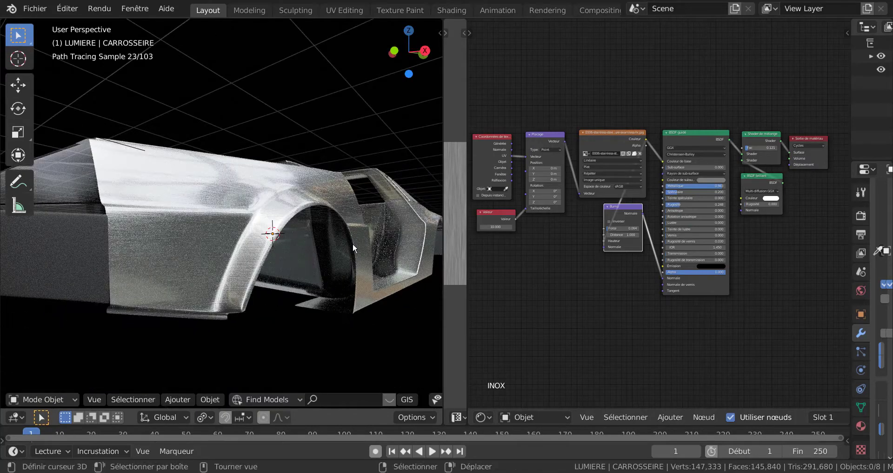
pyautogui.scroll(4, 264, 379)
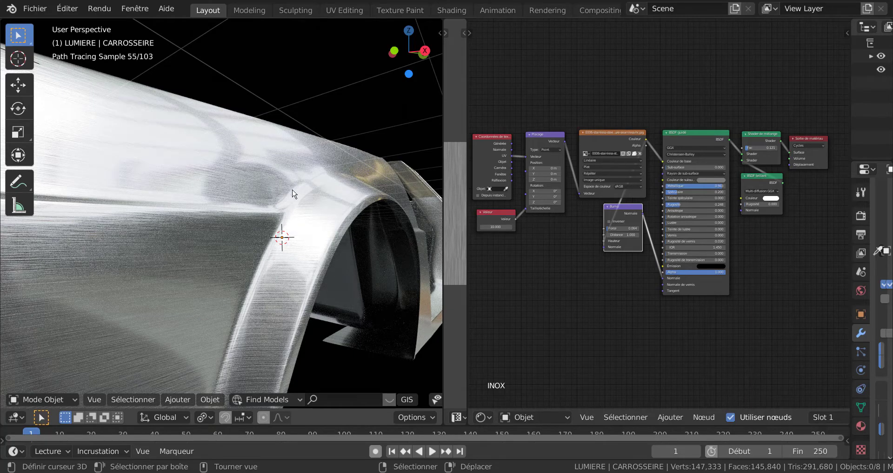
pyautogui.scroll(-6, 297, 221)
pyautogui.moveTo(304, 232); pyautogui.dragTo(305, 249, button='middle')
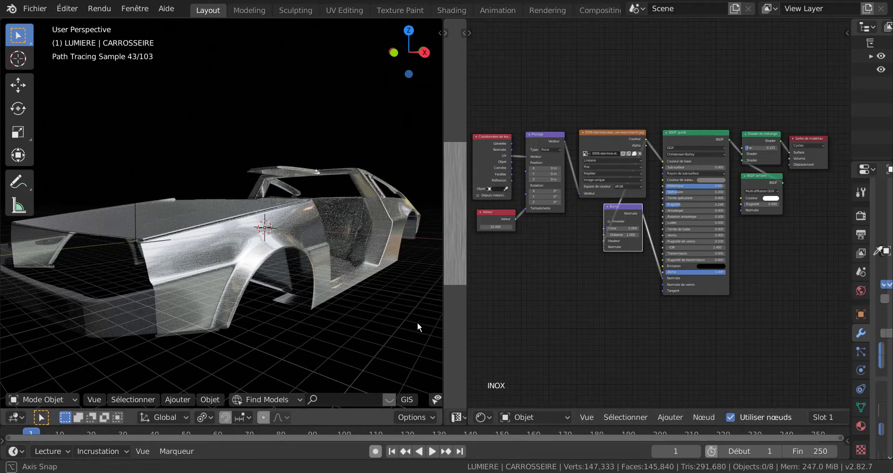
# Bring the front fender into close view and put the CARROSSEIRE car body mesh into Edit Mode.
pyautogui.scroll(5, 386, 322)
pyautogui.moveTo(381, 323); pyautogui.dragTo(217, 325, button='middle')
pyautogui.scroll(-4, 347, 319)
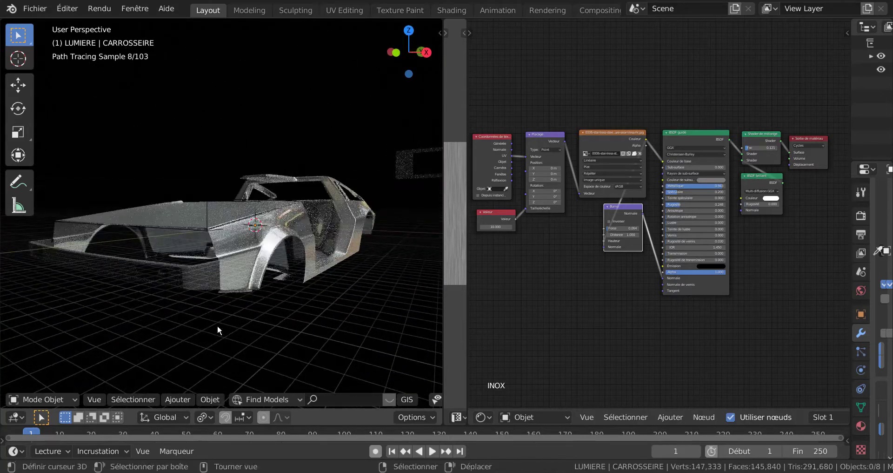
pyautogui.scroll(5, 274, 314)
pyautogui.press('Tab')
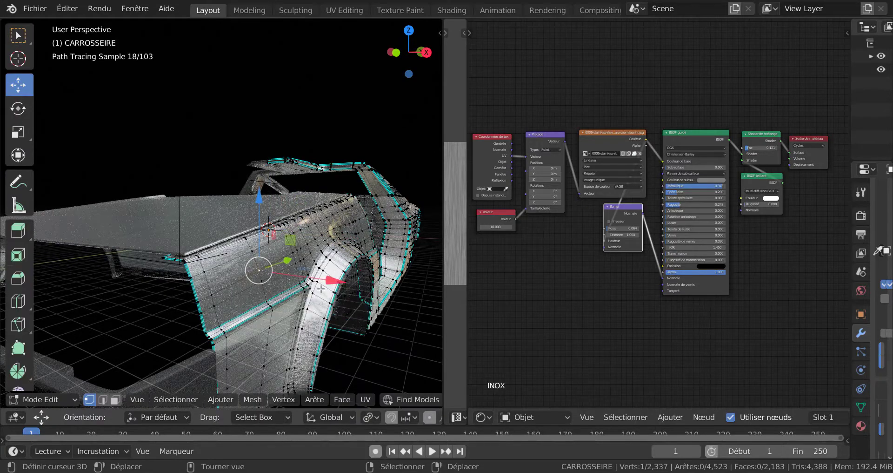
# Try shifting the selected vertex slightly along the CARROSSEIRE front fender and check the rendered surface in Object Mode.
pyautogui.moveTo(327, 288); pyautogui.dragTo(336, 289)
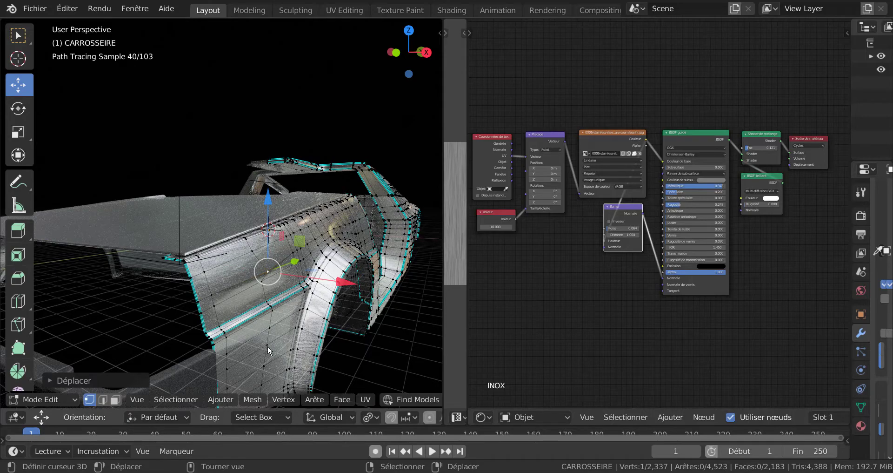
pyautogui.press('Tab')
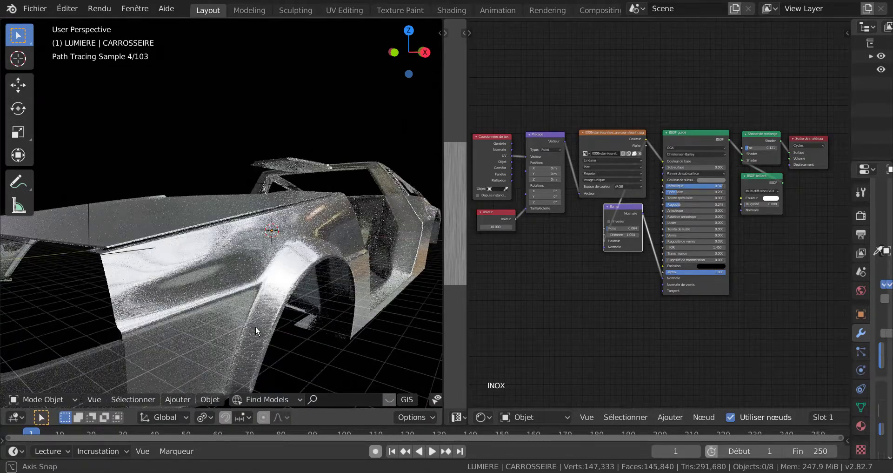
pyautogui.scroll(2, 172, 316)
pyautogui.scroll(-2, 172, 315)
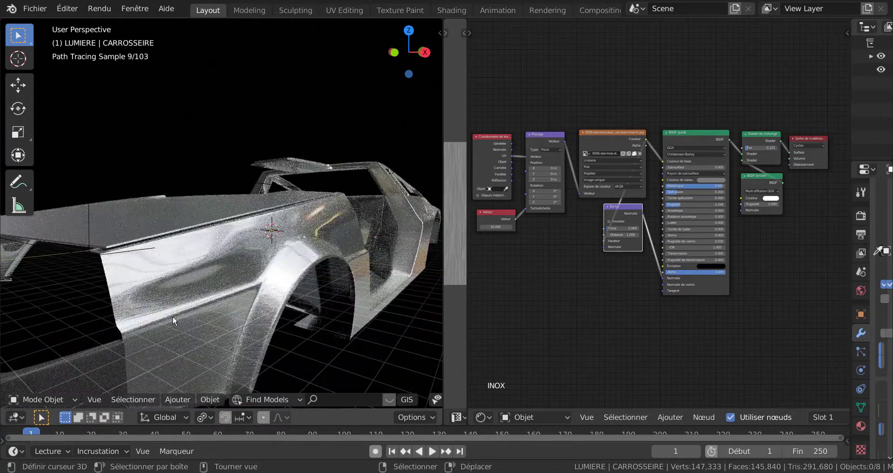
# Compare the fender mesh in Edit and Object Mode, undo the last change and leave the body in Object Mode.
pyautogui.press('Tab')
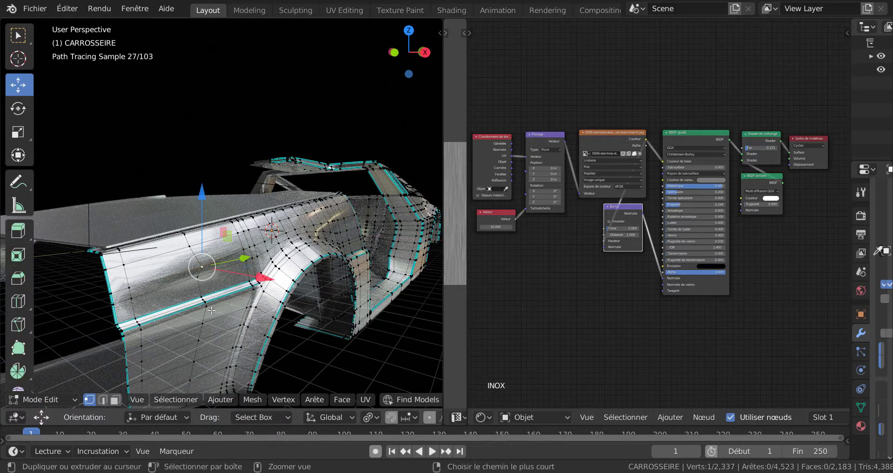
pyautogui.press('Tab')
pyautogui.press('Tab')
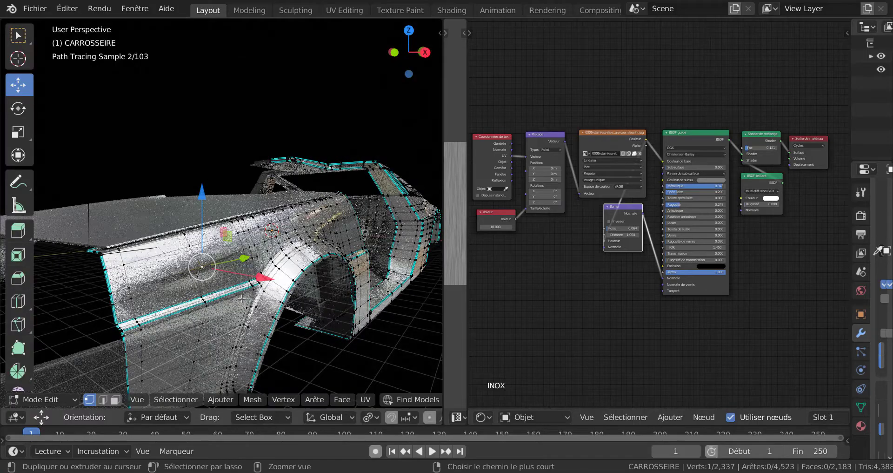
pyautogui.hotkey('ctrl', 'z')
pyautogui.press('Tab')
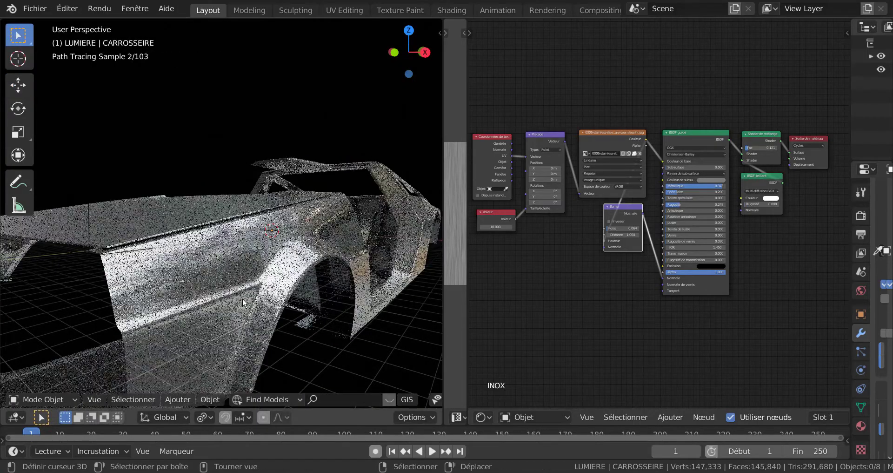
# Inspect the brushed stainless-steel finish and reflections across the whole car body.
pyautogui.scroll(-5, 317, 315)
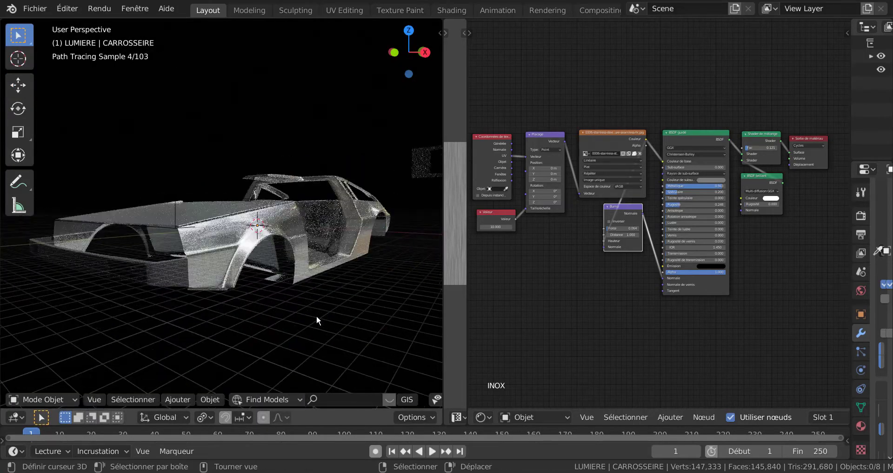
pyautogui.moveTo(340, 314)
pyautogui.mouseDown(button='middle')
pyautogui.moveTo(268, 313)
pyautogui.moveTo(293, 341)
pyautogui.moveTo(376, 333)
pyautogui.moveTo(327, 315)
pyautogui.mouseUp(button='middle')
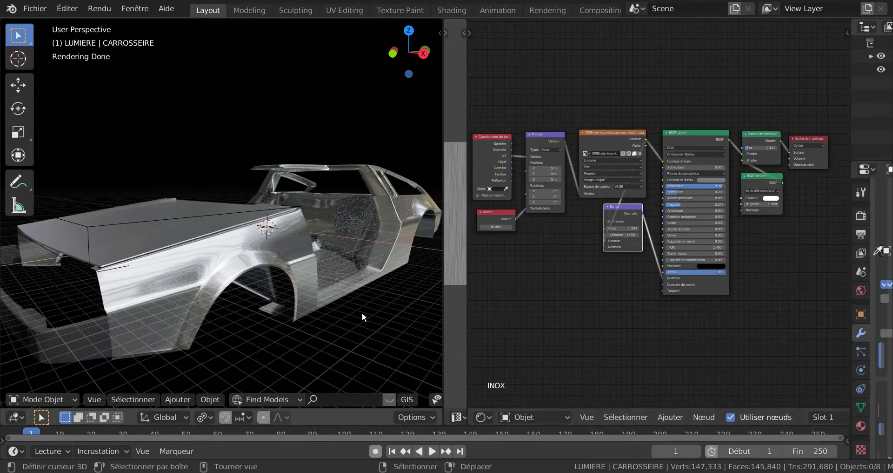
pyautogui.scroll(-3, 362, 316)
pyautogui.scroll(3, 347, 307)
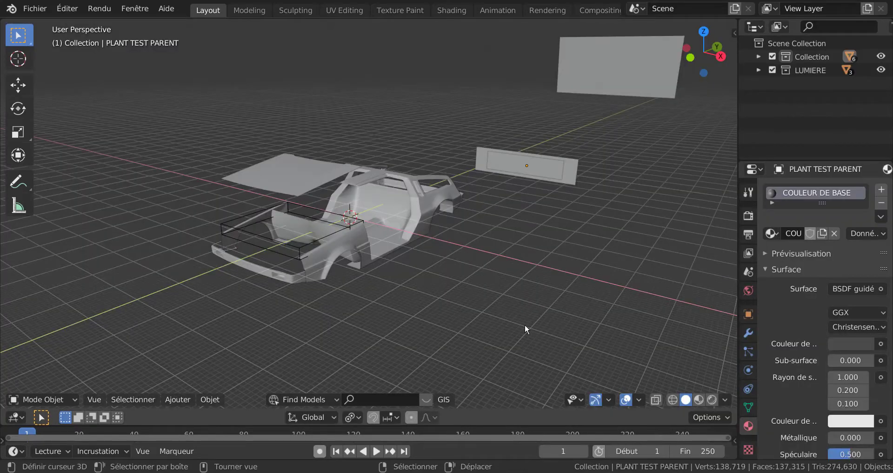
# Display the car scene with its light planes in rendered viewport shading.
pyautogui.click(713, 398)
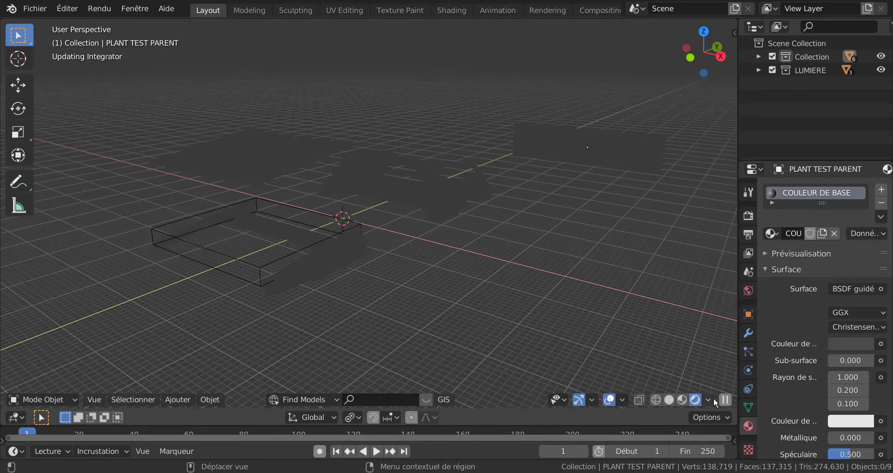
pyautogui.click(714, 398)
pyautogui.scroll(-4, 497, 256)
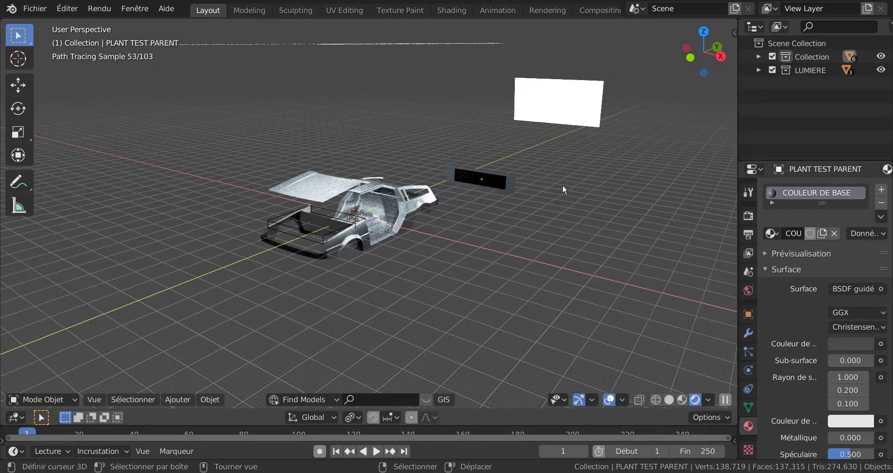
# Delete the three white emissive light planes above and behind the car body.
pyautogui.moveTo(563, 184)
pyautogui.mouseDown(button='middle')
pyautogui.moveTo(577, 169)
pyautogui.moveTo(551, 130)
pyautogui.mouseUp(button='middle')
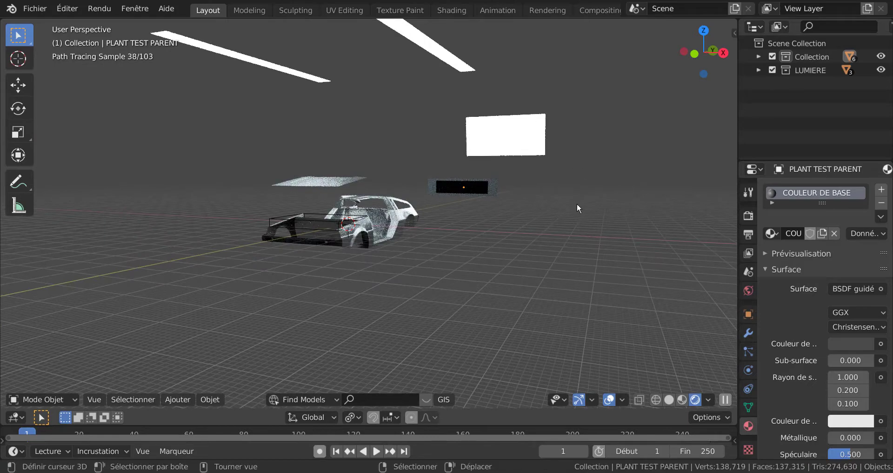
pyautogui.moveTo(549, 239); pyautogui.dragTo(490, 264, button='middle')
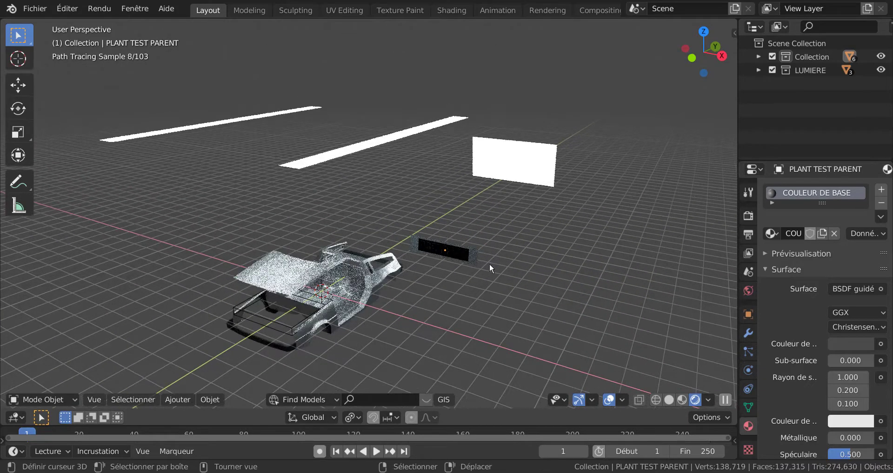
pyautogui.click(505, 165)
pyautogui.keyDown('shift'); pyautogui.click(407, 135); pyautogui.keyUp('shift')
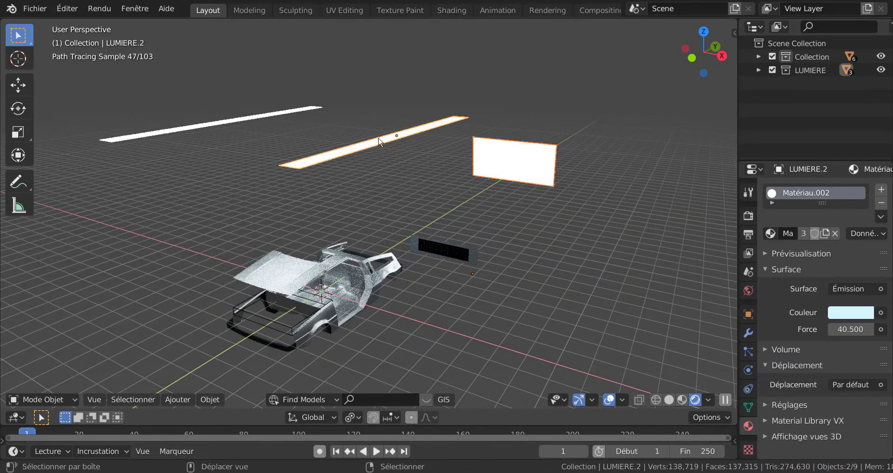
pyautogui.keyDown('shift'); pyautogui.click(265, 119); pyautogui.keyUp('shift')
pyautogui.moveTo(520, 289); pyautogui.dragTo(517, 286, button='middle')
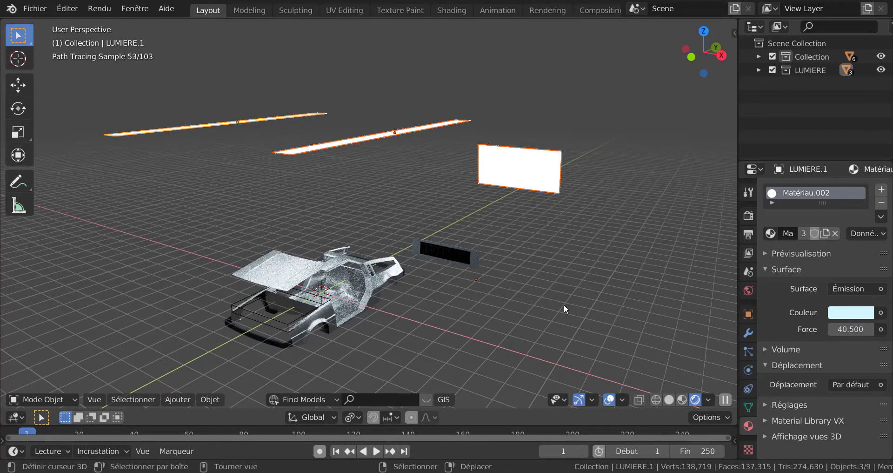
pyautogui.press('Delete')
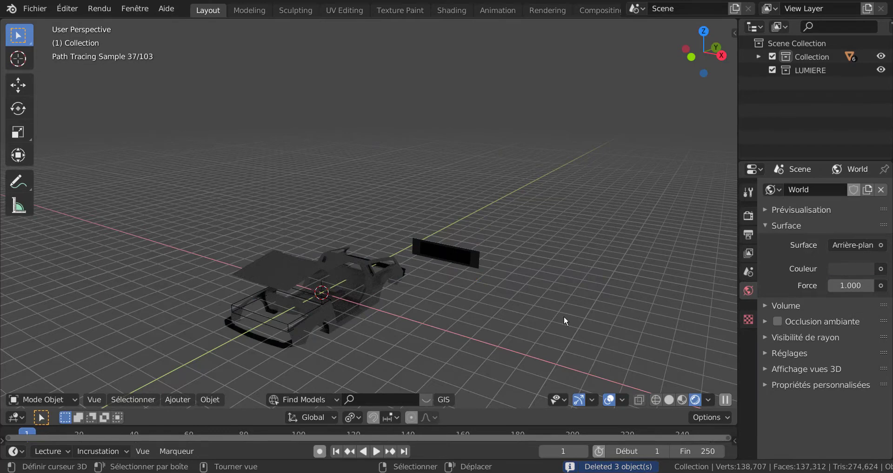
# Widen the Properties area and assign an Environment Texture (Texture d'environnement) to the World background colour.
pyautogui.moveTo(565, 320)
pyautogui.mouseDown(button='middle')
pyautogui.moveTo(550, 278)
pyautogui.moveTo(558, 298)
pyautogui.mouseUp(button='middle')
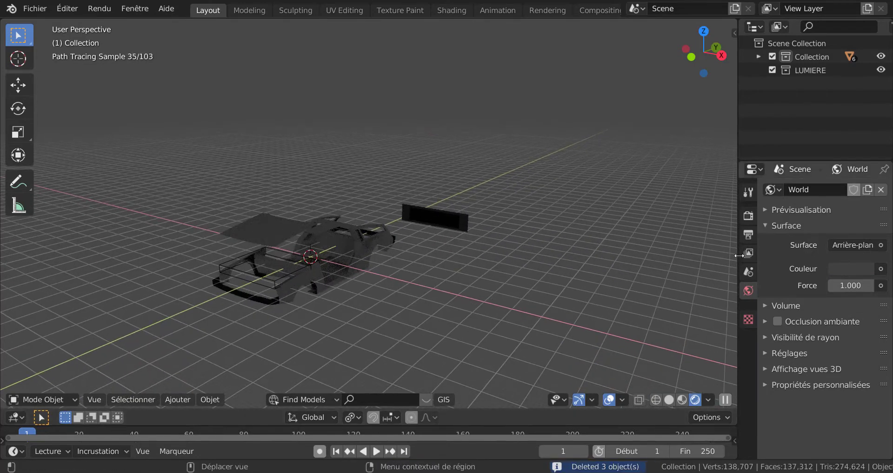
pyautogui.moveTo(738, 256); pyautogui.dragTo(617, 259)
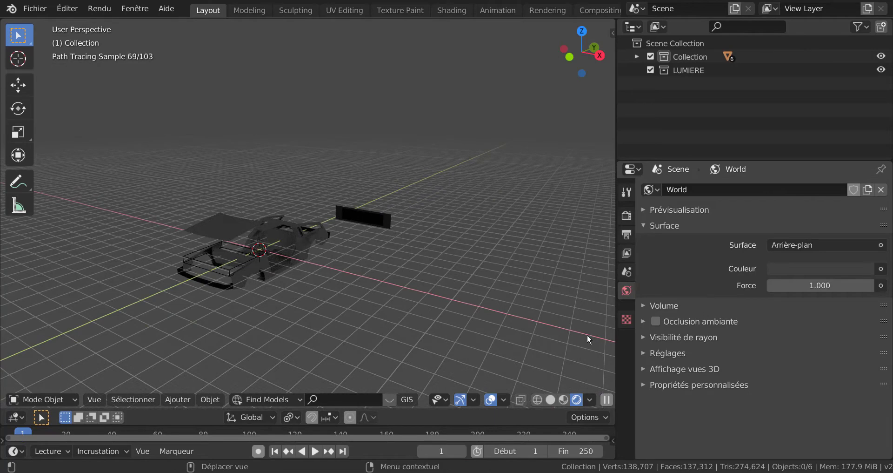
pyautogui.scroll(2, 551, 305)
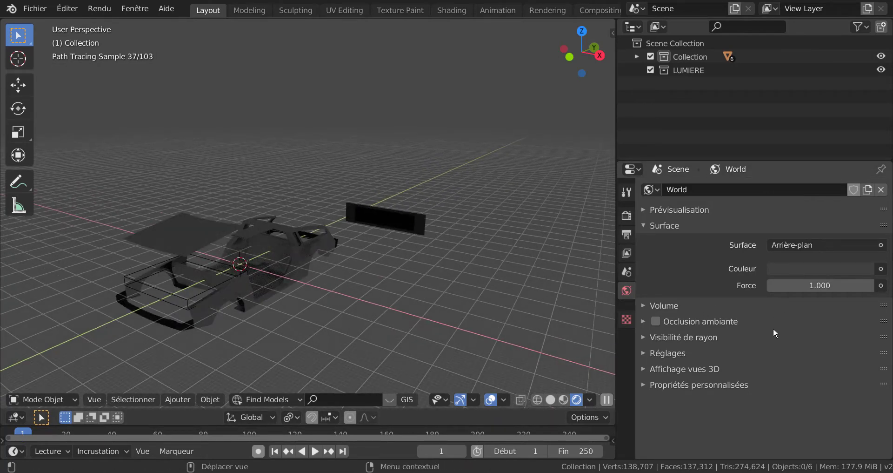
pyautogui.click(885, 271)
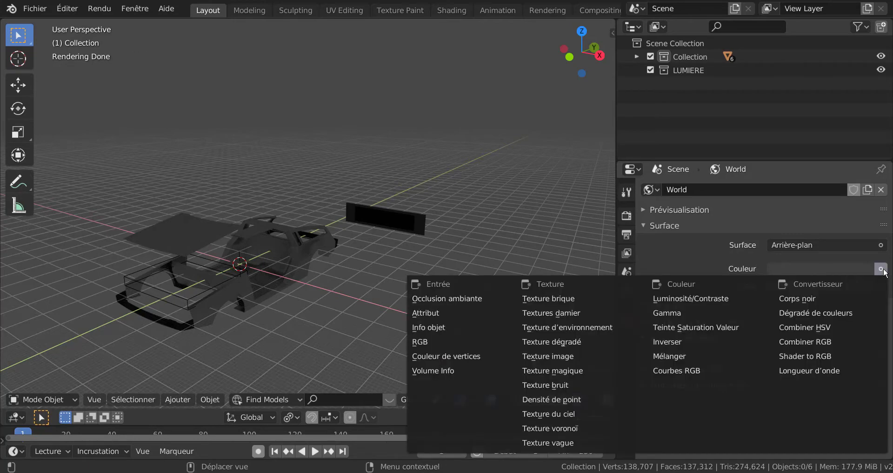
pyautogui.click(580, 328)
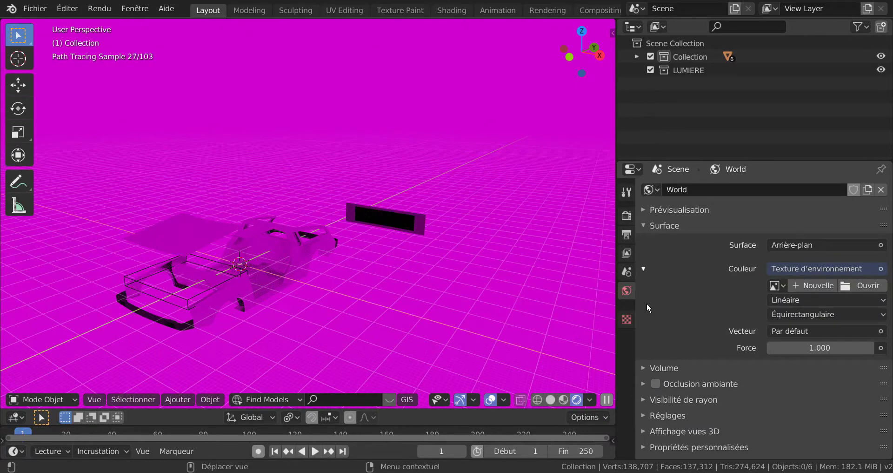
# Load uffizi_probe.hdr from D:\Texture Blender\HDR Monde as the World environment image.
pyautogui.click(867, 283)
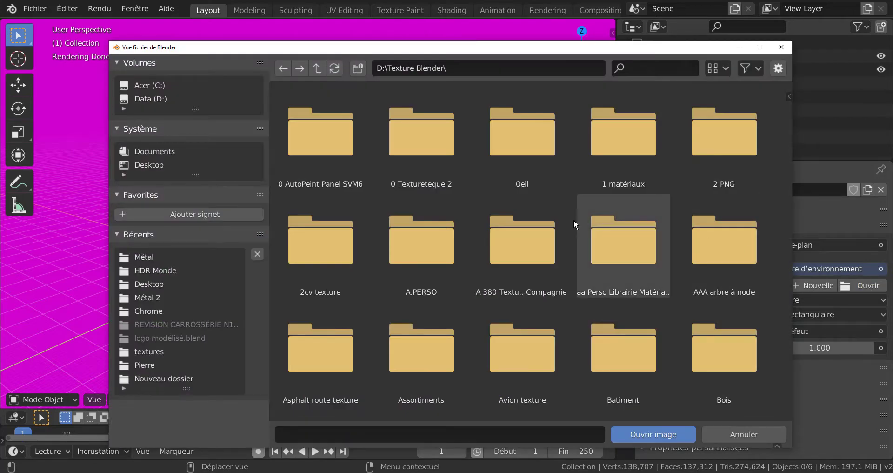
pyautogui.scroll(-5, 492, 291)
pyautogui.scroll(-5, 491, 287)
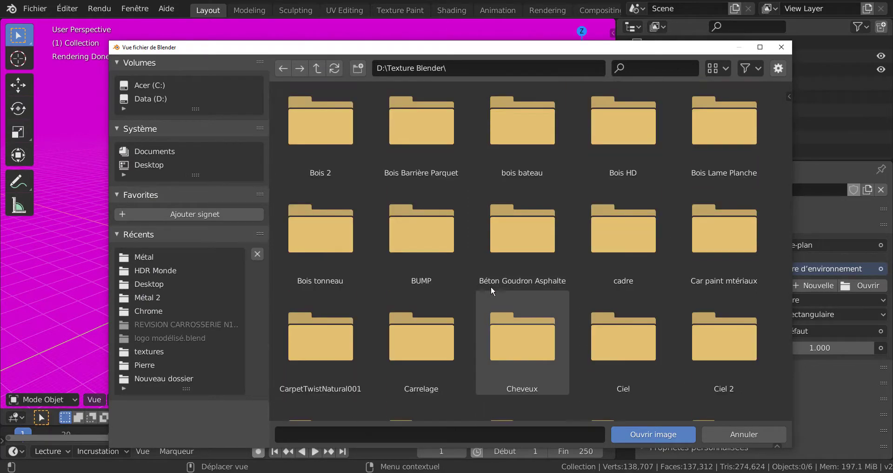
pyautogui.scroll(-6, 491, 288)
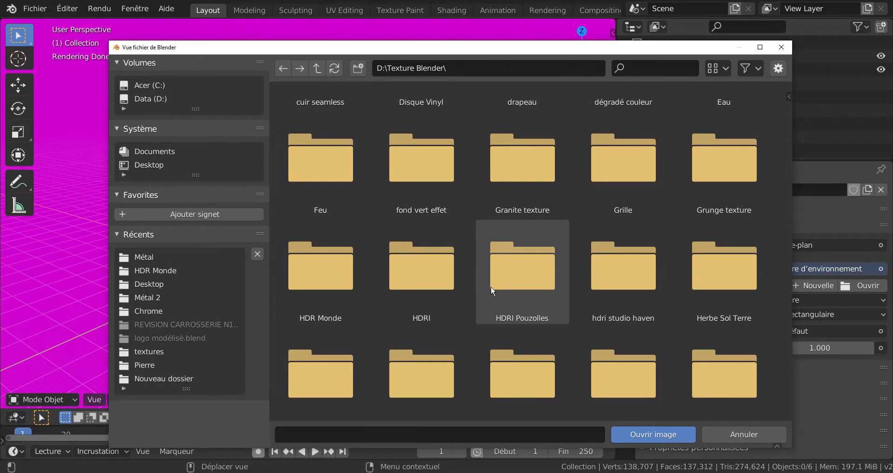
pyautogui.click(324, 278)
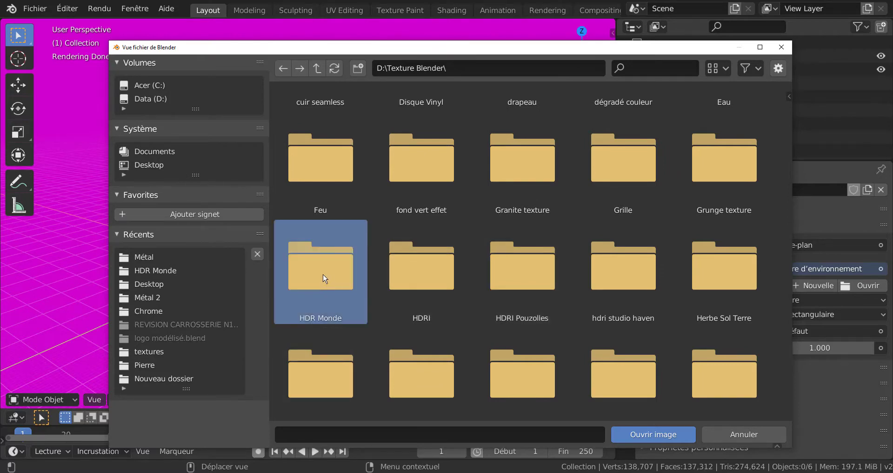
pyautogui.click(649, 435)
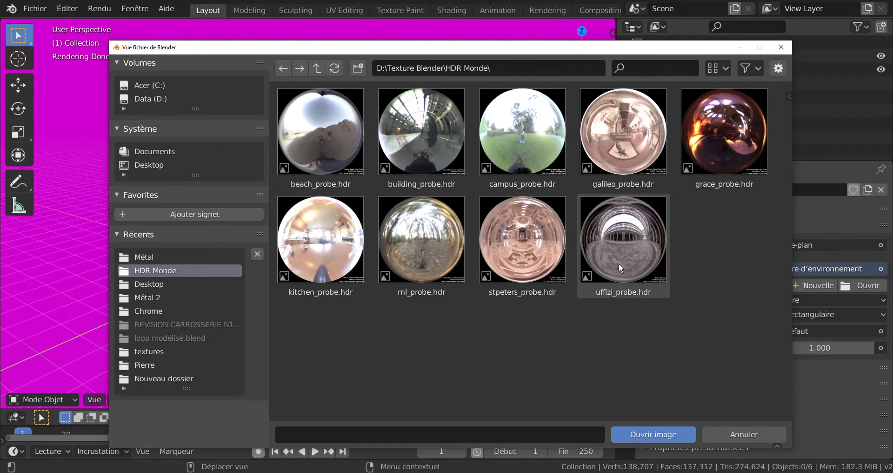
pyautogui.click(635, 247)
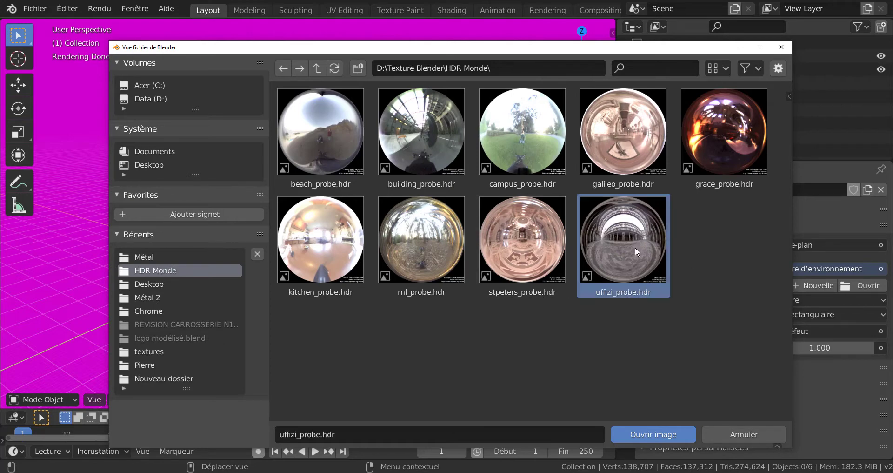
pyautogui.click(673, 435)
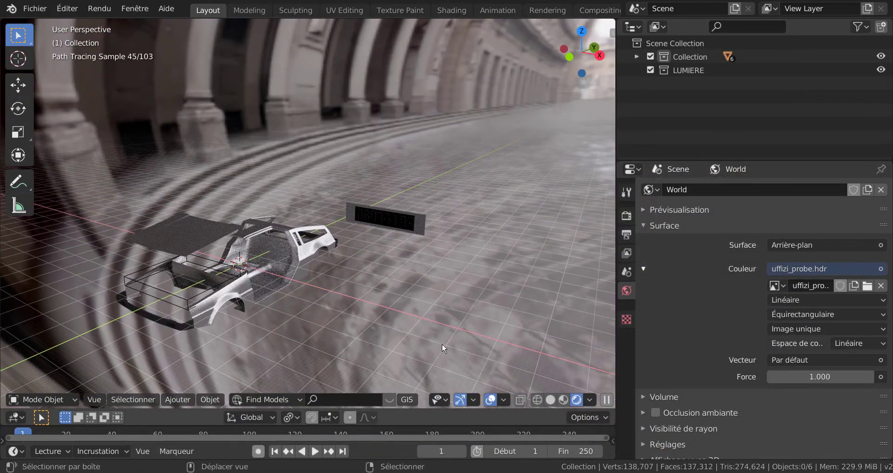
# Examine the HDR lighting on the front fender up close and select the CARROSSEIRE car body.
pyautogui.keyDown('shift'); pyautogui.moveTo(442, 343); pyautogui.dragTo(508, 285, button='middle'); pyautogui.keyUp('shift')
pyautogui.scroll(8, 431, 299)
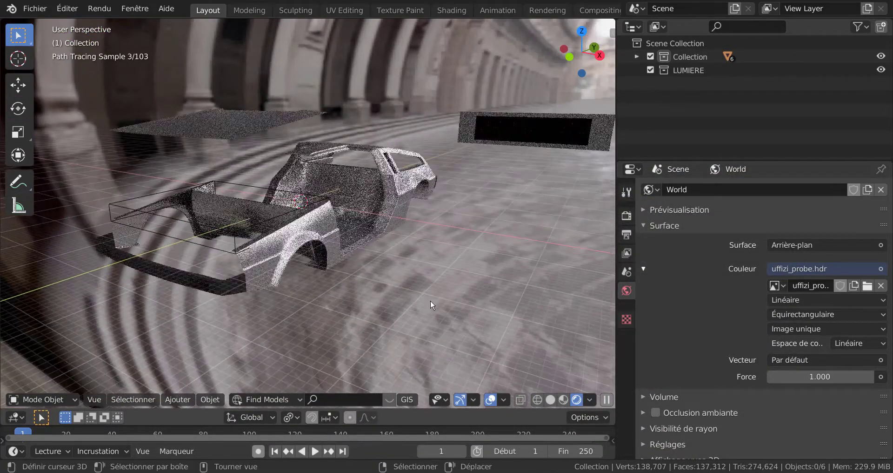
pyautogui.moveTo(459, 303); pyautogui.dragTo(489, 279, button='middle')
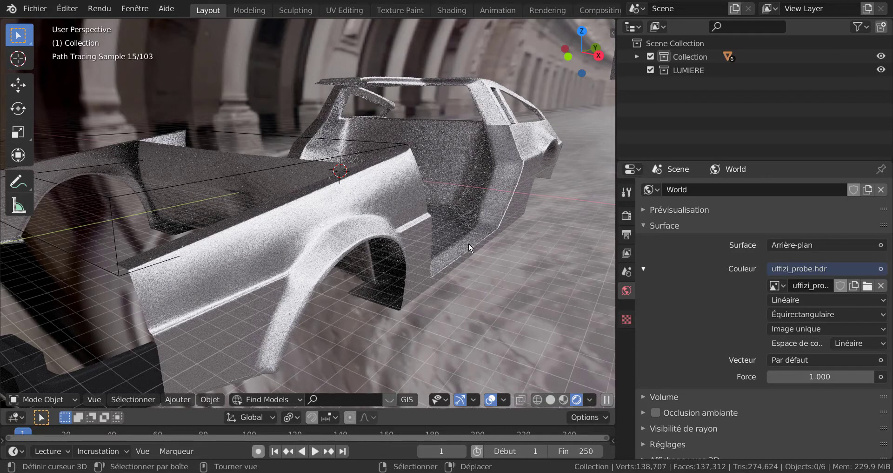
pyautogui.click(504, 164)
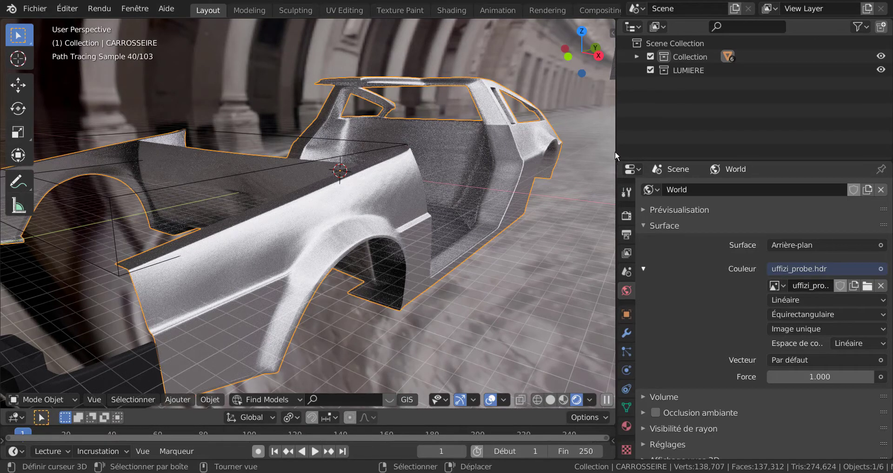
# Narrow the Properties area and split the 3D viewport vertically, leaving a narrow second view beside the Properties.
pyautogui.moveTo(617, 149); pyautogui.dragTo(772, 158)
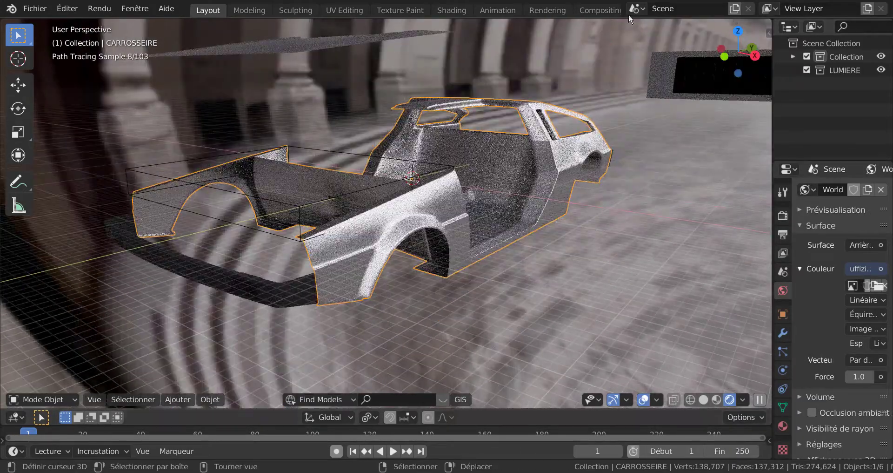
pyautogui.rightClick(626, 18)
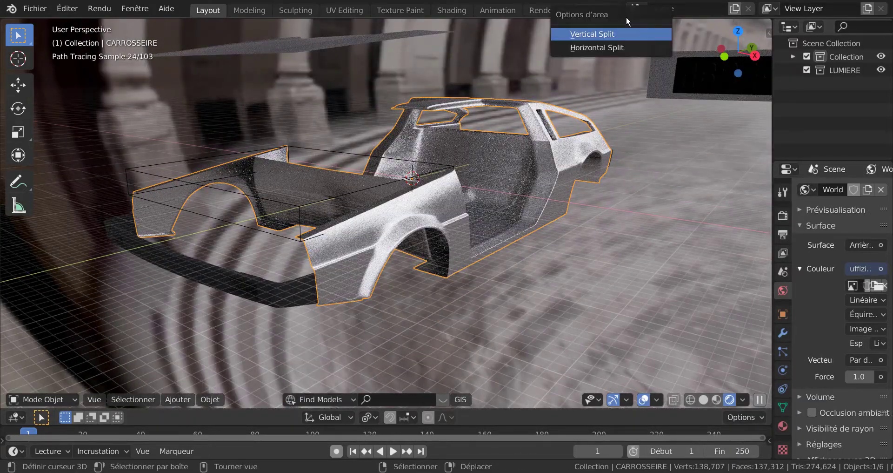
pyautogui.click(620, 34)
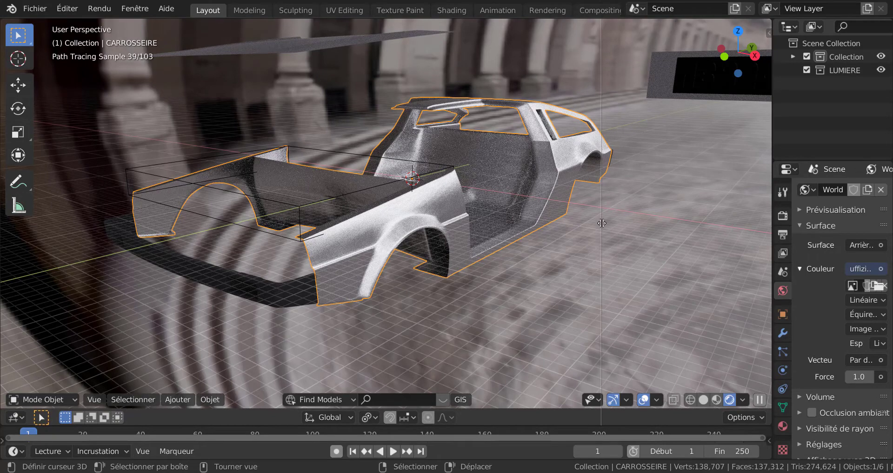
pyautogui.click(598, 246)
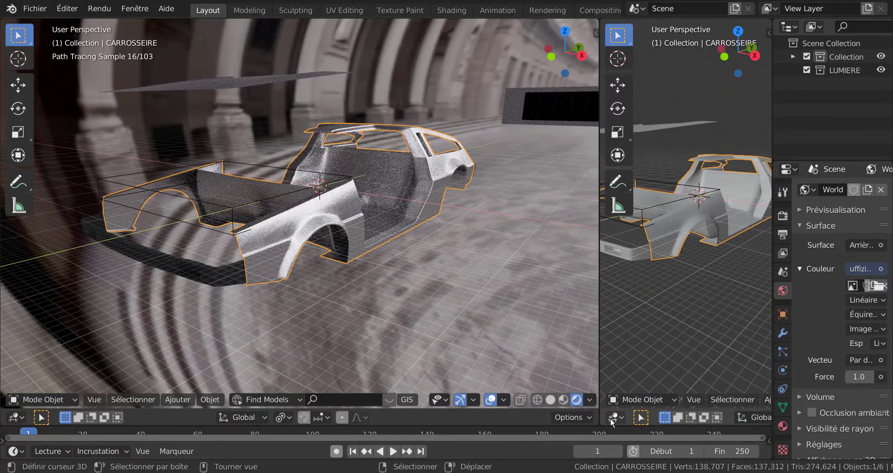
# Turn the narrow second view into a Shader Editor, hide its sidebar and widen it to show the INOX node tree.
pyautogui.click(612, 417)
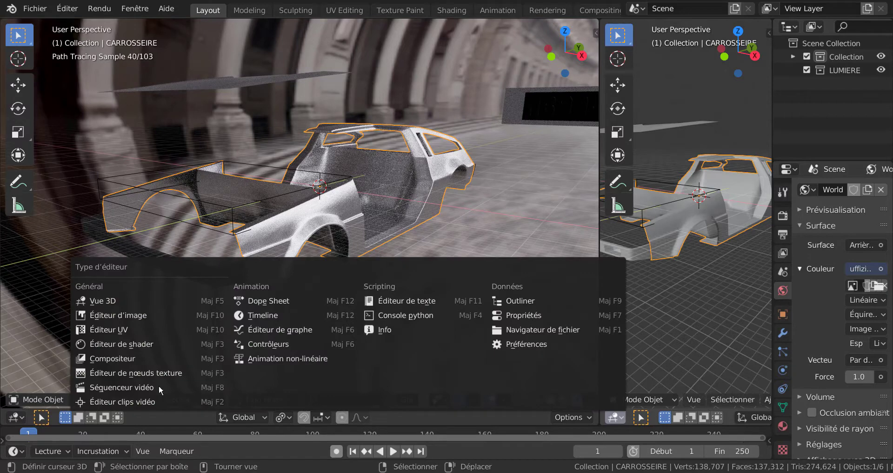
pyautogui.click(107, 344)
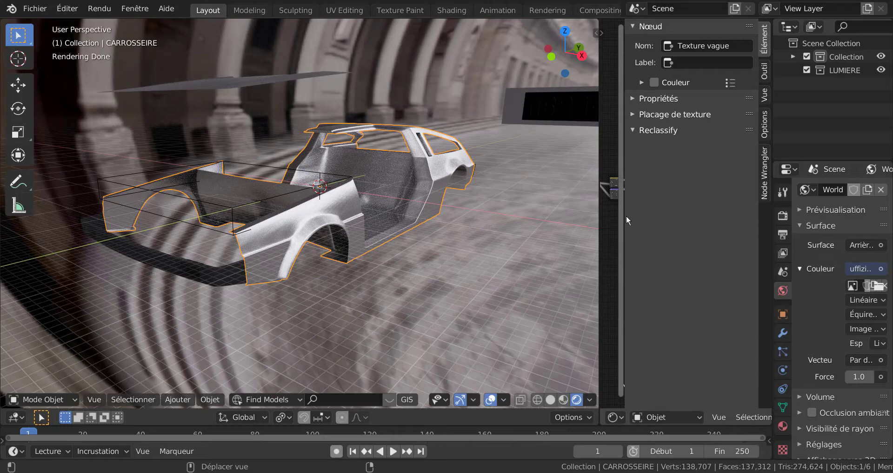
pyautogui.press('n')
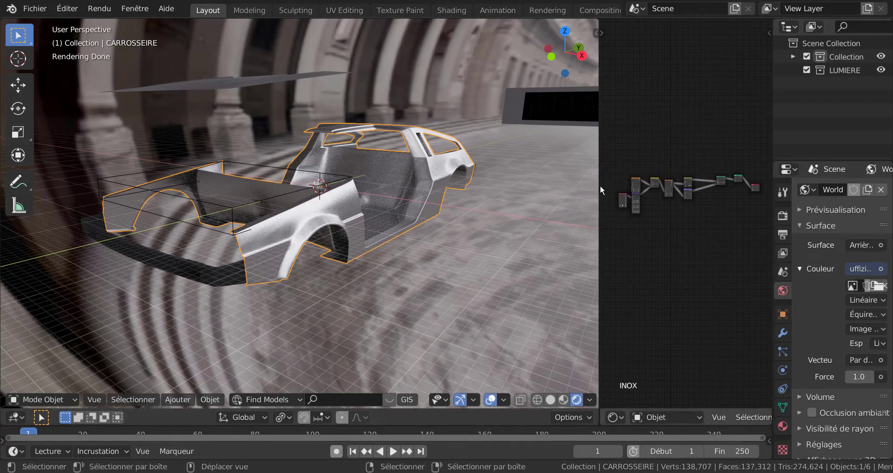
pyautogui.moveTo(601, 185); pyautogui.dragTo(500, 219)
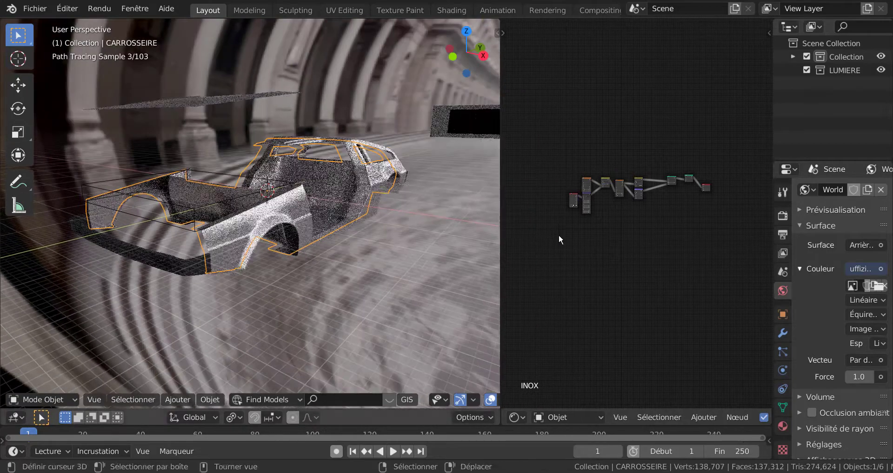
# Set the BSDF brillant node's Rugosité to 0.067 and inspect the reflections on the front fender.
pyautogui.scroll(3, 596, 249)
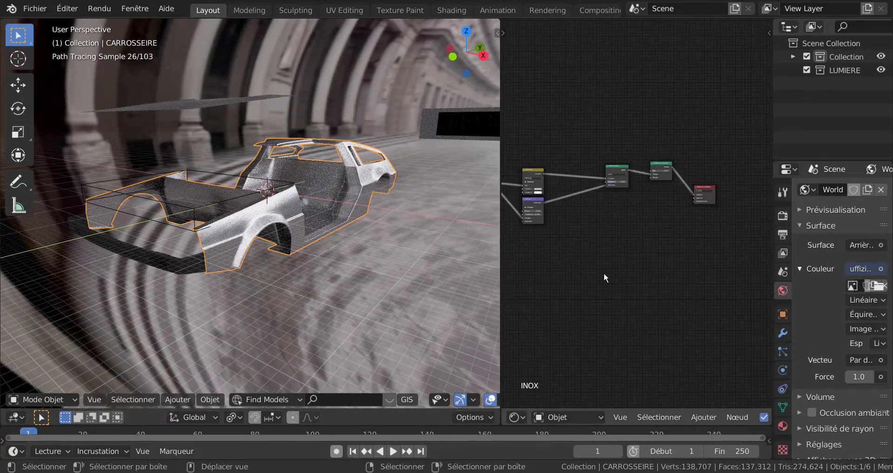
pyautogui.scroll(5, 605, 274)
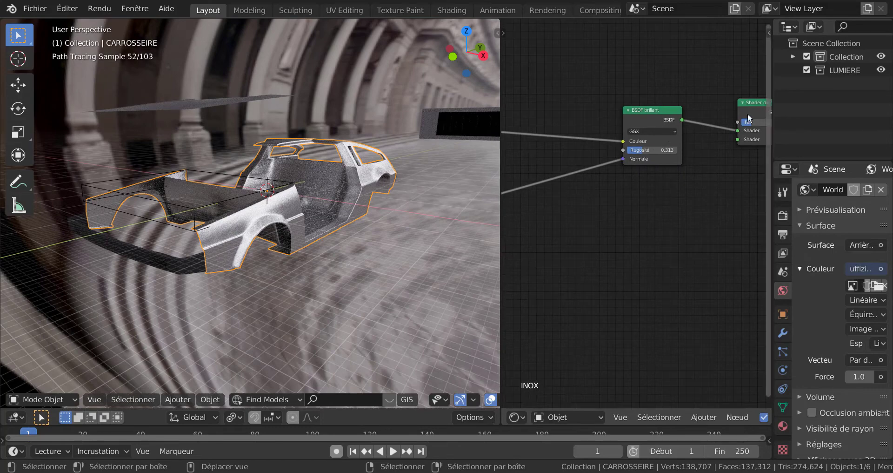
pyautogui.scroll(1, 649, 189)
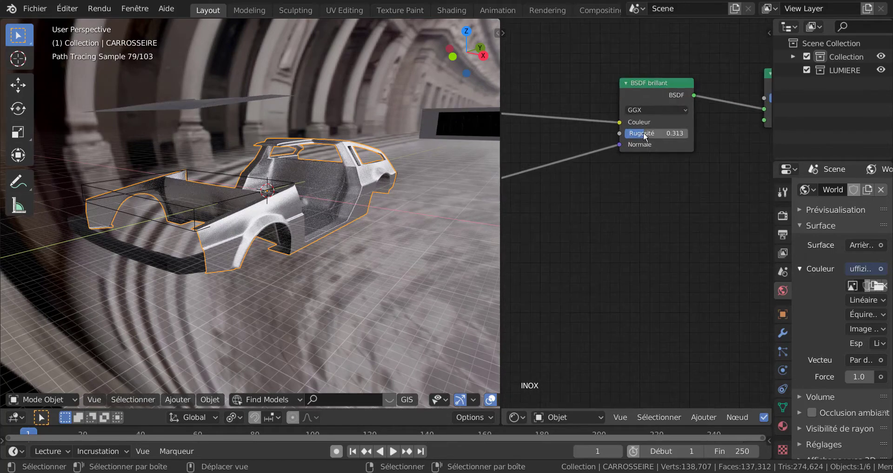
pyautogui.moveTo(645, 134); pyautogui.dragTo(622, 143)
pyautogui.scroll(8, 378, 254)
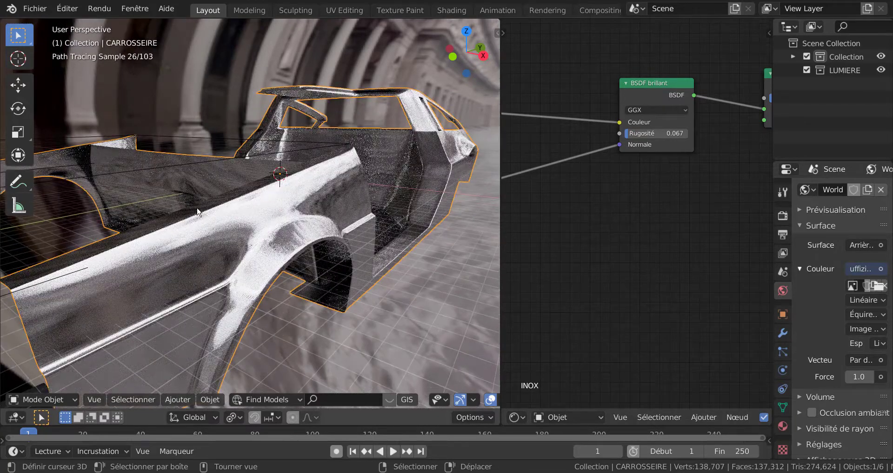
pyautogui.moveTo(198, 212)
pyautogui.mouseDown(button='middle')
pyautogui.moveTo(236, 235)
pyautogui.moveTo(169, 239)
pyautogui.mouseUp(button='middle')
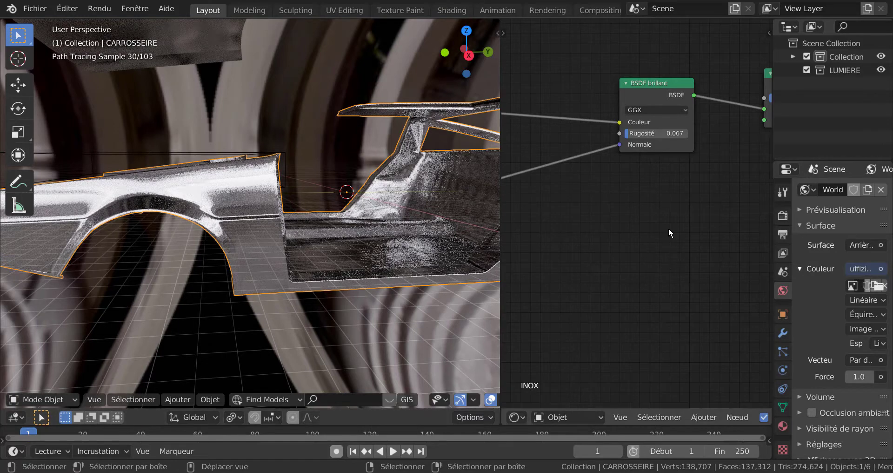
# Set the BSDF brillant node's Rugosité to 0.000 and its distribution to Dure, inspecting the car body from the front.
pyautogui.moveTo(630, 135); pyautogui.dragTo(594, 140)
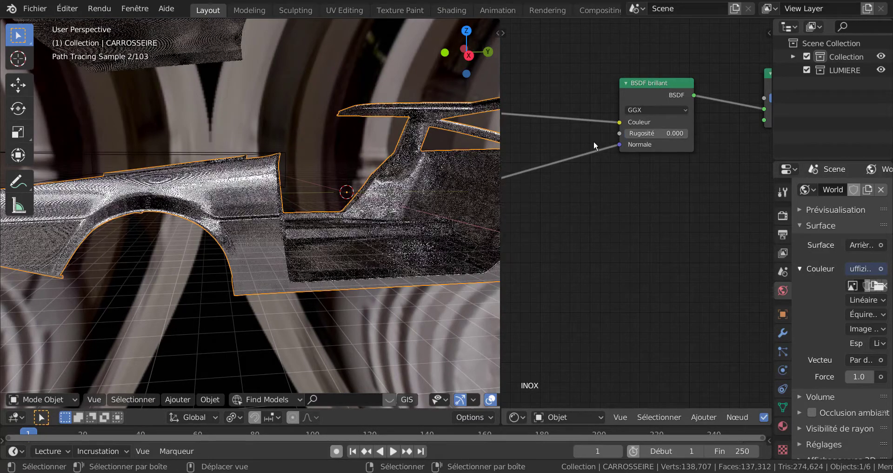
pyautogui.click(643, 110)
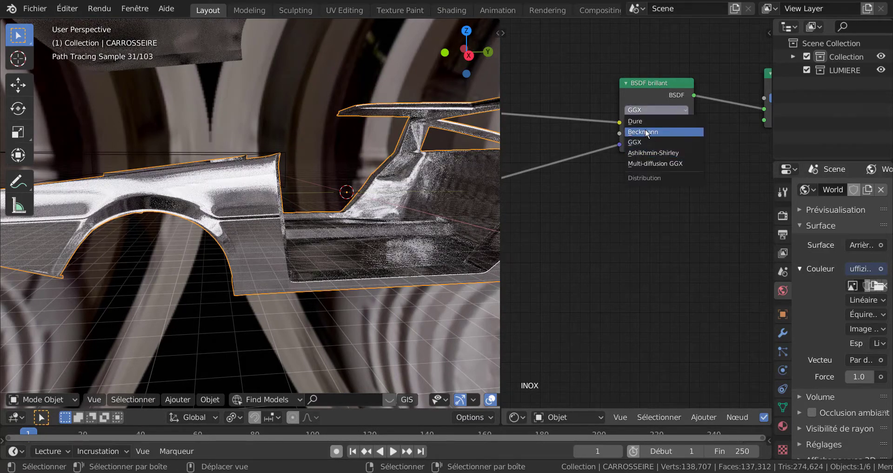
pyautogui.click(646, 123)
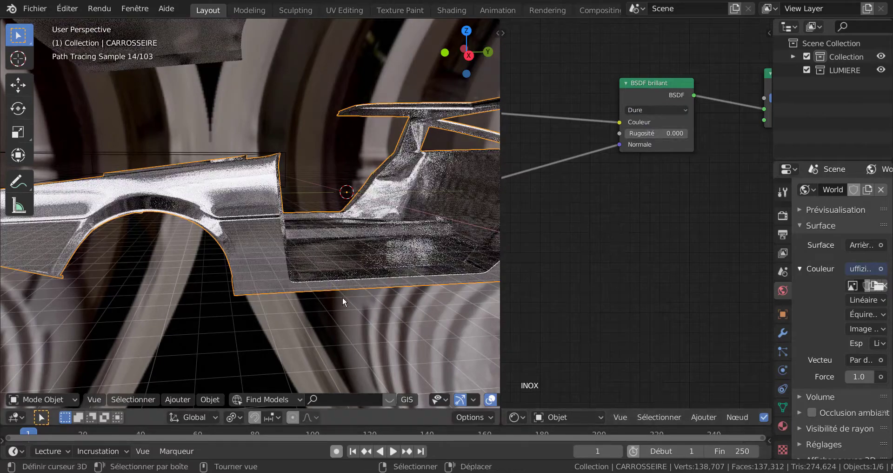
pyautogui.scroll(-3, 343, 296)
pyautogui.moveTo(342, 296); pyautogui.dragTo(389, 311, button='middle')
pyautogui.scroll(2, 389, 312)
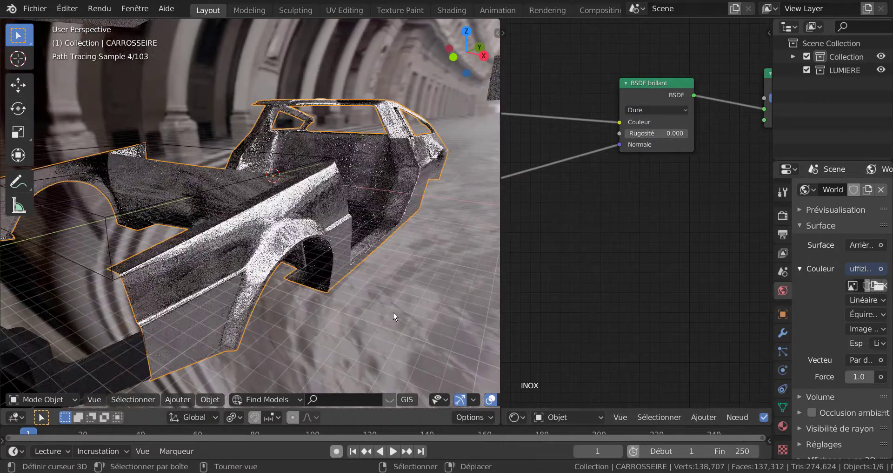
# Disconnect the Mélanger colour output from the Texture voronoï Vecteur input and inspect the reflections around the car body.
pyautogui.scroll(-6, 682, 272)
pyautogui.moveTo(607, 294); pyautogui.dragTo(696, 261, button='middle')
pyautogui.moveTo(627, 261); pyautogui.dragTo(767, 262, button='middle')
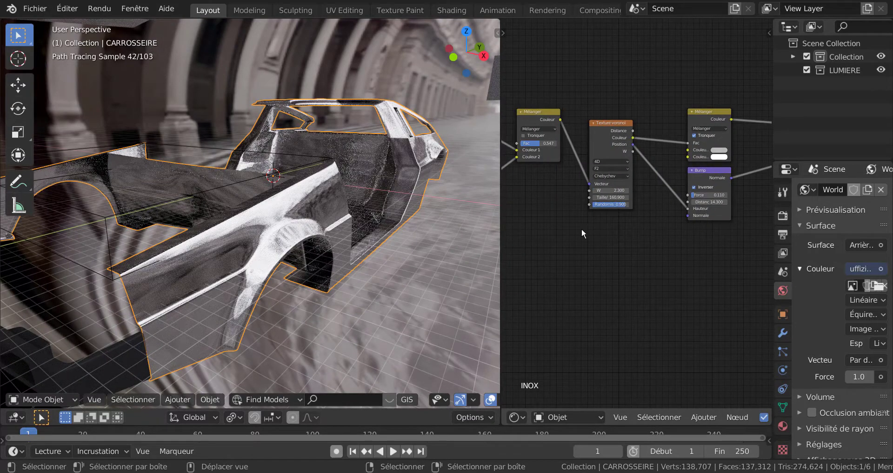
pyautogui.moveTo(581, 228); pyautogui.dragTo(649, 245, button='middle')
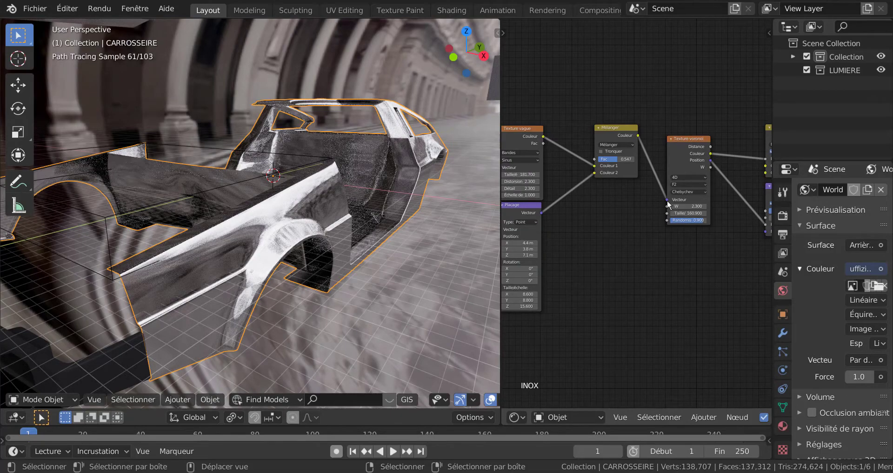
pyautogui.moveTo(668, 201); pyautogui.dragTo(630, 215)
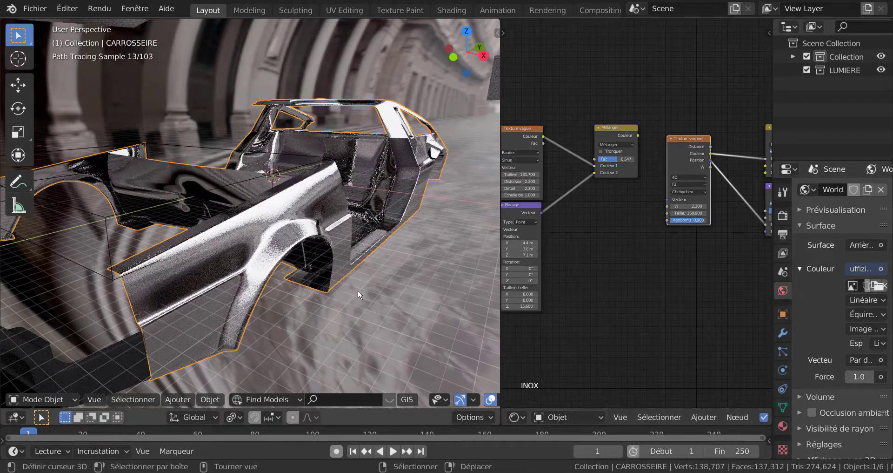
pyautogui.moveTo(359, 291); pyautogui.dragTo(319, 224, button='middle')
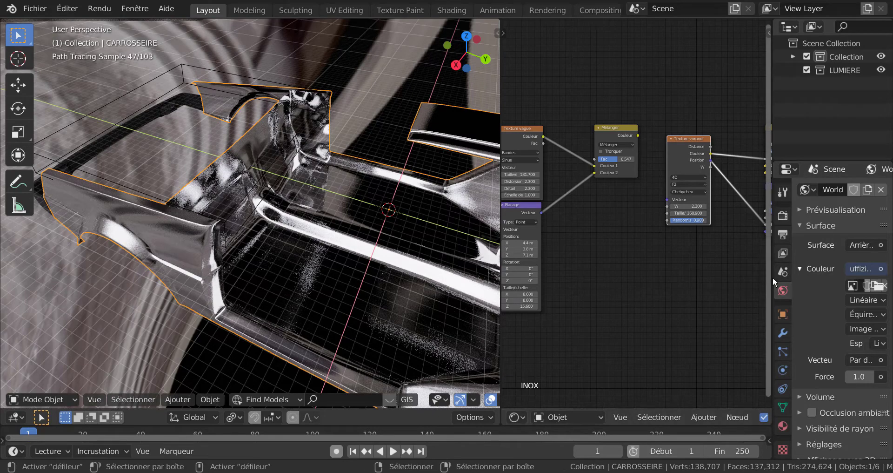
# Widen the Properties area and load grace_probe.hdr as the World environment image.
pyautogui.moveTo(773, 277); pyautogui.dragTo(624, 279)
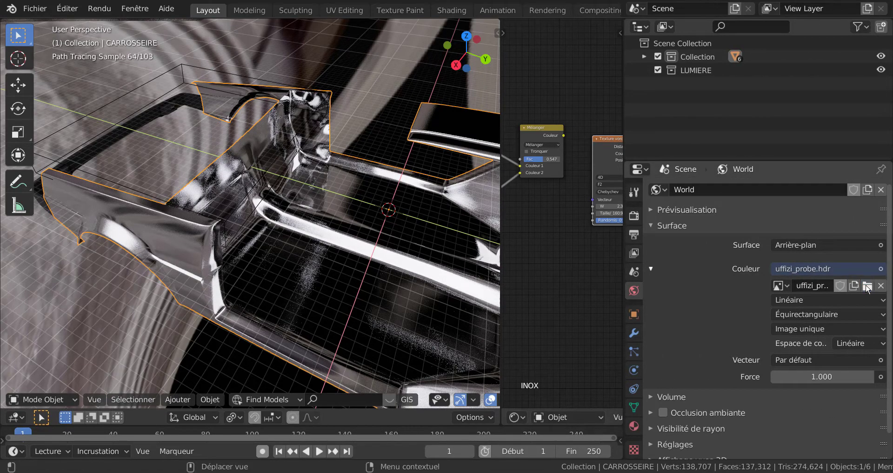
pyautogui.click(867, 285)
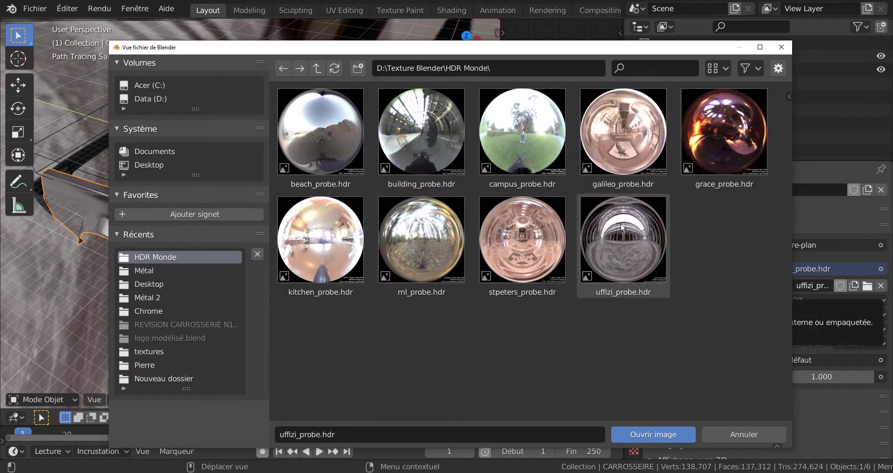
pyautogui.click(715, 126)
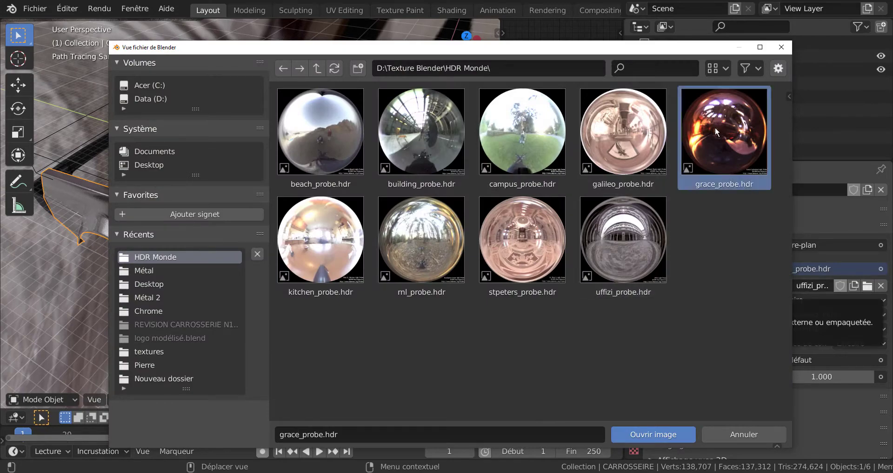
pyautogui.click(672, 435)
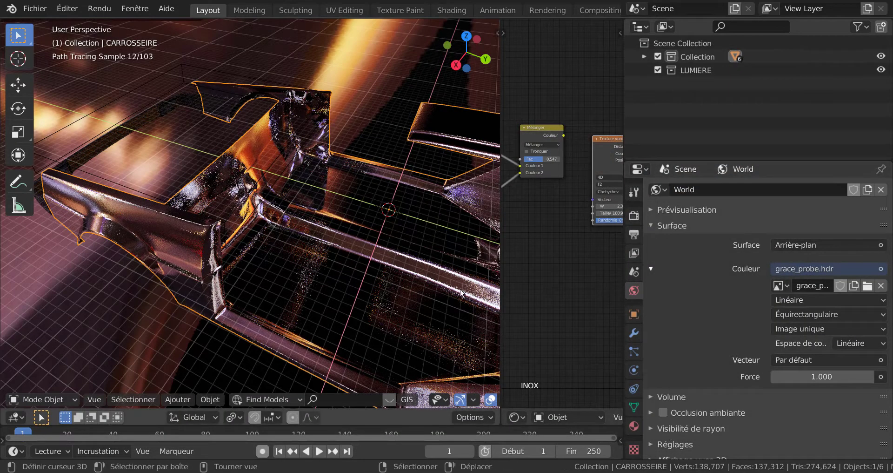
# Replace the World environment image with building_probe.hdr and inspect the reflections on the car body.
pyautogui.click(867, 285)
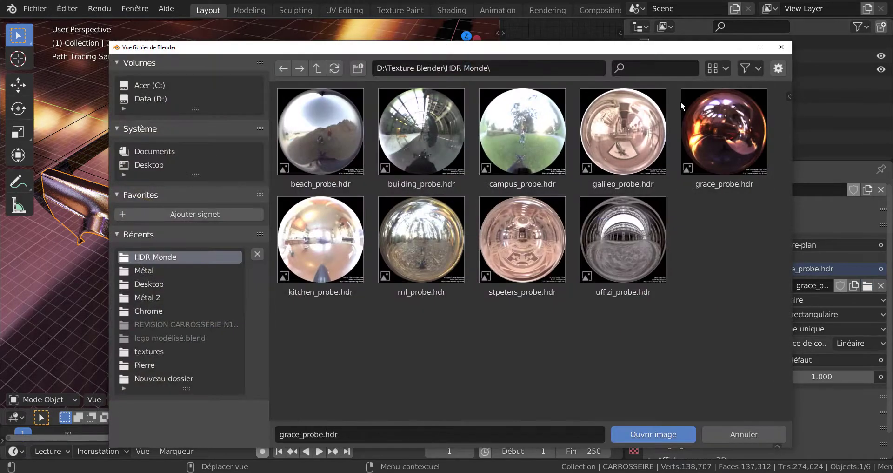
pyautogui.click(428, 132)
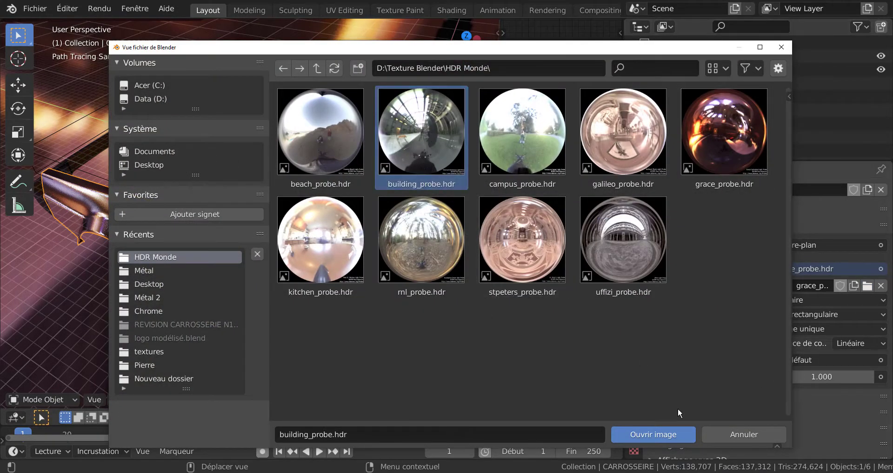
pyautogui.click(670, 434)
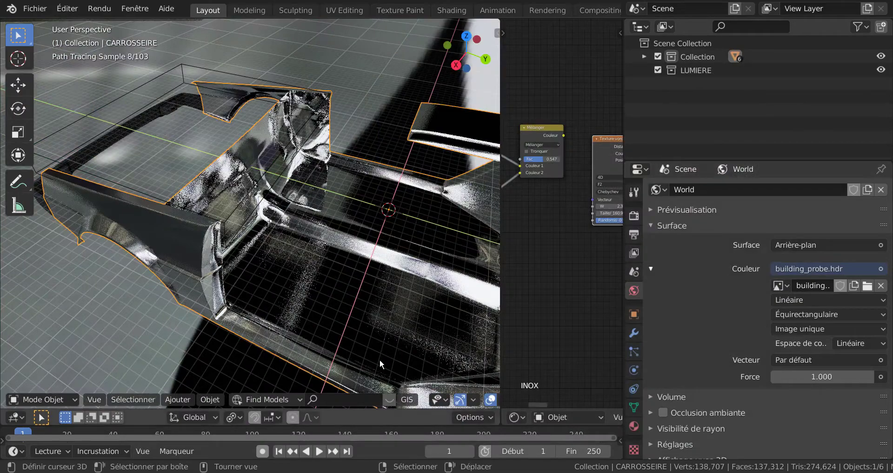
pyautogui.moveTo(361, 322); pyautogui.dragTo(403, 297, button='middle')
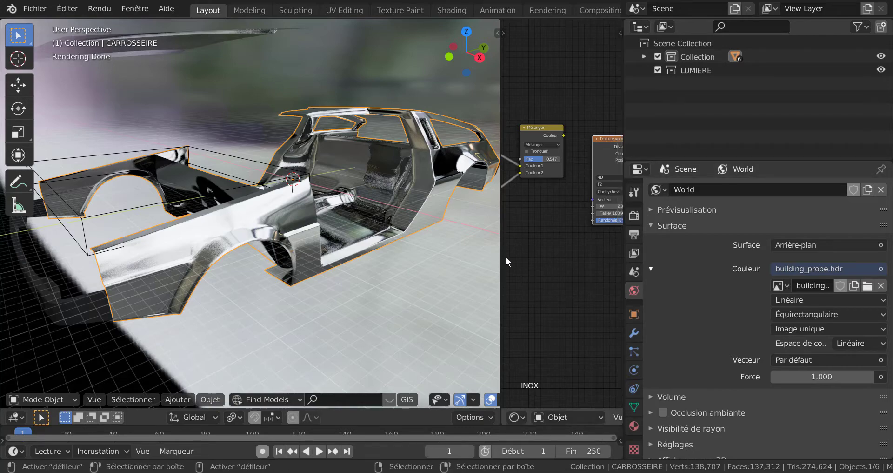
# Widen the Shader Editor and disconnect the Shader de mélange node from the Surface input of Sortie de matériau.
pyautogui.moveTo(501, 247); pyautogui.dragTo(439, 247)
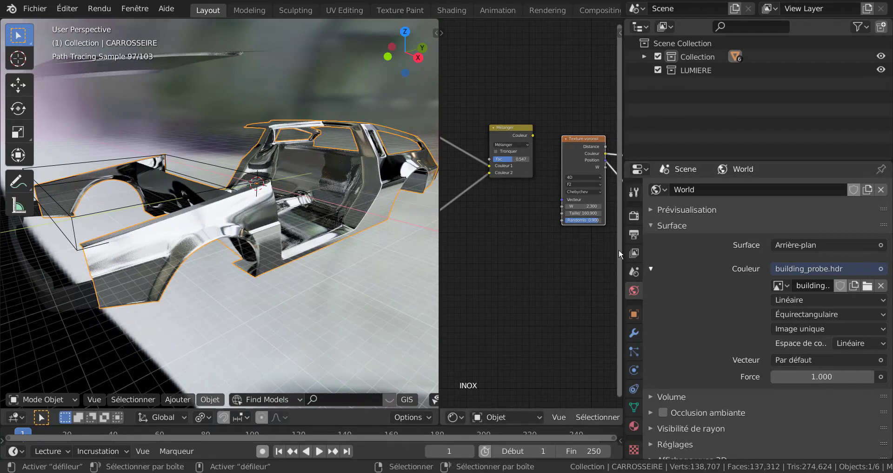
pyautogui.scroll(-3, 600, 262)
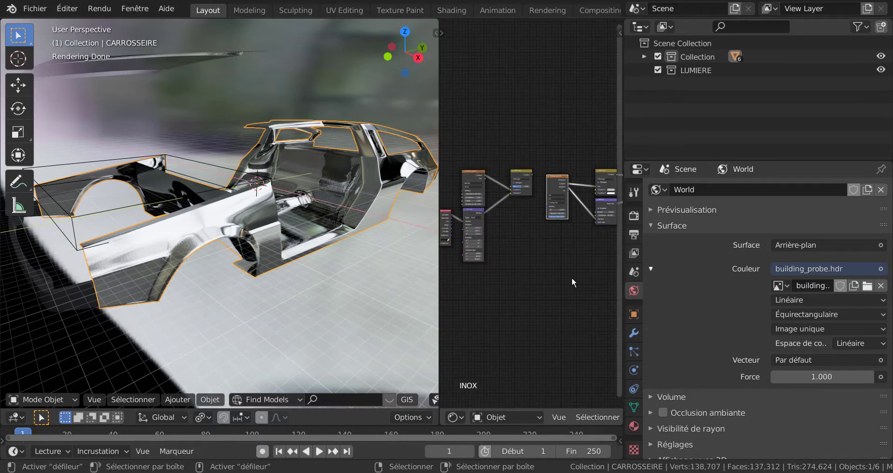
pyautogui.moveTo(571, 277); pyautogui.dragTo(514, 256, button='middle')
pyautogui.scroll(4, 560, 248)
pyautogui.scroll(1, 514, 255)
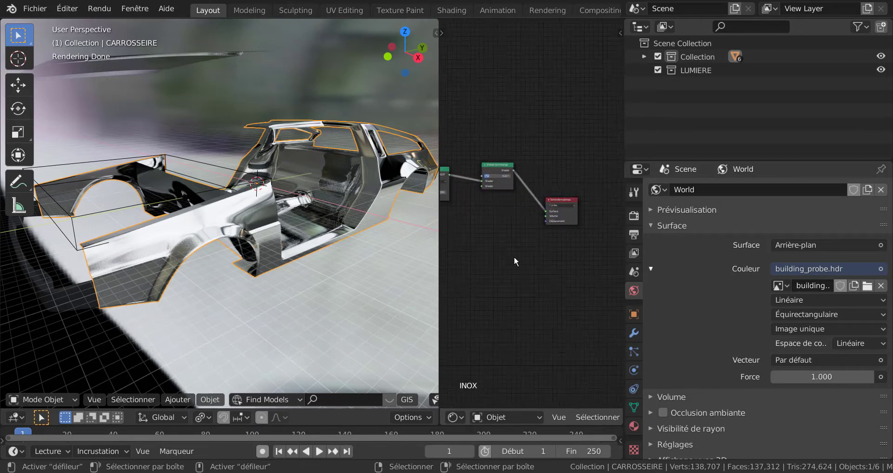
pyautogui.scroll(1, 514, 256)
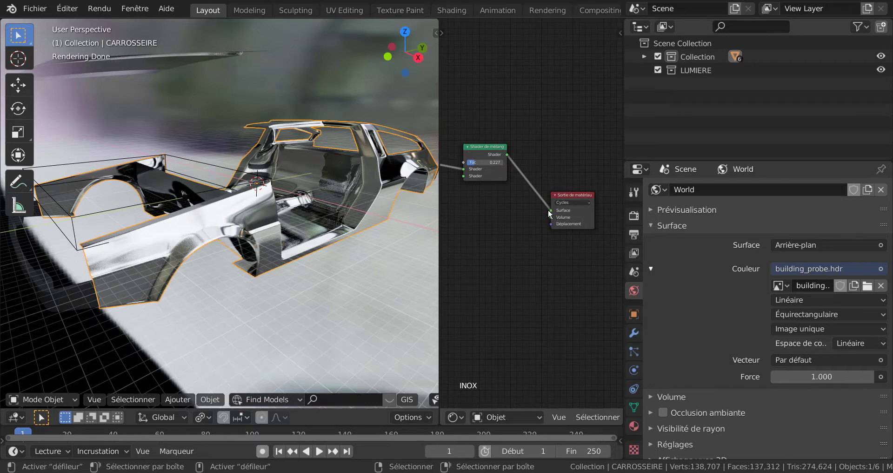
pyautogui.moveTo(552, 212); pyautogui.dragTo(534, 237)
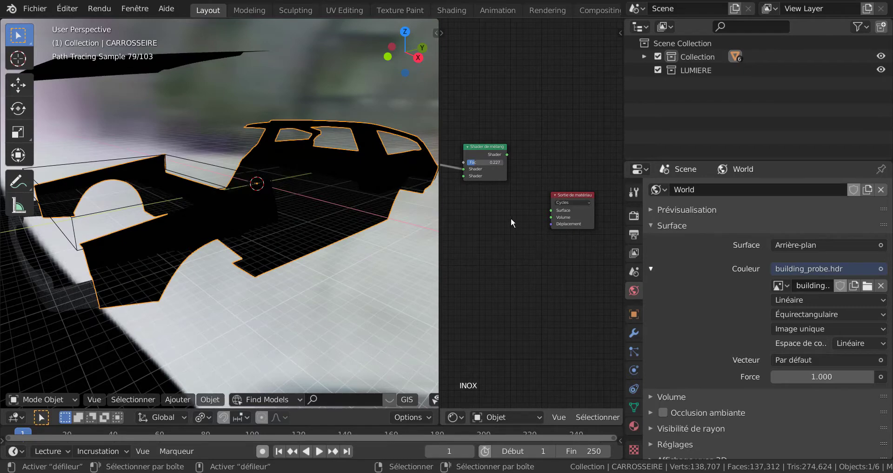
# Delete every node of the INOX material except Sortie de matériau by inverting the selection of that output node.
pyautogui.click(562, 197)
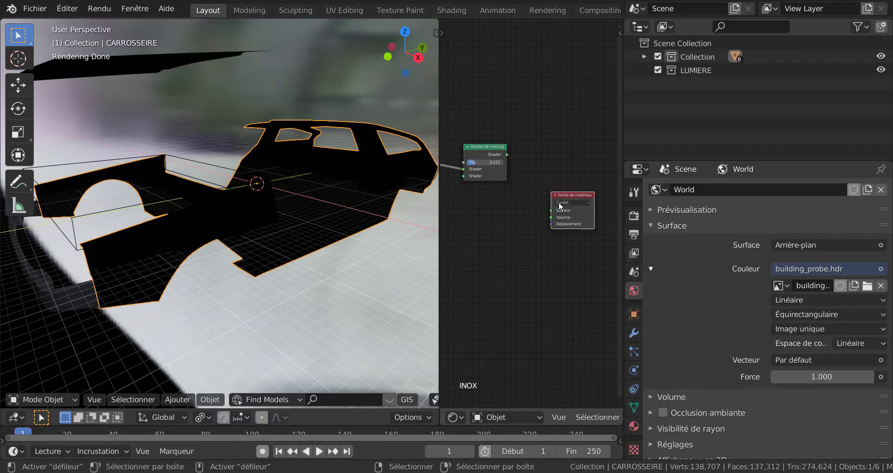
pyautogui.click(602, 417)
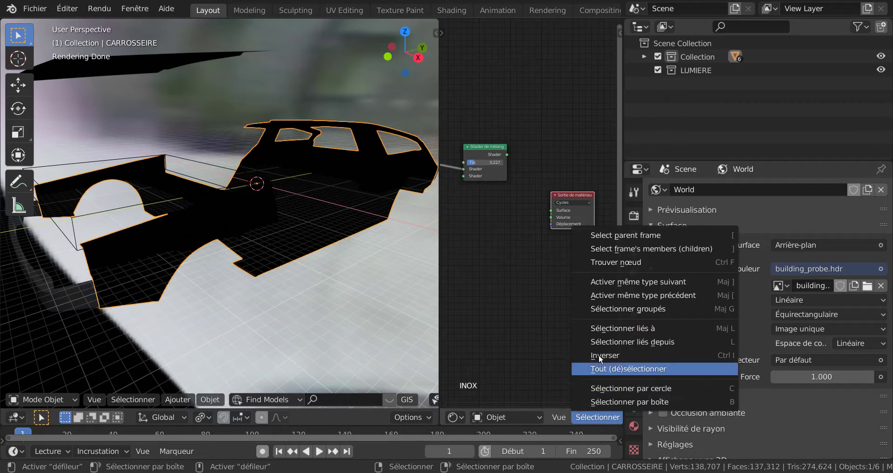
pyautogui.click(596, 291)
pyautogui.scroll(-5, 534, 292)
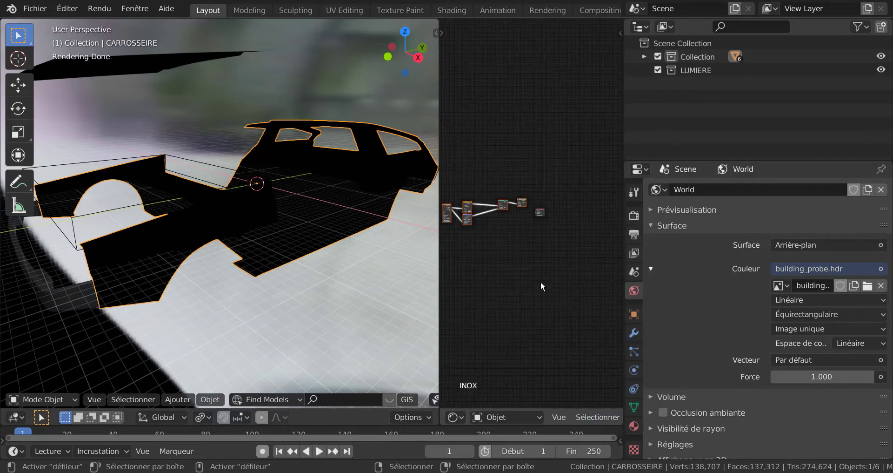
pyautogui.press('x')
pyautogui.scroll(3, 540, 282)
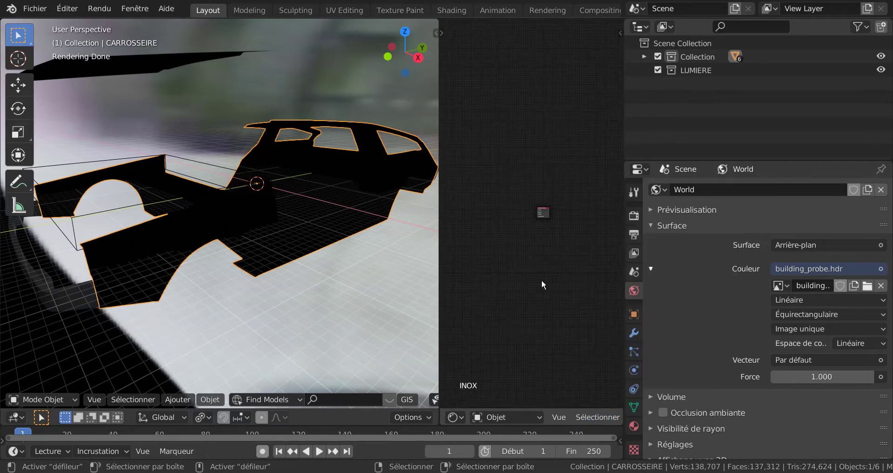
pyautogui.scroll(3, 553, 280)
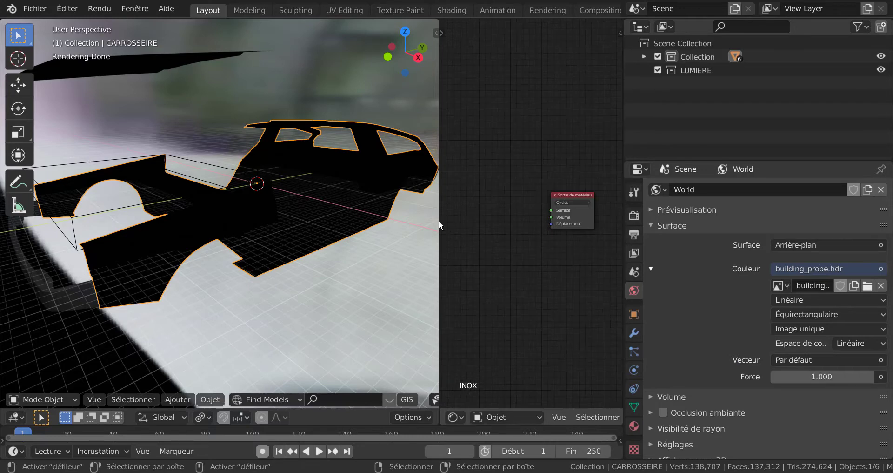
# Widen the Shader Editor on both sides and reposition Sortie de matériau, keeping Cycles as its render target.
pyautogui.moveTo(439, 212)
pyautogui.mouseDown()
pyautogui.moveTo(393, 235)
pyautogui.moveTo(386, 223)
pyautogui.mouseUp()
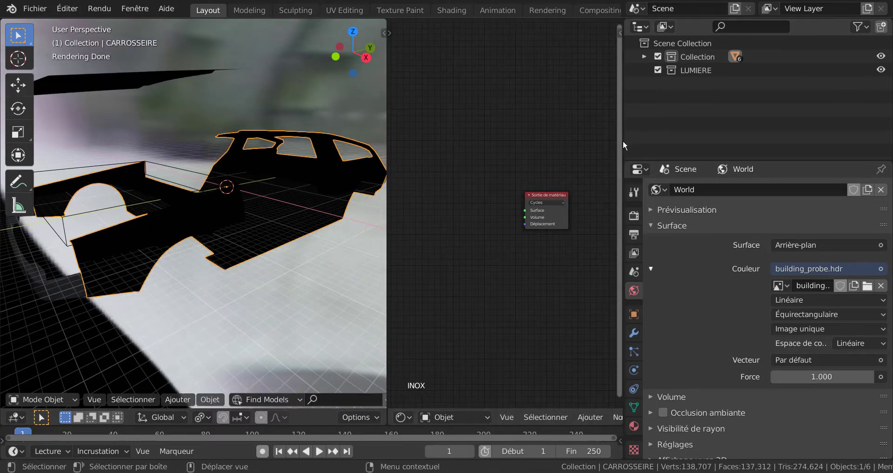
pyautogui.moveTo(624, 141); pyautogui.dragTo(681, 142)
pyautogui.scroll(2, 602, 221)
pyautogui.moveTo(612, 187); pyautogui.dragTo(635, 179)
pyautogui.click(619, 191)
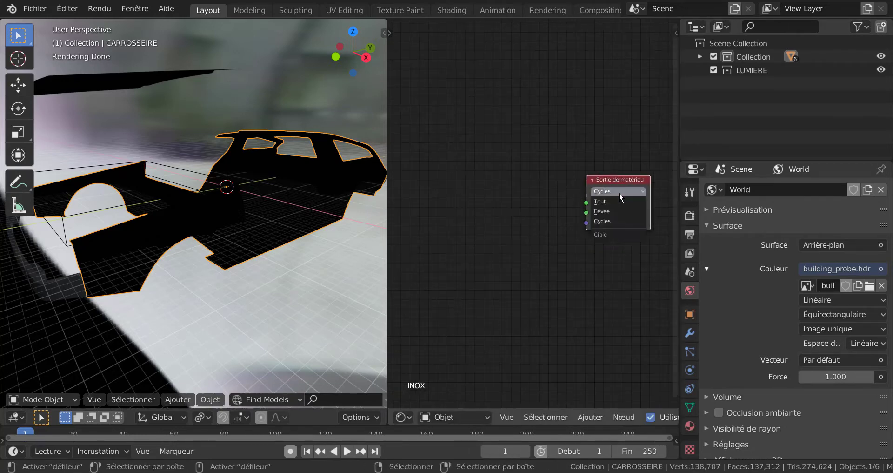
pyautogui.click(624, 218)
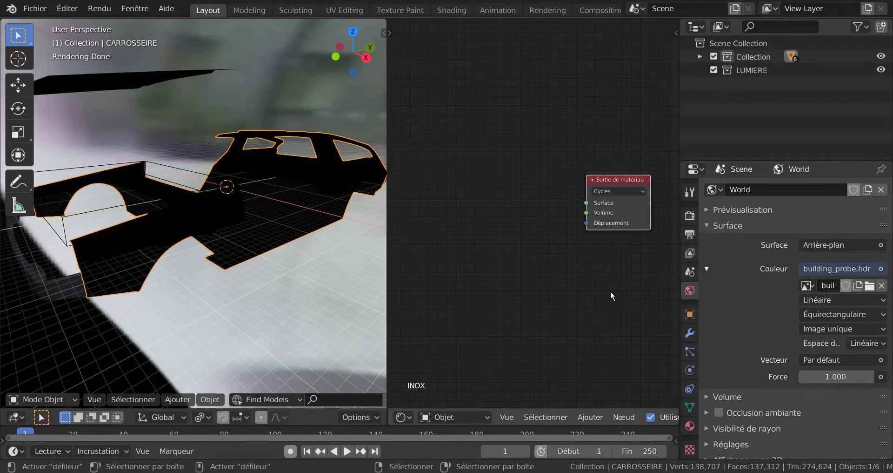
# Add a BSDF diffus node and connect its BSDF output to the Surface input of Sortie de matériau.
pyautogui.click(591, 417)
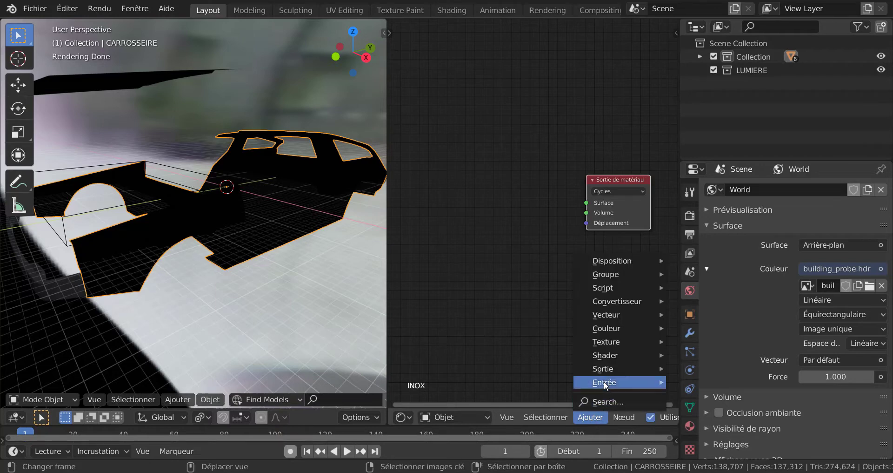
pyautogui.moveTo(601, 356)
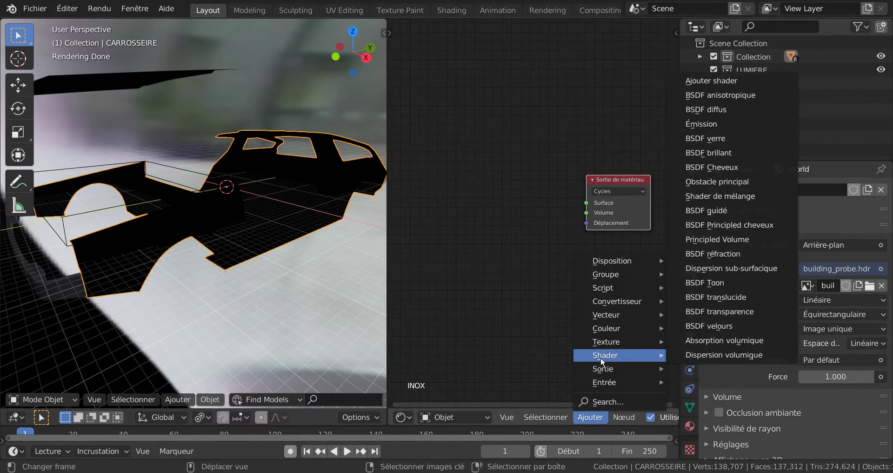
pyautogui.click(738, 109)
pyautogui.click(478, 133)
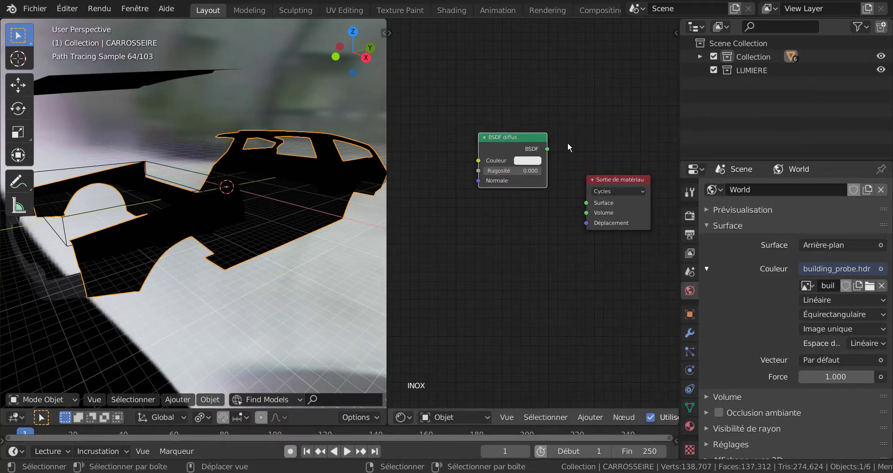
pyautogui.moveTo(547, 149); pyautogui.dragTo(587, 203)
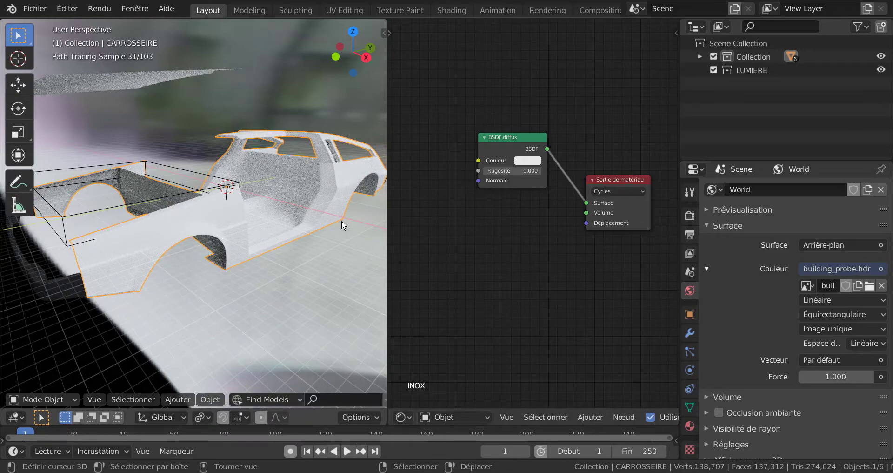
pyautogui.scroll(1, 512, 186)
# Set the BSDF diffus colour to pure white with Rugosité 0.000 and move the node farther from Sortie de matériau.
pyautogui.click(528, 151)
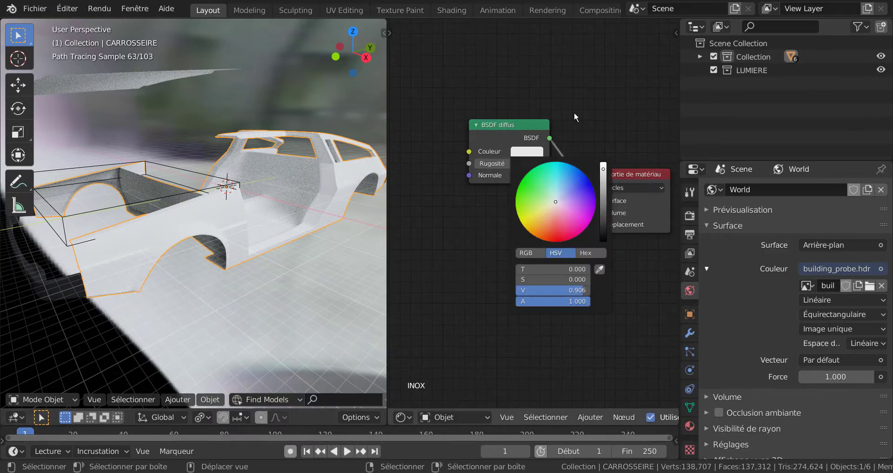
pyautogui.click(527, 151)
pyautogui.moveTo(605, 170)
pyautogui.mouseDown()
pyautogui.moveTo(607, 226)
pyautogui.moveTo(599, 159)
pyautogui.mouseUp()
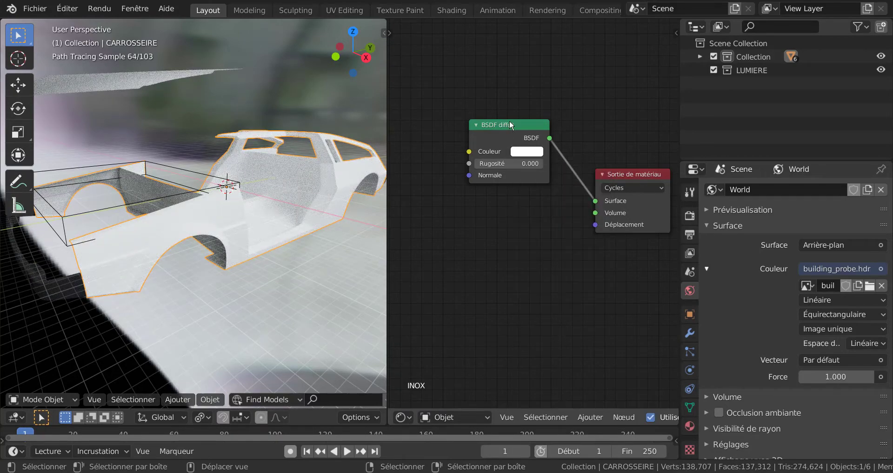
pyautogui.moveTo(509, 120); pyautogui.dragTo(470, 116)
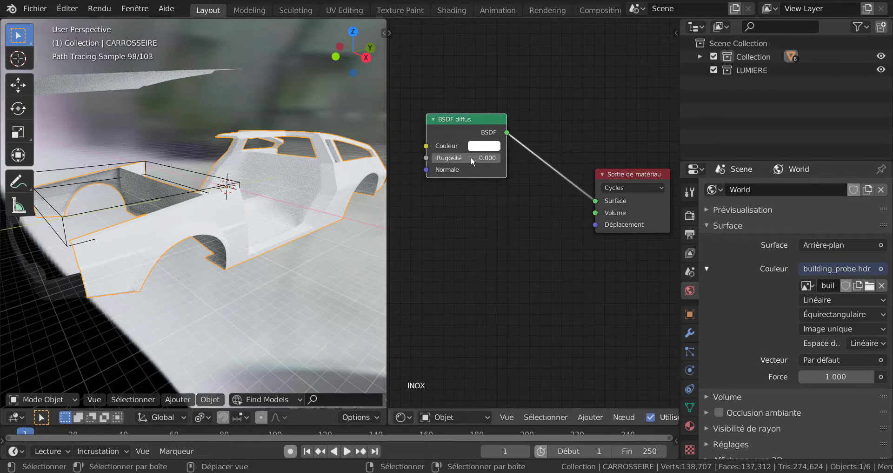
pyautogui.moveTo(444, 158); pyautogui.dragTo(421, 167)
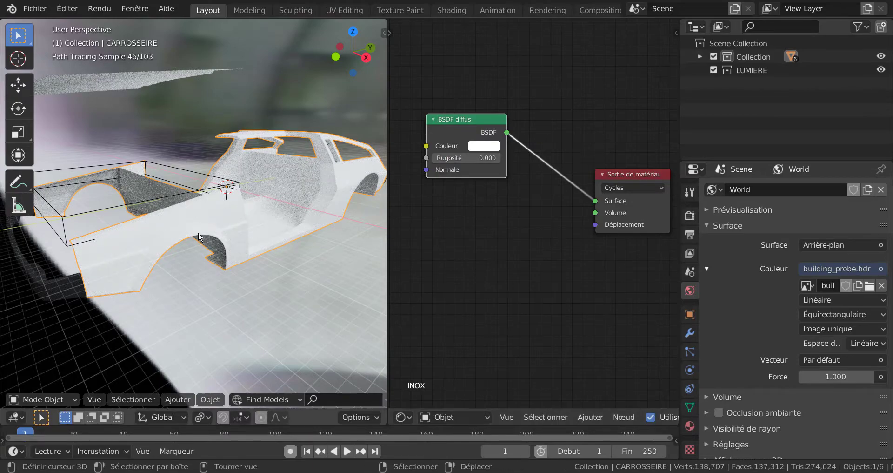
pyautogui.moveTo(228, 258); pyautogui.dragTo(259, 243, button='middle')
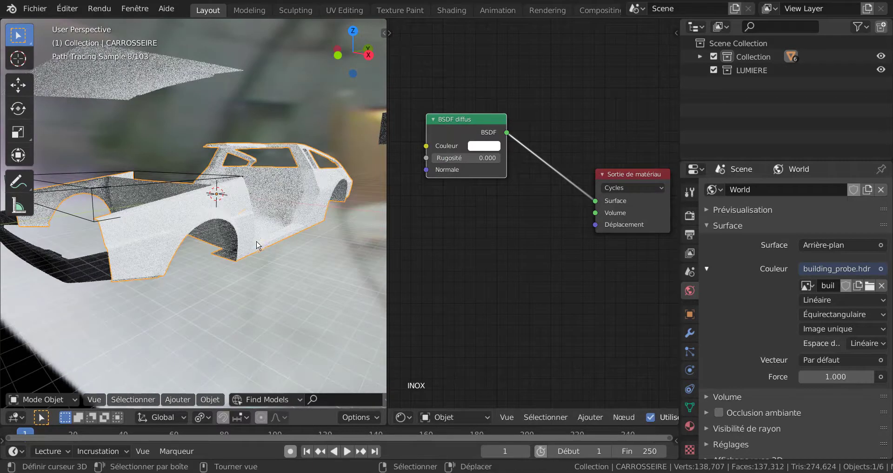
pyautogui.scroll(2, 258, 243)
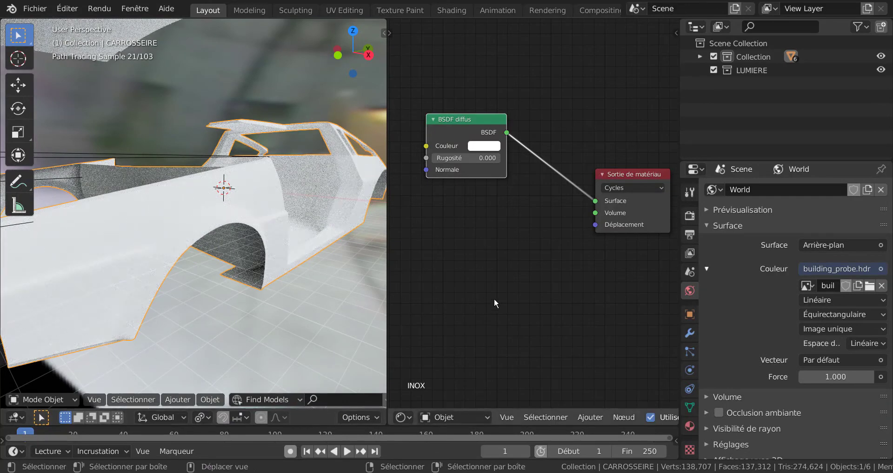
# Insert a Shader de mélange node into the link between BSDF diffus and Sortie de matériau.
pyautogui.click(592, 417)
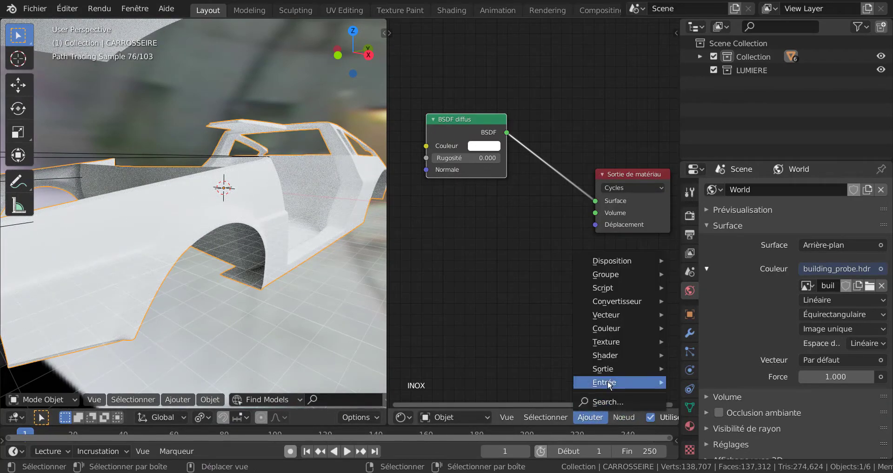
pyautogui.moveTo(615, 355)
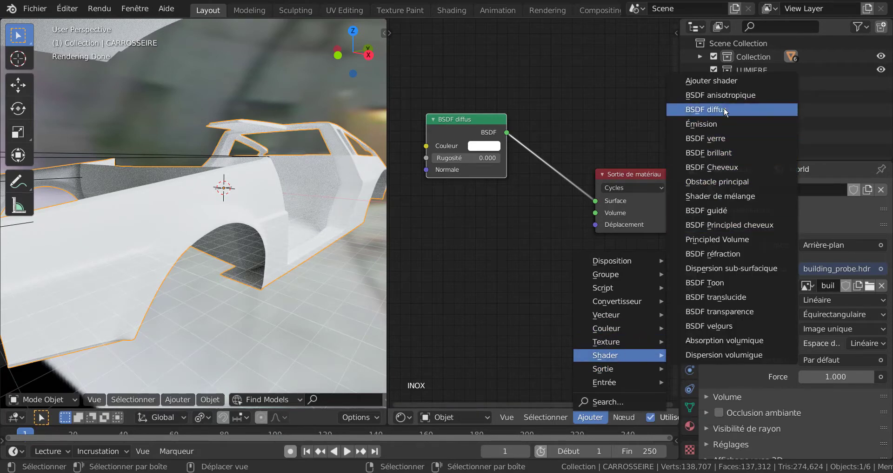
pyautogui.click(725, 194)
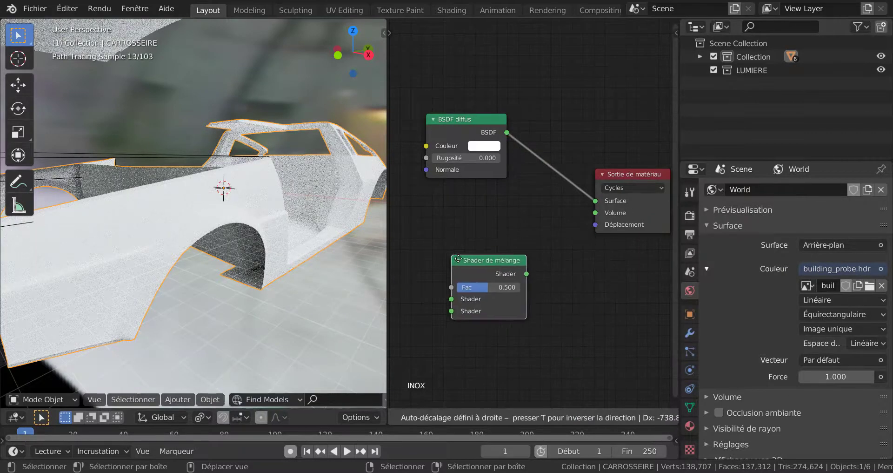
pyautogui.click(550, 168)
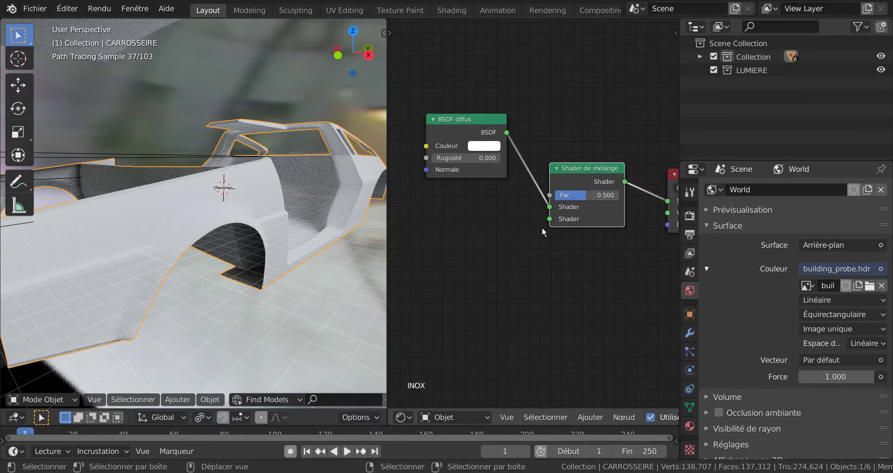
# Examine the Fac value and the two Shader inputs of the Shader de mélange node.
pyautogui.moveTo(557, 260); pyautogui.dragTo(512, 273, button='middle')
pyautogui.moveTo(536, 307); pyautogui.dragTo(574, 288, button='middle')
pyautogui.scroll(2, 570, 288)
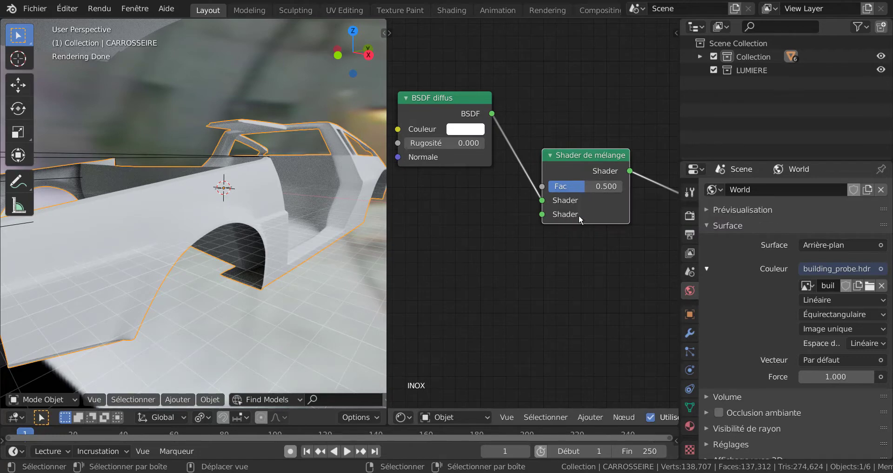
pyautogui.scroll(2, 580, 251)
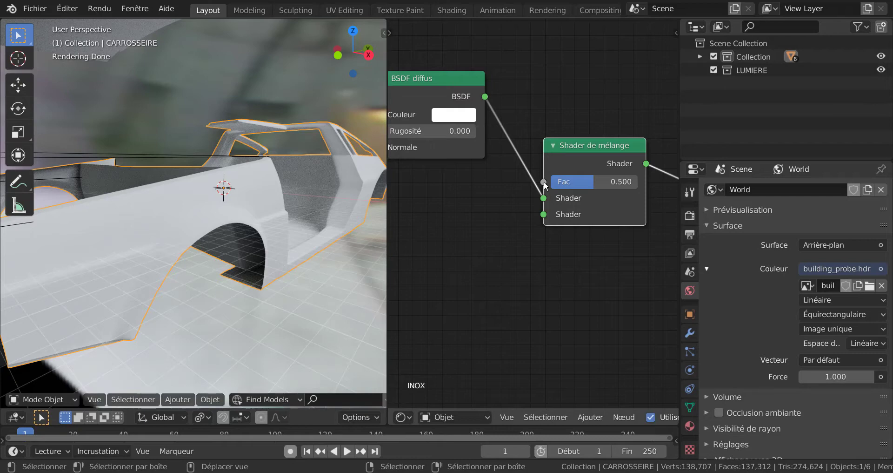
pyautogui.scroll(-4, 585, 283)
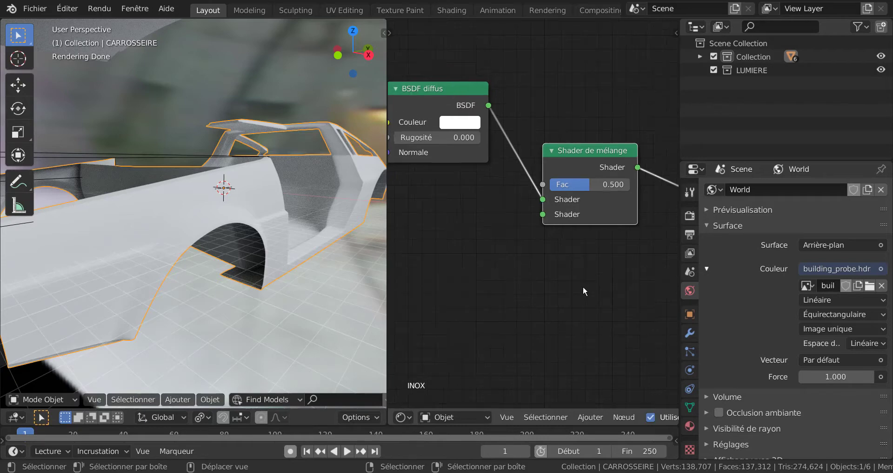
pyautogui.moveTo(571, 286)
pyautogui.mouseDown(button='middle')
pyautogui.moveTo(604, 282)
pyautogui.moveTo(589, 284)
pyautogui.mouseUp(button='middle')
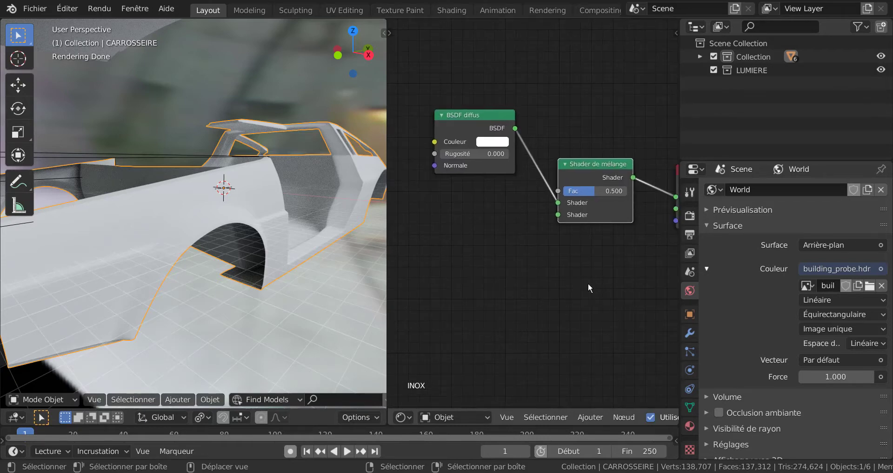
pyautogui.scroll(2, 587, 258)
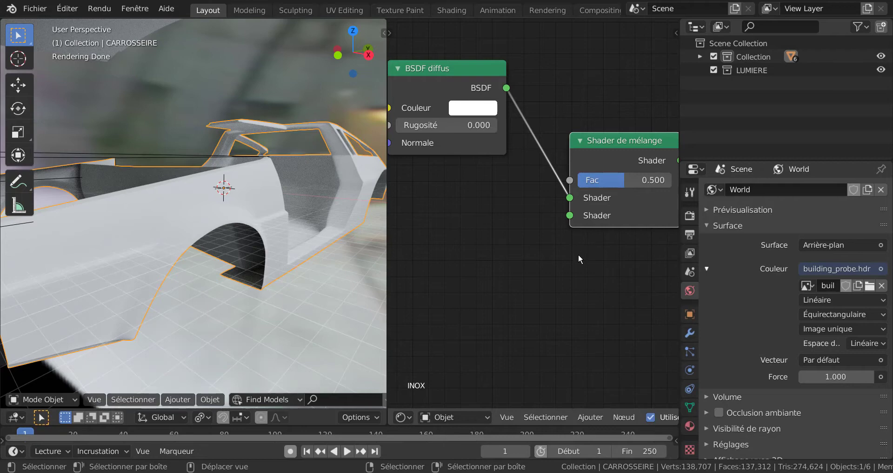
pyautogui.scroll(1, 579, 259)
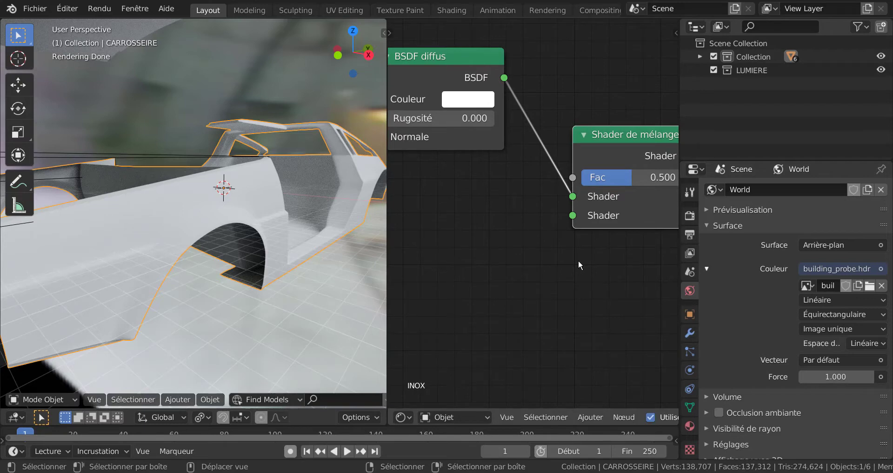
# Add a BSDF brillant node, connect it to the second Shader input of Shader de mélange, and align it beneath BSDF diffus.
pyautogui.click(587, 417)
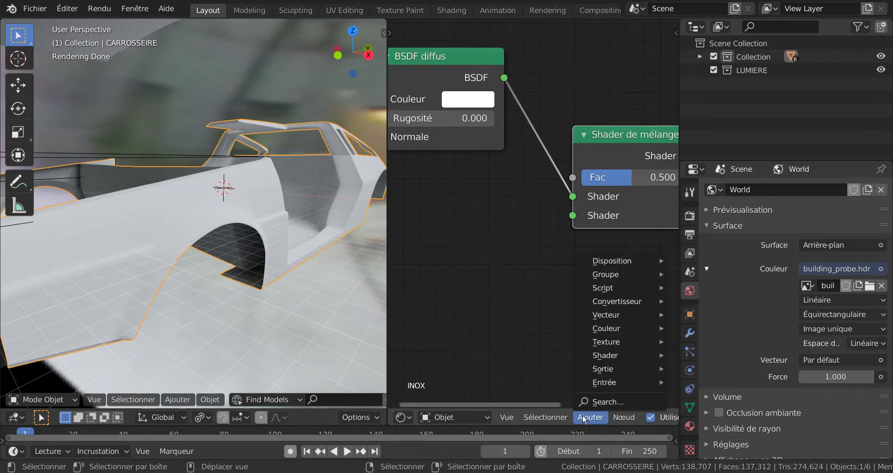
pyautogui.moveTo(607, 356)
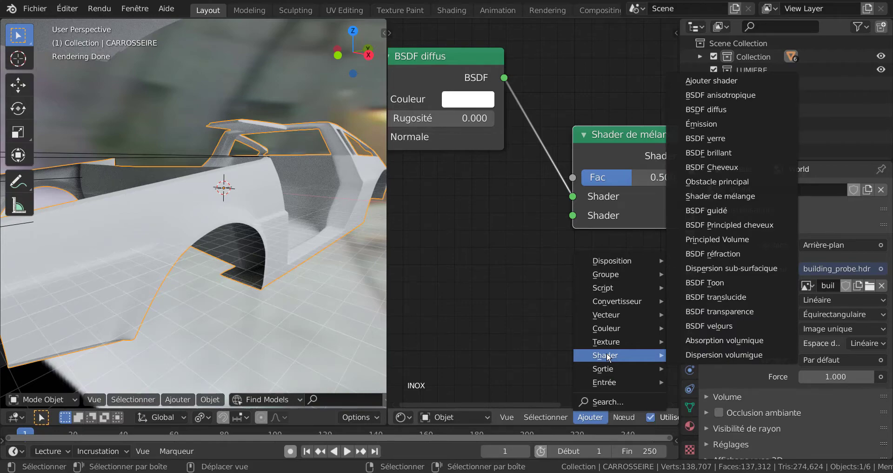
pyautogui.click(718, 153)
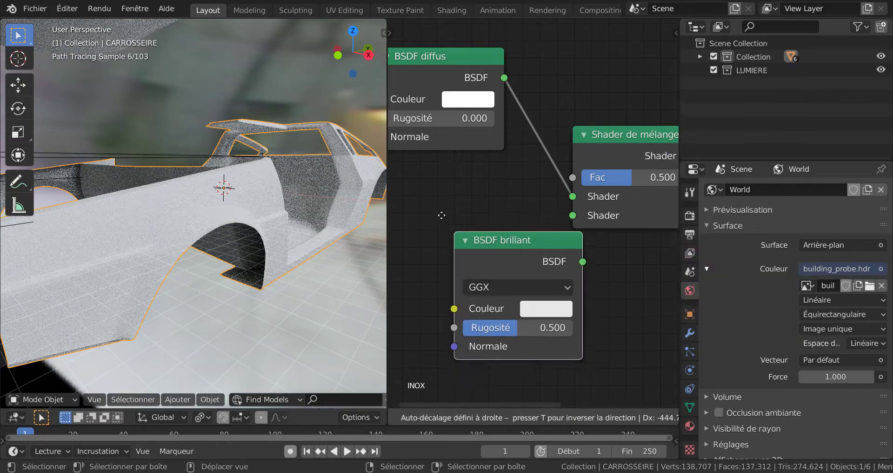
pyautogui.click(398, 217)
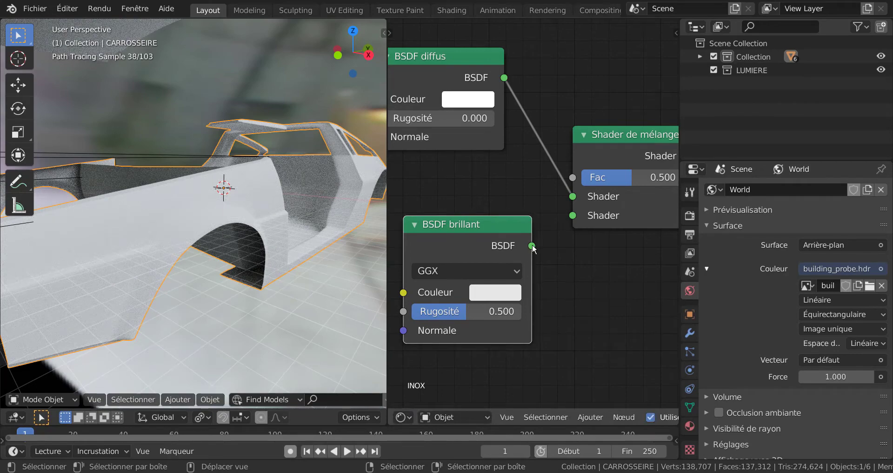
pyautogui.moveTo(531, 245); pyautogui.dragTo(573, 215)
pyautogui.scroll(-1, 579, 286)
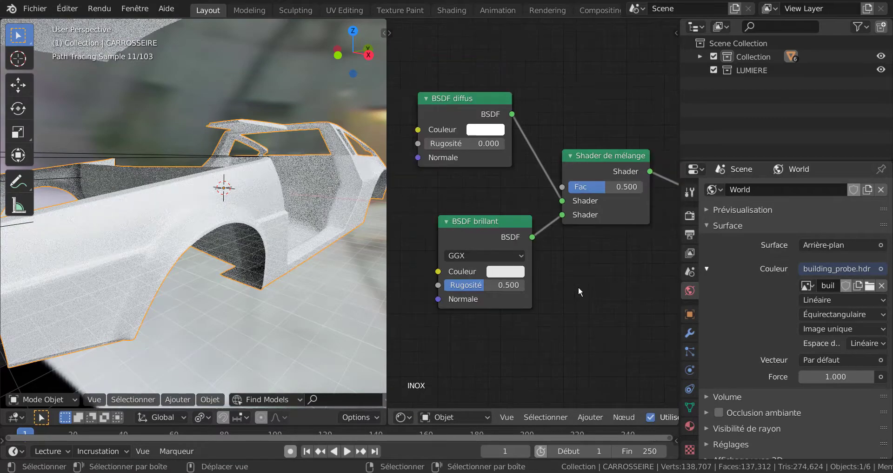
pyautogui.moveTo(608, 288); pyautogui.dragTo(630, 288, button='middle')
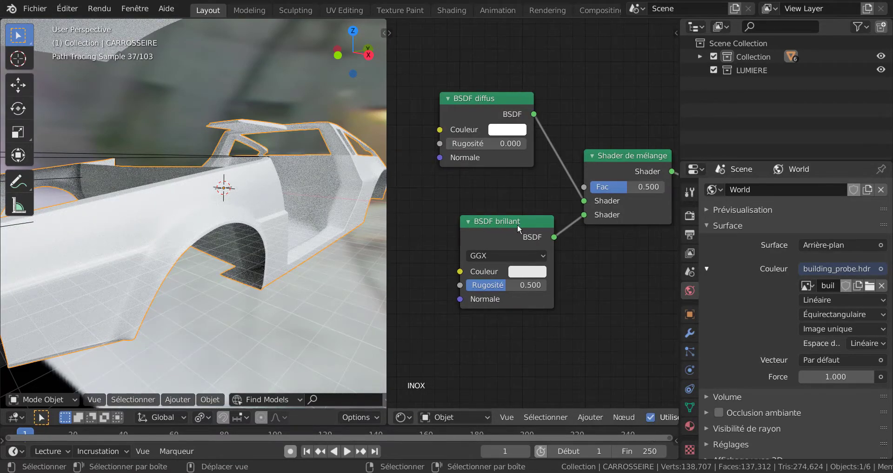
pyautogui.moveTo(517, 225); pyautogui.dragTo(498, 215)
# Set the Shader de mélange Fac to 0.697 and the BSDF brillant distribution to Dure.
pyautogui.moveTo(628, 188); pyautogui.dragTo(649, 199)
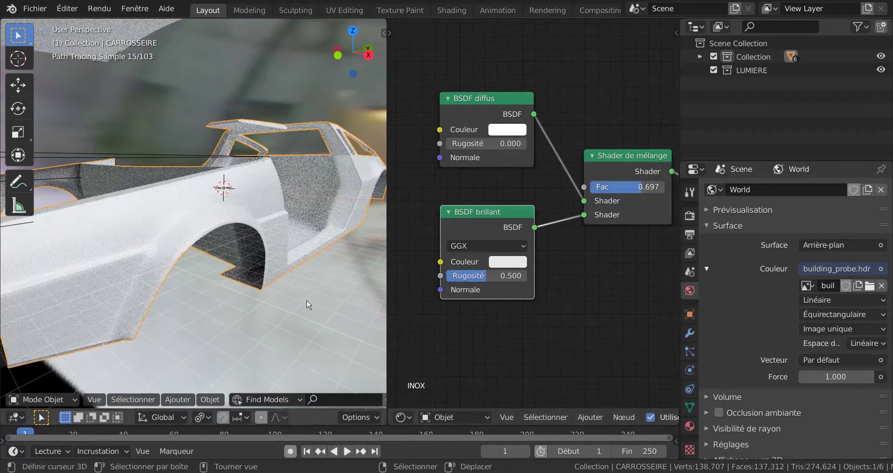
pyautogui.click(489, 245)
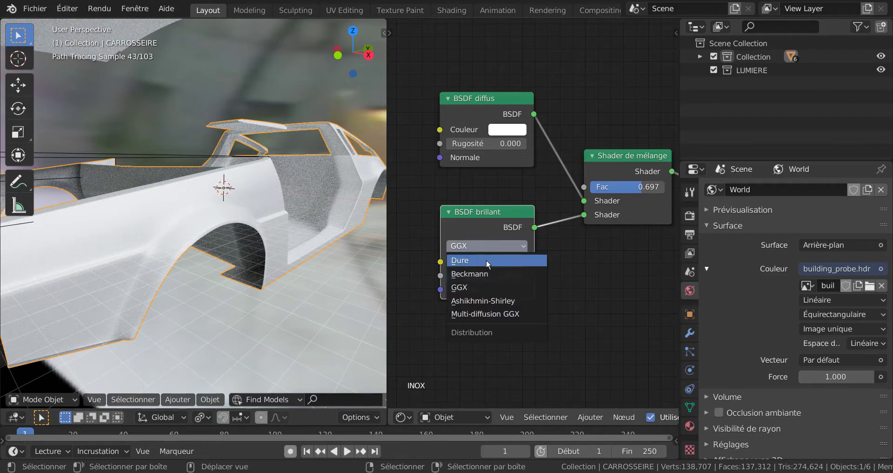
pyautogui.click(487, 260)
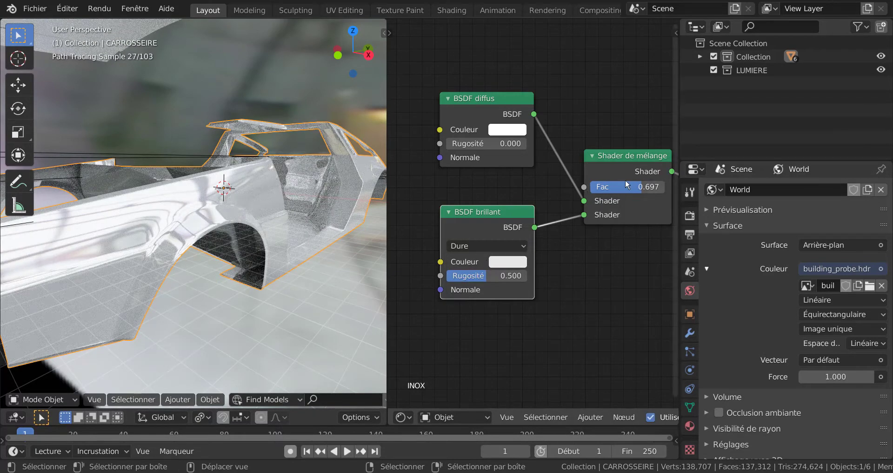
# Set the Shader de mélange Fac to 0.292 and darken the BSDF diffus colour to light grey.
pyautogui.moveTo(628, 185)
pyautogui.mouseDown()
pyautogui.moveTo(591, 194)
pyautogui.moveTo(602, 194)
pyautogui.mouseUp()
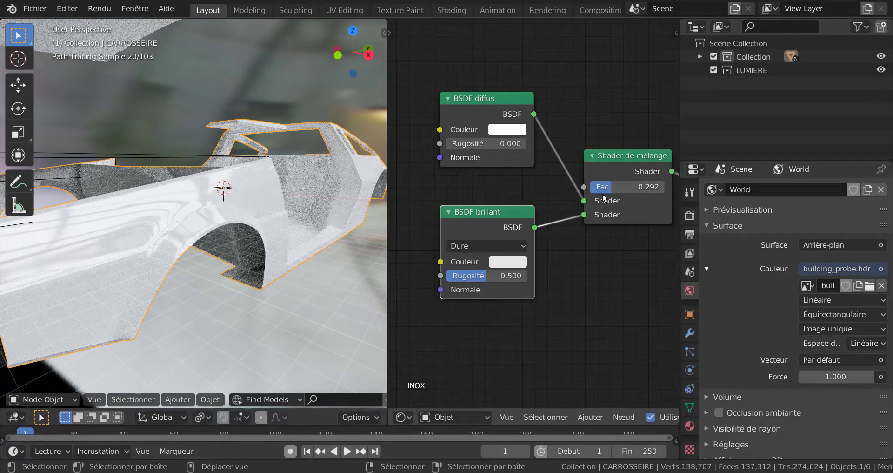
pyautogui.click(502, 131)
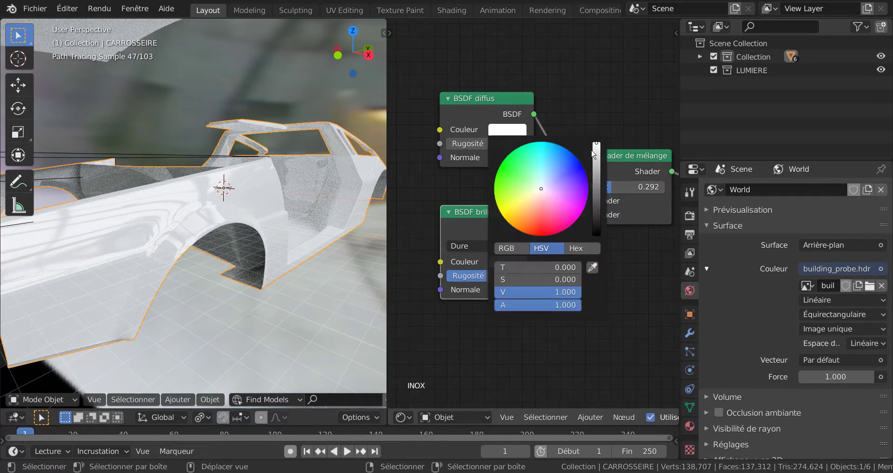
pyautogui.moveTo(594, 154); pyautogui.dragTo(597, 171)
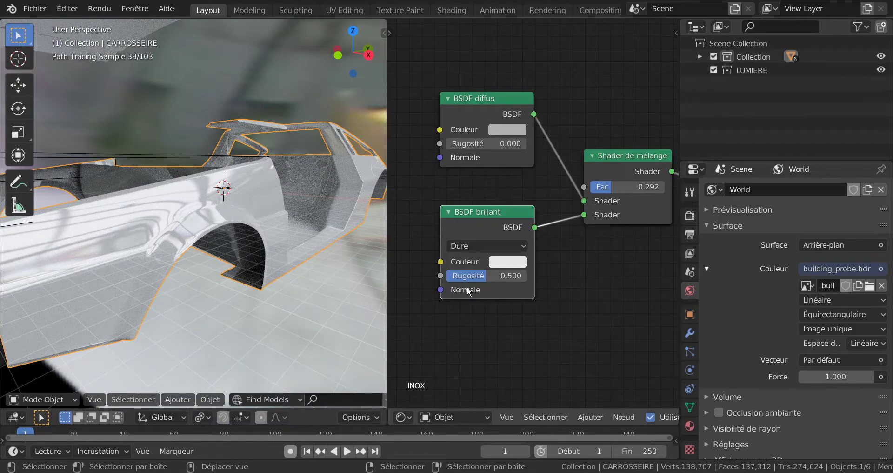
# Set BSDF brillant to the Beckmann distribution with a Rugosité of 0.265, and set the Shader de mélange Fac to 0.812.
pyautogui.moveTo(496, 272); pyautogui.dragTo(528, 274)
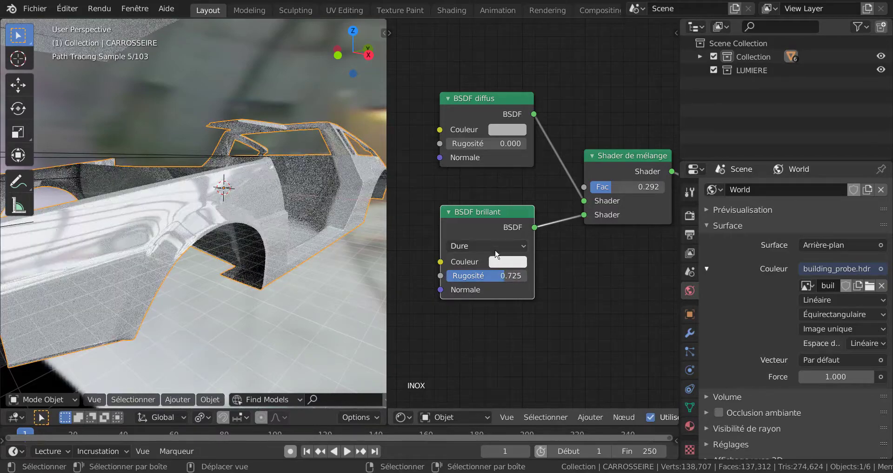
pyautogui.click(494, 245)
pyautogui.click(486, 271)
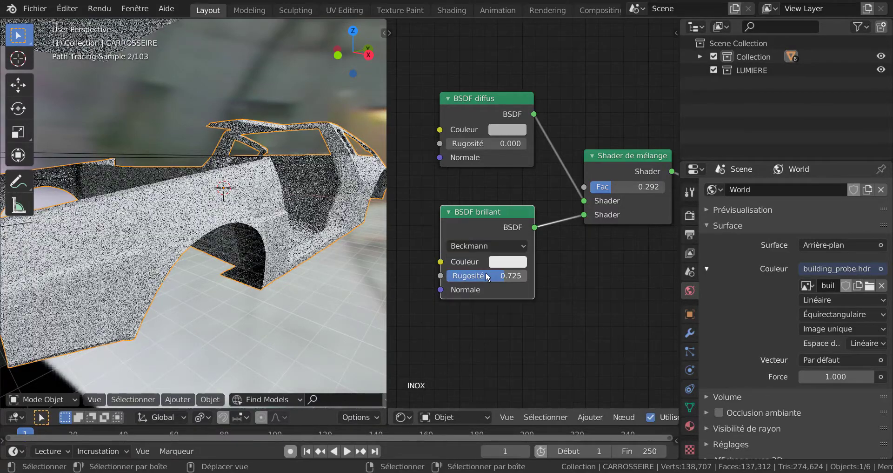
pyautogui.moveTo(482, 275); pyautogui.dragTo(461, 276)
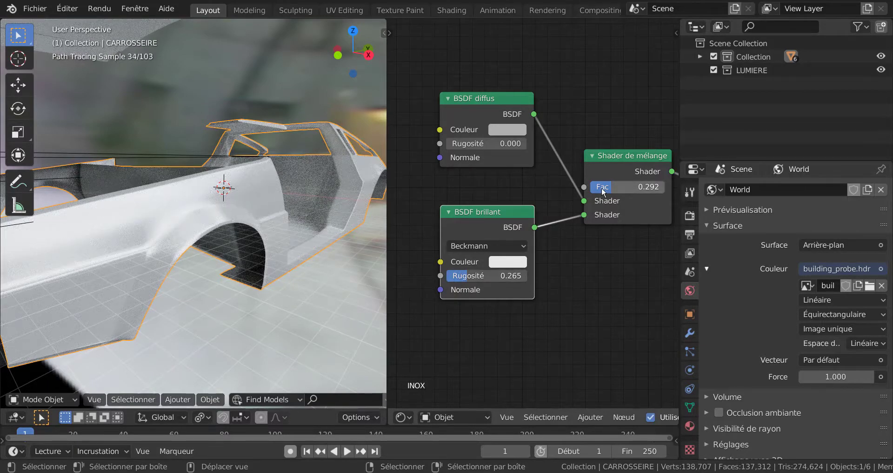
pyautogui.moveTo(619, 183); pyautogui.dragTo(656, 185)
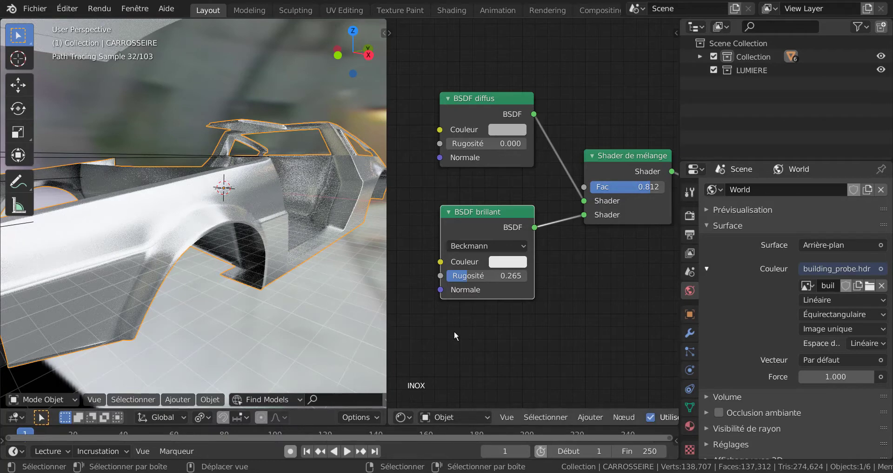
# Add a camera and align it to the current wide view of the car body.
pyautogui.scroll(-2, 454, 330)
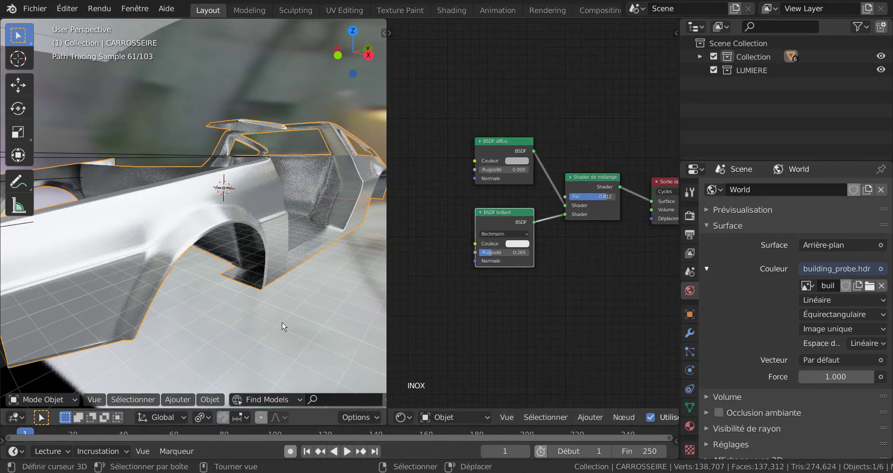
pyautogui.scroll(-5, 277, 327)
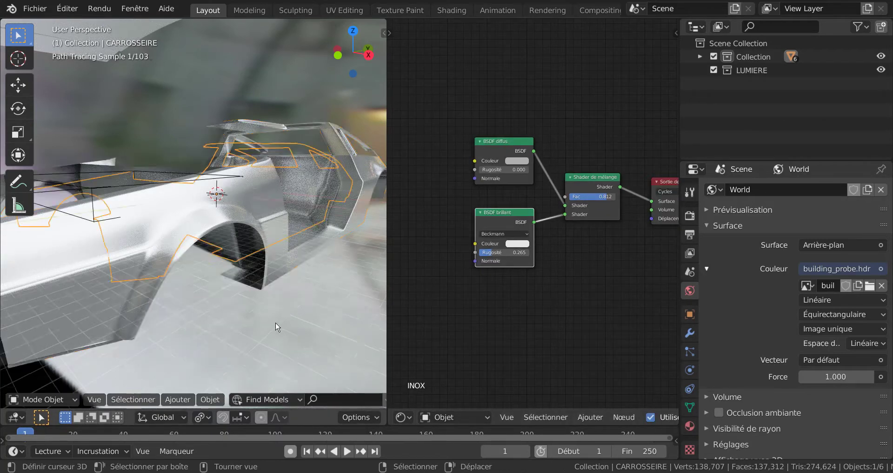
pyautogui.click(172, 400)
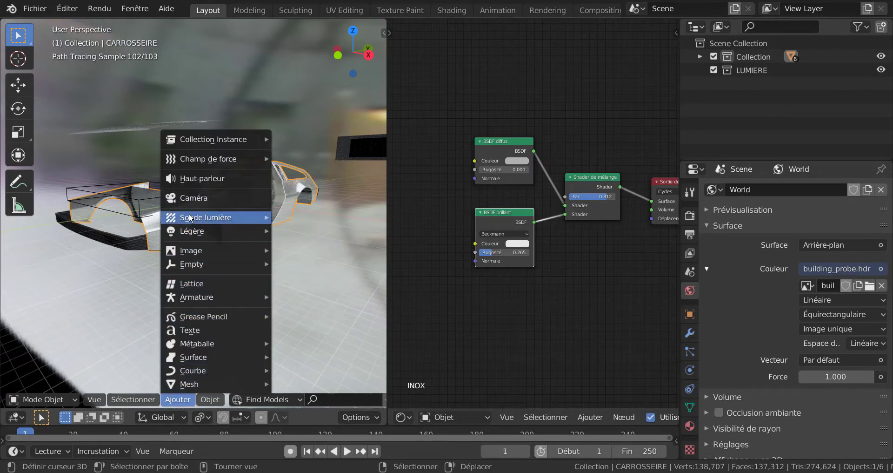
pyautogui.click(196, 196)
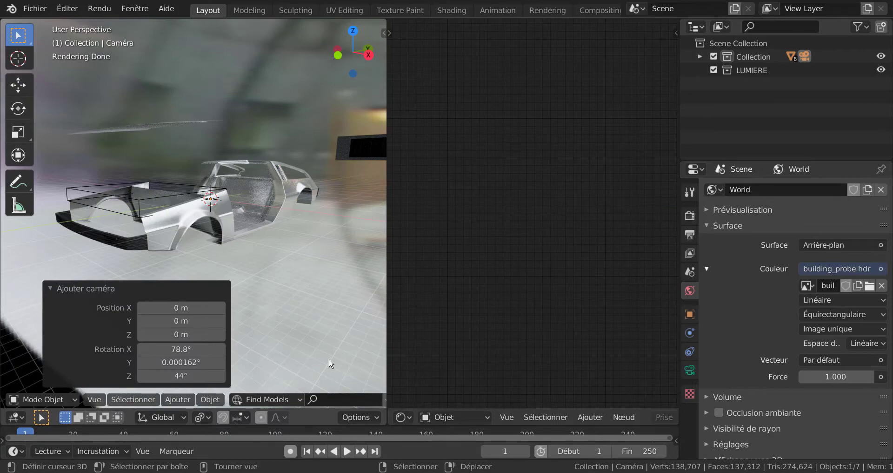
pyautogui.press('ctrl+alt+KP_0')
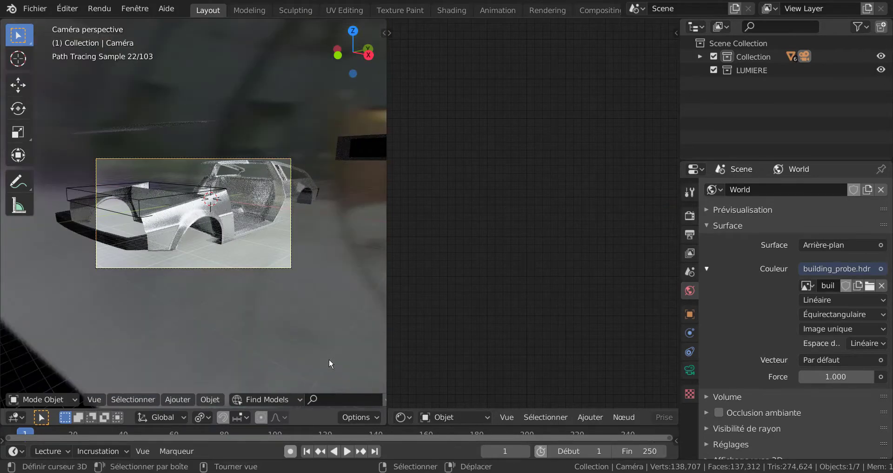
# Render the camera view, examine the metallic finish on the whole body, and close the render window.
pyautogui.press('F12')
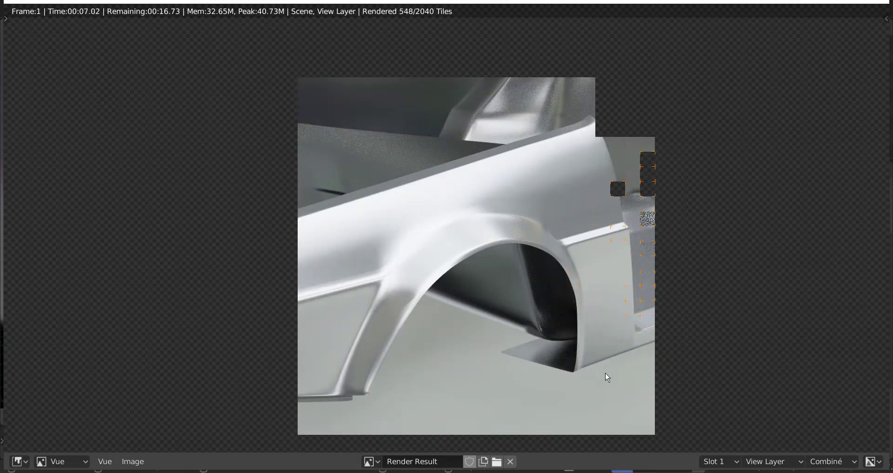
pyautogui.scroll(-2, 608, 377)
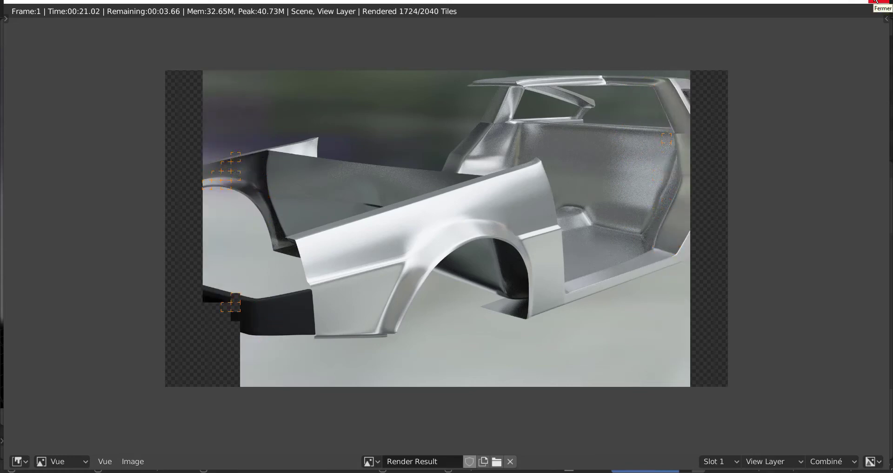
pyautogui.click(876, 2)
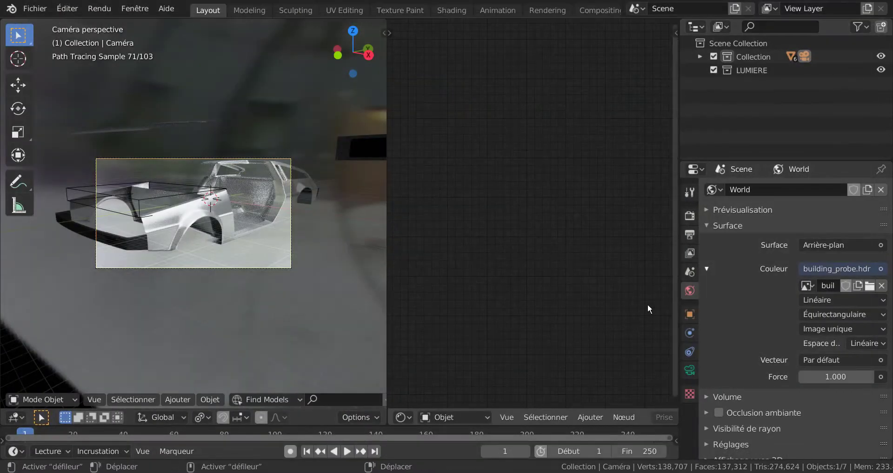
# Select the car's hood to show the INOX nodes and set the BSDF brillant distribution to Dure.
pyautogui.click(189, 183)
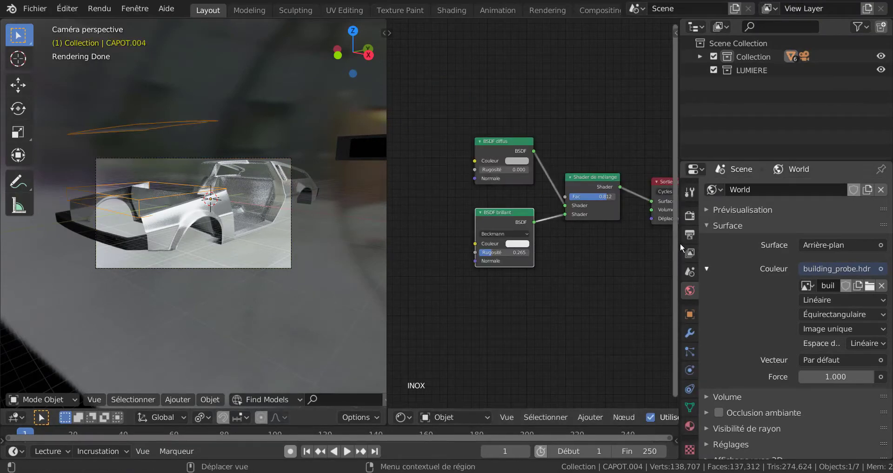
pyautogui.scroll(2, 616, 271)
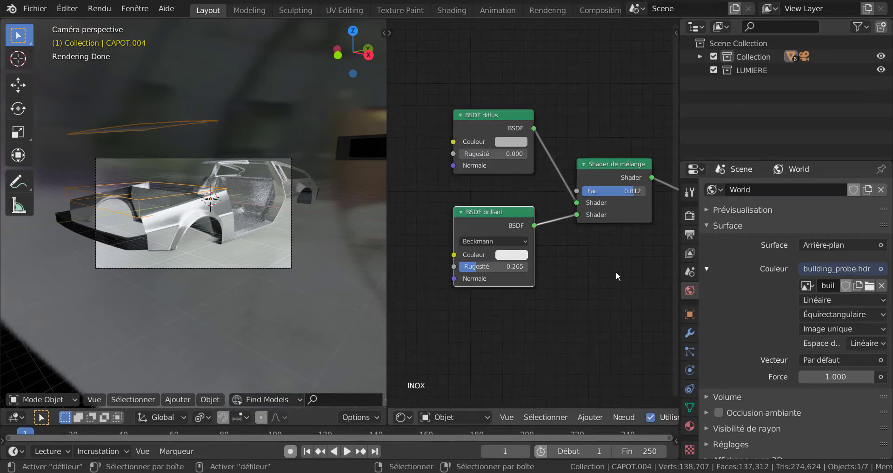
pyautogui.scroll(1, 617, 271)
pyautogui.click(490, 248)
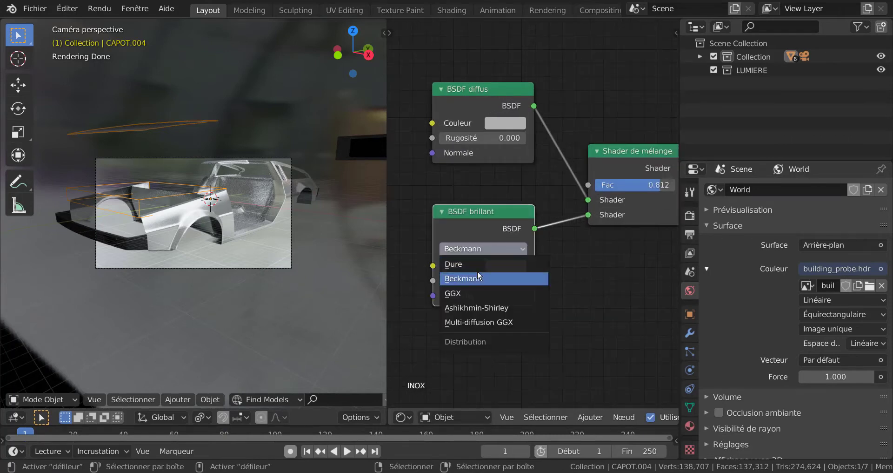
pyautogui.click(477, 263)
pyautogui.scroll(2, 258, 277)
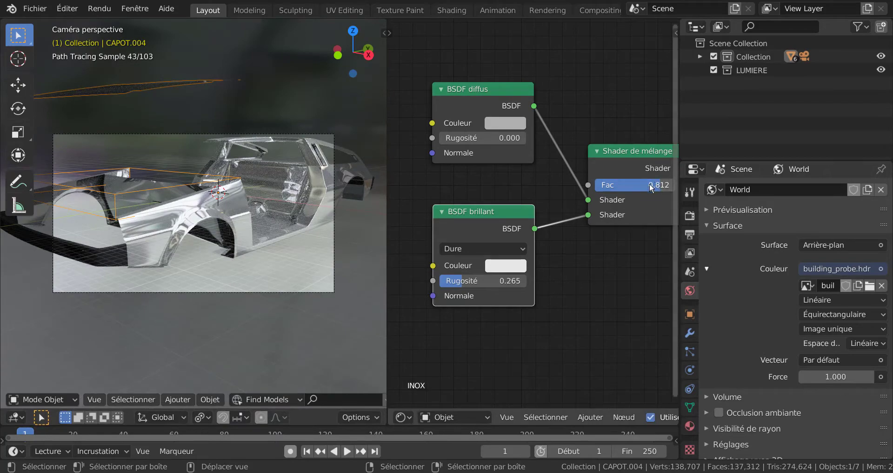
# Change the BSDF diffus colour to green and set the Shader de mélange Fac to 0.295.
pyautogui.moveTo(651, 187); pyautogui.dragTo(583, 193)
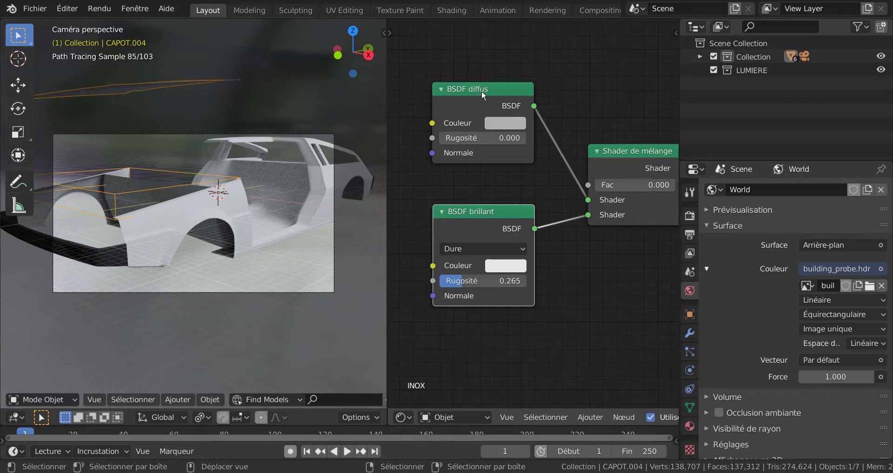
pyautogui.click(503, 123)
pyautogui.click(519, 157)
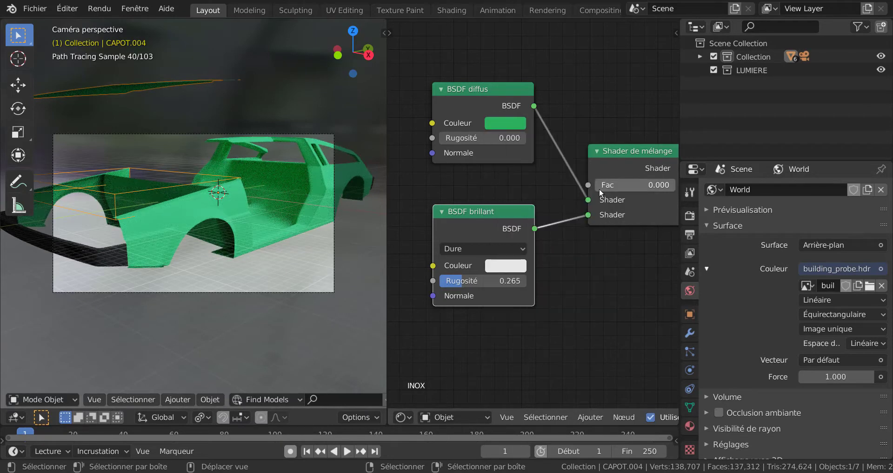
pyautogui.moveTo(600, 186); pyautogui.dragTo(631, 180)
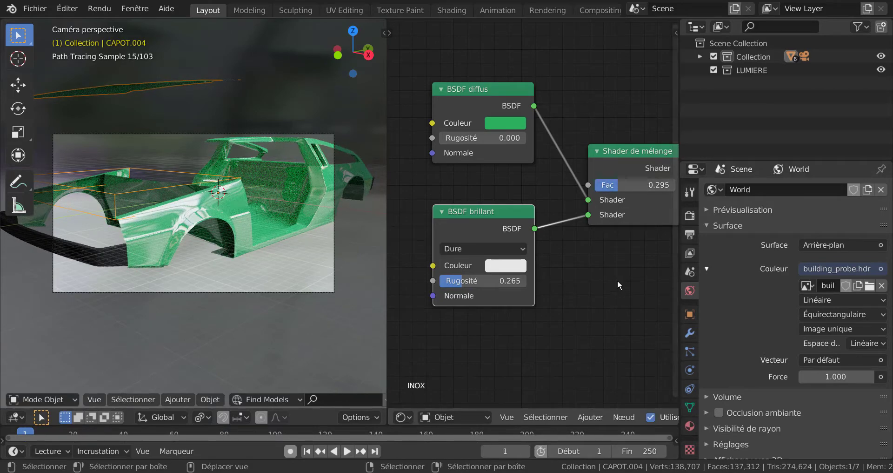
# Render the green car body through the camera, examine the reflections around the fender, and close the render window.
pyautogui.scroll(-1, 618, 280)
pyautogui.moveTo(616, 278); pyautogui.dragTo(569, 253, button='middle')
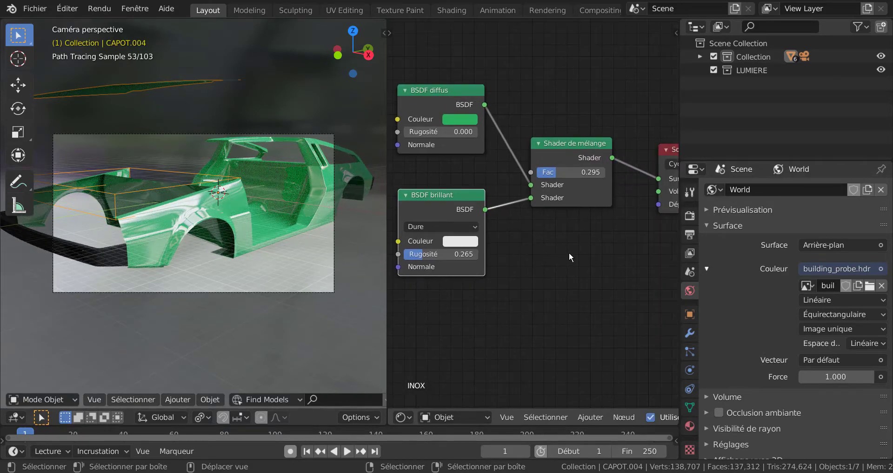
pyautogui.press('F12')
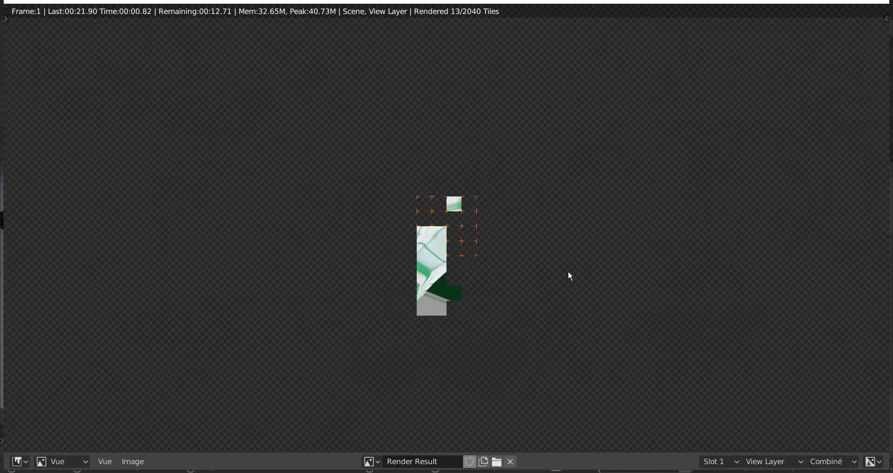
pyautogui.scroll(-2, 557, 314)
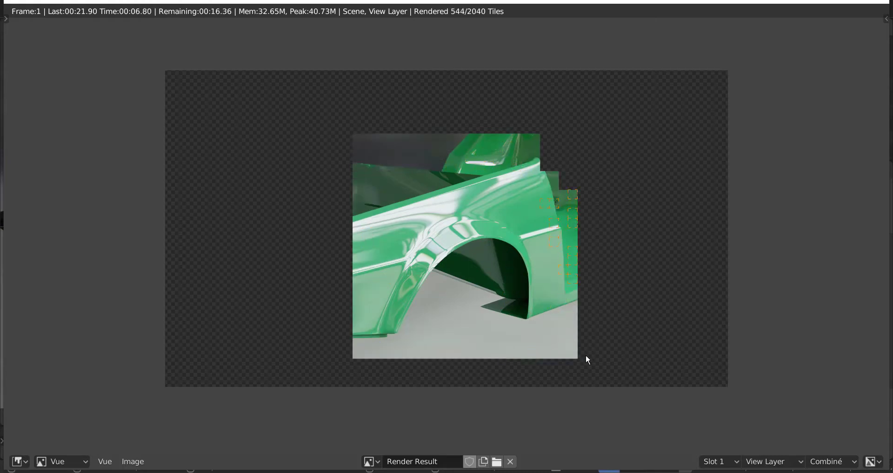
pyautogui.scroll(1, 577, 361)
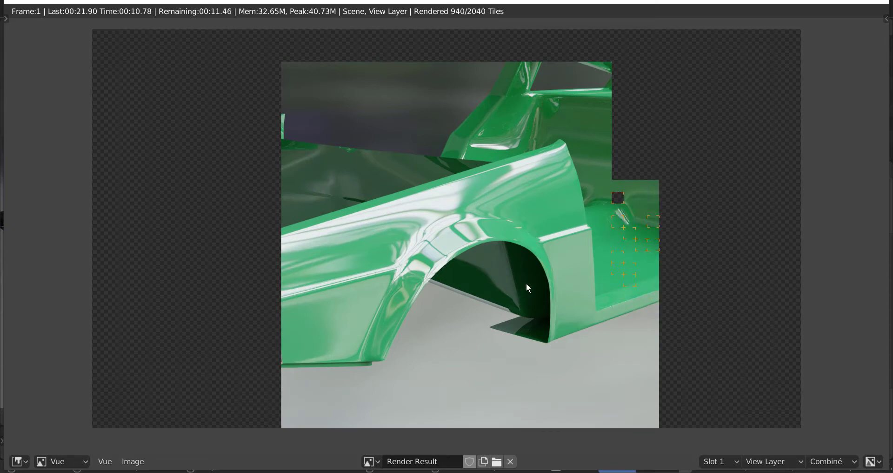
pyautogui.scroll(-1, 565, 275)
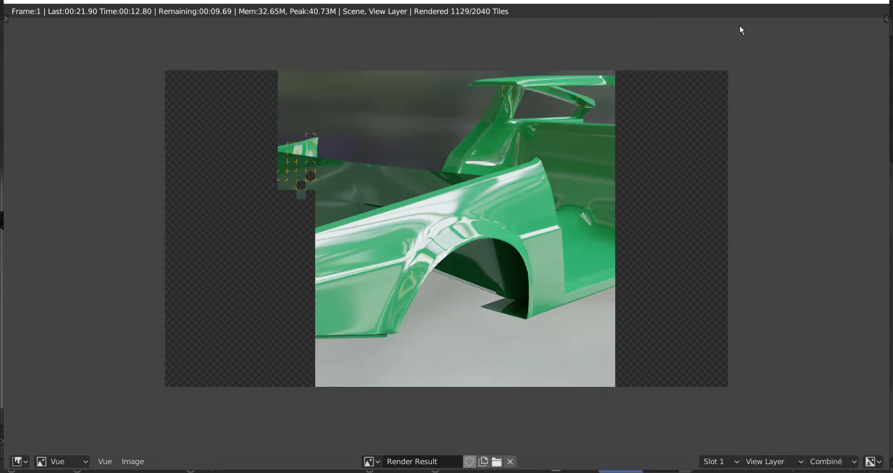
pyautogui.click(875, 2)
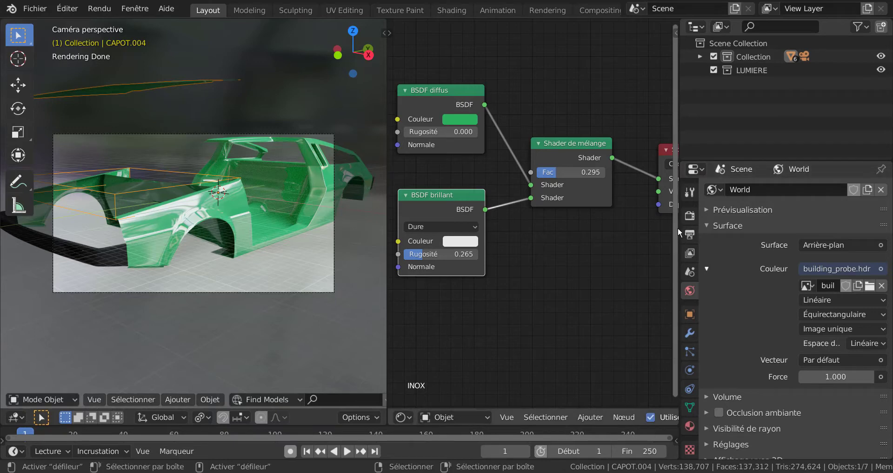
# Widen the node editor and move the BSDF brillant and BSDF diffus nodes slightly downward.
pyautogui.moveTo(680, 224); pyautogui.dragTo(750, 224)
pyautogui.scroll(-2, 652, 260)
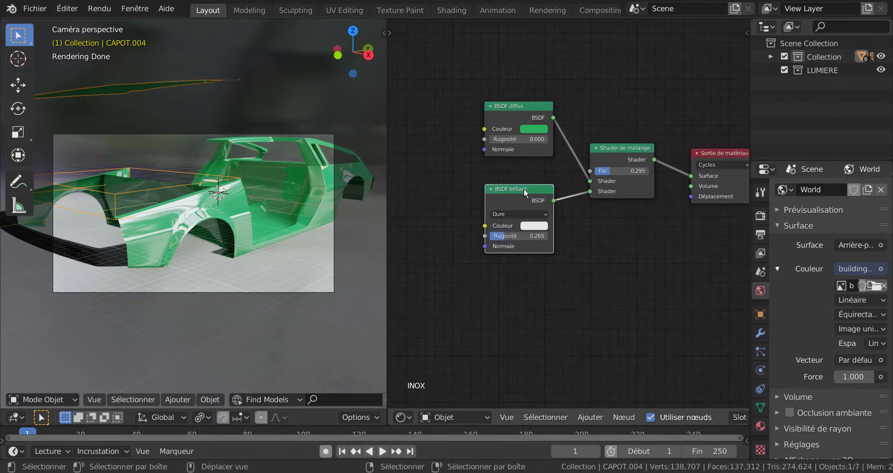
pyautogui.moveTo(524, 188); pyautogui.dragTo(522, 199)
pyautogui.click(517, 109)
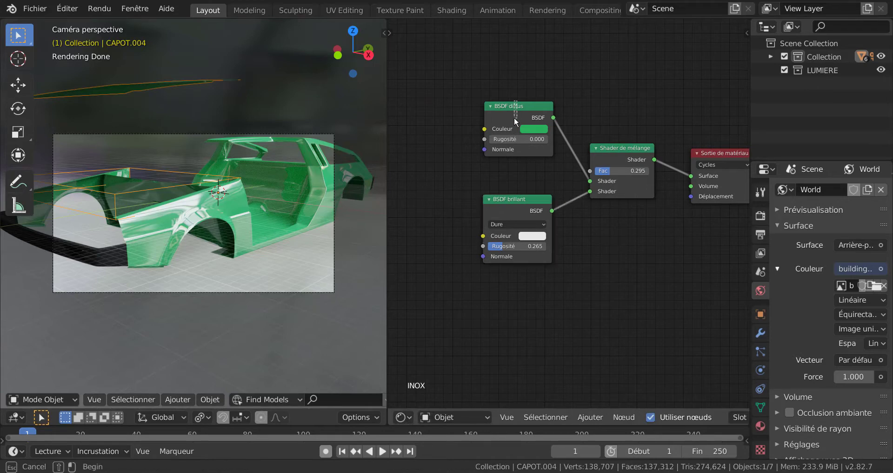
pyautogui.moveTo(518, 108); pyautogui.dragTo(518, 123)
# Change the BSDF diffus colour from green to a neutral light grey.
pyautogui.scroll(2, 513, 117)
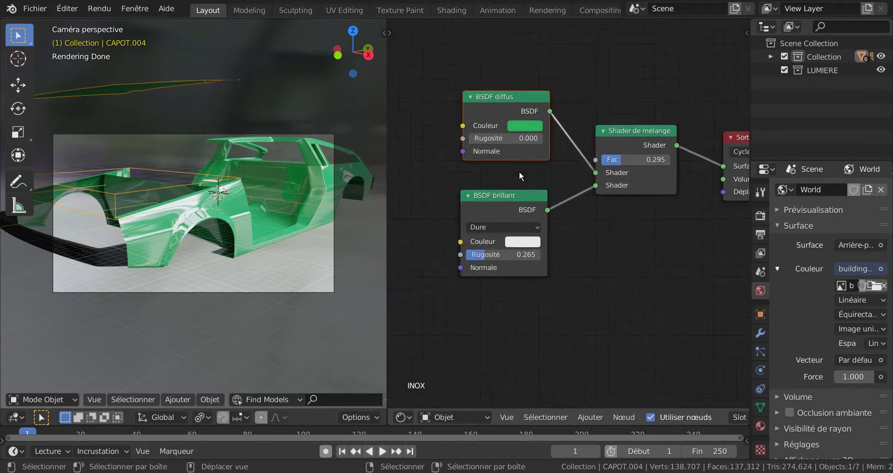
pyautogui.click(514, 114)
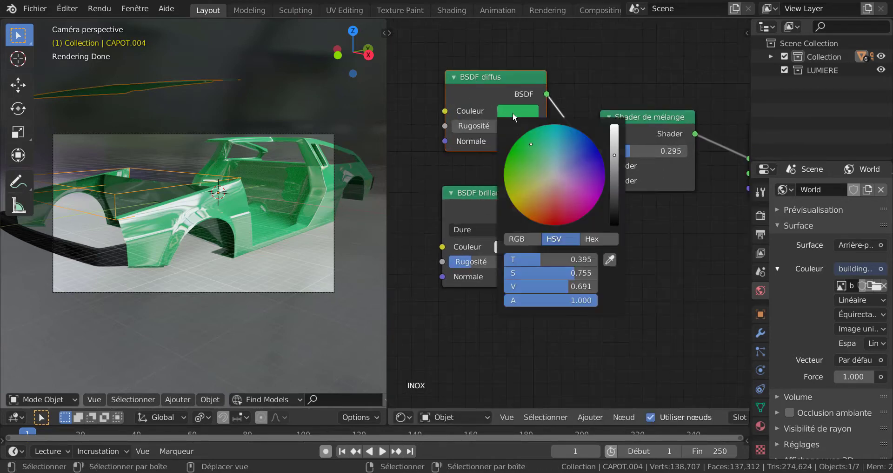
pyautogui.click(555, 172)
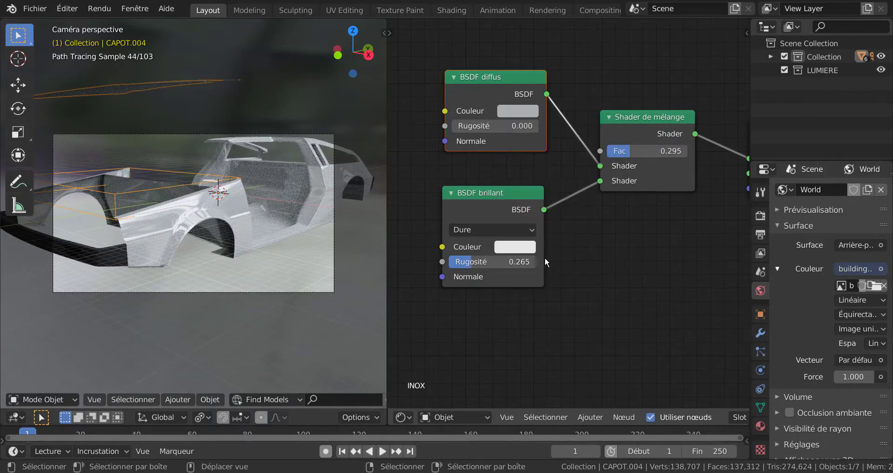
# Add a Texture image node to the INOX material and place it in front of the BSDF diffus node.
pyautogui.scroll(-2, 598, 289)
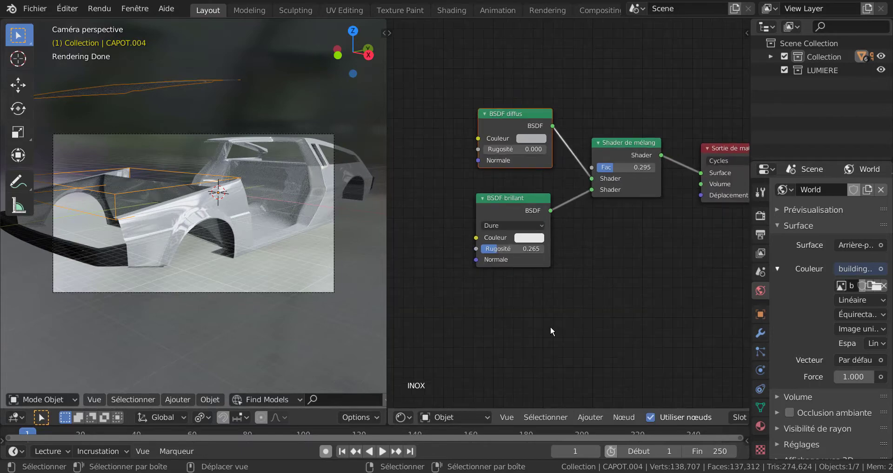
pyautogui.moveTo(521, 330); pyautogui.dragTo(560, 329, button='middle')
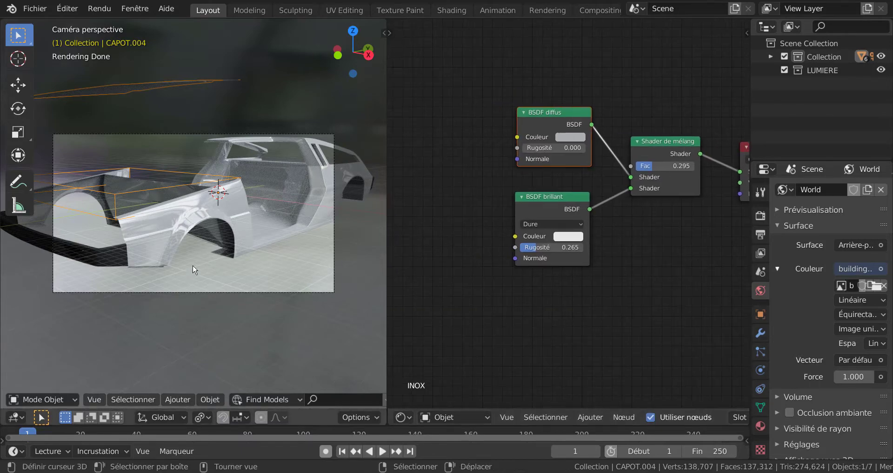
pyautogui.scroll(3, 194, 265)
pyautogui.moveTo(639, 278); pyautogui.dragTo(651, 277, button='middle')
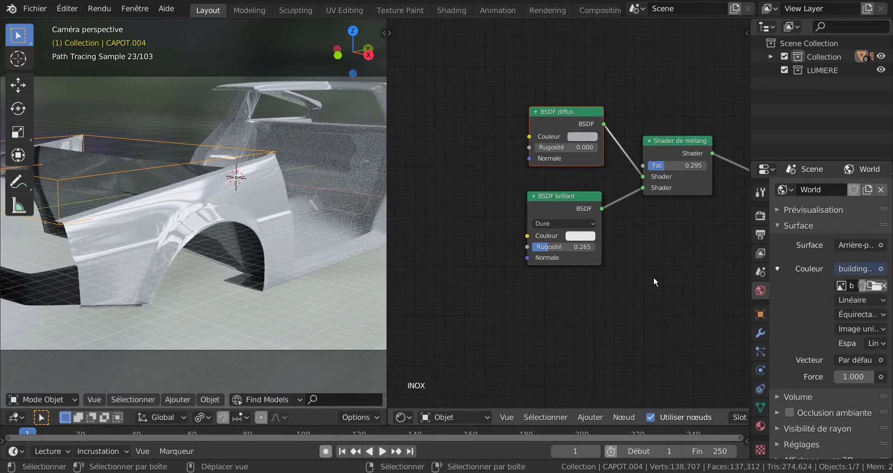
pyautogui.click(587, 417)
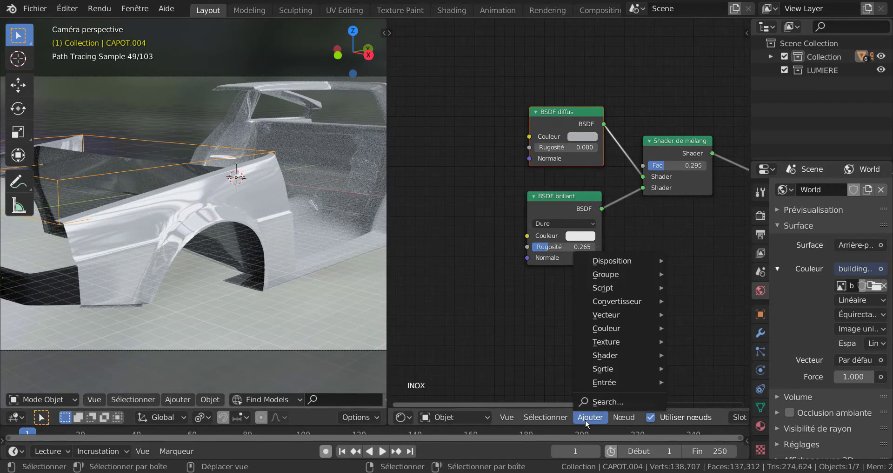
pyautogui.moveTo(616, 344)
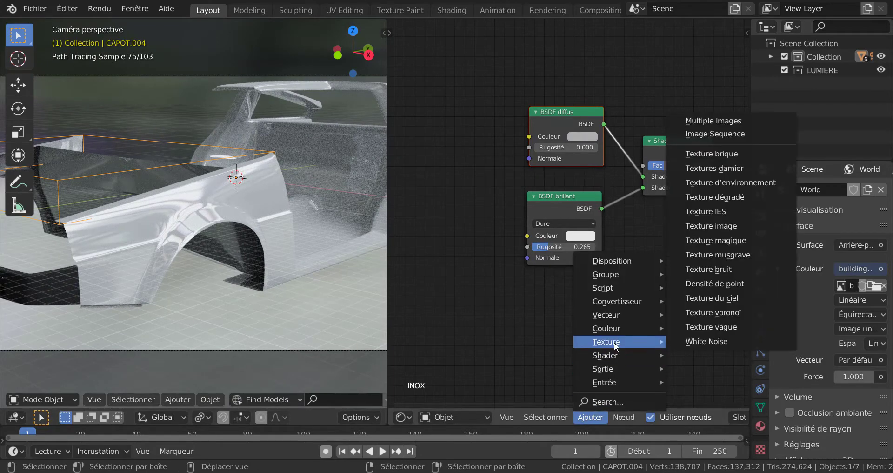
pyautogui.click(714, 226)
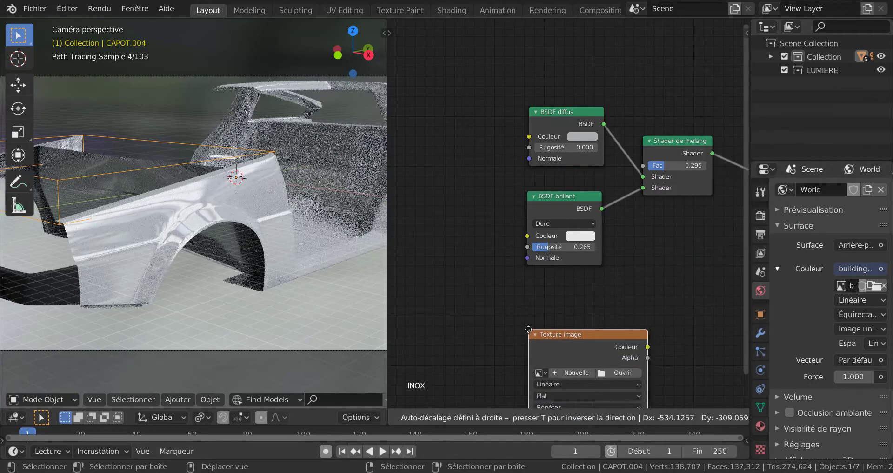
pyautogui.click(376, 83)
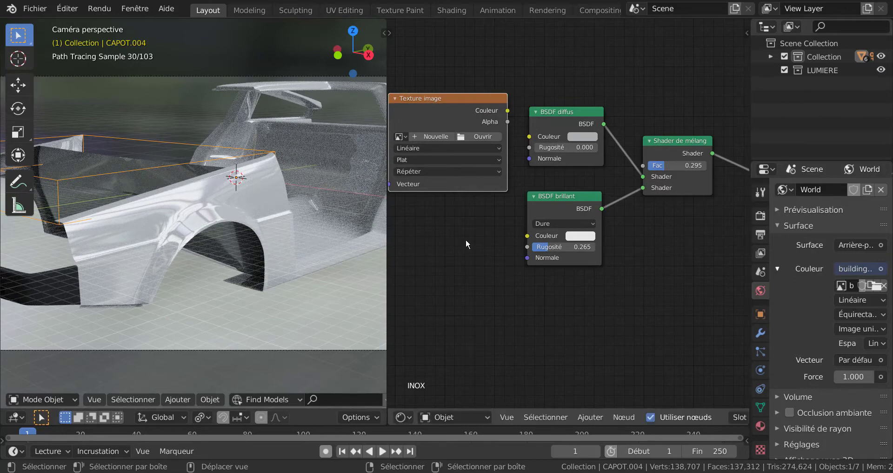
# Connect the Couleur output of the Texture image node to the Couleur input of BSDF diffus.
pyautogui.moveTo(465, 239); pyautogui.dragTo(540, 283, button='middle')
pyautogui.moveTo(529, 134); pyautogui.dragTo(585, 135)
pyautogui.moveTo(601, 171); pyautogui.dragTo(599, 168)
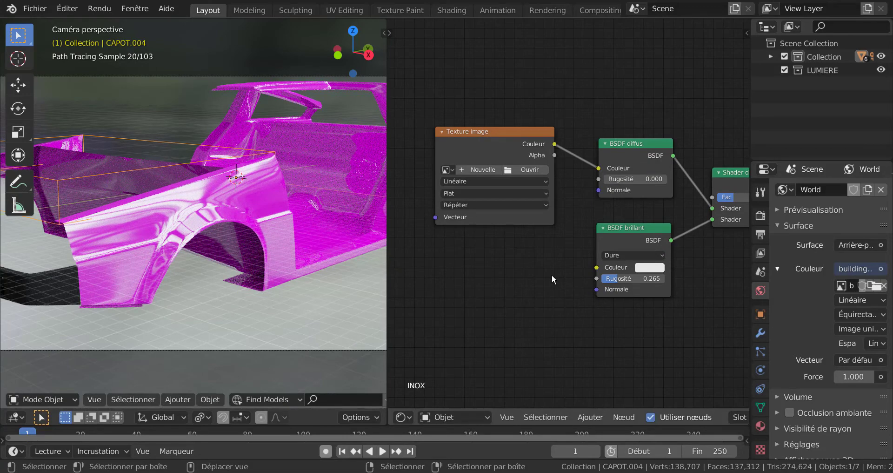
# Load 0006-stainless-steel-metal-texture-seamless-hr.jpg from D:\Texture Blender\Métal\ into the Texture image node.
pyautogui.click(532, 169)
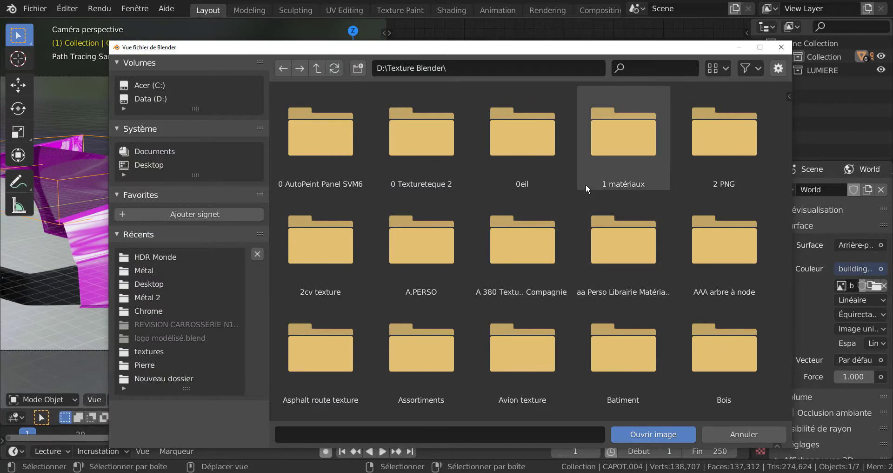
pyautogui.scroll(-8, 535, 337)
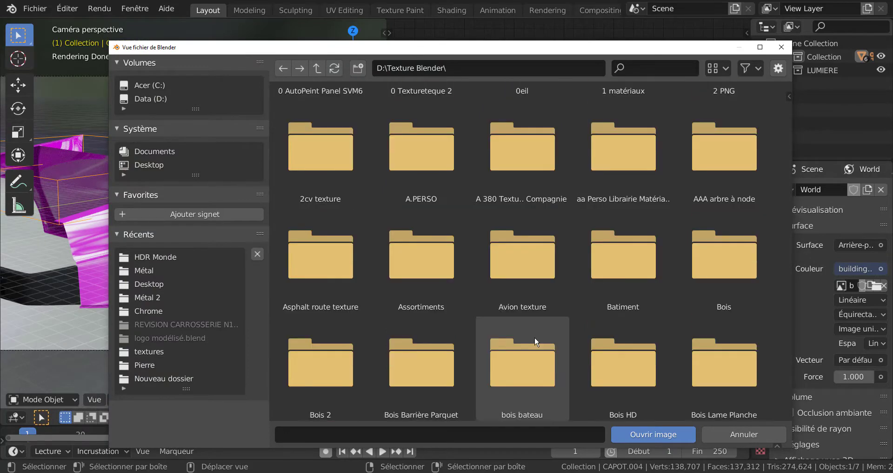
pyautogui.scroll(-9, 536, 343)
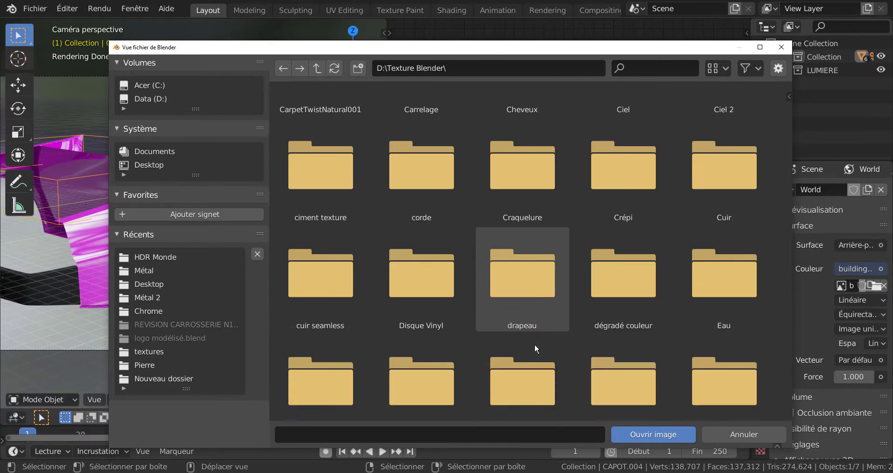
pyautogui.scroll(-3, 535, 349)
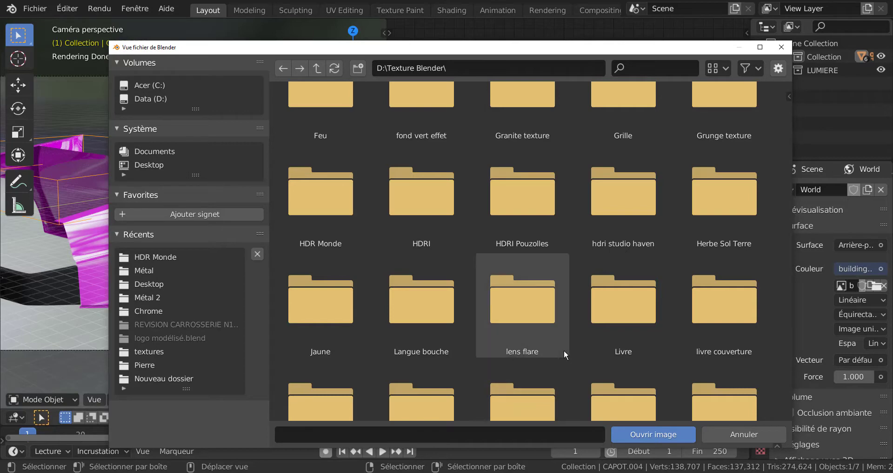
pyautogui.scroll(-6, 564, 351)
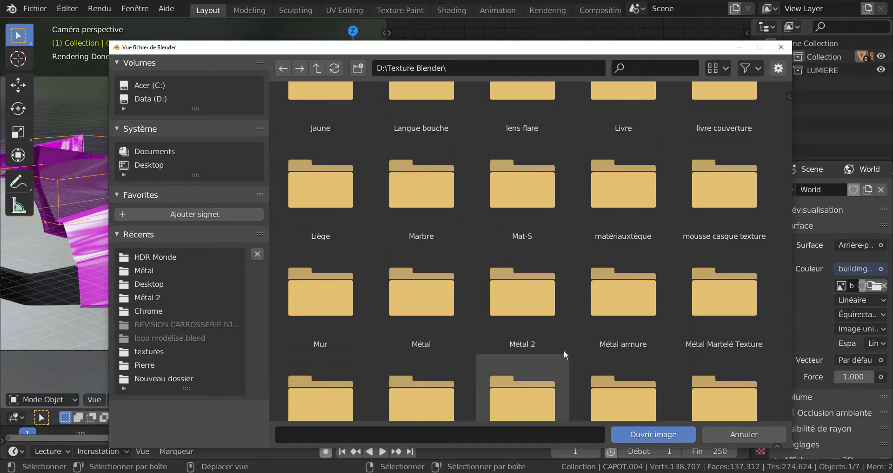
pyautogui.click(431, 259)
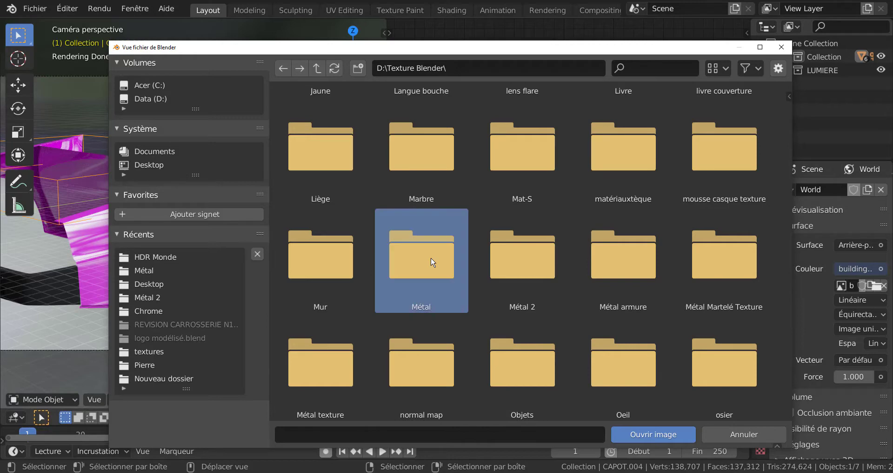
pyautogui.click(634, 436)
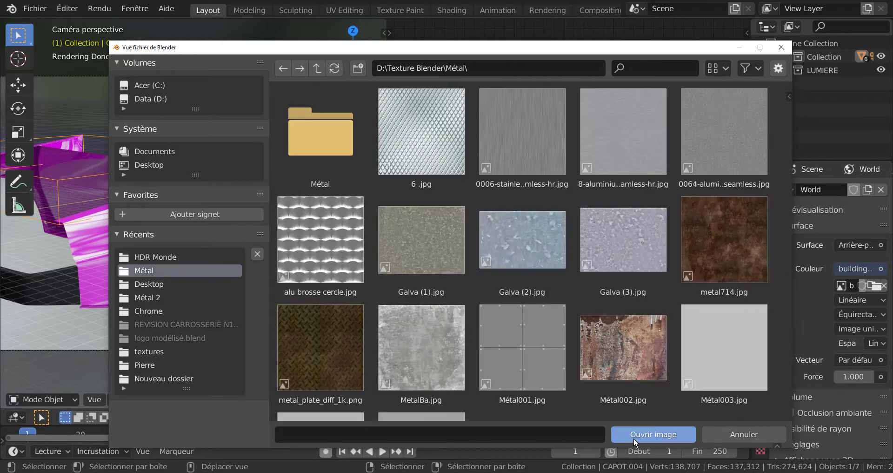
pyautogui.click(521, 151)
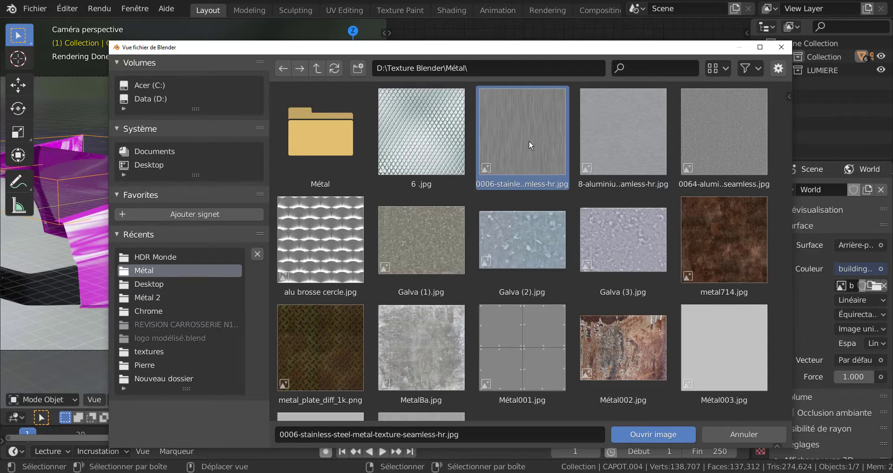
pyautogui.click(645, 434)
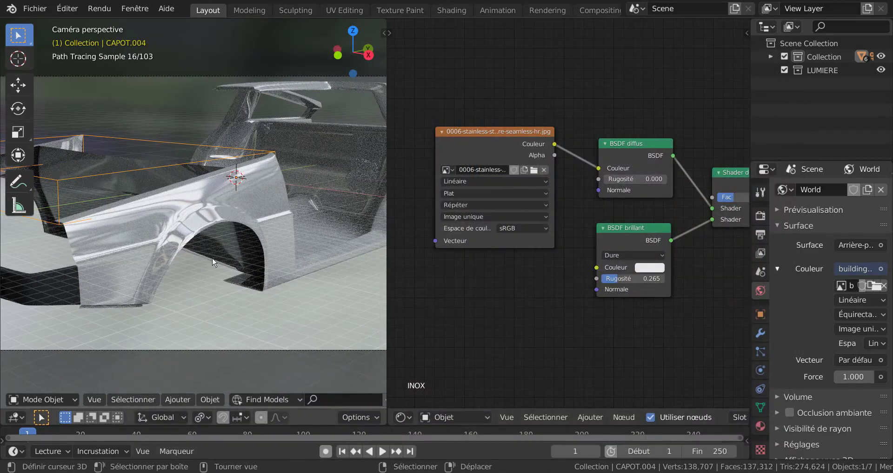
# Add a Coordonnées de texture node and place it in front of the stainless-steel image texture node.
pyautogui.scroll(1, 224, 273)
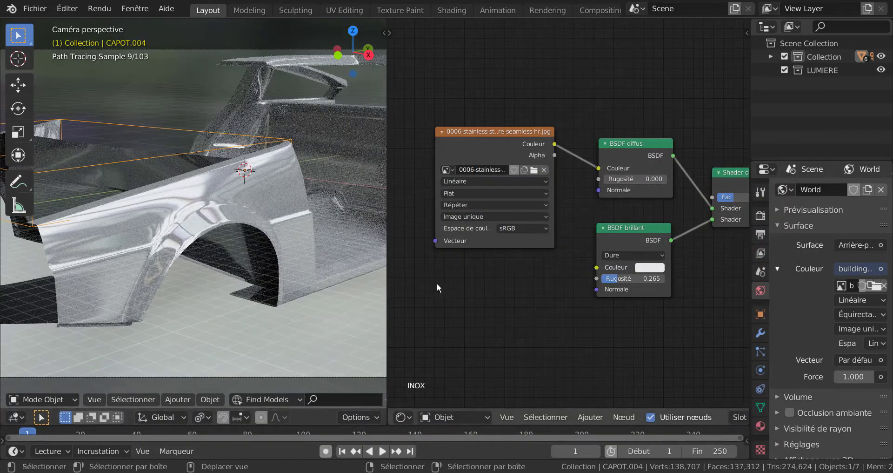
pyautogui.scroll(-1, 521, 306)
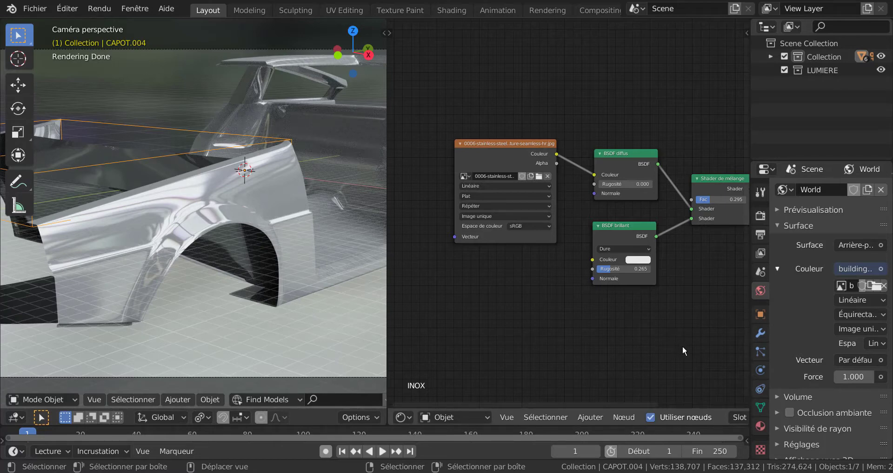
pyautogui.scroll(-2, 682, 346)
pyautogui.moveTo(683, 345); pyautogui.dragTo(621, 317, button='middle')
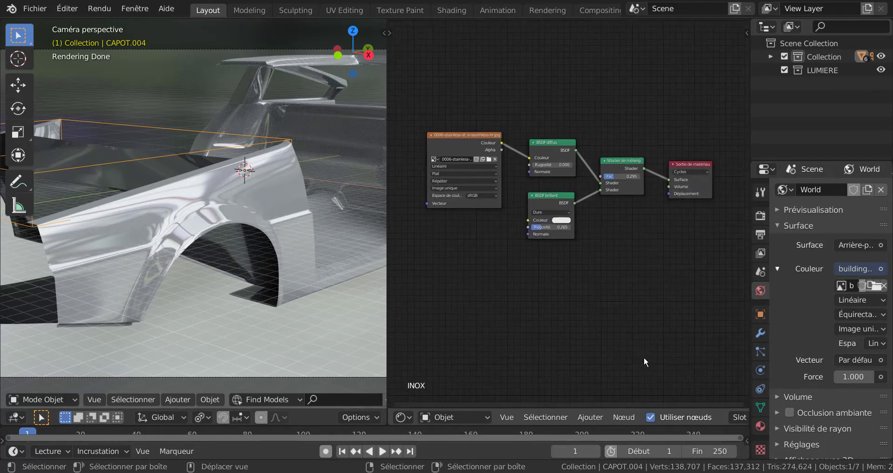
pyautogui.click(624, 416)
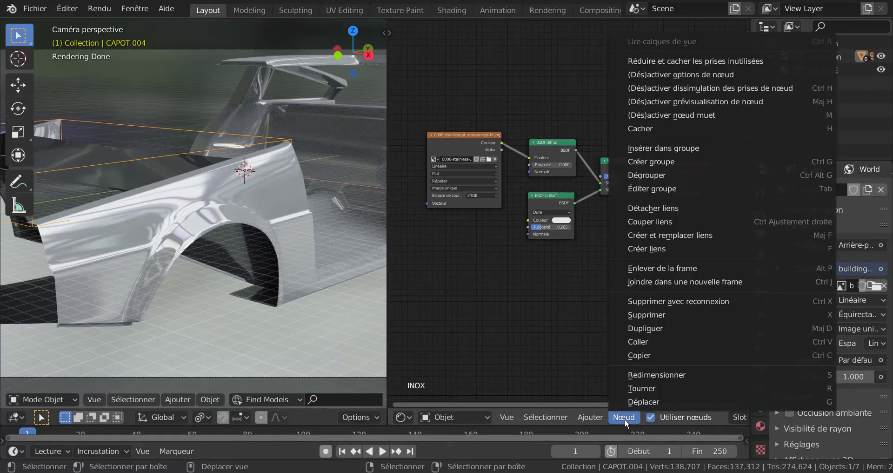
pyautogui.click(590, 418)
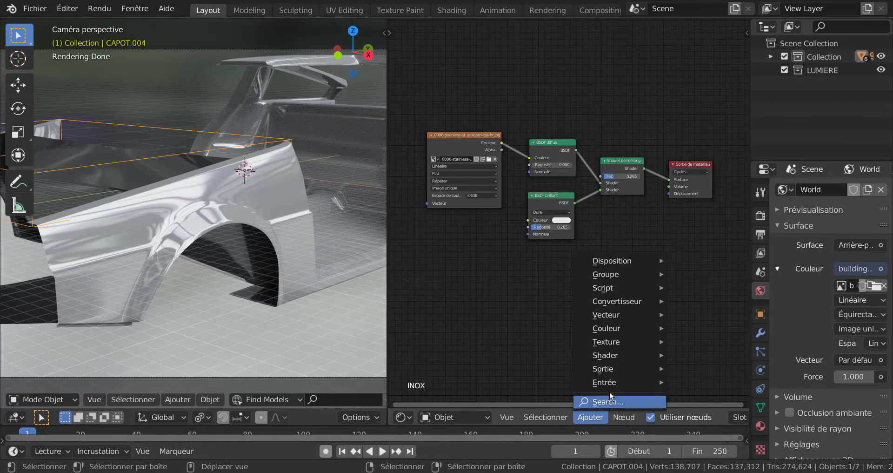
pyautogui.moveTo(612, 381)
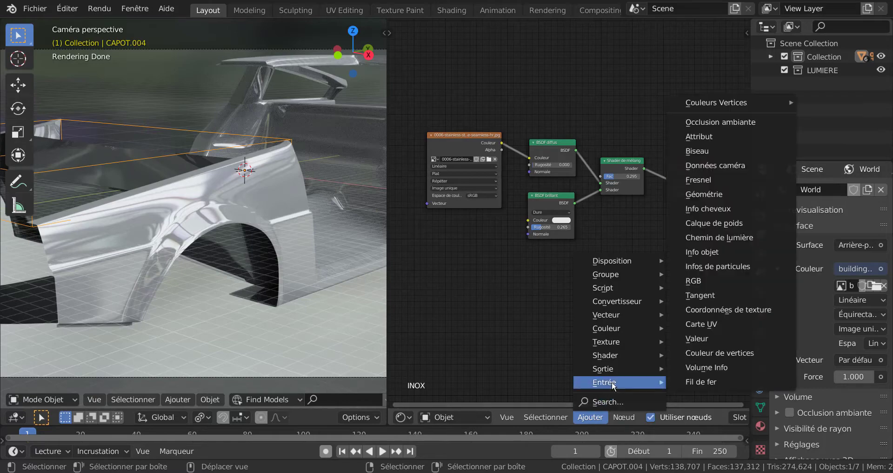
pyautogui.click(722, 310)
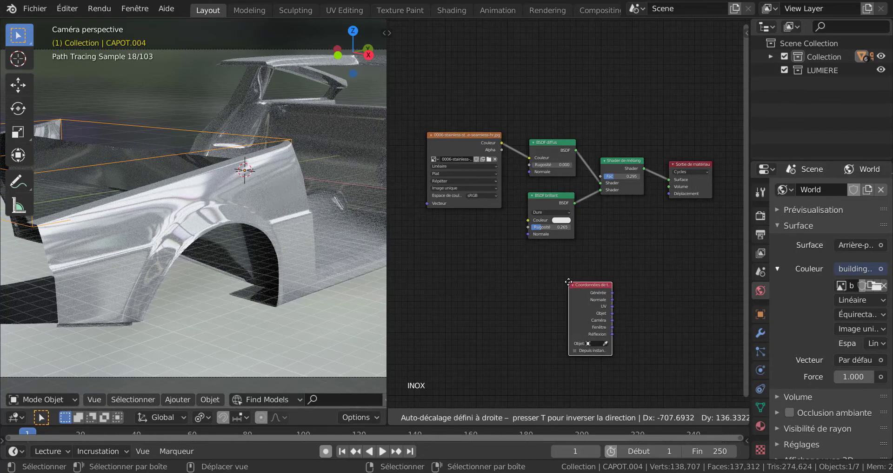
pyautogui.click(569, 281)
pyautogui.moveTo(569, 281); pyautogui.dragTo(677, 289, button='middle')
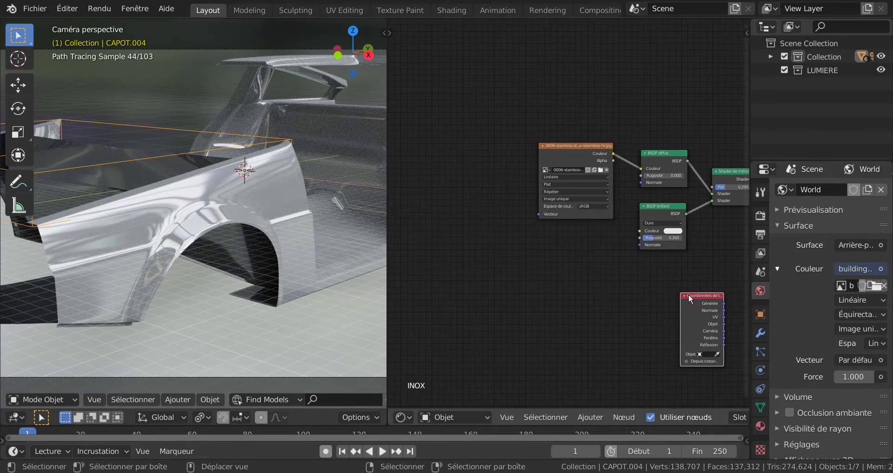
pyautogui.moveTo(689, 294); pyautogui.dragTo(519, 125)
# Connect the UV output of the Coordonnées de texture node to the image texture's Vecteur input.
pyautogui.scroll(2, 496, 188)
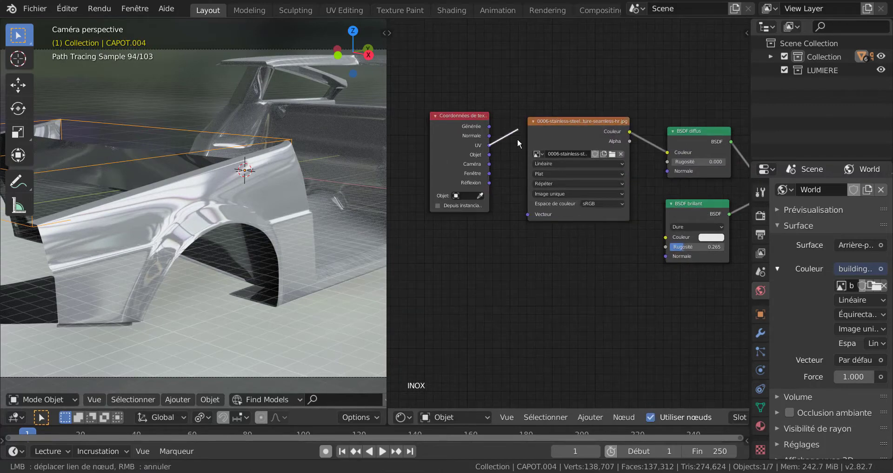
pyautogui.moveTo(516, 175); pyautogui.dragTo(530, 216)
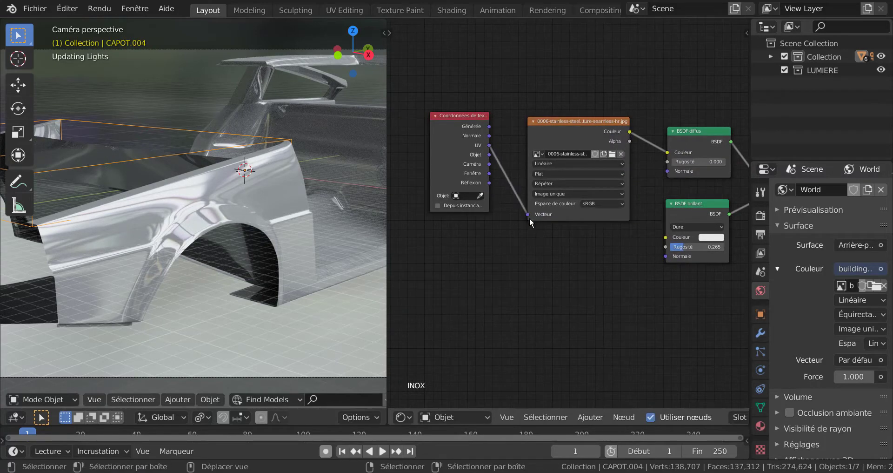
pyautogui.scroll(-2, 512, 269)
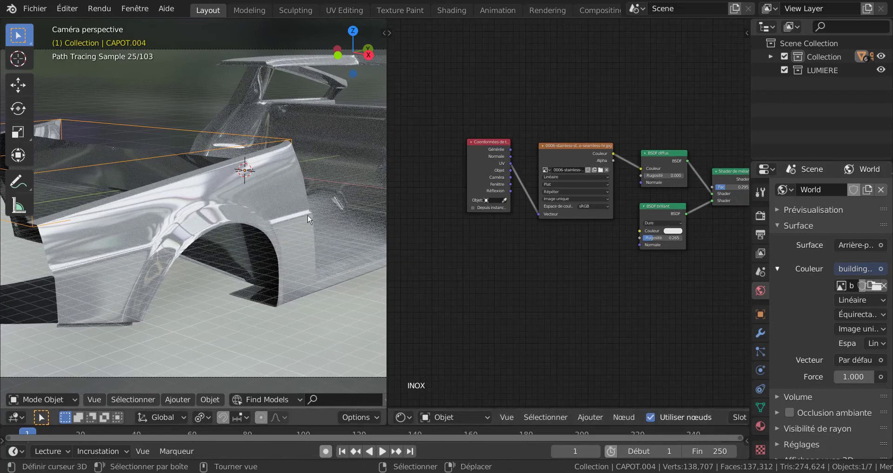
pyautogui.scroll(1, 511, 313)
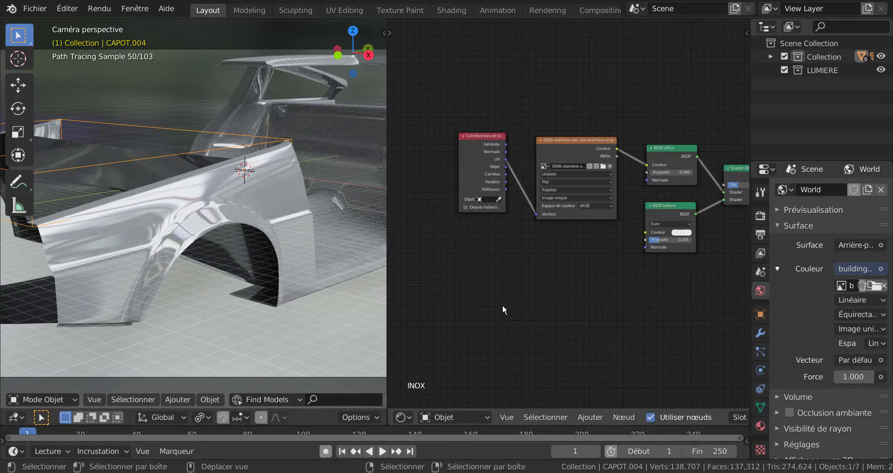
pyautogui.scroll(-2, 459, 238)
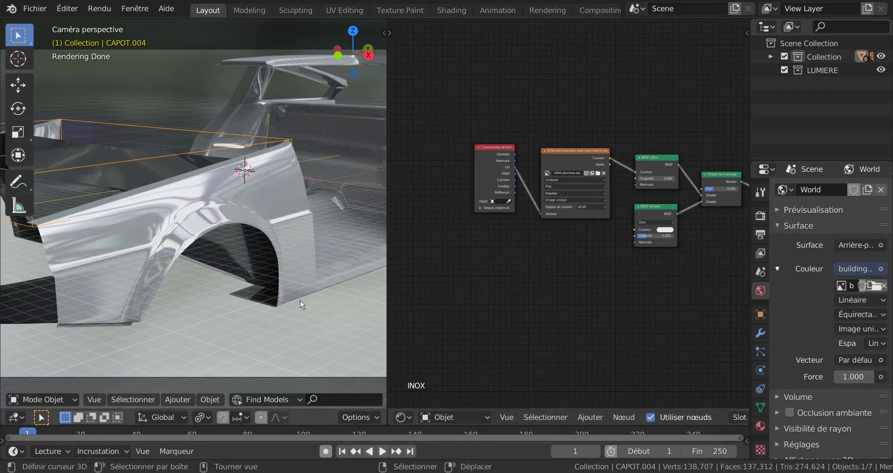
# Put CAPOT.004 in Edit Mode, show the car body in right orthographic view, and widen the 3D viewport.
pyautogui.scroll(-3, 257, 275)
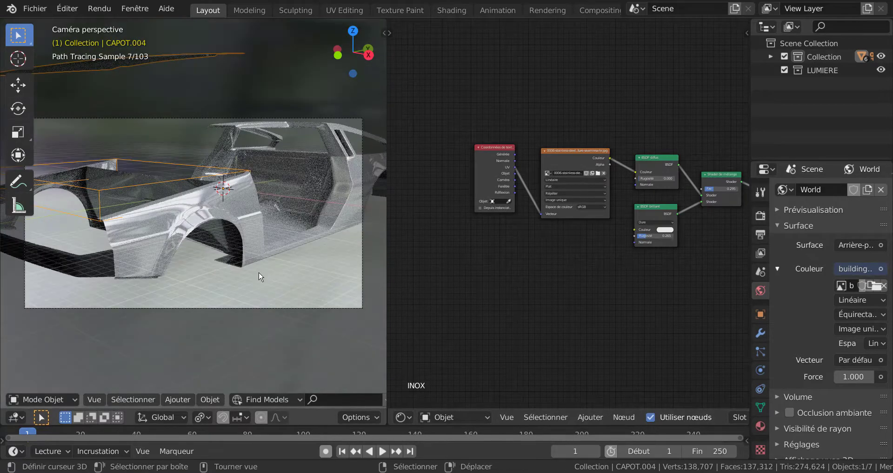
pyautogui.press('Tab')
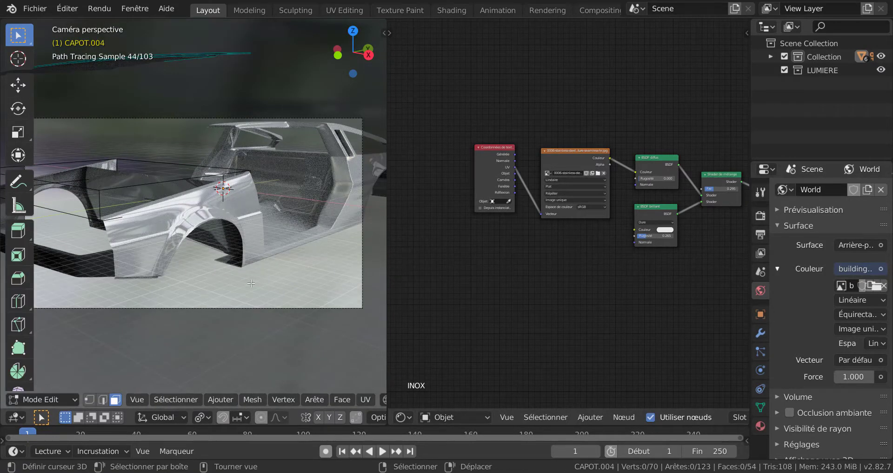
pyautogui.press('KP_1')
pyautogui.press('KP_3')
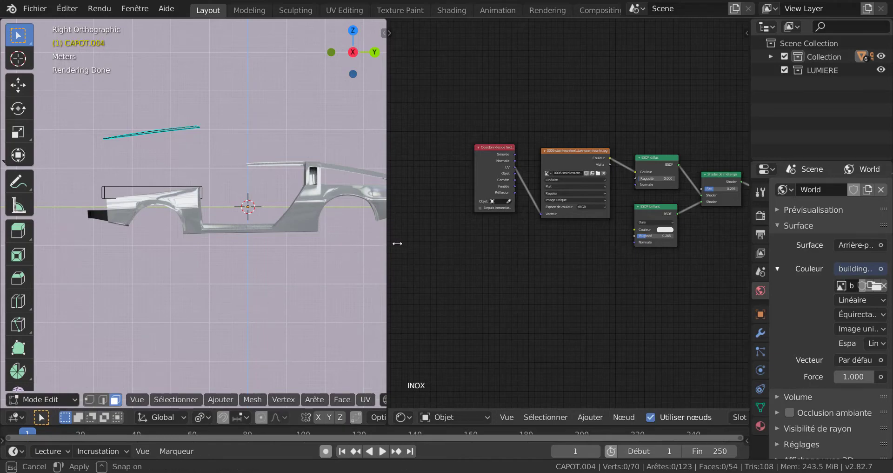
pyautogui.moveTo(390, 244); pyautogui.dragTo(513, 244)
pyautogui.keyDown('shift'); pyautogui.moveTo(429, 272); pyautogui.dragTo(366, 275, button='middle'); pyautogui.keyUp('shift')
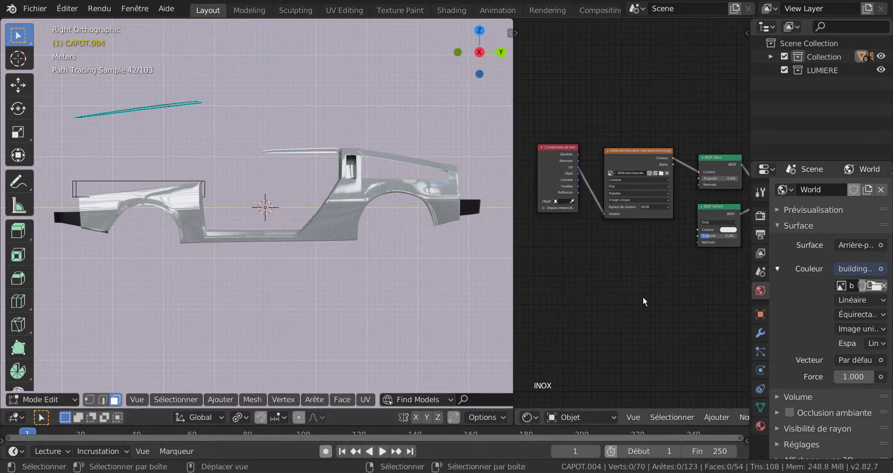
# Show the material settings of CAPOT.004 and apply the INOX slot assignment.
pyautogui.click(760, 426)
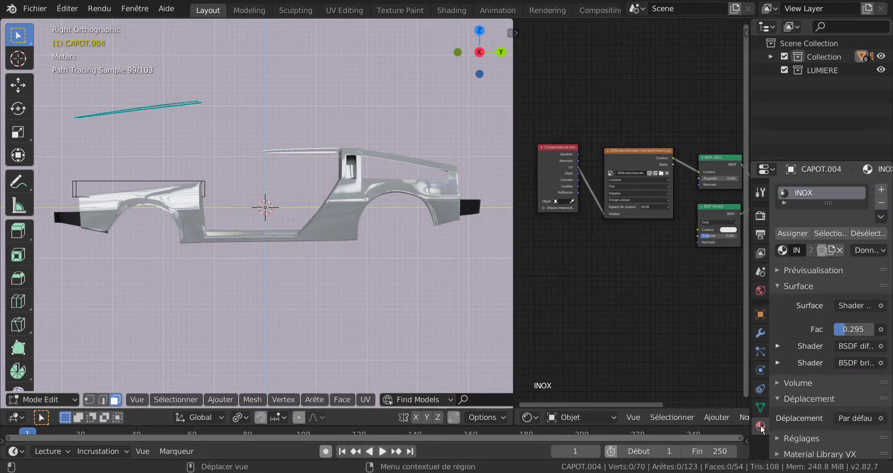
pyautogui.click(792, 233)
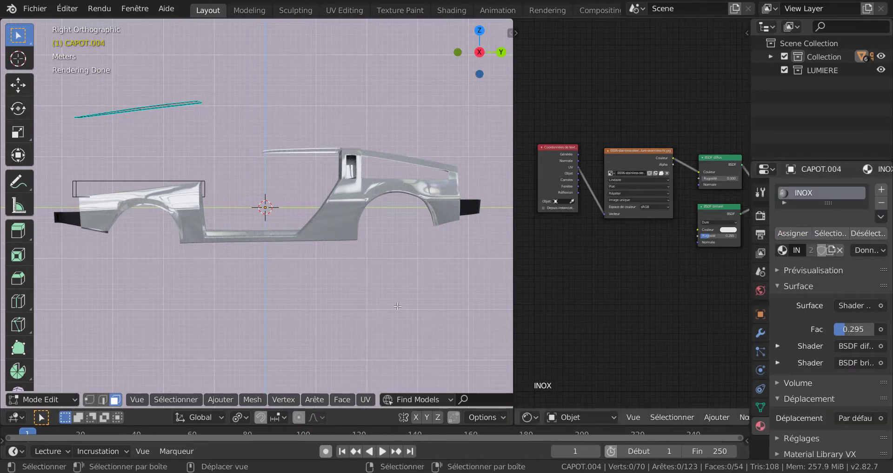
# Switch the 3D viewport to solid shading with CAPOT.004 still in Edit Mode.
pyautogui.press('Tab')
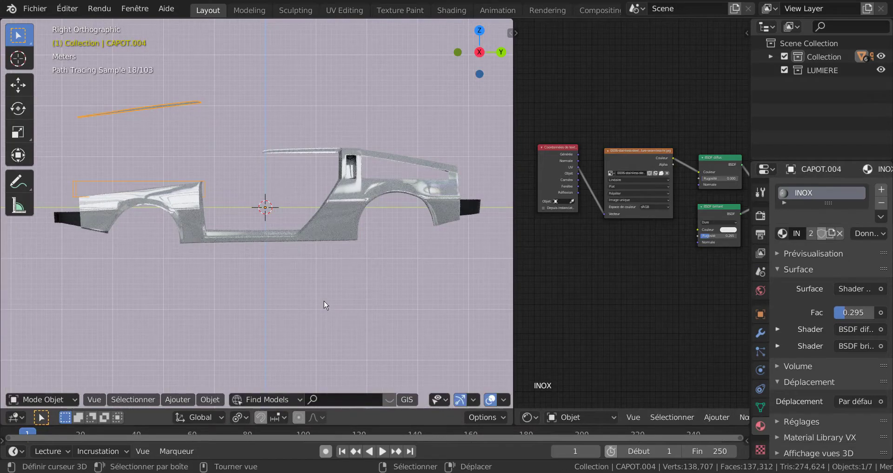
pyautogui.press('Tab')
pyautogui.scroll(2, 295, 325)
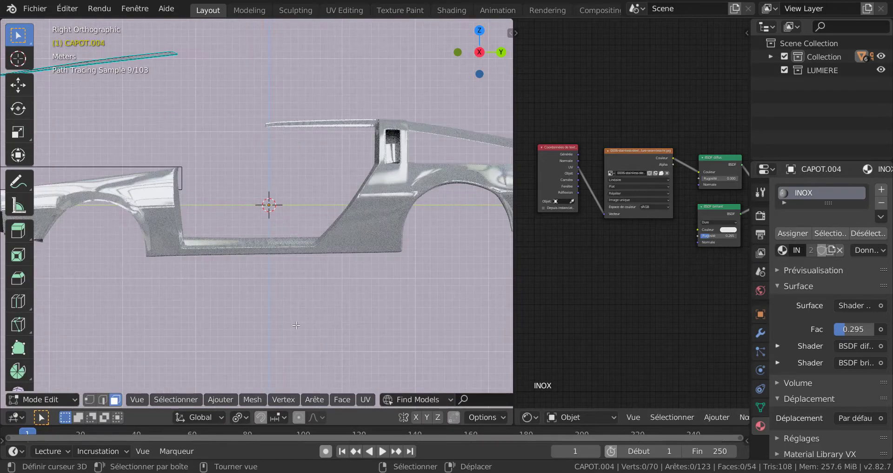
pyautogui.scroll(-5, 413, 395)
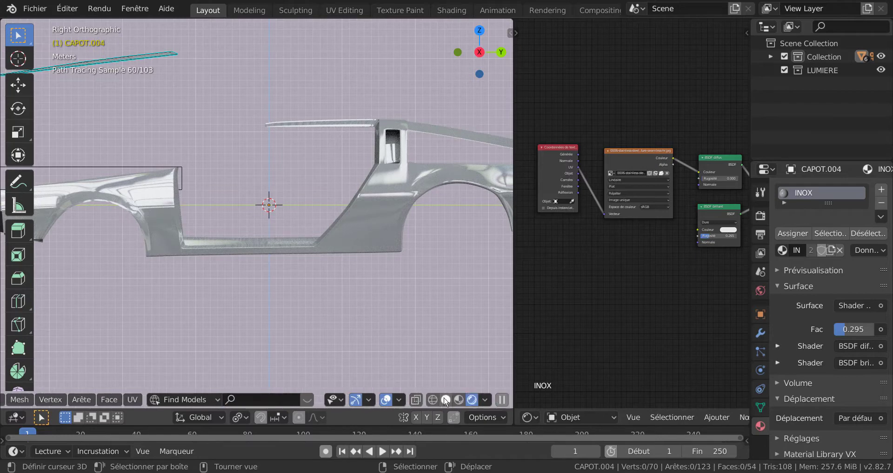
pyautogui.scroll(-2, 420, 396)
pyautogui.click(460, 399)
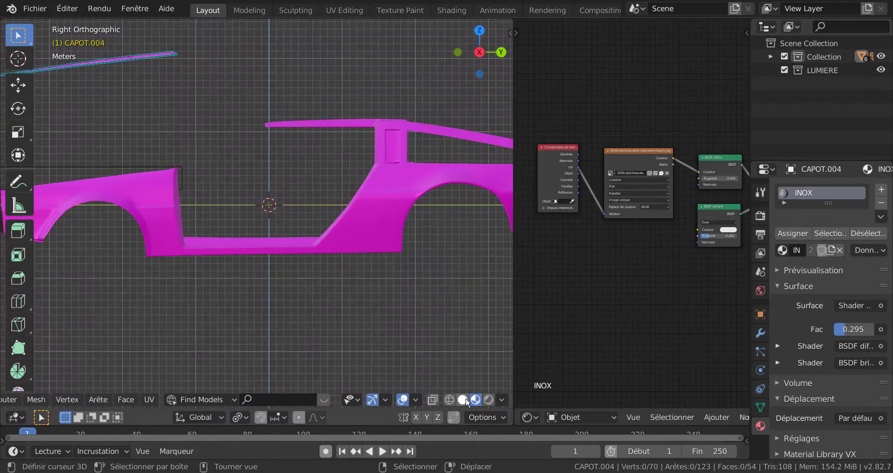
pyautogui.click(464, 399)
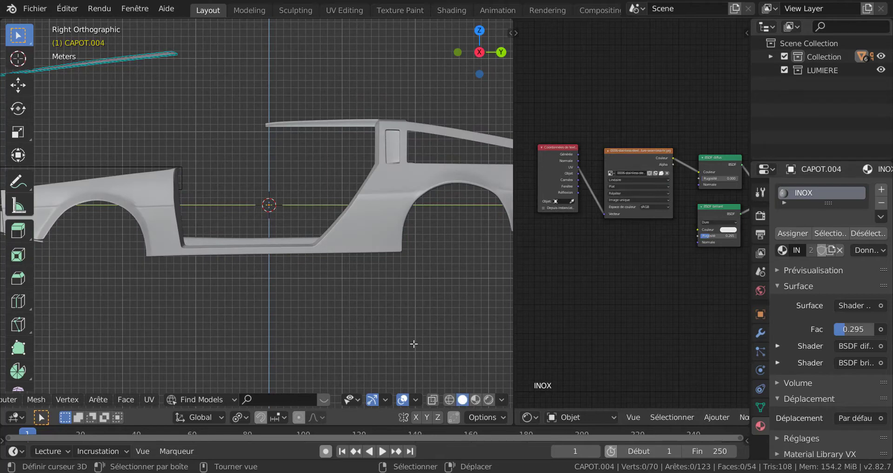
# Put the CARROSSEIRE body in Edit Mode instead of CAPOT.004, select all its faces, and widen the 3D viewport.
pyautogui.scroll(3, 347, 307)
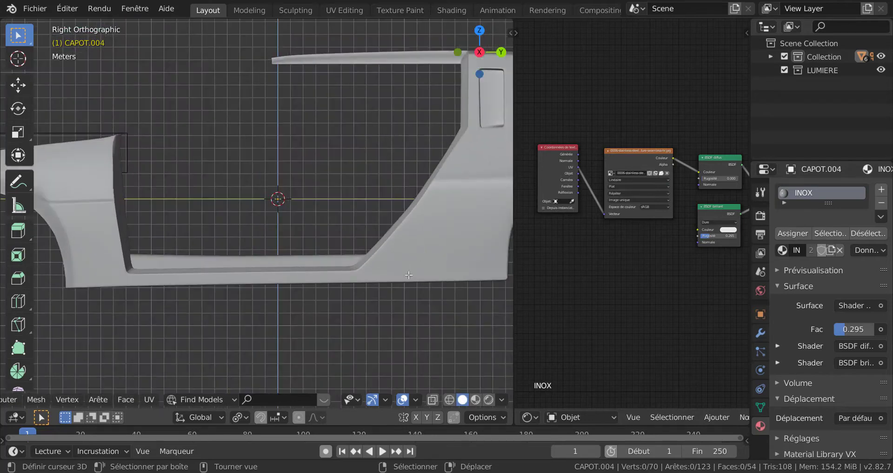
pyautogui.press('Tab')
pyautogui.click(444, 248)
pyautogui.press('Tab')
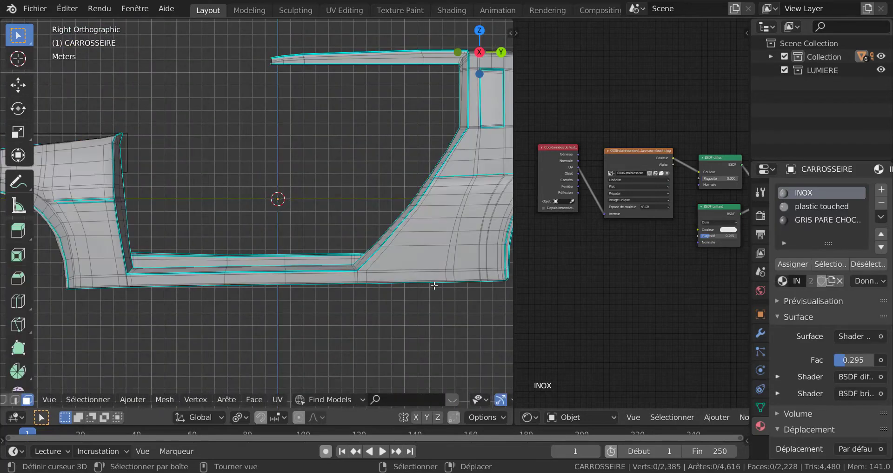
pyautogui.scroll(-3, 434, 286)
pyautogui.press('a')
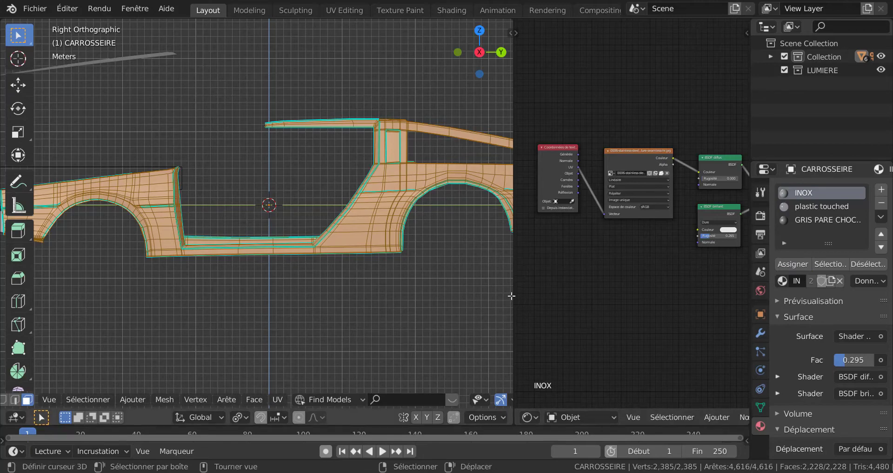
pyautogui.moveTo(513, 324); pyautogui.dragTo(624, 321)
pyautogui.scroll(1, 585, 307)
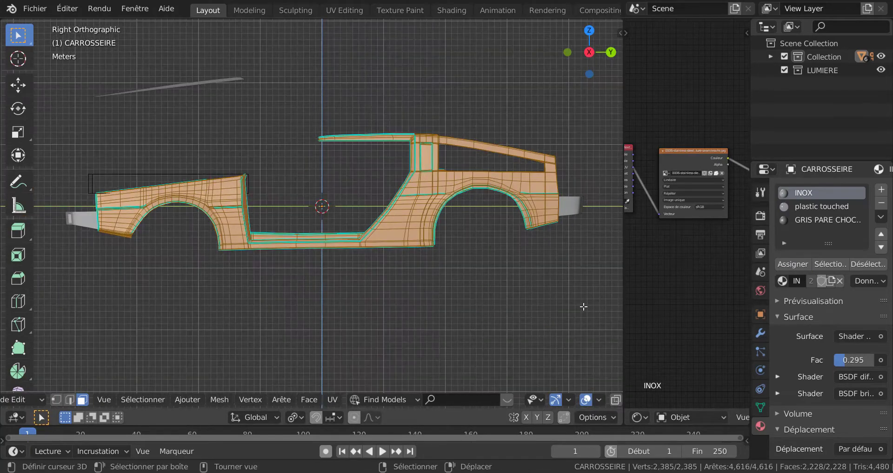
# Return CARROSSEIRE to Object Mode and display the car body with rendered shading.
pyautogui.press('Tab')
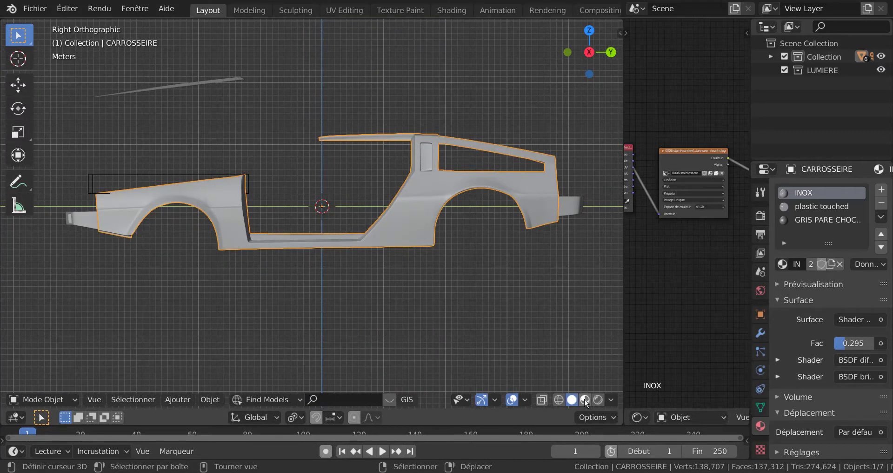
pyautogui.click(585, 399)
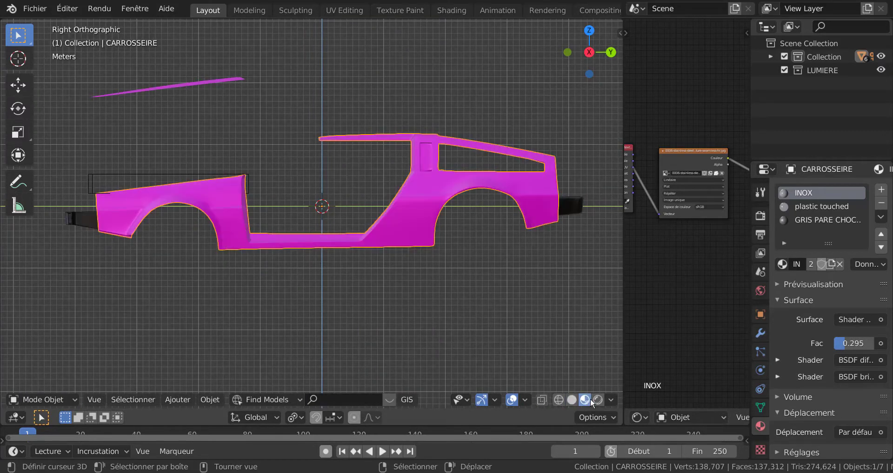
pyautogui.click(597, 399)
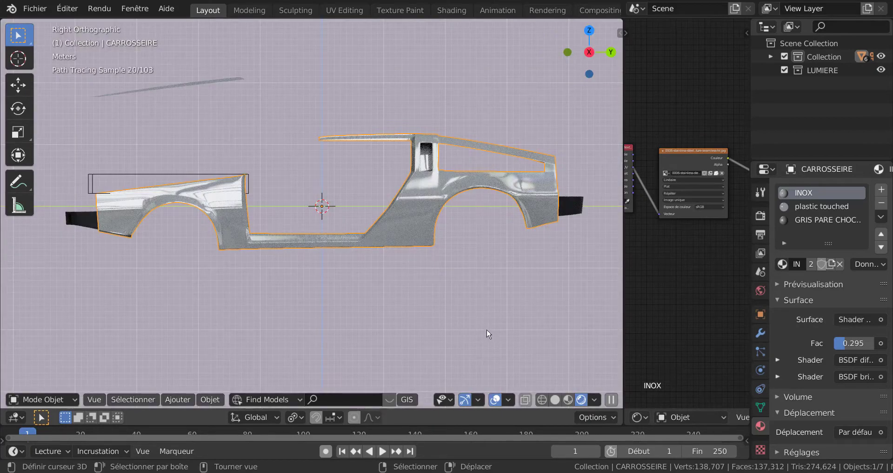
pyautogui.scroll(2, 496, 333)
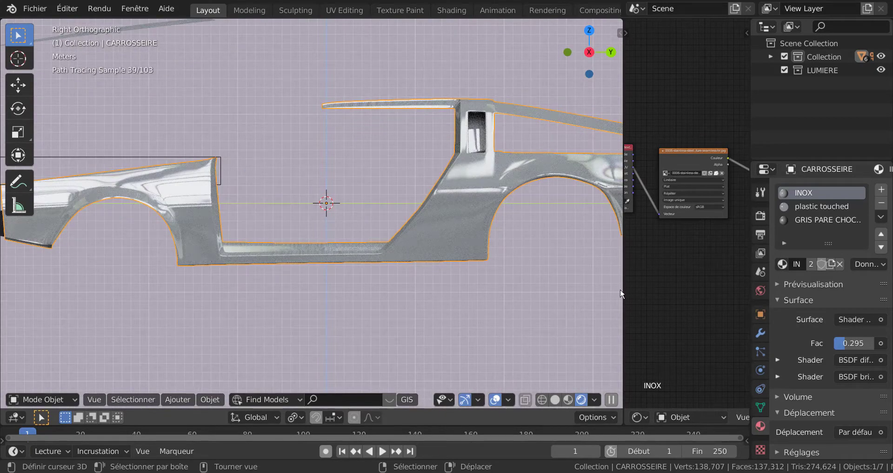
# Enlarge the node editor and set the INOX Shader de mélange factor to 0.277.
pyautogui.moveTo(623, 287); pyautogui.dragTo(585, 292)
pyautogui.press('Home')
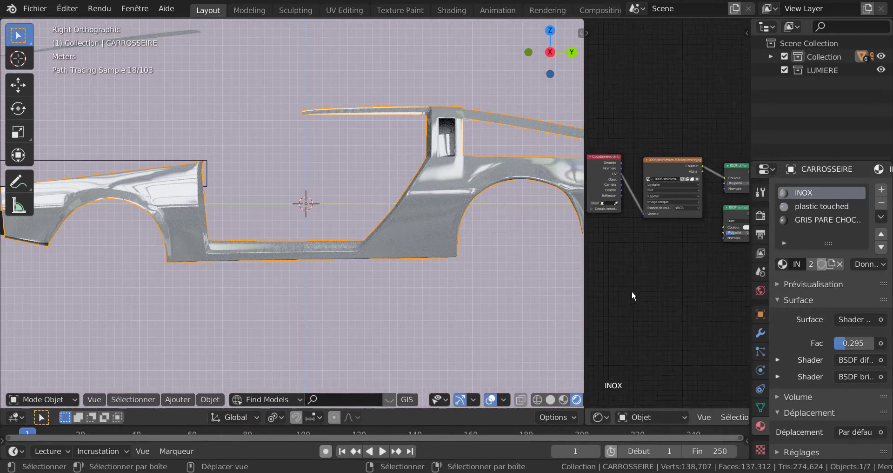
pyautogui.moveTo(633, 309); pyautogui.dragTo(607, 322, button='middle')
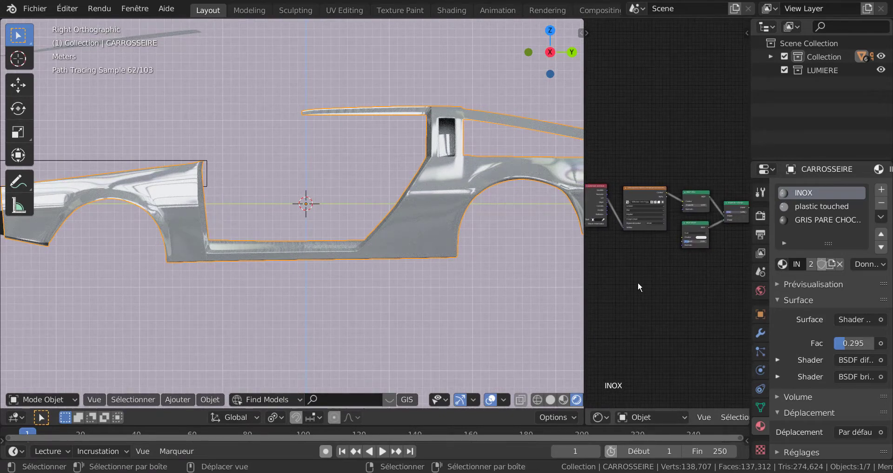
pyautogui.moveTo(686, 281); pyautogui.dragTo(624, 295, button='middle')
pyautogui.scroll(4, 661, 282)
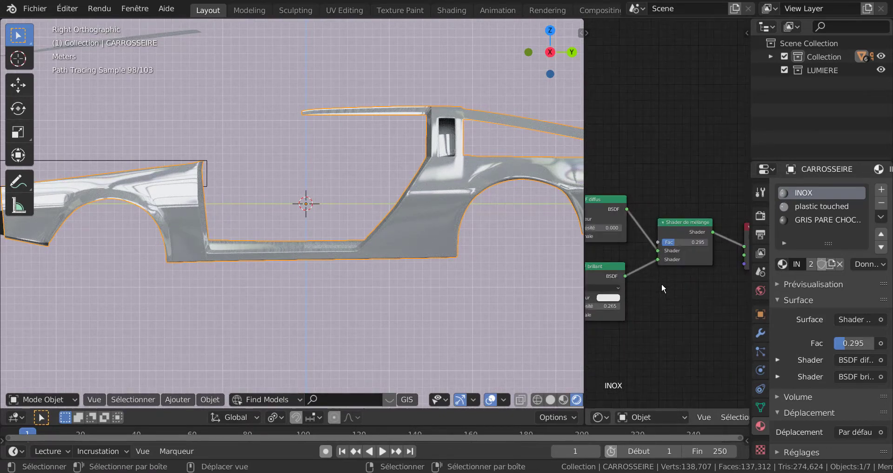
pyautogui.moveTo(676, 239)
pyautogui.mouseDown()
pyautogui.moveTo(716, 241)
pyautogui.moveTo(677, 243)
pyautogui.mouseUp()
pyautogui.scroll(-2, 656, 298)
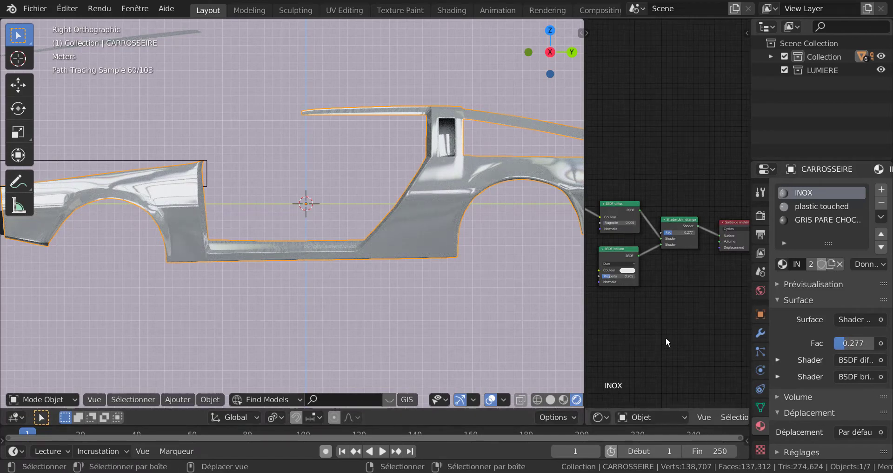
# Put CARROSSEIRE back in Edit Mode with all faces selected and open the UV unwrapping and projection options.
pyautogui.scroll(-1, 655, 335)
pyautogui.moveTo(643, 331); pyautogui.dragTo(712, 329, button='middle')
pyautogui.scroll(2, 676, 322)
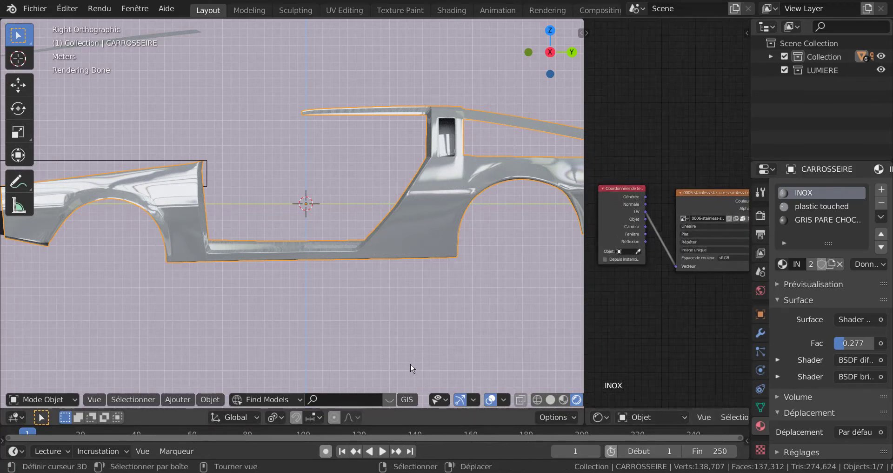
pyautogui.press('Tab')
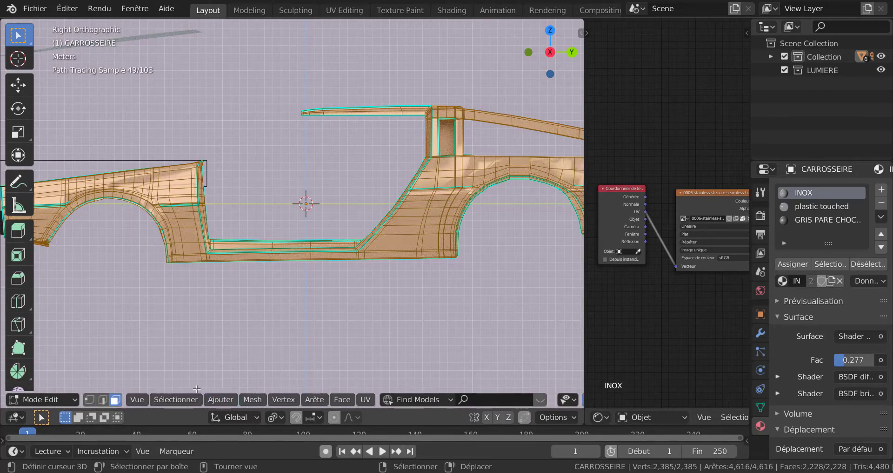
pyautogui.click(365, 399)
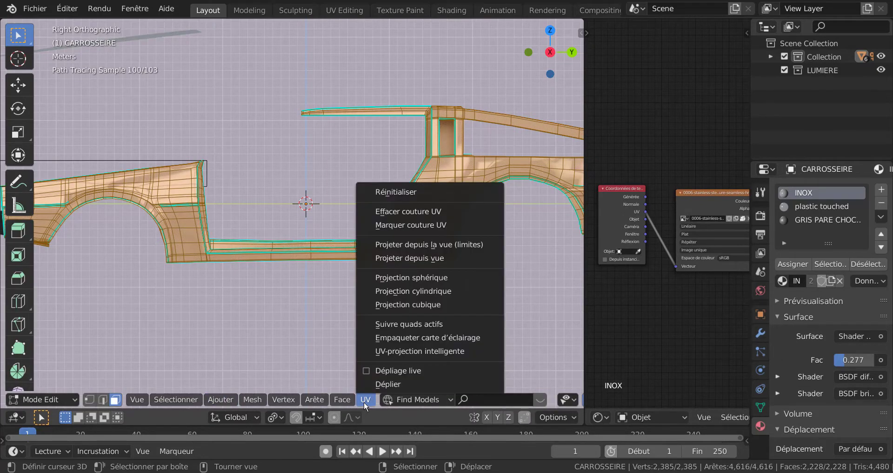
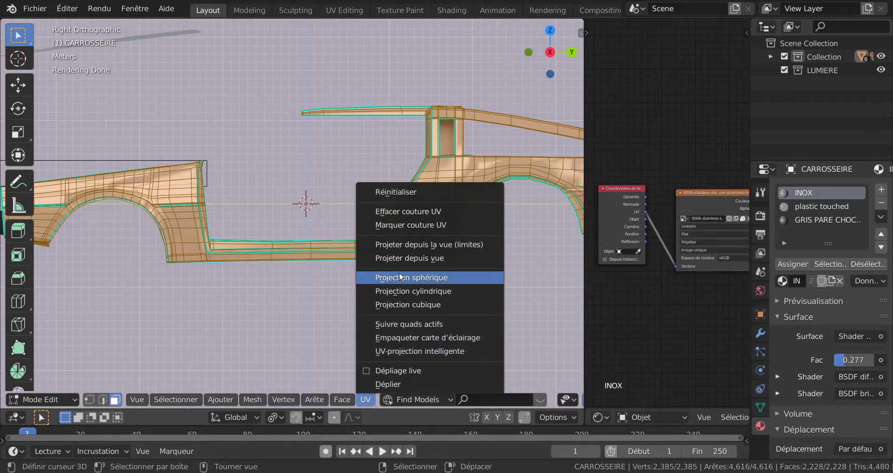
# Project CARROSSEIRE's UVs from the right orthographic view fitted to the bounds, and check the texture in Object Mode.
pyautogui.click(425, 245)
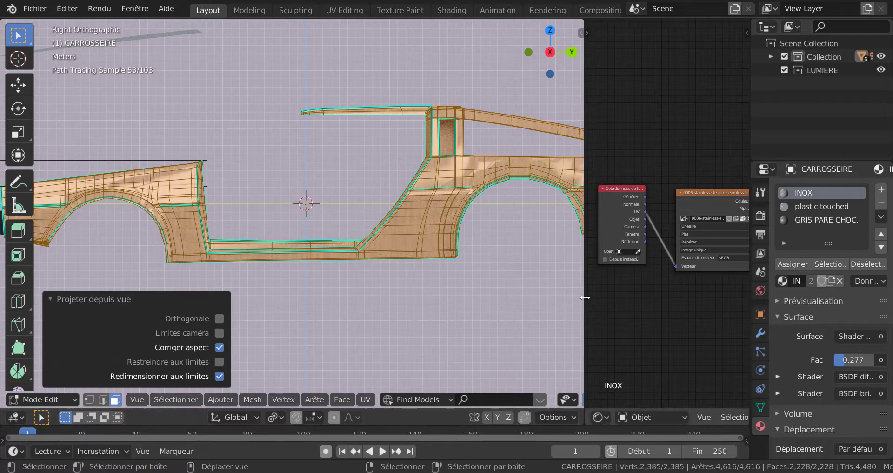
pyautogui.press('Tab')
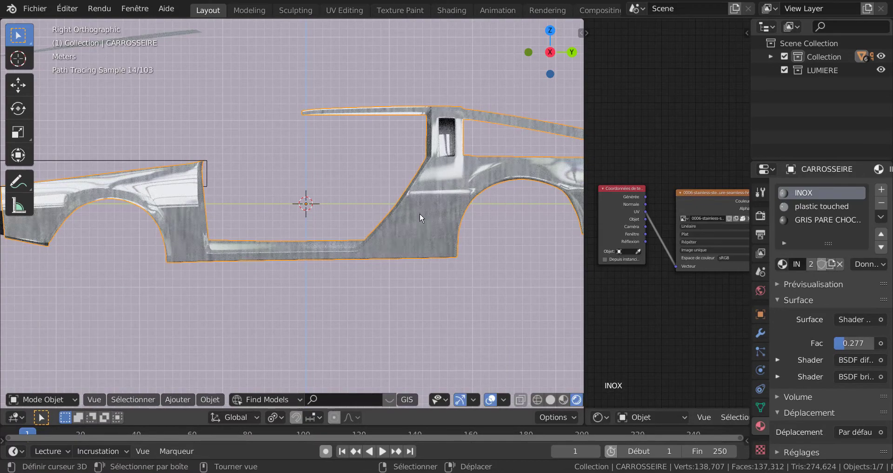
pyautogui.press('Tab')
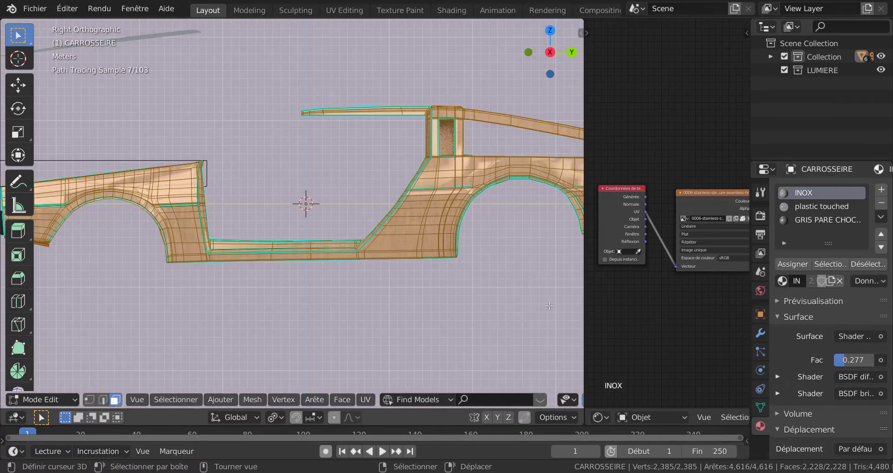
pyautogui.press('Tab')
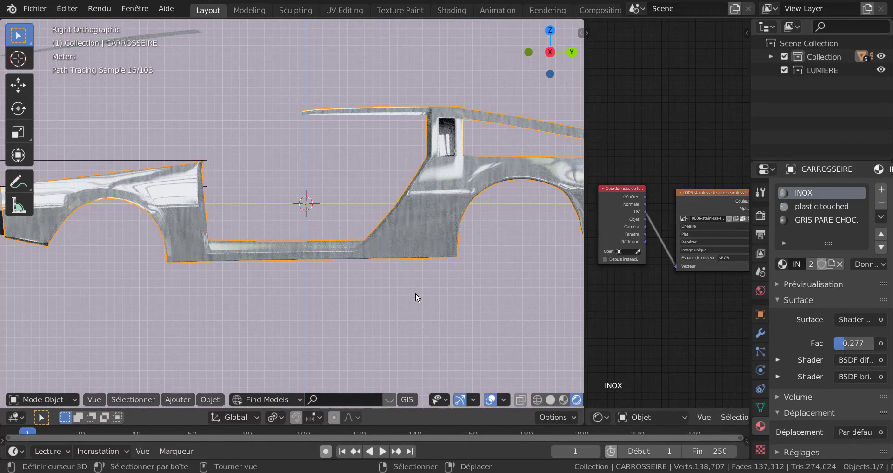
pyautogui.press('Tab')
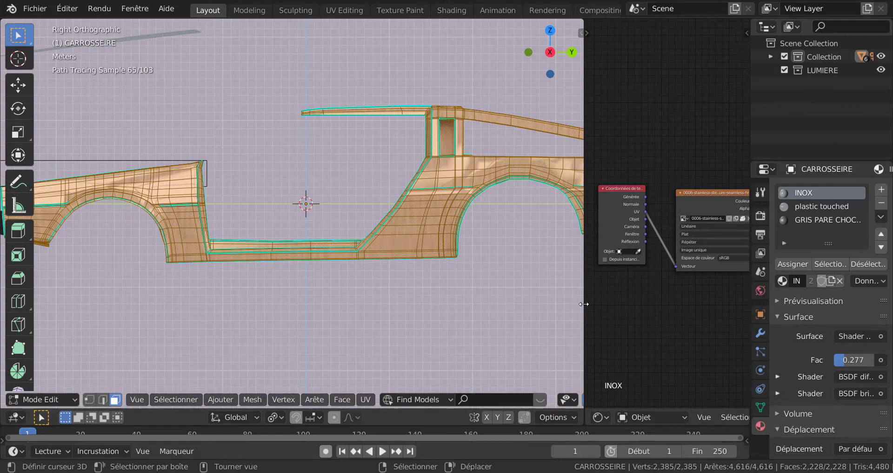
pyautogui.moveTo(584, 304); pyautogui.dragTo(614, 303)
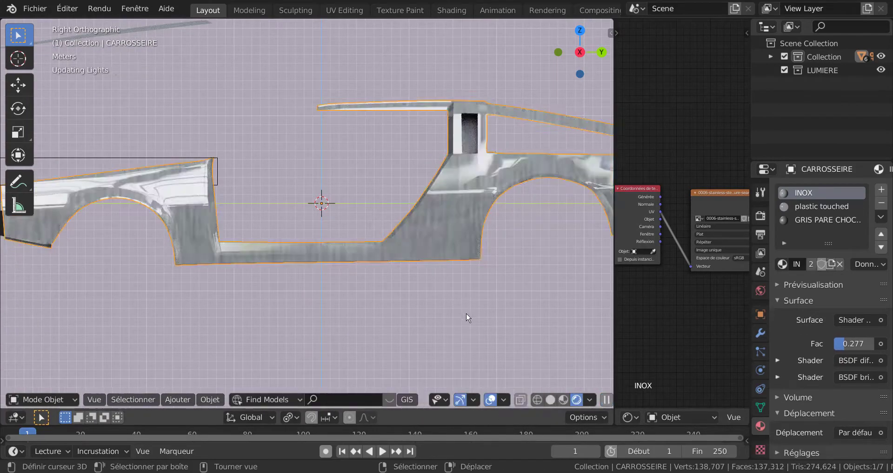
pyautogui.press('Tab')
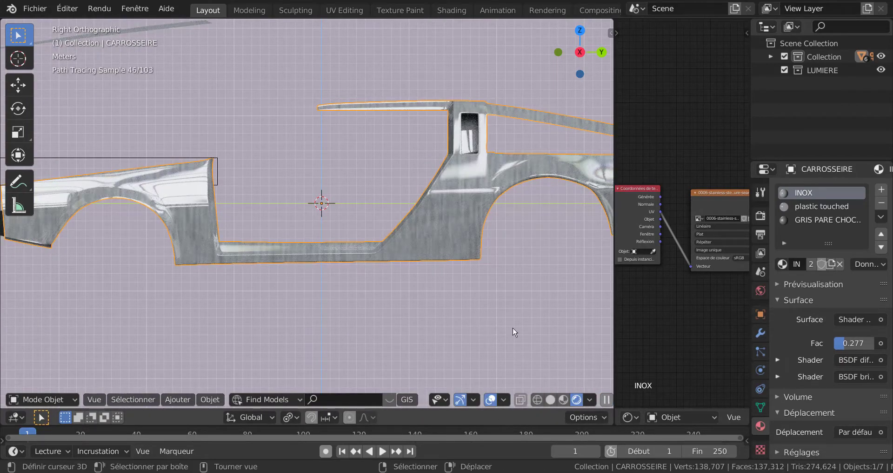
pyautogui.press('Tab')
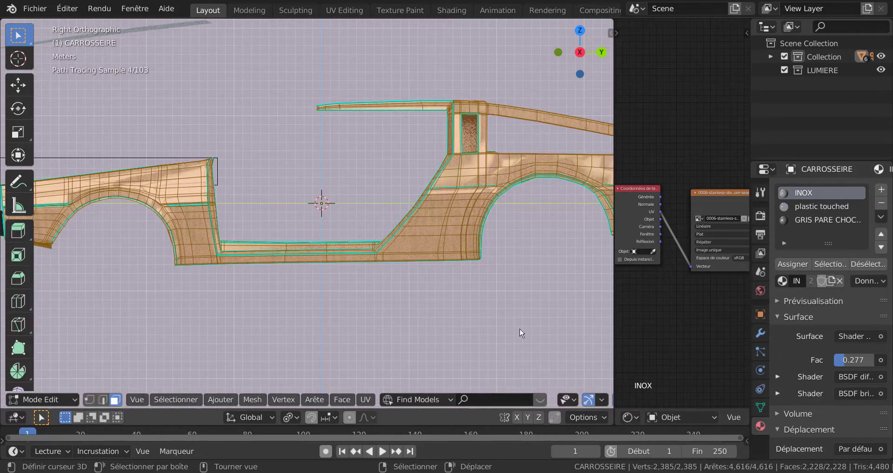
# Split the 3D viewport vertically near the rear of the body and turn the new area into a UV Editor.
pyautogui.keyDown('shift'); pyautogui.moveTo(520, 329); pyautogui.dragTo(437, 323, button='middle'); pyautogui.keyUp('shift')
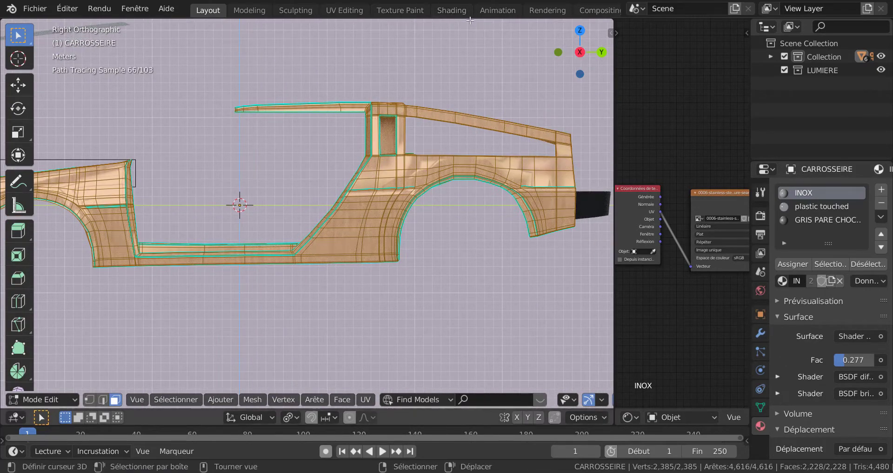
pyautogui.rightClick(471, 20)
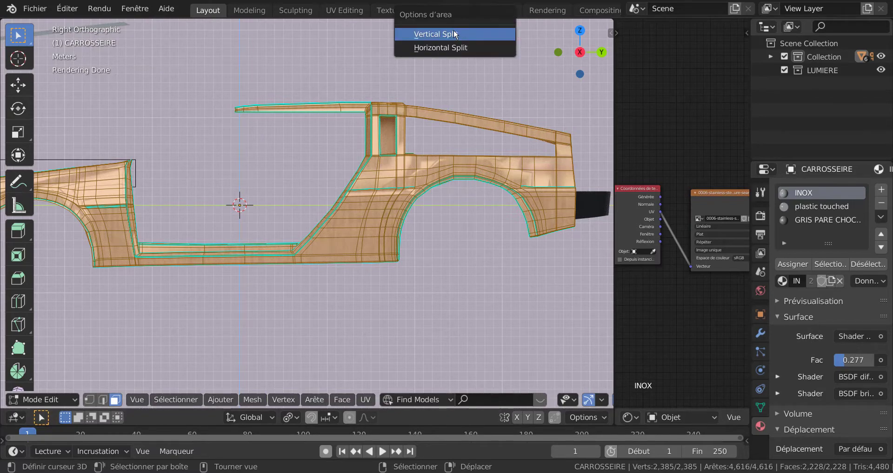
pyautogui.click(454, 30)
pyautogui.click(441, 343)
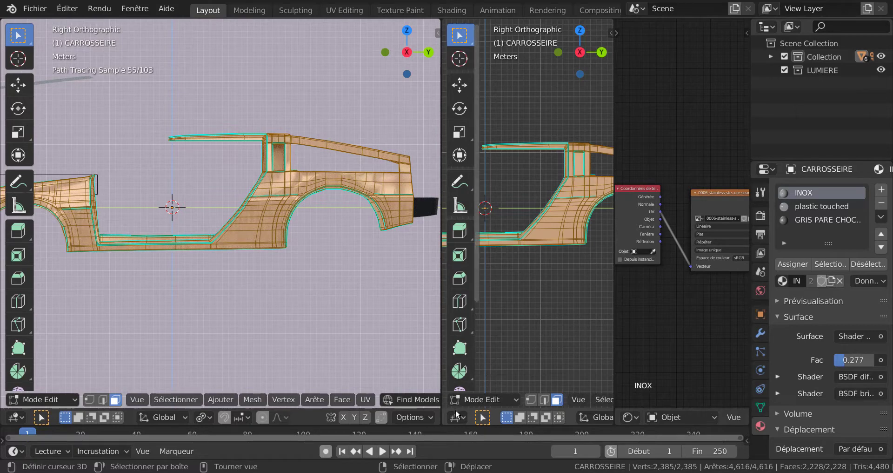
pyautogui.click(455, 418)
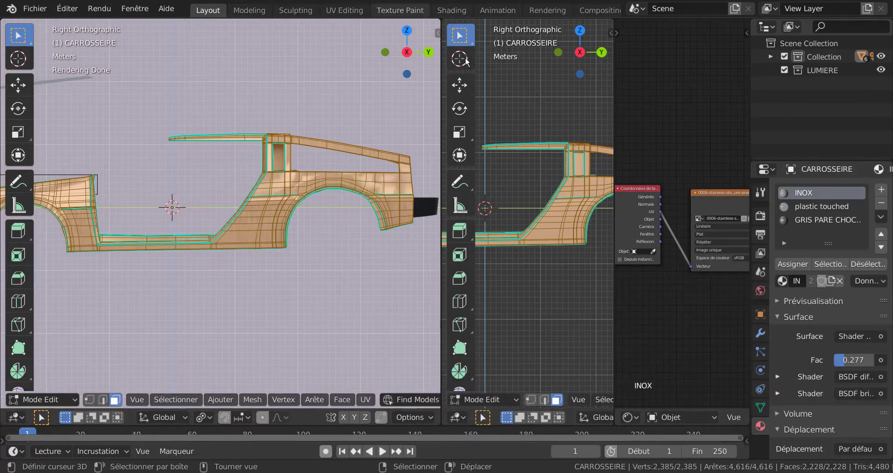
pyautogui.click(454, 420)
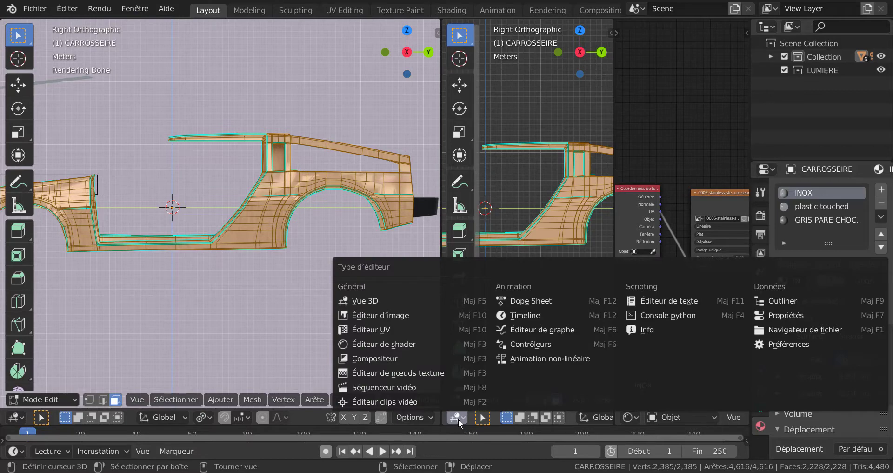
pyautogui.click(361, 330)
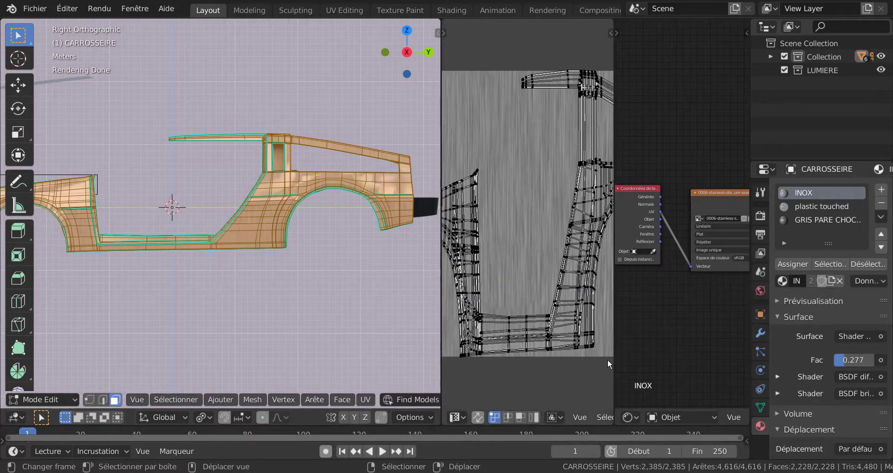
# Enlarge the UV Editor and select all the UVs of the car body over the stainless-steel image.
pyautogui.moveTo(614, 361); pyautogui.dragTo(715, 350)
pyautogui.scroll(-3, 659, 299)
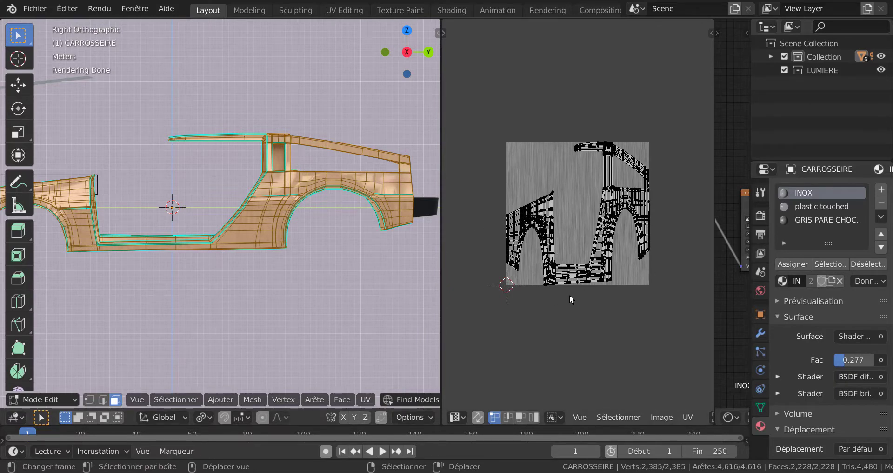
pyautogui.press('a')
pyautogui.scroll(2, 572, 307)
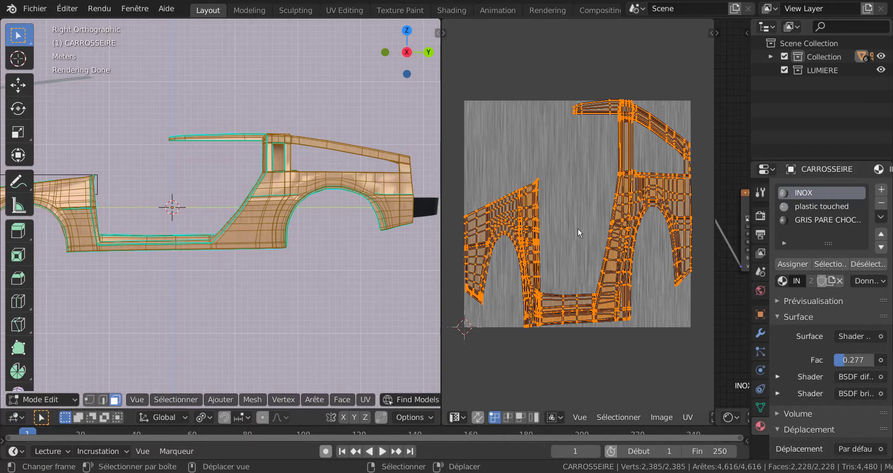
pyautogui.scroll(-1, 578, 227)
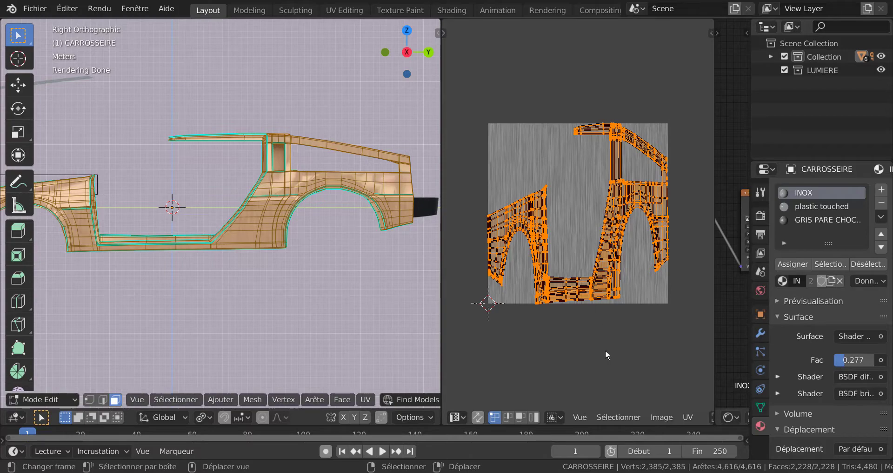
# Rotate all the body's UVs by 90° and inspect the brushed grain direction on the rear quarter in Object Mode.
pyautogui.press('r')
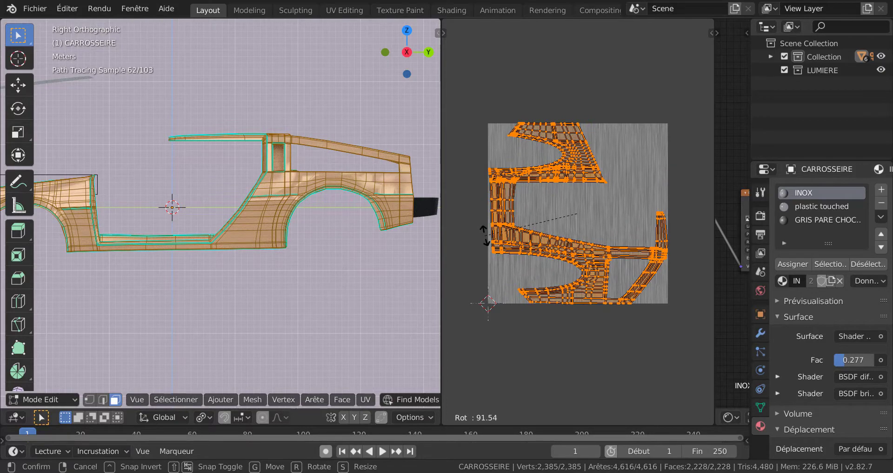
pyautogui.click(579, 346)
pyautogui.write('r')
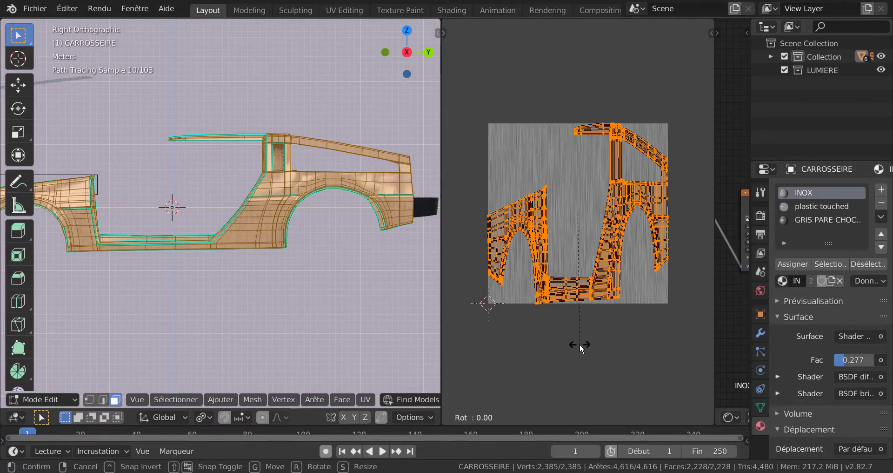
pyautogui.write('90')
pyautogui.press('Return')
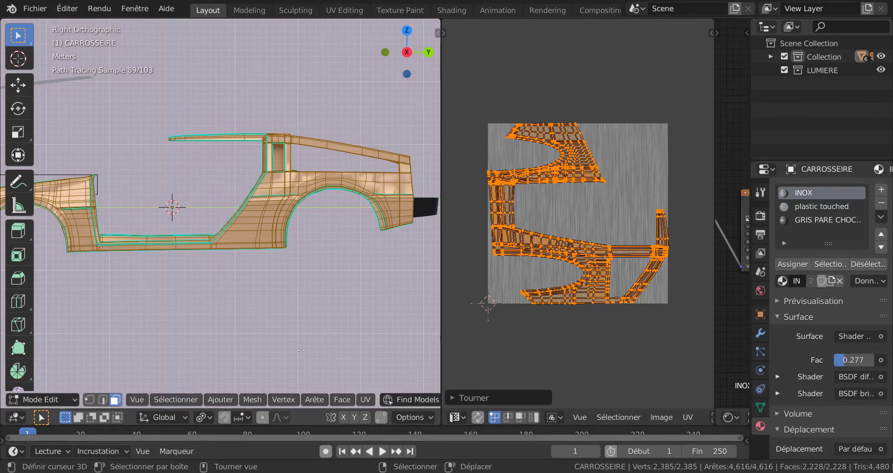
pyautogui.press('Tab')
pyautogui.scroll(4, 301, 331)
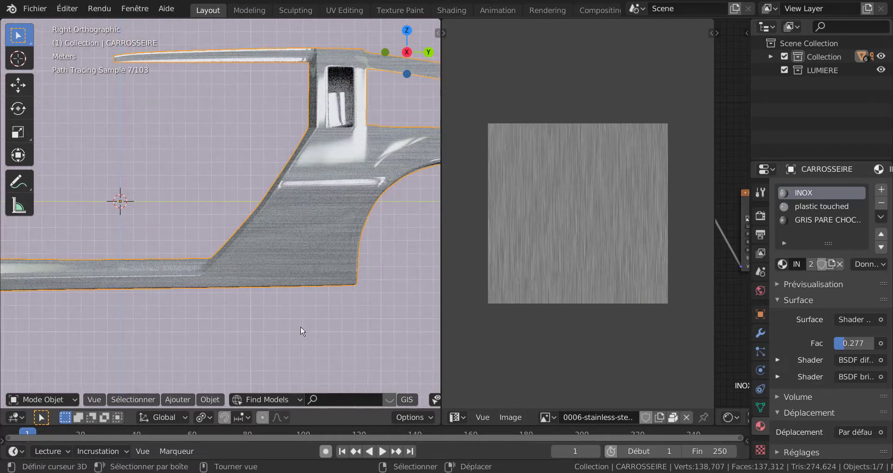
pyautogui.scroll(2, 301, 331)
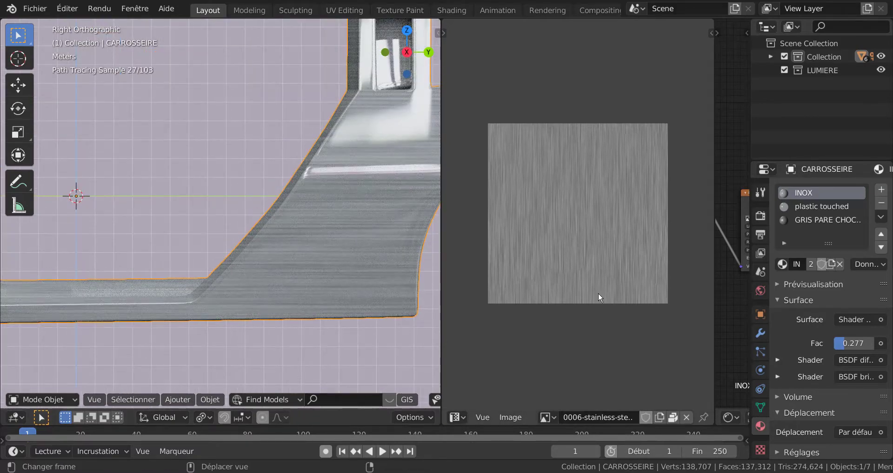
pyautogui.scroll(-4, 372, 289)
pyautogui.scroll(-1, 372, 293)
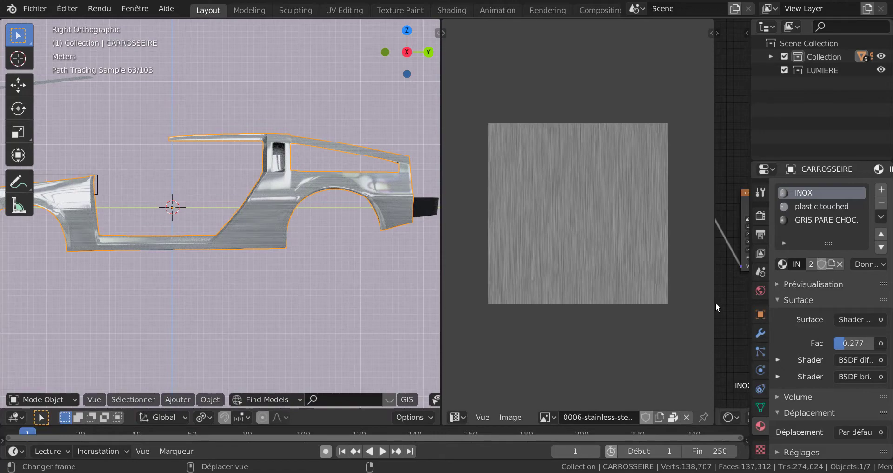
# Put CARROSSEIRE back in Edit Mode, widen the UV Editor slightly and look over the UV projection options.
pyautogui.press('Tab')
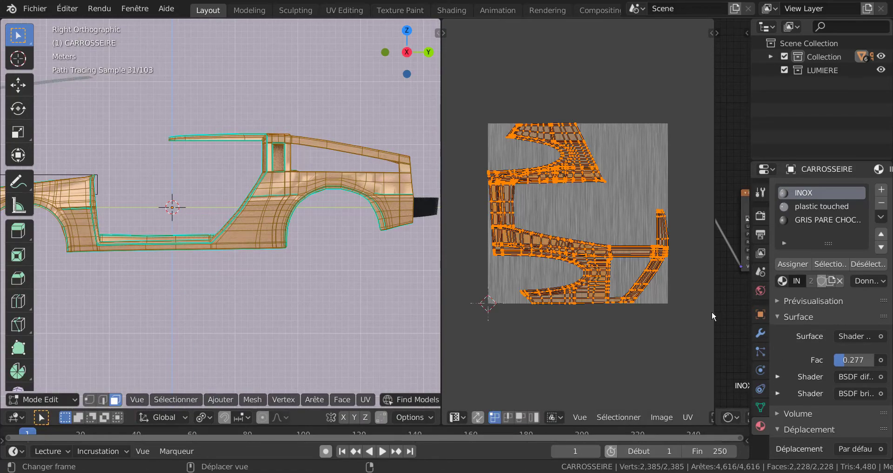
pyautogui.moveTo(714, 312); pyautogui.dragTo(725, 332)
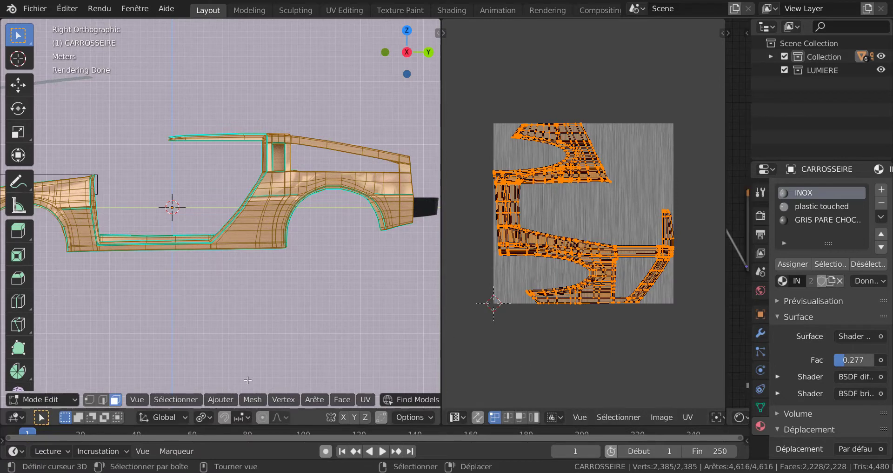
pyautogui.press('Tab')
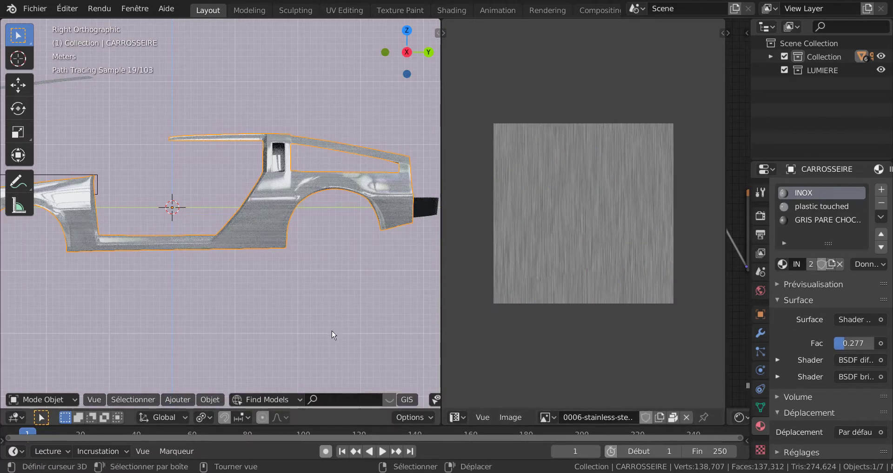
pyautogui.press('Tab')
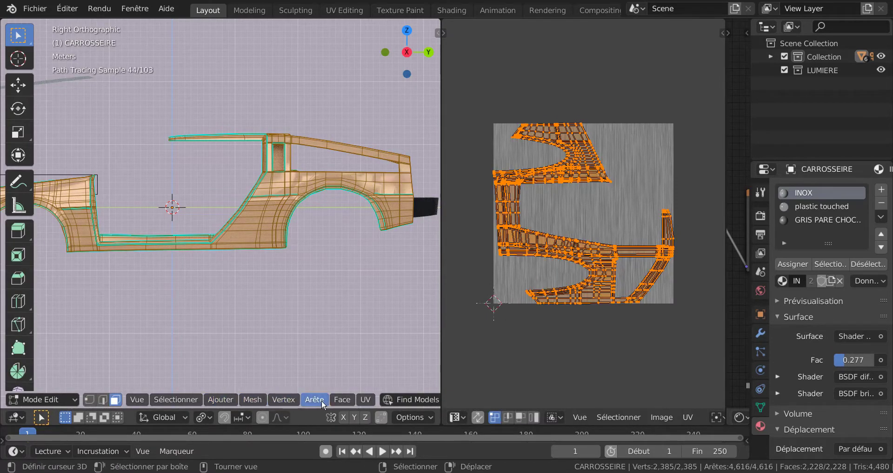
pyautogui.click(366, 400)
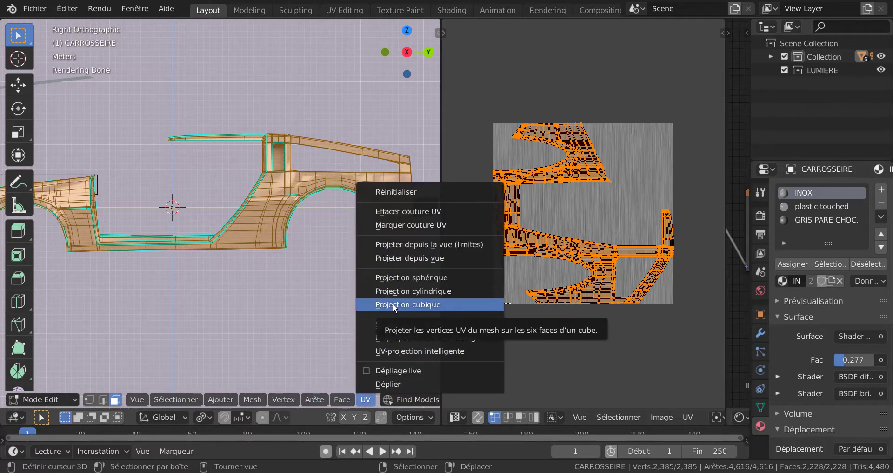
pyautogui.click(420, 260)
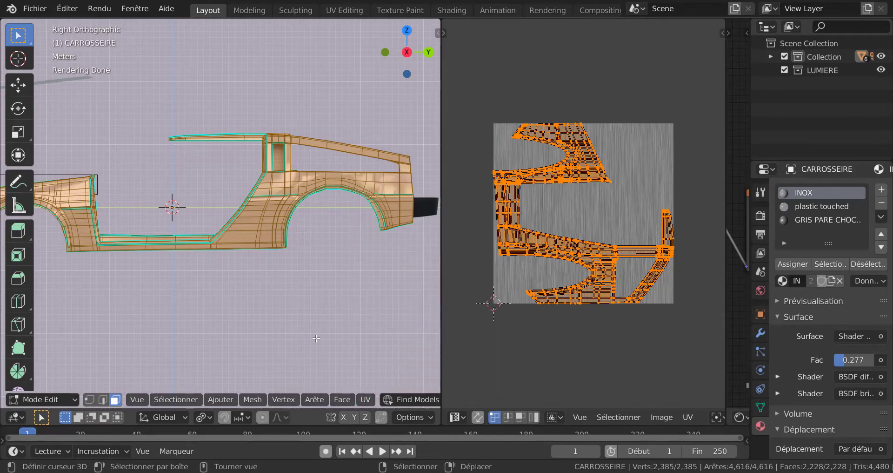
# Project the body's UVs from an oblique perspective view, first fitted to the bounds and once more without bounds.
pyautogui.moveTo(253, 336); pyautogui.dragTo(330, 334, button='middle')
pyautogui.click(365, 399)
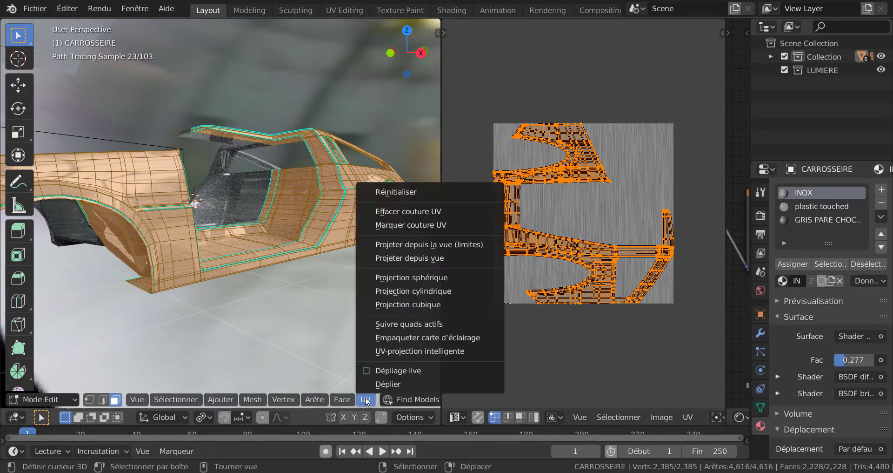
pyautogui.click(411, 245)
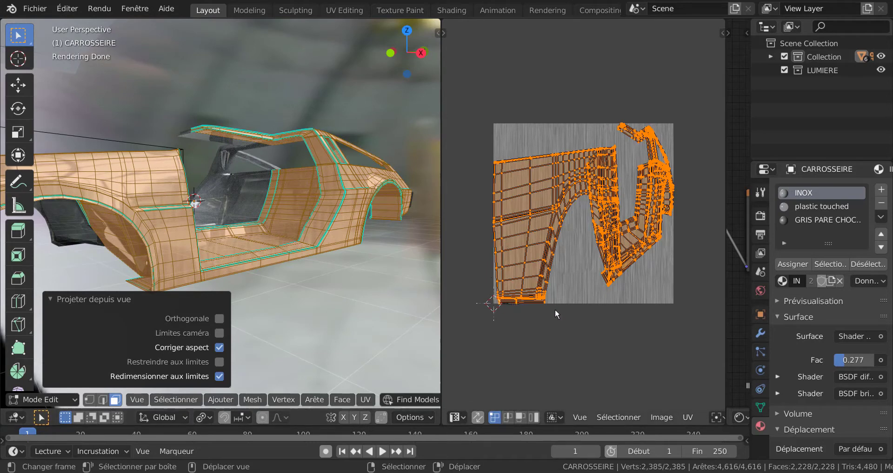
pyautogui.click(365, 400)
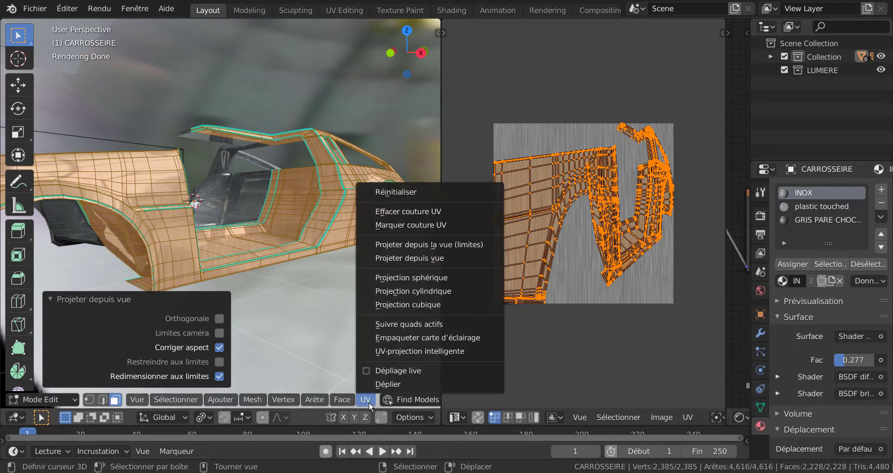
pyautogui.click(417, 261)
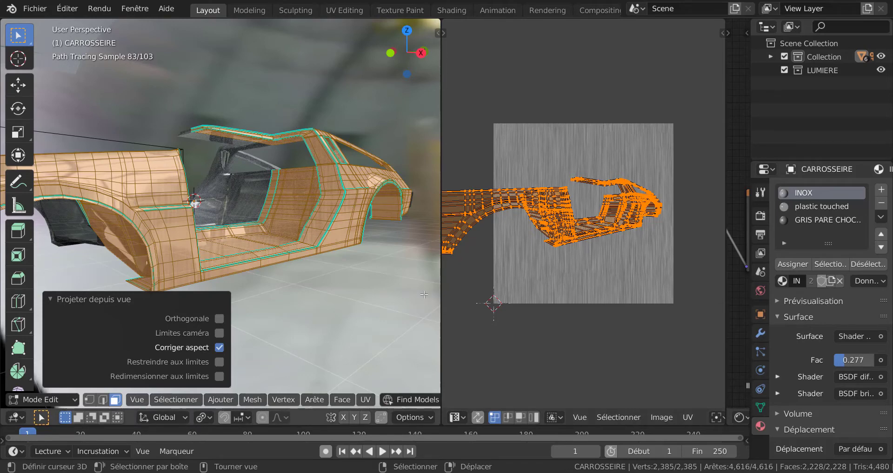
# Project the body's UVs from the right orthographic view without fitting them to the bounds.
pyautogui.press('KP_3')
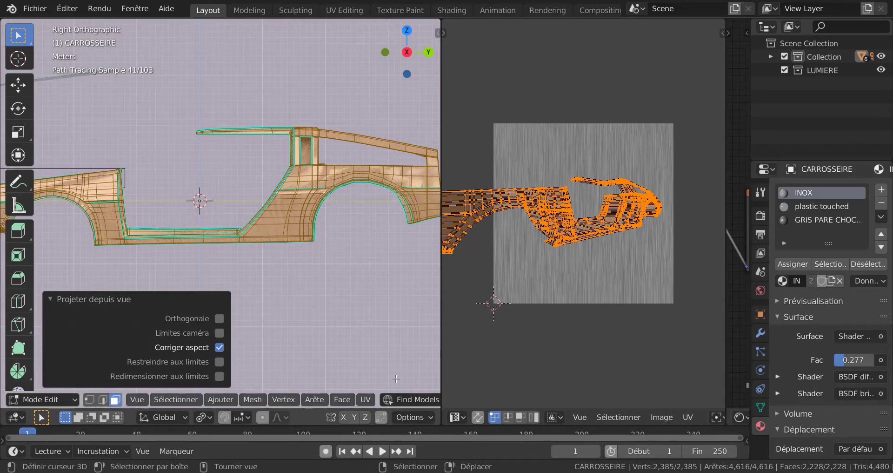
pyautogui.click(366, 399)
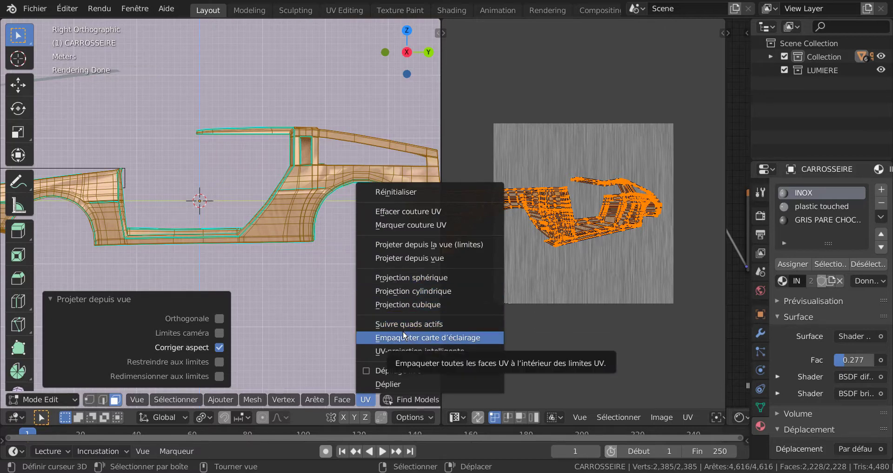
pyautogui.click(407, 259)
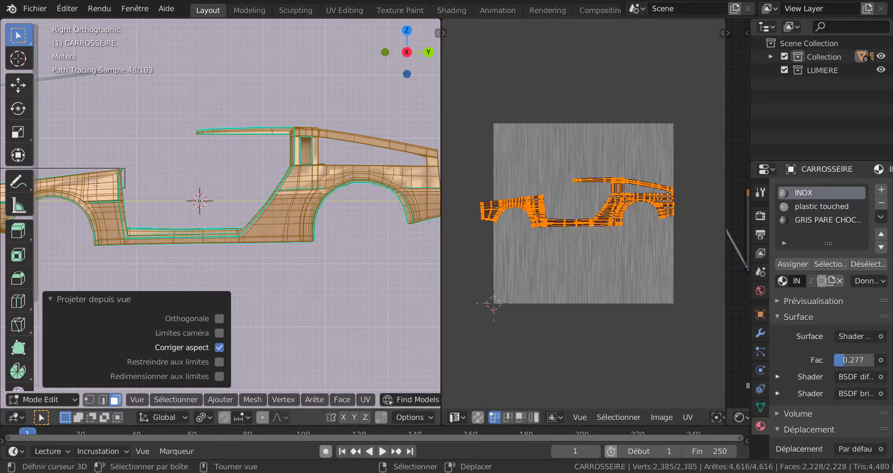
# Rotate all the body's projected UVs by 90° over the stainless-steel image.
pyautogui.scroll(2, 352, 161)
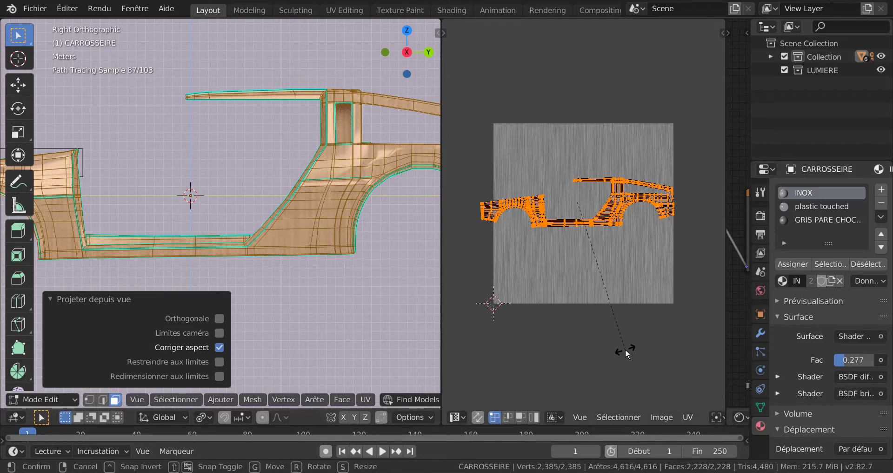
pyautogui.write('r90')
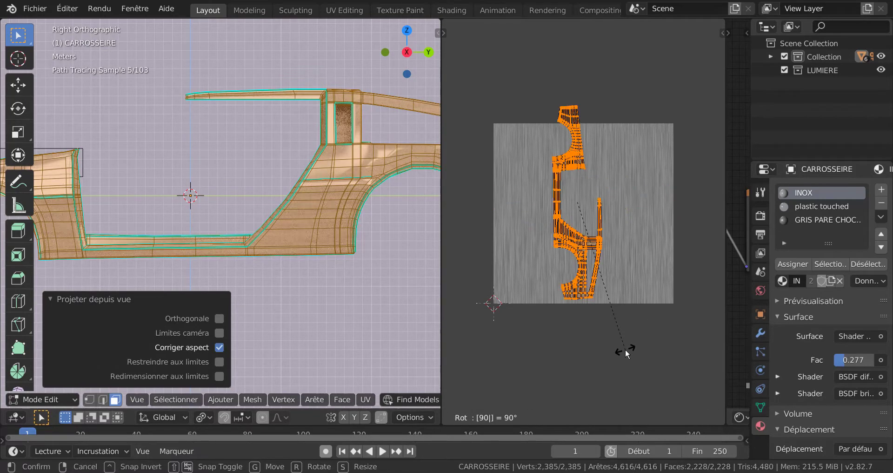
pyautogui.press('Return')
pyautogui.scroll(2, 290, 307)
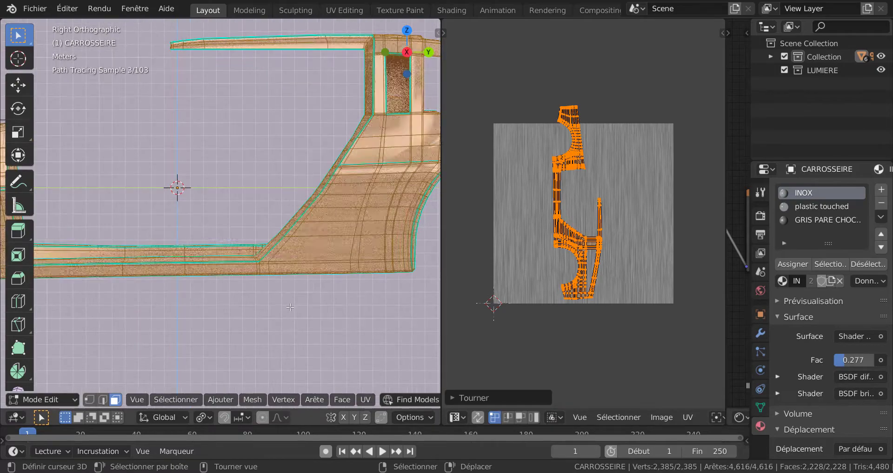
pyautogui.scroll(-3, 353, 323)
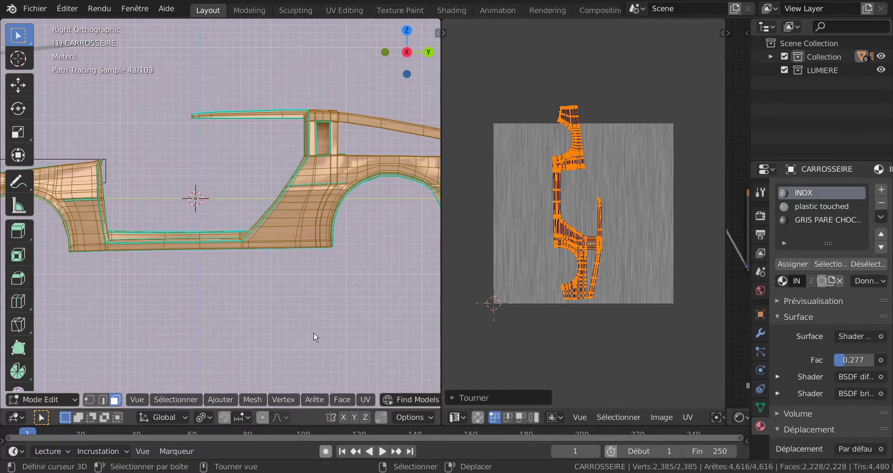
# Examine the direction and scale of the brushed grain on the door sill and rear quarter in Object Mode.
pyautogui.press('Tab')
pyautogui.moveTo(292, 311); pyautogui.dragTo(330, 316, button='middle')
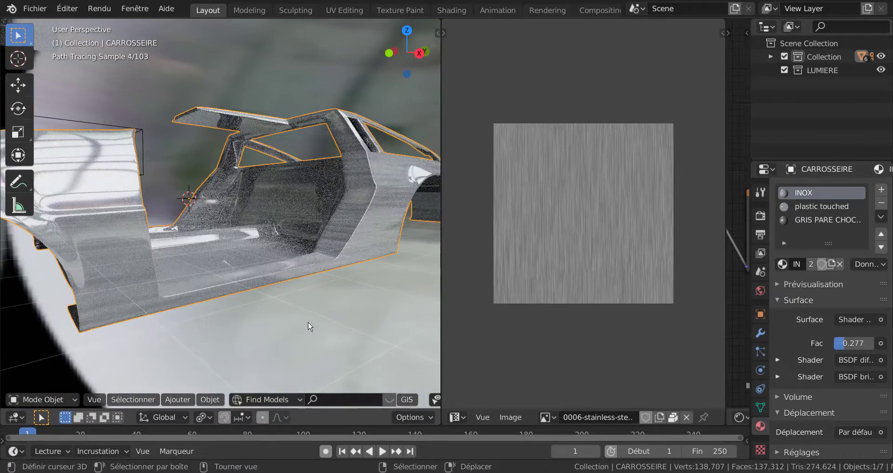
pyautogui.press('Tab')
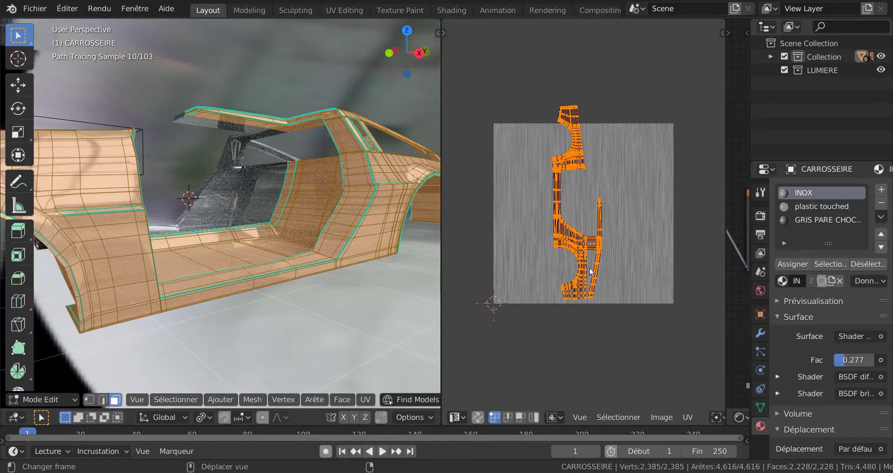
pyautogui.press('Tab')
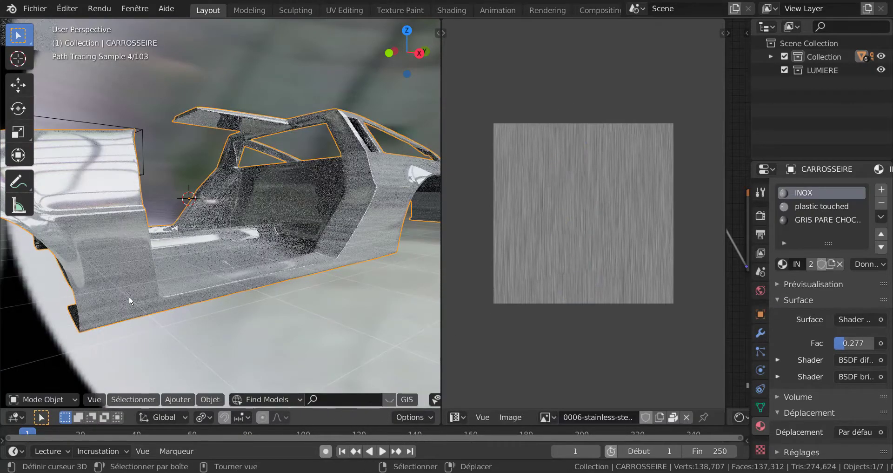
pyautogui.moveTo(300, 308); pyautogui.dragTo(297, 307, button='middle')
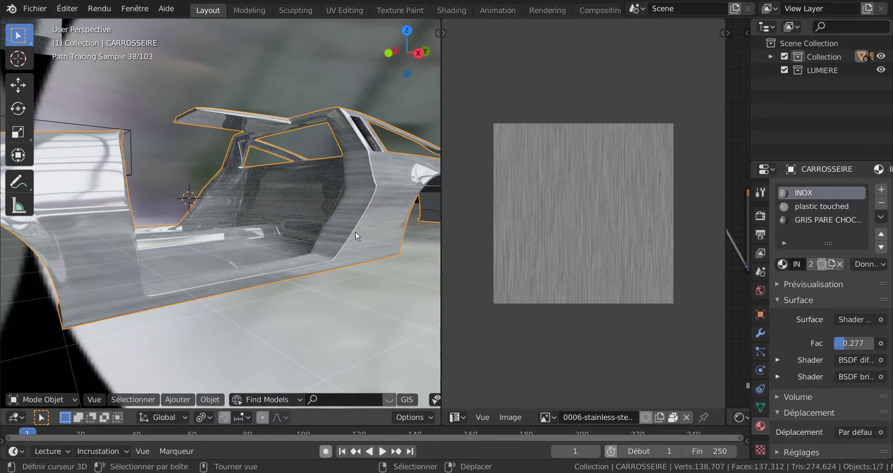
# Scale all the body's UVs up by about 2.8 in Edit Mode and return to Object Mode to preview the grain.
pyautogui.scroll(-3, 682, 312)
pyautogui.press('Tab')
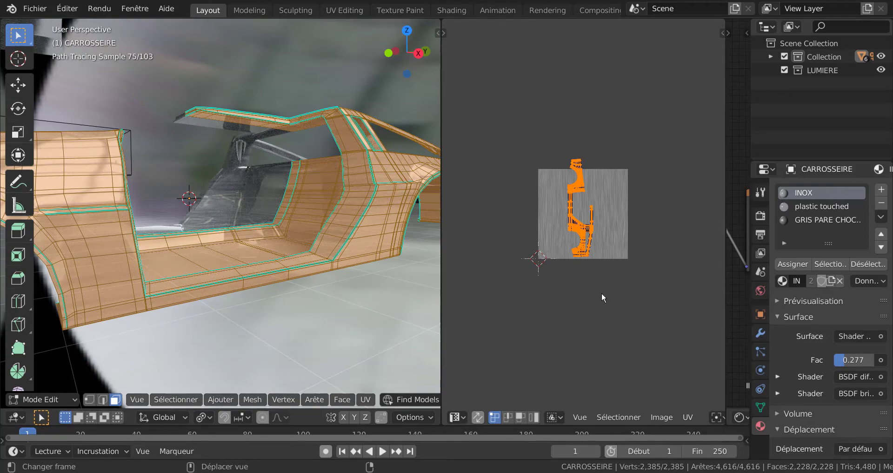
pyautogui.press('s')
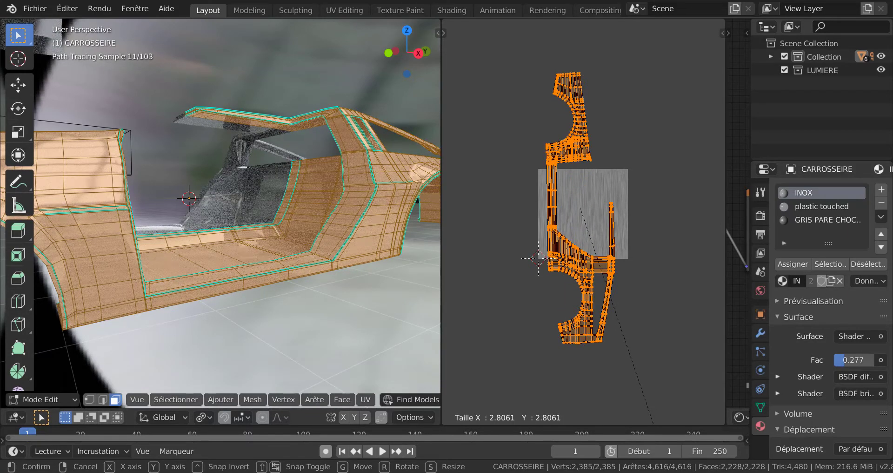
pyautogui.click(652, 422)
pyautogui.press('Tab')
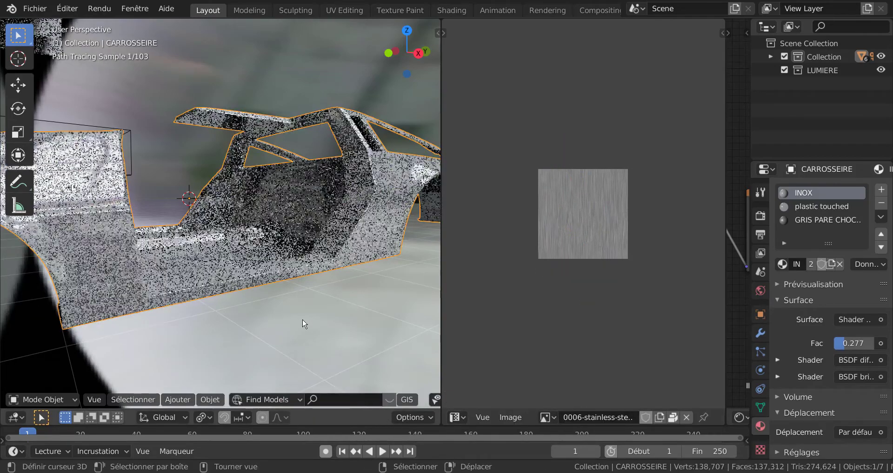
# Enlarge the body's UVs further, well beyond the image, and inspect the finer grain around the car in Object Mode.
pyautogui.press('Tab')
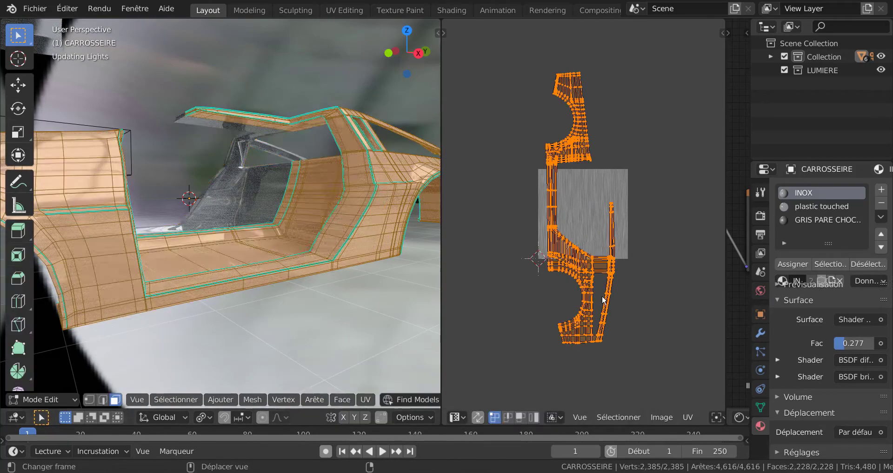
pyautogui.press('s')
pyautogui.click(650, 336)
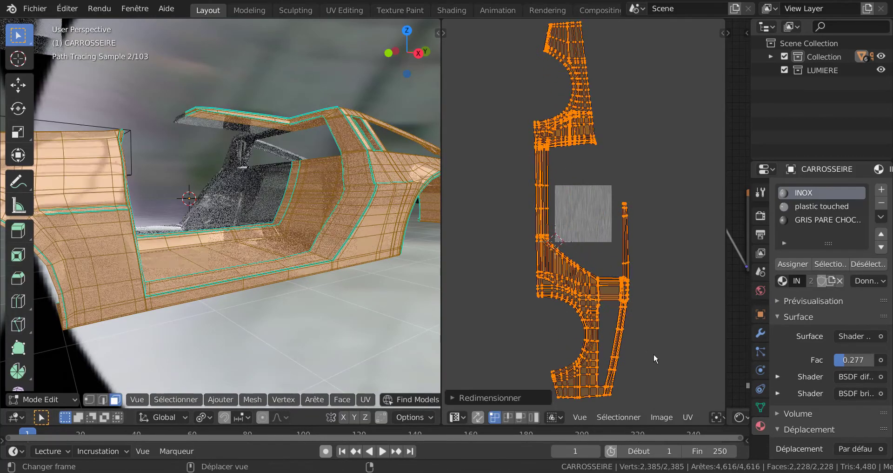
pyautogui.press('Tab')
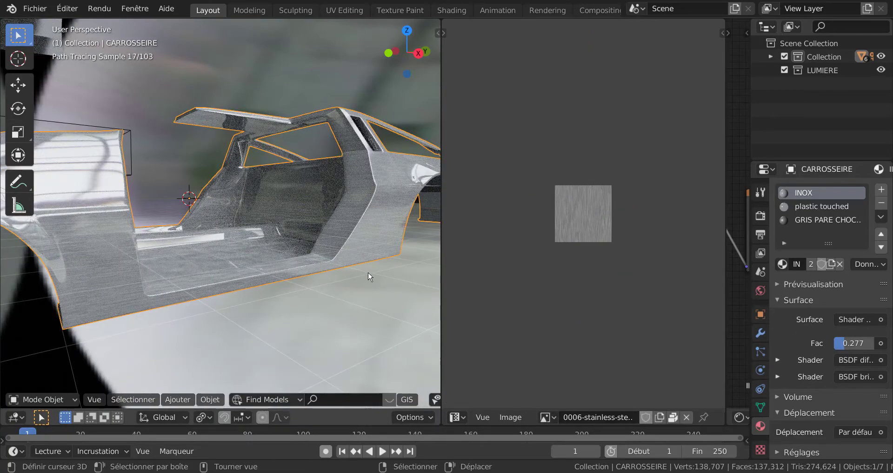
pyautogui.moveTo(255, 283); pyautogui.dragTo(272, 284, button='middle')
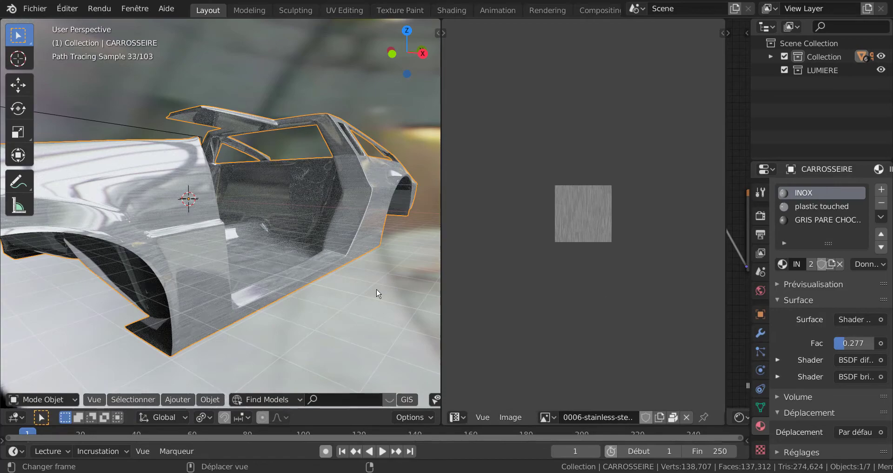
pyautogui.moveTo(299, 295); pyautogui.dragTo(291, 293, button='middle')
# Shrink all the body's UVs in Edit Mode until they nearly fit the stainless-steel image.
pyautogui.press('Tab')
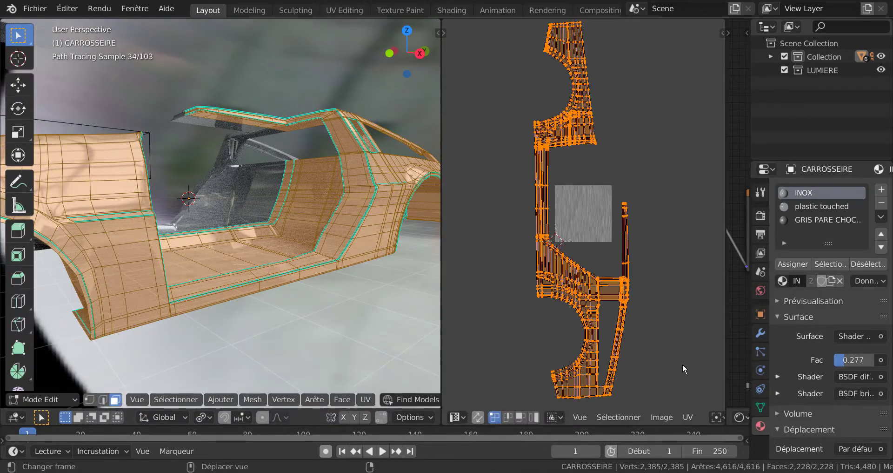
pyautogui.press('s')
pyautogui.click(622, 199)
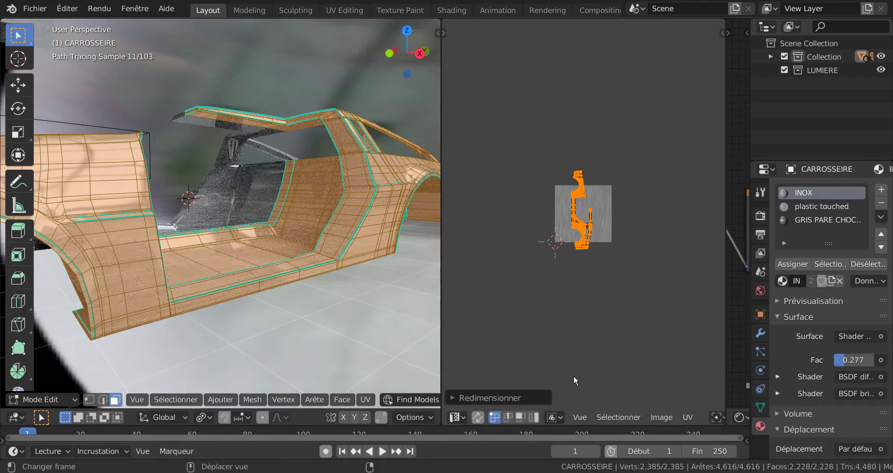
# Try a spherical projection of the body's UVs, then a projection from the perspective view fitted to the bounds.
pyautogui.click(360, 399)
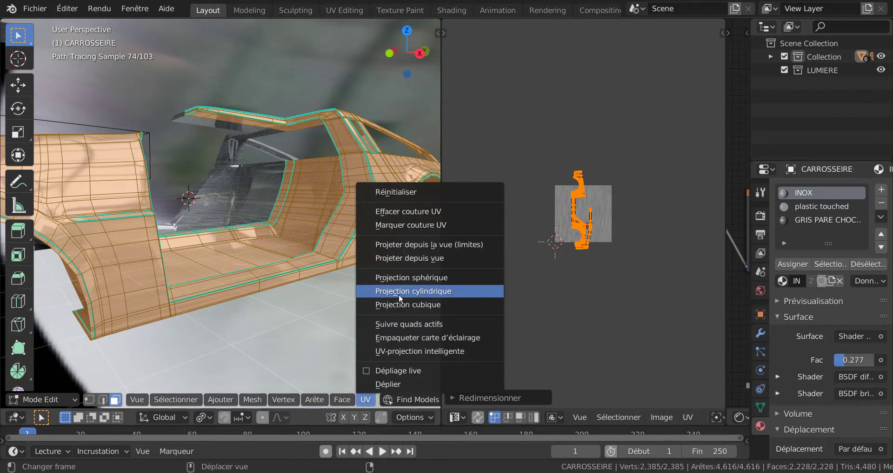
pyautogui.click(420, 279)
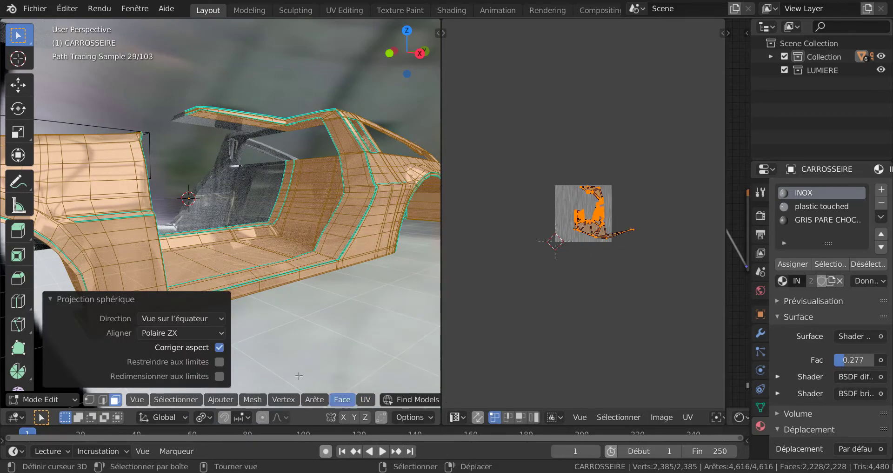
pyautogui.click(366, 399)
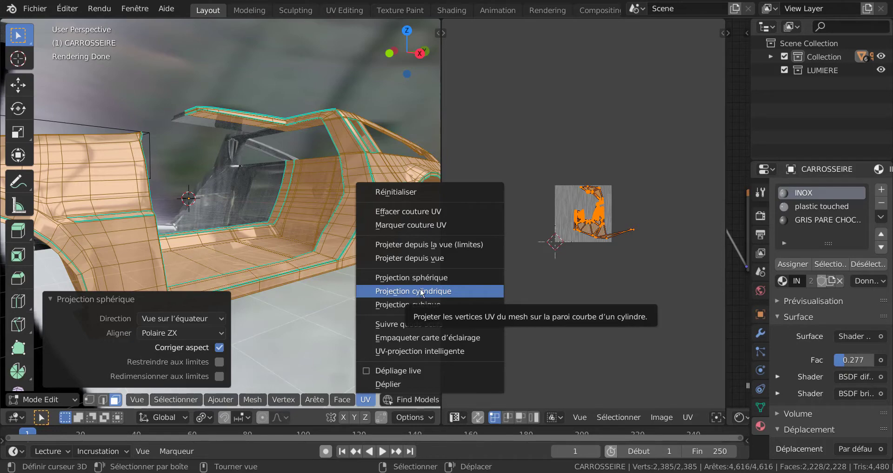
pyautogui.click(420, 242)
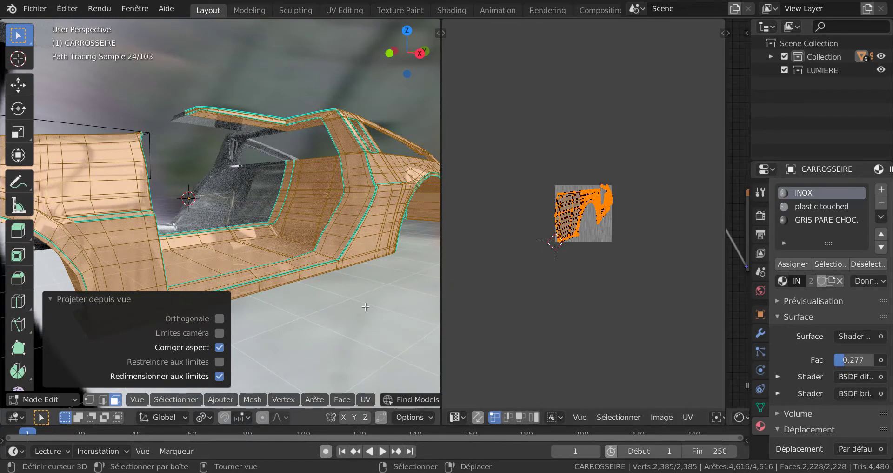
# Project the body's UVs from the right orthographic view, fitted to the image bounds.
pyautogui.press('KP_3')
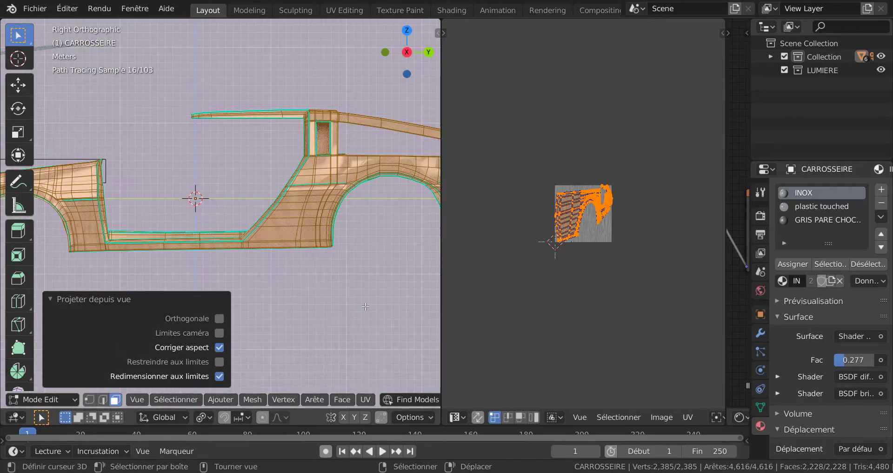
pyautogui.click(366, 400)
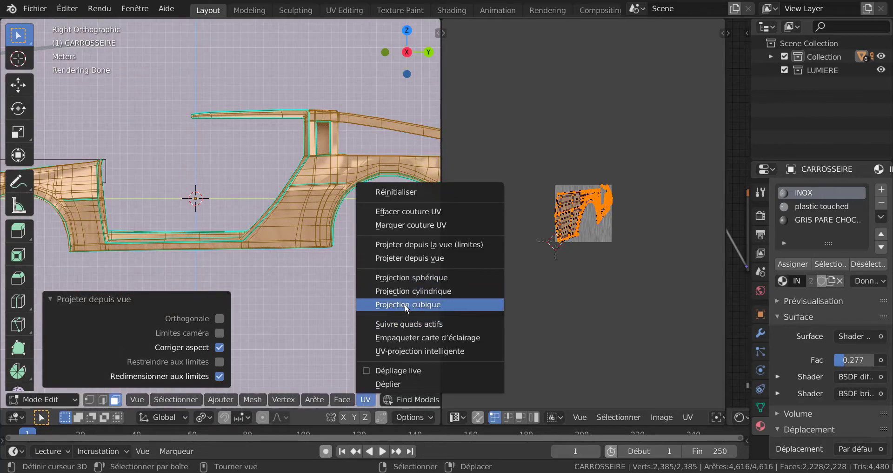
pyautogui.click(414, 244)
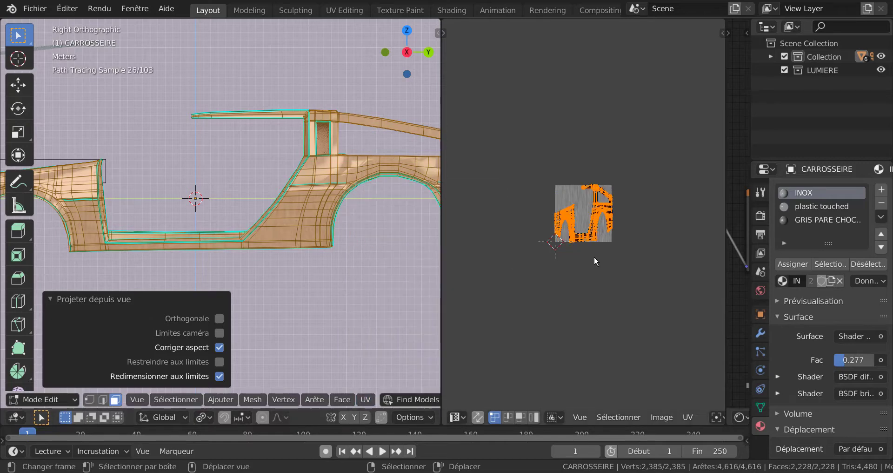
# Scale the body's UVs along Y to about 0.36 to restore the car's side proportions.
pyautogui.scroll(2, 288, 271)
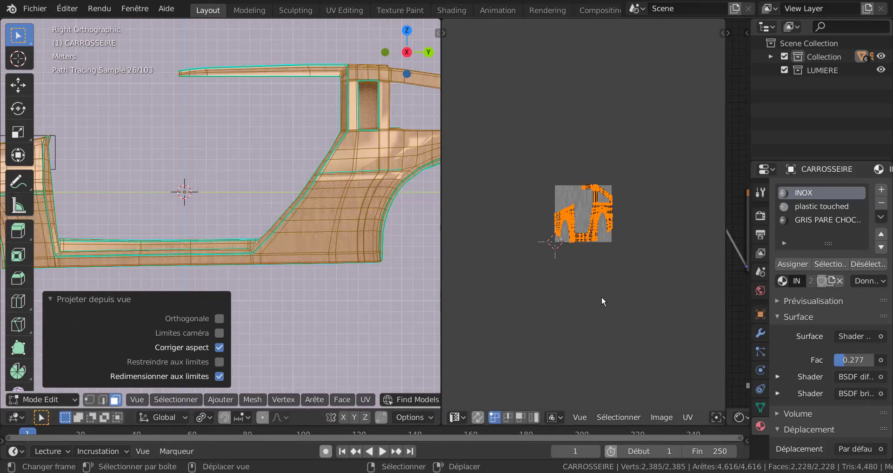
pyautogui.scroll(2, 601, 299)
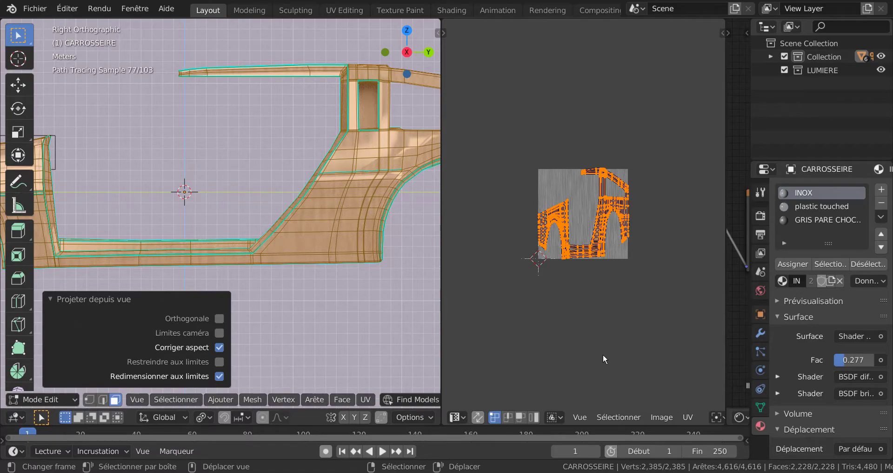
pyautogui.press('s')
pyautogui.press('x')
pyautogui.rightClick(602, 331)
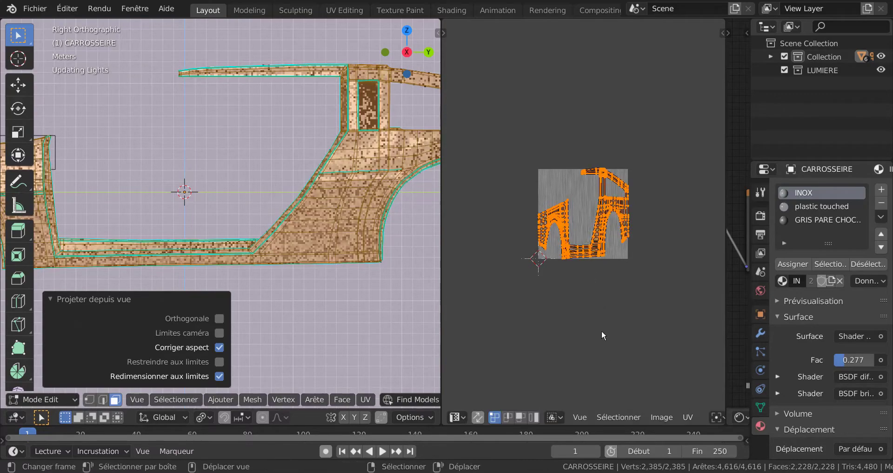
pyautogui.press('s')
pyautogui.press('y')
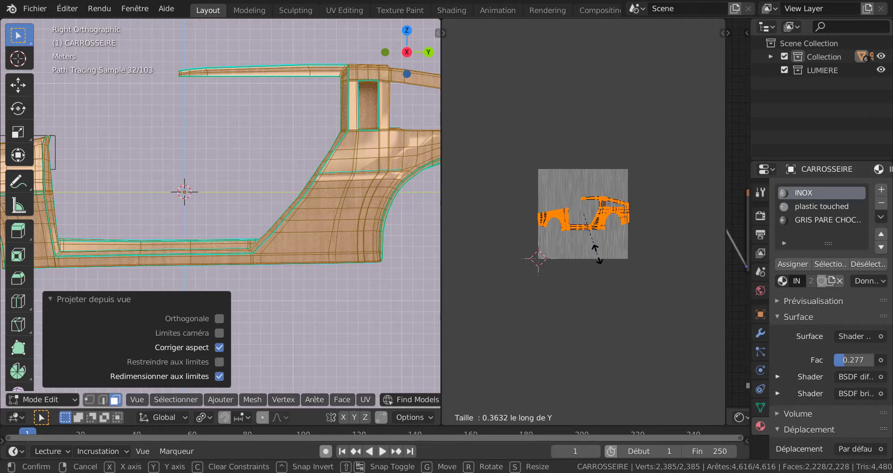
pyautogui.click(597, 254)
pyautogui.scroll(-2, 221, 215)
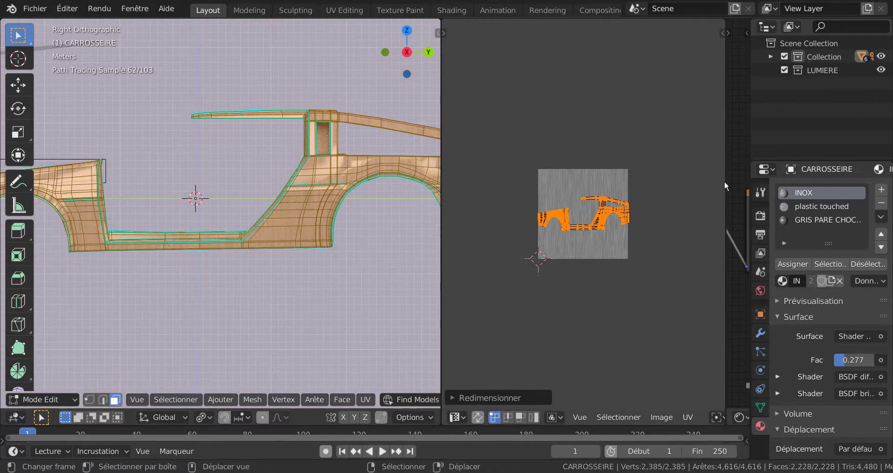
# Move the texture coordinates node away and insert a Mapping (Placage) node between it and the stainless-steel image texture.
pyautogui.moveTo(726, 177); pyautogui.dragTo(457, 252)
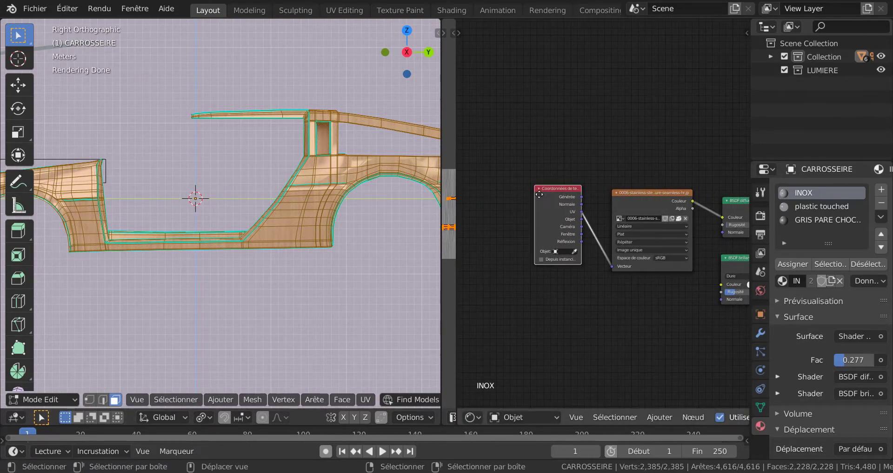
pyautogui.moveTo(535, 206); pyautogui.dragTo(509, 205)
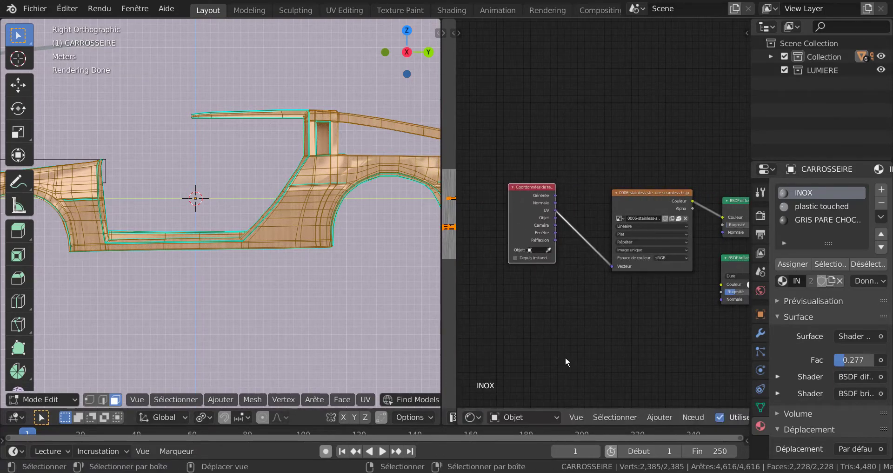
pyautogui.click(660, 416)
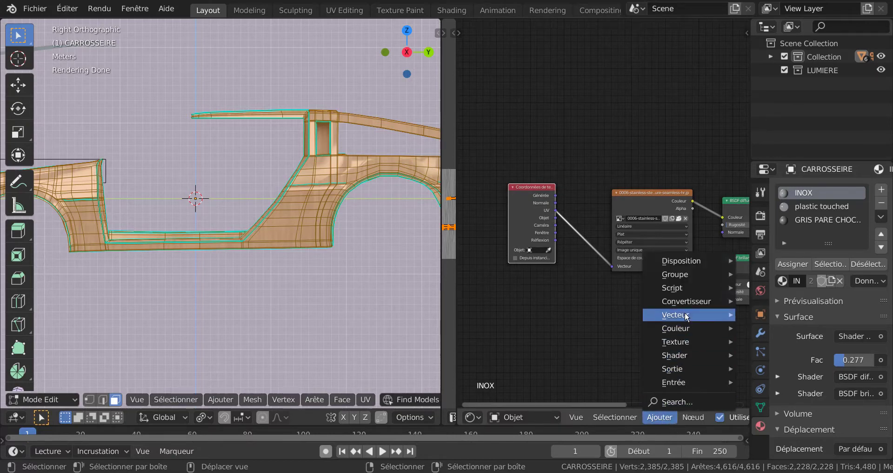
pyautogui.moveTo(687, 317)
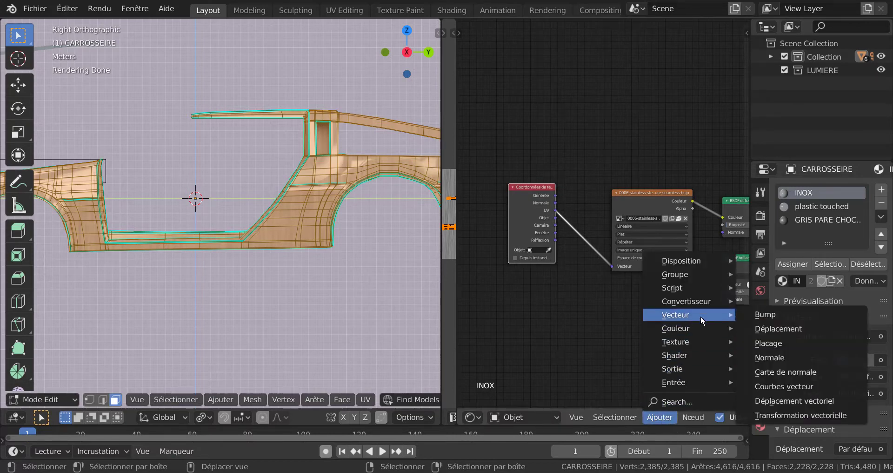
pyautogui.click(781, 343)
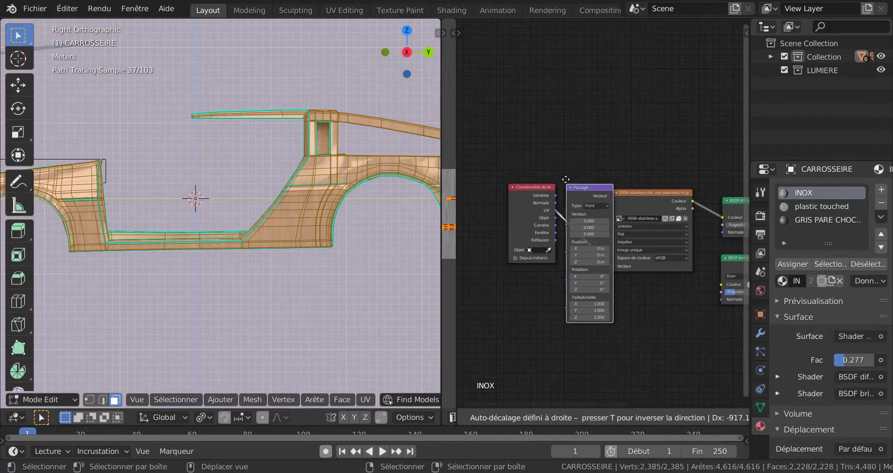
pyautogui.click(564, 155)
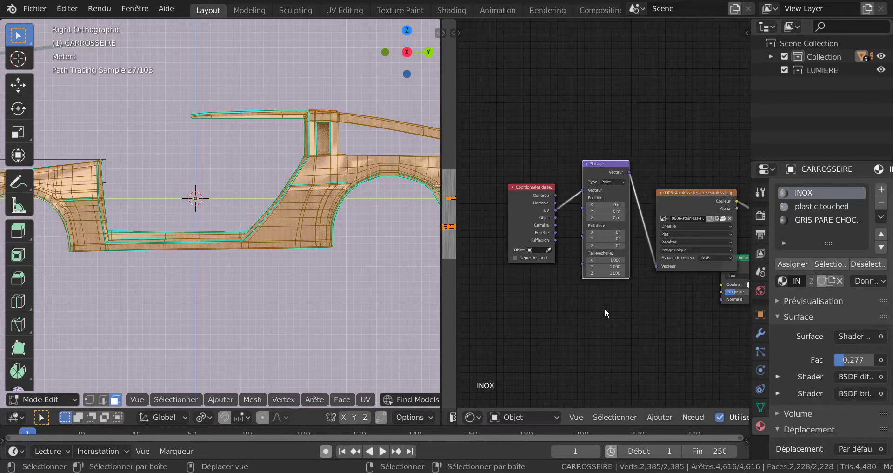
# Add a Value (Valeur) input node below the texture coordinates node in the INOX material.
pyautogui.scroll(1, 605, 310)
pyautogui.moveTo(626, 343); pyautogui.dragTo(599, 297, button='middle')
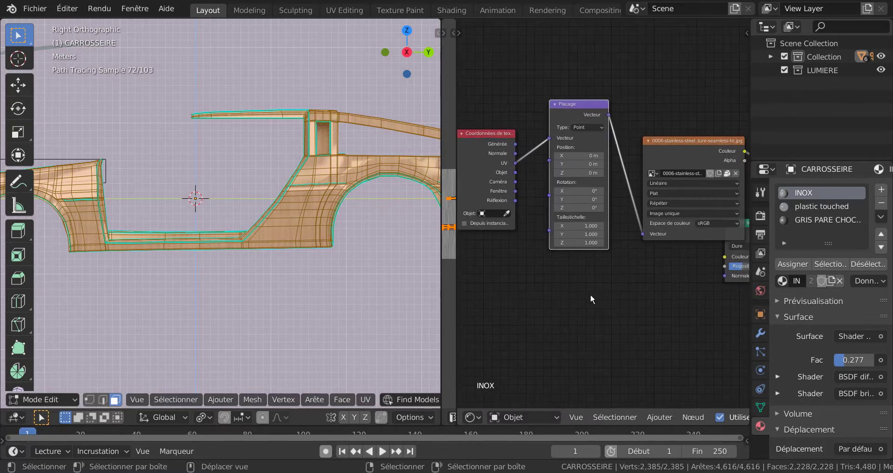
pyautogui.scroll(1, 590, 295)
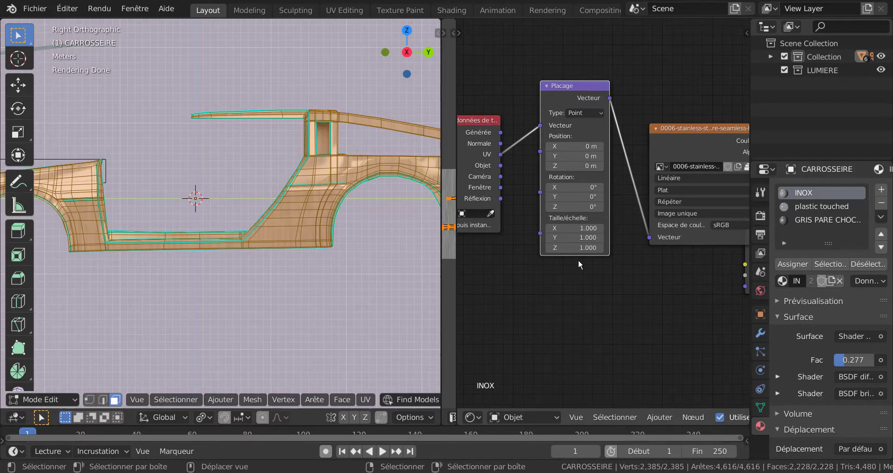
pyautogui.scroll(-1, 588, 274)
pyautogui.moveTo(597, 276); pyautogui.dragTo(647, 277, button='middle')
pyautogui.scroll(2, 647, 224)
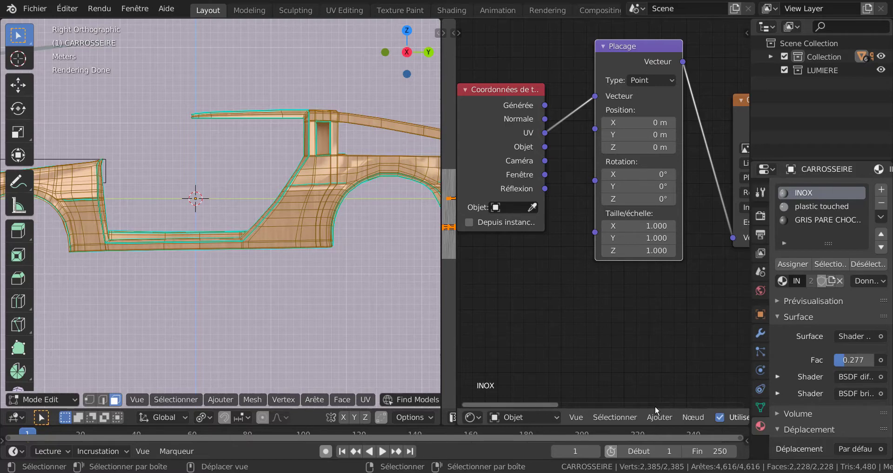
pyautogui.click(659, 417)
pyautogui.moveTo(661, 386)
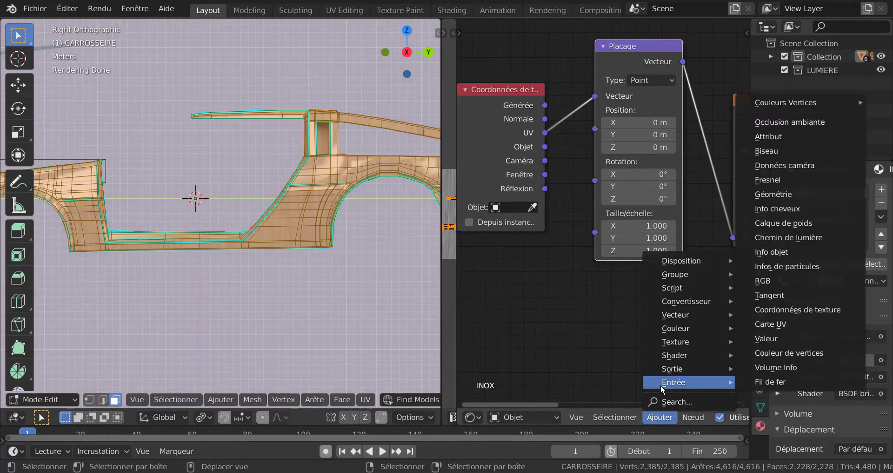
pyautogui.click(781, 337)
pyautogui.click(549, 269)
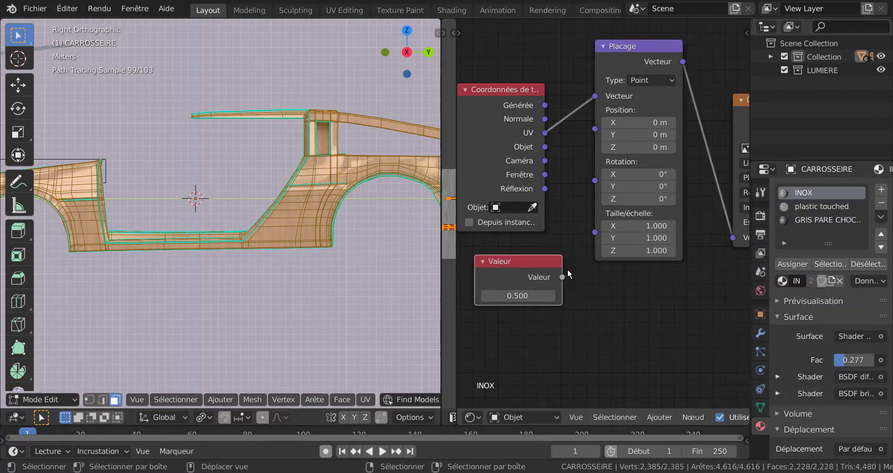
# Connect the Value node's output to the Mapping node's scale (Taille/échelle) input.
pyautogui.moveTo(564, 277); pyautogui.dragTo(568, 273)
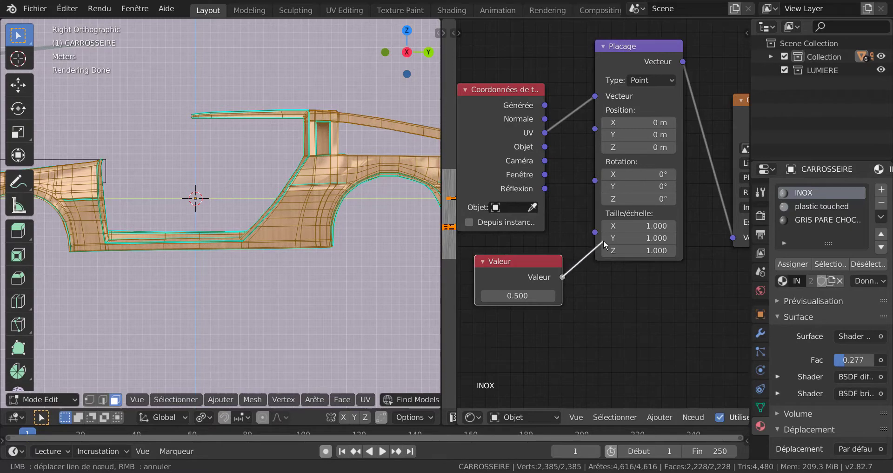
pyautogui.moveTo(604, 239); pyautogui.dragTo(594, 277)
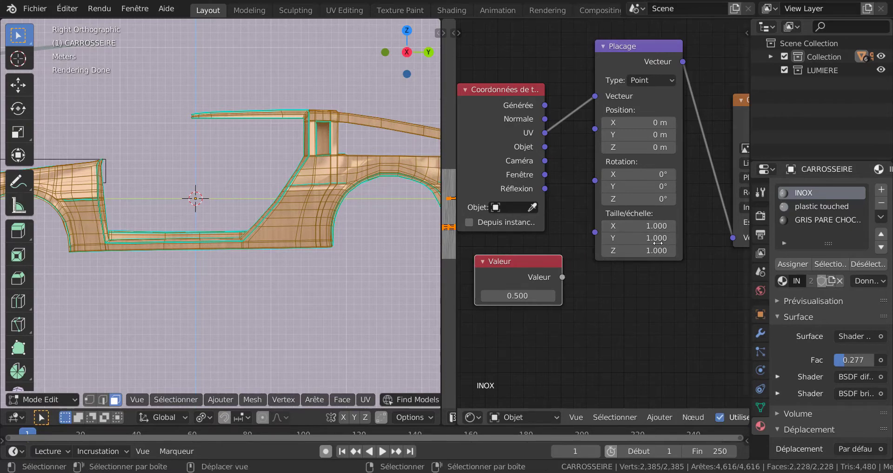
pyautogui.moveTo(563, 278); pyautogui.dragTo(595, 232)
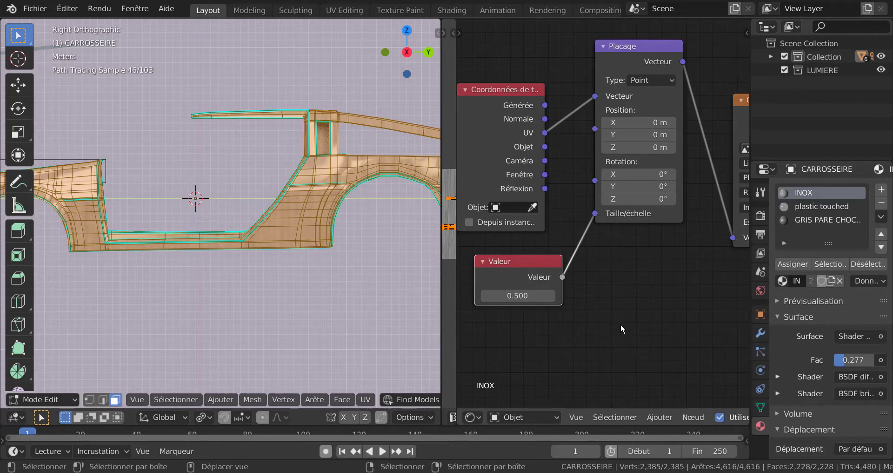
# Try a texture scale of 20 in the Value node and check the grain close up on the body.
pyautogui.moveTo(621, 325); pyautogui.dragTo(669, 309, button='middle')
pyautogui.click(571, 281)
pyautogui.write('20')
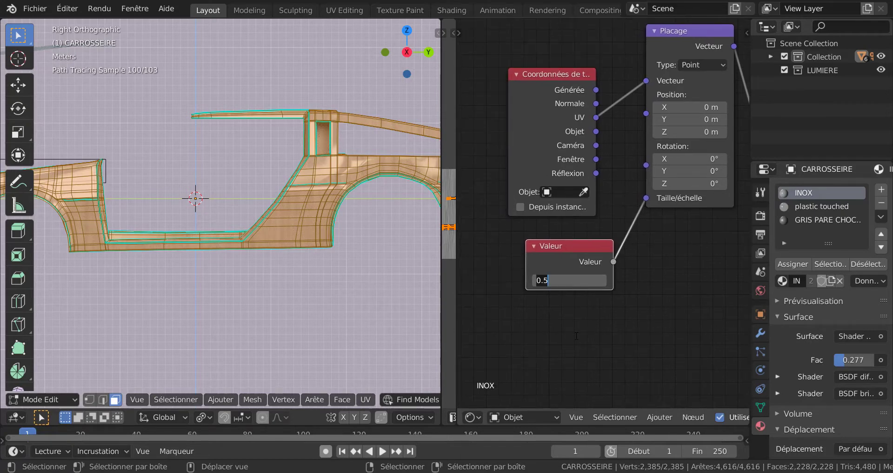
pyautogui.press('Return')
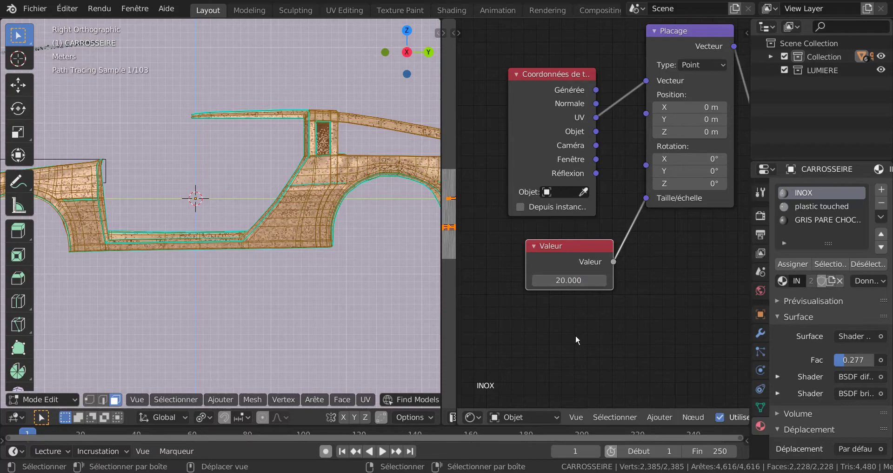
pyautogui.scroll(4, 284, 303)
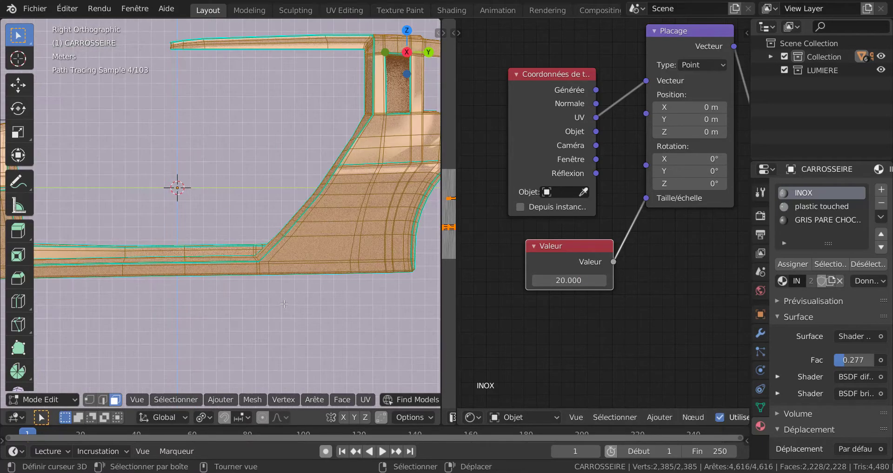
# Set the Value node that drives the mapping scale to 10 and check the grain around the door sill.
pyautogui.click(566, 279)
pyautogui.write('10')
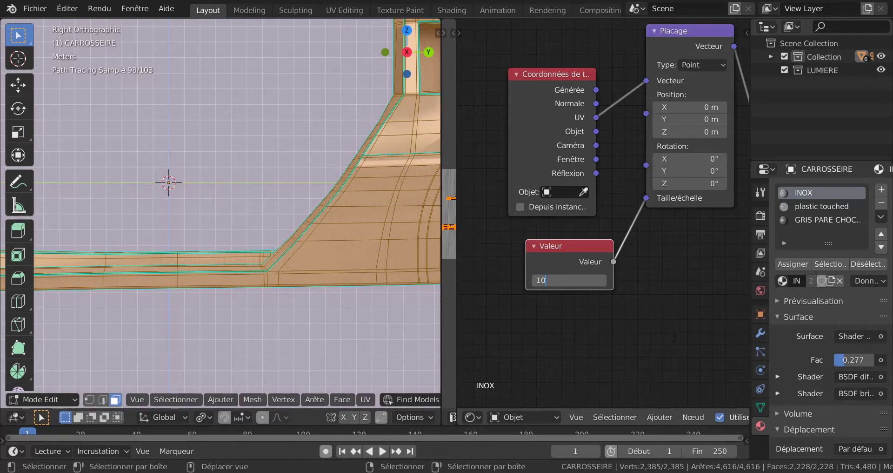
pyautogui.press('Return')
pyautogui.moveTo(404, 311); pyautogui.dragTo(341, 314, button='middle')
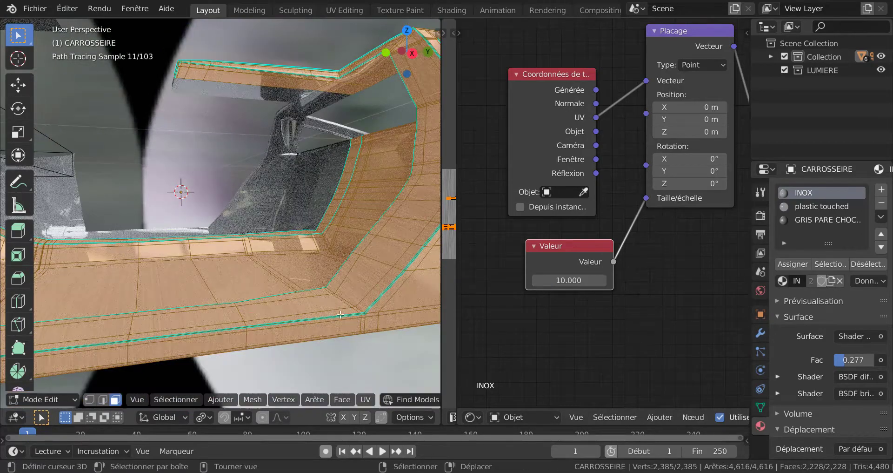
pyautogui.scroll(-6, 349, 313)
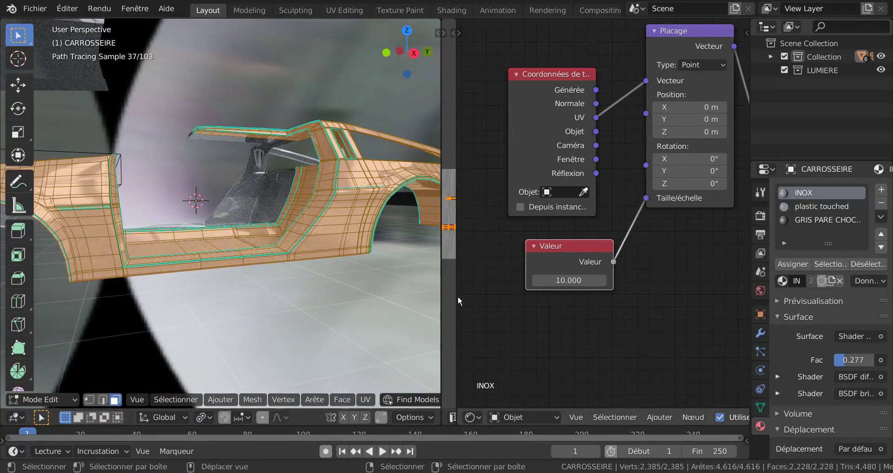
pyautogui.scroll(5, 273, 306)
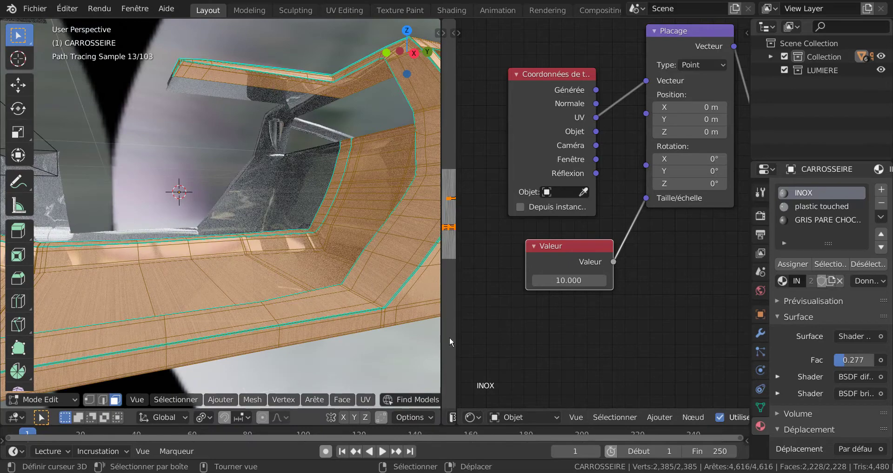
# Widen the UV editor and switch the body to Object Mode to examine the direction of the brushed grain.
pyautogui.moveTo(456, 319); pyautogui.dragTo(609, 323)
pyautogui.scroll(-1, 251, 307)
pyautogui.press('Tab')
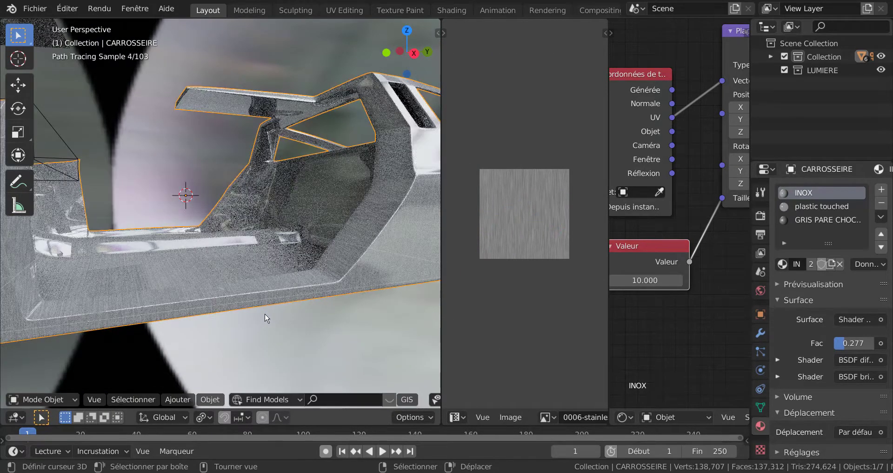
pyautogui.moveTo(226, 315); pyautogui.dragTo(227, 291, button='middle')
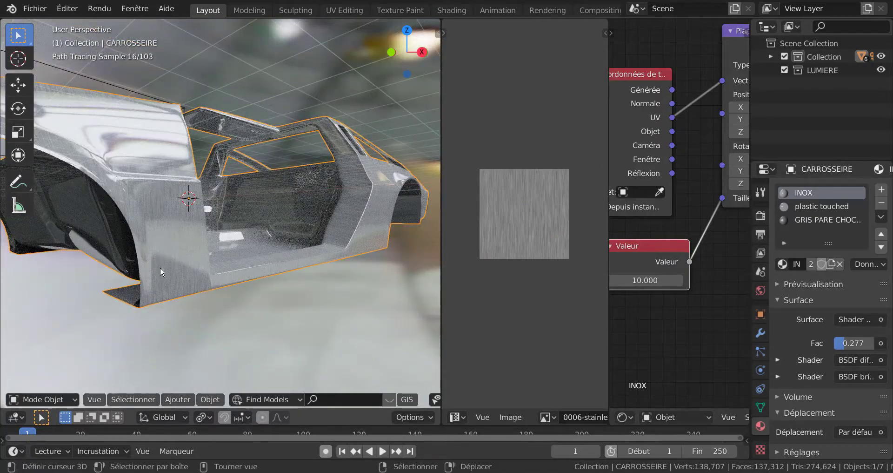
# Rotate all the body's UVs by 90° in Edit Mode, then check the brushed grain in Object Mode.
pyautogui.press('Tab')
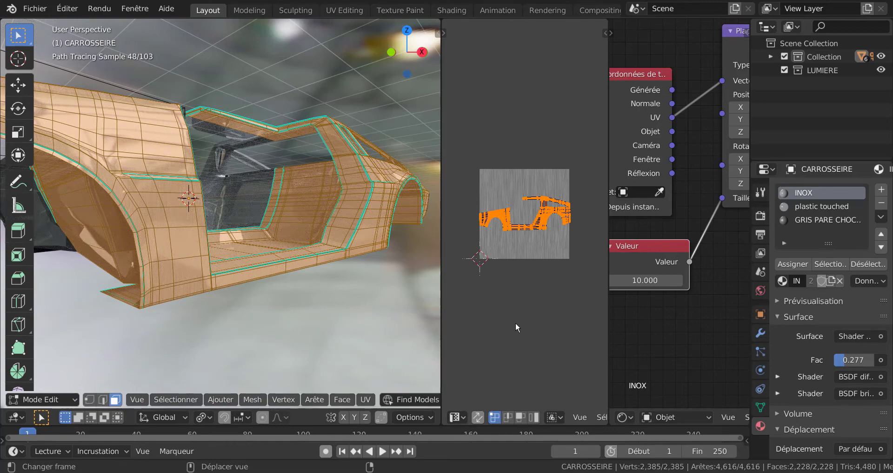
pyautogui.write('r')
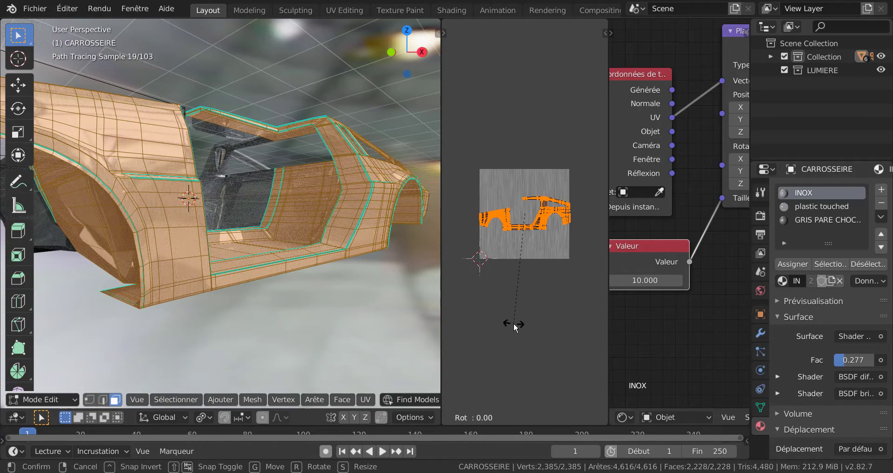
pyautogui.write('90')
pyautogui.press('Return')
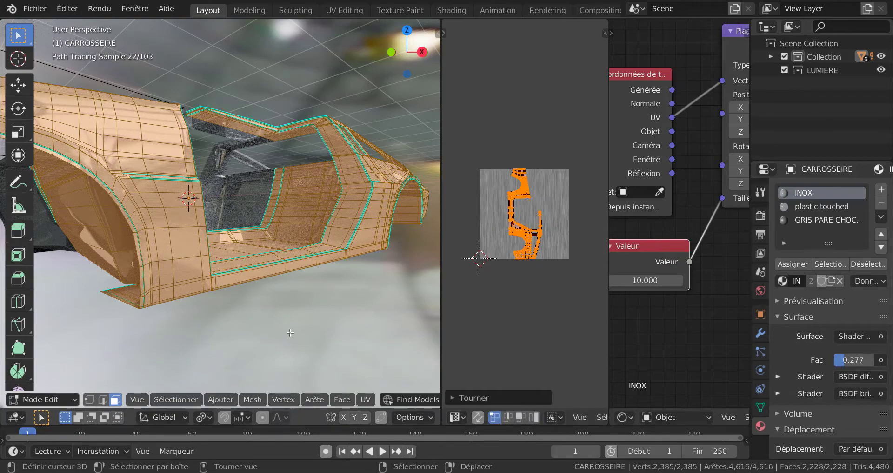
pyautogui.moveTo(357, 288)
pyautogui.mouseDown(button='middle')
pyautogui.moveTo(278, 325)
pyautogui.moveTo(258, 306)
pyautogui.mouseUp(button='middle')
pyautogui.press('Tab')
pyautogui.scroll(4, 258, 302)
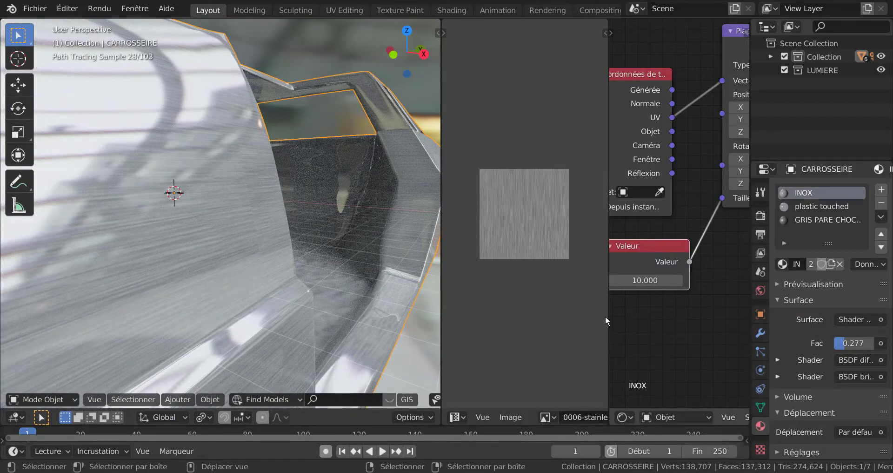
pyautogui.scroll(-3, 318, 300)
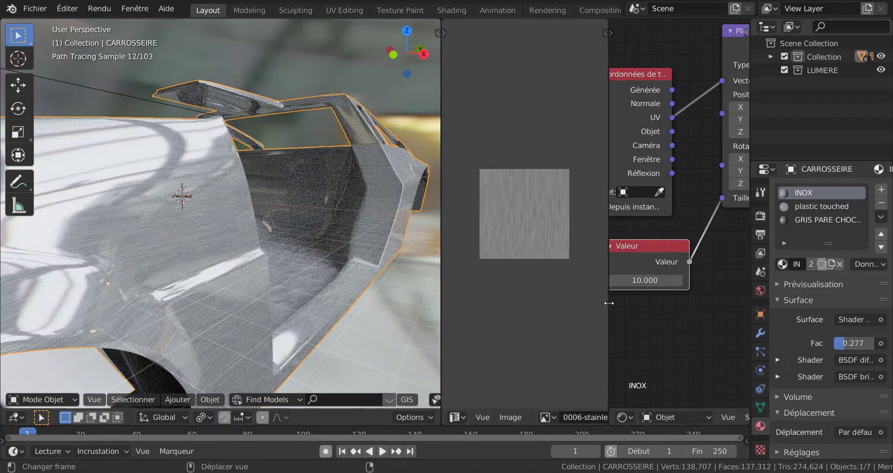
# Widen the node editor and move the glossy BSDF (BSDF brillant) node clear of the image texture node.
pyautogui.moveTo(609, 303); pyautogui.dragTo(456, 305)
pyautogui.scroll(-2, 636, 277)
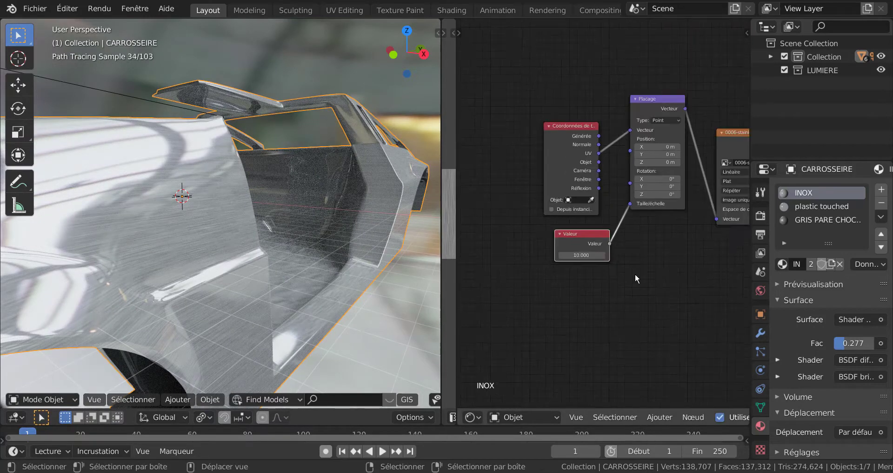
pyautogui.scroll(-4, 638, 275)
pyautogui.moveTo(636, 298); pyautogui.dragTo(546, 295, button='middle')
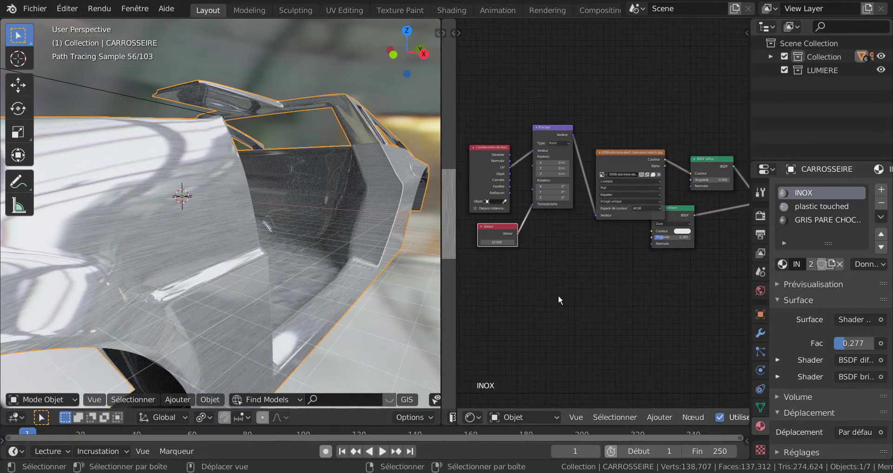
pyautogui.moveTo(696, 252); pyautogui.dragTo(649, 237, button='middle')
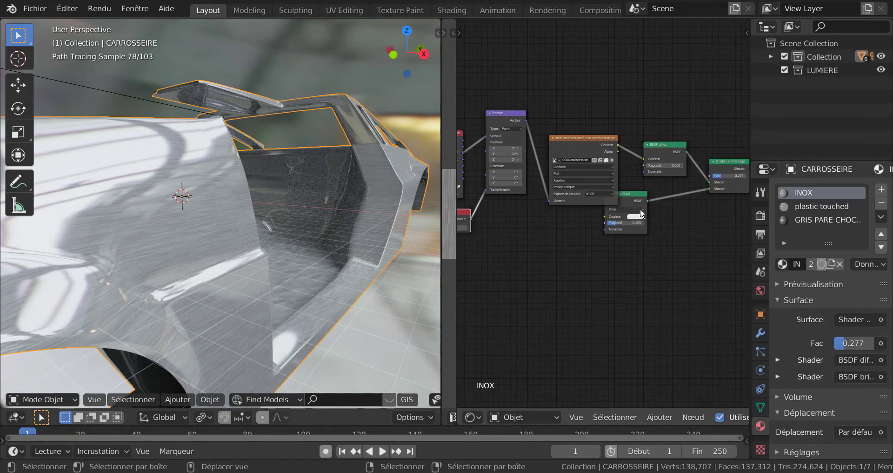
pyautogui.moveTo(639, 195); pyautogui.dragTo(689, 195)
pyautogui.moveTo(631, 282); pyautogui.dragTo(677, 293, button='middle')
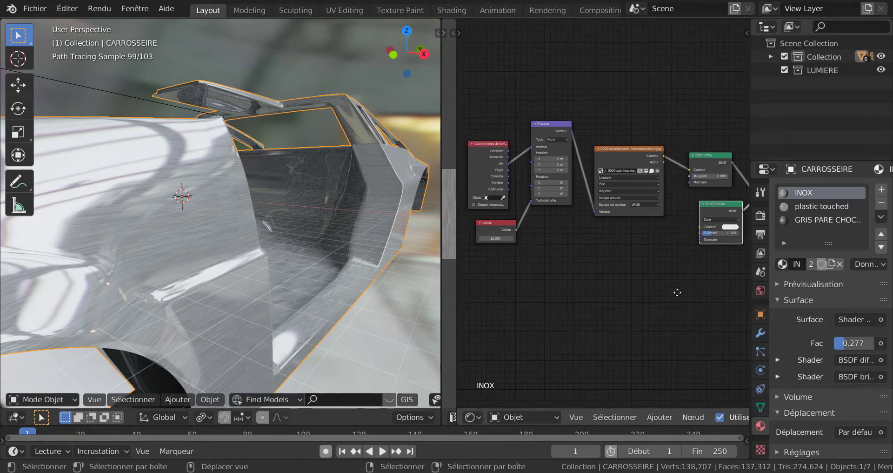
# Add a Bump node to the INOX material and place it just below the stainless-steel image texture node.
pyautogui.scroll(1, 674, 293)
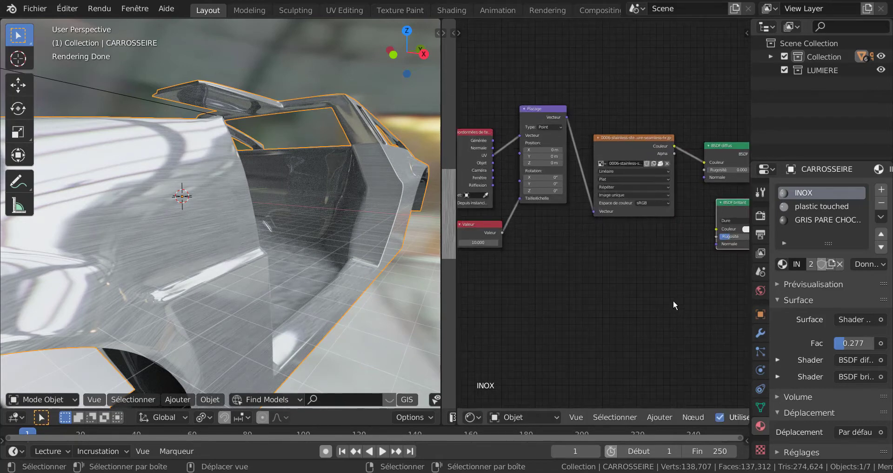
pyautogui.moveTo(679, 279); pyautogui.dragTo(578, 278, button='middle')
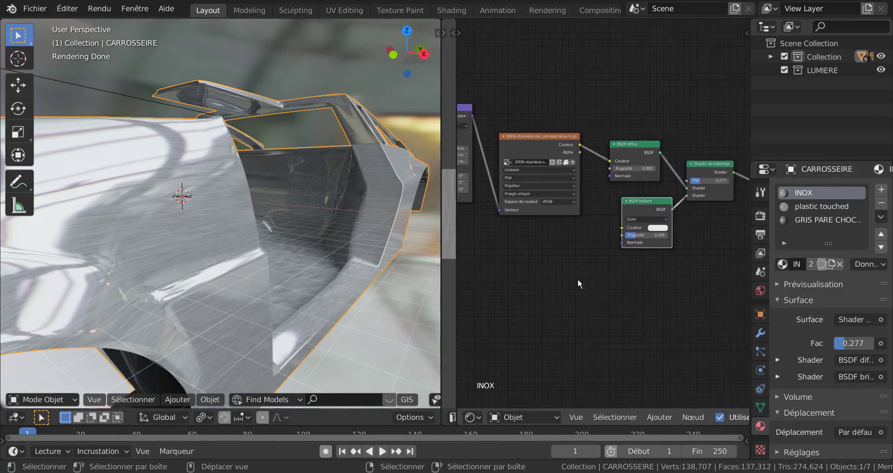
pyautogui.scroll(3, 577, 282)
pyautogui.moveTo(630, 126); pyautogui.dragTo(658, 125)
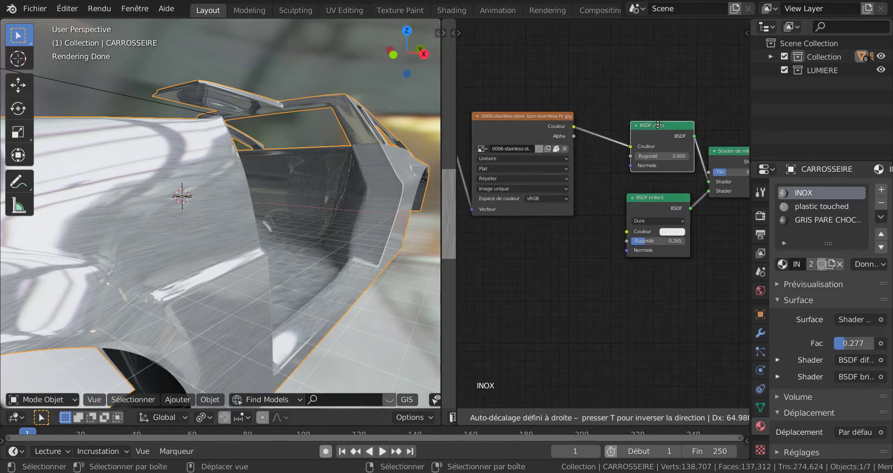
pyautogui.scroll(1, 607, 240)
pyautogui.click(520, 104)
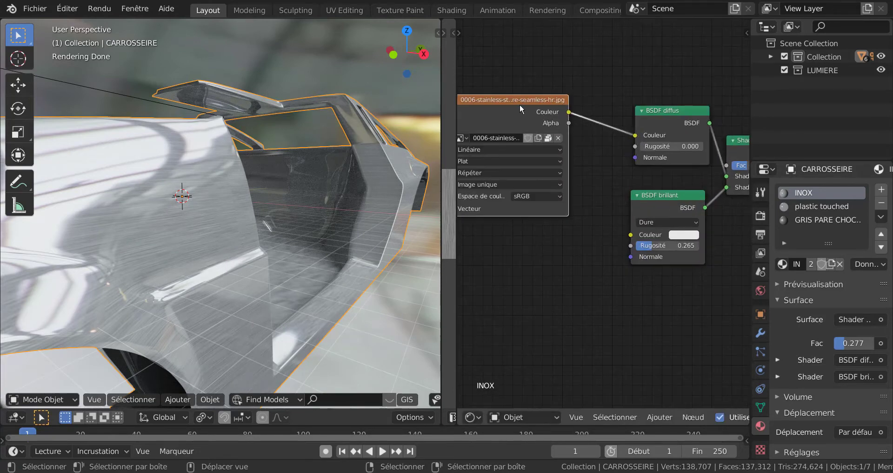
pyautogui.moveTo(540, 278); pyautogui.dragTo(583, 275, button='middle')
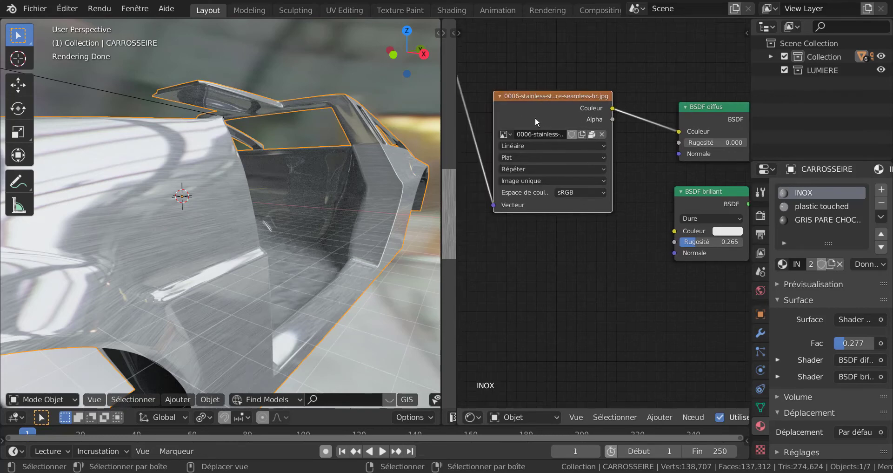
pyautogui.click(660, 417)
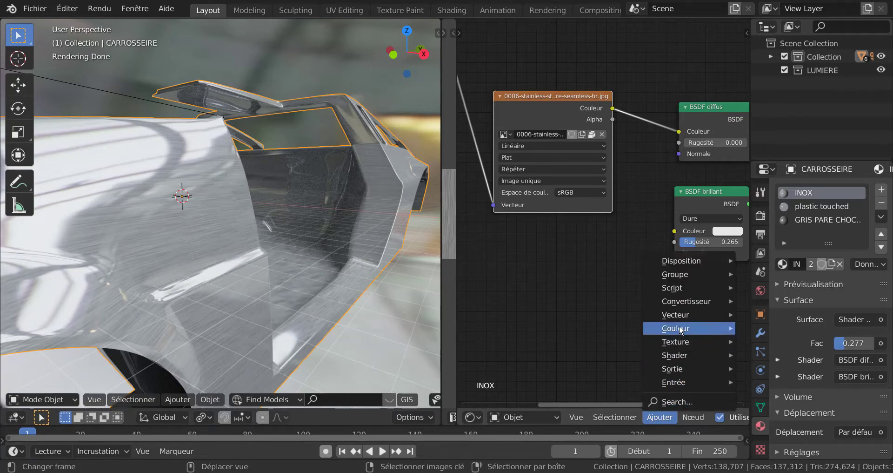
pyautogui.moveTo(680, 318)
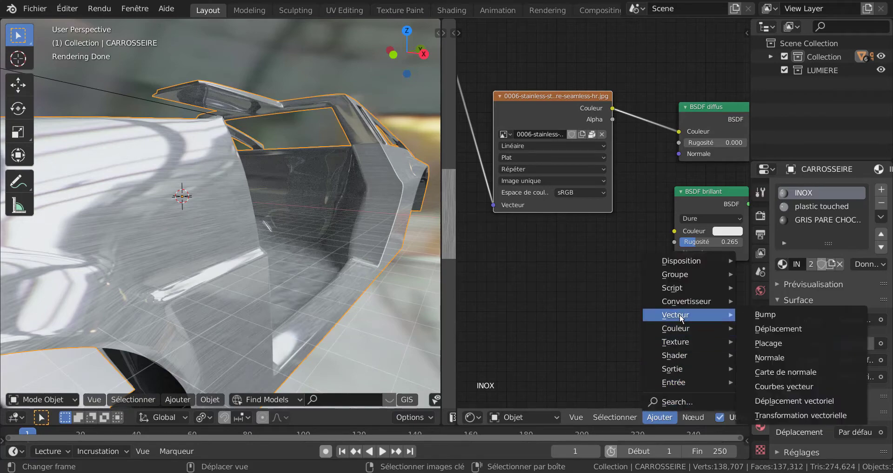
pyautogui.click(762, 313)
pyautogui.click(617, 285)
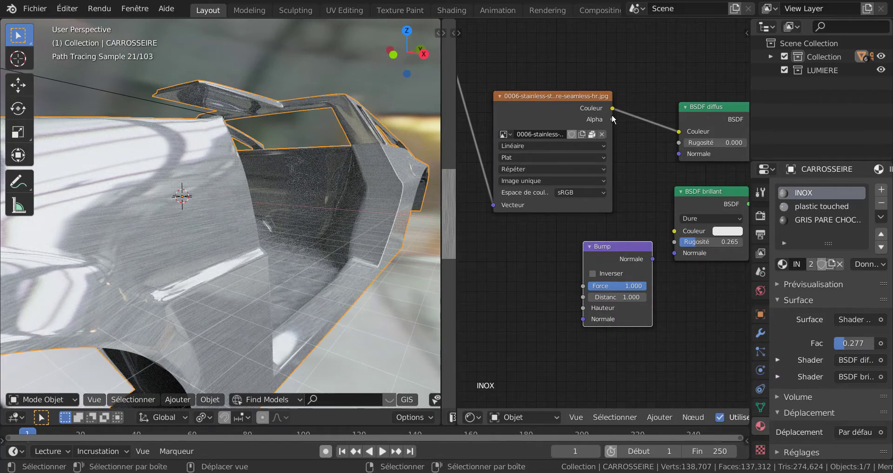
# Connect the image texture's colour to the Bump node's height (Hauteur) and its normal output to the glossy BSDF's normal.
pyautogui.moveTo(613, 108)
pyautogui.mouseDown()
pyautogui.moveTo(631, 97)
pyautogui.moveTo(654, 116)
pyautogui.moveTo(587, 252)
pyautogui.moveTo(583, 309)
pyautogui.mouseUp()
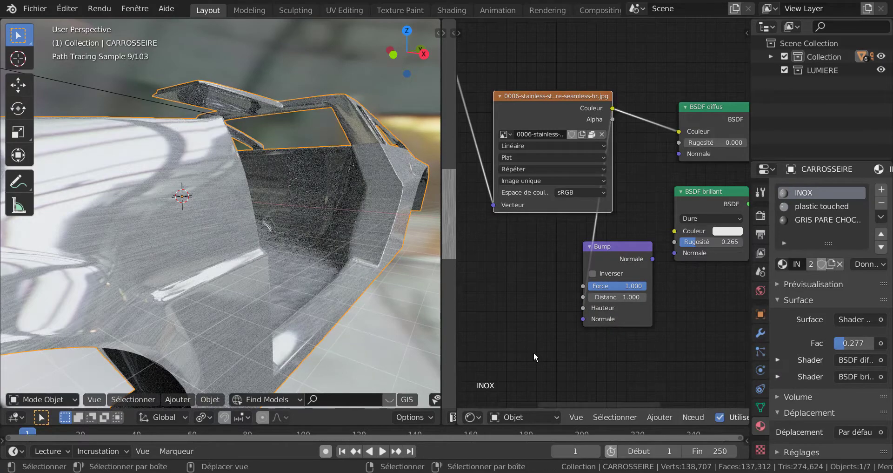
pyautogui.moveTo(653, 258); pyautogui.dragTo(675, 253)
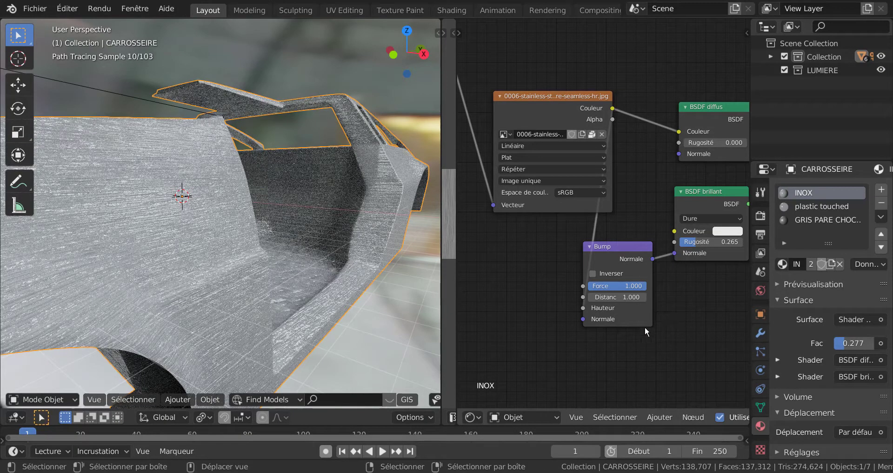
pyautogui.scroll(-5, 277, 331)
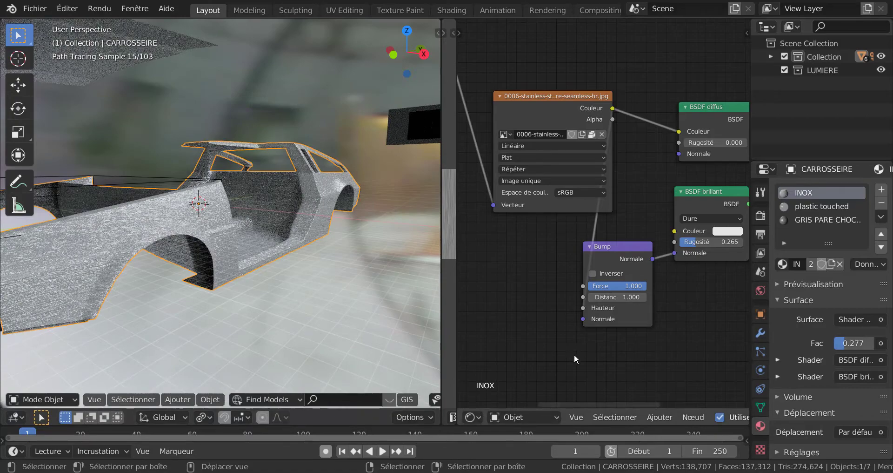
# Set the Bump node's strength (Force) to 0.069 and test-render the body from the camera view.
pyautogui.scroll(3, 597, 361)
pyautogui.moveTo(642, 322)
pyautogui.mouseDown()
pyautogui.moveTo(588, 319)
pyautogui.moveTo(564, 337)
pyautogui.mouseUp()
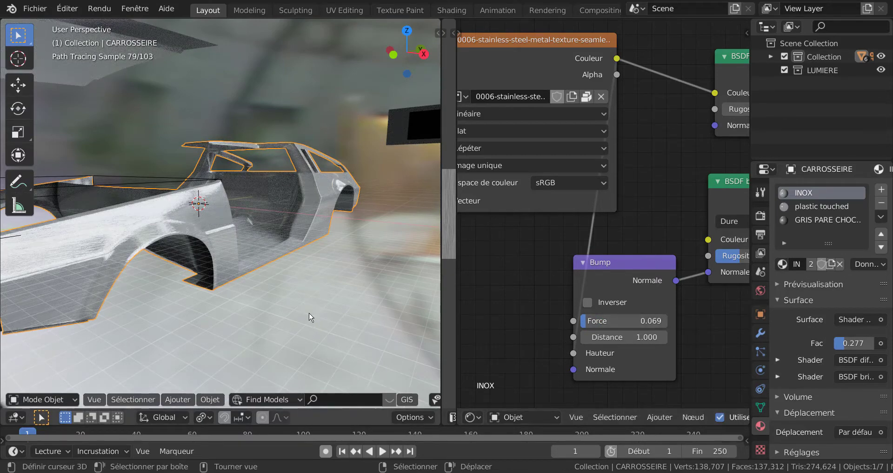
pyautogui.press('KP_0')
pyautogui.scroll(3, 312, 317)
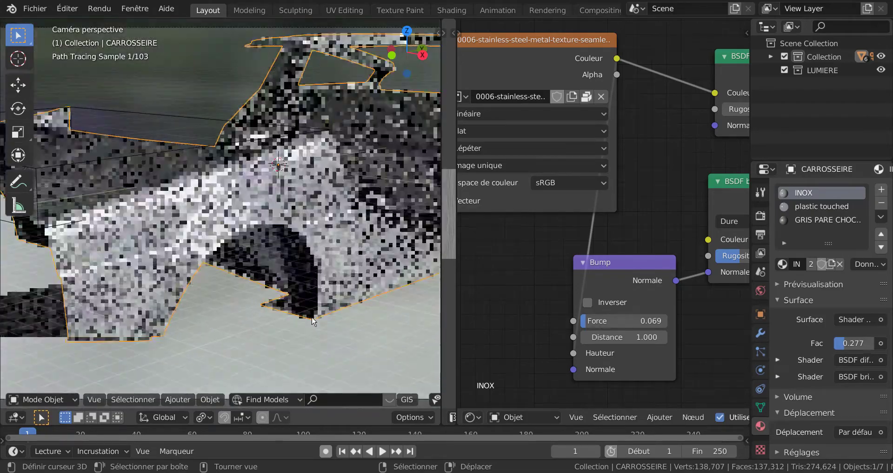
pyautogui.press('F12')
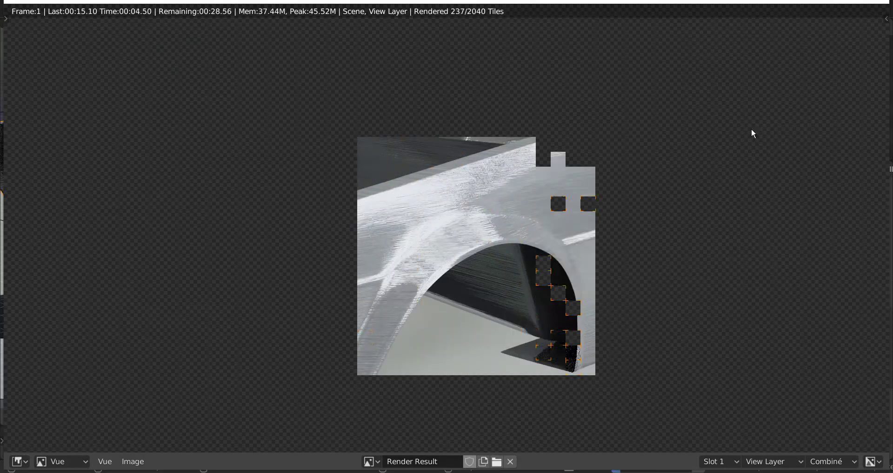
pyautogui.click(881, 3)
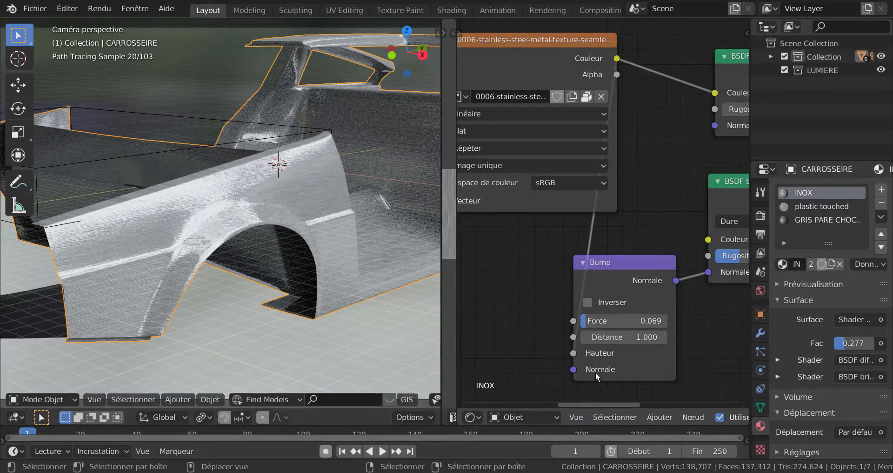
# Lower the Bump node's strength (Force) to 0.023 and render the camera view again to check the grain.
pyautogui.scroll(2, 595, 372)
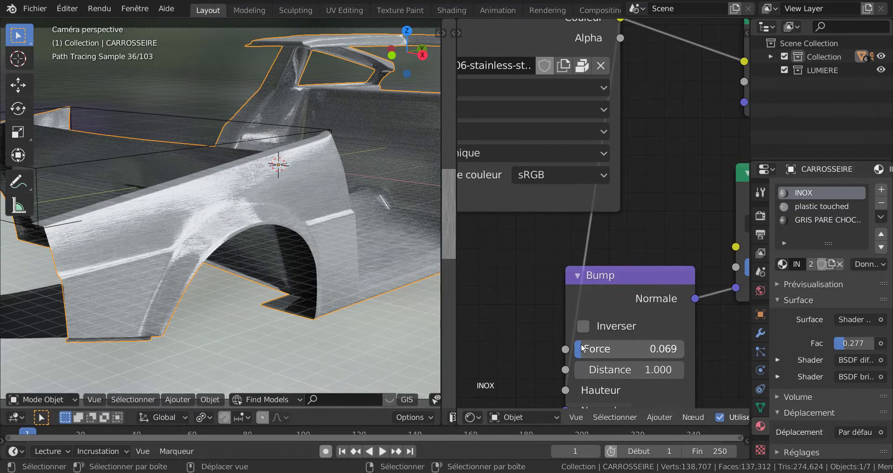
pyautogui.moveTo(583, 349); pyautogui.dragTo(572, 358)
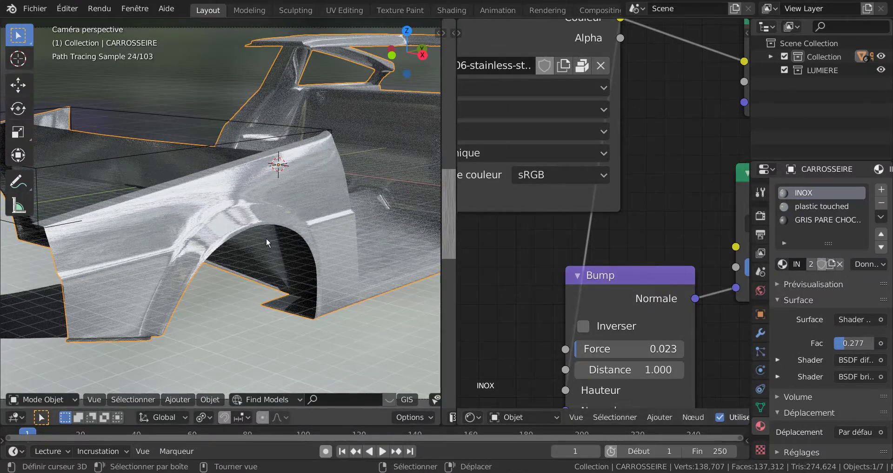
pyautogui.press('F12')
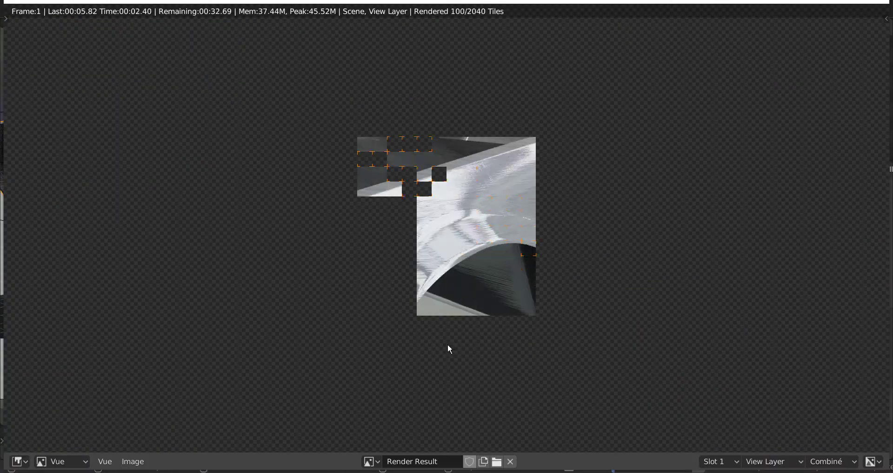
pyautogui.scroll(-1, 449, 349)
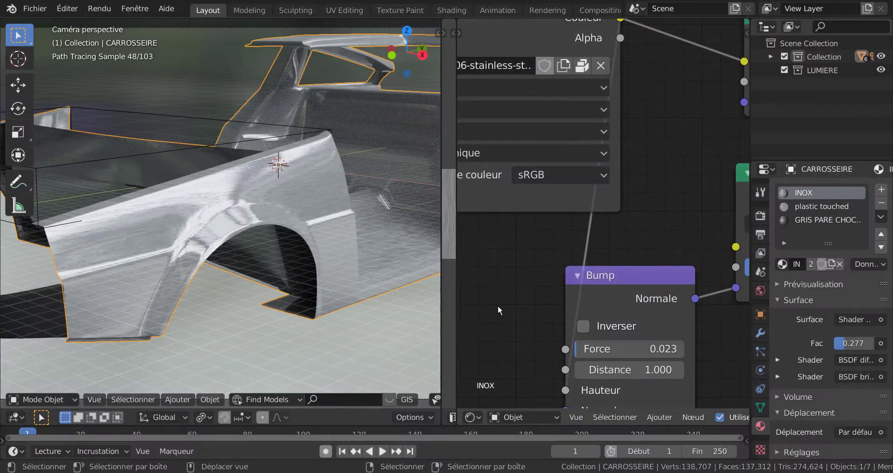
# Set the Value node that drives the mapping scale to 15 and test-render the camera view.
pyautogui.moveTo(498, 305); pyautogui.dragTo(684, 314, button='middle')
pyautogui.moveTo(608, 291); pyautogui.dragTo(707, 254, button='middle')
pyautogui.click(621, 256)
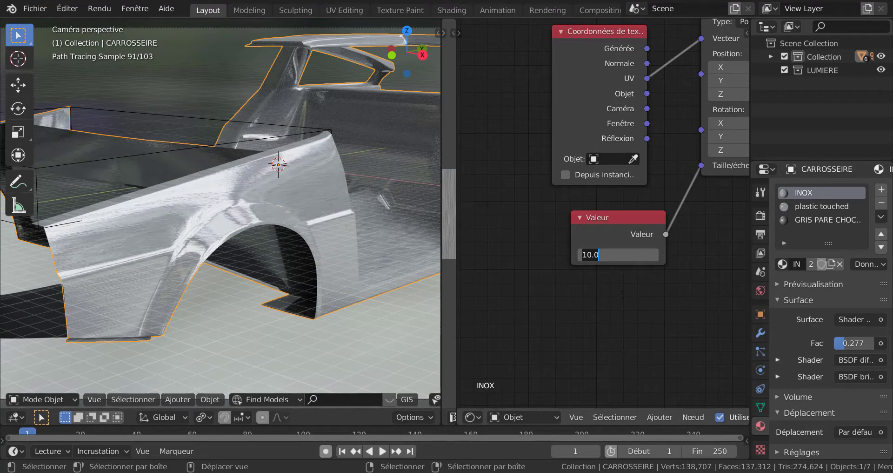
pyautogui.press('Return')
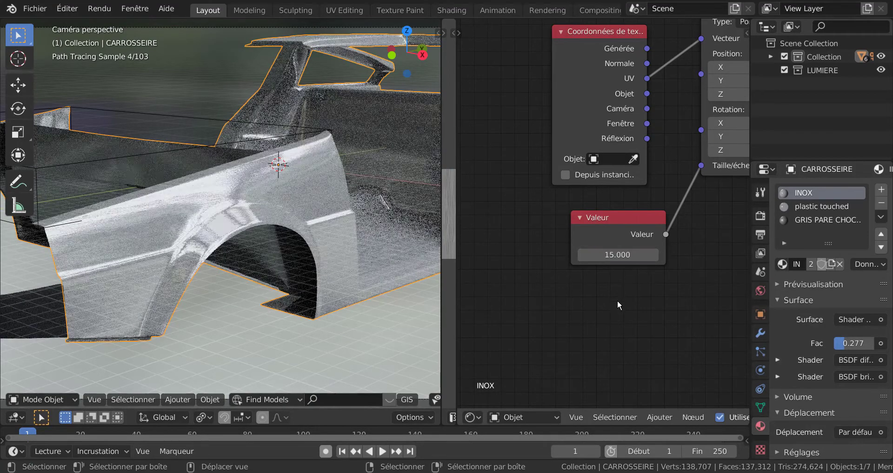
pyautogui.press('F12')
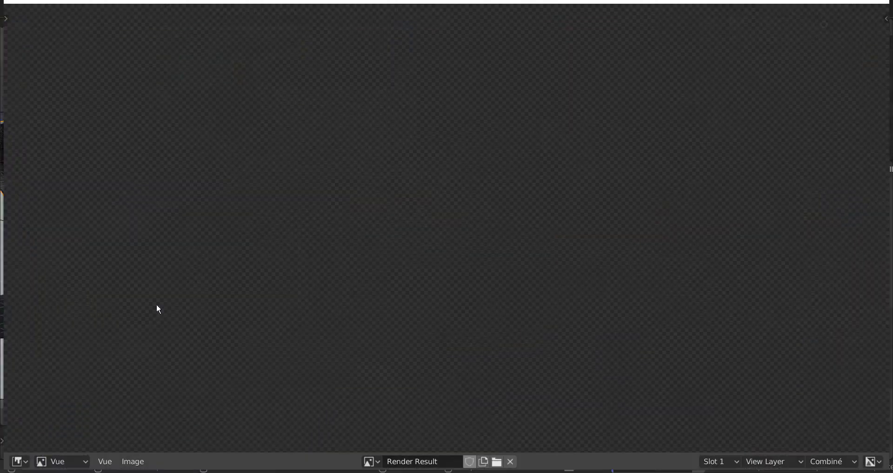
pyautogui.scroll(2, 276, 359)
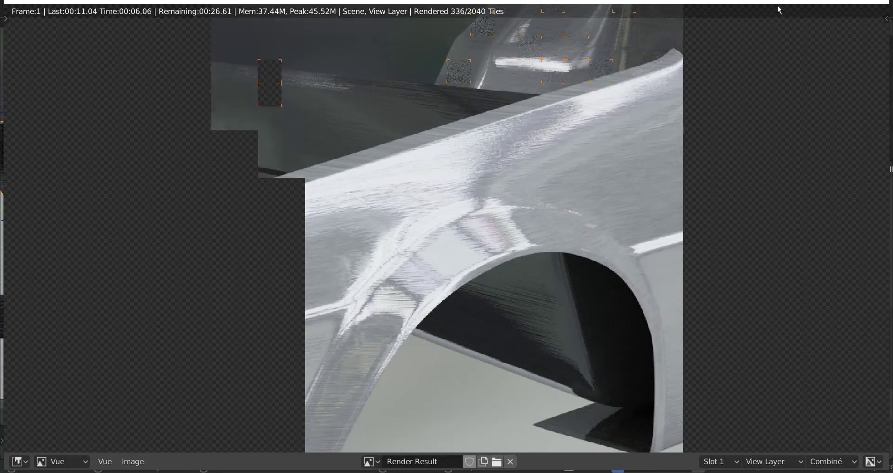
pyautogui.click(885, 1)
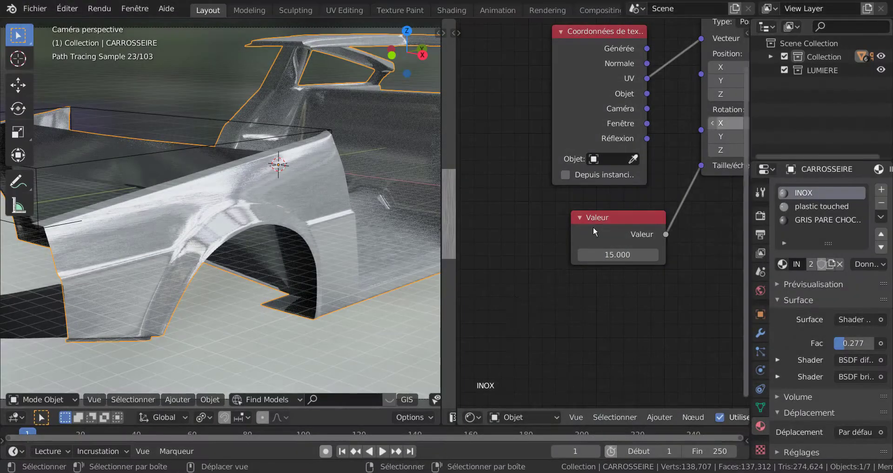
# Review the diffuse, glossy and mix shader nodes and move the Bump node slightly away from the glossy BSDF.
pyautogui.scroll(-3, 615, 326)
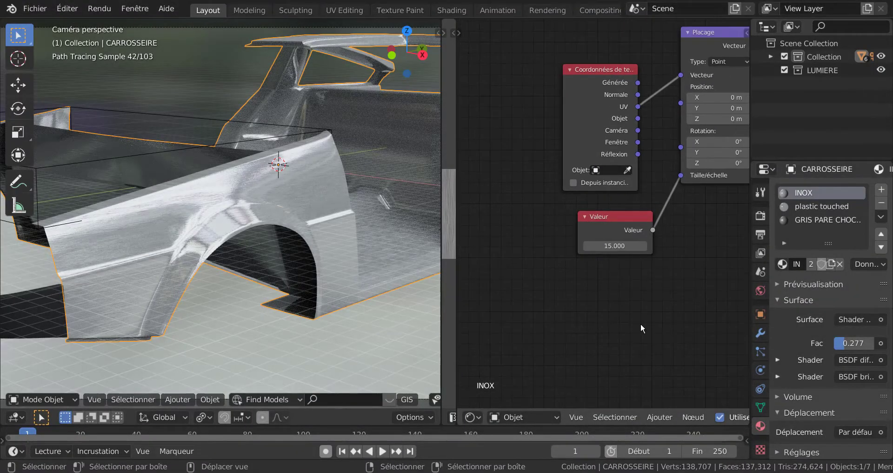
pyautogui.moveTo(637, 323); pyautogui.dragTo(536, 326, button='middle')
pyautogui.moveTo(672, 310); pyautogui.dragTo(441, 287, button='middle')
pyautogui.moveTo(632, 282); pyautogui.dragTo(572, 293, button='middle')
pyautogui.scroll(1, 572, 293)
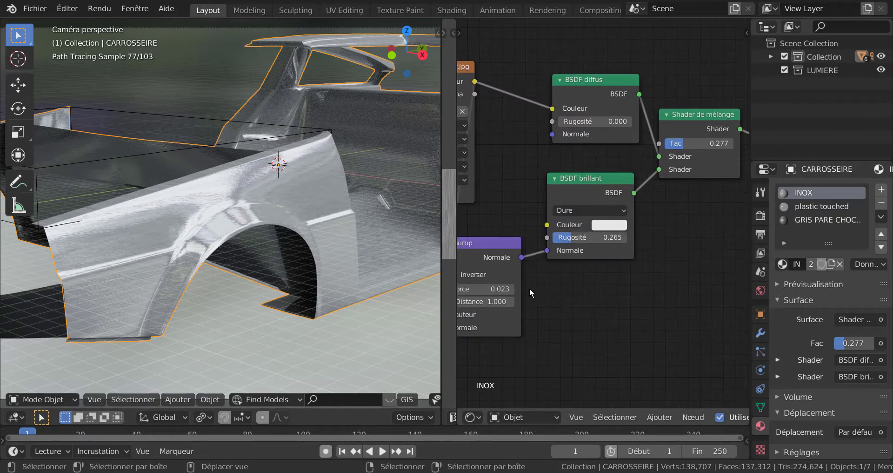
pyautogui.scroll(3, 634, 245)
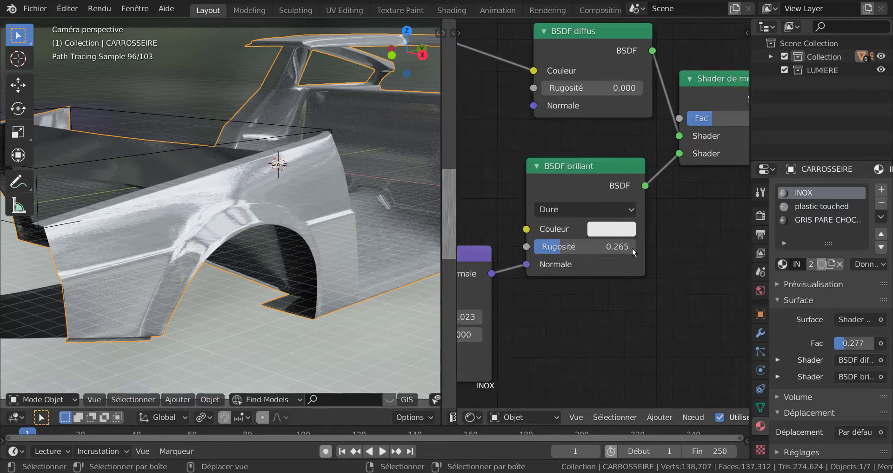
pyautogui.scroll(-5, 615, 125)
pyautogui.scroll(-1, 611, 135)
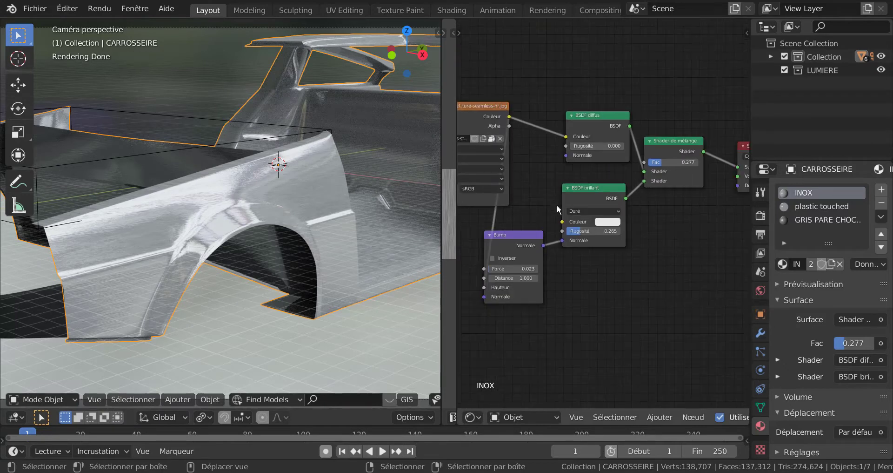
pyautogui.moveTo(516, 239)
pyautogui.mouseDown()
pyautogui.moveTo(541, 261)
pyautogui.moveTo(505, 235)
pyautogui.mouseUp()
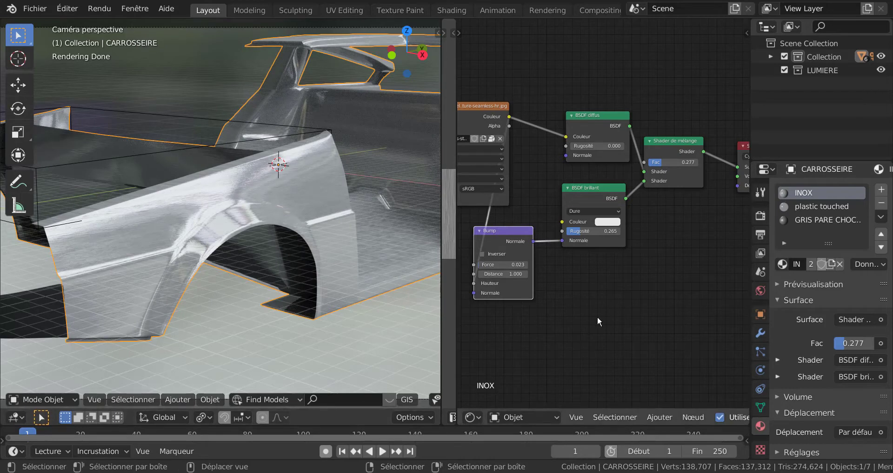
# Disconnect the glossy BSDF from the Bump and mix nodes and move it aside, then unlink and delete the diffuse BSDF.
pyautogui.scroll(2, 640, 306)
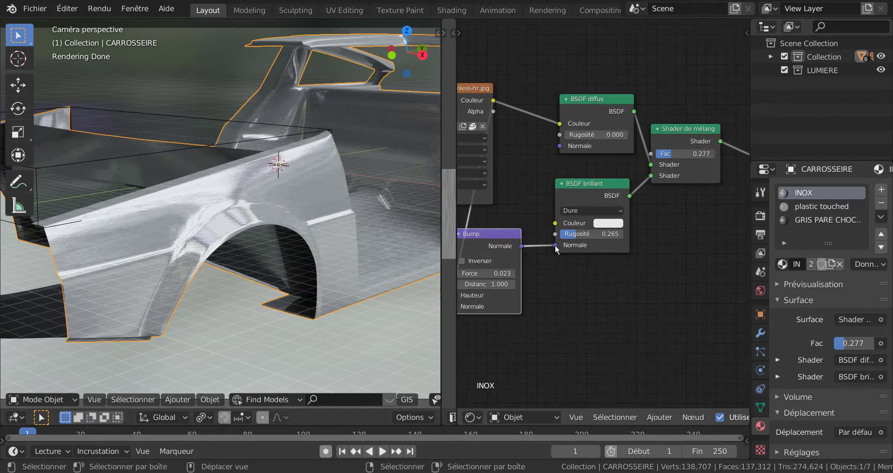
pyautogui.moveTo(556, 245); pyautogui.dragTo(558, 262)
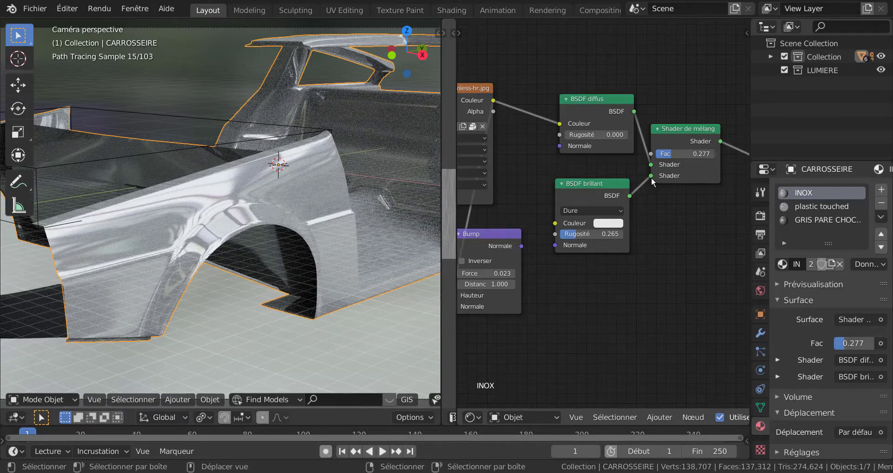
pyautogui.moveTo(652, 176); pyautogui.dragTo(705, 248)
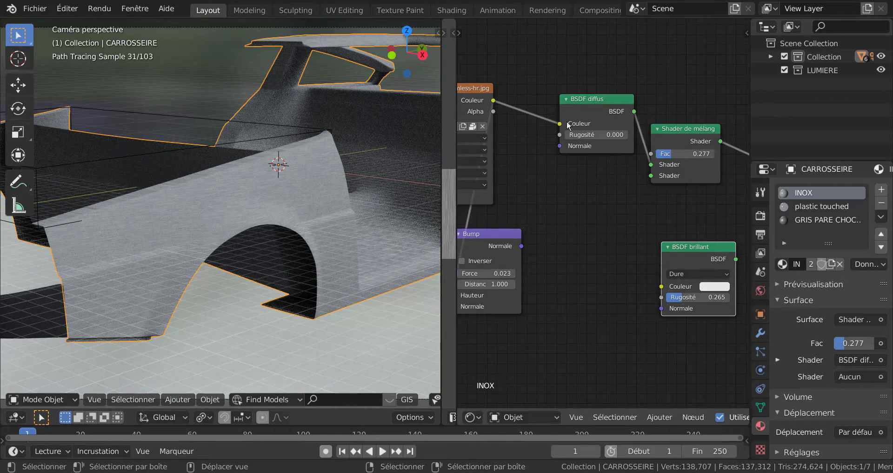
pyautogui.moveTo(560, 125); pyautogui.dragTo(632, 185)
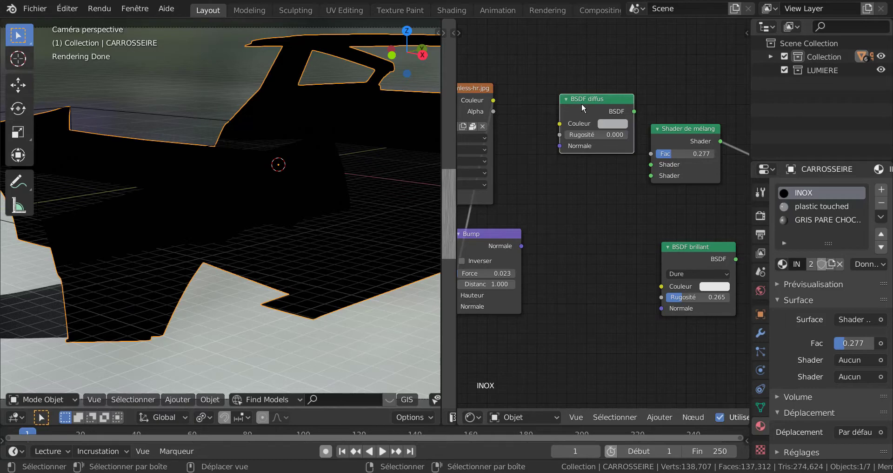
pyautogui.press('x')
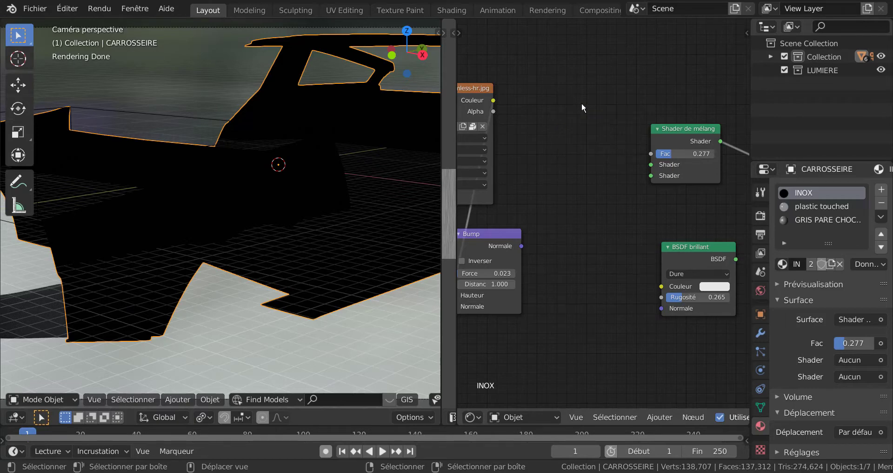
# Add a Principled BSDF (BSDF guidé) node and place it between the stainless-steel image texture and the mix shader.
pyautogui.click(660, 417)
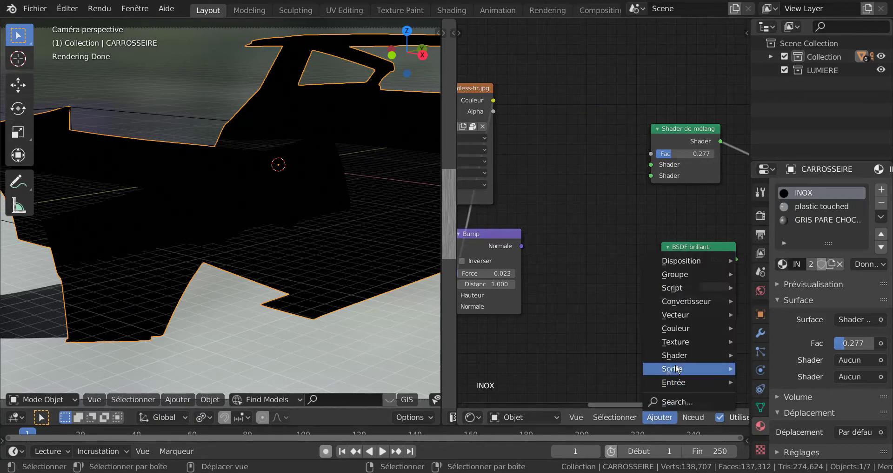
pyautogui.moveTo(676, 357)
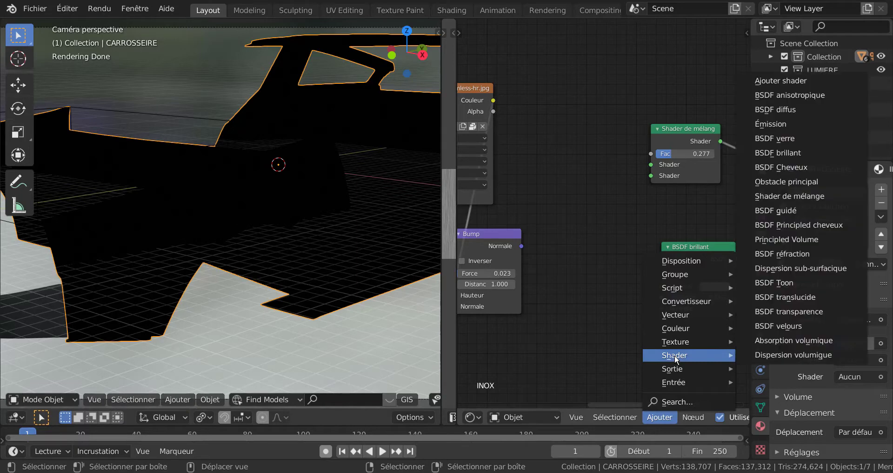
pyautogui.click(783, 208)
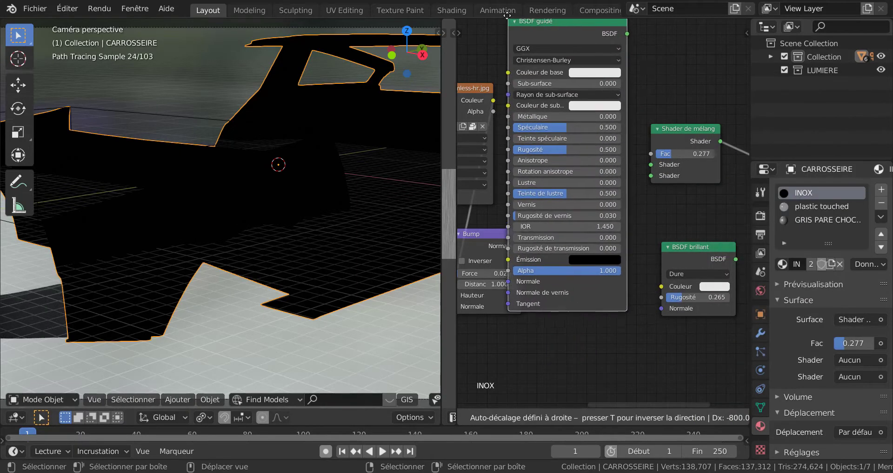
pyautogui.click(610, 310)
pyautogui.scroll(-2, 610, 311)
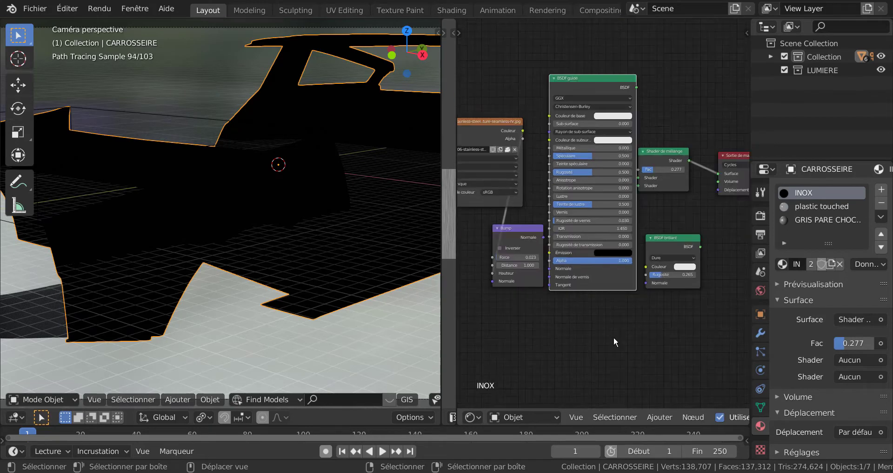
pyautogui.moveTo(613, 119); pyautogui.dragTo(602, 71)
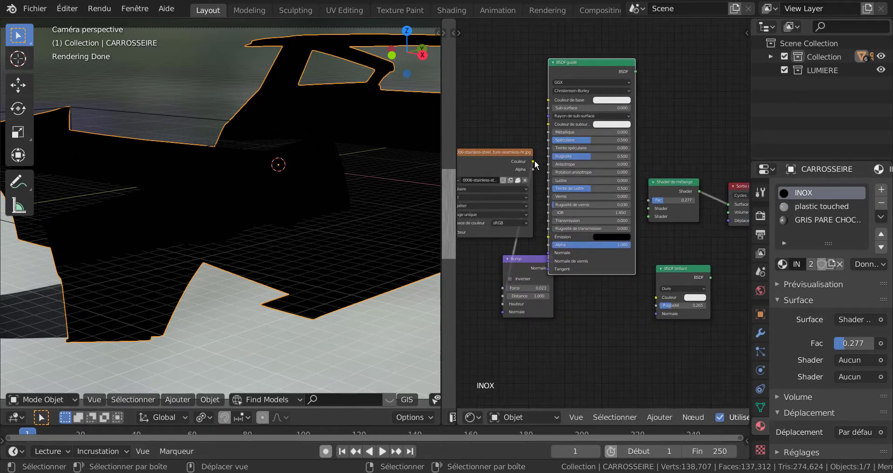
# Link the image's colour to the Principled BSDF's base colour, and connect the Principled and glossy BSDFs to the mix shader's first and second inputs.
pyautogui.moveTo(531, 161); pyautogui.dragTo(533, 137)
pyautogui.moveTo(547, 104); pyautogui.dragTo(546, 107)
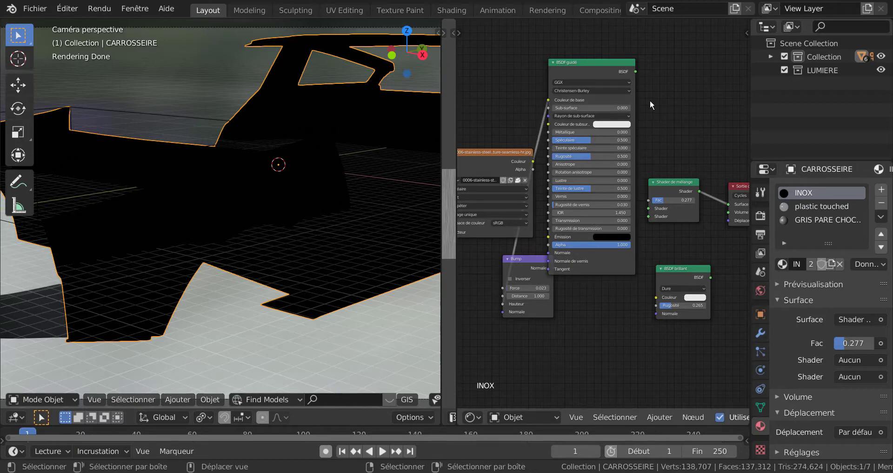
pyautogui.moveTo(636, 72); pyautogui.dragTo(652, 173)
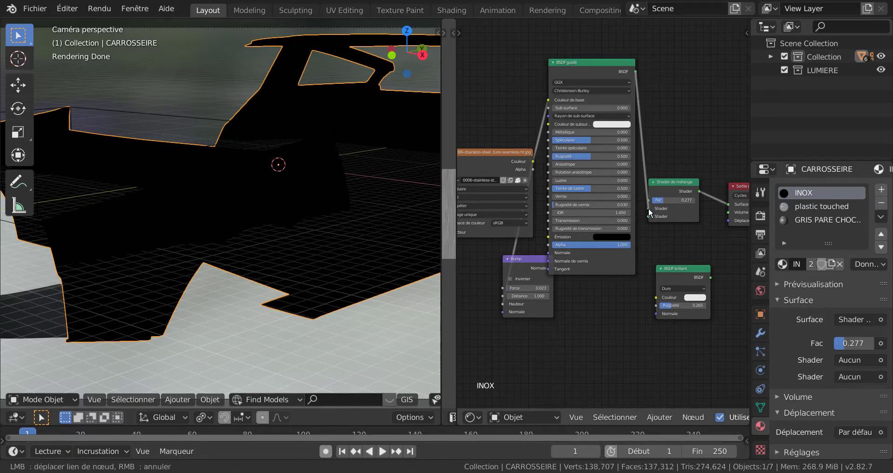
pyautogui.moveTo(650, 213); pyautogui.dragTo(650, 208)
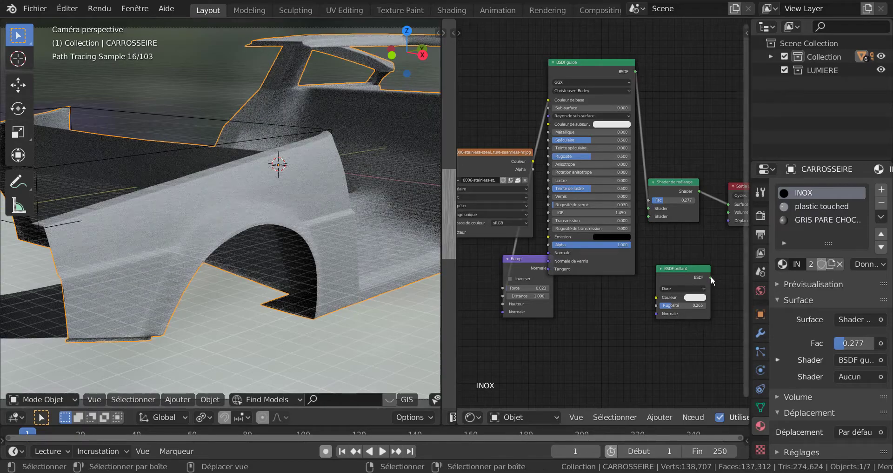
pyautogui.moveTo(711, 278); pyautogui.dragTo(646, 215)
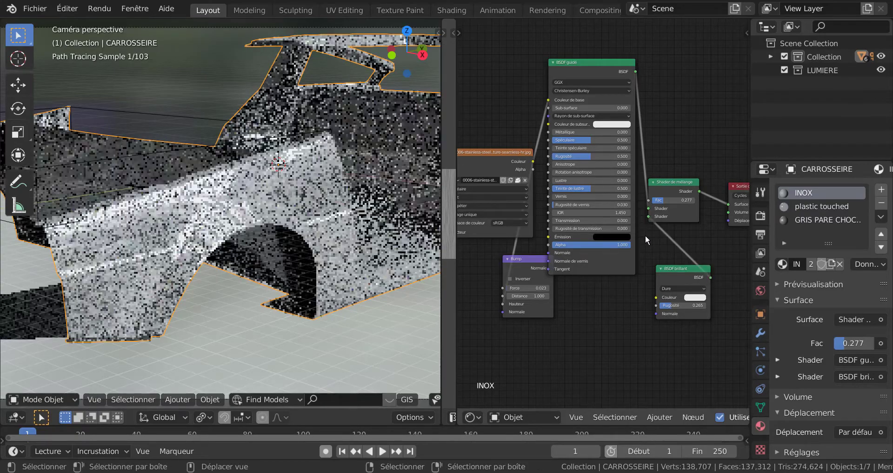
pyautogui.moveTo(638, 294); pyautogui.dragTo(652, 314, button='middle')
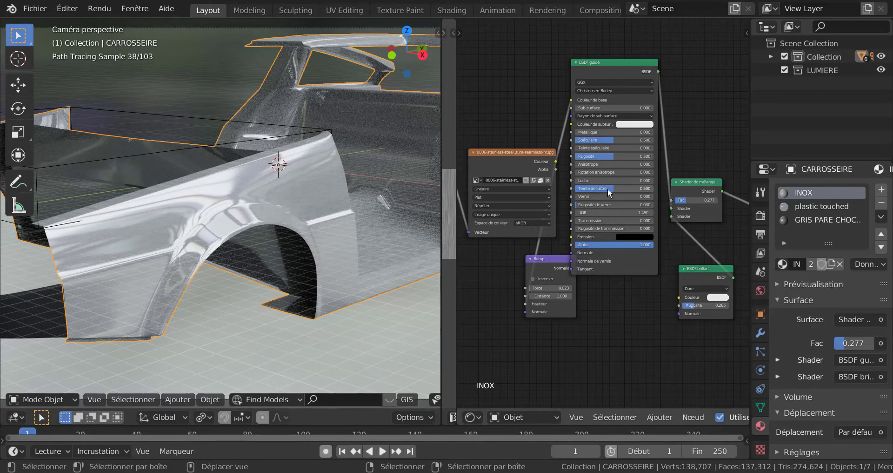
# Set the Principled BSDF's sheen tint (Teinte de lustre) to 0.000 and move the overlapping Bump node clear of it.
pyautogui.moveTo(610, 193); pyautogui.dragTo(563, 205)
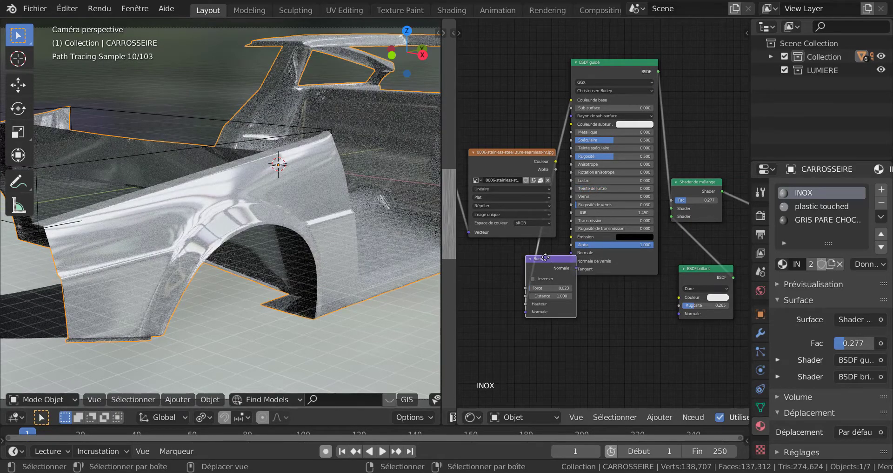
pyautogui.moveTo(546, 257); pyautogui.dragTo(510, 266)
pyautogui.scroll(2, 627, 228)
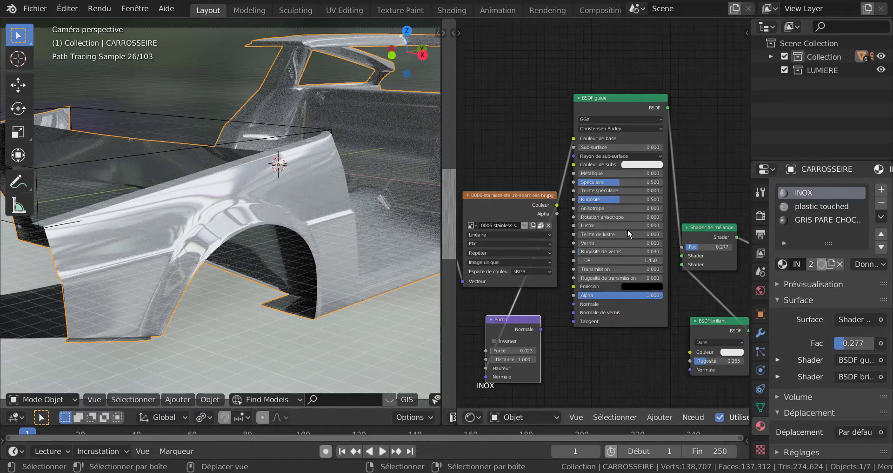
# Set the Principled BSDF's metallic to 1.000, roughness to 0.295 and specular to 0.364.
pyautogui.scroll(3, 628, 228)
pyautogui.moveTo(577, 149); pyautogui.dragTo(700, 151)
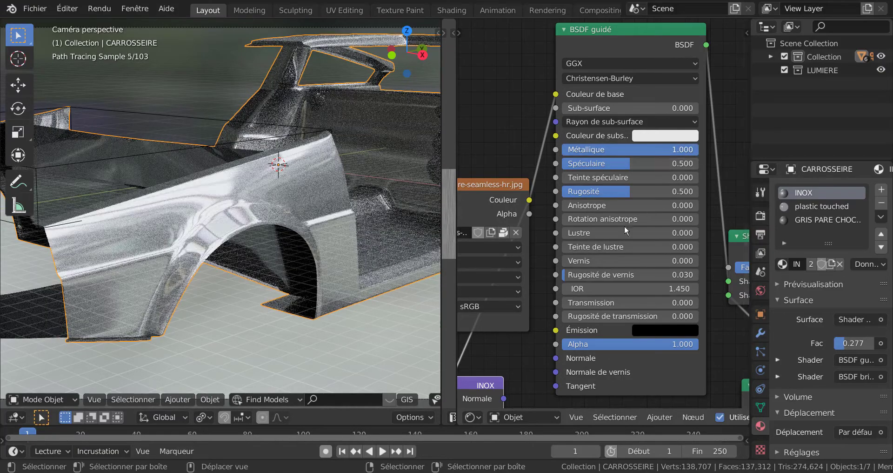
pyautogui.moveTo(624, 188); pyautogui.dragTo(590, 193)
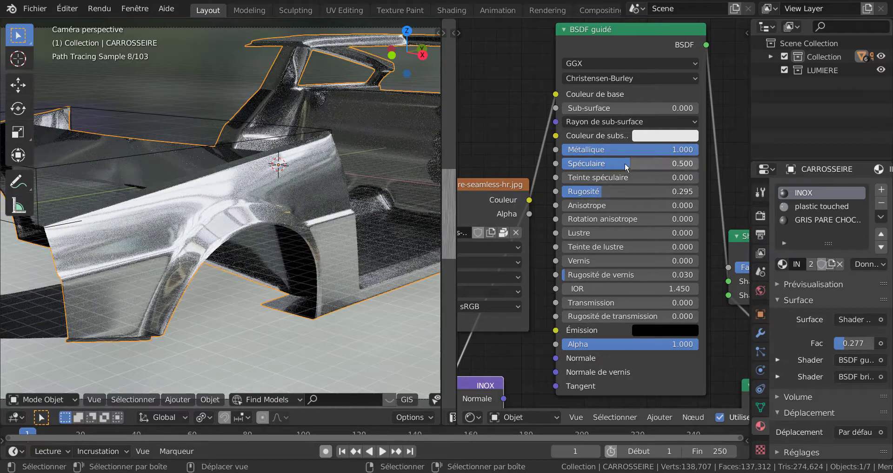
pyautogui.moveTo(624, 163); pyautogui.dragTo(599, 171)
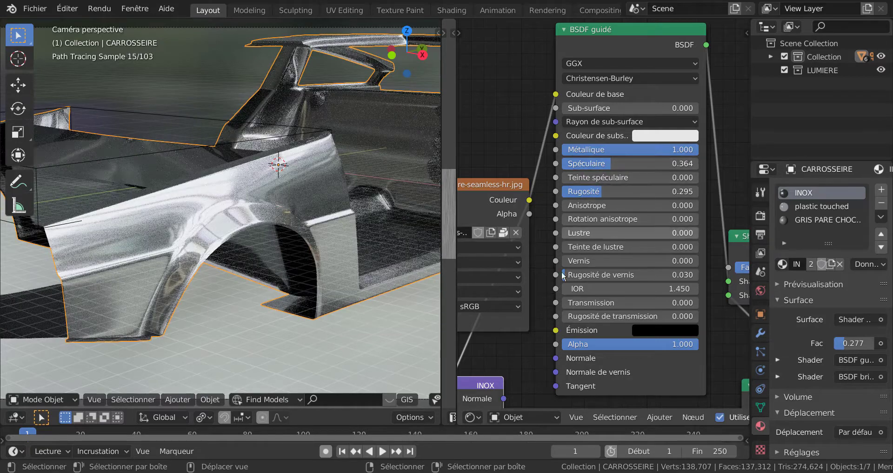
# Move the glossy BSDF (BSDF brillant) closer to the mix shader and set its distribution to Beckmann.
pyautogui.scroll(-2, 485, 129)
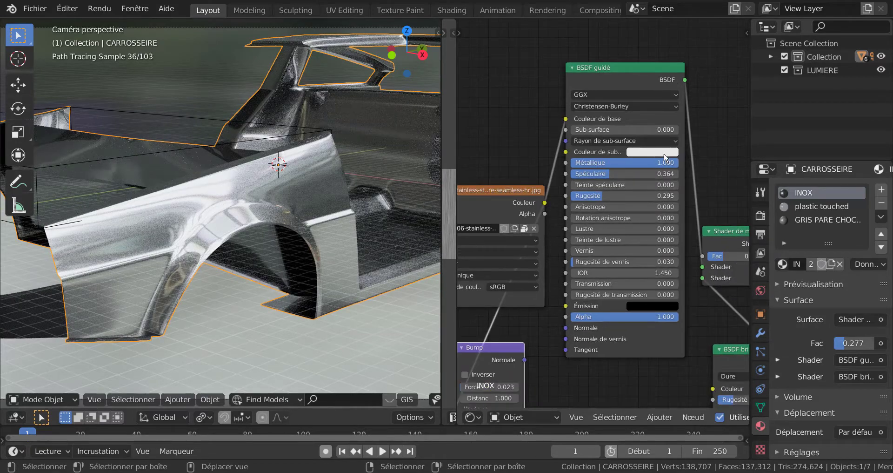
pyautogui.scroll(-1, 637, 353)
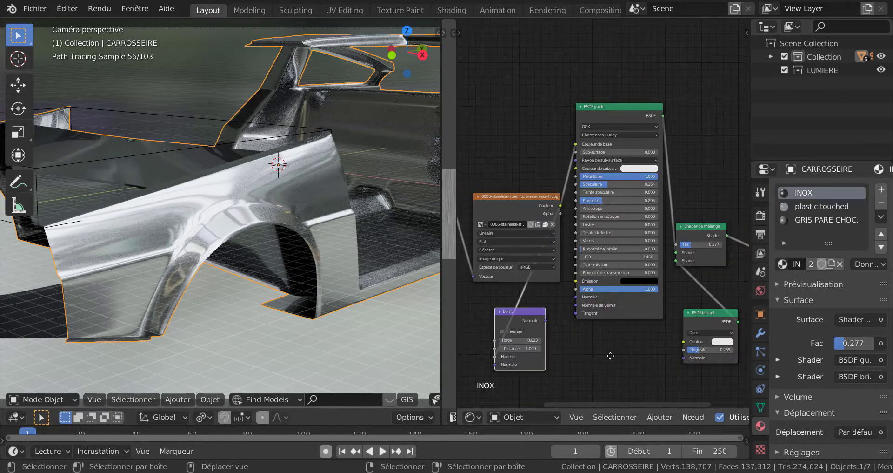
pyautogui.moveTo(609, 352); pyautogui.dragTo(570, 315, button='middle')
pyautogui.moveTo(674, 275); pyautogui.dragTo(665, 254)
pyautogui.scroll(2, 656, 297)
pyautogui.click(670, 308)
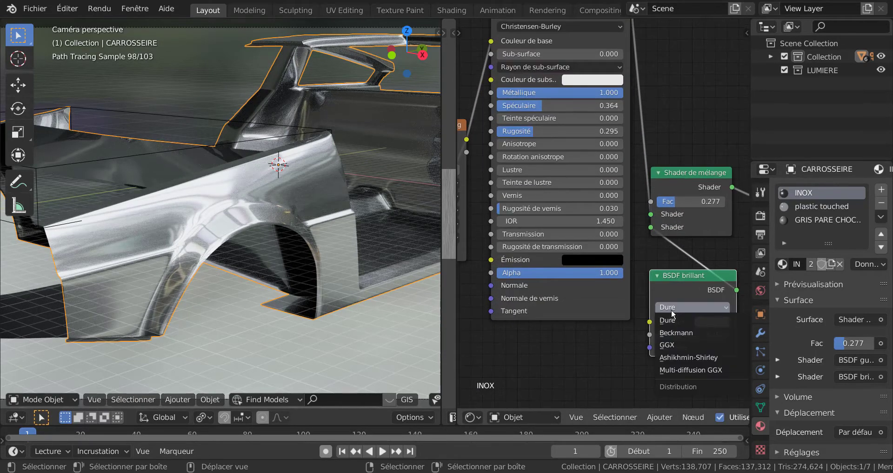
pyautogui.click(682, 333)
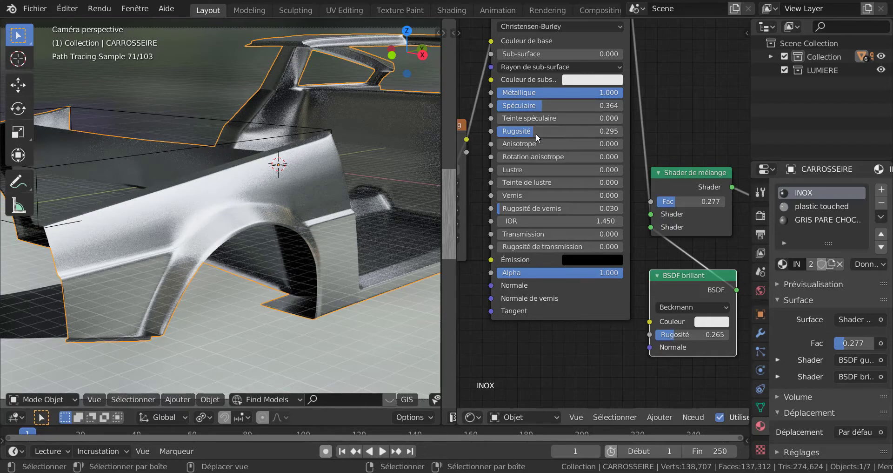
# Set the Principled BSDF's roughness to 0.128 and inspect the rendered body panel up close.
pyautogui.moveTo(528, 132); pyautogui.dragTo(505, 139)
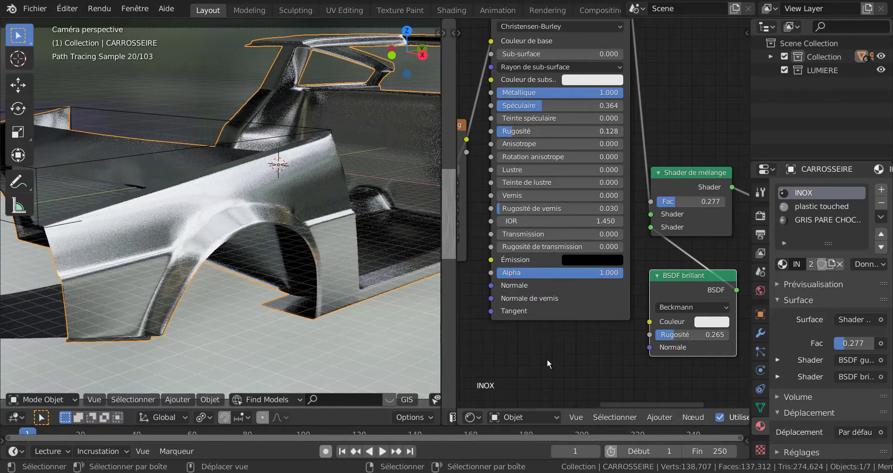
pyautogui.scroll(-6, 548, 360)
pyautogui.moveTo(573, 311); pyautogui.dragTo(654, 274, button='middle')
pyautogui.moveTo(312, 301); pyautogui.dragTo(292, 318, button='middle')
pyautogui.scroll(8, 298, 316)
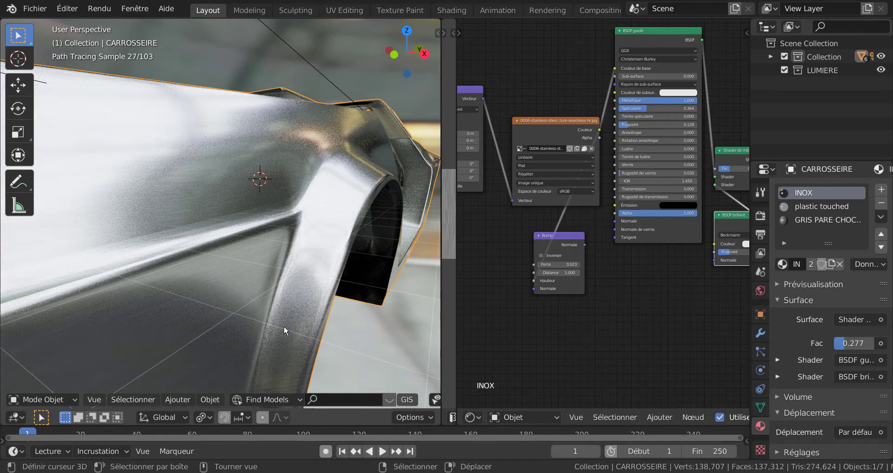
pyautogui.scroll(2, 183, 235)
pyautogui.scroll(-8, 361, 320)
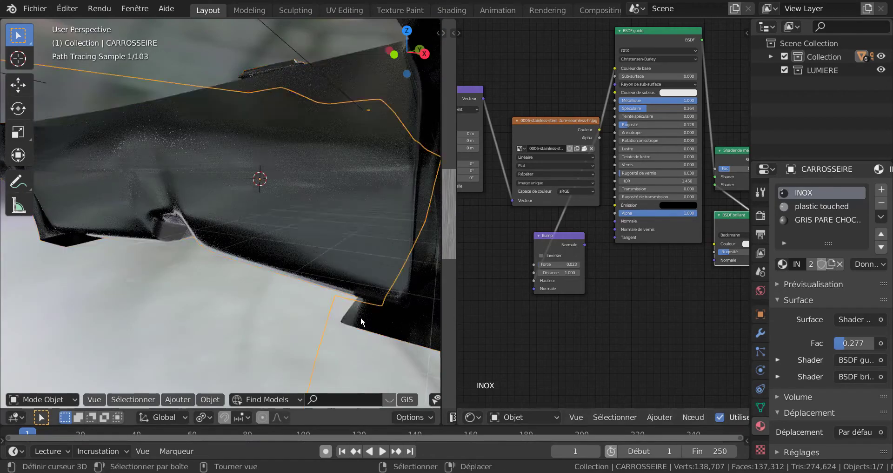
pyautogui.scroll(6, 361, 320)
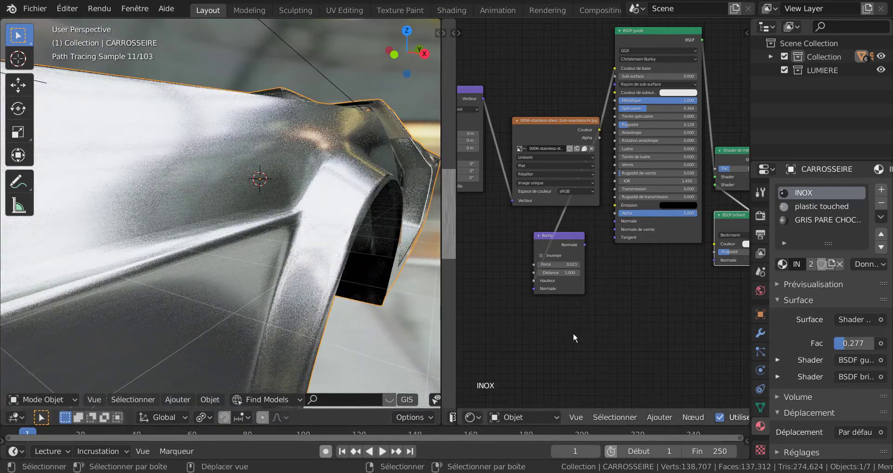
# Raise the Bump node's strength (Force) to 0.139.
pyautogui.scroll(3, 605, 321)
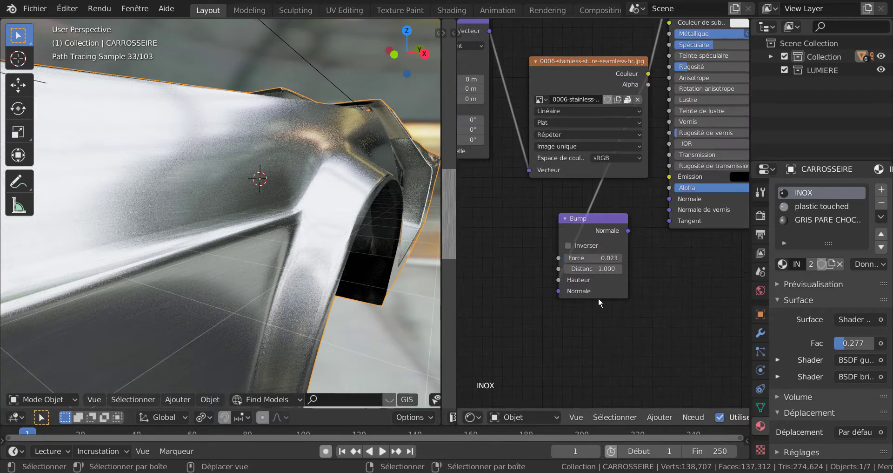
pyautogui.moveTo(570, 263)
pyautogui.mouseDown()
pyautogui.moveTo(595, 266)
pyautogui.moveTo(557, 269)
pyautogui.mouseUp()
pyautogui.scroll(-5, 684, 289)
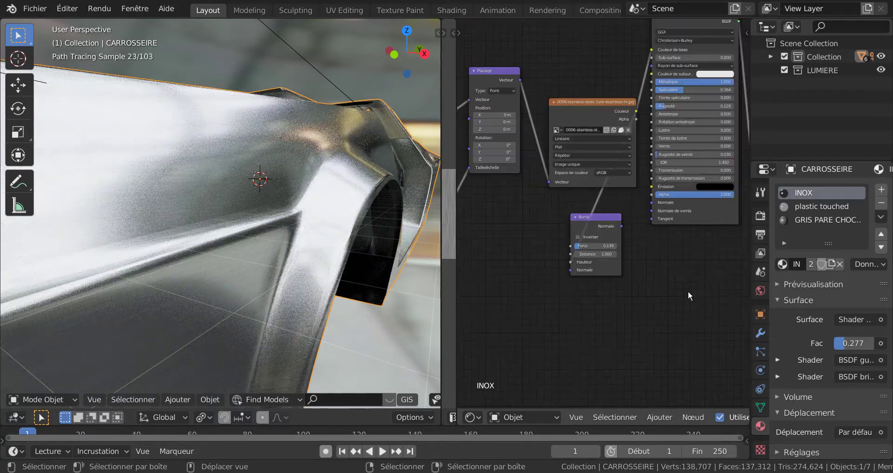
# Set the mix shader's Fac to 0.098 and reposition the mix shader and glossy BSDF nodes, checking the body's rendered surface.
pyautogui.moveTo(674, 296); pyautogui.dragTo(512, 319, button='middle')
pyautogui.scroll(3, 614, 211)
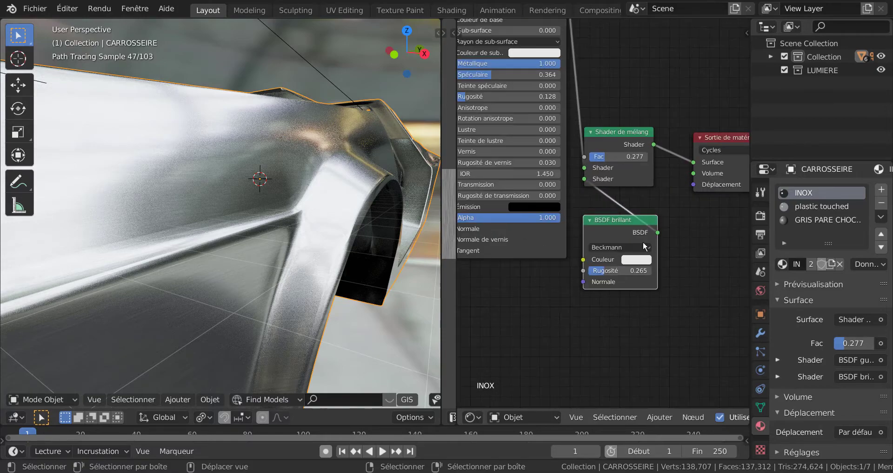
pyautogui.moveTo(629, 128); pyautogui.dragTo(627, 195)
pyautogui.scroll(-2, 623, 303)
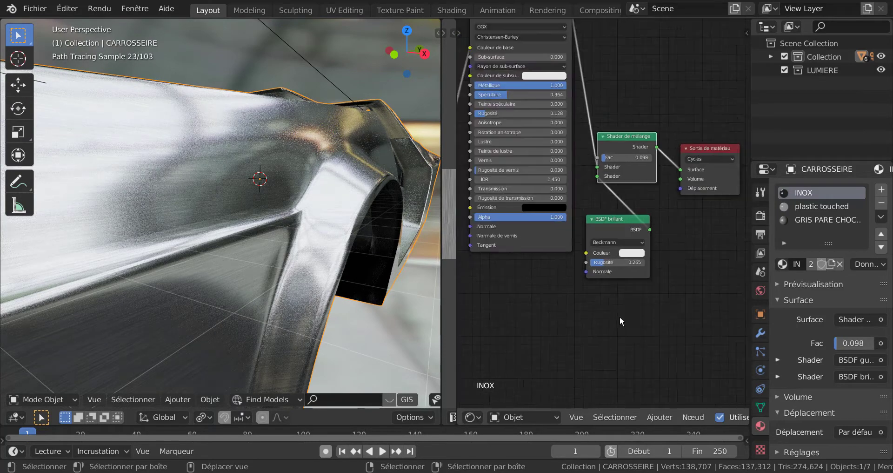
pyautogui.moveTo(616, 225); pyautogui.dragTo(619, 215)
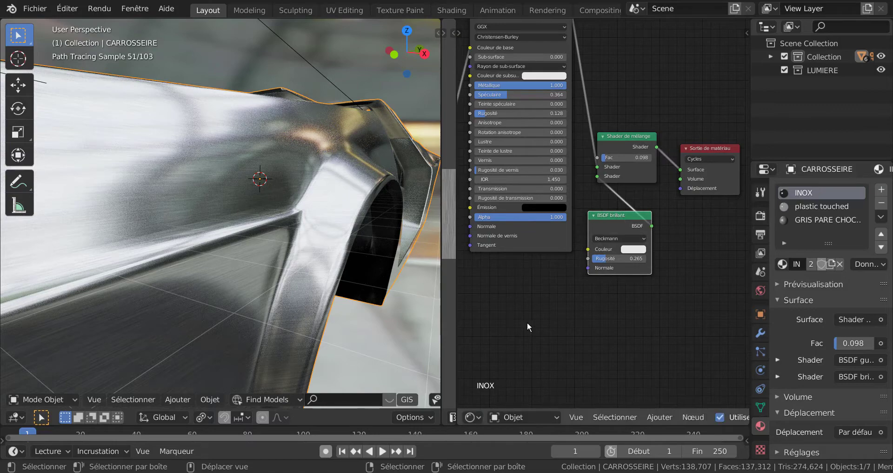
pyautogui.scroll(-6, 375, 320)
pyautogui.scroll(6, 356, 318)
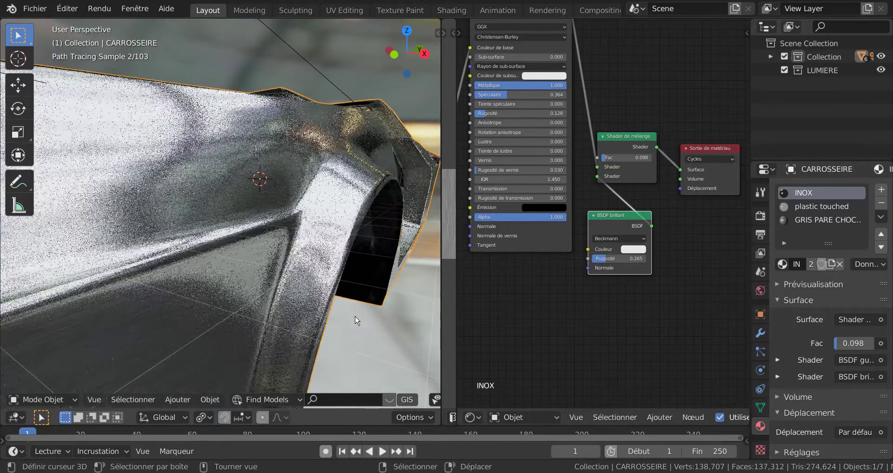
pyautogui.scroll(-2, 544, 307)
# Move the Bump node closer to the Principled BSDF, beneath the image texture node.
pyautogui.moveTo(596, 319); pyautogui.dragTo(649, 311, button='middle')
pyautogui.scroll(3, 575, 277)
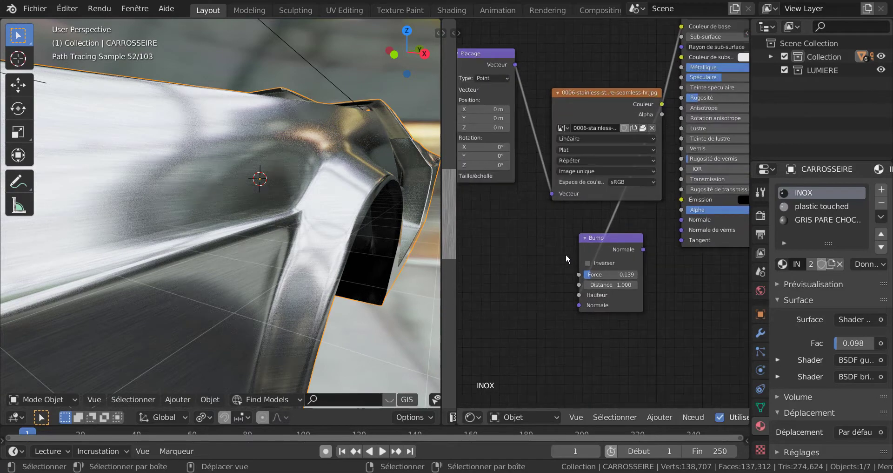
pyautogui.scroll(1, 589, 250)
pyautogui.moveTo(621, 236); pyautogui.dragTo(634, 220)
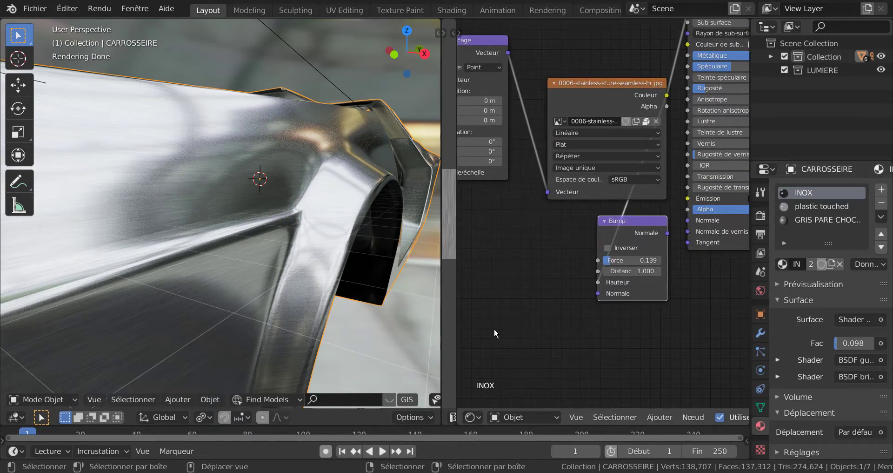
# Increase the Bump node's strength (Force) to 0.254.
pyautogui.scroll(-1, 517, 327)
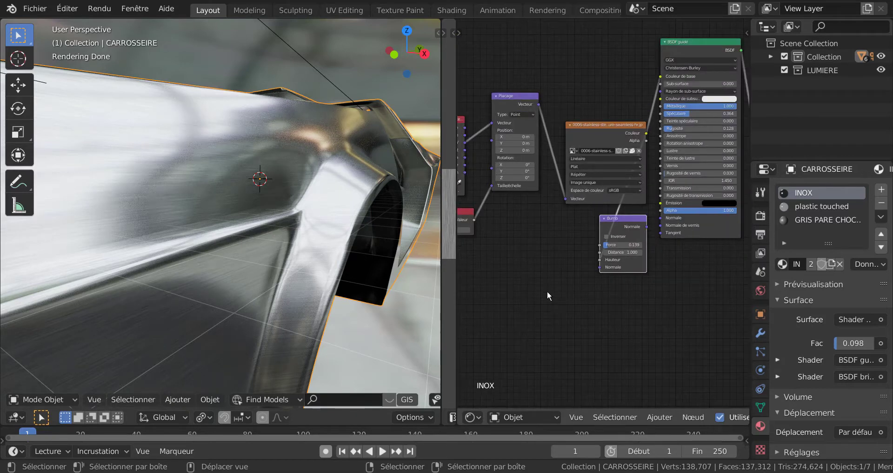
pyautogui.scroll(-1, 605, 275)
pyautogui.scroll(-2, 542, 320)
pyautogui.moveTo(580, 319); pyautogui.dragTo(553, 349, button='middle')
pyautogui.scroll(4, 630, 311)
pyautogui.moveTo(598, 332); pyautogui.dragTo(533, 261, button='middle')
pyautogui.scroll(3, 576, 337)
pyautogui.scroll(1, 520, 282)
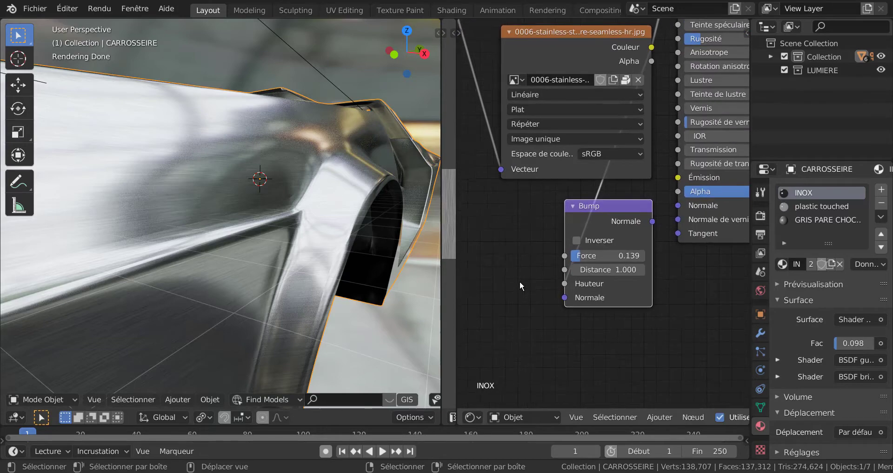
pyautogui.scroll(2, 546, 328)
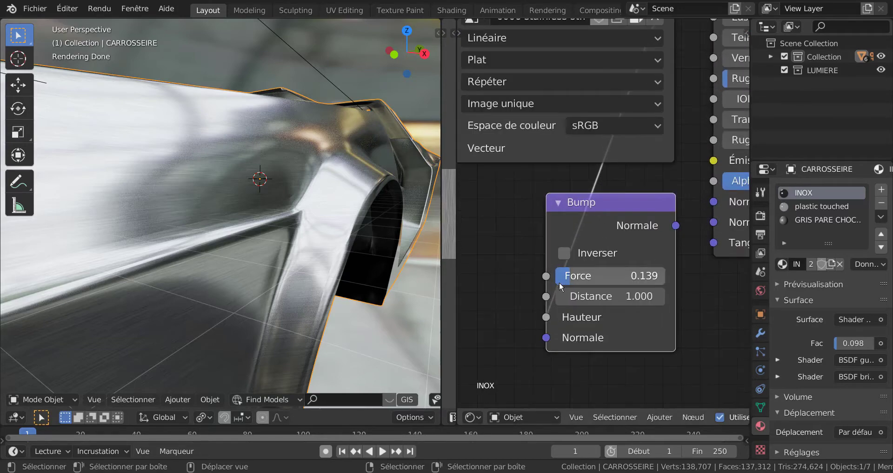
pyautogui.moveTo(568, 278)
pyautogui.mouseDown()
pyautogui.moveTo(650, 278)
pyautogui.moveTo(569, 279)
pyautogui.moveTo(589, 282)
pyautogui.mouseUp()
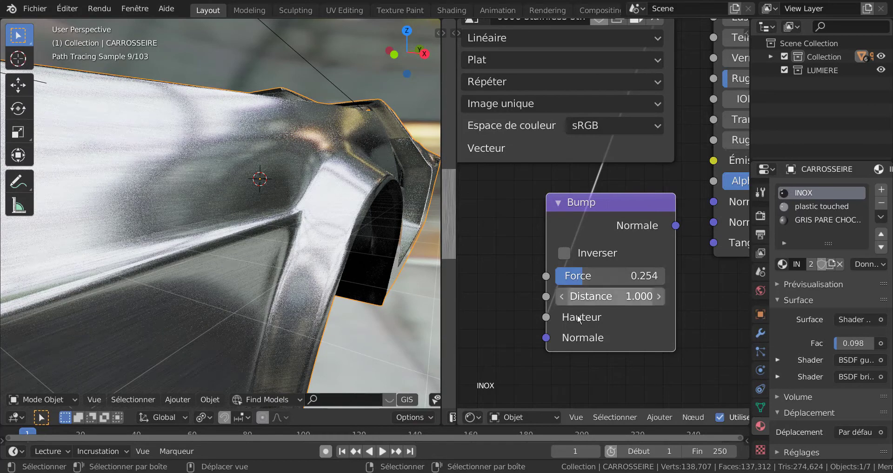
# Set the Value node feeding the Mapping node's scale to 10.
pyautogui.scroll(-2, 605, 321)
pyautogui.moveTo(634, 324); pyautogui.dragTo(579, 335, button='middle')
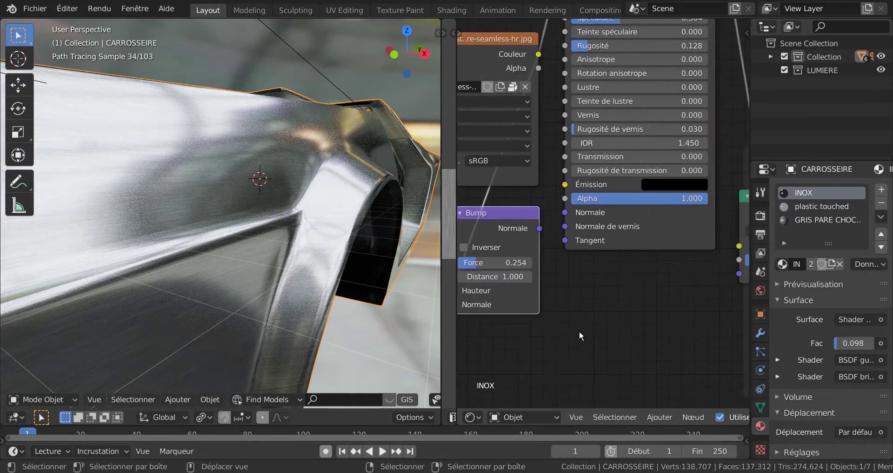
pyautogui.moveTo(673, 324); pyautogui.dragTo(703, 323, button='middle')
pyautogui.scroll(3, 592, 317)
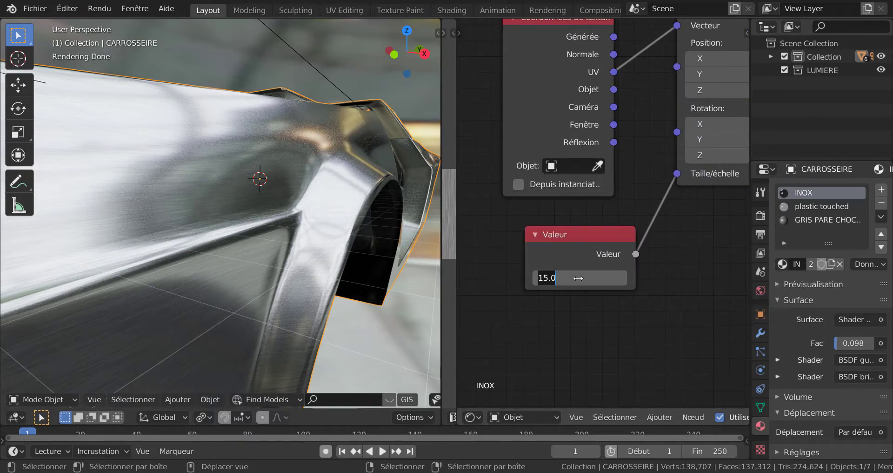
pyautogui.press('Return')
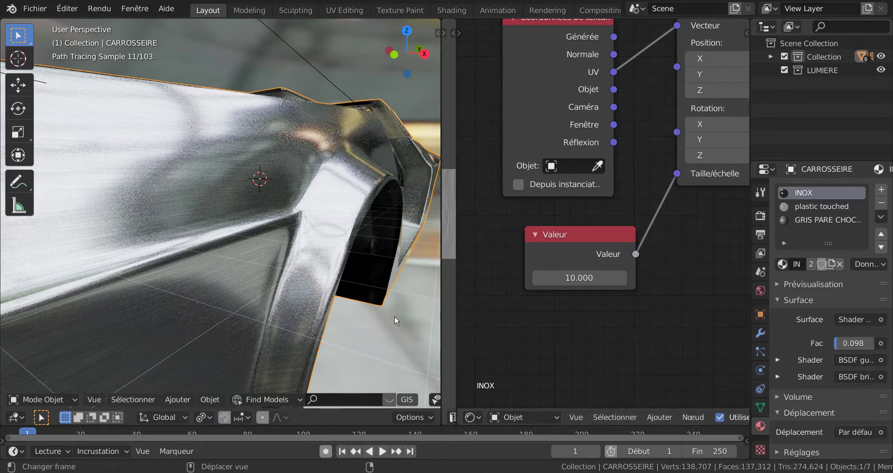
pyautogui.scroll(-4, 656, 313)
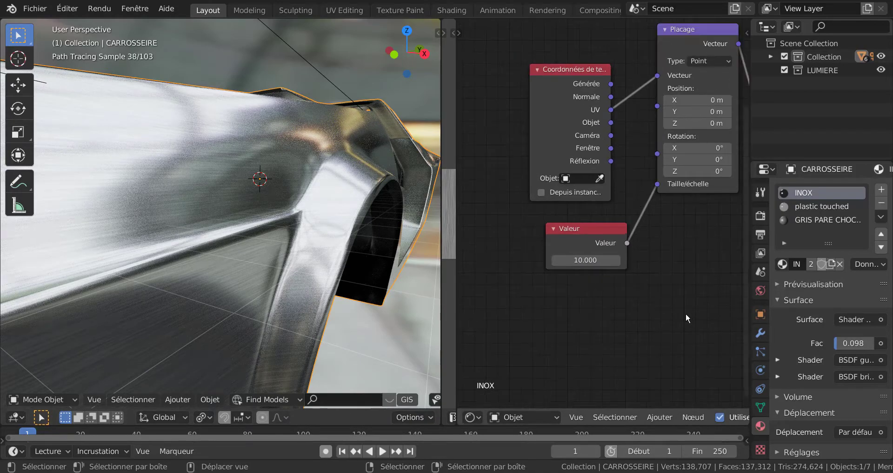
# Increase the Bump node's strength (Force) to 0.561.
pyautogui.moveTo(685, 312); pyautogui.dragTo(538, 301, button='middle')
pyautogui.moveTo(628, 290); pyautogui.dragTo(496, 287, button='middle')
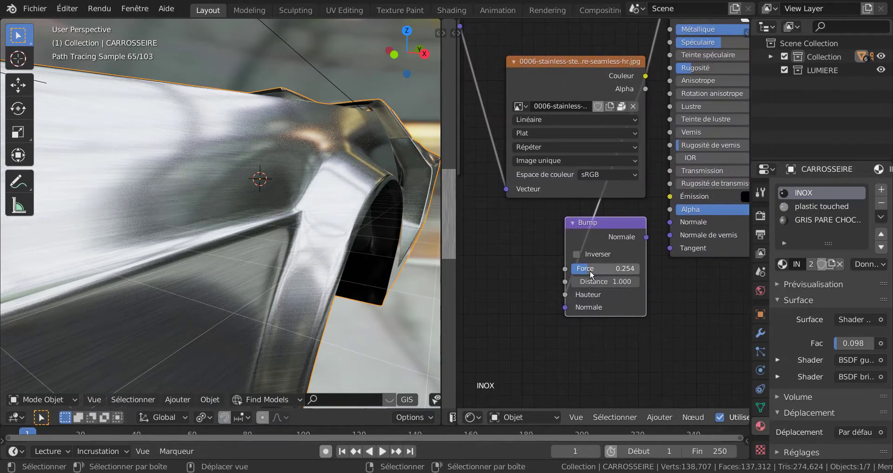
pyautogui.moveTo(607, 269); pyautogui.dragTo(628, 269)
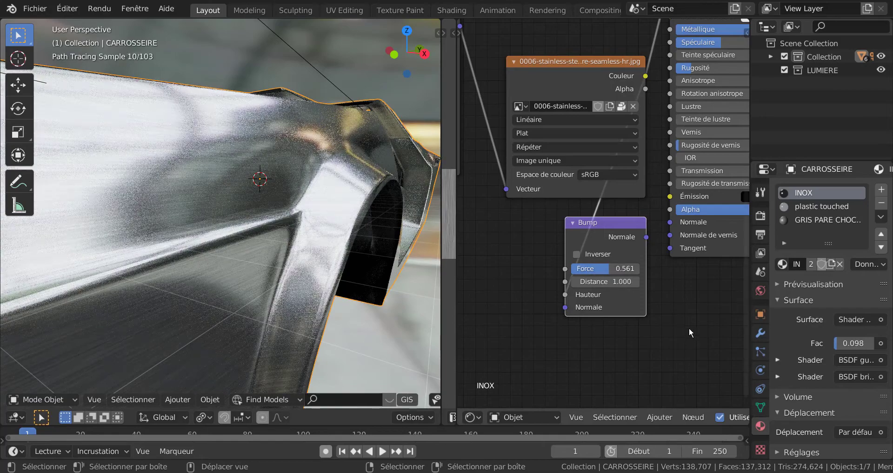
# Set the glossy BSDF's roughness (Rugosité) to 0.297, keeping the mix shader's Fac at 0.098.
pyautogui.scroll(-2, 638, 310)
pyautogui.moveTo(643, 312); pyautogui.dragTo(580, 355, button='middle')
pyautogui.scroll(1, 682, 196)
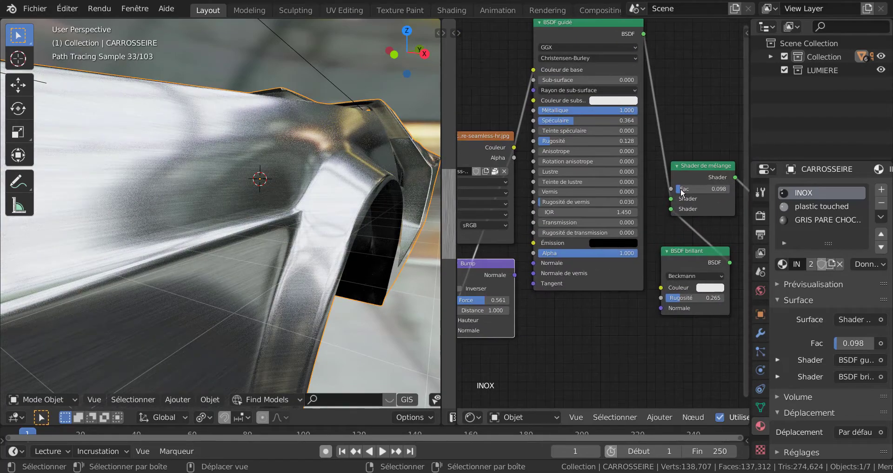
pyautogui.moveTo(679, 191)
pyautogui.mouseDown()
pyautogui.moveTo(716, 190)
pyautogui.moveTo(683, 195)
pyautogui.mouseUp()
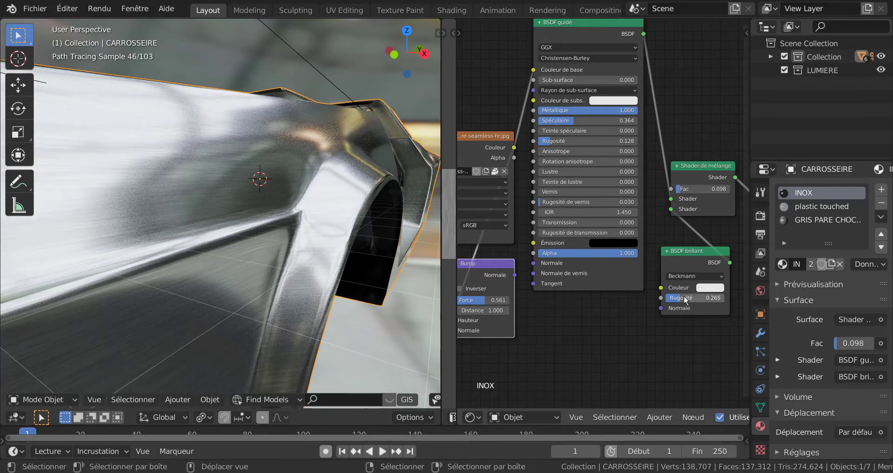
pyautogui.moveTo(683, 301)
pyautogui.mouseDown()
pyautogui.moveTo(706, 299)
pyautogui.moveTo(687, 298)
pyautogui.mouseUp()
pyautogui.scroll(-1, 620, 325)
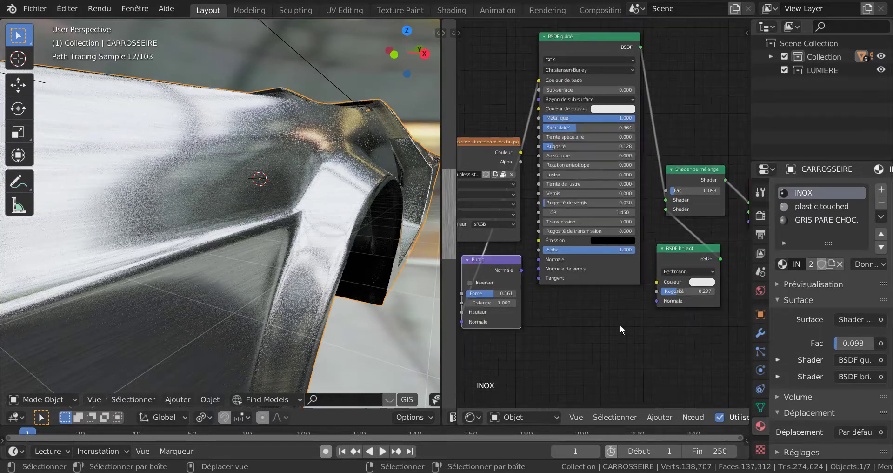
# Set the Principled BSDF's roughness (Rugosité) to 0.203 and its specular (Spéculaire) to 0.112.
pyautogui.scroll(-2, 621, 325)
pyautogui.moveTo(620, 327); pyautogui.dragTo(693, 365, button='middle')
pyautogui.moveTo(673, 203); pyautogui.dragTo(667, 244, button='middle')
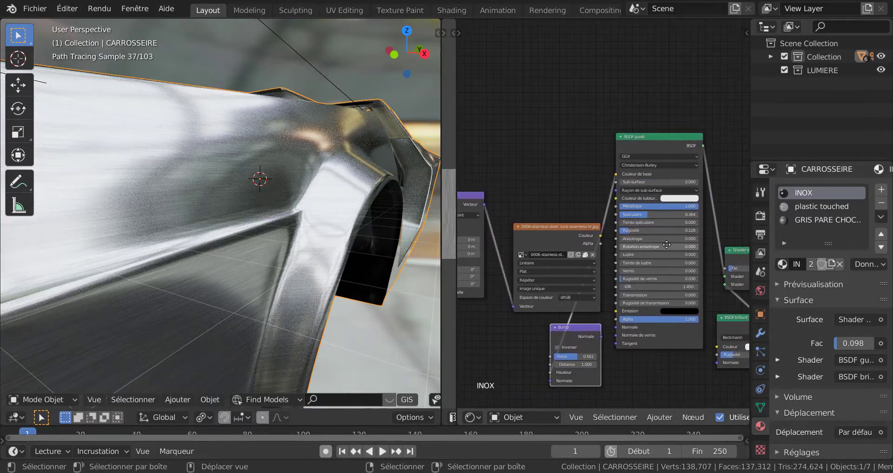
pyautogui.scroll(3, 664, 242)
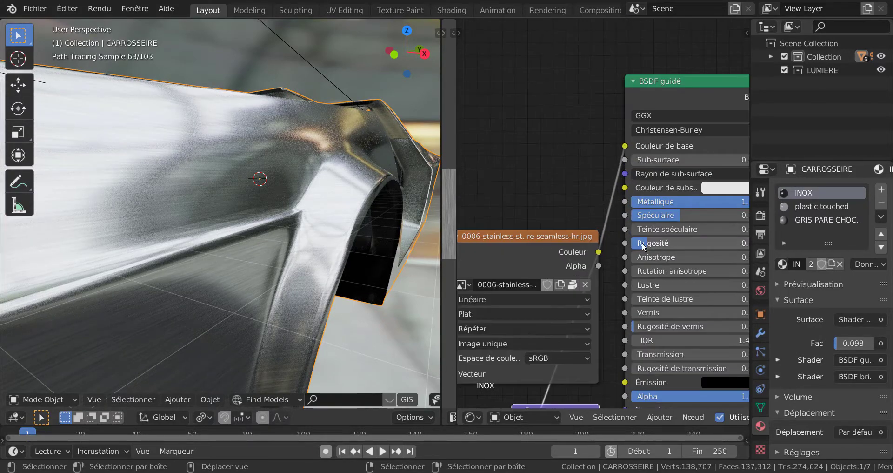
pyautogui.moveTo(644, 246)
pyautogui.mouseDown()
pyautogui.moveTo(664, 245)
pyautogui.moveTo(652, 244)
pyautogui.mouseUp()
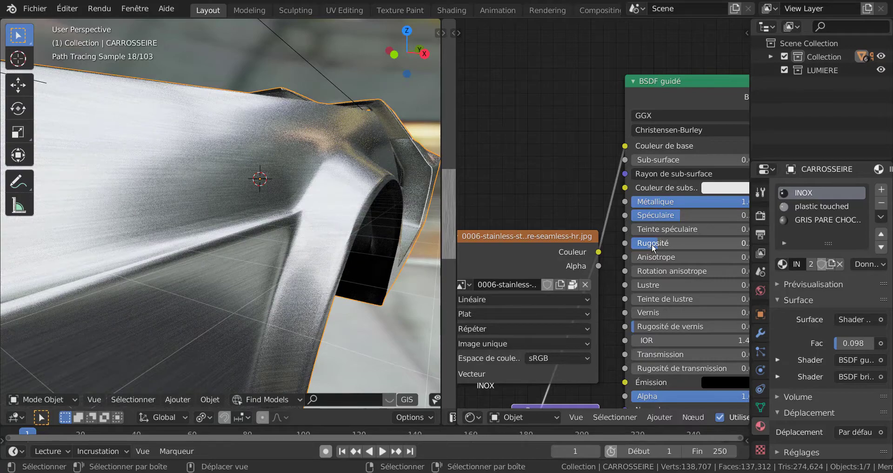
pyautogui.moveTo(672, 217); pyautogui.dragTo(638, 226)
pyautogui.scroll(-1, 667, 204)
# Render the car body from the camera view, examine the stainless-steel finish, and close the render window.
pyautogui.scroll(-1, 664, 231)
pyautogui.scroll(-5, 354, 302)
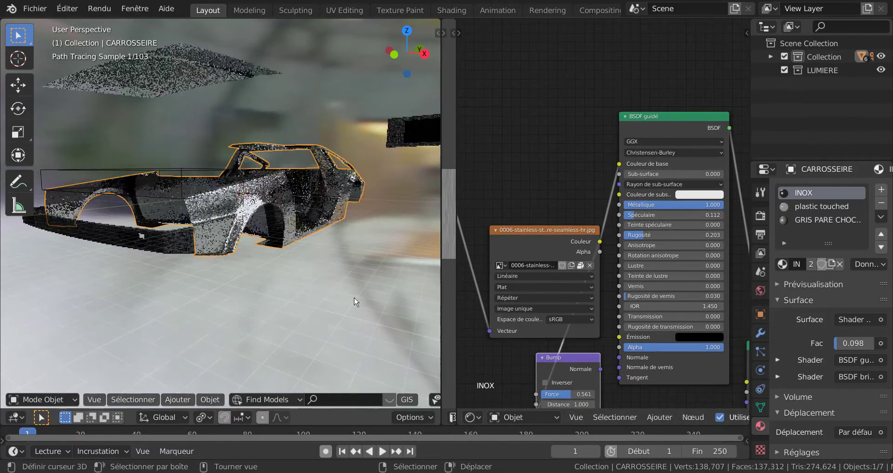
pyautogui.moveTo(347, 299)
pyautogui.mouseDown(button='middle')
pyautogui.moveTo(295, 295)
pyautogui.moveTo(354, 298)
pyautogui.mouseUp(button='middle')
pyautogui.press('KP_0')
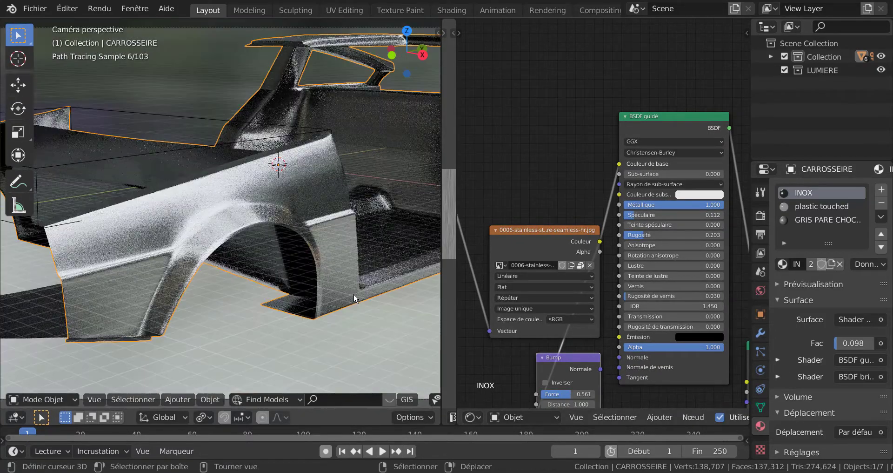
pyautogui.press('F12')
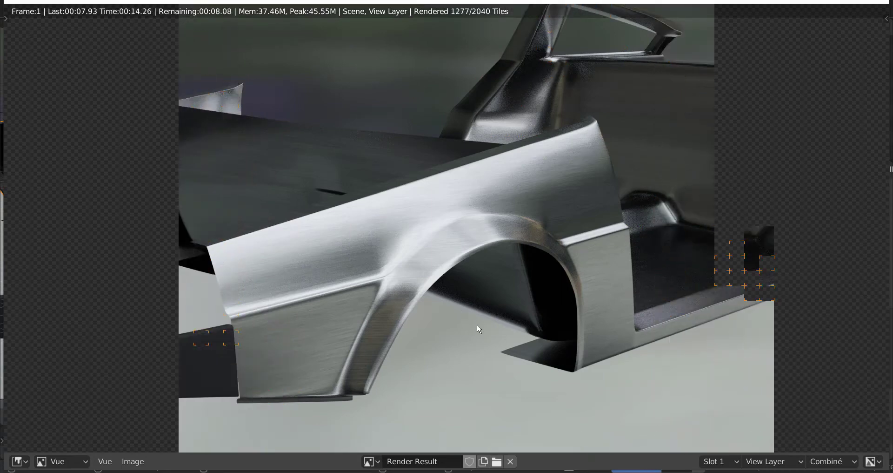
pyautogui.scroll(-1, 479, 329)
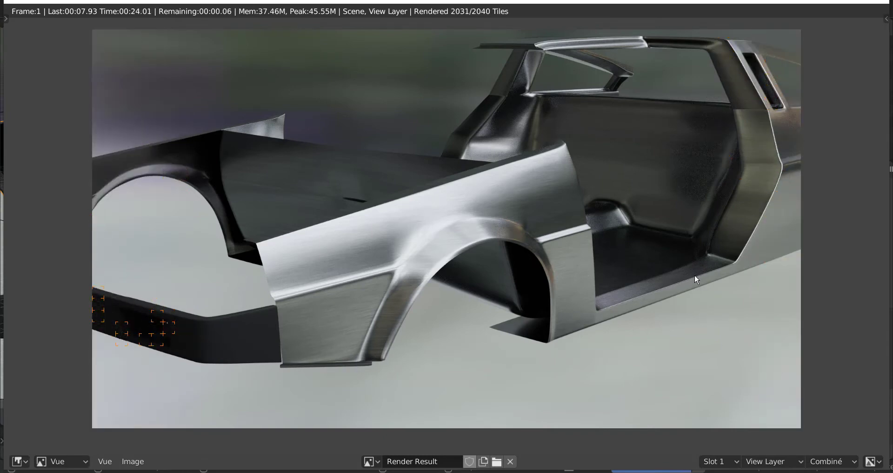
pyautogui.scroll(-2, 589, 283)
pyautogui.scroll(1, 618, 279)
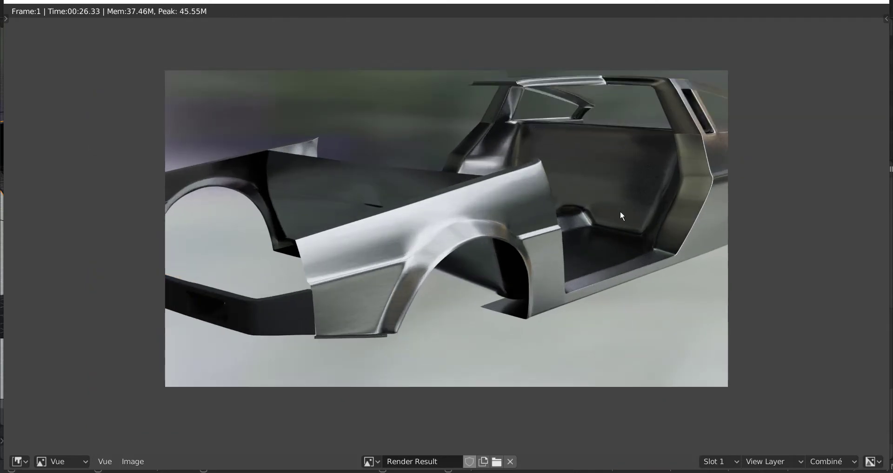
pyautogui.click(880, 2)
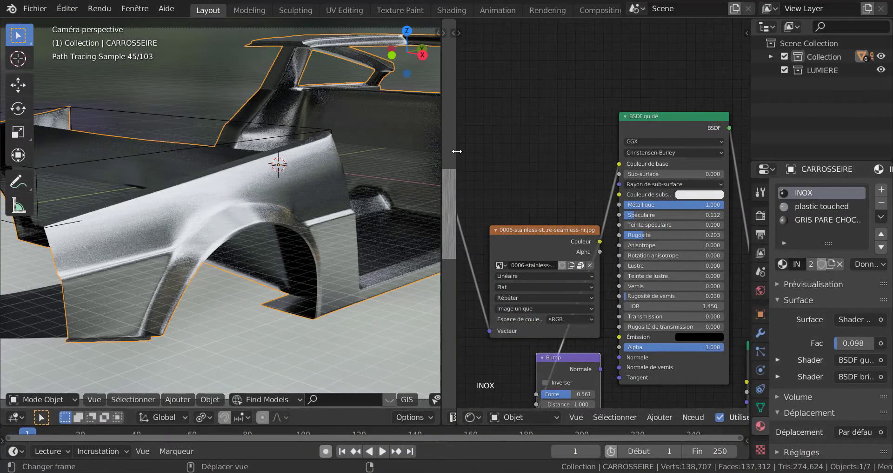
# Widen the UV editor and enter Edit Mode on the body, close to the door sill.
pyautogui.moveTo(456, 149); pyautogui.dragTo(580, 150)
pyautogui.moveTo(271, 211); pyautogui.dragTo(255, 261, button='middle')
pyautogui.scroll(3, 230, 269)
pyautogui.press('Tab')
pyautogui.scroll(2, 249, 242)
pyautogui.scroll(6, 255, 261)
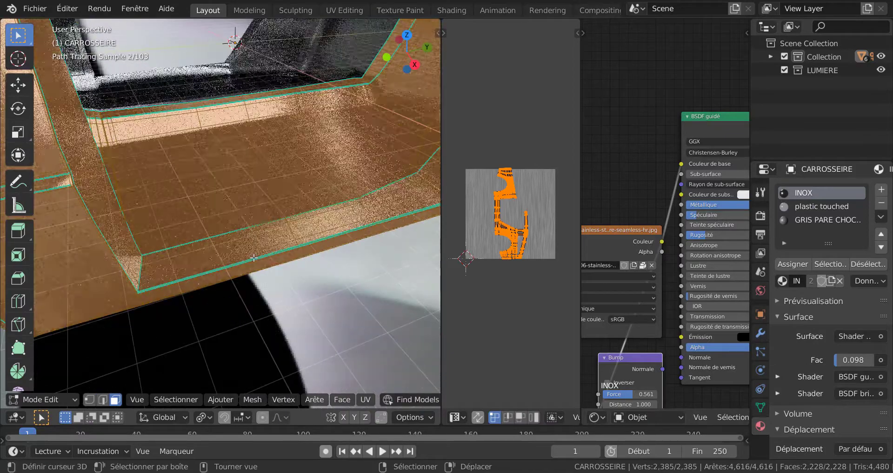
# Select the faces along the front and middle part of the door sill's top surface.
pyautogui.click(275, 257)
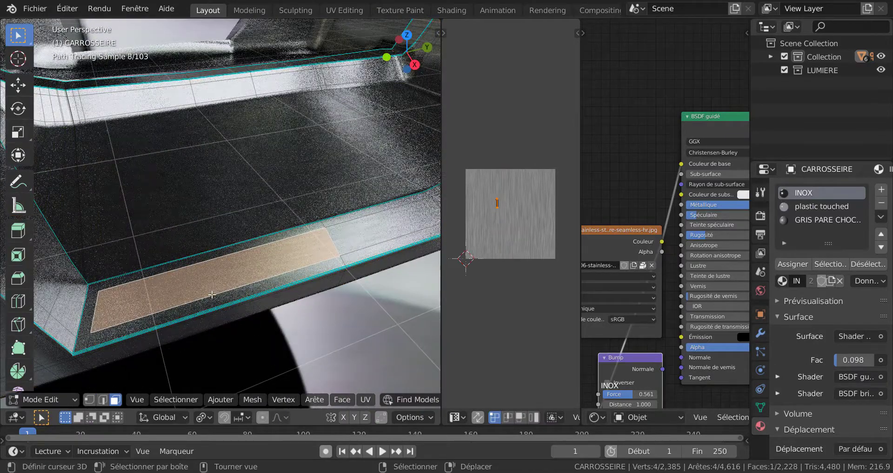
pyautogui.keyDown('shift'); pyautogui.click(92, 309); pyautogui.keyUp('shift')
pyautogui.keyDown('shift'); pyautogui.click(91, 309); pyautogui.keyUp('shift')
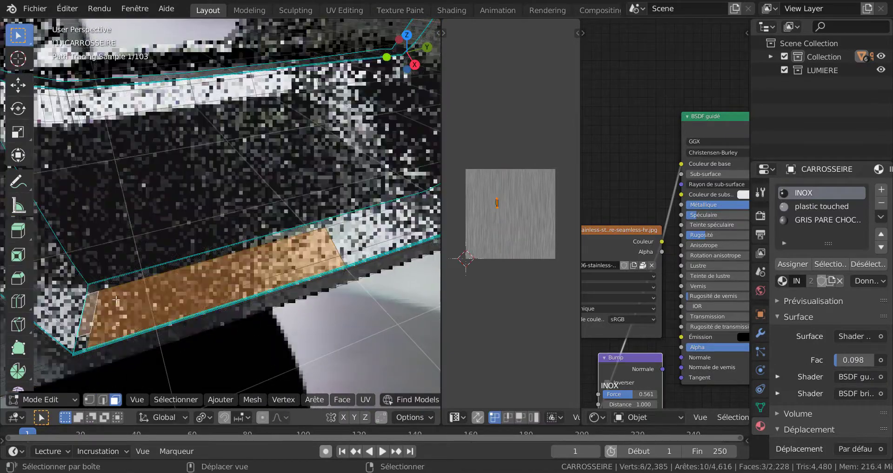
pyautogui.keyDown('shift'); pyautogui.click(102, 285); pyautogui.keyUp('shift')
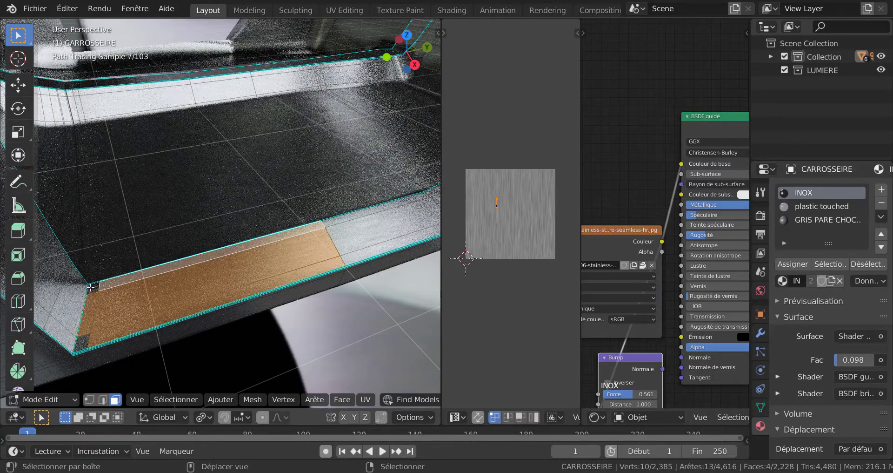
pyautogui.keyDown('shift'); pyautogui.click(116, 316); pyautogui.keyUp('shift')
pyautogui.keyDown('shift'); pyautogui.click(131, 319); pyautogui.keyUp('shift')
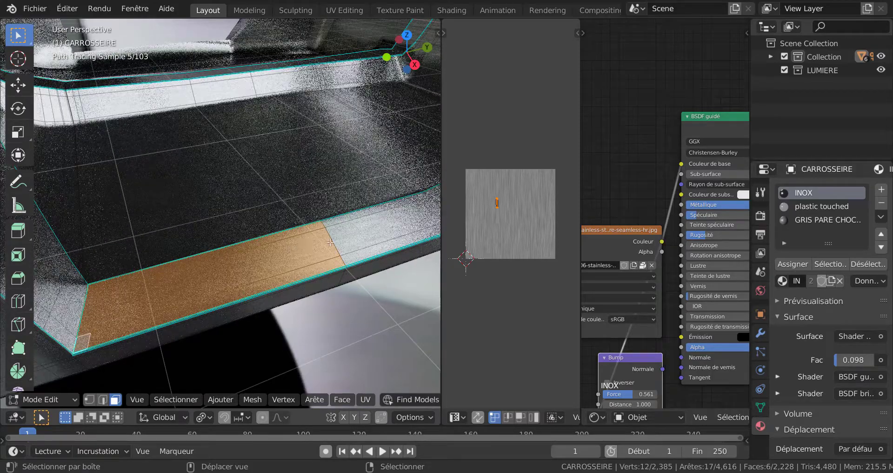
pyautogui.keyDown('shift'); pyautogui.click(371, 247); pyautogui.keyUp('shift')
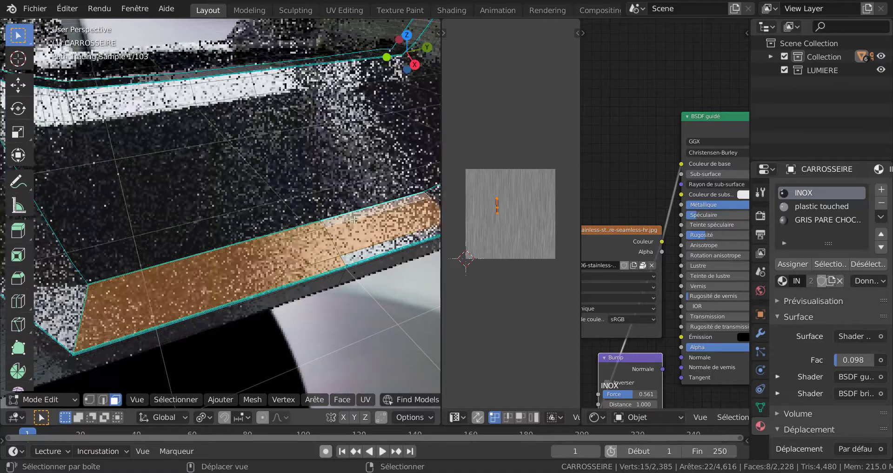
pyautogui.keyDown('shift'); pyautogui.click(371, 252); pyautogui.keyUp('shift')
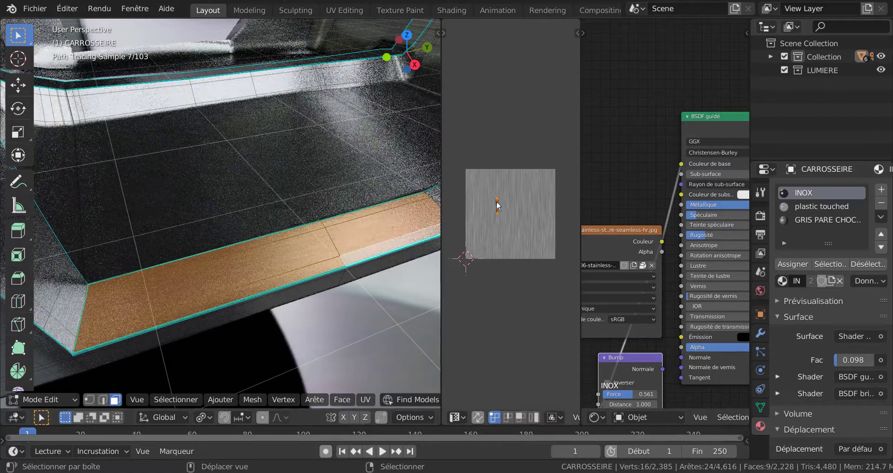
# Add the remaining faces at the rear end of the door sill to the selection.
pyautogui.keyDown('shift'); pyautogui.moveTo(394, 260); pyautogui.dragTo(316, 244, button='middle'); pyautogui.keyUp('shift')
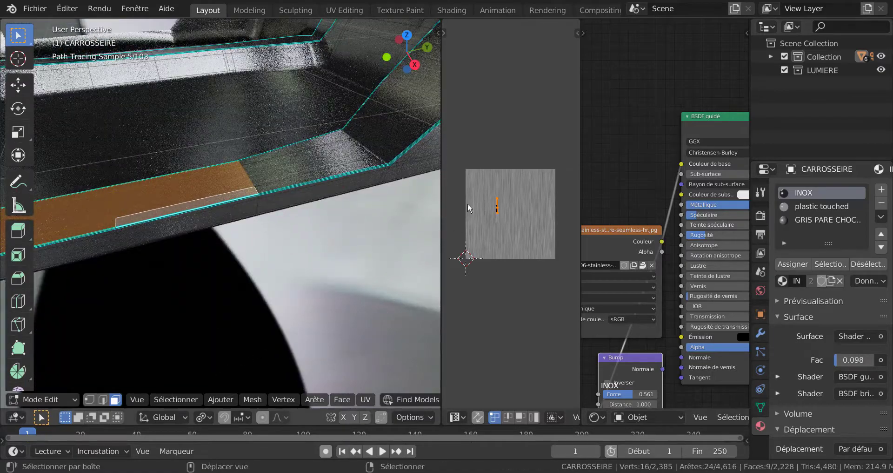
pyautogui.scroll(6, 505, 200)
pyautogui.moveTo(501, 205); pyautogui.dragTo(547, 211, button='middle')
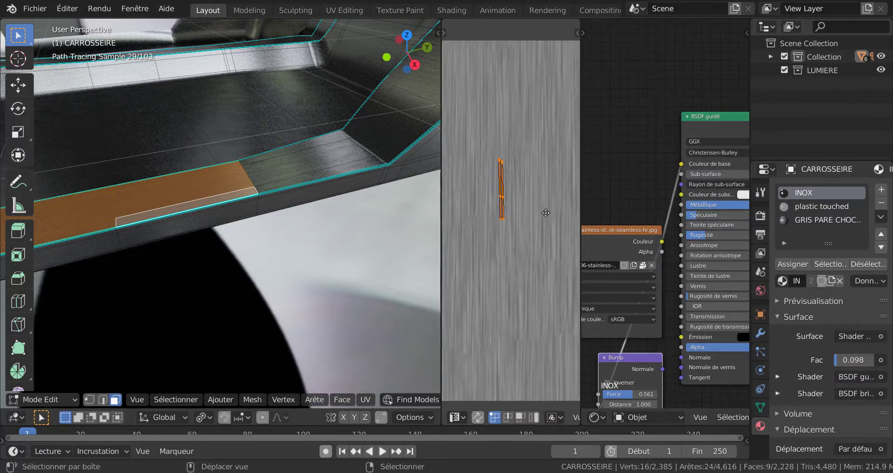
pyautogui.keyDown('shift'); pyautogui.click(261, 175); pyautogui.keyUp('shift')
pyautogui.keyDown('shift'); pyautogui.click(339, 136); pyautogui.keyUp('shift')
pyautogui.scroll(-4, 511, 173)
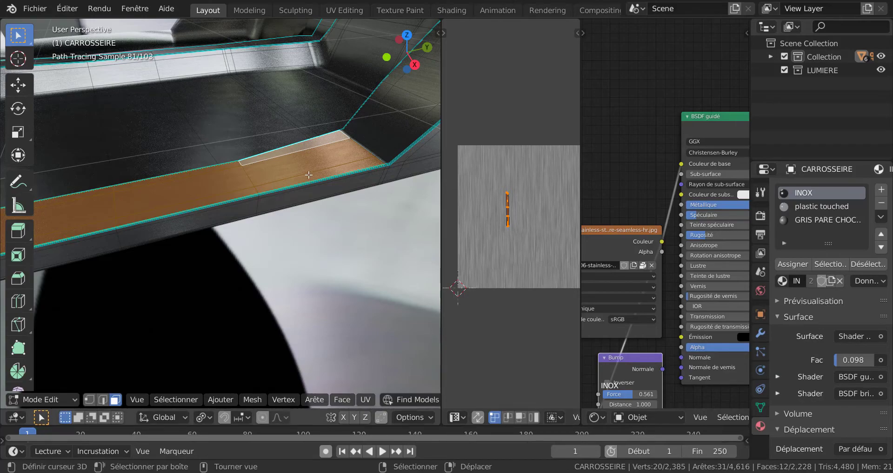
# Examine the brushed grain on the door sill in Object Mode and its selected faces' UV layout in Edit Mode.
pyautogui.scroll(5, 308, 174)
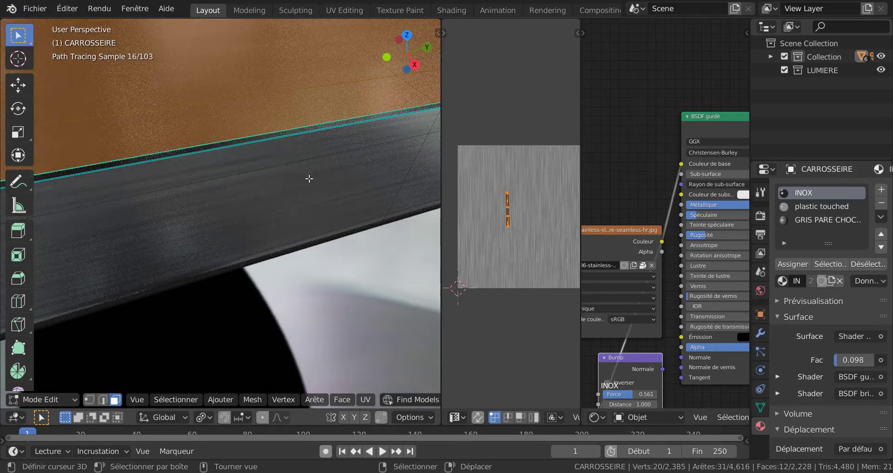
pyautogui.moveTo(310, 180); pyautogui.dragTo(310, 214, button='middle')
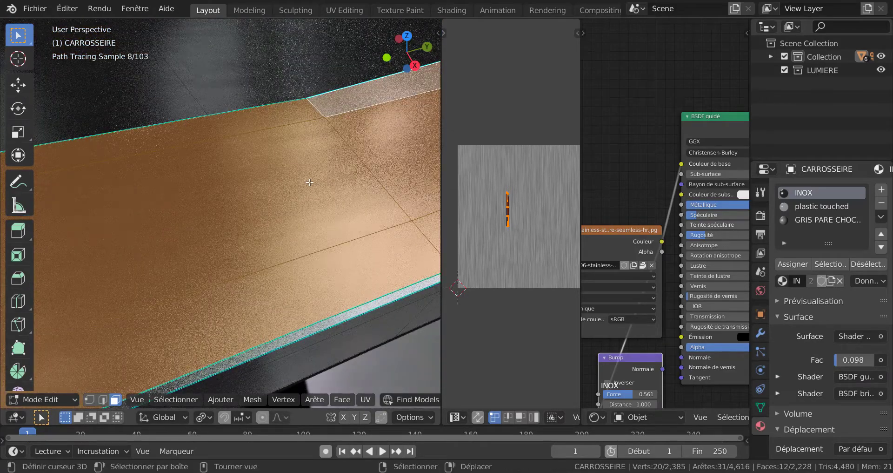
pyautogui.press('Tab')
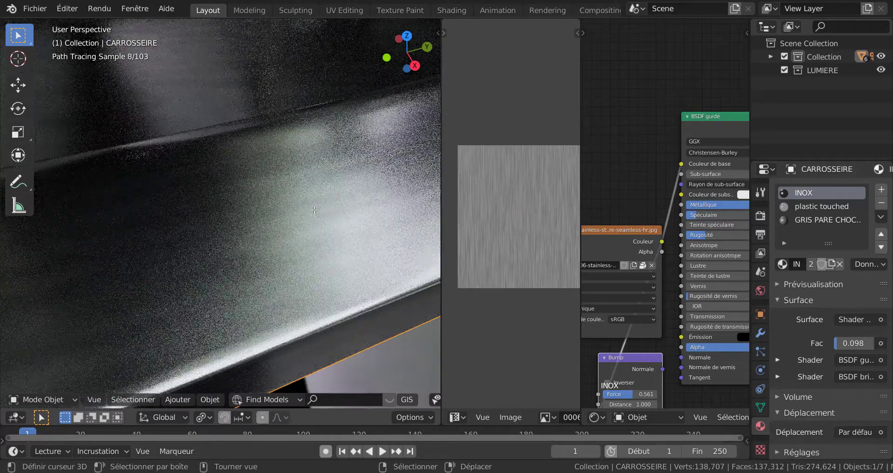
pyautogui.scroll(3, 316, 214)
pyautogui.moveTo(302, 252)
pyautogui.mouseDown(button='middle')
pyautogui.moveTo(328, 246)
pyautogui.moveTo(315, 245)
pyautogui.mouseUp(button='middle')
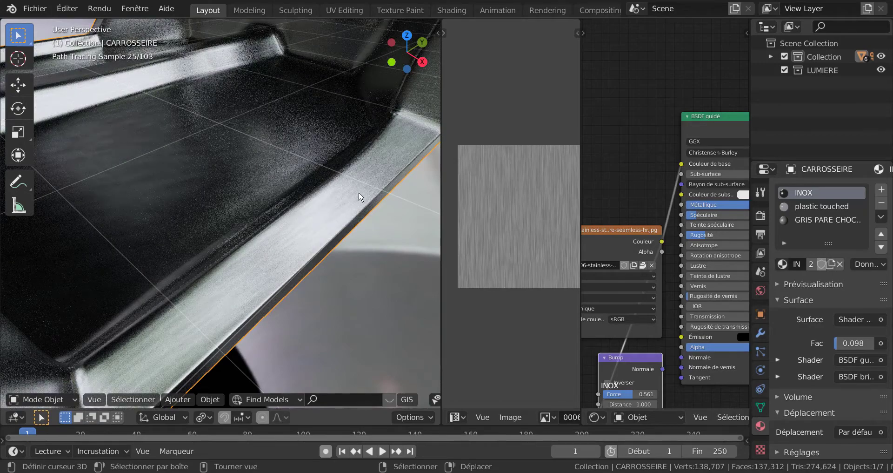
pyautogui.press('Tab')
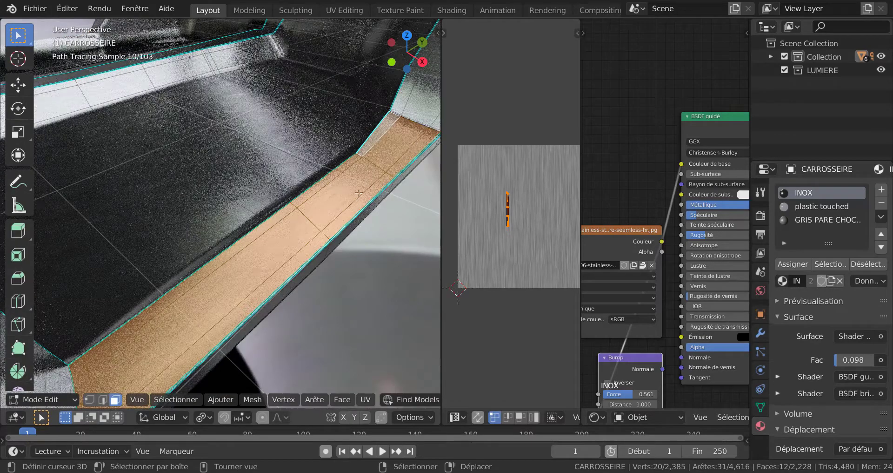
pyautogui.scroll(-3, 359, 192)
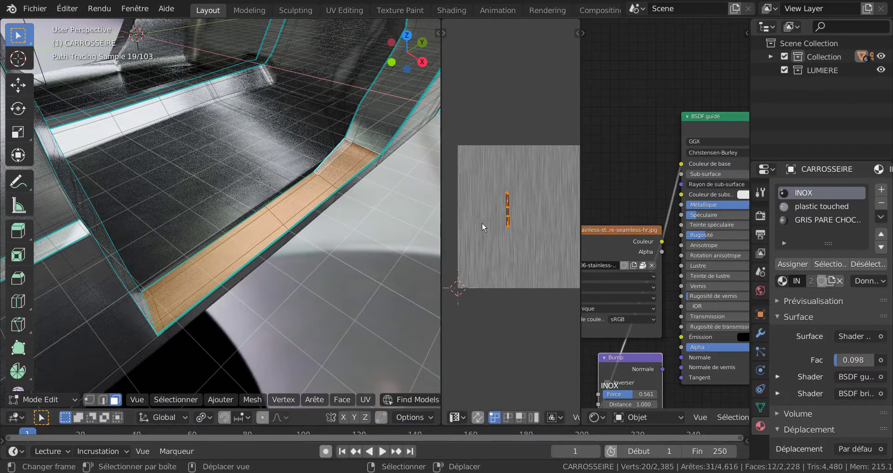
pyautogui.scroll(2, 479, 223)
pyautogui.scroll(2, 424, 246)
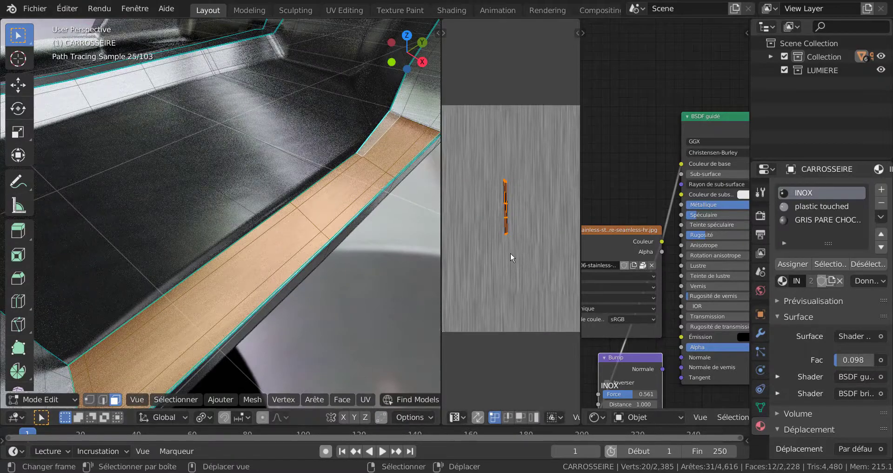
# Rotate the door sill's UV island by about 90° and assign the INOX material to its selected faces.
pyautogui.press('r')
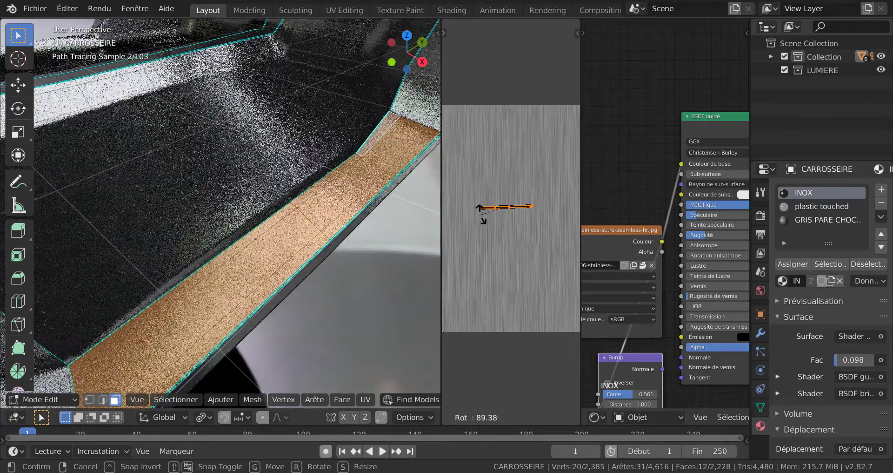
pyautogui.click(481, 214)
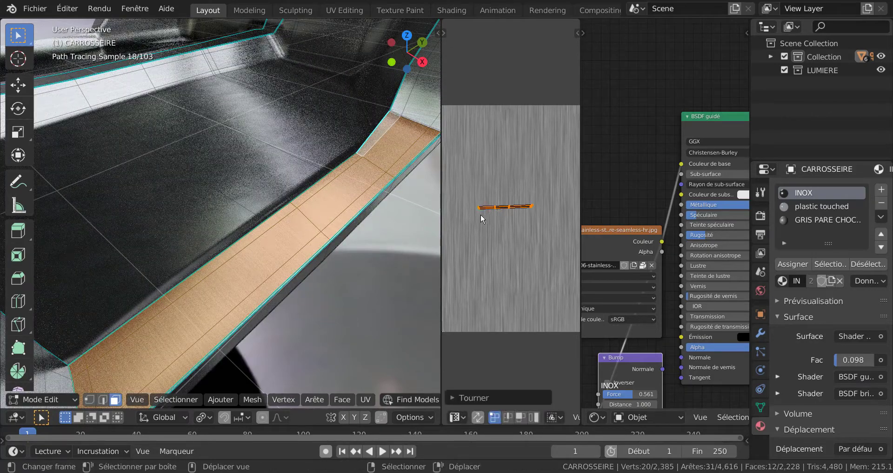
pyautogui.click(797, 263)
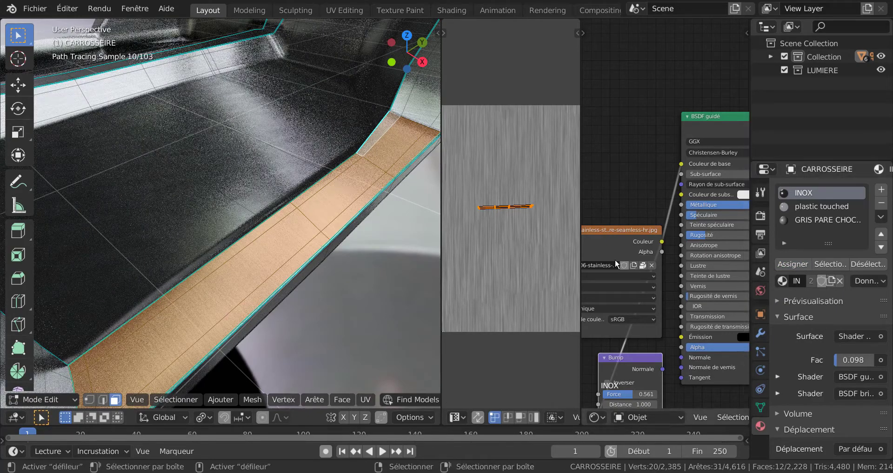
# Examine the brushed grain on the door sill and surrounding bodywork in Object Mode, close up and from a distance.
pyautogui.press('Tab')
pyautogui.scroll(-3, 280, 267)
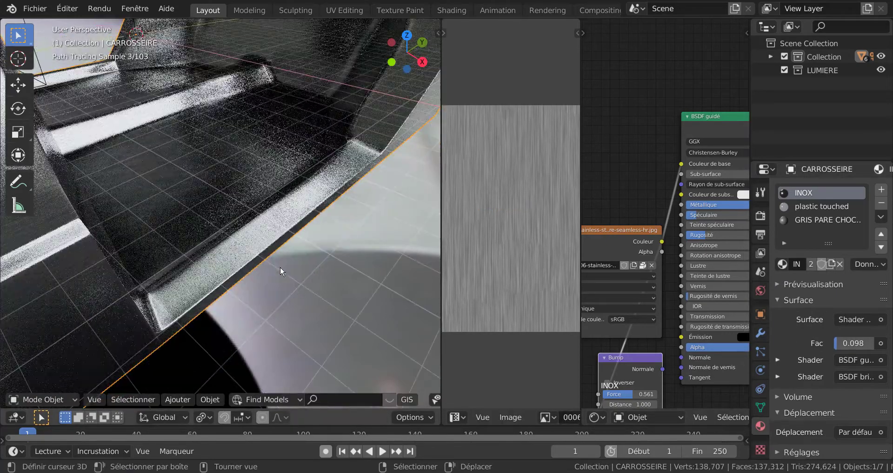
pyautogui.scroll(6, 253, 284)
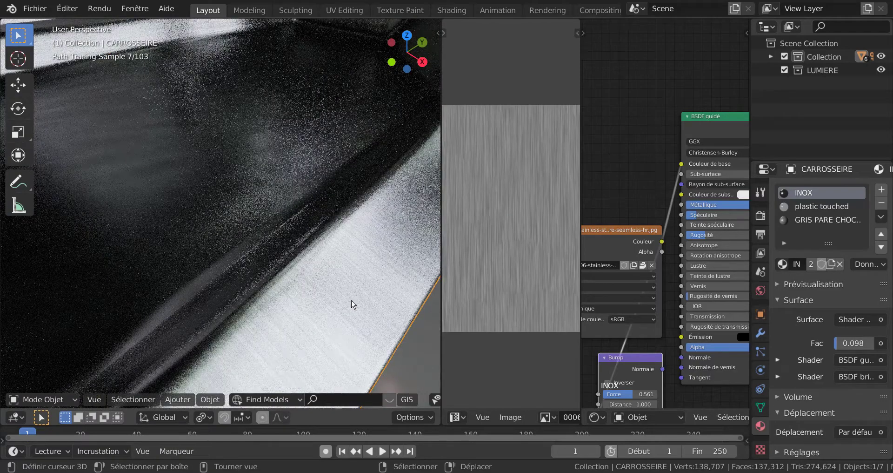
pyautogui.scroll(-3, 313, 320)
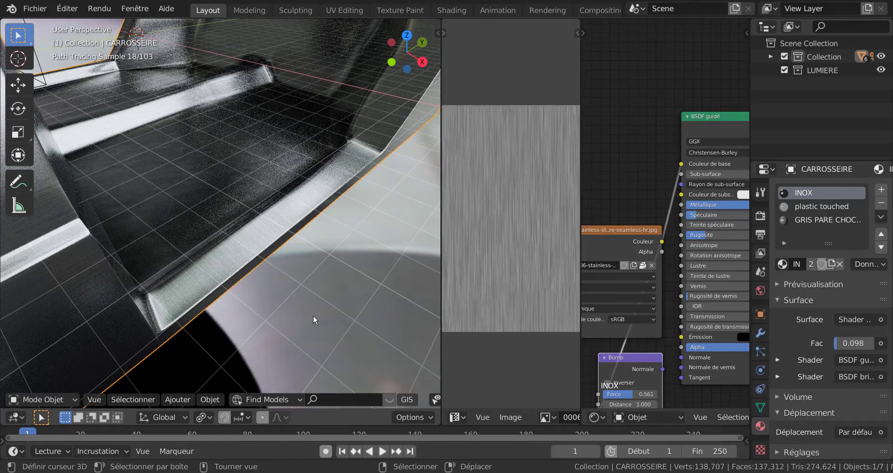
pyautogui.scroll(-2, 313, 316)
pyautogui.moveTo(314, 316)
pyautogui.mouseDown(button='middle')
pyautogui.moveTo(322, 301)
pyautogui.moveTo(312, 300)
pyautogui.moveTo(341, 312)
pyautogui.moveTo(315, 278)
pyautogui.mouseUp(button='middle')
pyautogui.scroll(-2, 312, 300)
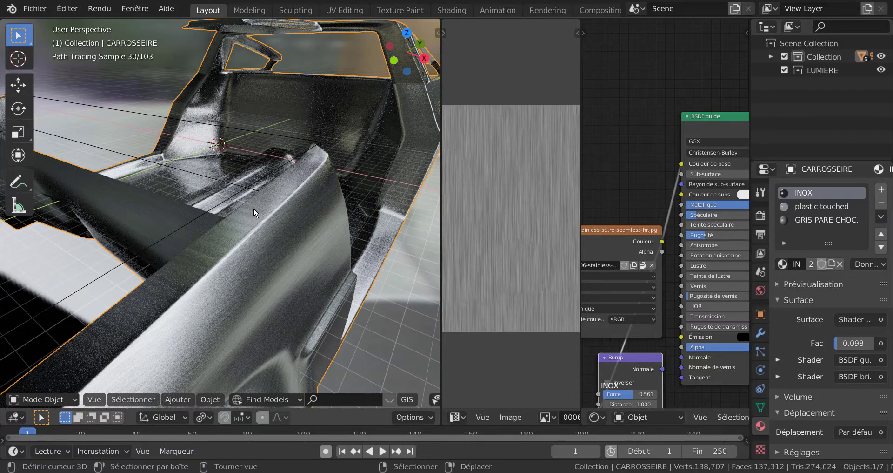
# In Edit Mode, select the parallel face loops running lengthwise along the top of the front fender.
pyautogui.press('Tab')
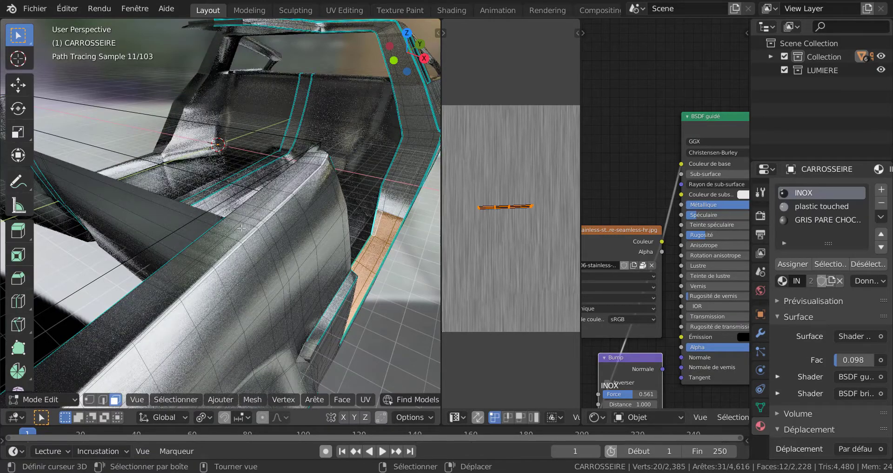
pyautogui.keyDown('alt'); pyautogui.rightClick(247, 226); pyautogui.keyUp('alt')
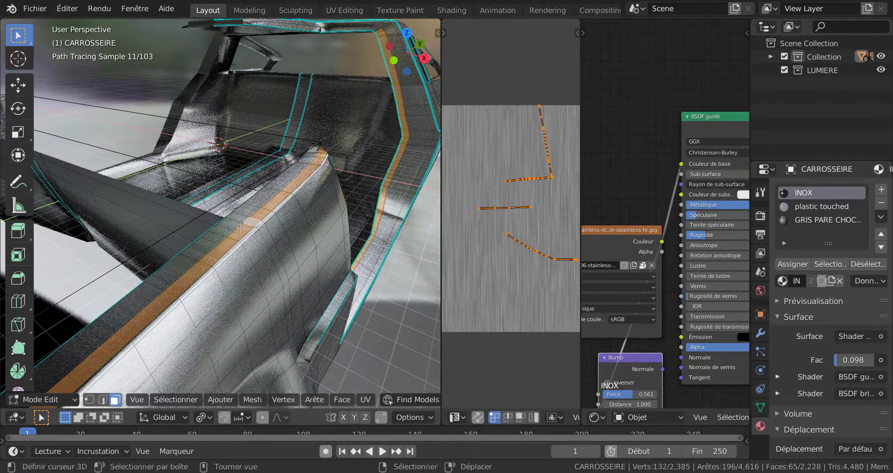
pyautogui.scroll(4, 240, 228)
pyautogui.scroll(-4, 240, 228)
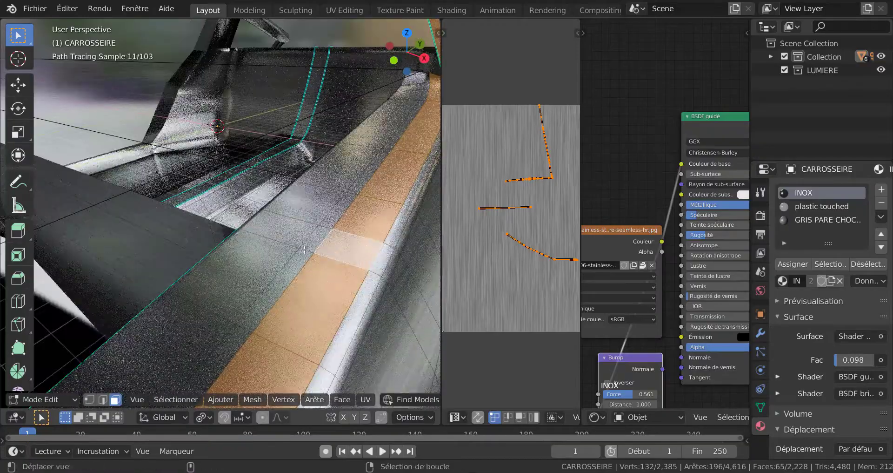
pyautogui.keyDown('alt'); pyautogui.keyDown('shift'); pyautogui.rightClick(305, 248); pyautogui.keyUp('shift'); pyautogui.keyUp('alt')
pyautogui.keyDown('alt'); pyautogui.keyDown('shift'); pyautogui.rightClick(290, 241); pyautogui.keyUp('shift'); pyautogui.keyUp('alt')
pyautogui.keyDown('alt'); pyautogui.keyDown('shift'); pyautogui.rightClick(345, 273); pyautogui.keyUp('shift'); pyautogui.keyUp('alt')
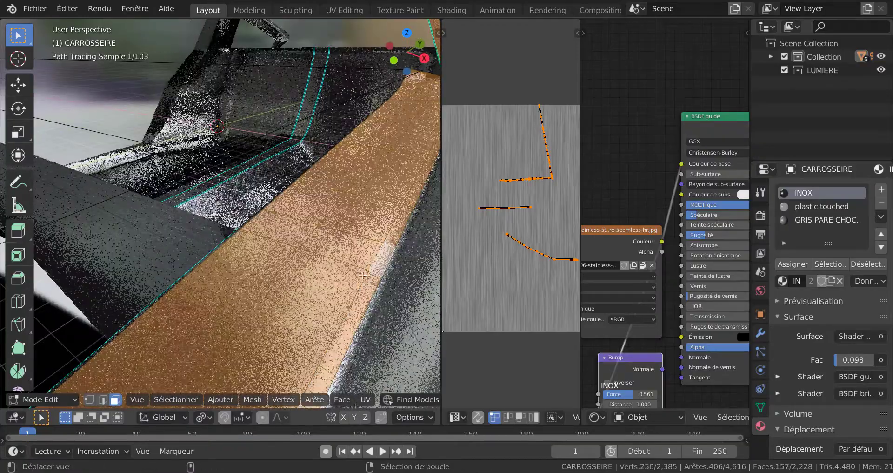
# Remove the faces around the door opening from the selection with Circle Select, keeping the fender's top faces selected.
pyautogui.scroll(-3, 345, 273)
pyautogui.scroll(-5, 345, 274)
pyautogui.scroll(-3, 489, 239)
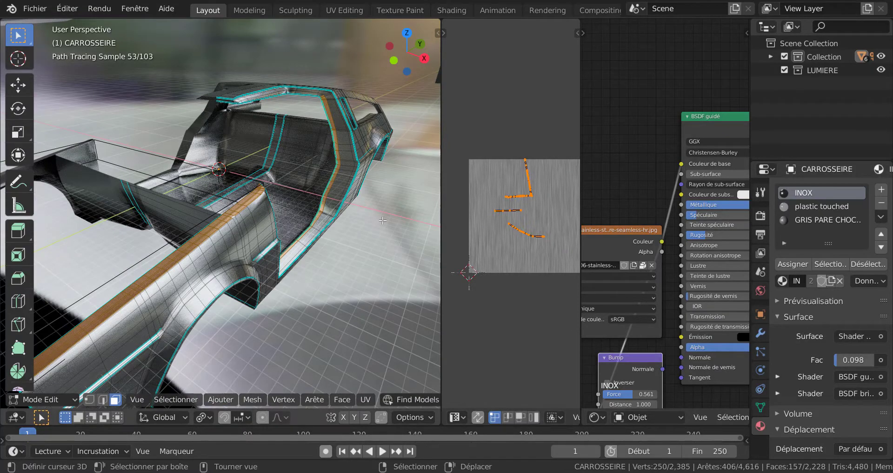
pyautogui.moveTo(384, 225); pyautogui.dragTo(322, 229, button='middle')
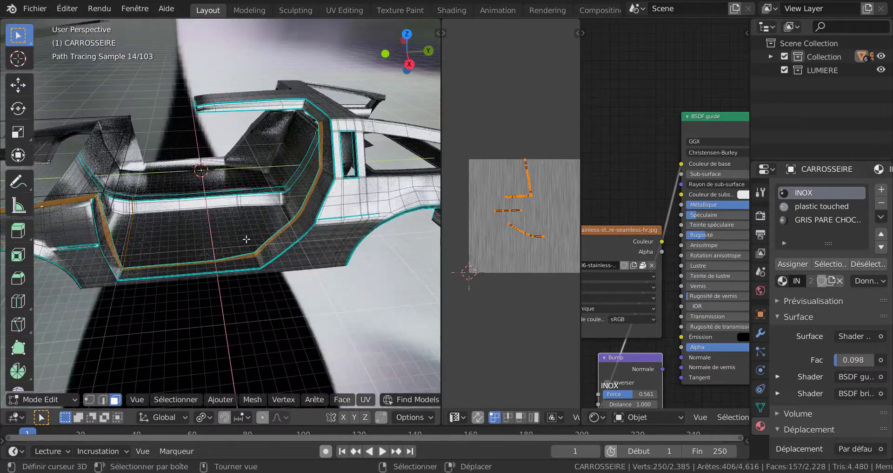
pyautogui.press('c')
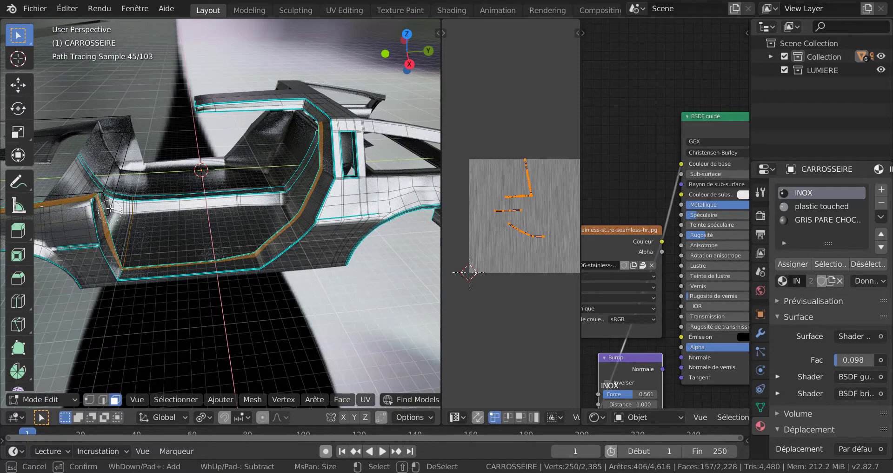
pyautogui.moveTo(110, 208)
pyautogui.mouseDown(button='middle')
pyautogui.moveTo(119, 260)
pyautogui.moveTo(233, 260)
pyautogui.moveTo(321, 179)
pyautogui.mouseUp(button='middle')
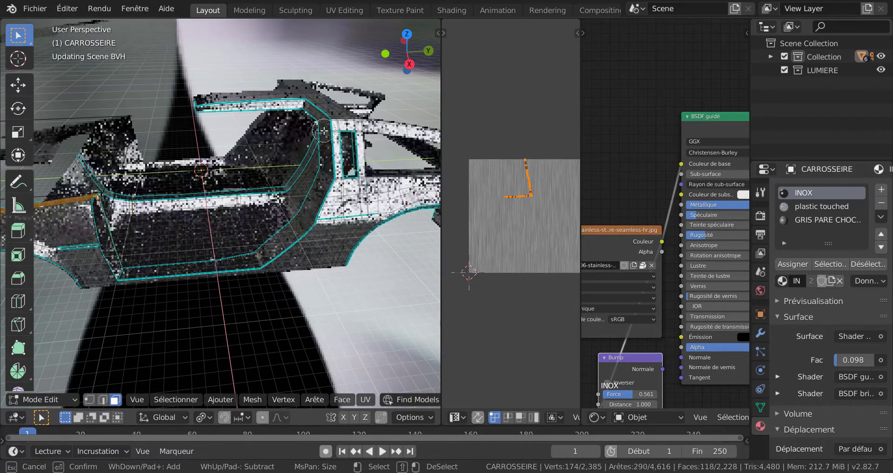
pyautogui.press('Escape')
# Deselect the stray face at the fender's door end with Circle Select.
pyautogui.moveTo(254, 239); pyautogui.dragTo(269, 228, button='middle')
pyautogui.scroll(3, 294, 246)
pyautogui.scroll(2, 268, 228)
pyautogui.press('c')
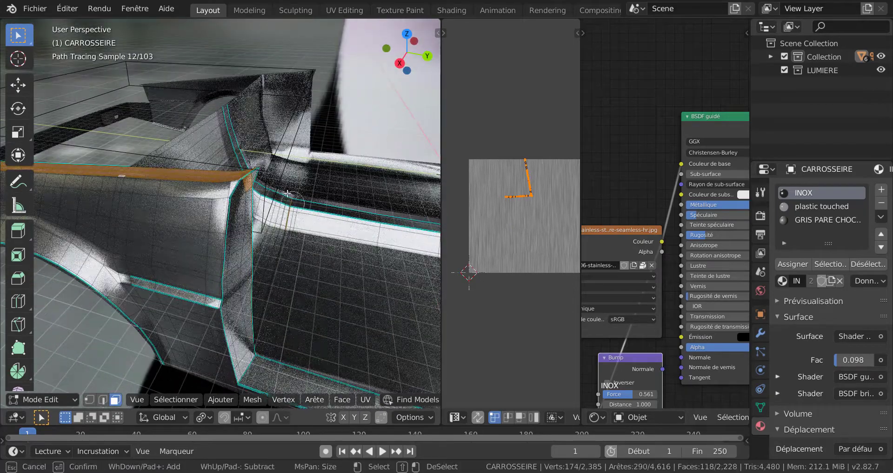
pyautogui.press('Escape')
pyautogui.scroll(-5, 256, 191)
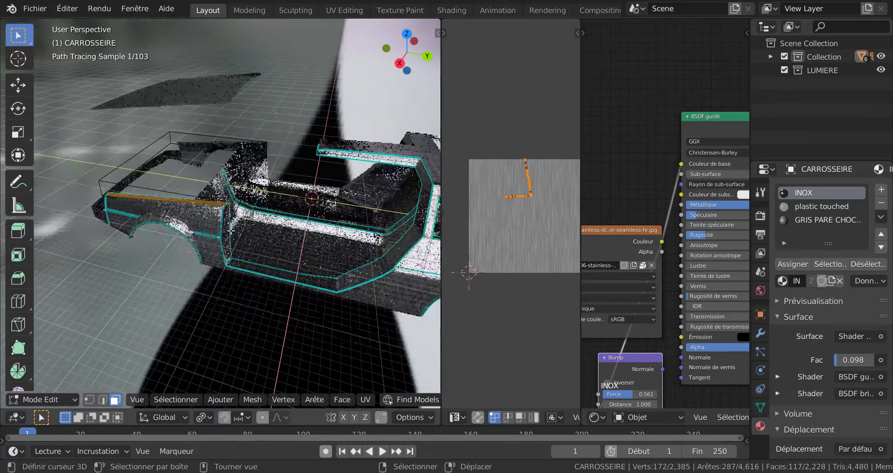
# Rotate the UVs of the selected fender-top faces by 90° in the UV editor.
pyautogui.moveTo(253, 215); pyautogui.dragTo(330, 237, button='middle')
pyautogui.scroll(4, 329, 237)
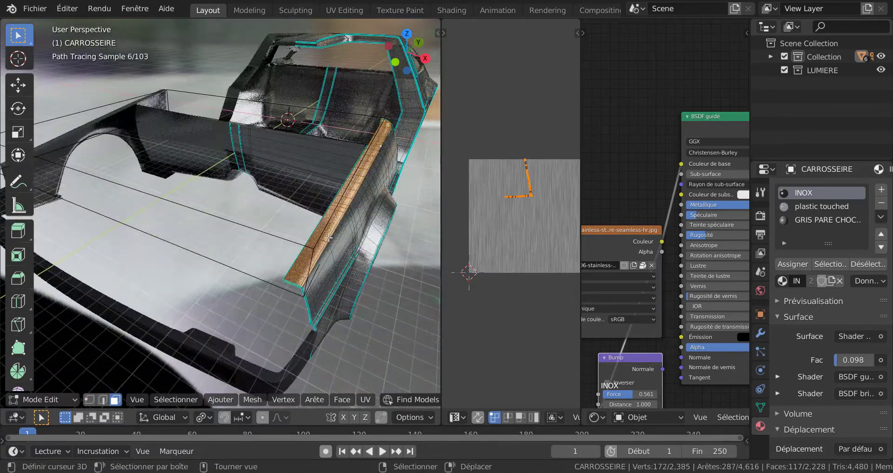
pyautogui.scroll(1, 342, 227)
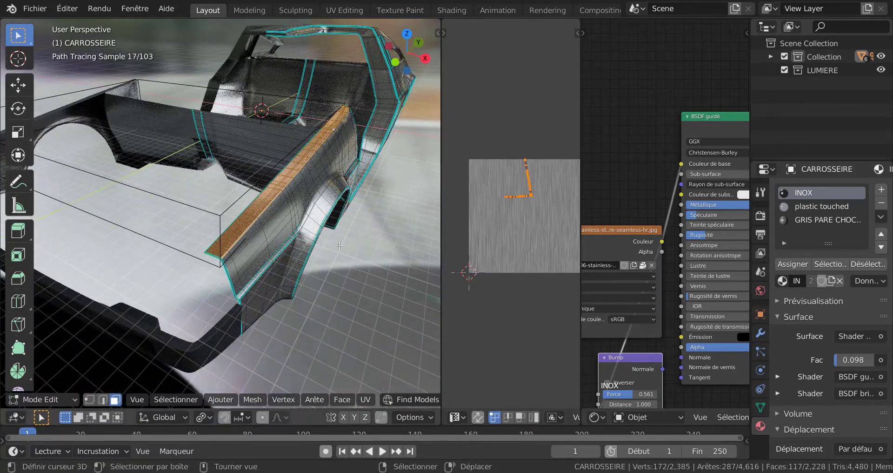
pyautogui.scroll(3, 342, 227)
pyautogui.keyDown('shift'); pyautogui.moveTo(325, 229); pyautogui.dragTo(236, 223, button='middle'); pyautogui.keyUp('shift')
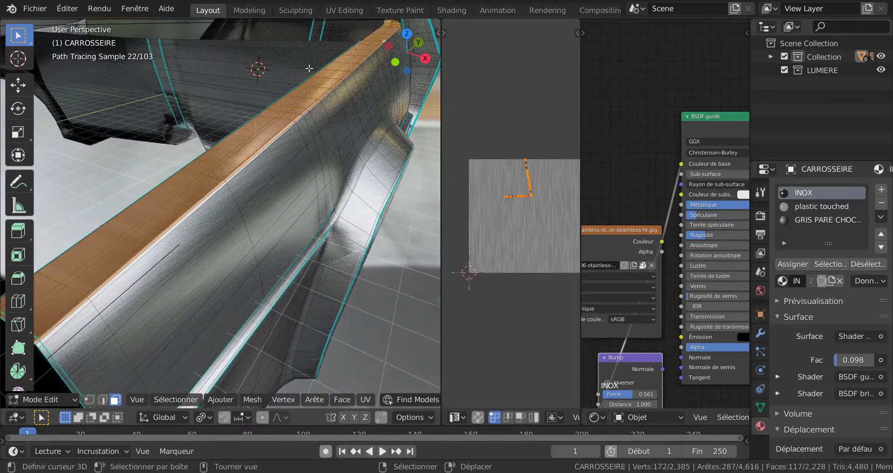
pyautogui.press('r')
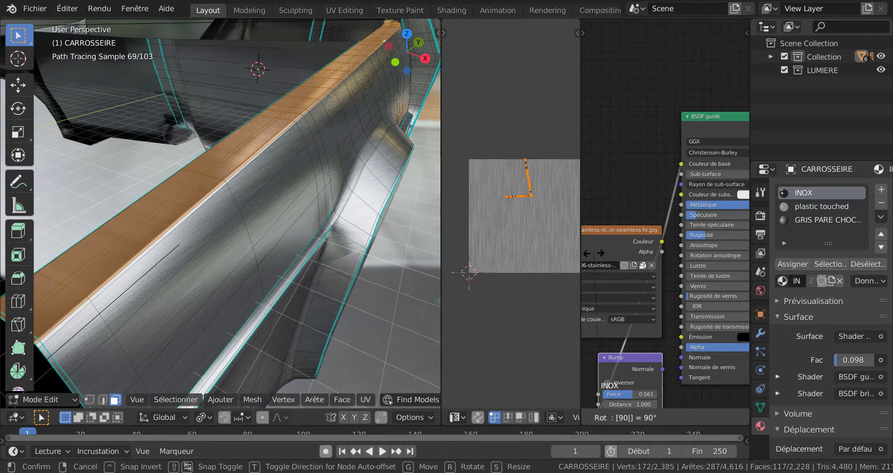
pyautogui.press('Return')
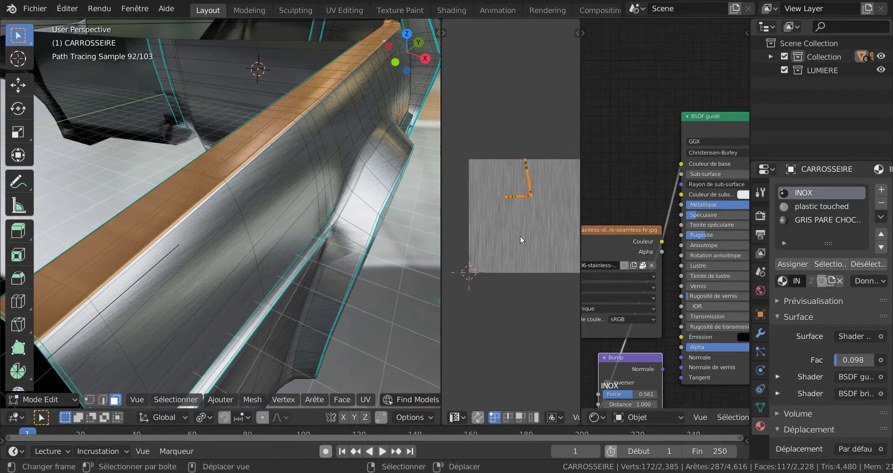
pyautogui.write('r90')
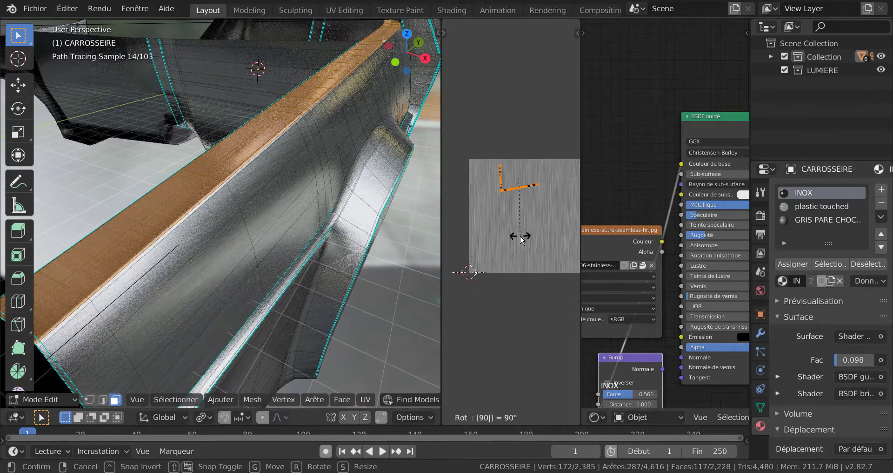
pyautogui.press('Return')
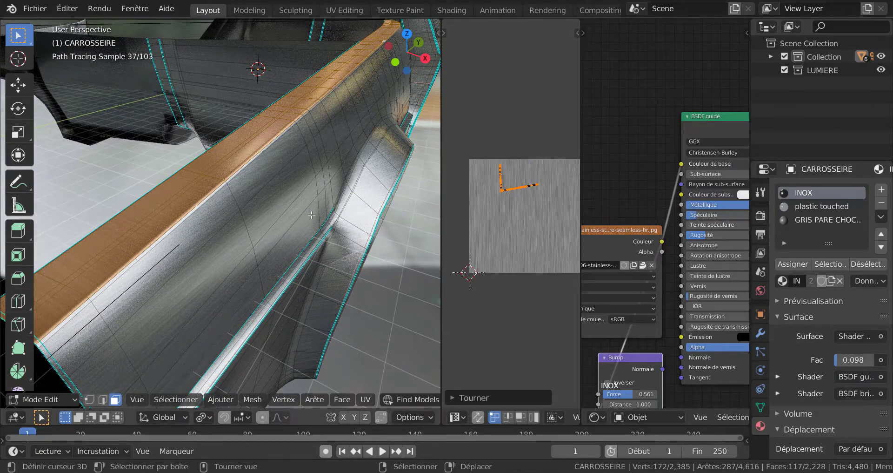
# Assign the INOX material to the selected fender-top faces and inspect their brushed grain in Object Mode.
pyautogui.moveTo(311, 215); pyautogui.dragTo(319, 215, button='middle')
pyautogui.scroll(1, 316, 234)
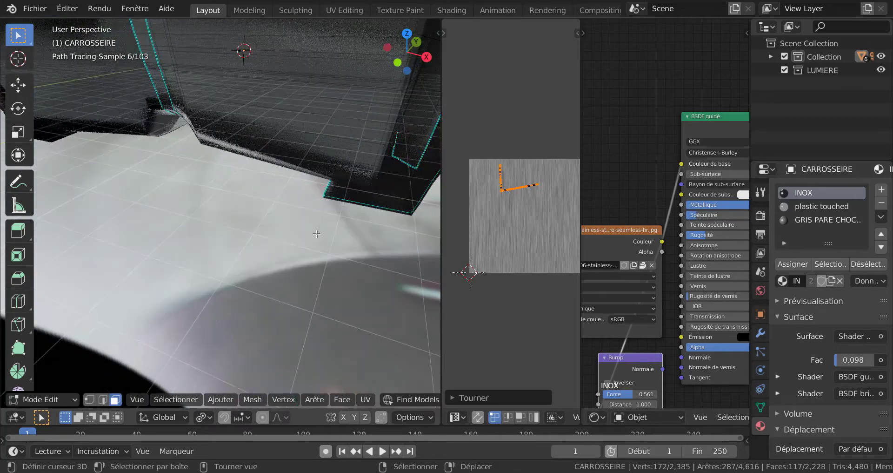
pyautogui.scroll(-1, 317, 234)
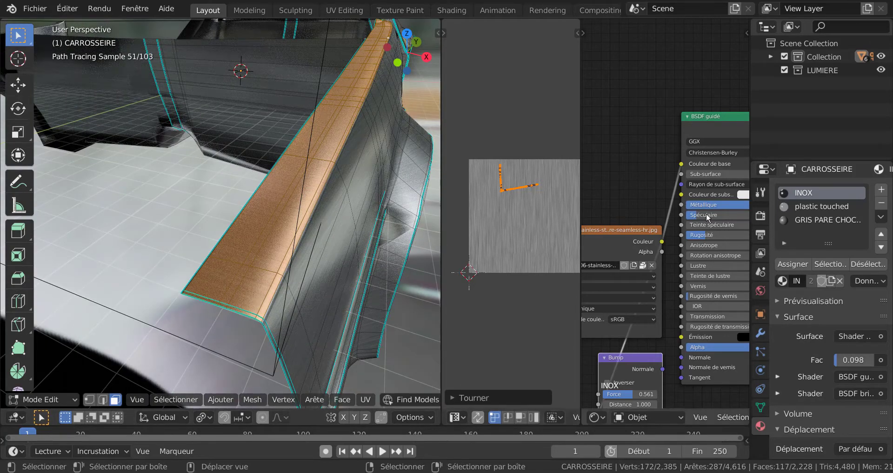
pyautogui.click(793, 264)
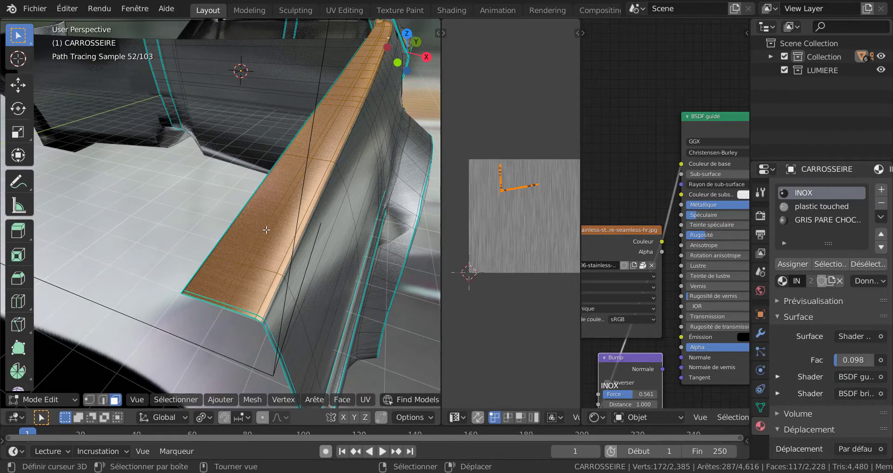
pyautogui.press('Tab')
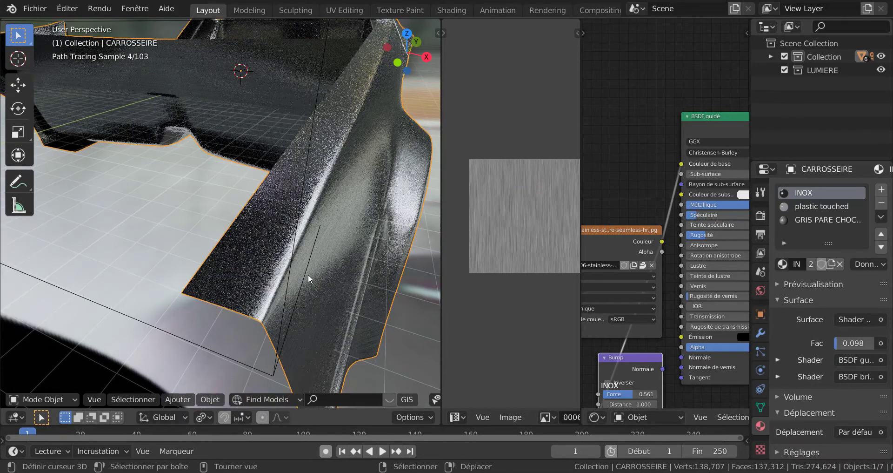
pyautogui.scroll(1, 307, 282)
pyautogui.scroll(-2, 302, 290)
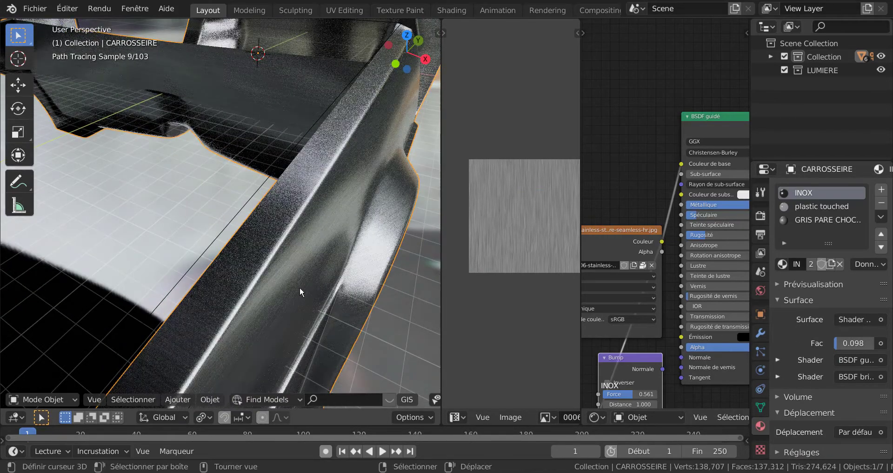
pyautogui.scroll(-1, 293, 282)
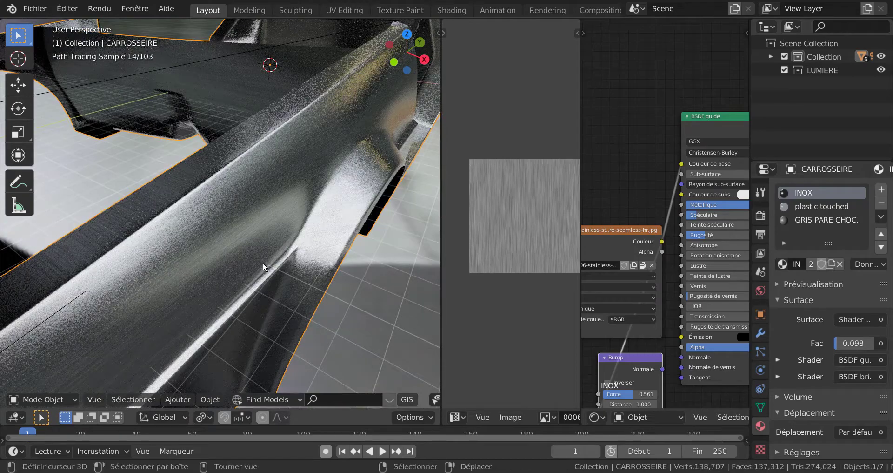
# Back in Edit Mode, move the fender-top UVs down the texture and rotate them about 105° so the longer strip stands vertical.
pyautogui.press('Tab')
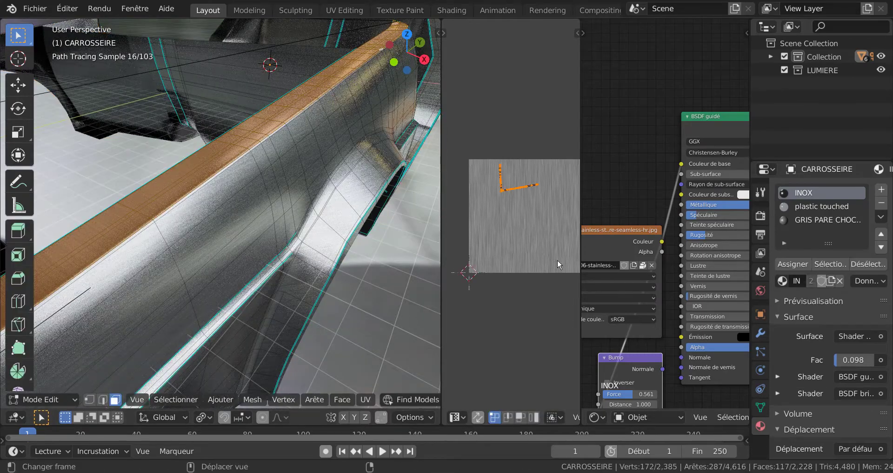
pyautogui.press('r')
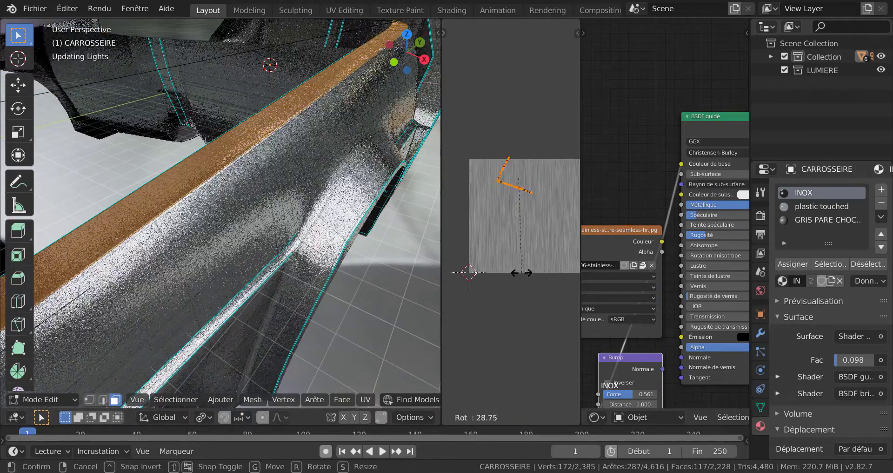
pyautogui.press('g')
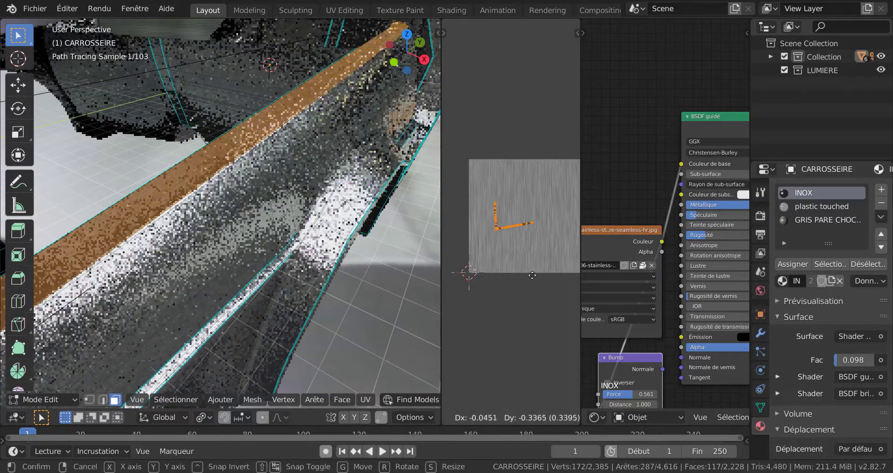
pyautogui.click(540, 280)
pyautogui.press('r')
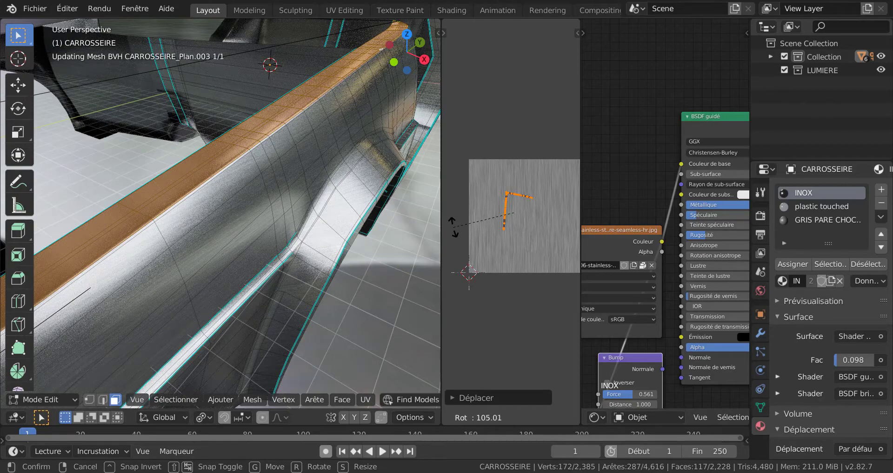
pyautogui.click(455, 234)
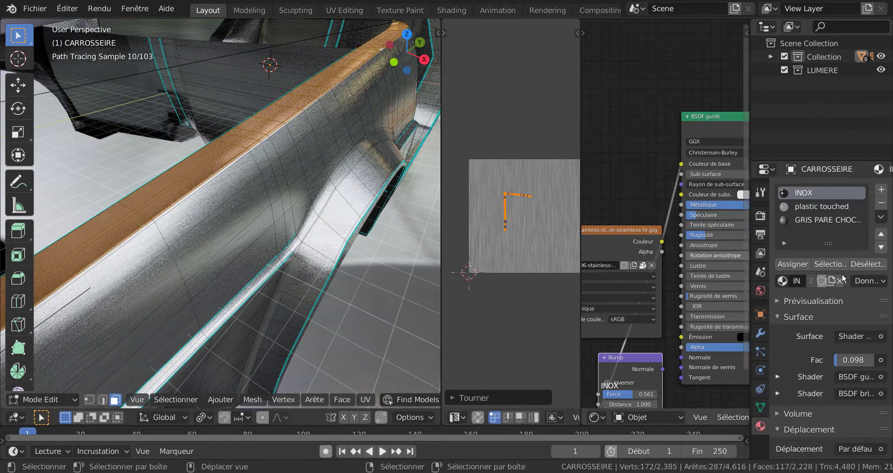
# Assign the INOX material to the selected fender-top faces and inspect the grain up close in Object Mode.
pyautogui.click(793, 267)
pyautogui.moveTo(380, 273); pyautogui.dragTo(396, 273, button='middle')
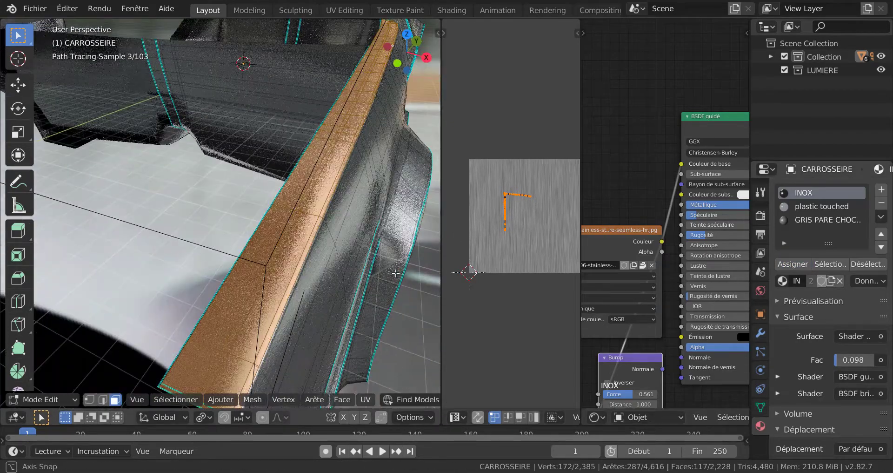
pyautogui.press('Tab')
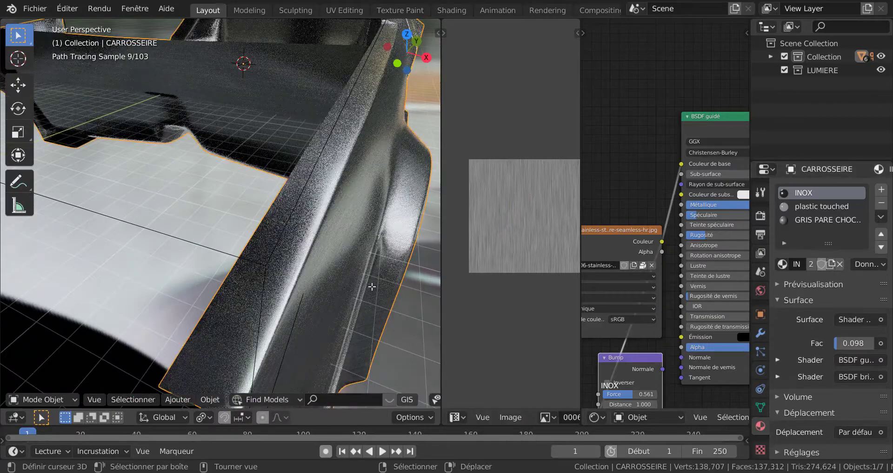
pyautogui.scroll(3, 372, 286)
pyautogui.moveTo(372, 286); pyautogui.dragTo(367, 284, button='middle')
pyautogui.scroll(-2, 365, 282)
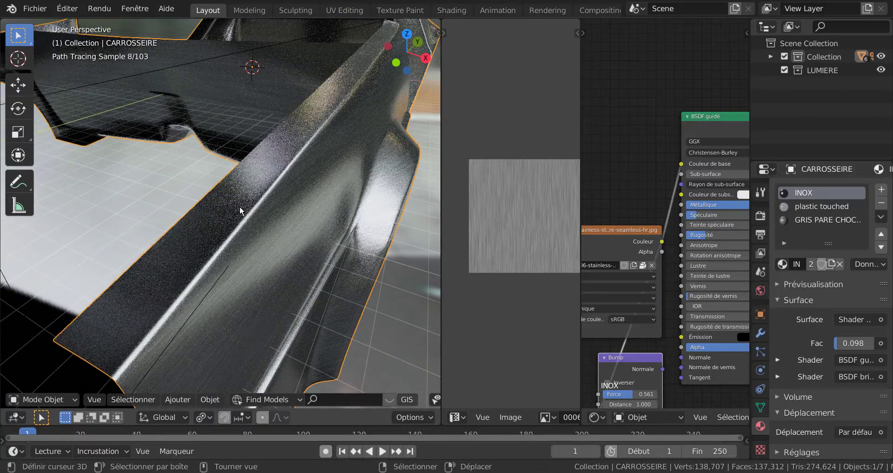
pyautogui.scroll(2, 239, 207)
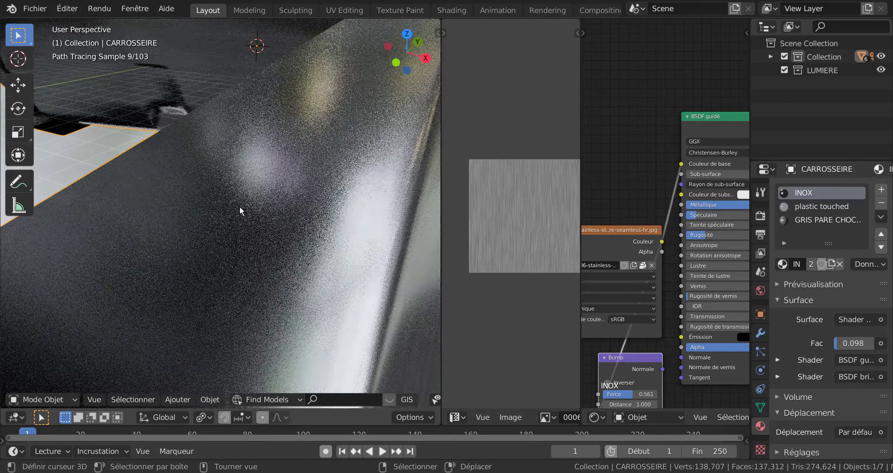
# Back in Edit Mode, enlarge the fender-top UVs in two passes, the second by about 2.11, until they span nearly the whole texture height.
pyautogui.press('Tab')
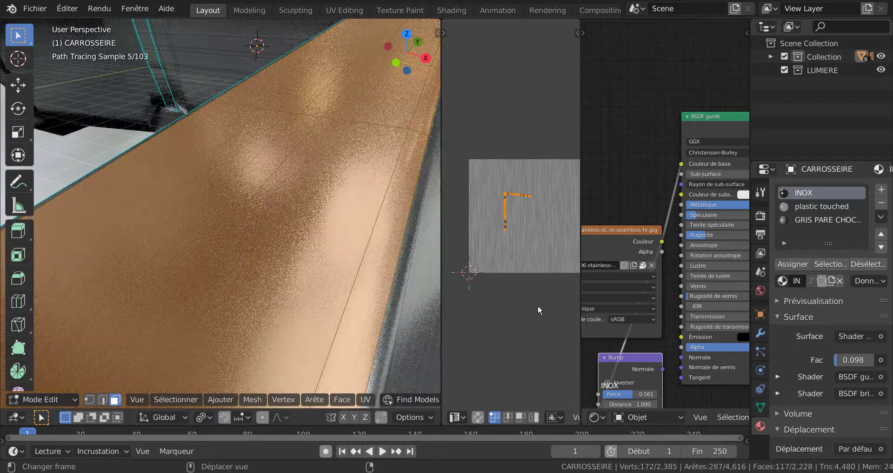
pyautogui.scroll(-1, 538, 305)
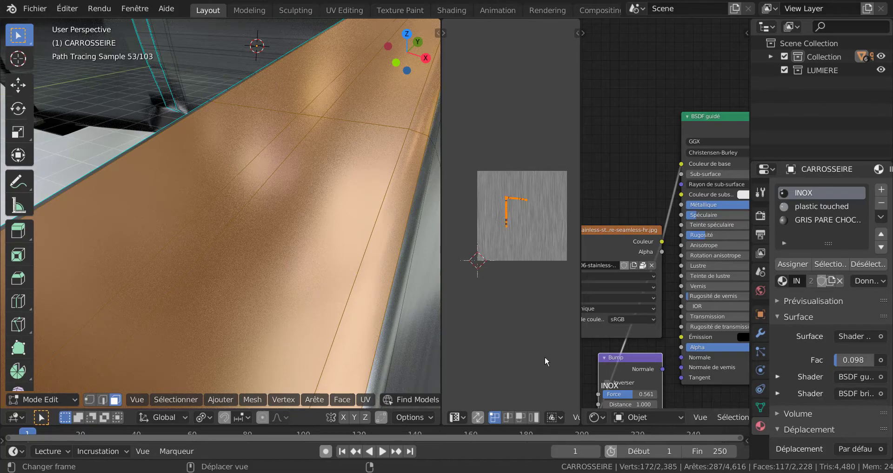
pyautogui.press('s')
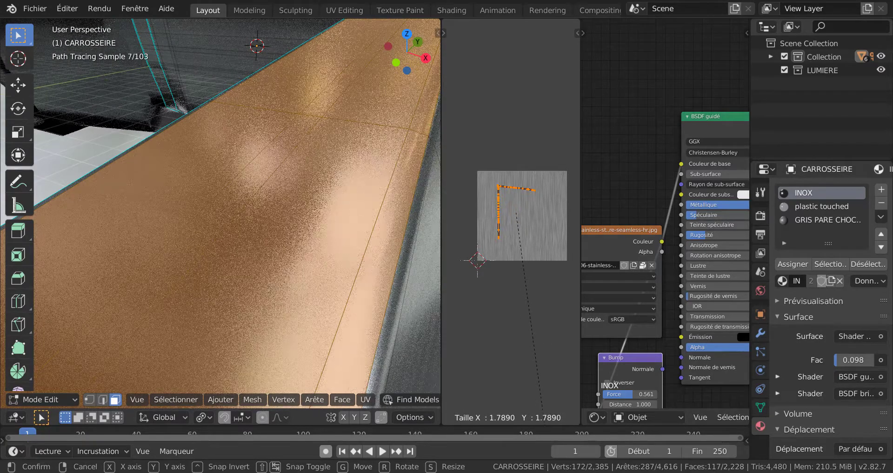
pyautogui.click(515, 347)
pyautogui.scroll(-1, 514, 345)
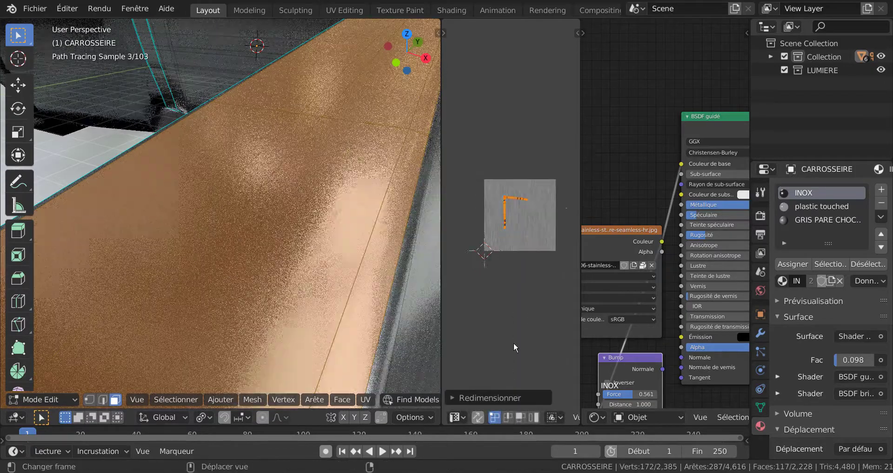
pyautogui.scroll(-2, 521, 303)
pyautogui.press('s')
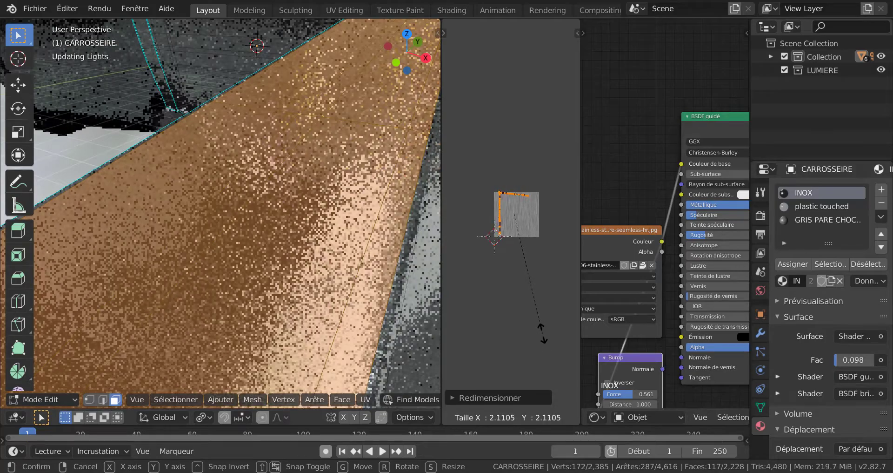
pyautogui.click(543, 332)
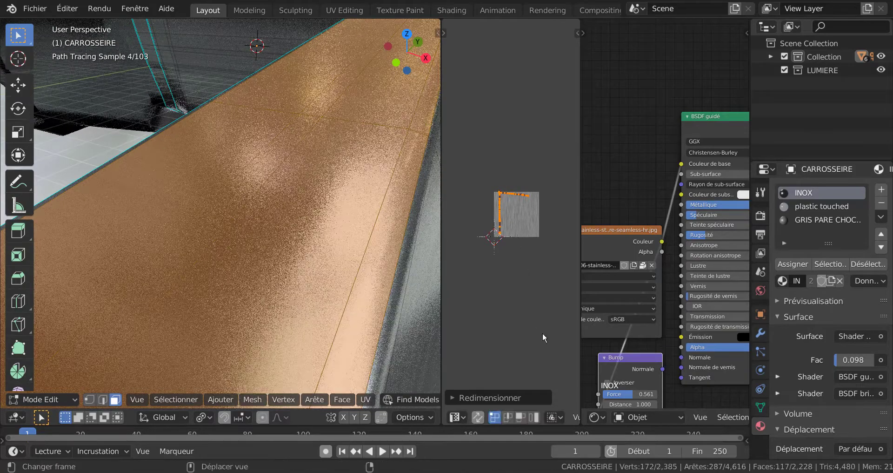
# Reassign INOX to the fender-top faces and examine the enlarged grain in Object Mode from several distances.
pyautogui.click(802, 266)
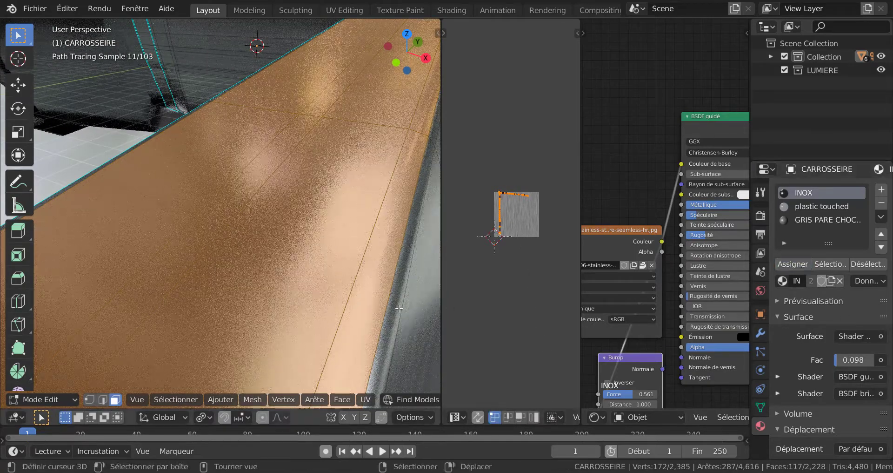
pyautogui.scroll(-4, 387, 309)
pyautogui.press('Tab')
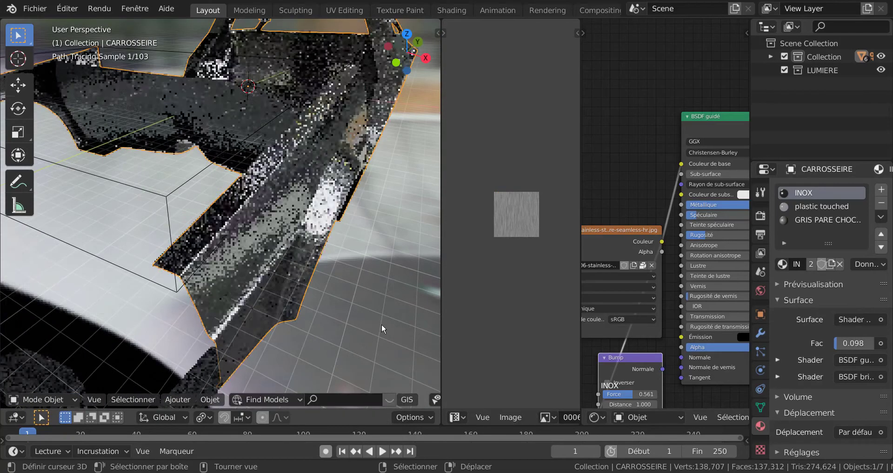
pyautogui.moveTo(397, 306); pyautogui.dragTo(392, 305, button='middle')
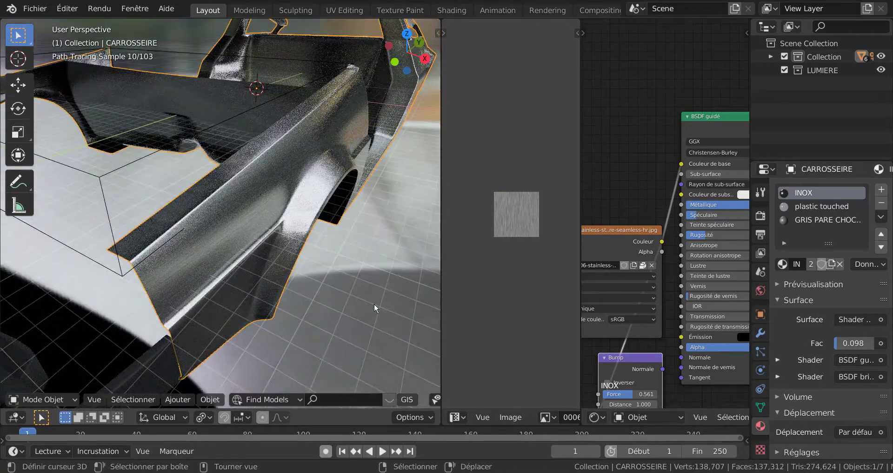
pyautogui.scroll(5, 374, 303)
pyautogui.scroll(-4, 374, 303)
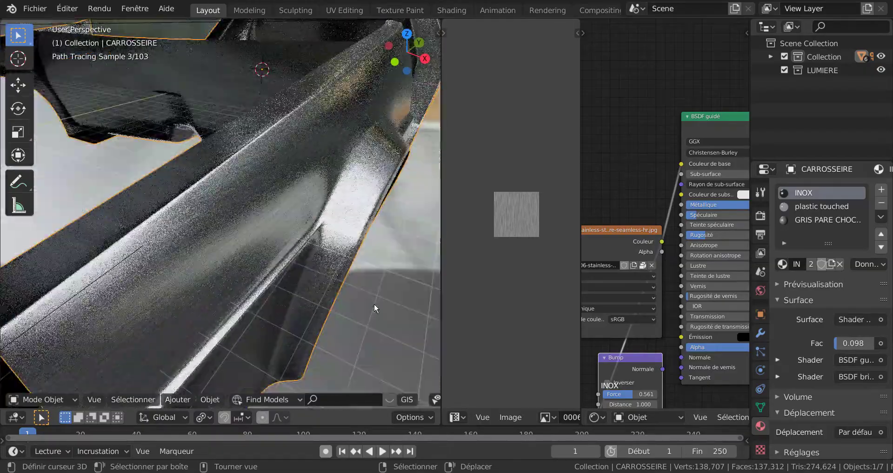
pyautogui.scroll(4, 362, 298)
pyautogui.scroll(-3, 362, 297)
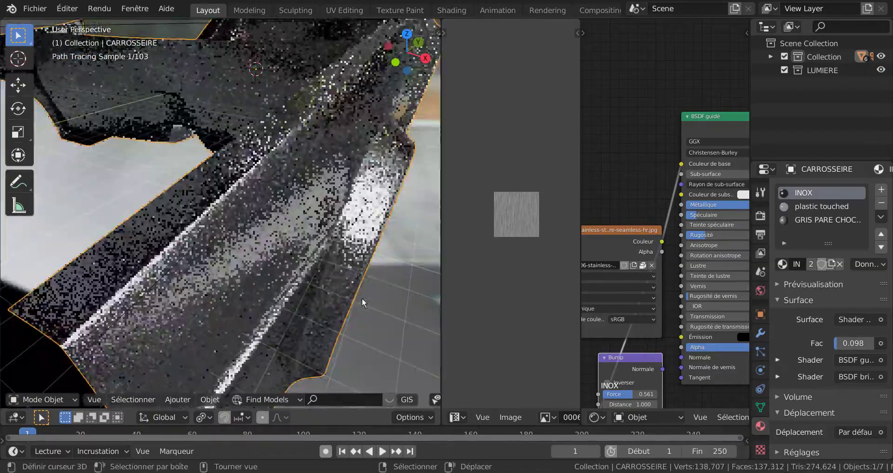
# Rotate the fender-top UVs by about -89° so the longer strip lies horizontally, and check the grain in Object Mode.
pyautogui.press('Tab')
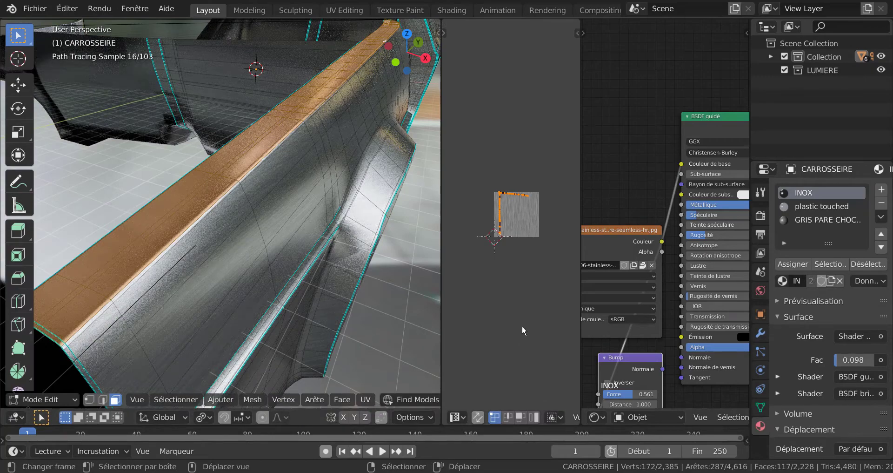
pyautogui.press('r')
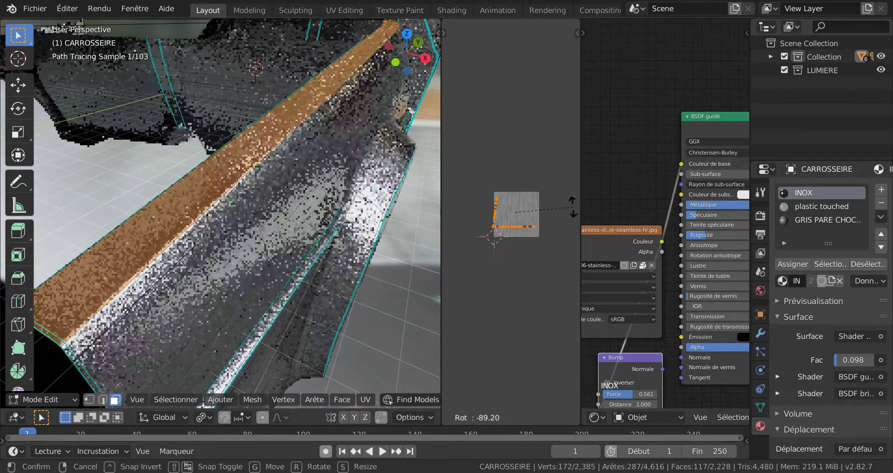
pyautogui.click(572, 207)
pyautogui.press('Tab')
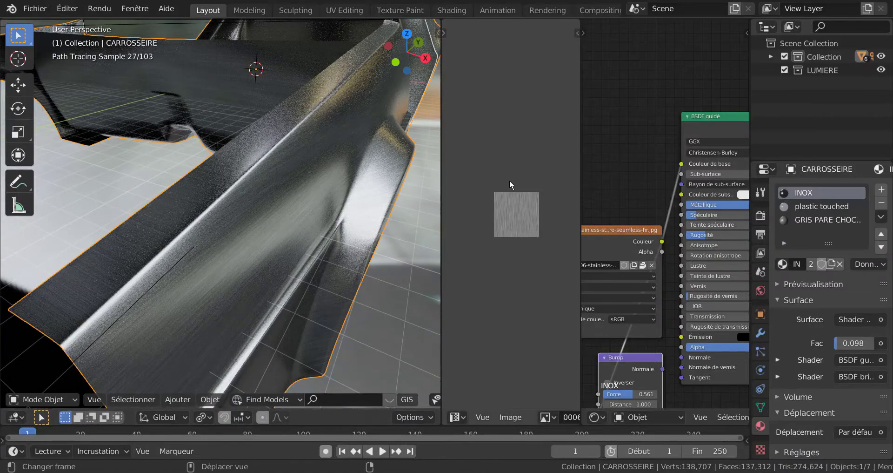
# Rotate the fender-top UVs back by about 82° so the longer strip stands nearly vertical, and reassign the INOX material.
pyautogui.press('Tab')
pyautogui.press('s')
pyautogui.press('r')
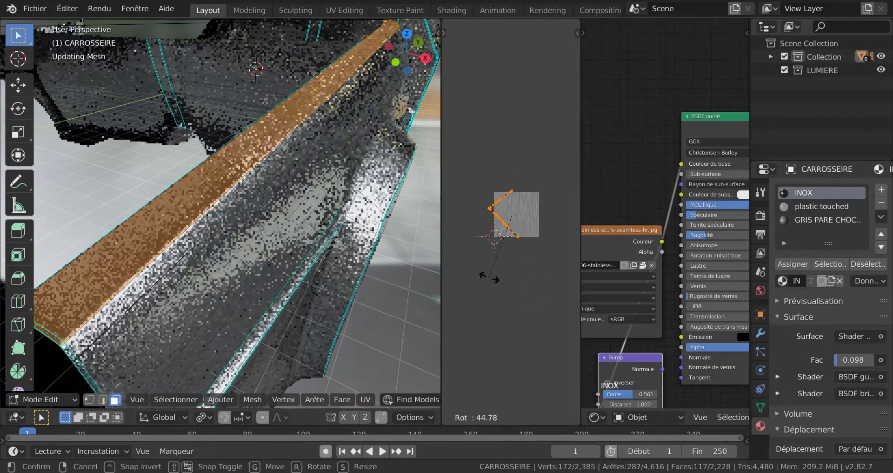
pyautogui.click(472, 237)
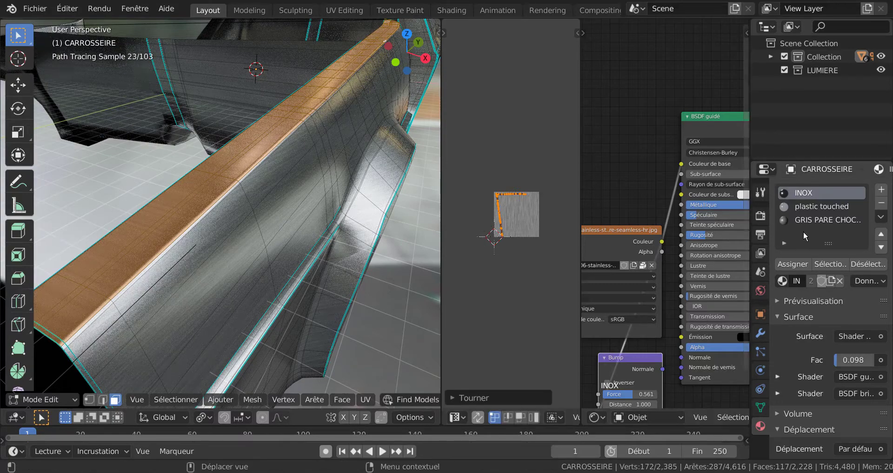
pyautogui.click(794, 264)
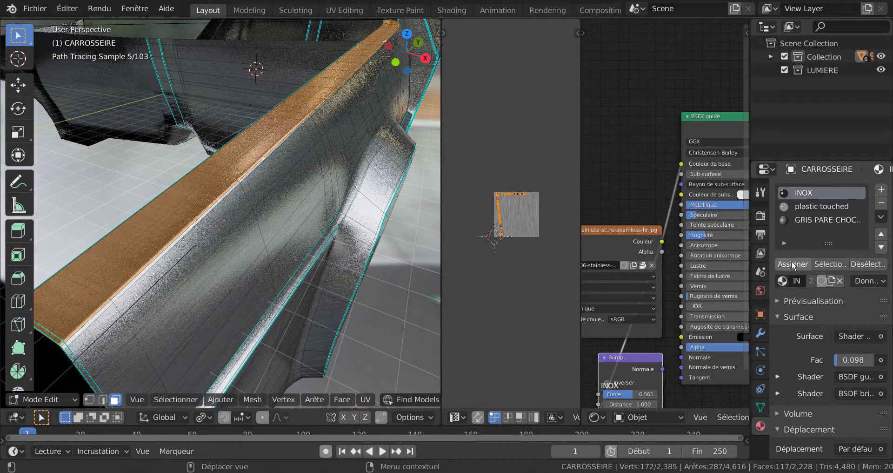
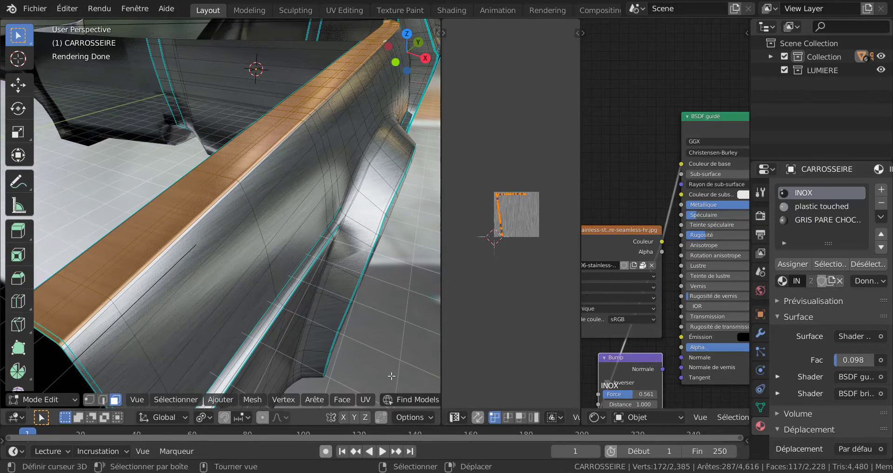
# Reproject the fender-top UVs from the top orthographic view, fitted to the texture bounds.
pyautogui.press('KP_7')
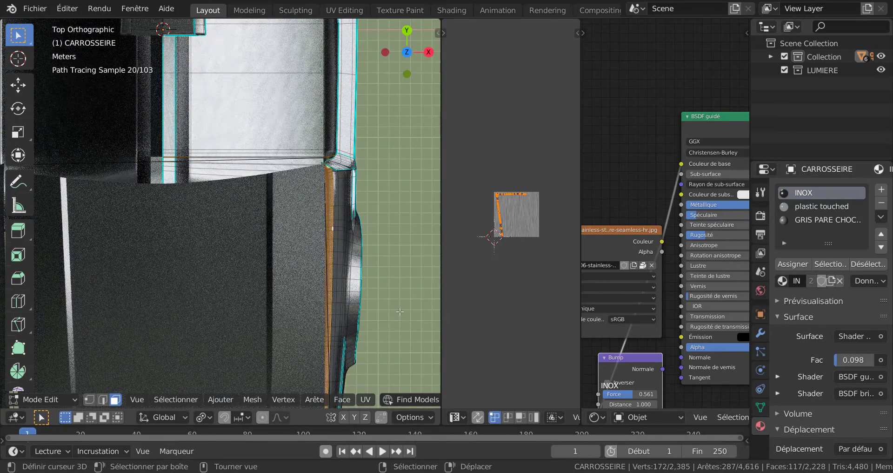
pyautogui.scroll(-3, 401, 196)
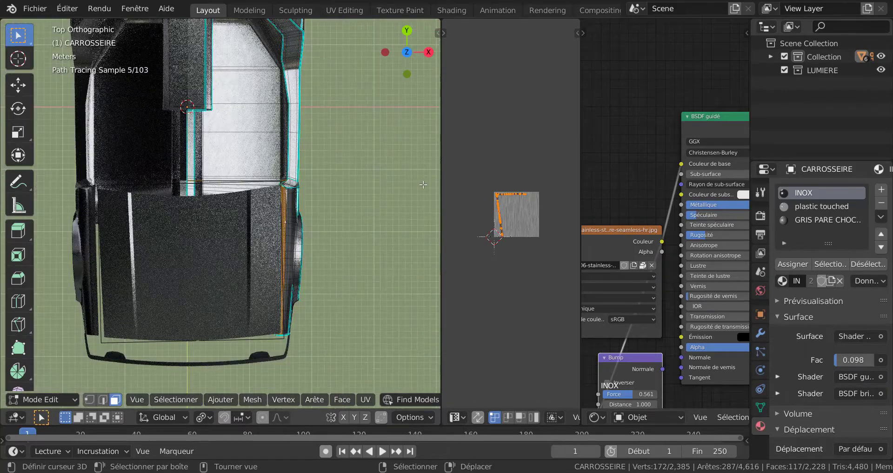
pyautogui.scroll(2, 348, 205)
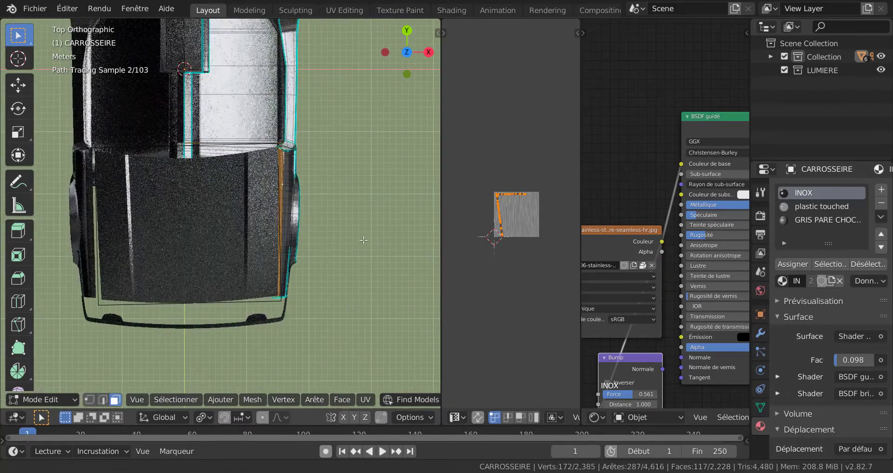
pyautogui.scroll(3, 348, 205)
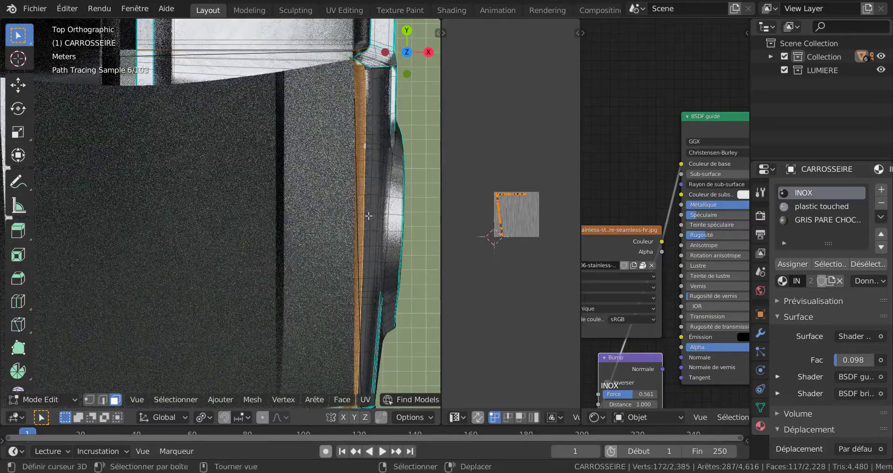
pyautogui.scroll(1, 309, 229)
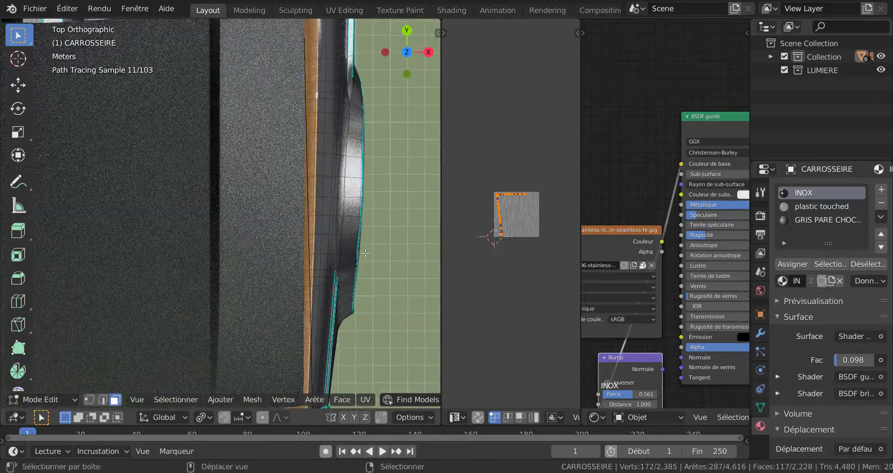
pyautogui.keyDown('shift'); pyautogui.moveTo(361, 256); pyautogui.dragTo(367, 230, button='middle'); pyautogui.keyUp('shift')
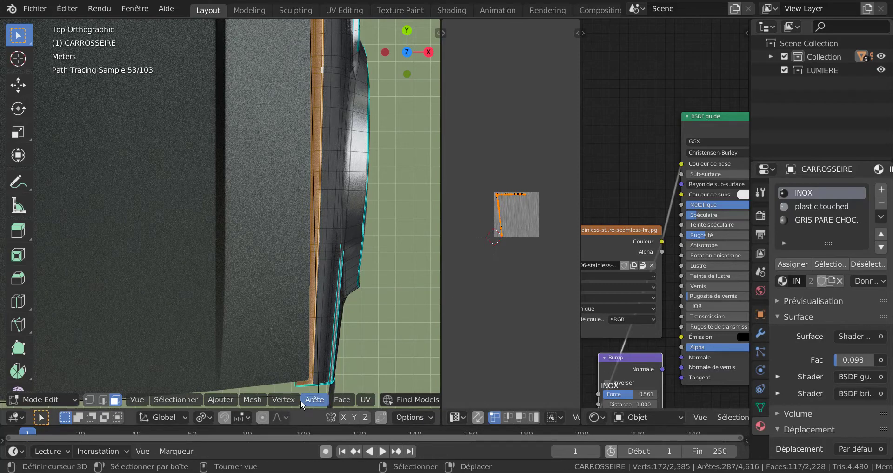
pyautogui.click(363, 399)
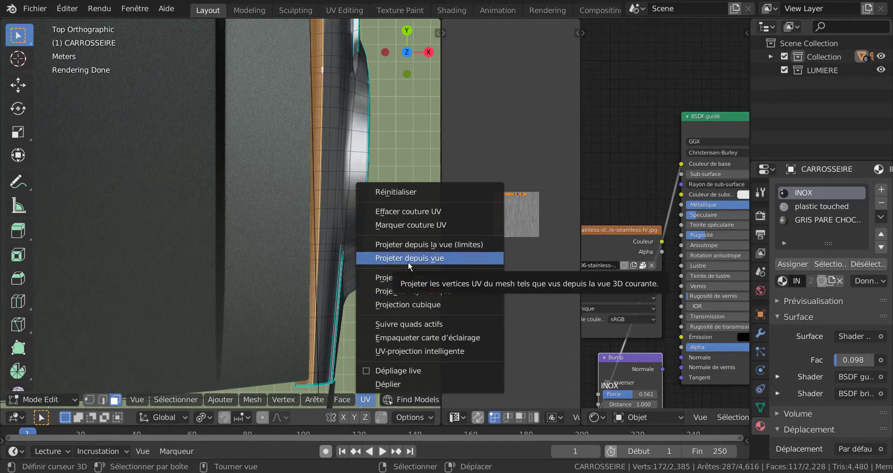
pyautogui.click(409, 245)
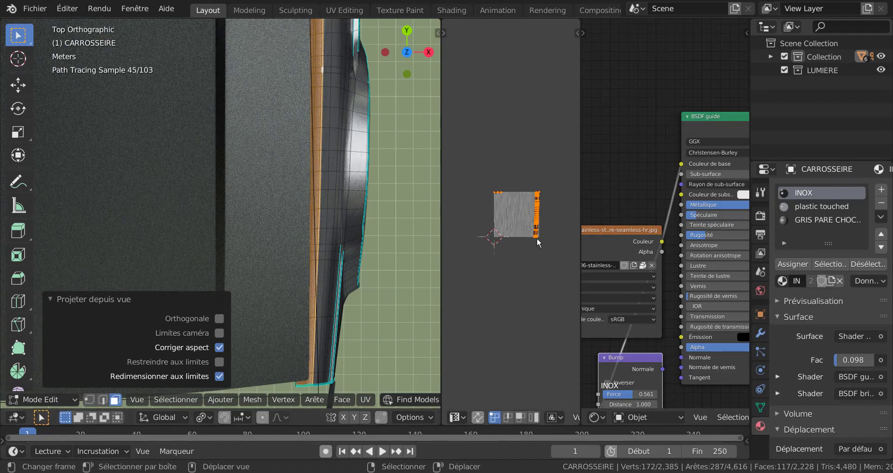
# Examine the reprojected grain on the fender top, up close and in Object Mode.
pyautogui.moveTo(298, 200); pyautogui.dragTo(332, 228, button='middle')
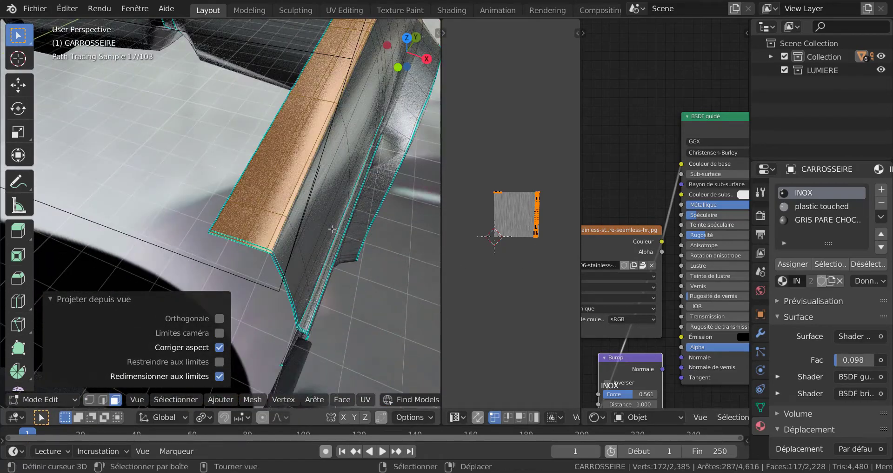
pyautogui.scroll(3, 332, 228)
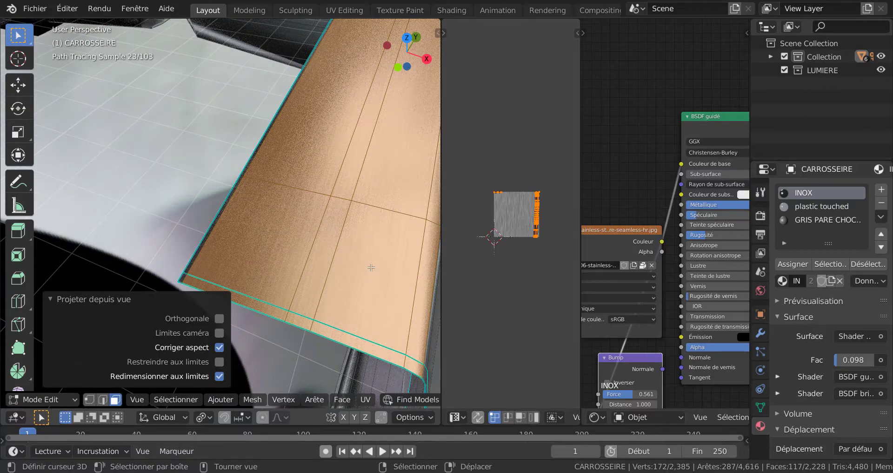
pyautogui.press('Tab')
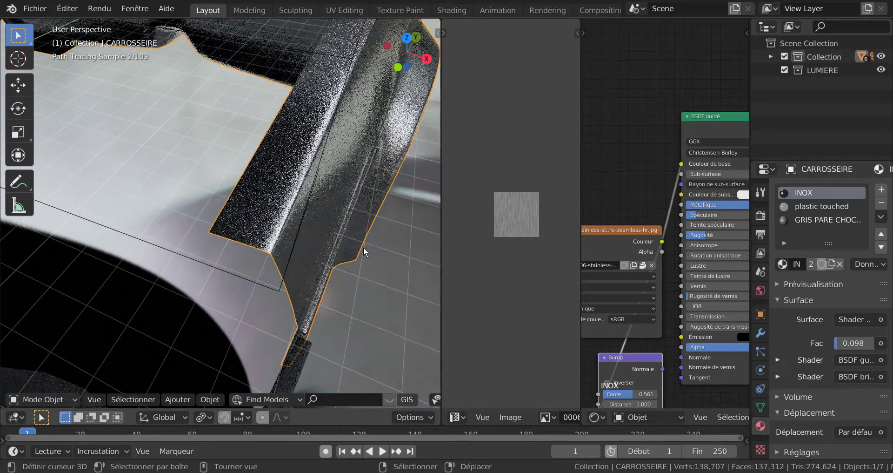
pyautogui.moveTo(364, 246); pyautogui.dragTo(348, 258, button='middle')
# Back in Edit Mode, enlarge the fender-top UVs to about three times the texture size and check the grain in Object Mode.
pyautogui.press('Tab')
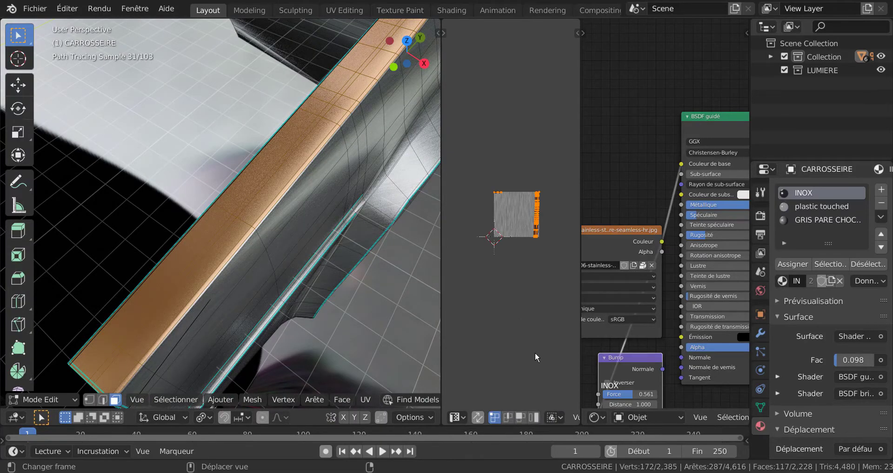
pyautogui.press('s')
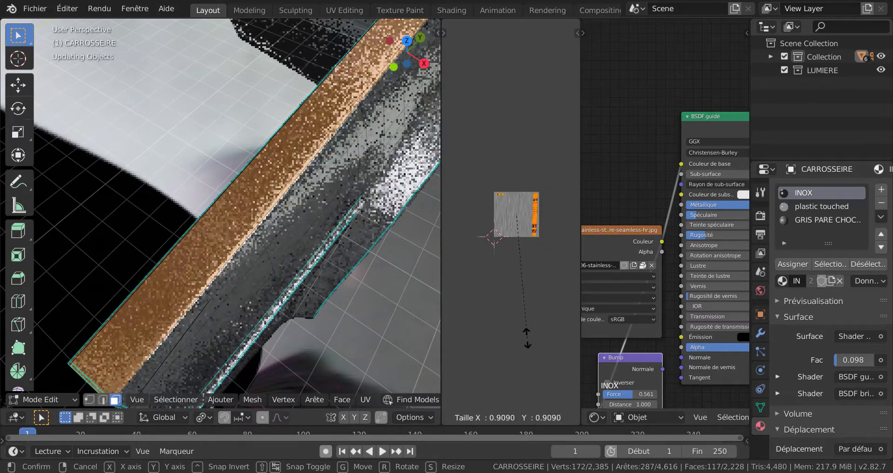
pyautogui.click(511, 321)
pyautogui.press('s')
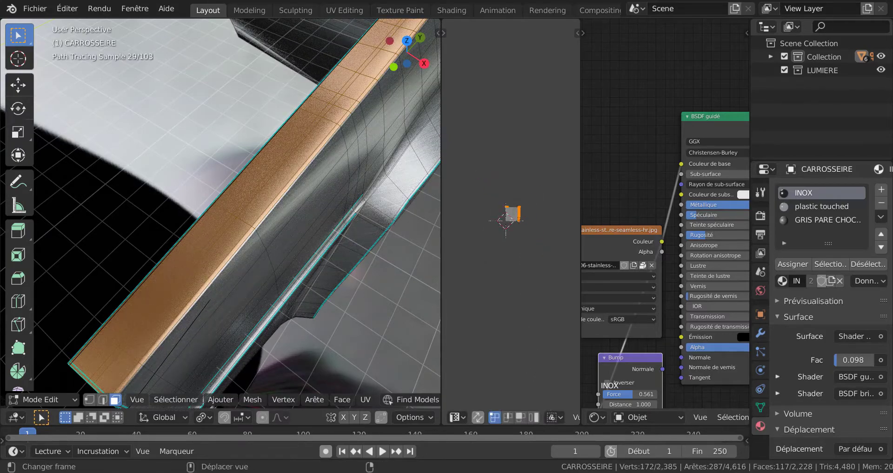
pyautogui.click(387, 301)
pyautogui.press('Tab')
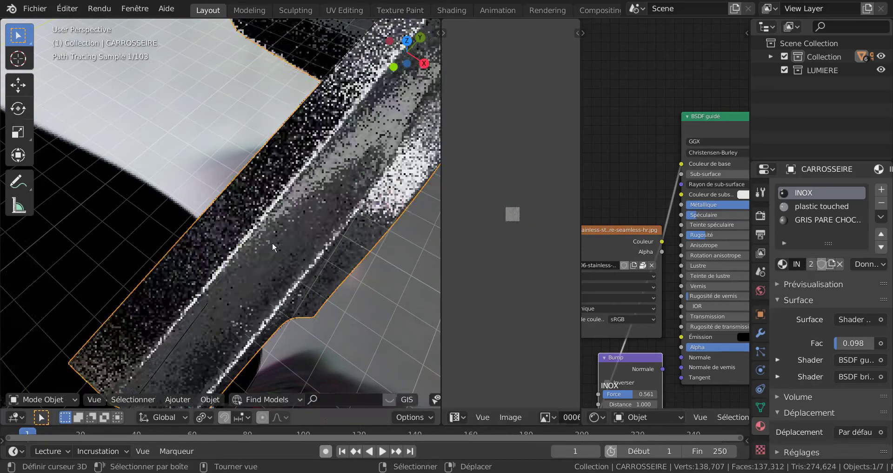
pyautogui.scroll(3, 272, 242)
pyautogui.moveTo(272, 242)
pyautogui.mouseDown(button='middle')
pyautogui.moveTo(300, 223)
pyautogui.moveTo(287, 245)
pyautogui.mouseUp(button='middle')
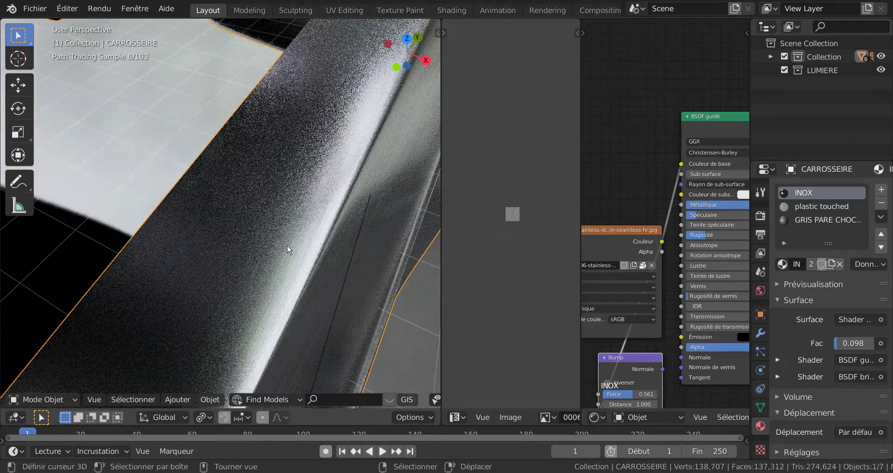
# Shrink the fender-top UVs to just over the texture size and return to Object Mode.
pyautogui.press('Tab')
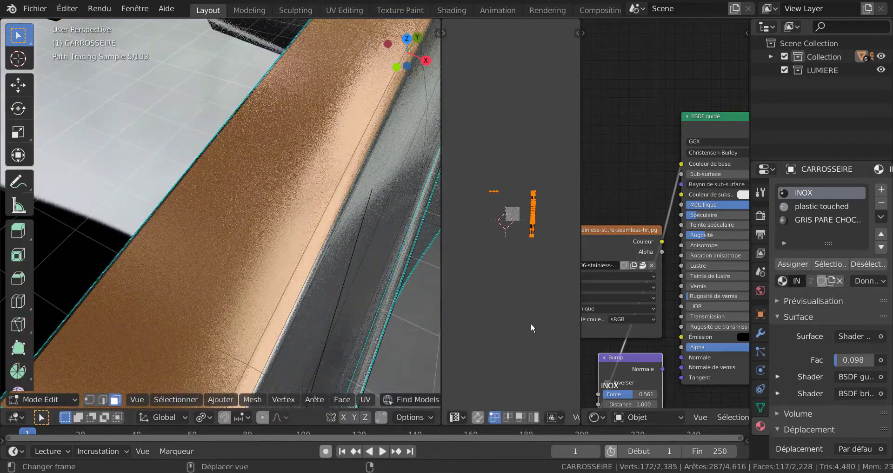
pyautogui.press('s')
pyautogui.click(518, 259)
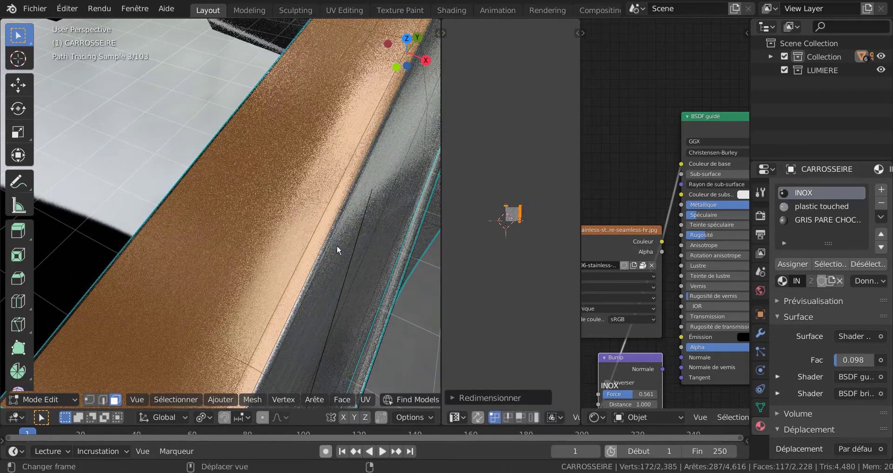
pyautogui.press('Tab')
# In Edit Mode, select the individual faces of the sill strip below the door opening.
pyautogui.moveTo(315, 199); pyautogui.dragTo(313, 273, button='middle')
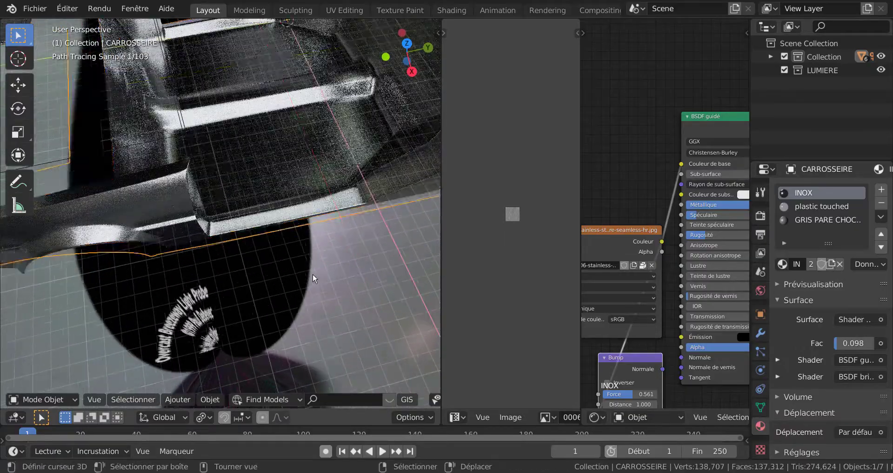
pyautogui.press('Tab')
pyautogui.scroll(4, 279, 229)
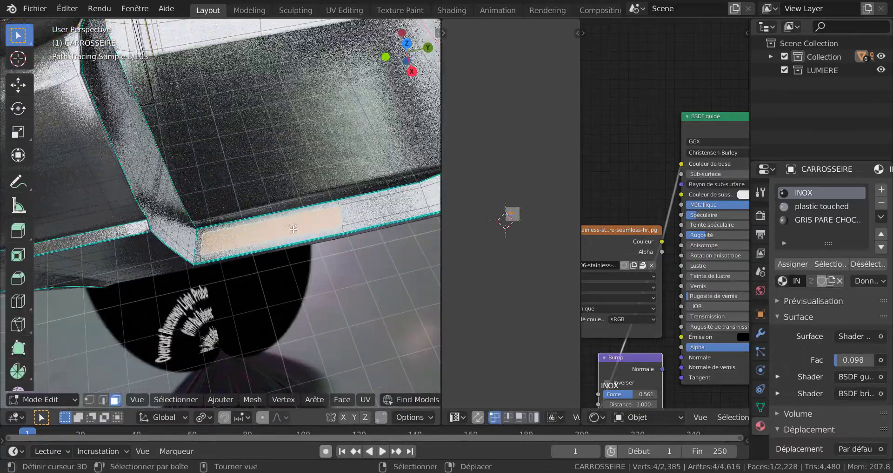
pyautogui.click(282, 241)
pyautogui.keyDown('shift'); pyautogui.click(369, 218); pyautogui.keyUp('shift')
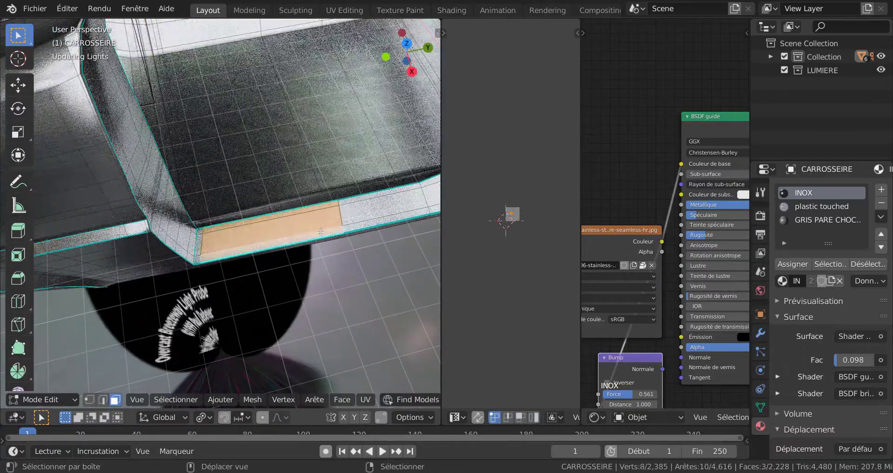
pyautogui.keyDown('shift'); pyautogui.click(373, 224); pyautogui.keyUp('shift')
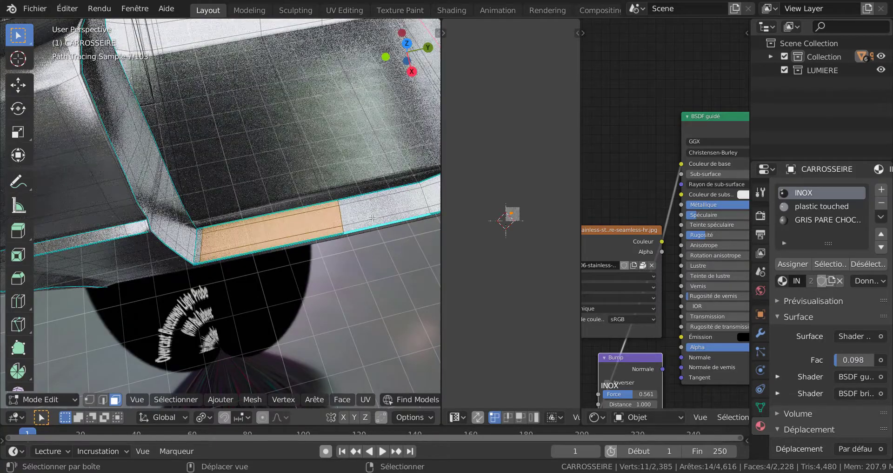
pyautogui.keyDown('shift'); pyautogui.click(373, 210); pyautogui.keyUp('shift')
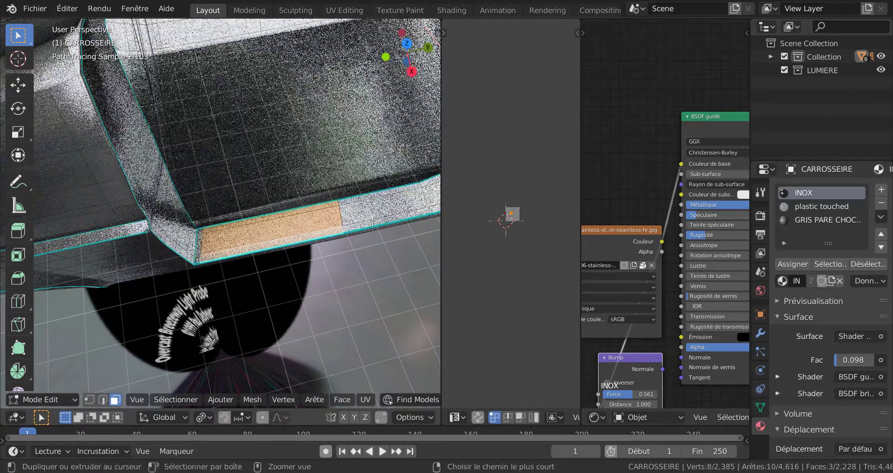
pyautogui.keyDown('shift'); pyautogui.click(377, 194); pyautogui.keyUp('shift')
pyautogui.keyDown('shift'); pyautogui.moveTo(377, 194); pyautogui.dragTo(313, 197, button='middle'); pyautogui.keyUp('shift')
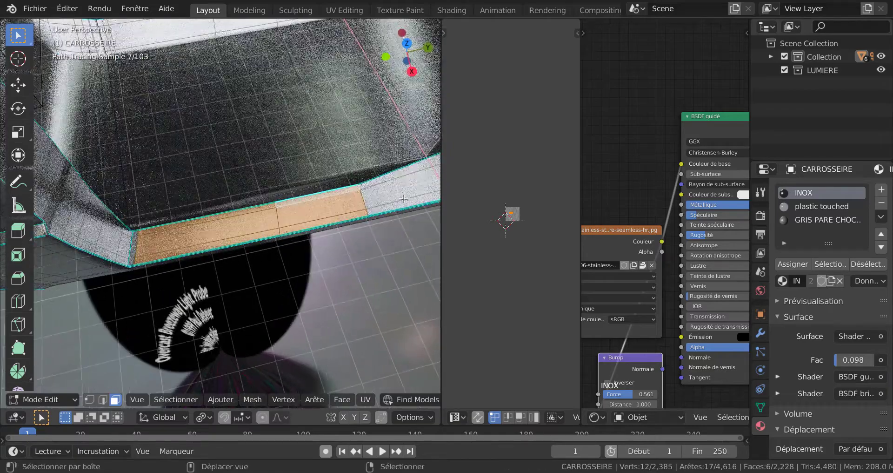
# Select the face loops around the door opening and along the fender top, and switch to the top orthographic view.
pyautogui.keyDown('alt'); pyautogui.click(359, 186); pyautogui.keyUp('alt')
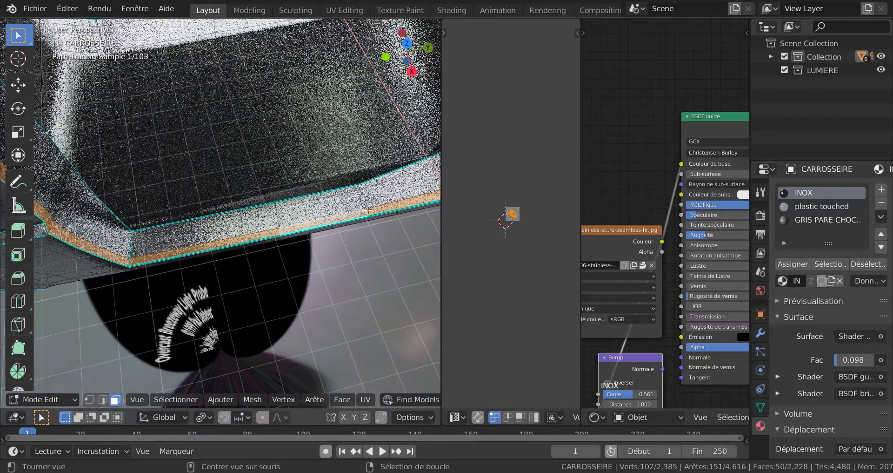
pyautogui.keyDown('alt'); pyautogui.keyDown('shift'); pyautogui.click(359, 186); pyautogui.keyUp('shift'); pyautogui.keyUp('alt')
pyautogui.scroll(-2, 363, 191)
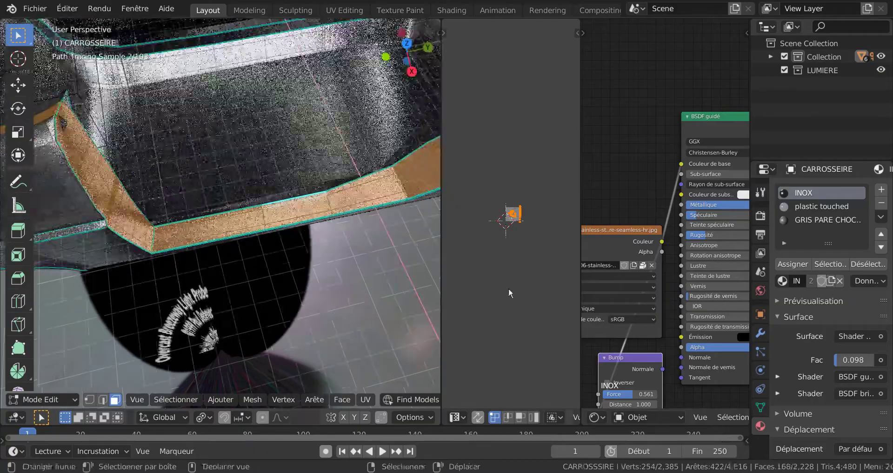
pyautogui.scroll(2, 505, 286)
pyautogui.scroll(-1, 280, 250)
pyautogui.scroll(5, 280, 250)
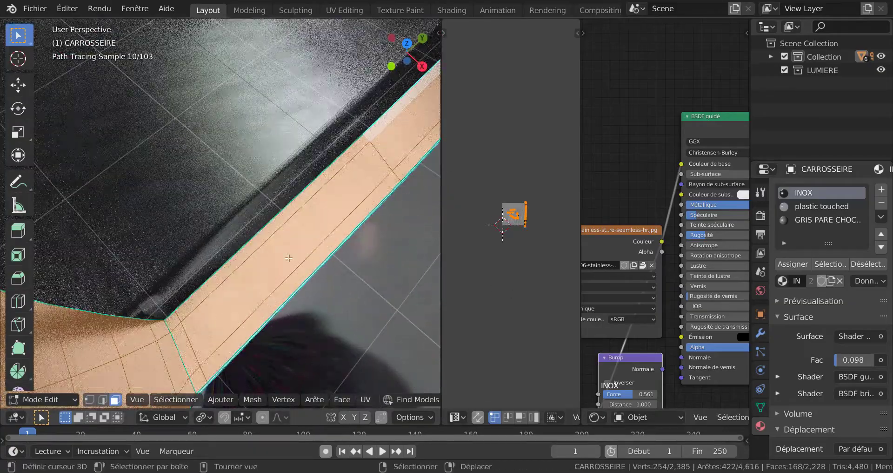
pyautogui.scroll(3, 289, 258)
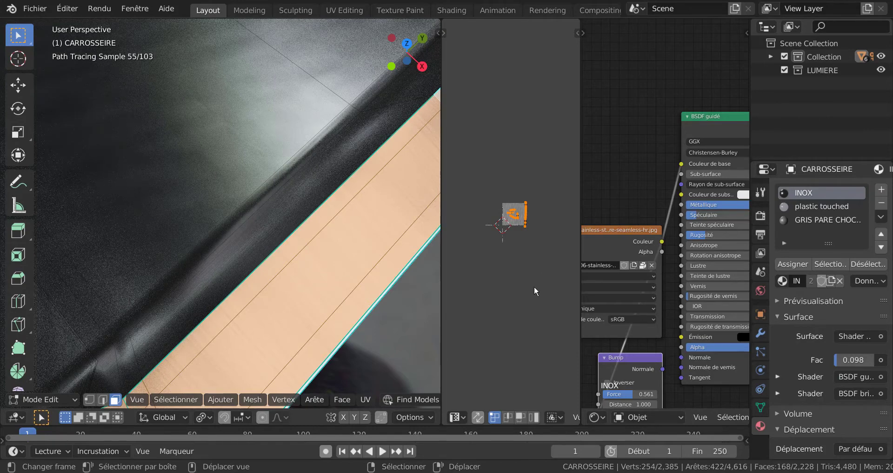
pyautogui.press('KP_7')
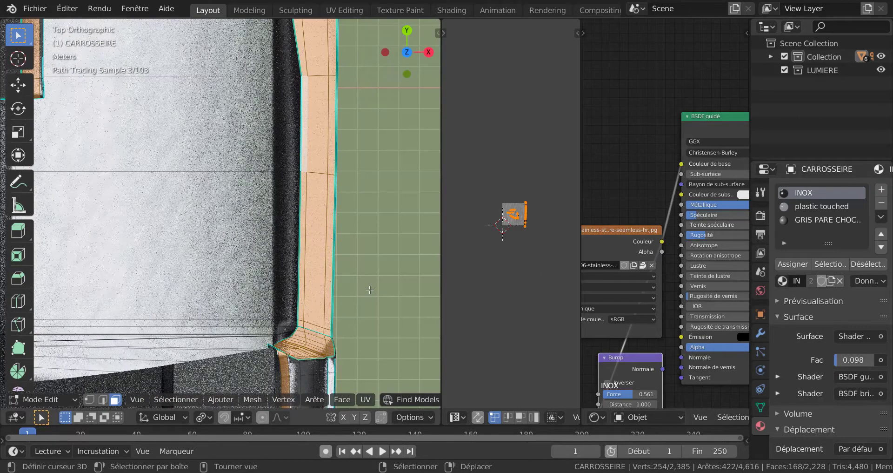
# Rotate the UVs of the selected door-opening and fender strips by about 88.73°.
pyautogui.scroll(2, 507, 301)
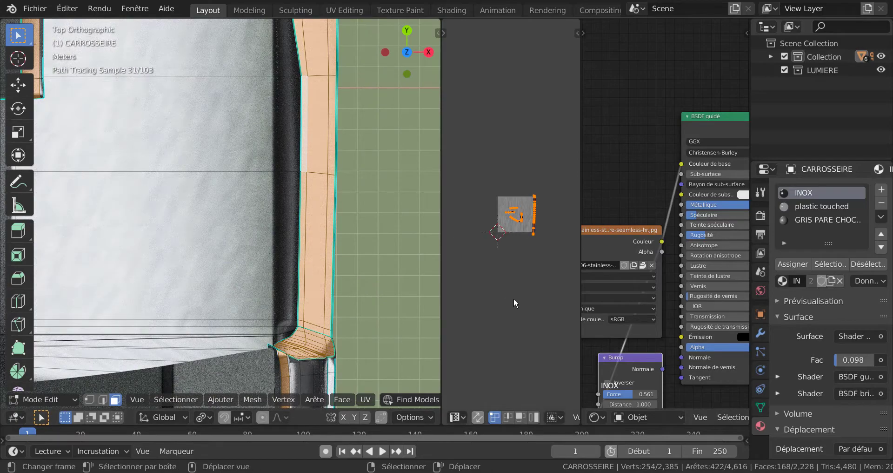
pyautogui.scroll(2, 514, 304)
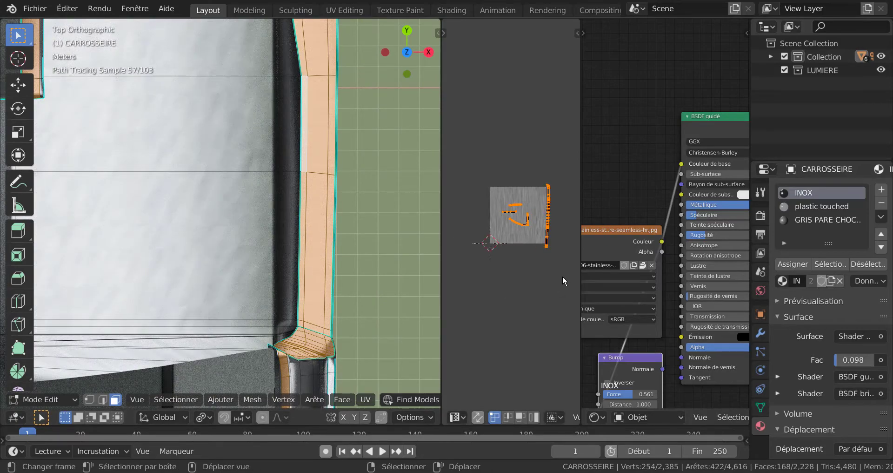
pyautogui.press('r')
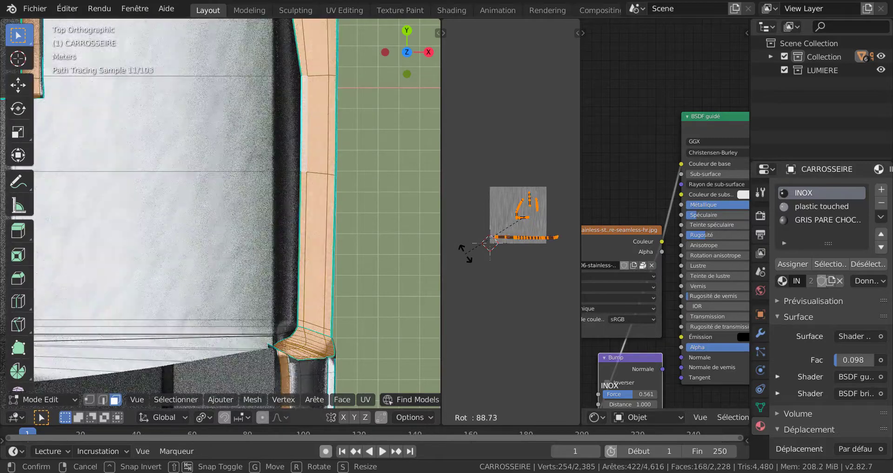
pyautogui.click(465, 254)
# Project the selected door-opening and fender strip UVs from the top view, fitted to the texture bounds.
pyautogui.scroll(-3, 280, 289)
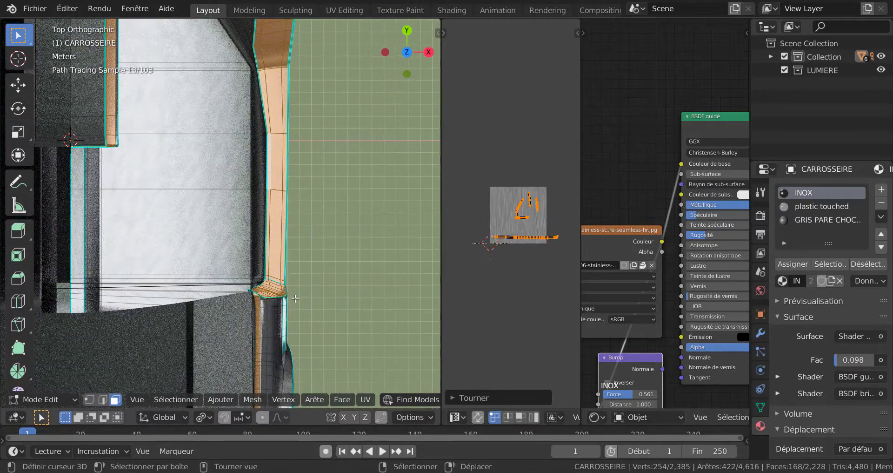
pyautogui.click(366, 399)
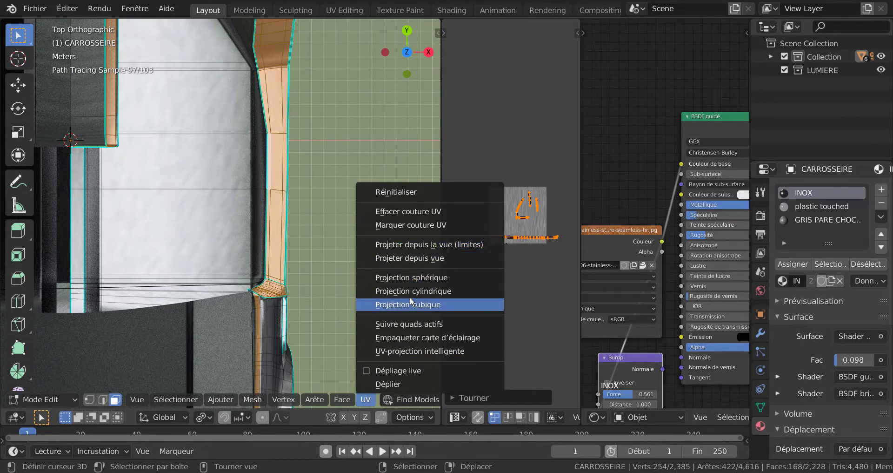
pyautogui.click(425, 245)
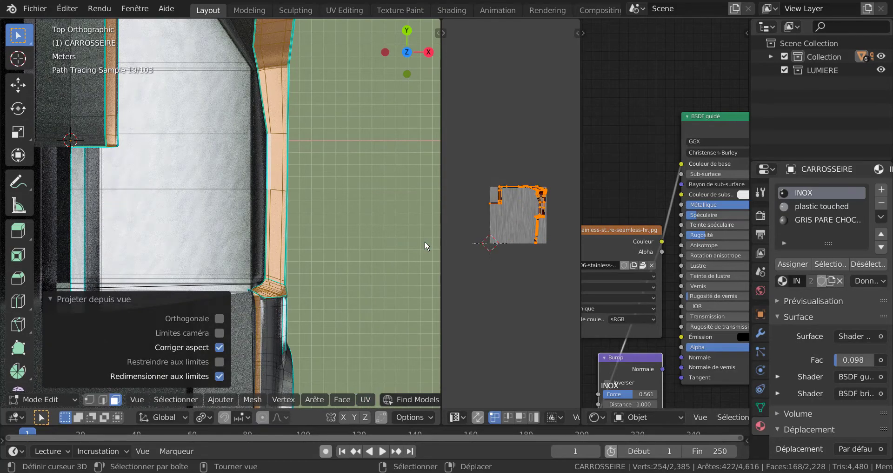
# Scale the UVs of the selected door-sill and door-opening strips and return to Object Mode.
pyautogui.moveTo(412, 263); pyautogui.dragTo(371, 265, button='middle')
pyautogui.press('Tab')
pyautogui.press('Tab')
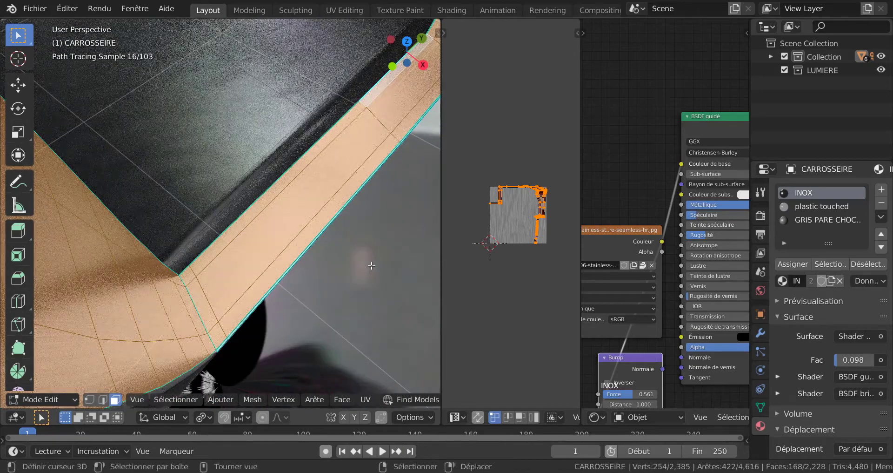
pyautogui.scroll(3, 372, 266)
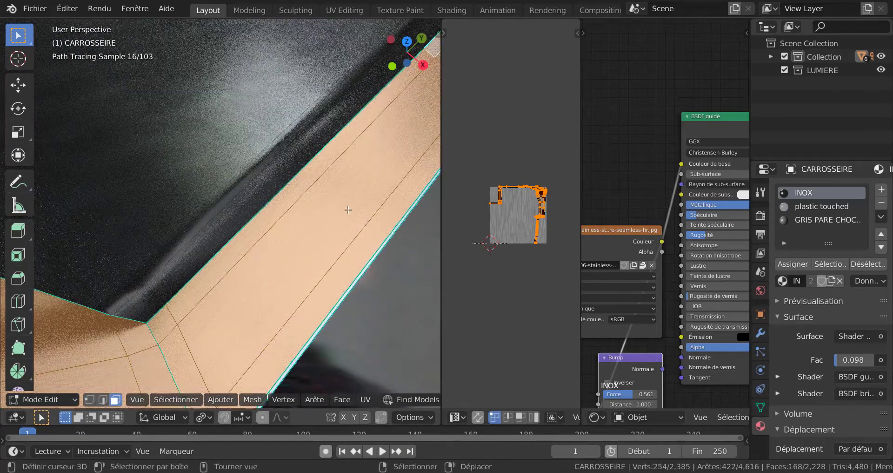
pyautogui.press('s')
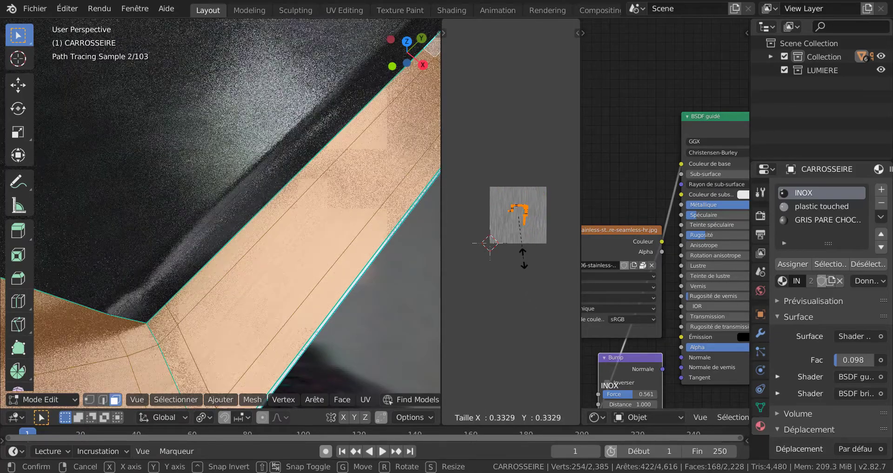
pyautogui.click(554, 330)
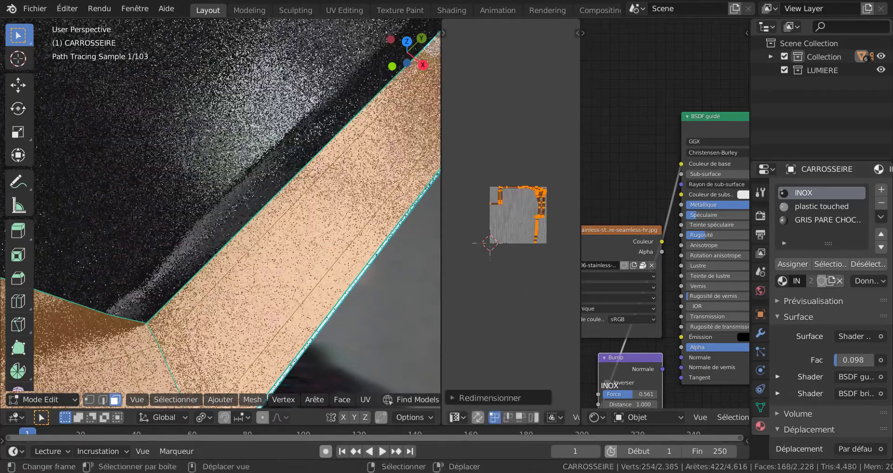
pyautogui.press('Tab')
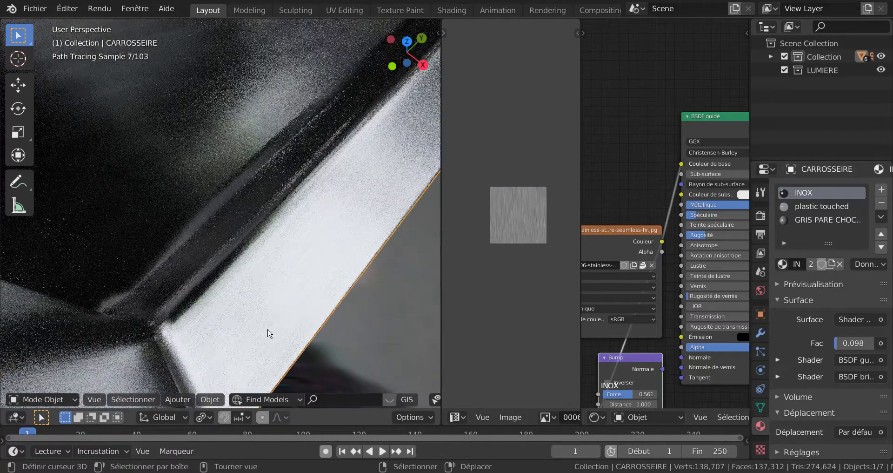
# Inspect the metal grain along the door sill, and render the camera view to check the body's brushed finish.
pyautogui.scroll(-5, 279, 257)
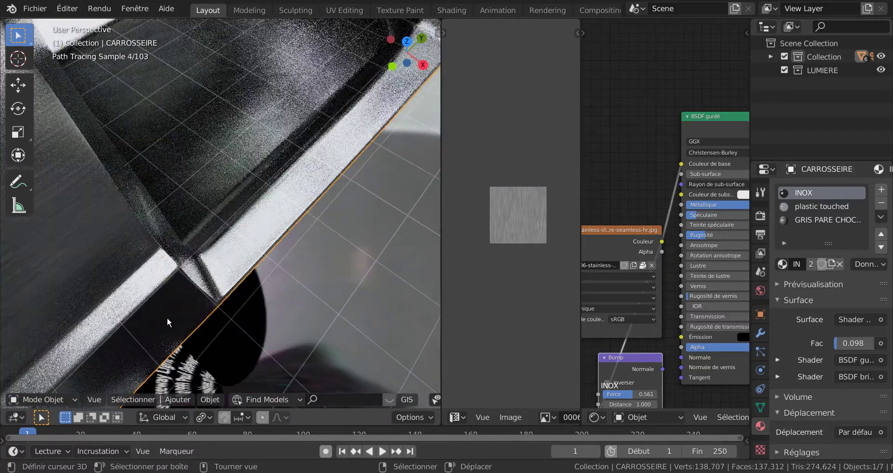
pyautogui.scroll(5, 306, 222)
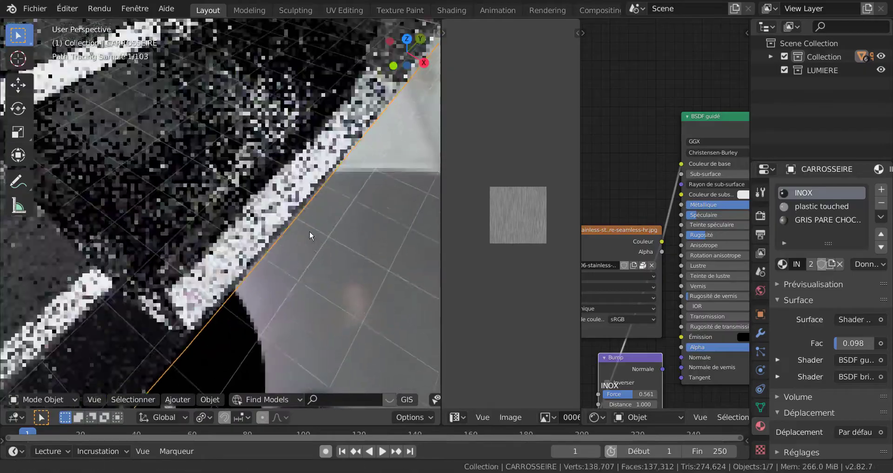
pyautogui.scroll(-5, 300, 250)
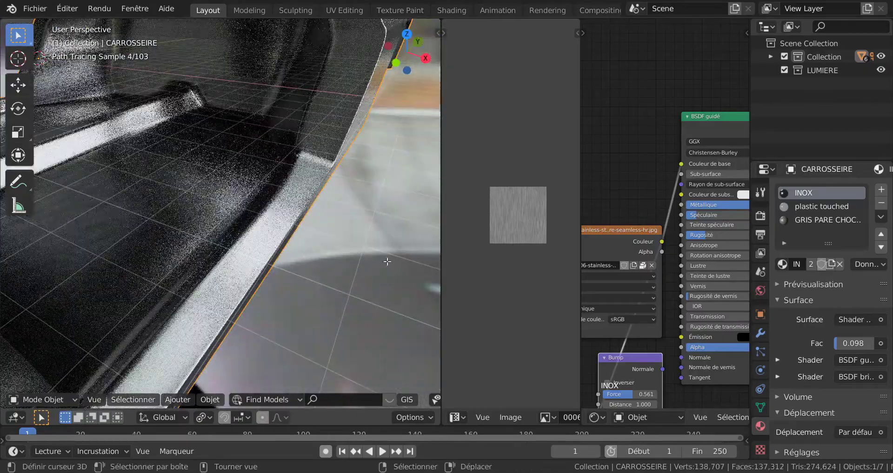
pyautogui.press('Tab')
pyautogui.scroll(-5, 338, 257)
pyautogui.press('Tab')
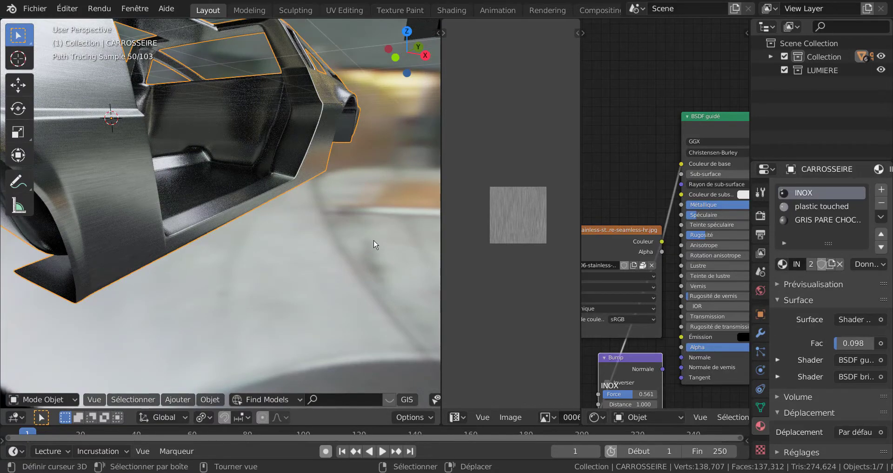
pyautogui.press('KP_0')
pyautogui.scroll(-3, 368, 233)
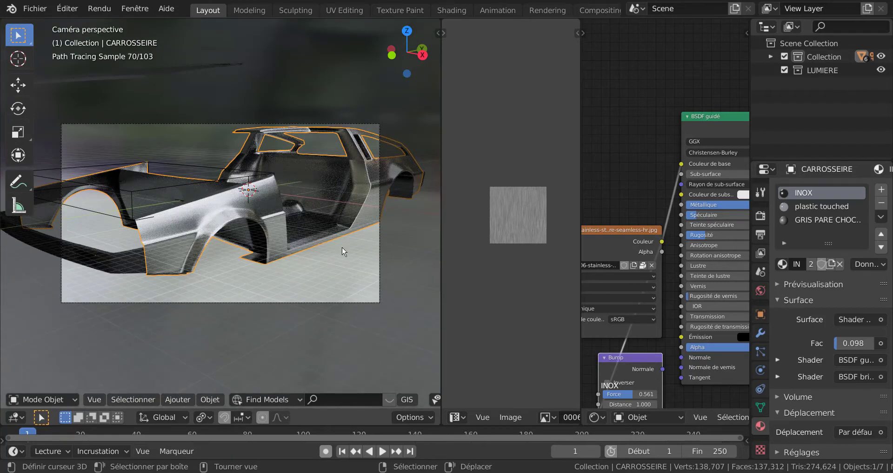
pyautogui.press('F12')
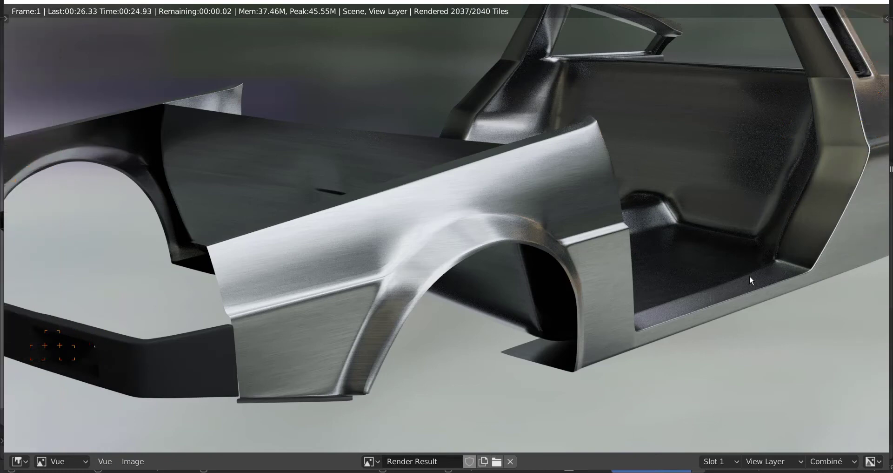
pyautogui.scroll(-1, 726, 281)
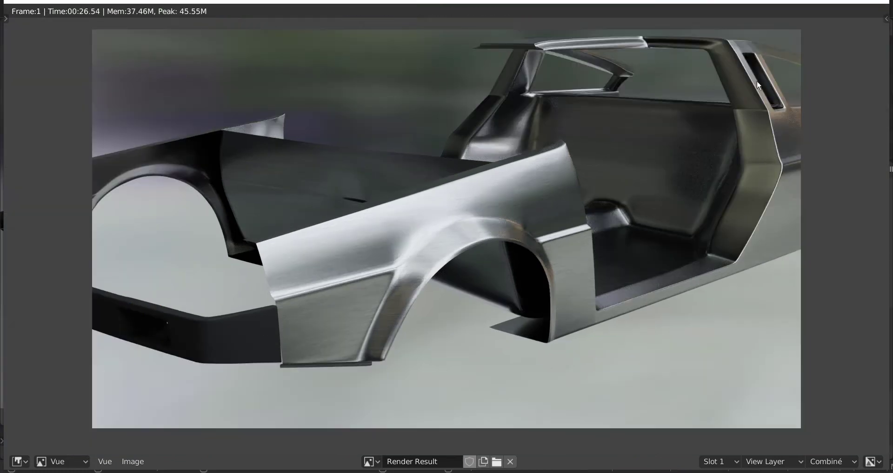
pyautogui.scroll(-1, 612, 295)
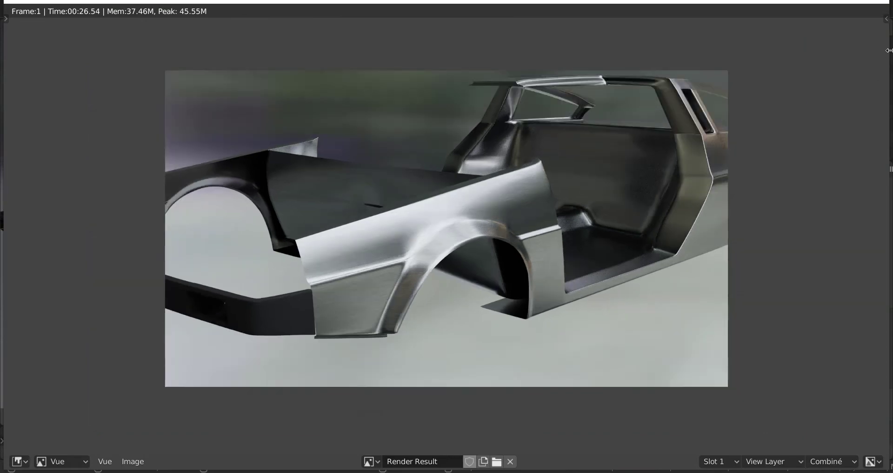
pyautogui.click(879, 2)
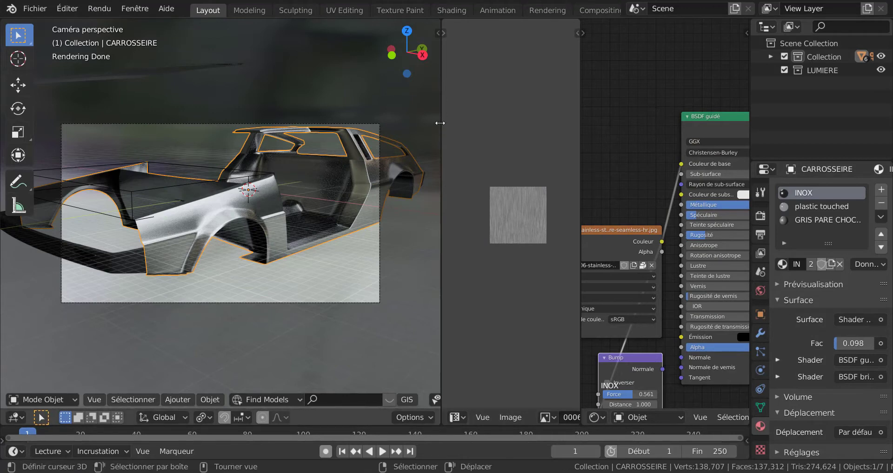
# Enlarge the shader editor over the 3D viewport and image editor so the whole INOX node tree fits.
pyautogui.moveTo(441, 124); pyautogui.dragTo(219, 125)
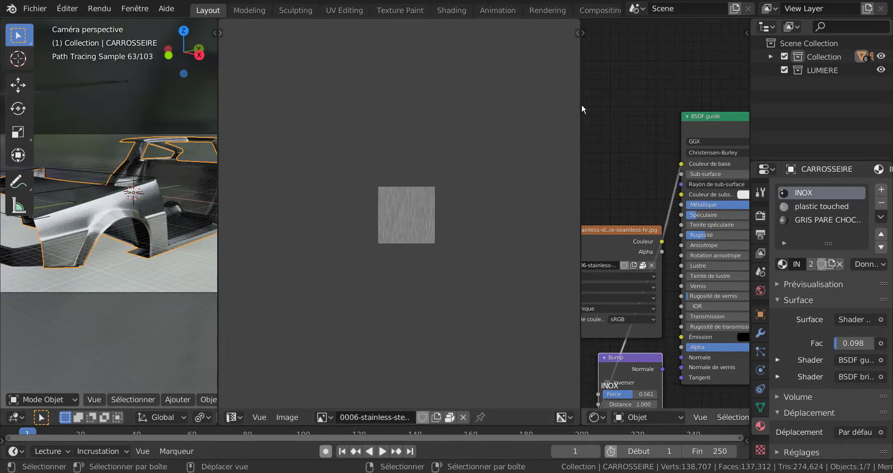
pyautogui.moveTo(582, 105); pyautogui.dragTo(272, 143)
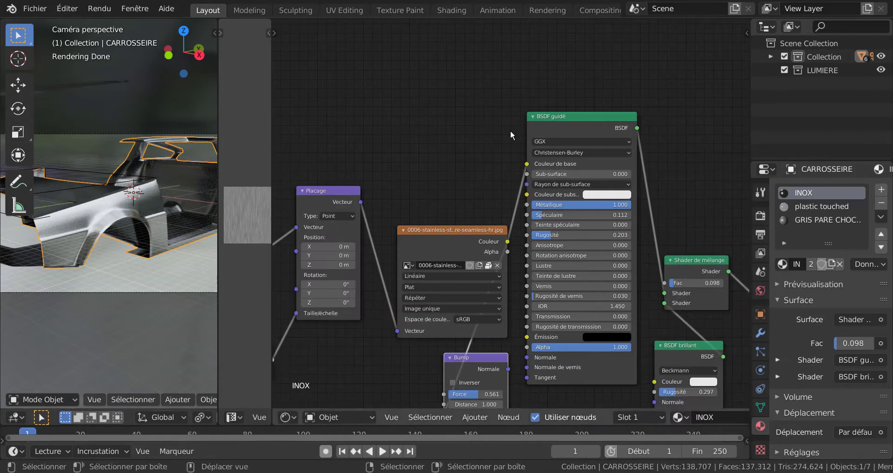
pyautogui.press('Home')
pyautogui.moveTo(492, 125); pyautogui.dragTo(524, 71, button='middle')
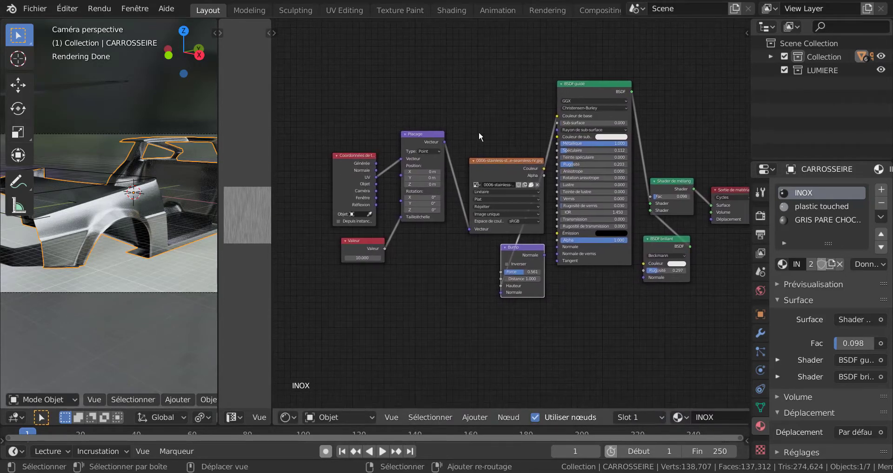
# Line up the texture coordinate, value, mapping and stainless-steel image nodes side by side, with the Bump node below the image.
pyautogui.scroll(1, 372, 176)
pyautogui.click(337, 150)
pyautogui.moveTo(352, 128); pyautogui.dragTo(360, 126)
pyautogui.moveTo(331, 244); pyautogui.dragTo(342, 213)
pyautogui.moveTo(520, 149); pyautogui.dragTo(499, 120)
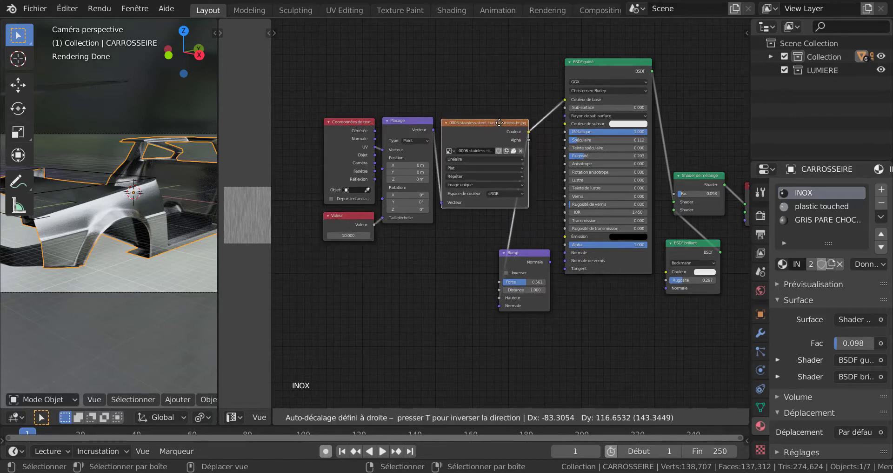
pyautogui.moveTo(532, 251); pyautogui.dragTo(473, 214)
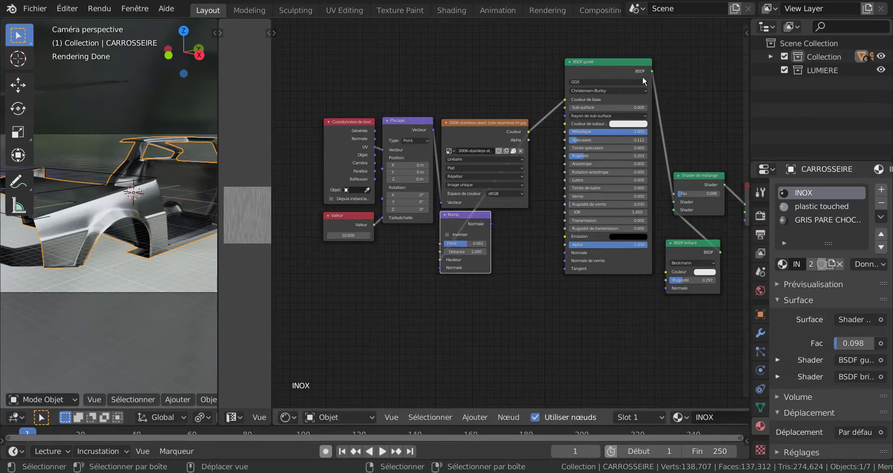
# Pack the Principled BSDF beside the image texture, followed by the Mix Shader, Glossy BSDF and Material Output nodes.
pyautogui.scroll(1, 559, 205)
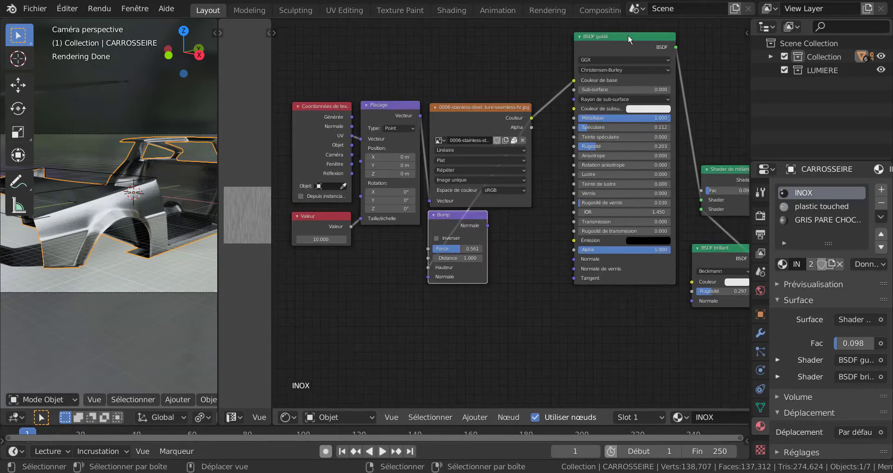
pyautogui.moveTo(629, 35); pyautogui.dragTo(589, 107)
pyautogui.moveTo(666, 69); pyautogui.dragTo(550, 48, button='middle')
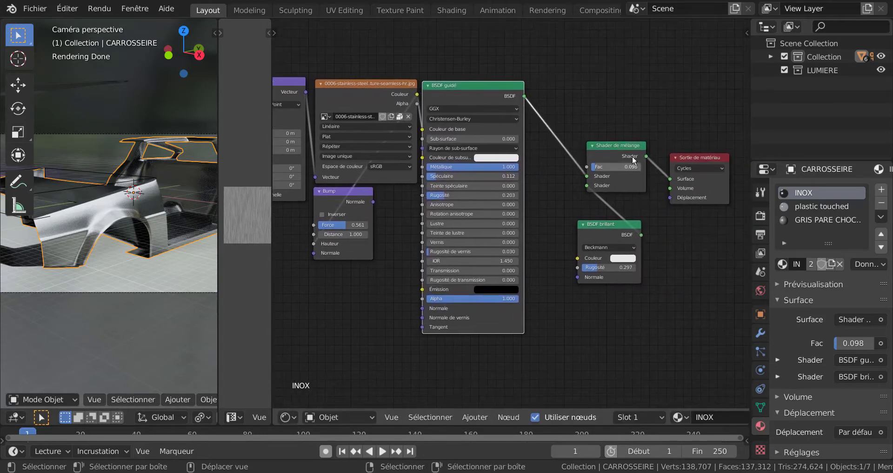
pyautogui.scroll(1, 626, 153)
pyautogui.moveTo(629, 135); pyautogui.dragTo(566, 66)
pyautogui.moveTo(623, 228); pyautogui.dragTo(571, 137)
pyautogui.moveTo(720, 148); pyautogui.dragTo(636, 63)
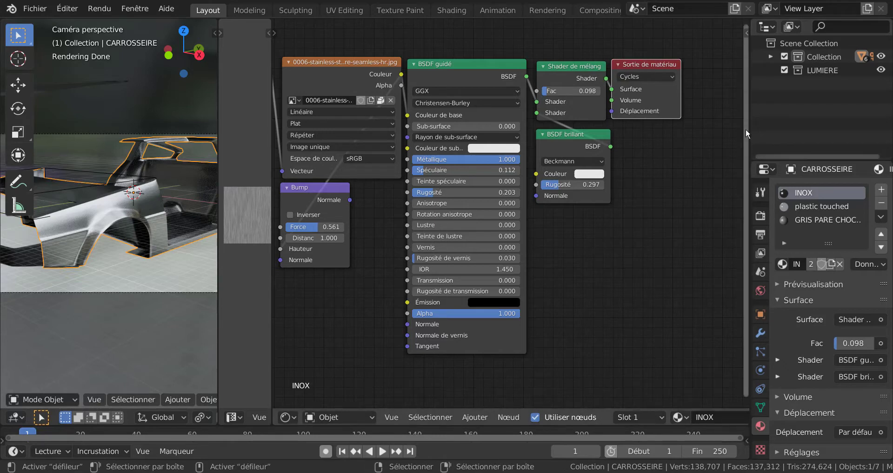
# Narrow the properties area so the shader editor has room for the complete INOX node tree.
pyautogui.moveTo(751, 123); pyautogui.dragTo(838, 123)
pyautogui.scroll(-2, 686, 203)
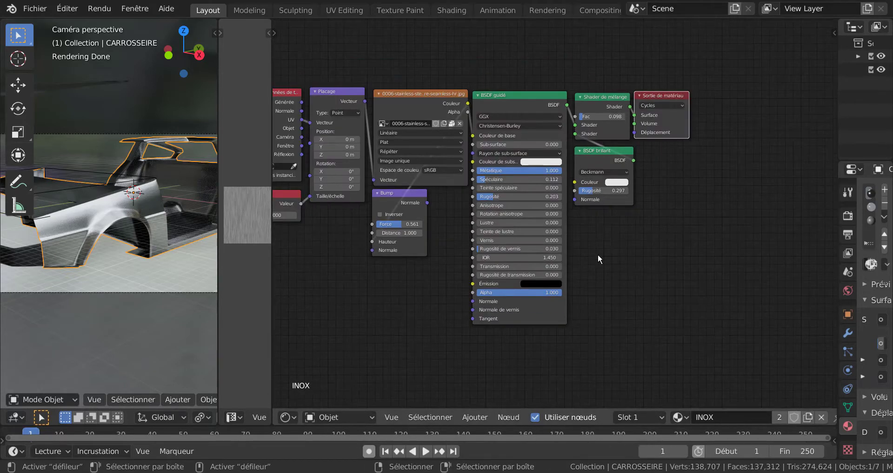
pyautogui.moveTo(598, 253); pyautogui.dragTo(688, 264, button='middle')
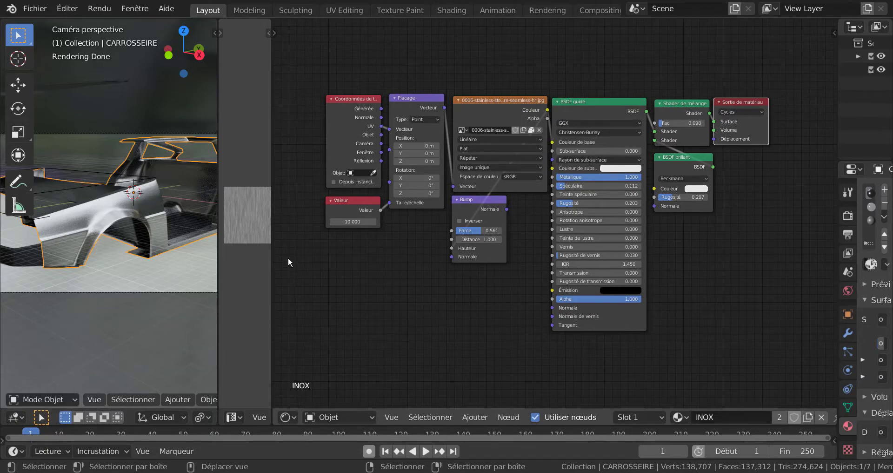
# Enlarge the image editor and widen the camera view to compare the stainless-steel texture with the car body.
pyautogui.moveTo(271, 150); pyautogui.dragTo(378, 162)
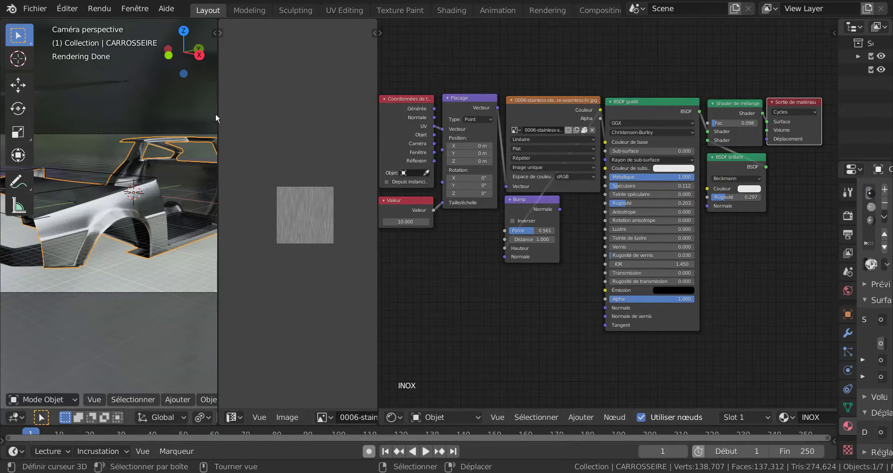
pyautogui.scroll(5, 292, 283)
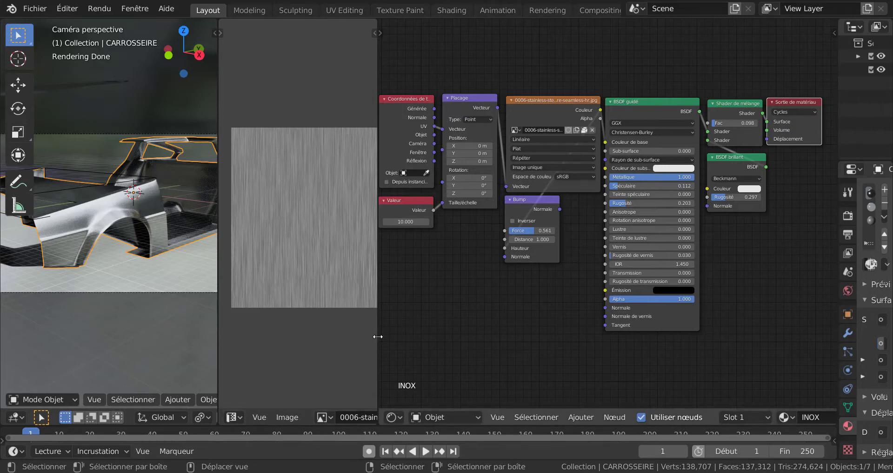
pyautogui.moveTo(378, 336); pyautogui.dragTo(506, 333)
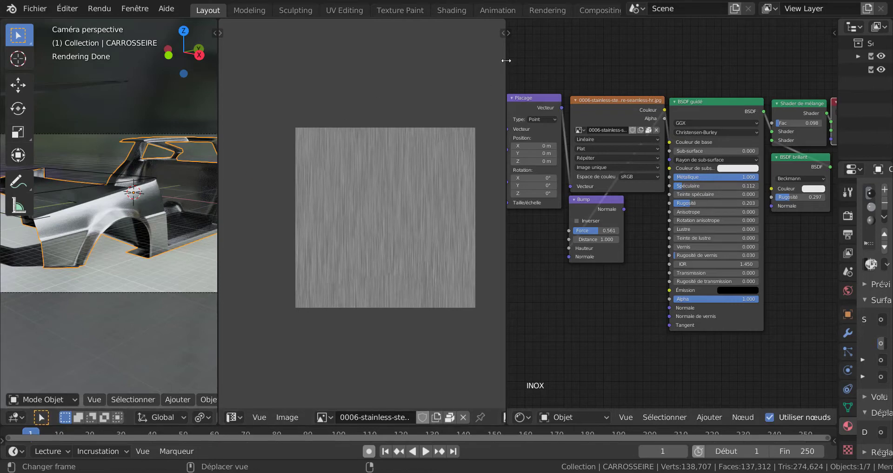
pyautogui.moveTo(505, 55); pyautogui.dragTo(597, 56)
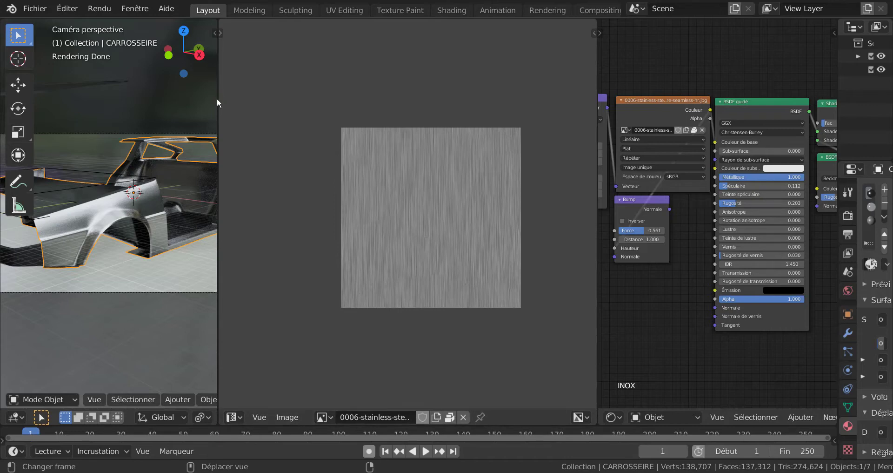
pyautogui.moveTo(217, 97); pyautogui.dragTo(321, 90)
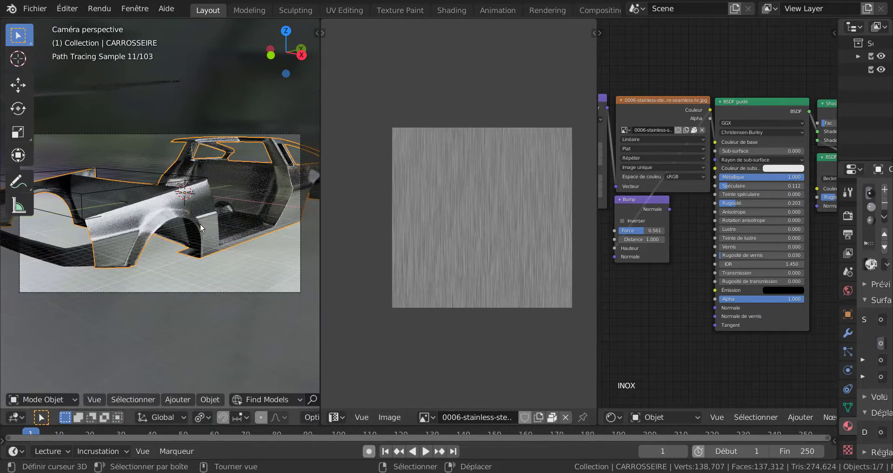
pyautogui.scroll(2, 199, 225)
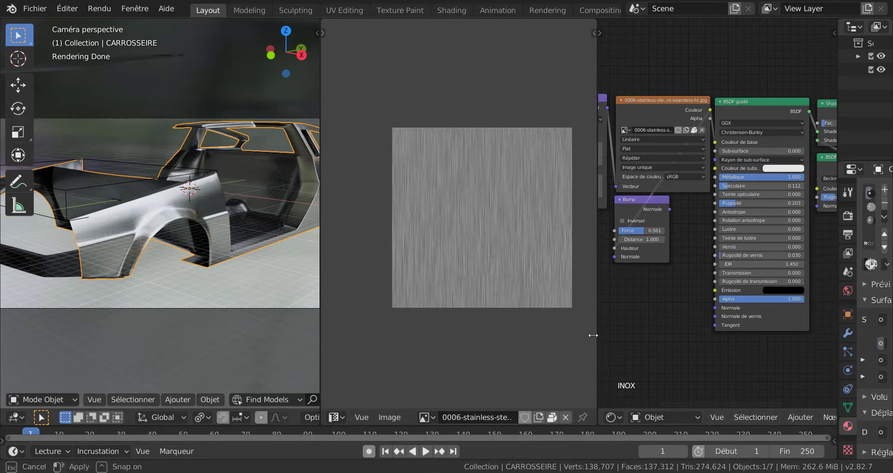
# Widen the shader editor over the image editor and move the Mix Shader, Glossy BSDF and Material Output nodes closer together.
pyautogui.moveTo(598, 343); pyautogui.dragTo(392, 336)
pyautogui.moveTo(495, 322); pyautogui.dragTo(497, 322, button='middle')
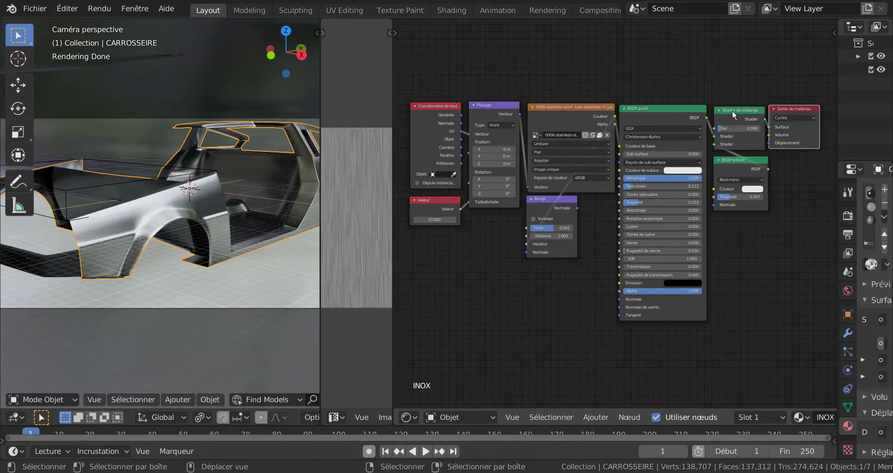
pyautogui.moveTo(732, 110); pyautogui.dragTo(728, 107)
pyautogui.moveTo(730, 160); pyautogui.dragTo(726, 157)
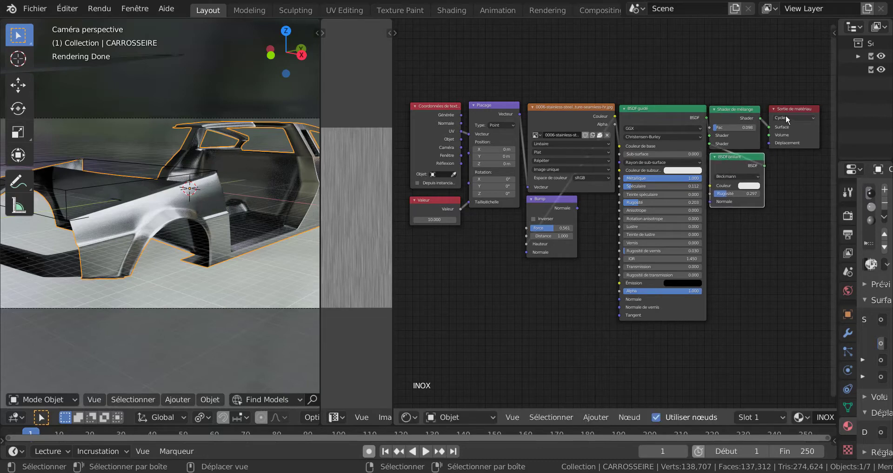
pyautogui.moveTo(786, 106); pyautogui.dragTo(780, 108)
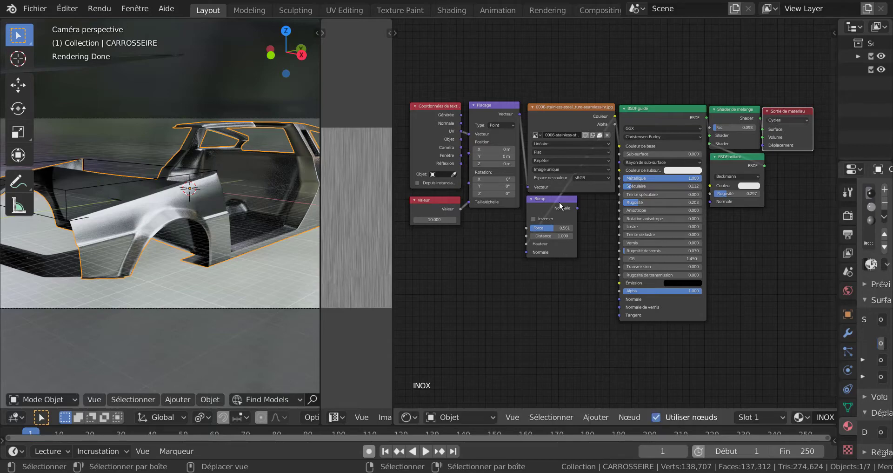
# Examine the front fender in the camera view and the Principled, Mix and Glossy shader settings up close.
pyautogui.scroll(2, 279, 265)
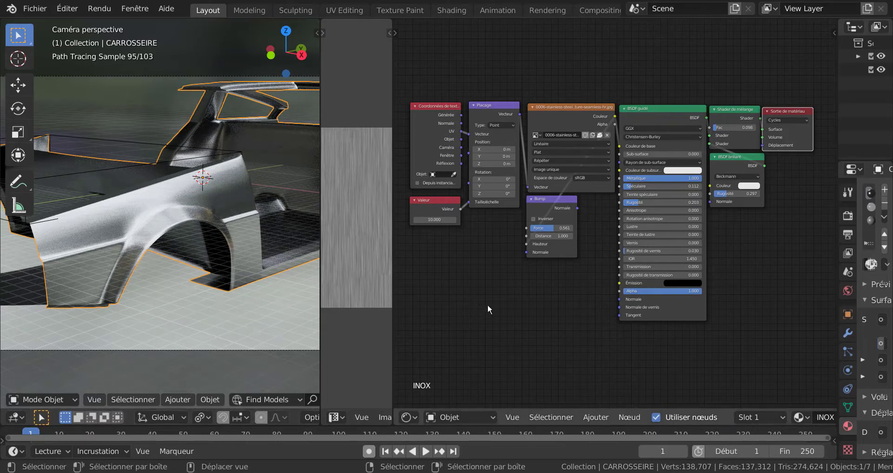
pyautogui.moveTo(768, 256); pyautogui.dragTo(664, 271, button='middle')
pyautogui.scroll(6, 710, 258)
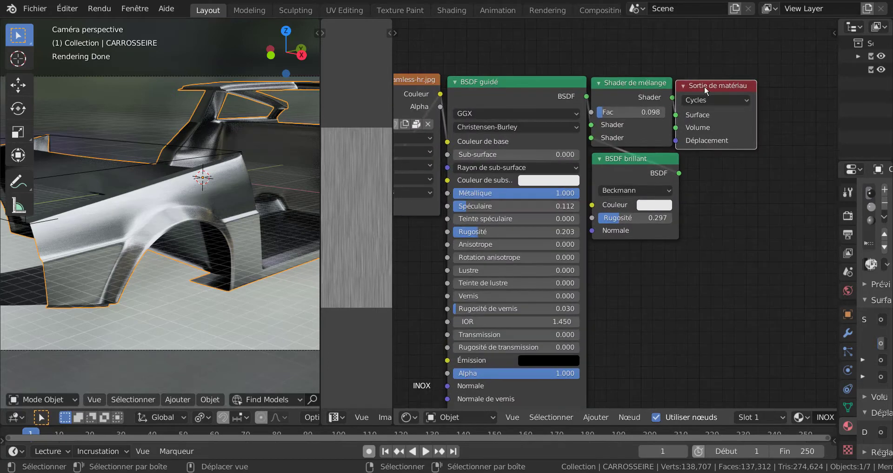
# Spread out the Material Output, Mix Shader, Principled BSDF and Glossy BSDF nodes so their links are readable.
pyautogui.moveTo(704, 86)
pyautogui.mouseDown()
pyautogui.moveTo(756, 85)
pyautogui.moveTo(712, 83)
pyautogui.mouseUp()
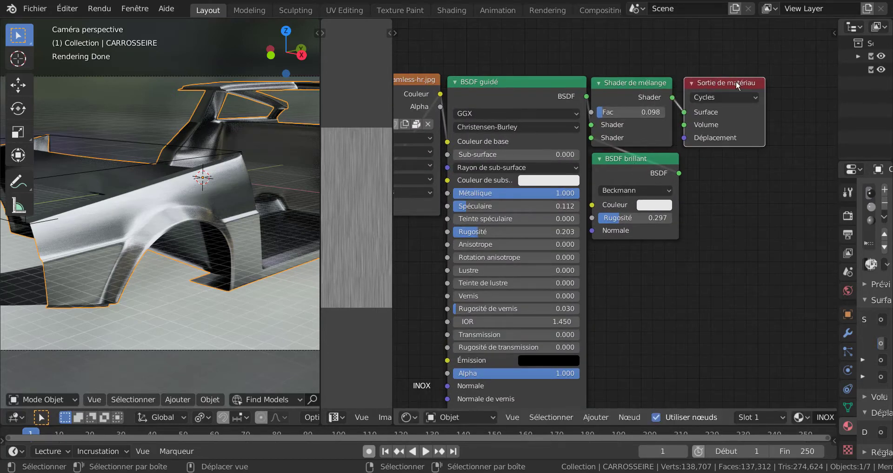
pyautogui.moveTo(644, 83); pyautogui.dragTo(687, 51)
pyautogui.moveTo(524, 87); pyautogui.dragTo(535, 59)
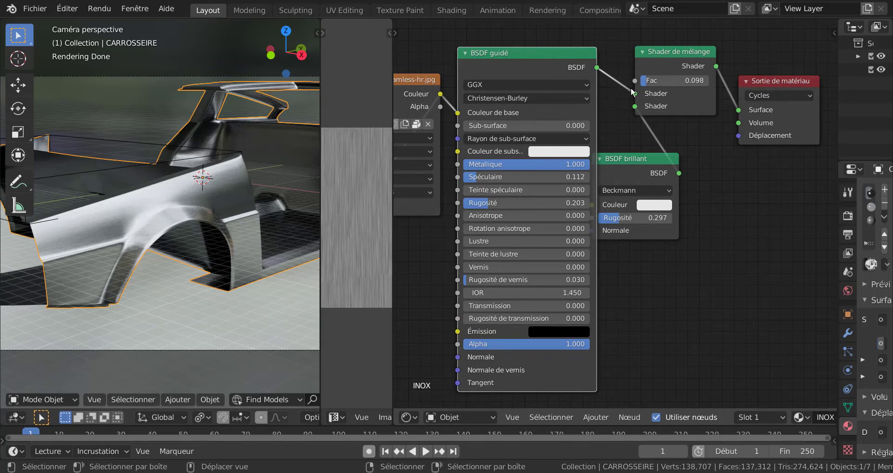
pyautogui.moveTo(644, 156)
pyautogui.mouseDown()
pyautogui.moveTo(626, 134)
pyautogui.moveTo(587, 139)
pyautogui.moveTo(666, 158)
pyautogui.moveTo(660, 151)
pyautogui.mouseUp()
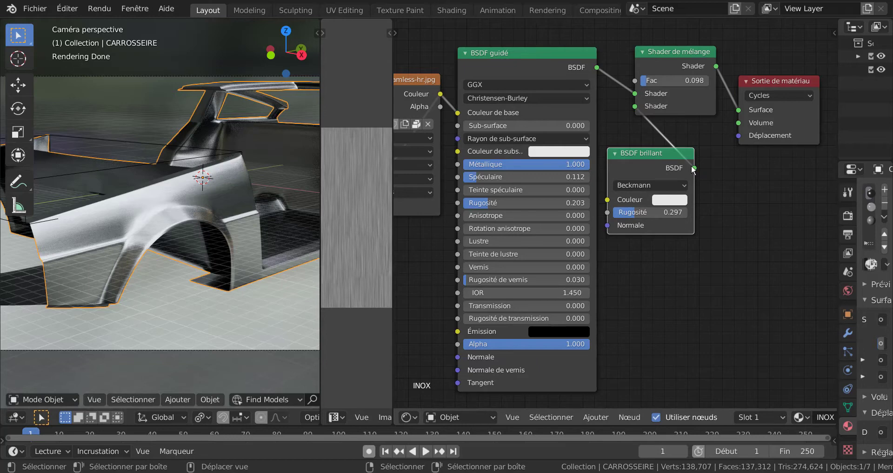
# Try the Ashikhmin-Shirley, Multi-diffusion GGX and Dure distributions on the Glossy BSDF, and return it to Beckmann.
pyautogui.click(642, 185)
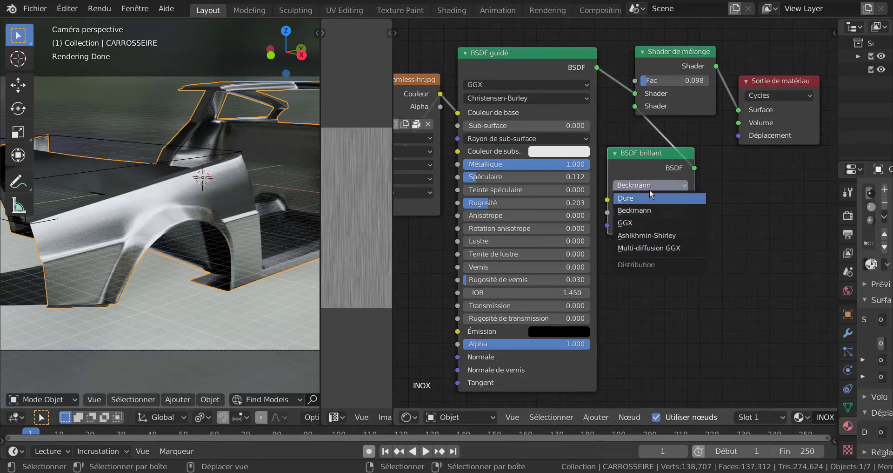
pyautogui.click(649, 235)
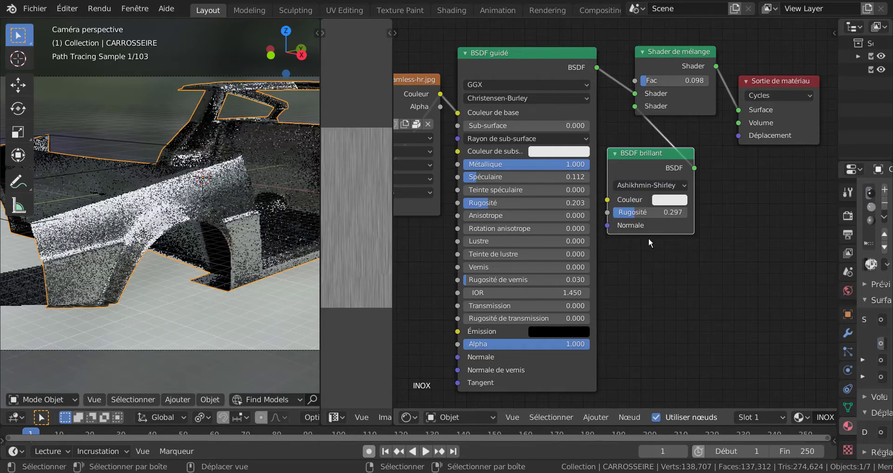
pyautogui.click(648, 185)
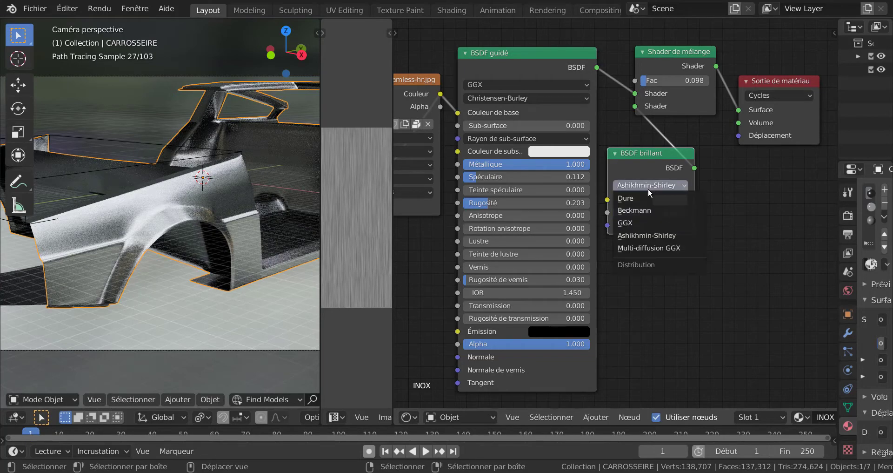
pyautogui.click(649, 248)
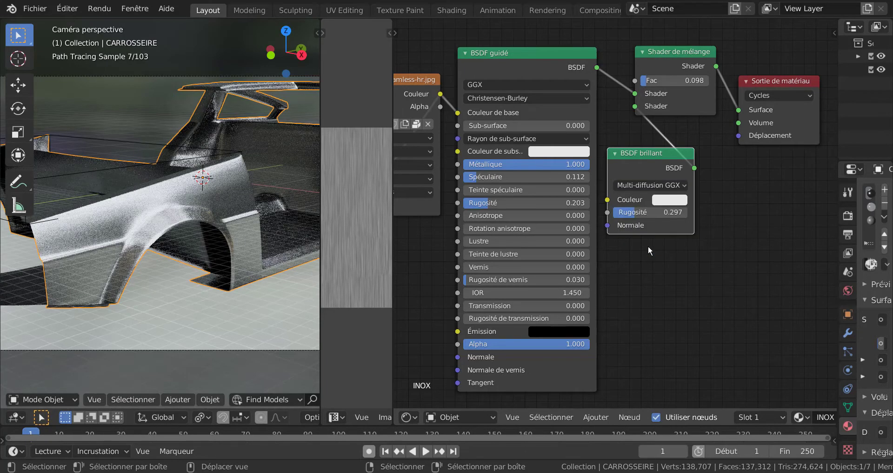
pyautogui.click(641, 185)
pyautogui.click(641, 197)
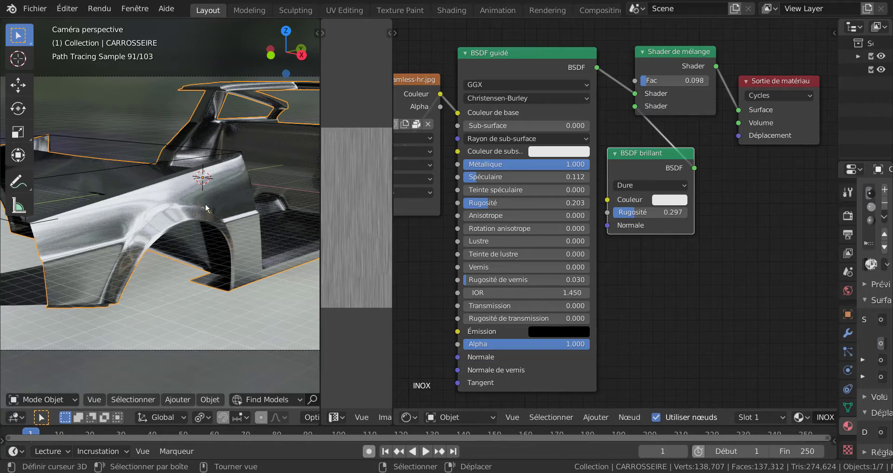
pyautogui.click(650, 184)
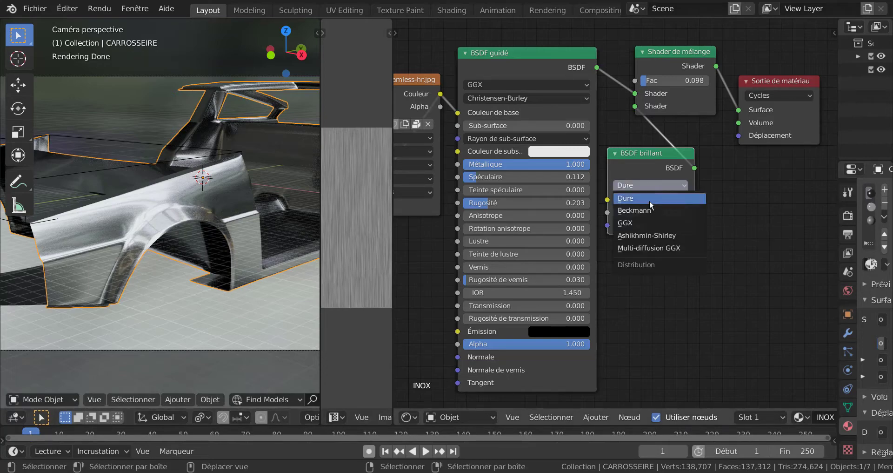
pyautogui.click(650, 210)
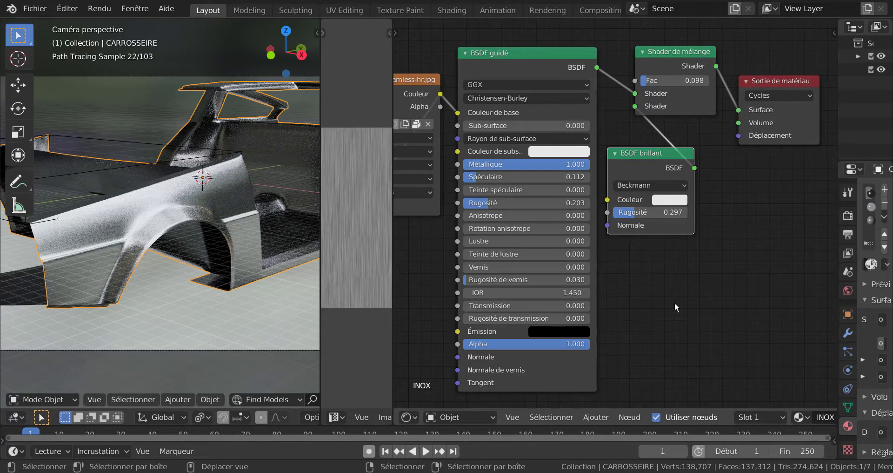
# Raise the stainless-steel image texture node slightly and shift the Bump node closer to the Principled BSDF.
pyautogui.scroll(-1, 680, 350)
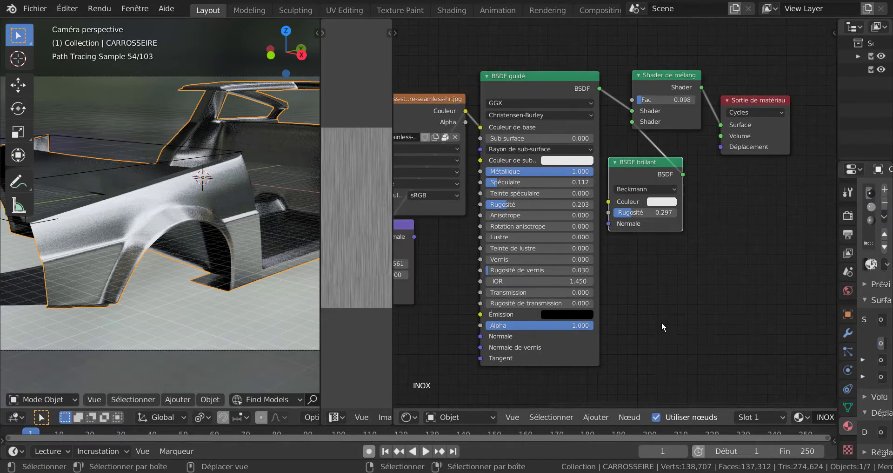
pyautogui.moveTo(662, 322); pyautogui.dragTo(776, 316, button='middle')
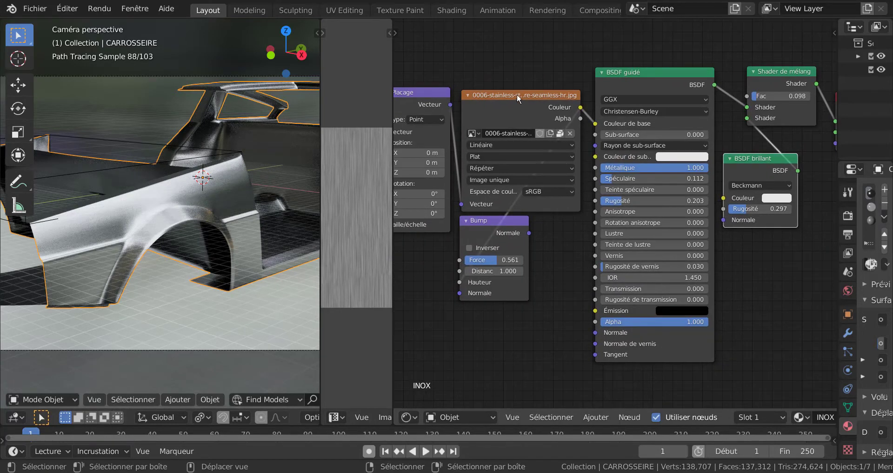
pyautogui.moveTo(513, 107)
pyautogui.mouseDown()
pyautogui.moveTo(518, 75)
pyautogui.moveTo(512, 98)
pyautogui.mouseUp()
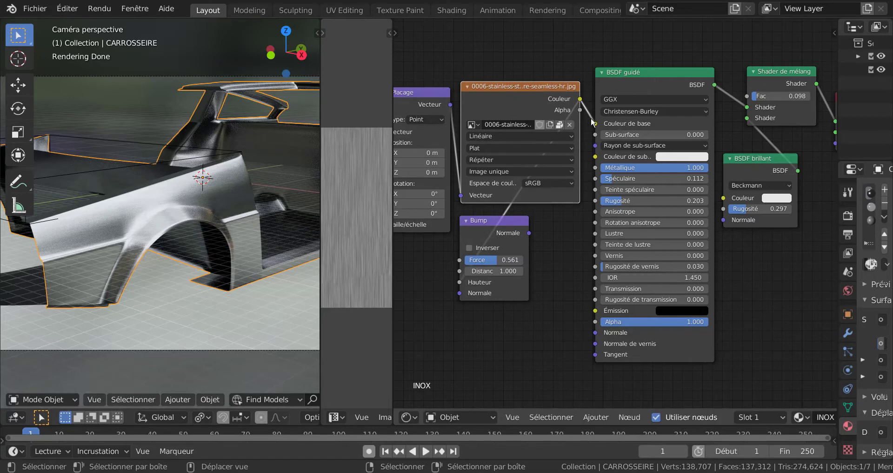
pyautogui.moveTo(508, 223); pyautogui.dragTo(560, 236)
pyautogui.scroll(-3, 464, 294)
pyautogui.moveTo(460, 297); pyautogui.dragTo(617, 269, button='middle')
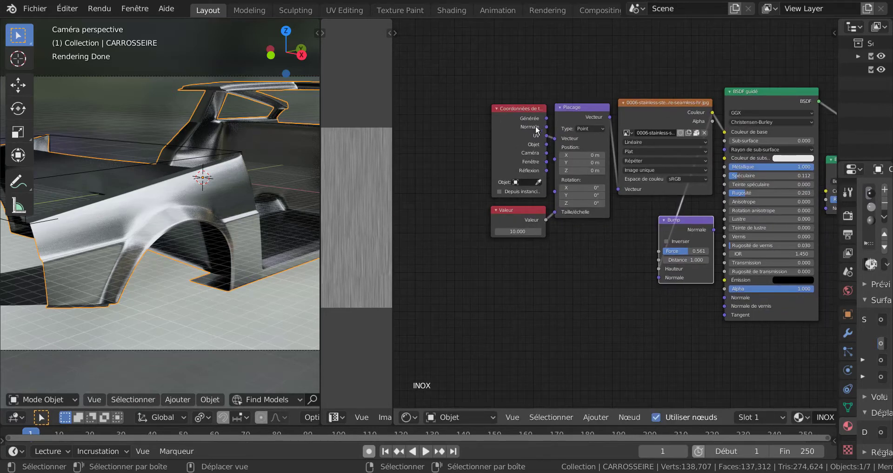
# Move the Texture Coordinate, Value, Mapping and image texture nodes away from the Principled BSDF to make room around the Bump node.
pyautogui.moveTo(506, 109); pyautogui.dragTo(462, 107)
pyautogui.click(525, 210)
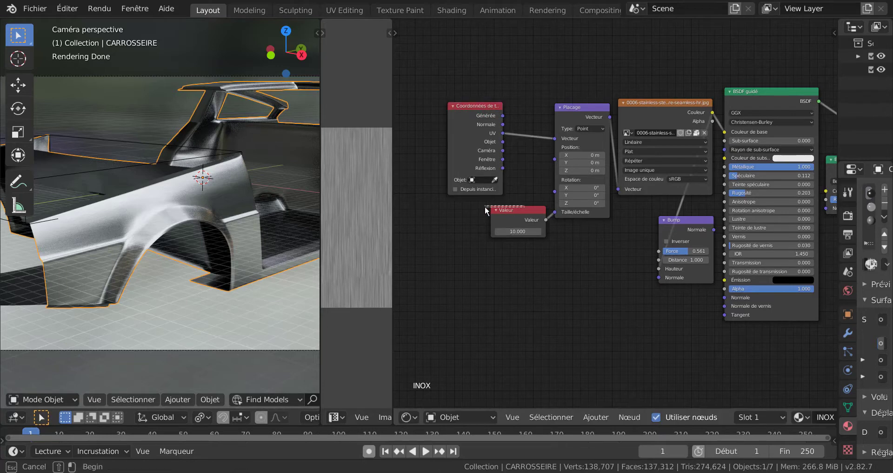
pyautogui.moveTo(530, 213); pyautogui.dragTo(487, 209)
pyautogui.moveTo(565, 119); pyautogui.dragTo(532, 117)
pyautogui.moveTo(621, 103); pyautogui.dragTo(579, 101)
pyautogui.moveTo(693, 221); pyautogui.dragTo(702, 212)
pyautogui.moveTo(633, 102); pyautogui.dragTo(576, 63)
pyautogui.moveTo(626, 206); pyautogui.dragTo(578, 218, button='middle')
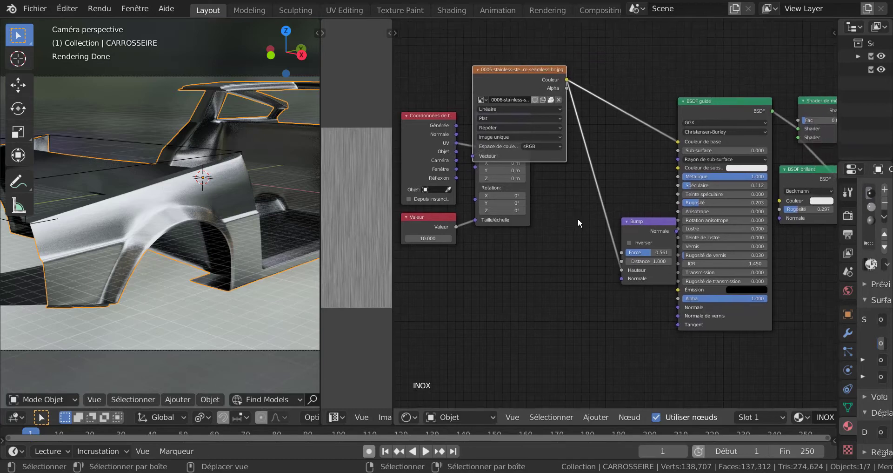
# Place the Bump node between the image texture and the Principled BSDF, and connect its Normale output to the shader's Normale input.
pyautogui.moveTo(638, 221); pyautogui.dragTo(611, 161)
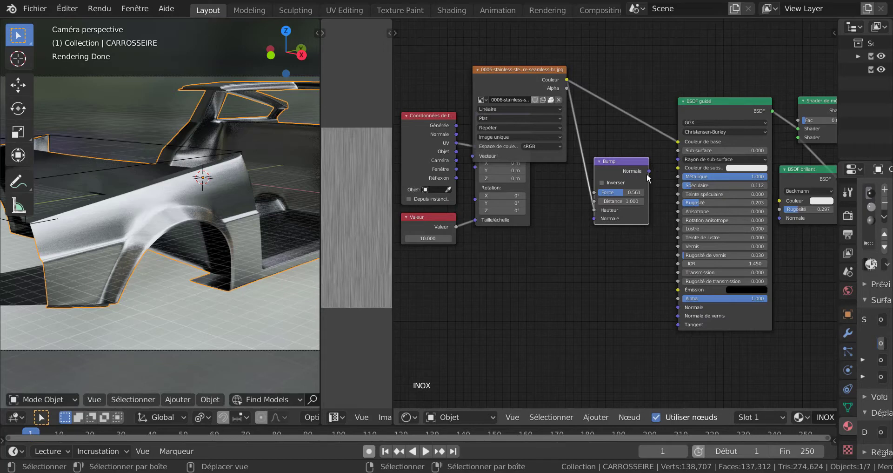
pyautogui.moveTo(649, 171); pyautogui.dragTo(679, 309)
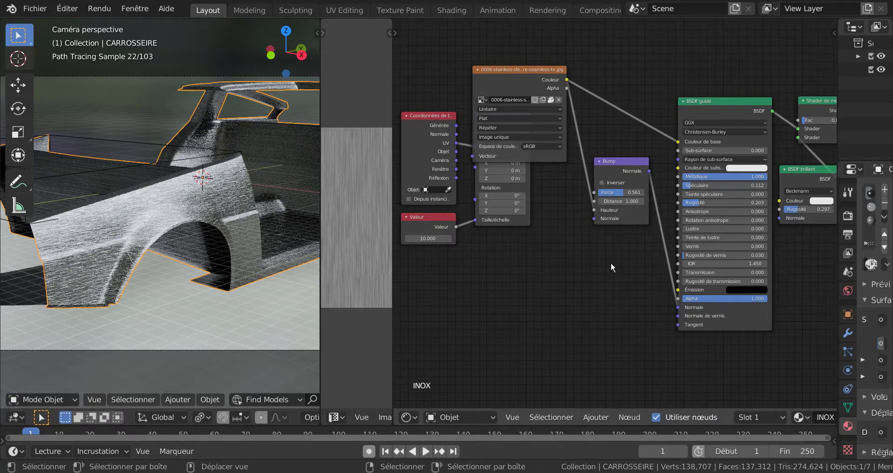
# Reduce the Bump node's Force to 0.069 and test-render a close view of the front fender.
pyautogui.scroll(1, 604, 278)
pyautogui.scroll(2, 228, 278)
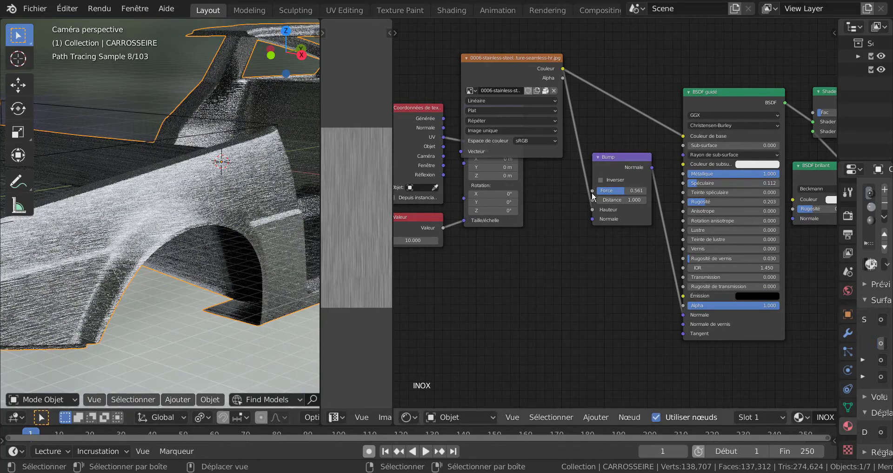
pyautogui.moveTo(617, 190)
pyautogui.mouseDown()
pyautogui.moveTo(597, 192)
pyautogui.moveTo(588, 216)
pyautogui.mouseUp()
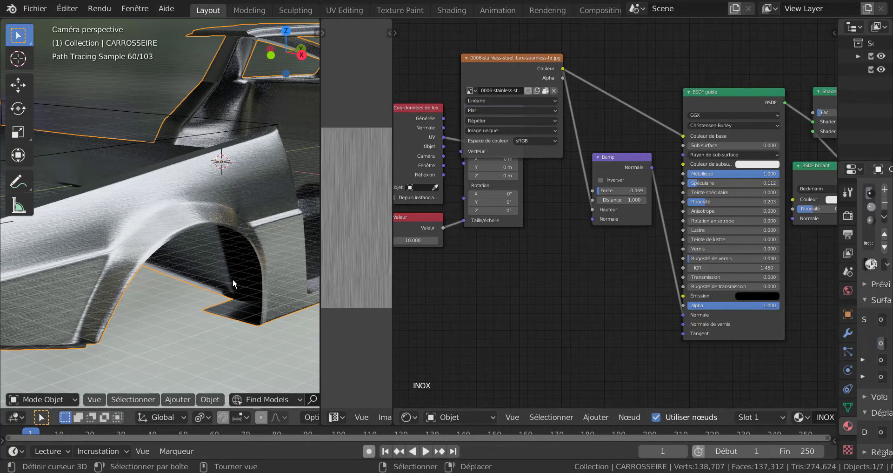
pyautogui.press('F12')
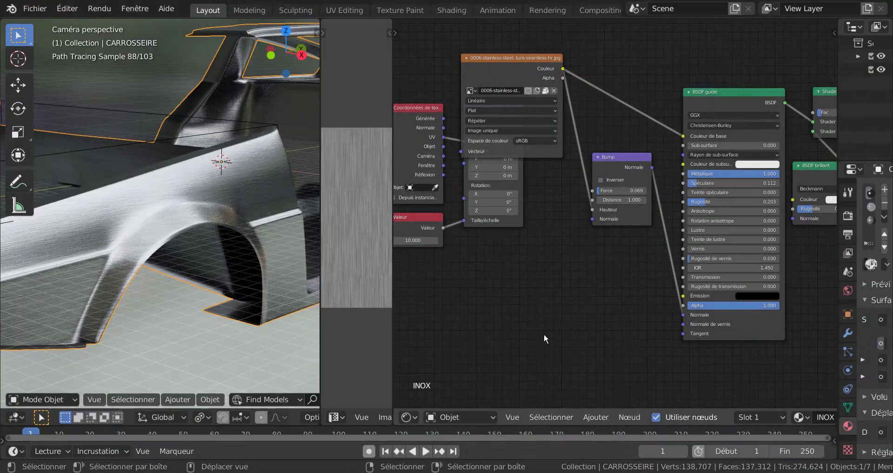
# Set the Bump node's Force to 0.05.
pyautogui.scroll(5, 567, 330)
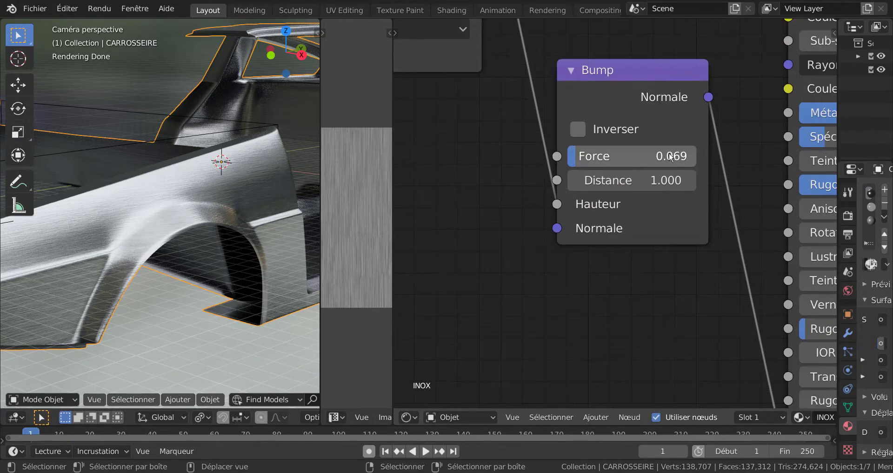
pyautogui.doubleClick(603, 162)
pyautogui.write('0')
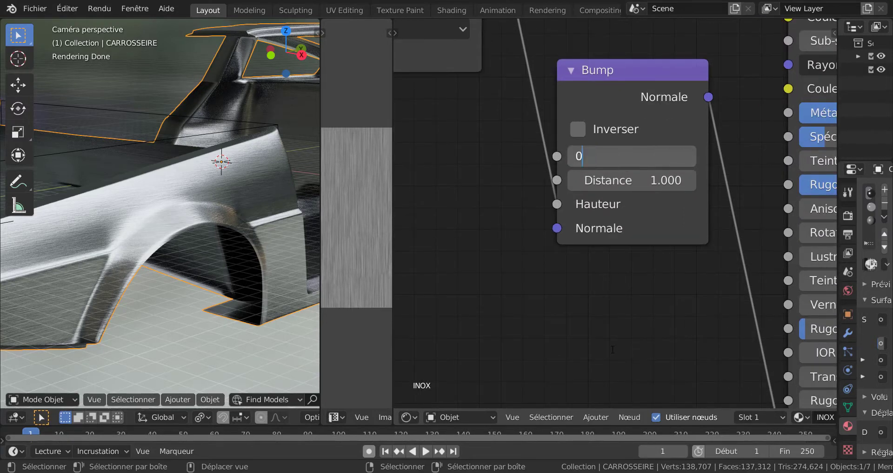
pyautogui.write('.05')
pyautogui.press('Return')
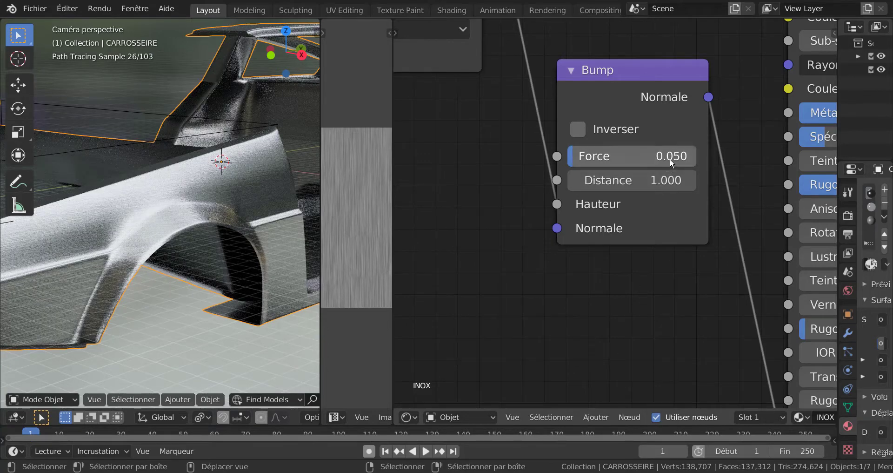
# Set the Bump node's Force to 0.002 for a much subtler brushed relief.
pyautogui.click(670, 158)
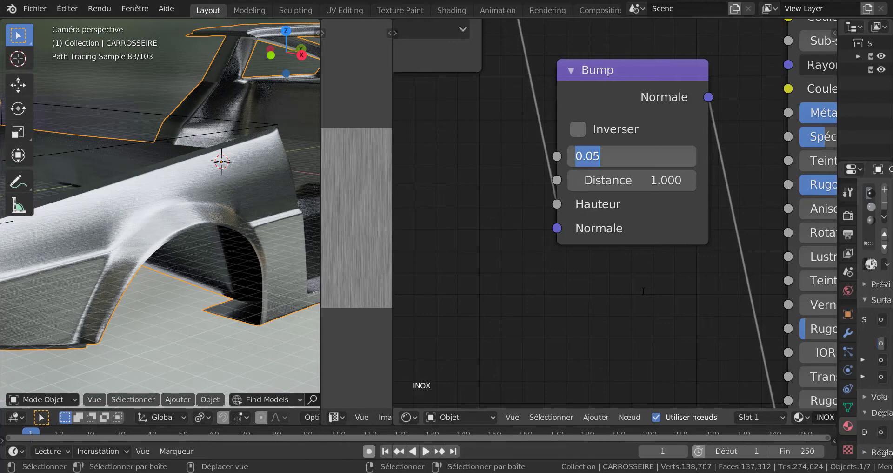
pyautogui.write('0.00')
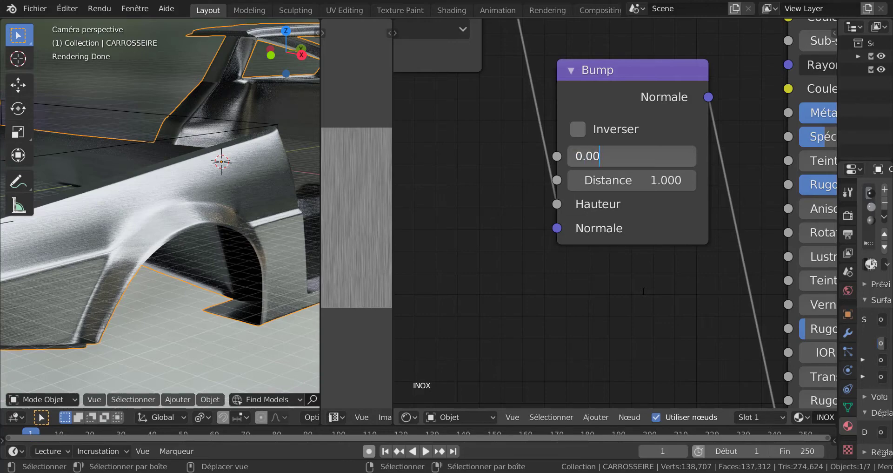
pyautogui.write('2')
pyautogui.press('Return')
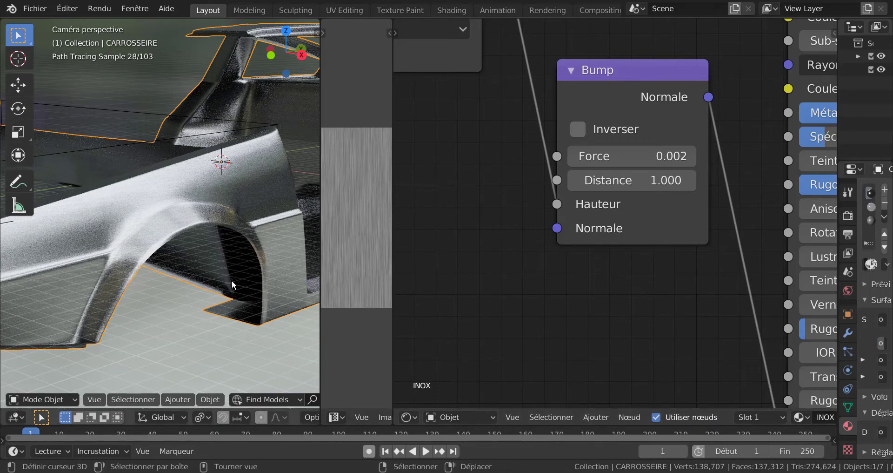
# Render the camera view, check the brushed relief on the fender and close the render window.
pyautogui.press('F12')
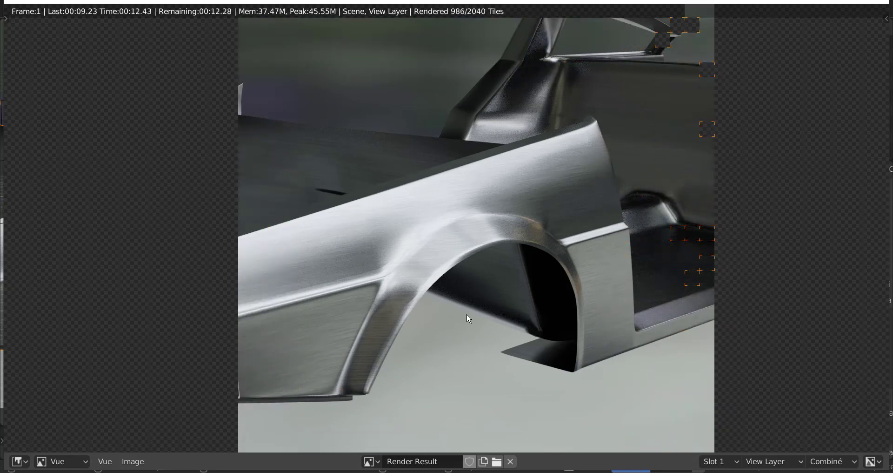
pyautogui.scroll(-2, 473, 318)
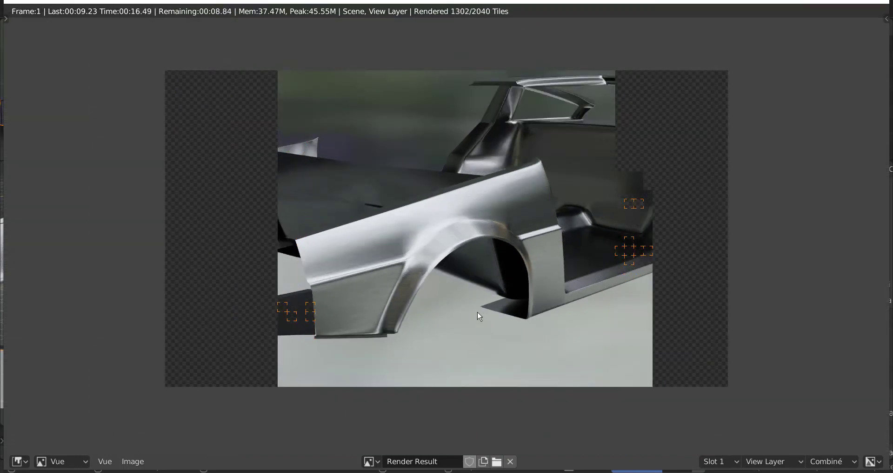
pyautogui.click(877, 2)
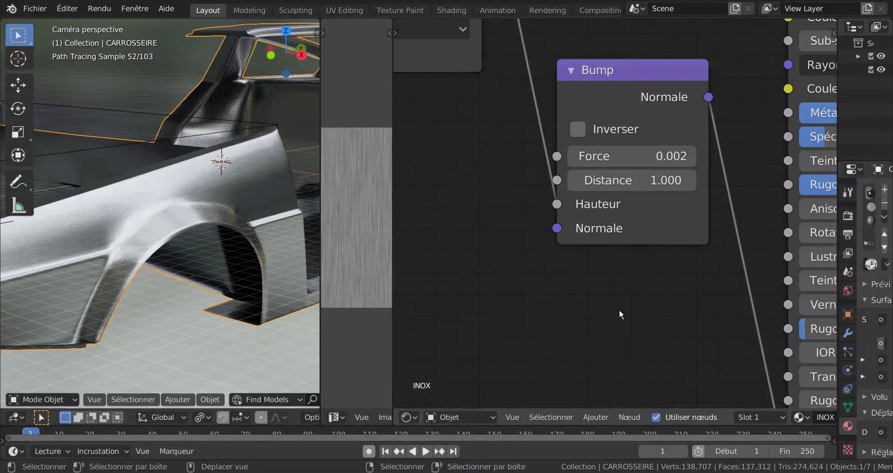
# Move the Bump node down beside the BSDF guidé's Normale input and the stainless-steel image texture node closer to its Couleur de base input.
pyautogui.scroll(-3, 616, 310)
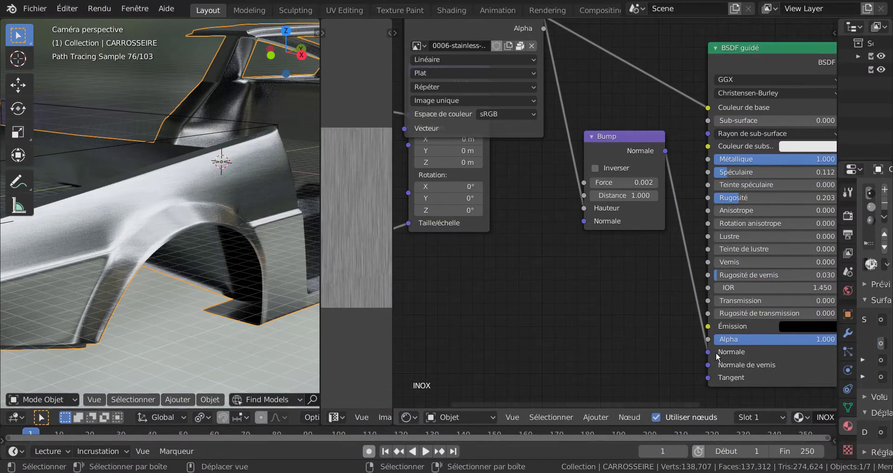
pyautogui.moveTo(621, 338); pyautogui.dragTo(632, 398, button='middle')
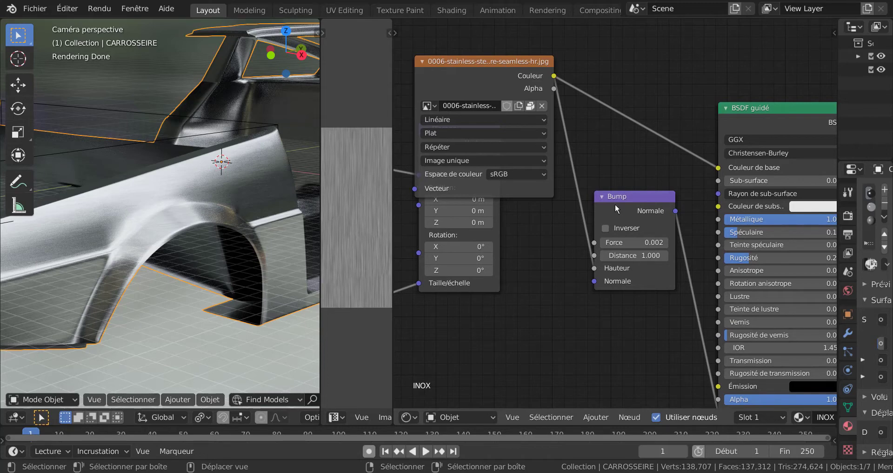
pyautogui.moveTo(630, 197); pyautogui.dragTo(658, 327)
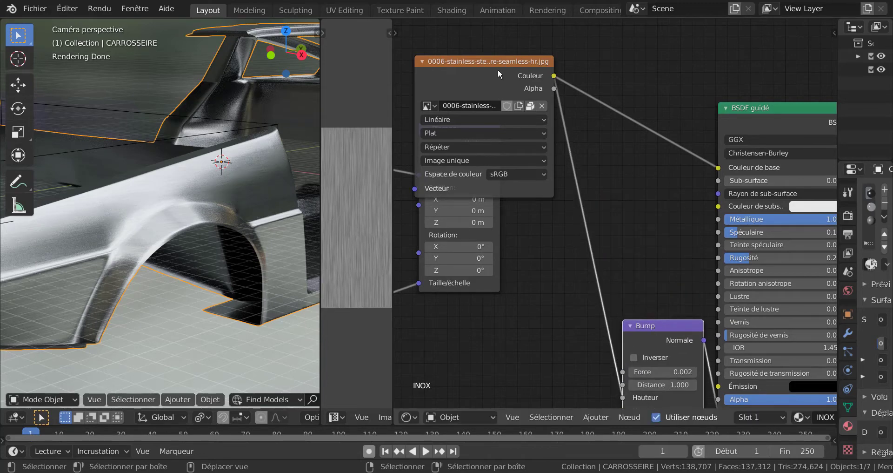
pyautogui.moveTo(524, 64); pyautogui.dragTo(669, 145)
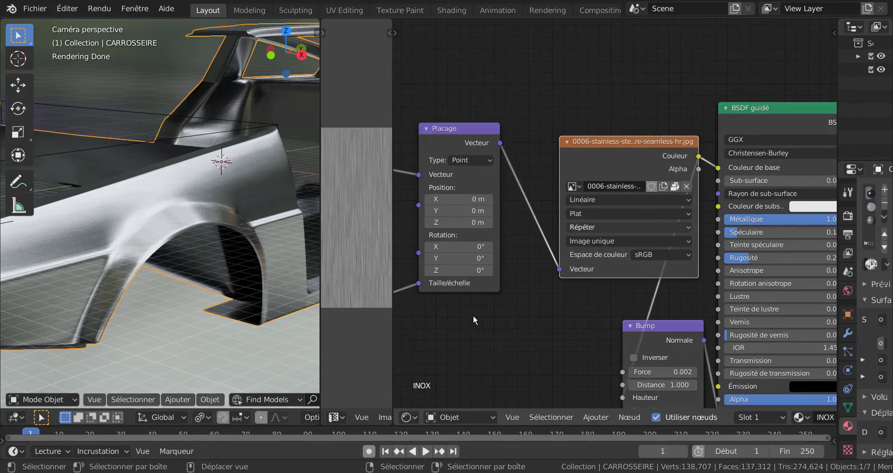
# Move the Placage node closer to the image texture node and the Valeur node closer to the Placage node's Taille/échelle input.
pyautogui.moveTo(481, 315); pyautogui.dragTo(549, 249, button='middle')
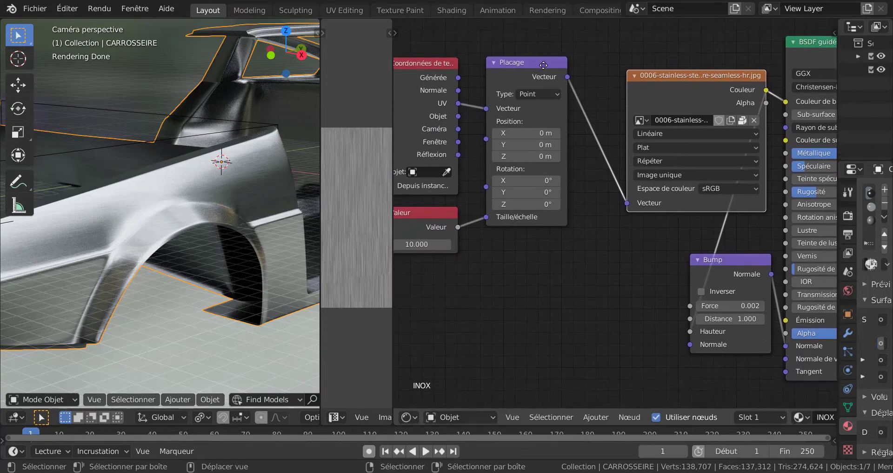
pyautogui.moveTo(530, 63); pyautogui.dragTo(566, 63)
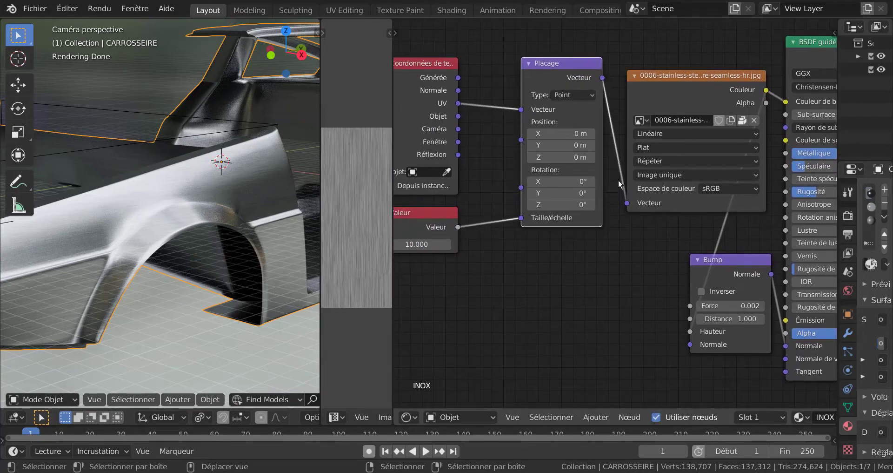
pyautogui.moveTo(490, 269); pyautogui.dragTo(532, 258, button='middle')
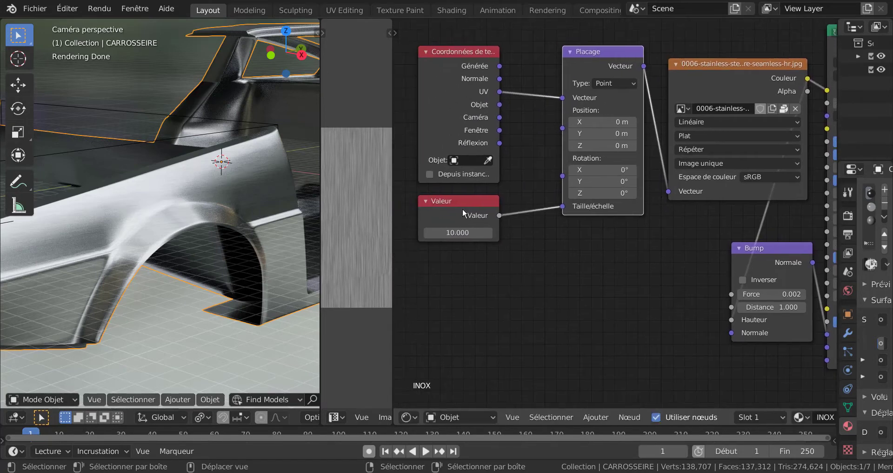
pyautogui.moveTo(469, 196); pyautogui.dragTo(511, 199)
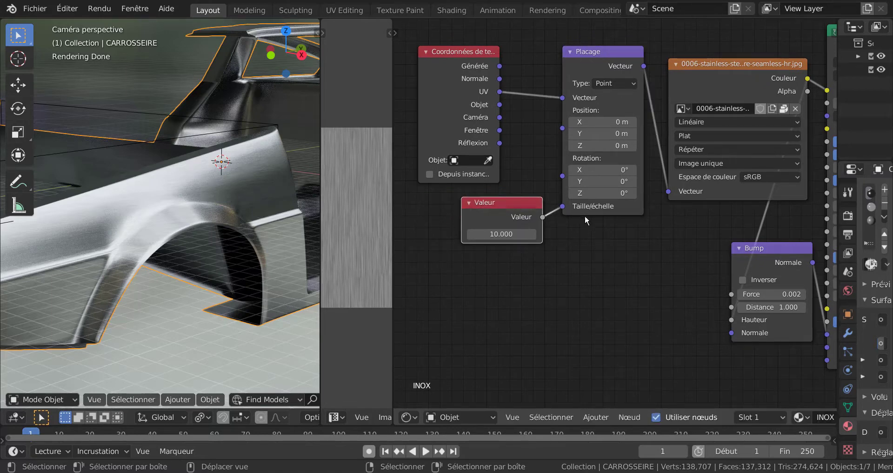
pyautogui.moveTo(600, 286); pyautogui.dragTo(539, 291, button='middle')
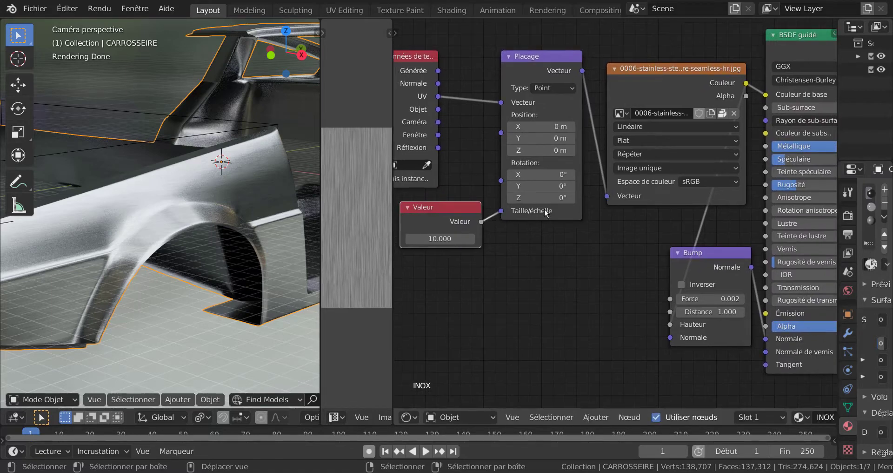
pyautogui.click(630, 417)
pyautogui.moveTo(598, 418)
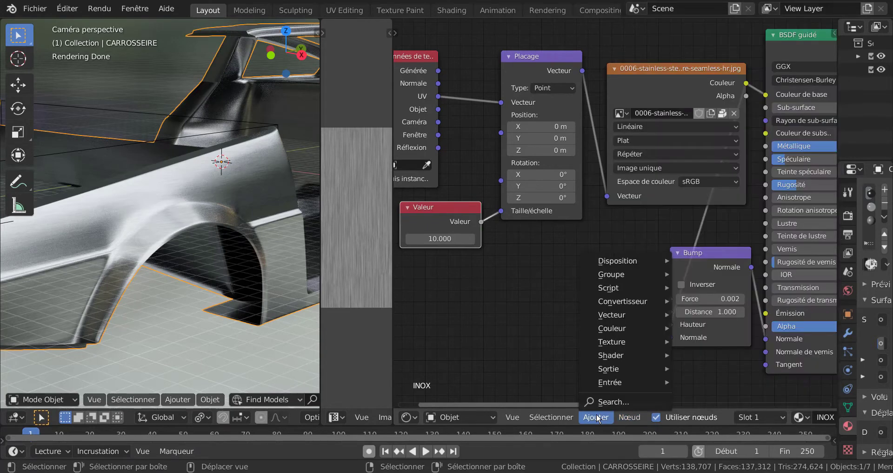
pyautogui.moveTo(624, 382)
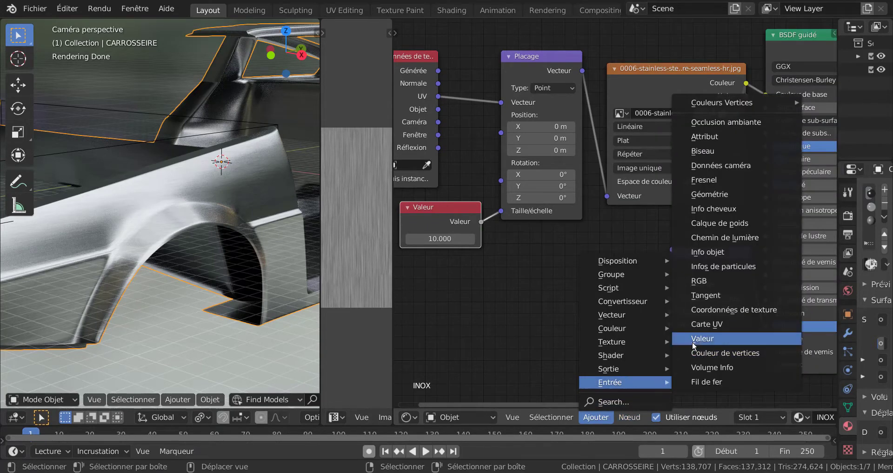
# Move the texture coordinates node closer to the Placage node, above the Valeur node.
pyautogui.scroll(-1, 490, 317)
pyautogui.moveTo(491, 318); pyautogui.dragTo(551, 326, button='middle')
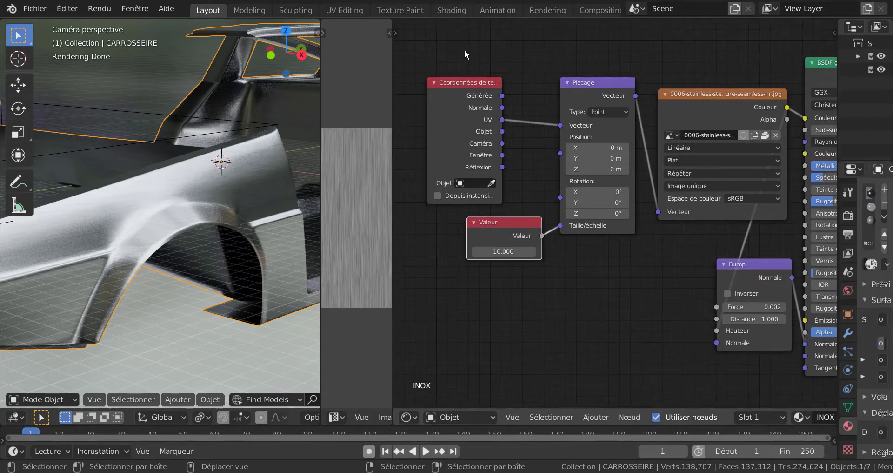
pyautogui.moveTo(458, 82); pyautogui.dragTo(492, 75)
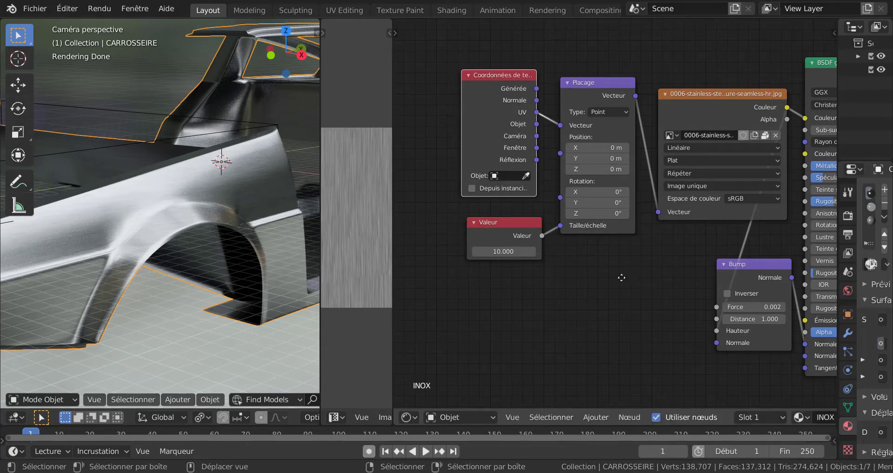
pyautogui.moveTo(622, 277); pyautogui.dragTo(548, 267, button='middle')
pyautogui.scroll(-3, 574, 308)
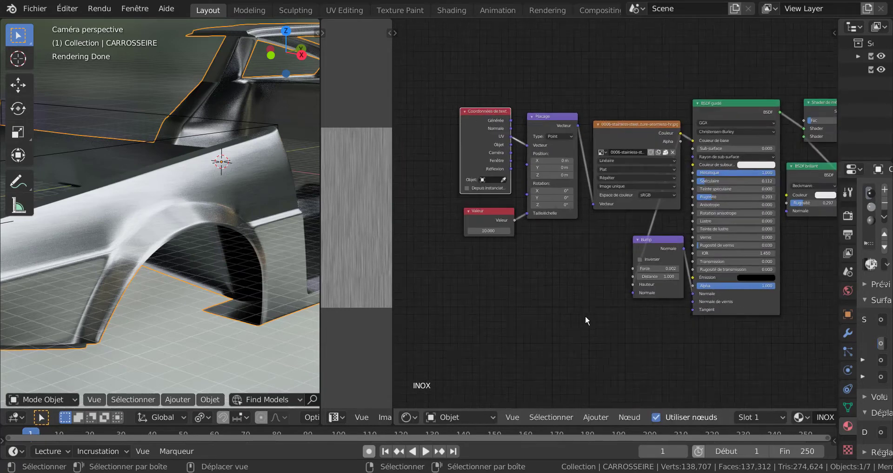
pyautogui.moveTo(585, 314); pyautogui.dragTo(518, 294, button='middle')
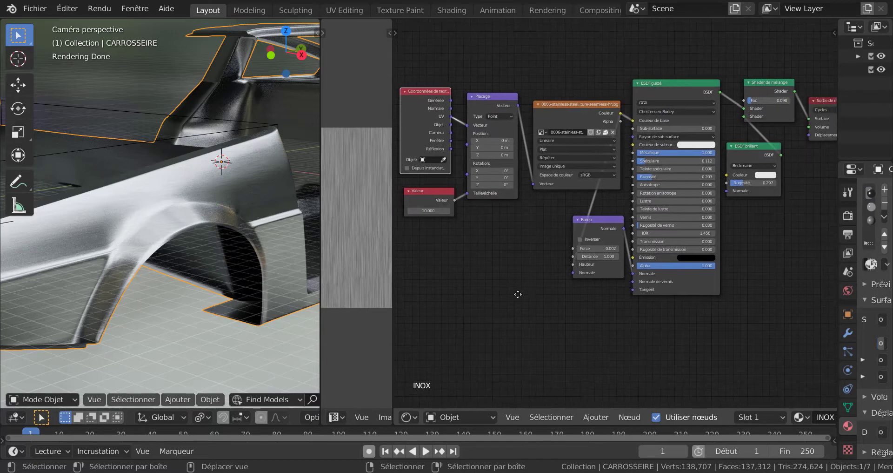
pyautogui.click(626, 418)
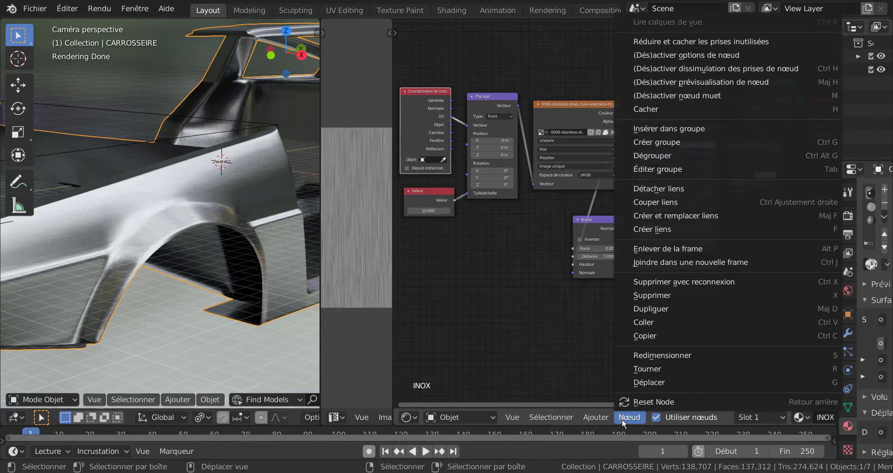
pyautogui.moveTo(598, 416)
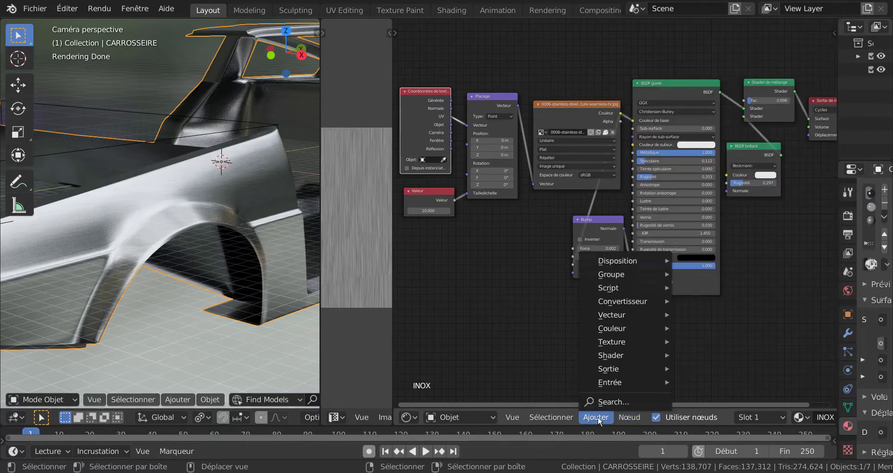
pyautogui.moveTo(612, 382)
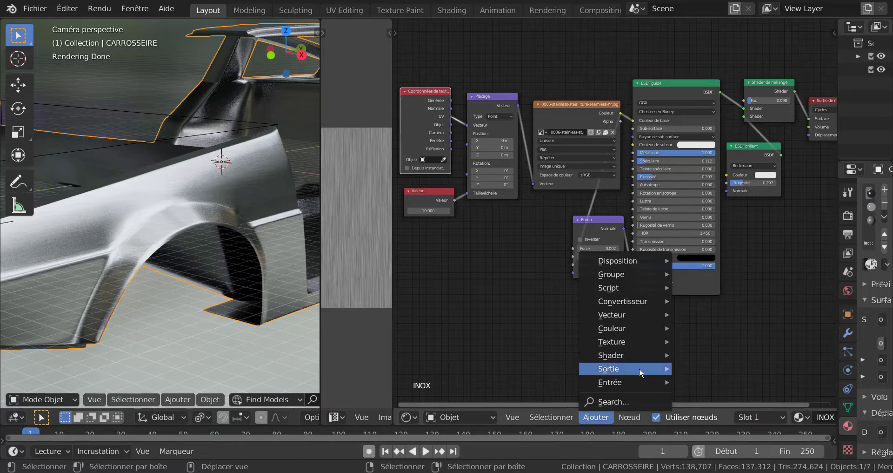
pyautogui.moveTo(626, 353)
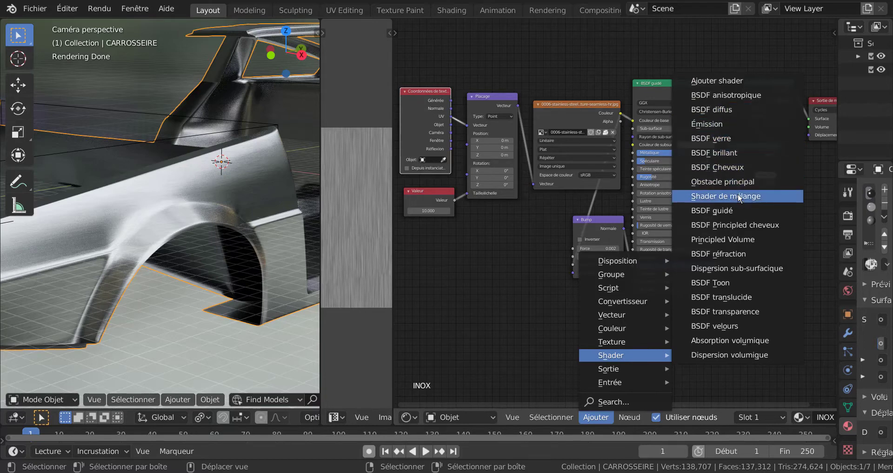
# Move the BSDF brillant node directly beneath the Shader de mélange node.
pyautogui.click(759, 153)
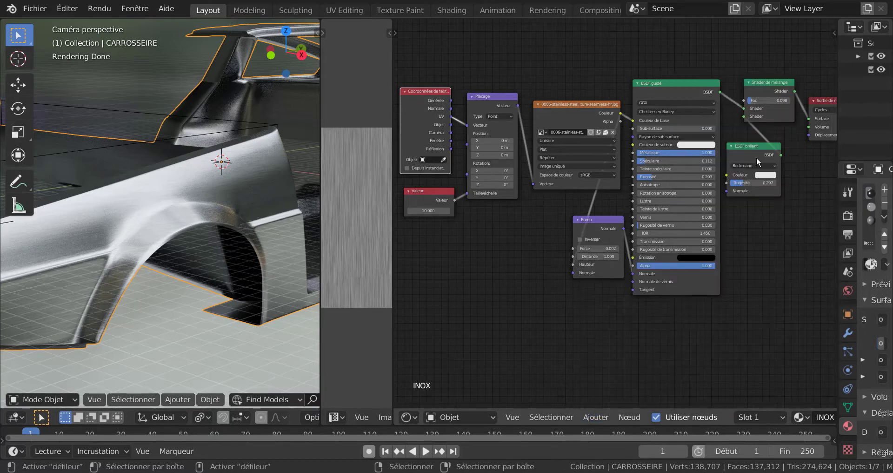
pyautogui.click(790, 131)
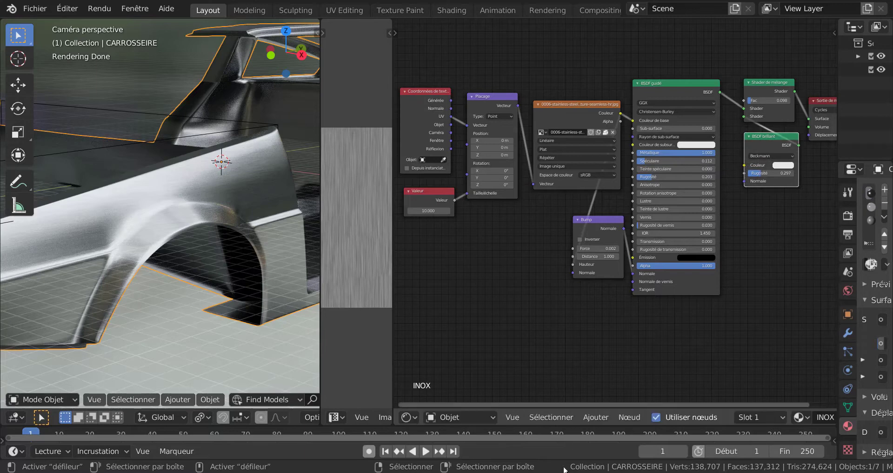
# Review which categories of addable nodes contain the shader, vector and input nodes used in the INOX material.
pyautogui.click(594, 418)
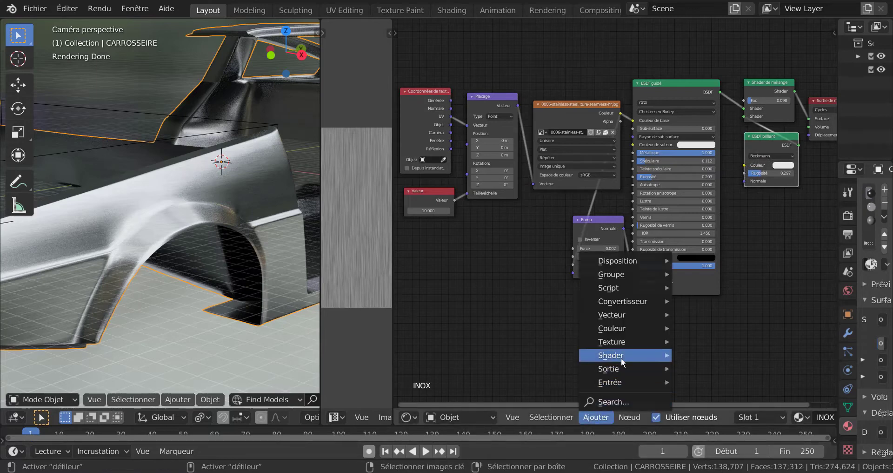
pyautogui.moveTo(621, 355)
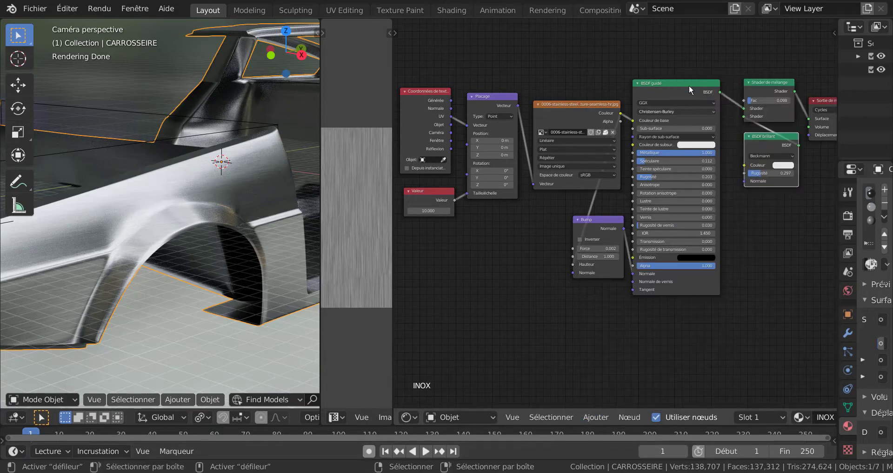
pyautogui.click(596, 417)
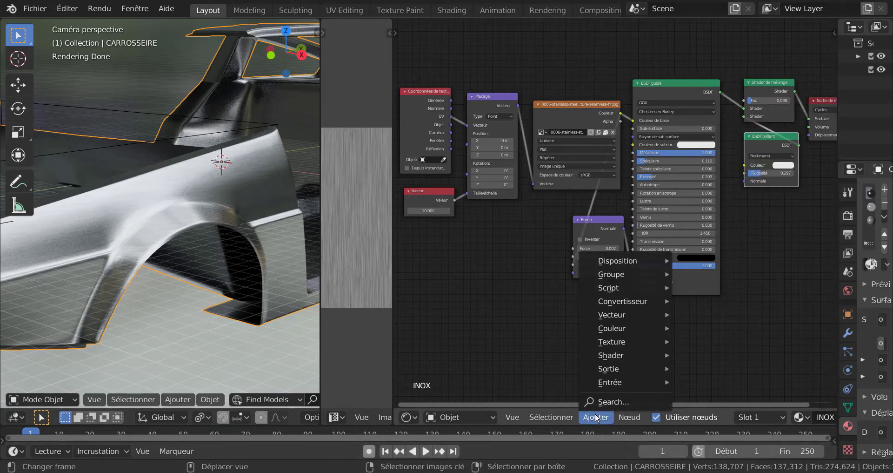
pyautogui.moveTo(610, 356)
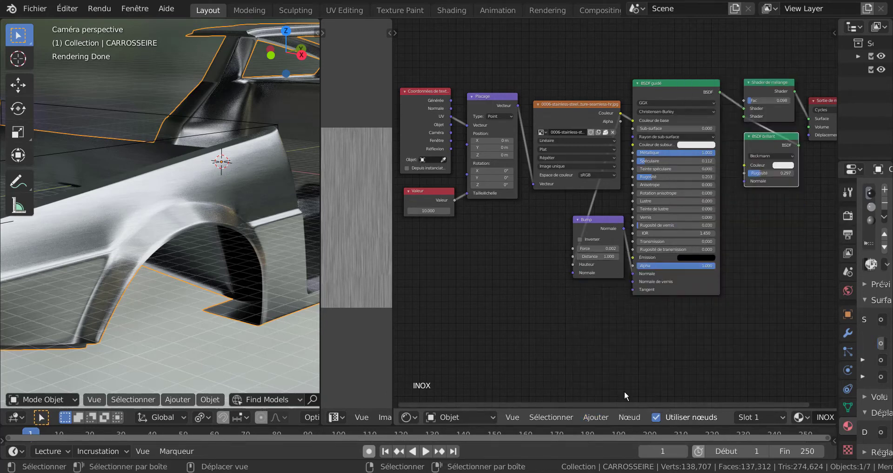
pyautogui.click(594, 417)
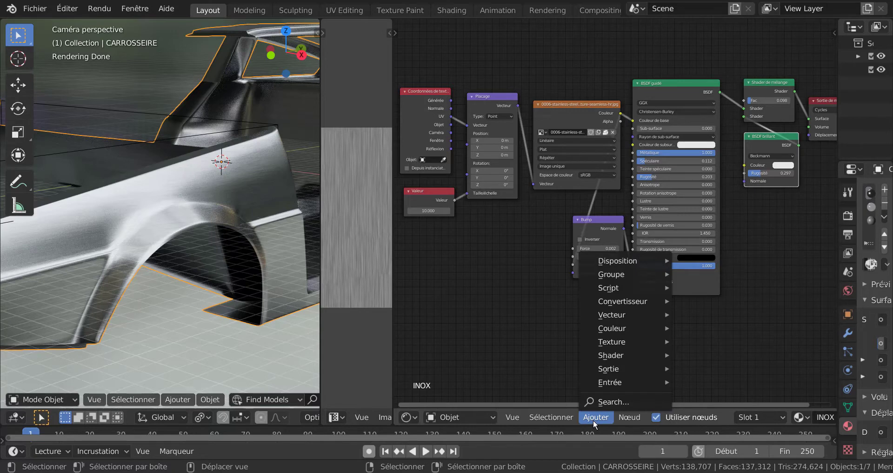
pyautogui.moveTo(614, 314)
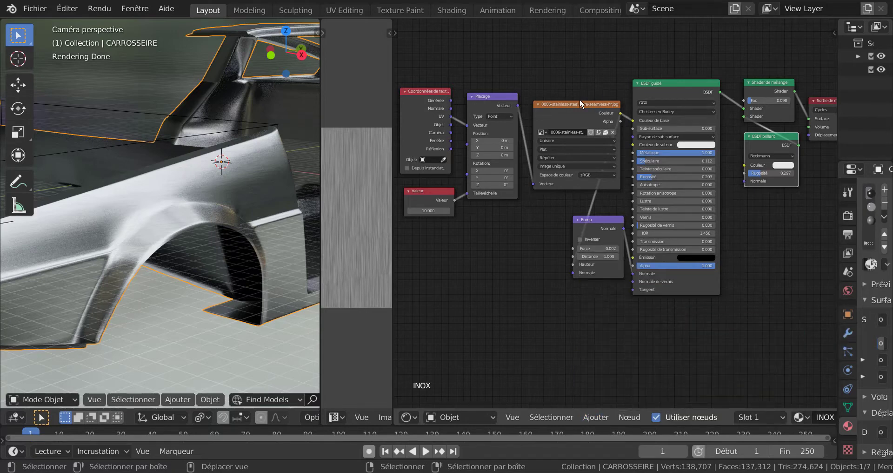
pyautogui.click(598, 418)
pyautogui.click(595, 417)
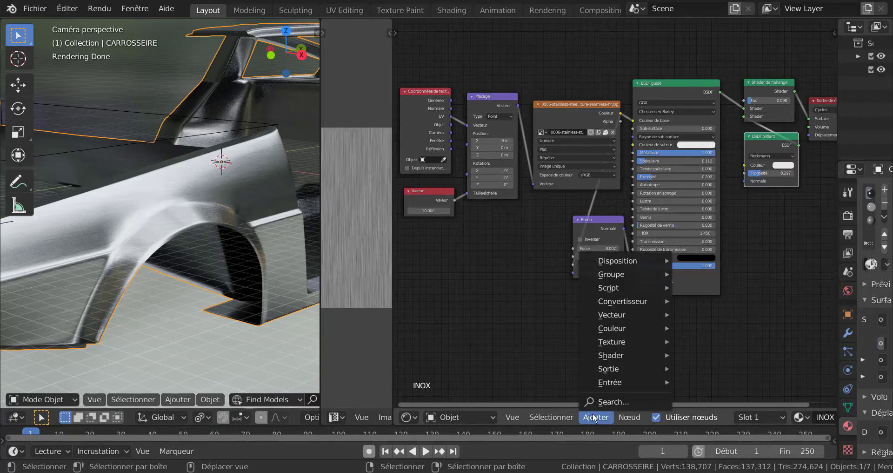
pyautogui.moveTo(614, 315)
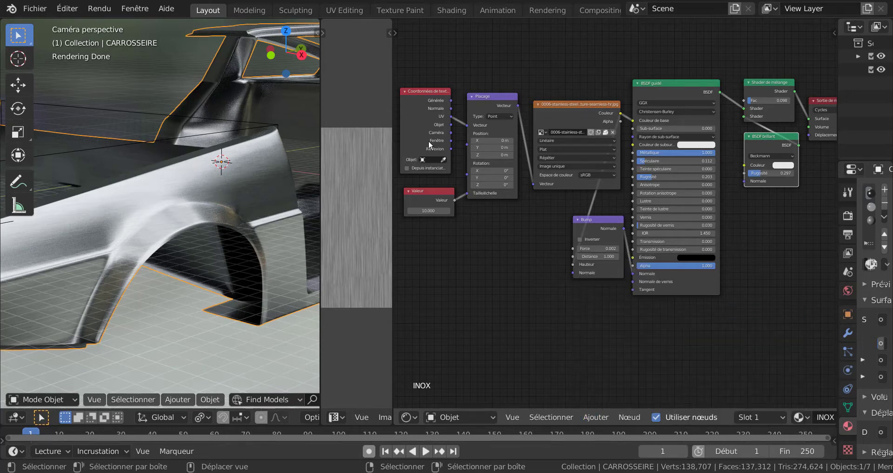
pyautogui.click(596, 417)
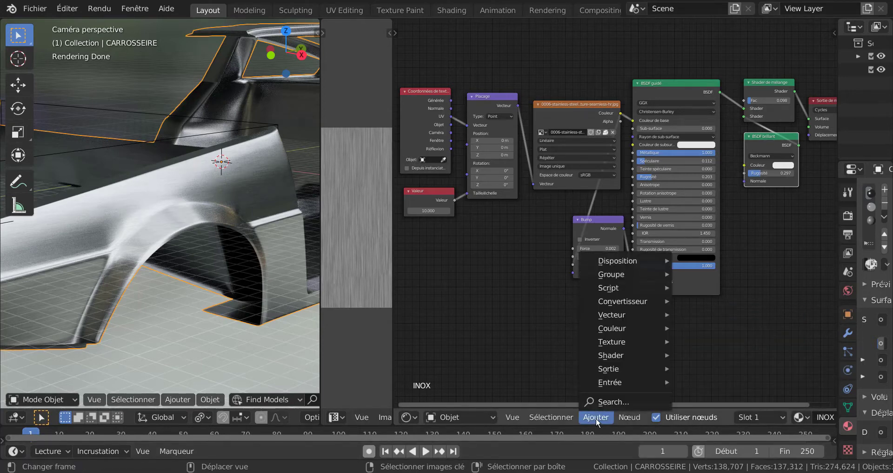
pyautogui.moveTo(619, 384)
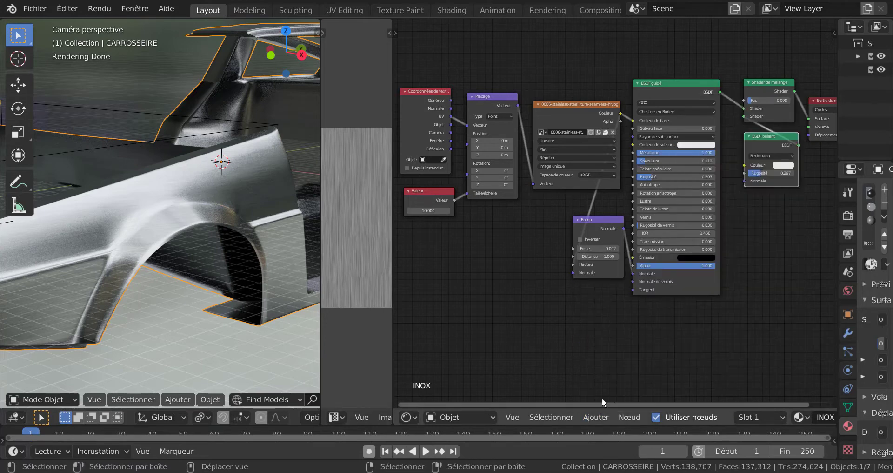
pyautogui.click(590, 417)
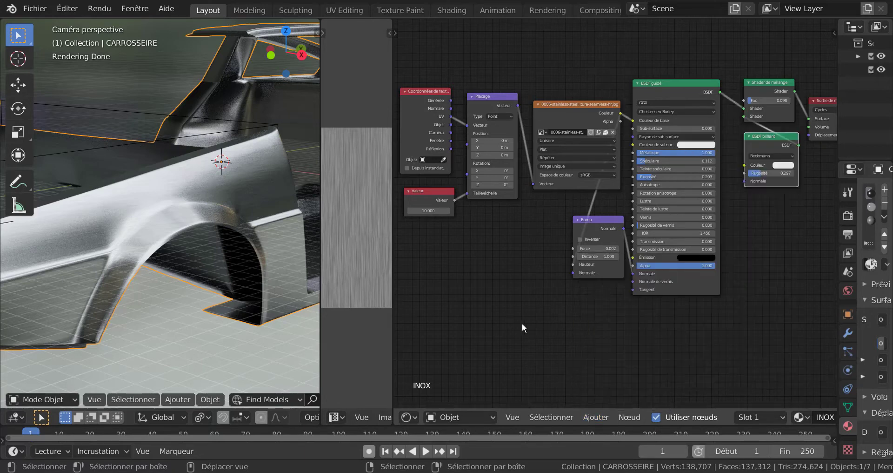
# Frame the whole node tree, narrow the node editor in favour of the image editor, and show the full car body in the camera view.
pyautogui.press('Home')
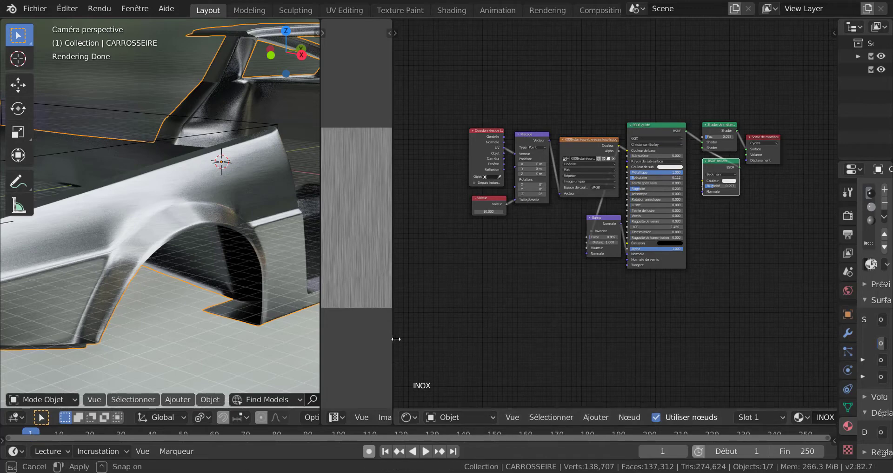
pyautogui.moveTo(393, 339); pyautogui.dragTo(730, 325)
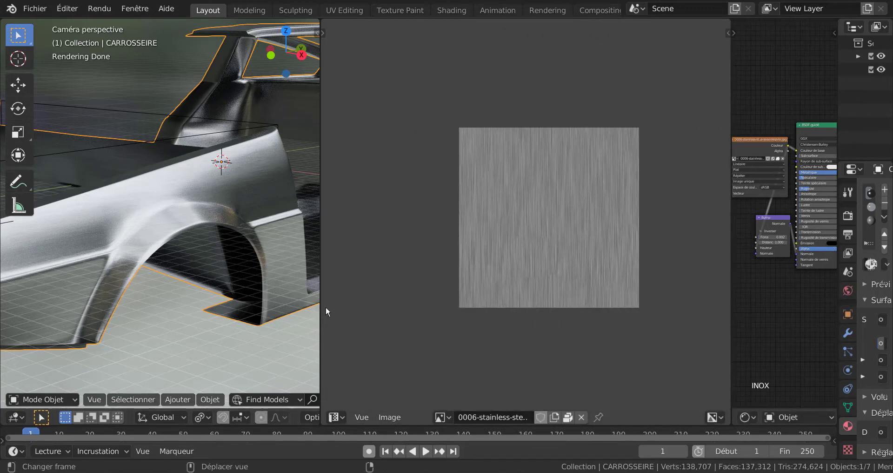
pyautogui.scroll(-5, 279, 293)
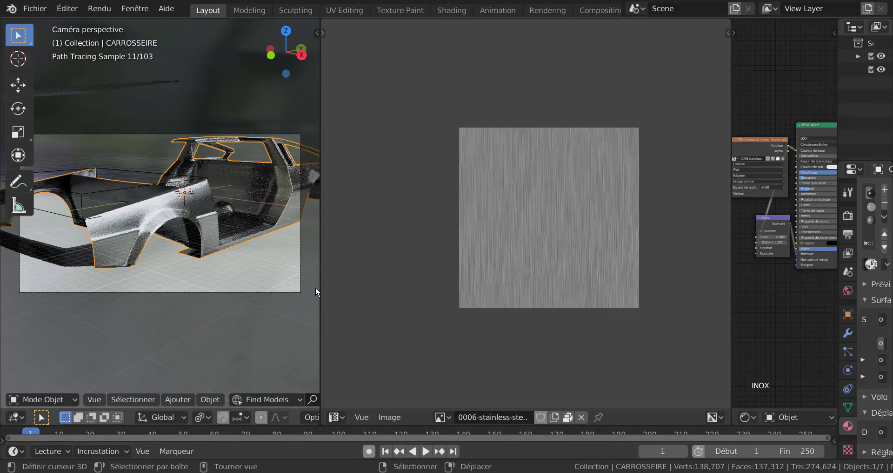
# Widen the 3D viewport and select the rear bumper reinforcement from a view of the car's back.
pyautogui.moveTo(320, 284); pyautogui.dragTo(505, 285)
pyautogui.moveTo(453, 288); pyautogui.dragTo(285, 286, button='middle')
pyautogui.scroll(3, 286, 286)
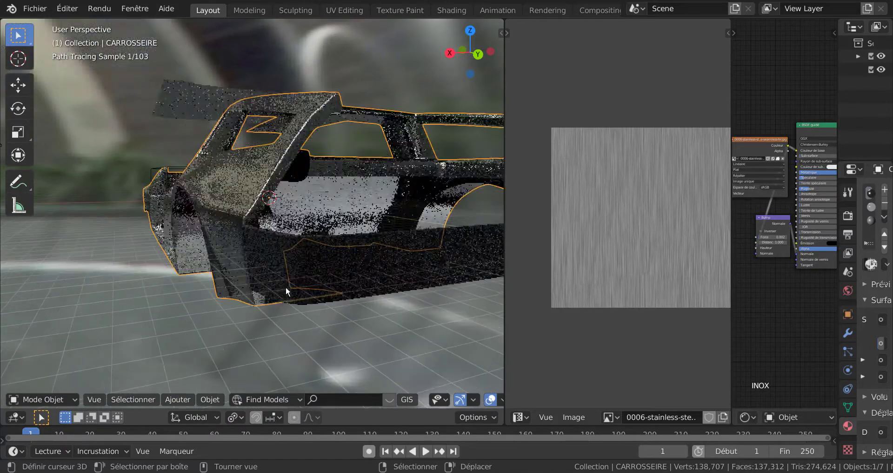
pyautogui.click(316, 263)
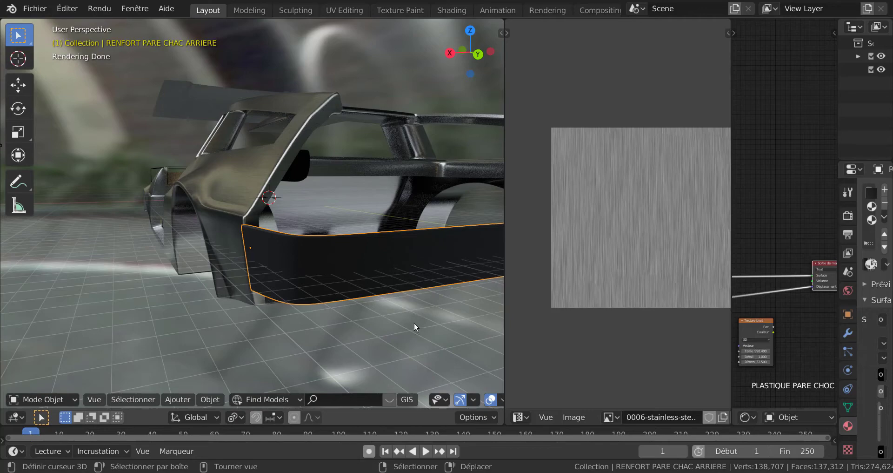
pyautogui.scroll(-2, 406, 342)
pyautogui.keyDown('shift'); pyautogui.moveTo(418, 321); pyautogui.dragTo(374, 321, button='middle'); pyautogui.keyUp('shift')
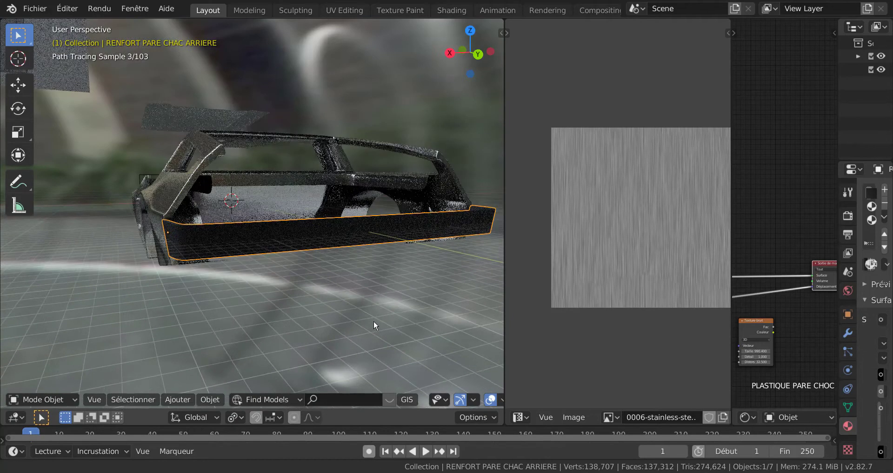
# Inspect the rear bumper's mesh isolated in local view and edit mode, and return to the full car in object mode.
pyautogui.press('KP_Divide')
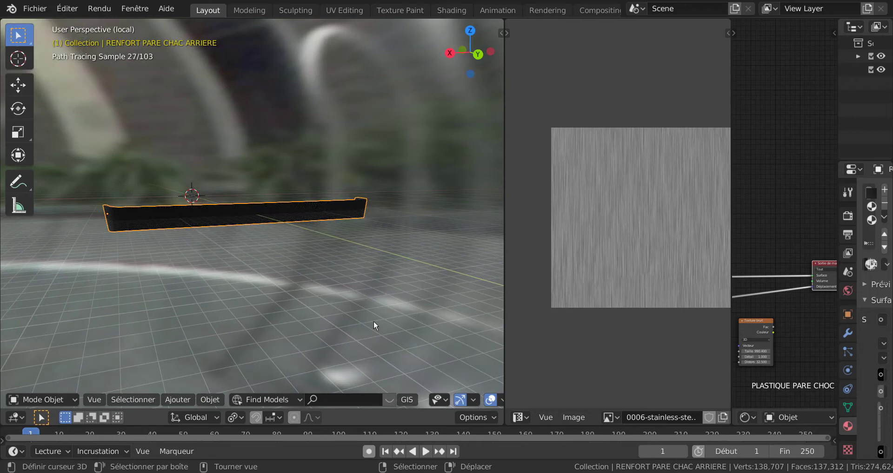
pyautogui.press('Tab')
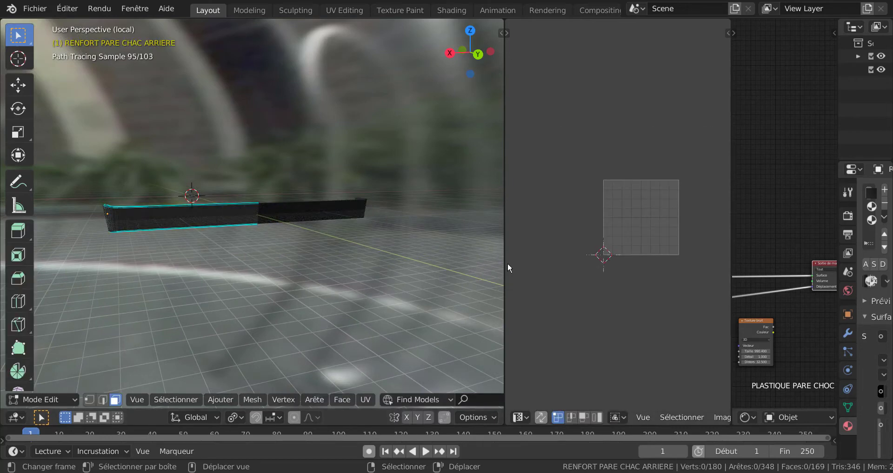
pyautogui.moveTo(507, 266); pyautogui.dragTo(639, 267)
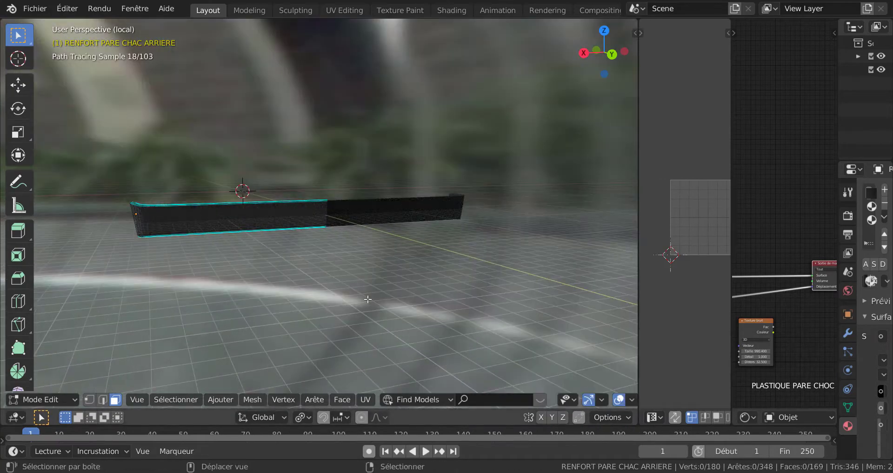
pyautogui.keyDown('shift'); pyautogui.moveTo(368, 299); pyautogui.dragTo(483, 281, button='middle'); pyautogui.keyUp('shift')
pyautogui.scroll(2, 432, 255)
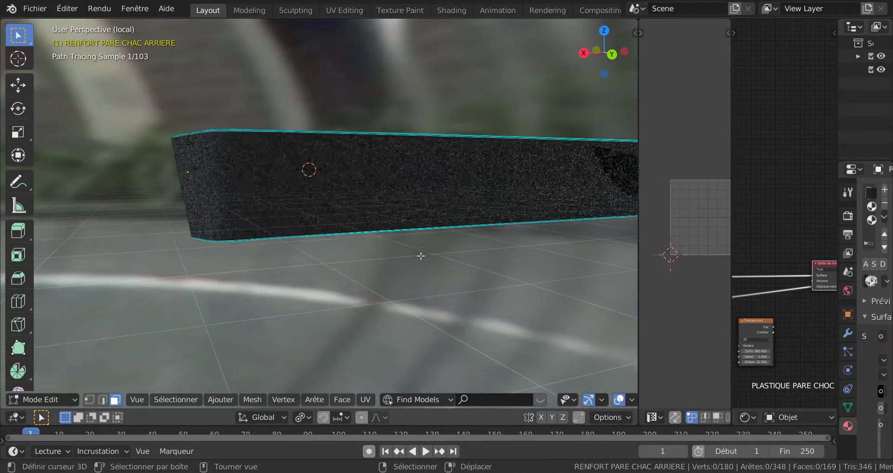
pyautogui.scroll(2, 391, 212)
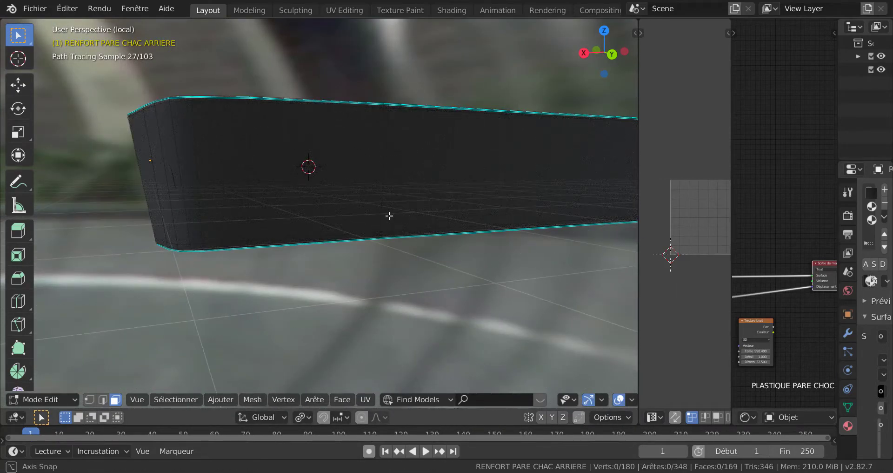
pyautogui.moveTo(389, 215)
pyautogui.mouseDown(button='middle')
pyautogui.moveTo(401, 225)
pyautogui.moveTo(385, 253)
pyautogui.moveTo(384, 197)
pyautogui.moveTo(389, 261)
pyautogui.mouseUp(button='middle')
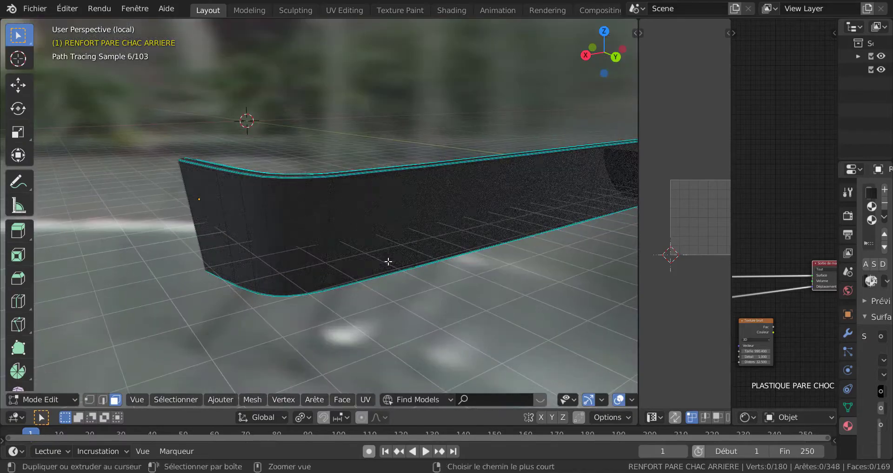
pyautogui.scroll(-6, 420, 270)
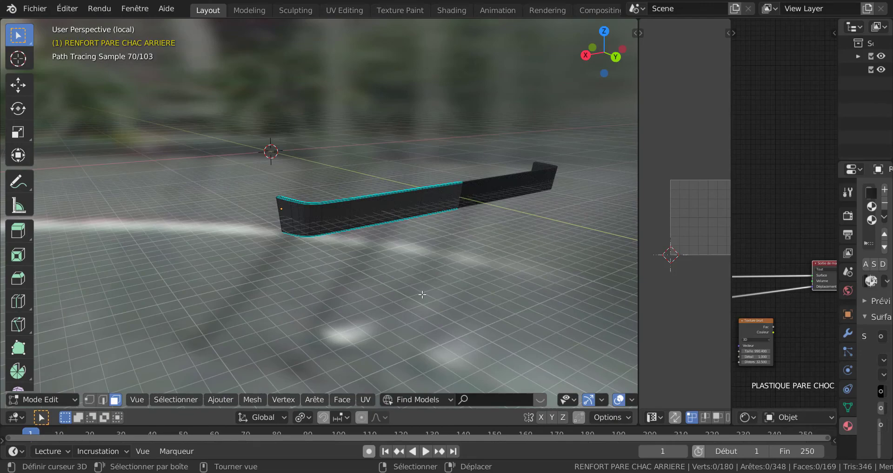
pyautogui.press('KP_Divide')
pyautogui.moveTo(422, 294)
pyautogui.mouseDown(button='middle')
pyautogui.moveTo(505, 284)
pyautogui.moveTo(495, 271)
pyautogui.mouseUp(button='middle')
pyautogui.press('Tab')
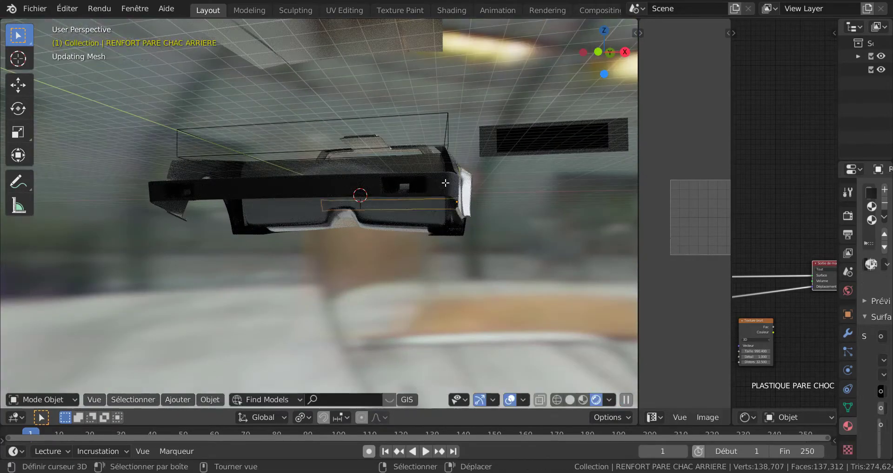
# Select the front bumper reinforcement and frame a close-up of its plastic surface near the corner.
pyautogui.click(445, 183)
pyautogui.moveTo(435, 233)
pyautogui.mouseDown(button='middle')
pyautogui.moveTo(421, 242)
pyautogui.moveTo(406, 311)
pyautogui.mouseUp(button='middle')
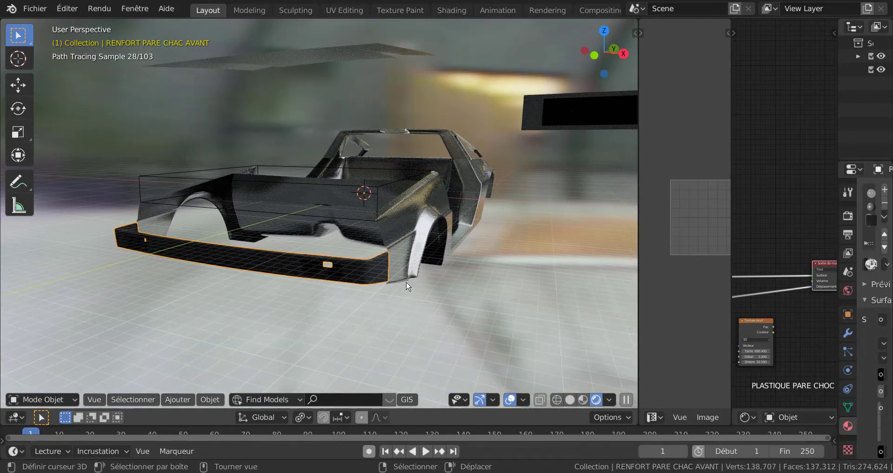
pyautogui.moveTo(406, 281); pyautogui.dragTo(406, 274, button='middle')
pyautogui.keyDown('ctrl'); pyautogui.moveTo(414, 307); pyautogui.dragTo(418, 249, button='middle'); pyautogui.keyUp('ctrl')
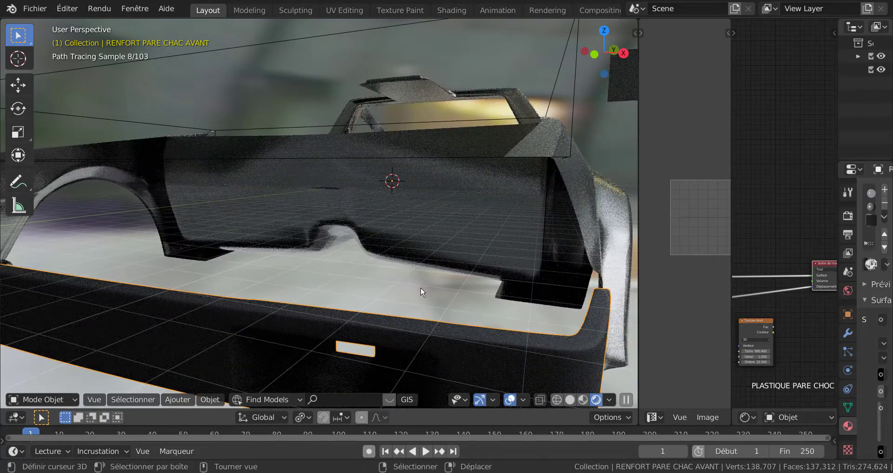
pyautogui.moveTo(420, 292)
pyautogui.mouseDown(button='middle')
pyautogui.moveTo(409, 253)
pyautogui.moveTo(466, 236)
pyautogui.mouseUp(button='middle')
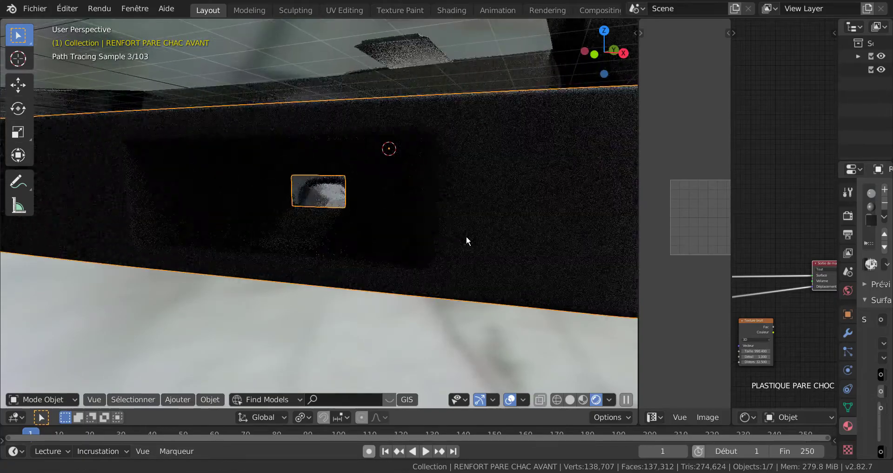
pyautogui.moveTo(561, 193)
pyautogui.mouseDown(button='middle')
pyautogui.moveTo(467, 255)
pyautogui.moveTo(454, 254)
pyautogui.moveTo(454, 243)
pyautogui.mouseUp(button='middle')
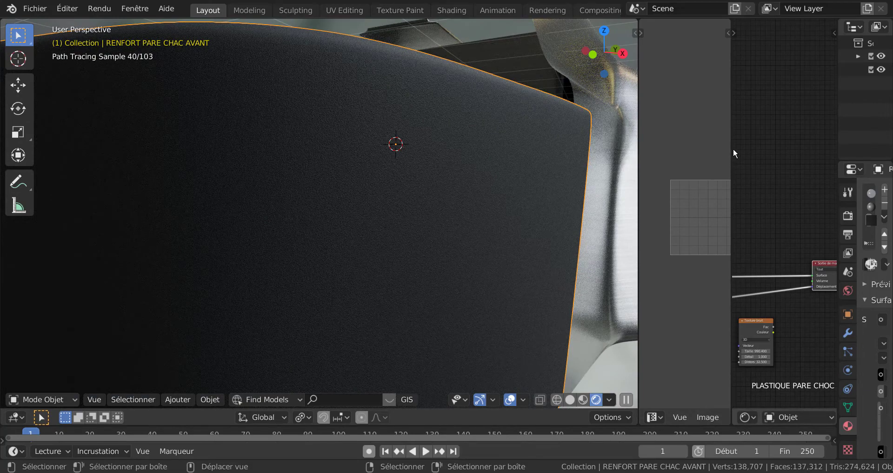
# Widen the node editor and arrange the bumper plastic nodes with the BSDF guidé above Texture bruit and Texture voronoi beneath the material output.
pyautogui.moveTo(731, 152); pyautogui.dragTo(659, 214)
pyautogui.scroll(-7, 723, 225)
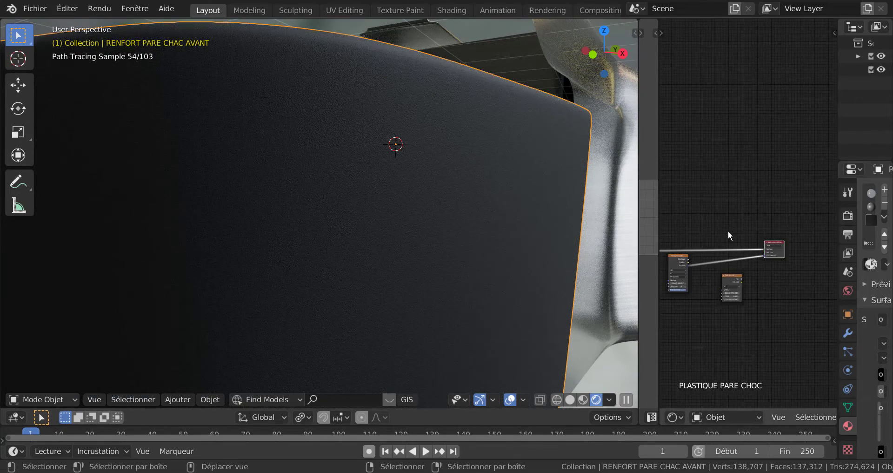
pyautogui.moveTo(728, 231)
pyautogui.keyDown('ctrl'); pyautogui.mouseDown(button='middle')
pyautogui.moveTo(766, 306)
pyautogui.moveTo(812, 220)
pyautogui.moveTo(791, 286)
pyautogui.moveTo(754, 287)
pyautogui.moveTo(788, 223)
pyautogui.moveTo(763, 276)
pyautogui.mouseUp(button='middle'); pyautogui.keyUp('ctrl')
pyautogui.scroll(4, 794, 235)
pyautogui.scroll(4, 795, 234)
pyautogui.scroll(4, 755, 200)
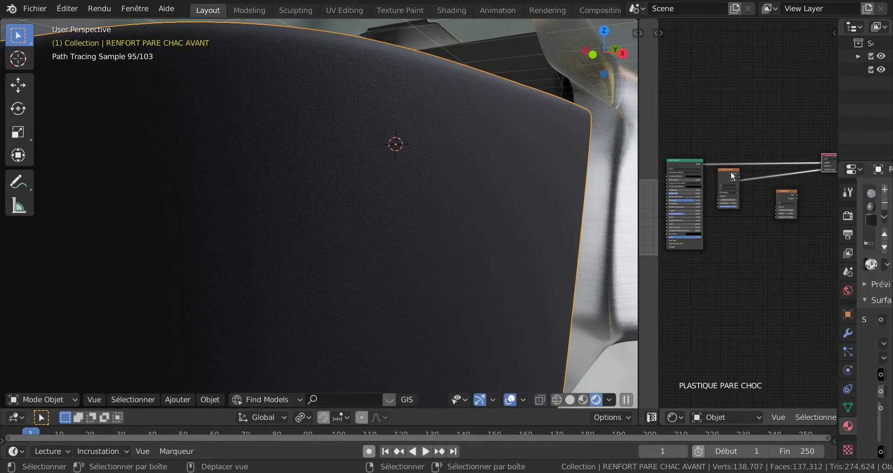
pyautogui.moveTo(733, 176)
pyautogui.mouseDown()
pyautogui.moveTo(793, 193)
pyautogui.moveTo(751, 220)
pyautogui.mouseUp()
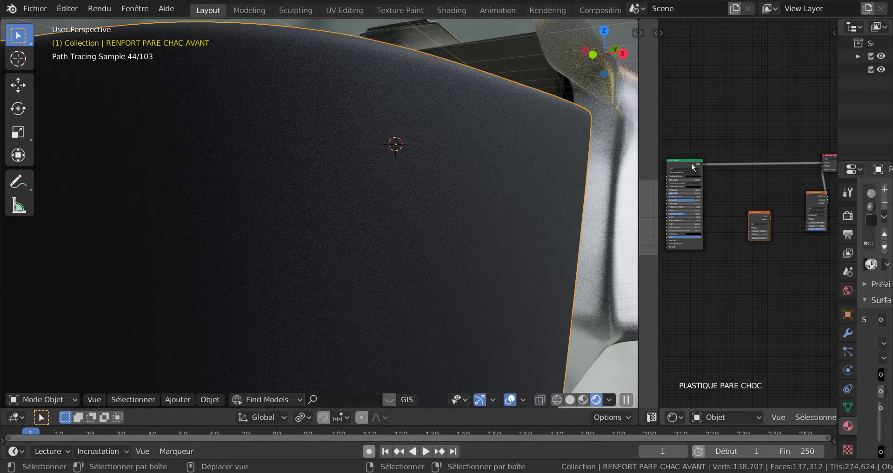
pyautogui.moveTo(691, 161); pyautogui.dragTo(765, 109)
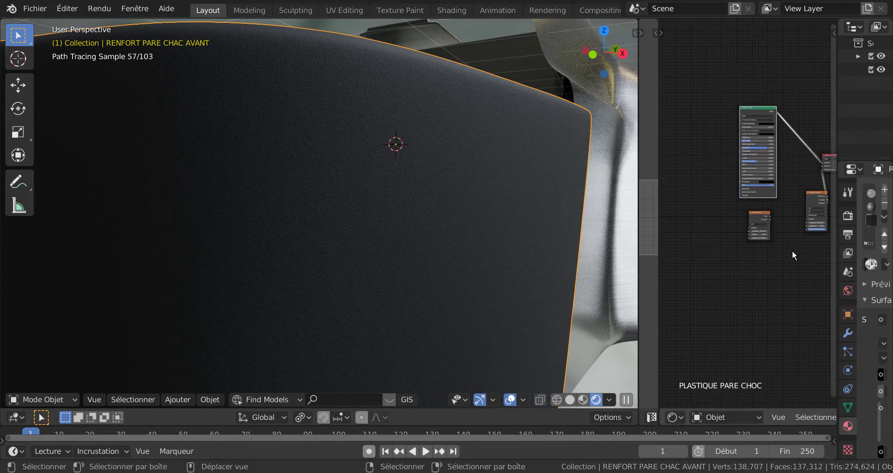
# Disconnect the Texture voronoi node from the material output's Déplacement input and shift it slightly away from the output.
pyautogui.moveTo(792, 250); pyautogui.dragTo(739, 254, button='middle')
pyautogui.scroll(3, 733, 272)
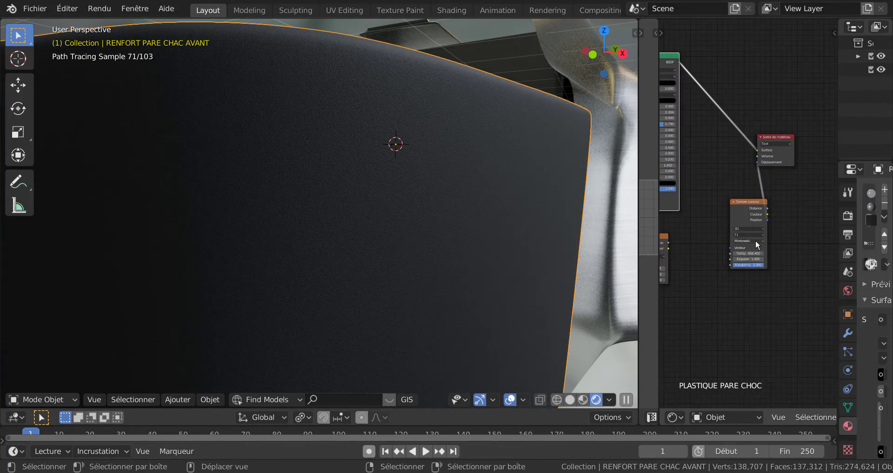
pyautogui.scroll(2, 546, 244)
pyautogui.scroll(-2, 566, 240)
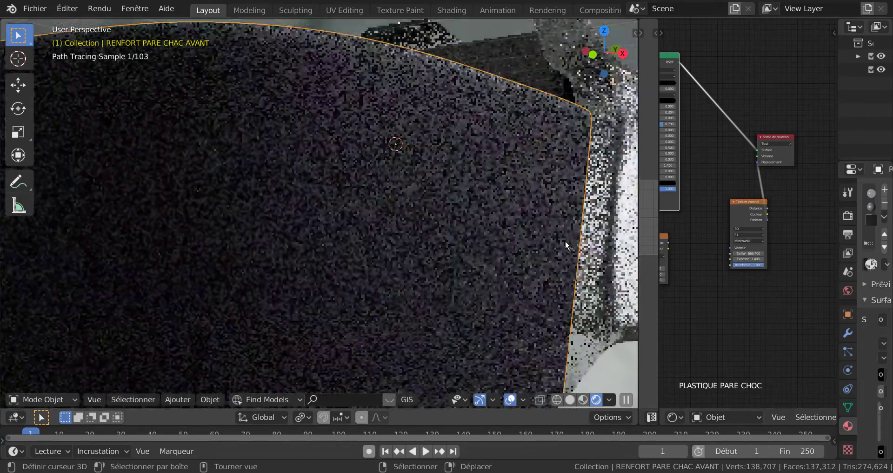
pyautogui.scroll(1, 740, 185)
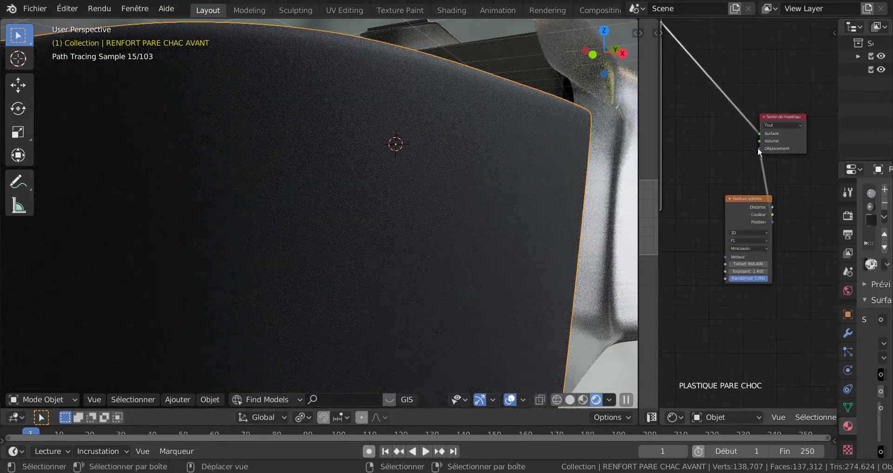
pyautogui.moveTo(758, 147); pyautogui.dragTo(740, 171)
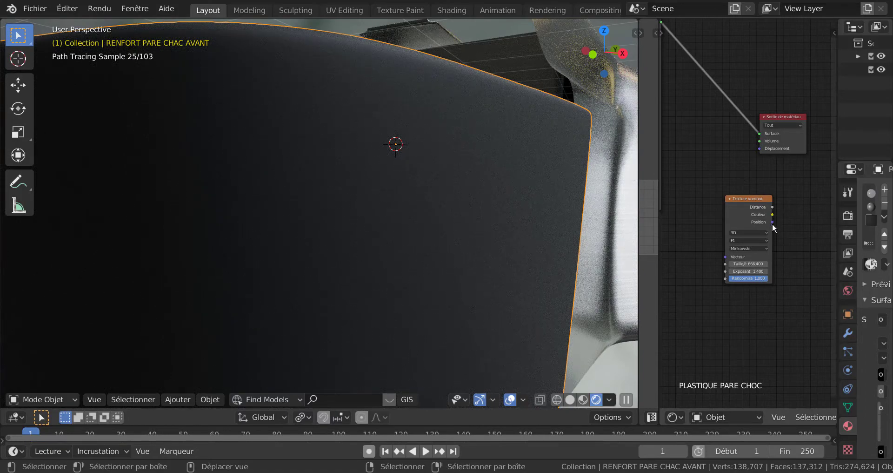
pyautogui.moveTo(763, 200); pyautogui.dragTo(745, 205)
# Move the Texture bruit node lower and bring the Texture voronoi node closer to the underside of the BSDF guidé.
pyautogui.scroll(-3, 779, 278)
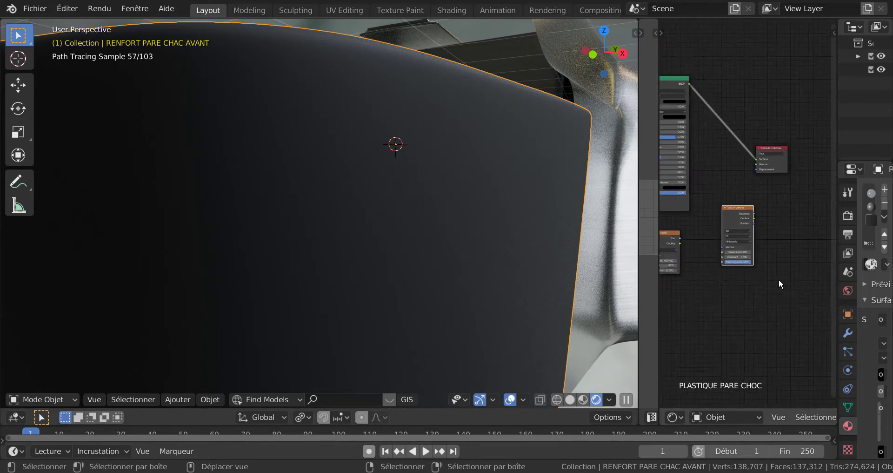
pyautogui.moveTo(753, 289); pyautogui.dragTo(805, 298, button='middle')
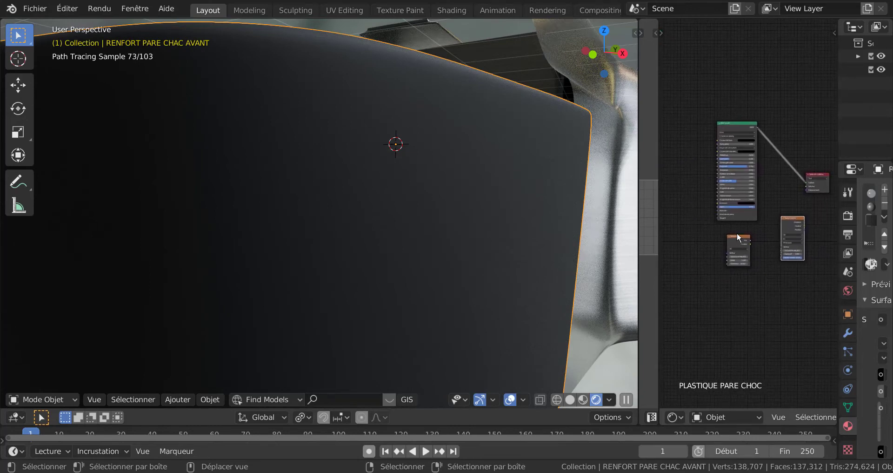
pyautogui.keyDown('shift'); pyautogui.moveTo(737, 258); pyautogui.dragTo(737, 258, button='right'); pyautogui.keyUp('shift')
pyautogui.moveTo(739, 245); pyautogui.dragTo(724, 279)
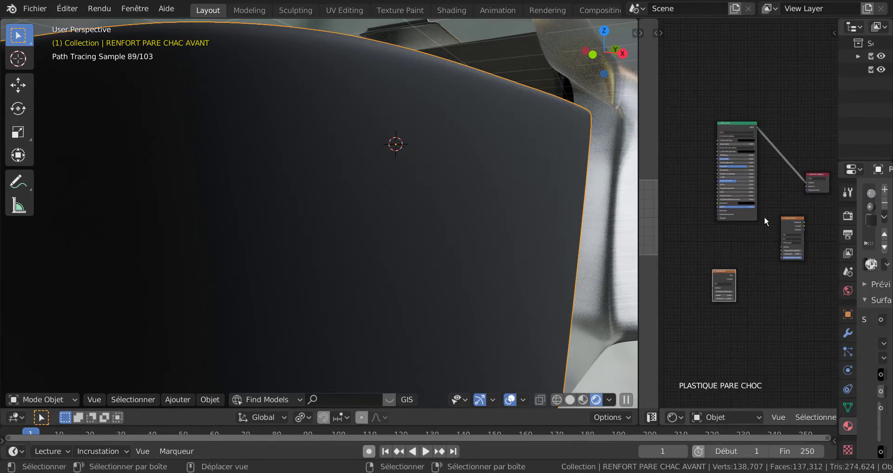
pyautogui.moveTo(747, 260); pyautogui.dragTo(711, 256, button='middle')
pyautogui.moveTo(756, 215); pyautogui.dragTo(721, 227)
pyautogui.scroll(3, 759, 234)
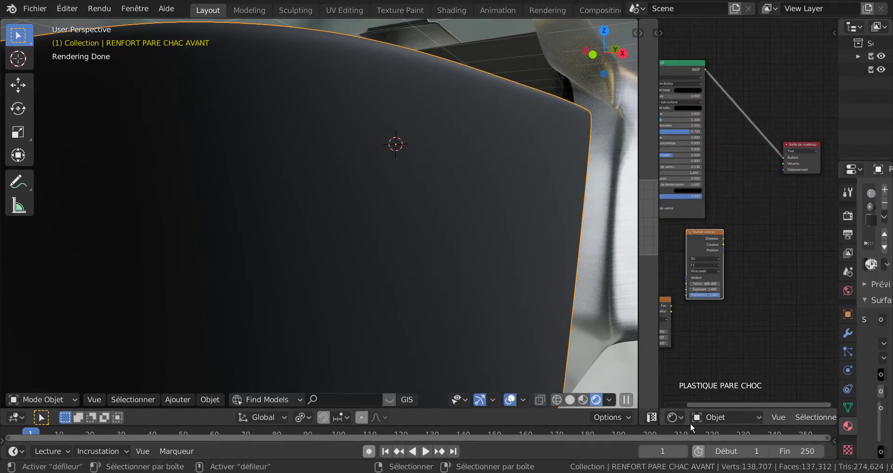
pyautogui.scroll(-1, 775, 306)
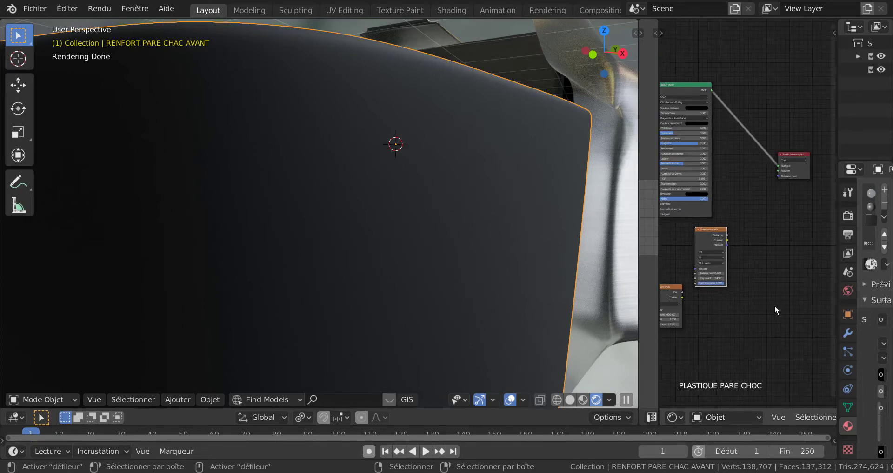
pyautogui.scroll(-1, 775, 312)
pyautogui.scroll(-2, 763, 308)
pyautogui.scroll(2, 683, 290)
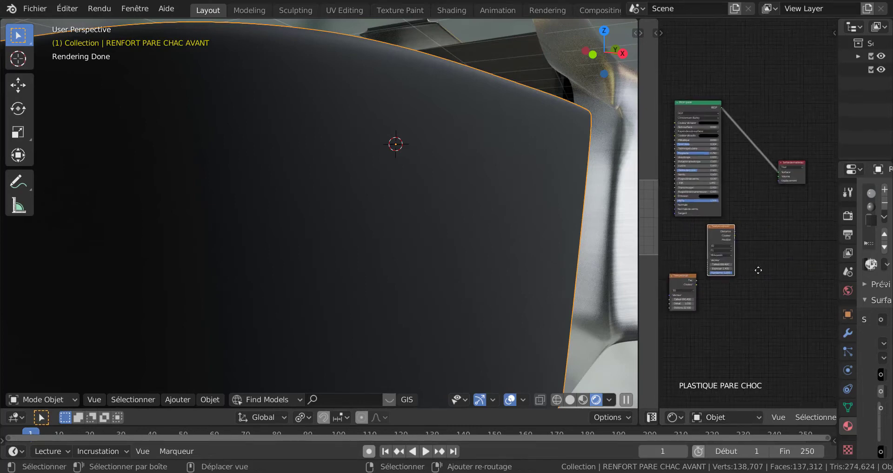
# Delete the unused Texture bruit node from the bumper plastic material.
pyautogui.moveTo(683, 290); pyautogui.dragTo(783, 249, button='middle')
pyautogui.scroll(4, 783, 251)
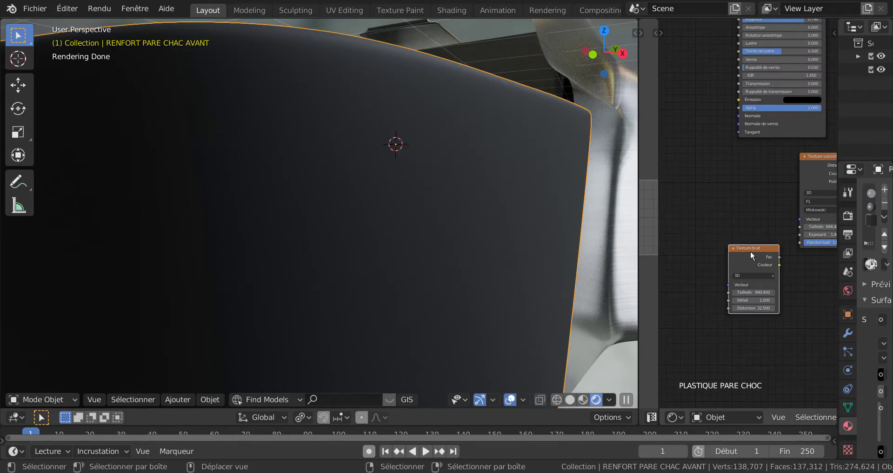
pyautogui.moveTo(750, 250); pyautogui.dragTo(715, 214)
pyautogui.press('x')
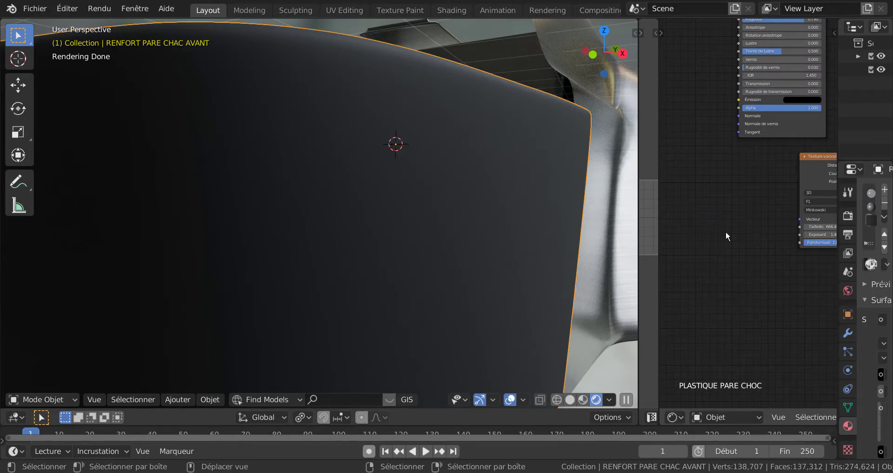
# Align the Texture voronoi node beneath the BSDF guidé, leaving free space between it and the material output.
pyautogui.scroll(-5, 751, 237)
pyautogui.moveTo(756, 272); pyautogui.dragTo(715, 309, button='middle')
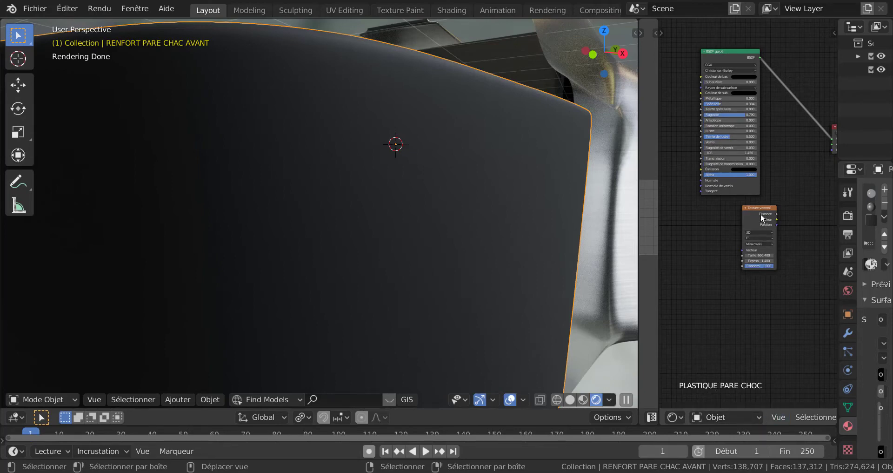
pyautogui.moveTo(761, 213); pyautogui.dragTo(743, 215)
pyautogui.scroll(-1, 766, 236)
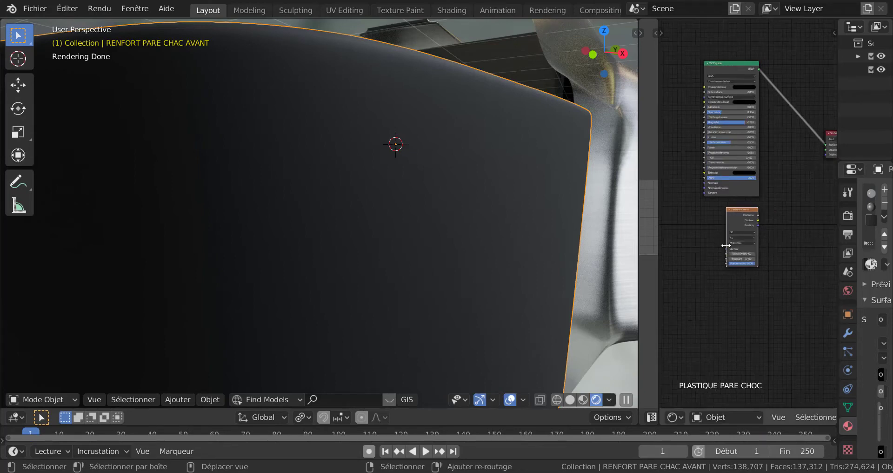
pyautogui.keyDown('shift'); pyautogui.moveTo(718, 244); pyautogui.dragTo(671, 265, button='middle'); pyautogui.keyUp('shift')
pyautogui.scroll(2, 707, 258)
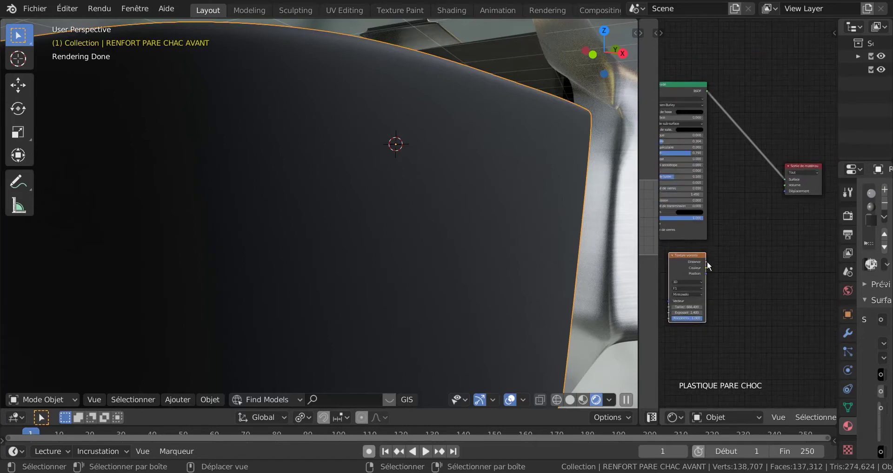
pyautogui.scroll(2, 731, 286)
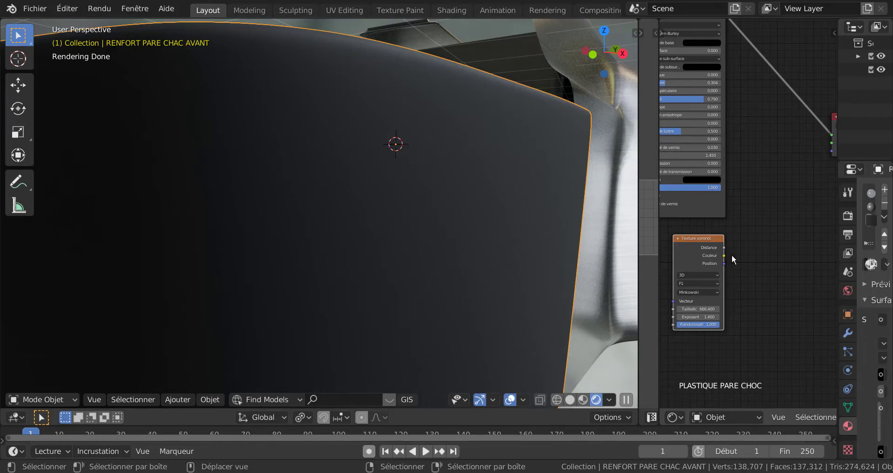
# Connect the Texture voronoi node's Couleur output to the material output's Déplacement input.
pyautogui.keyDown('shift'); pyautogui.moveTo(732, 256); pyautogui.dragTo(720, 270, button='middle'); pyautogui.keyUp('shift')
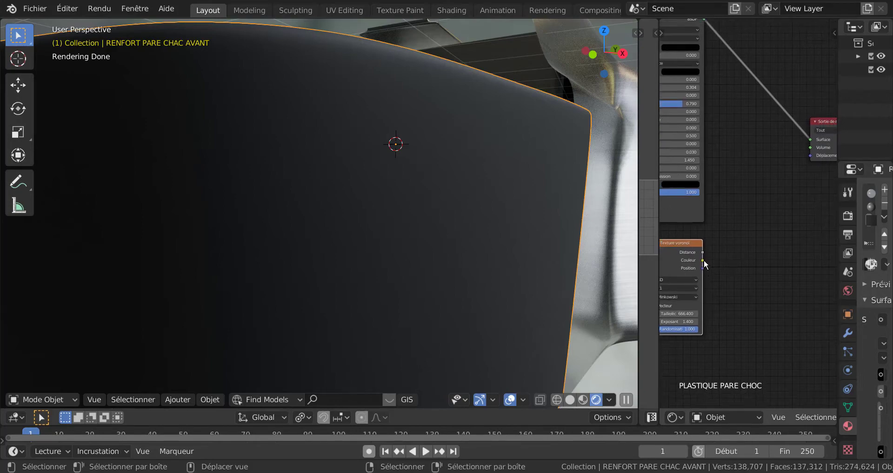
pyautogui.moveTo(704, 259); pyautogui.dragTo(808, 156)
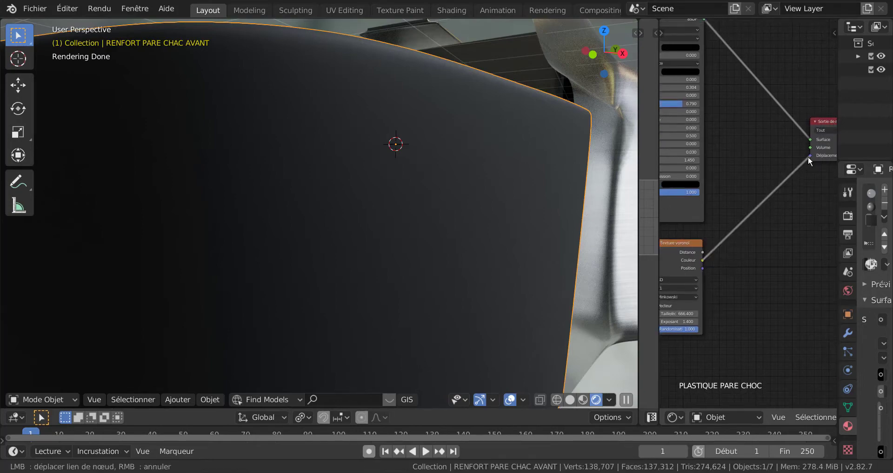
pyautogui.scroll(-3, 775, 306)
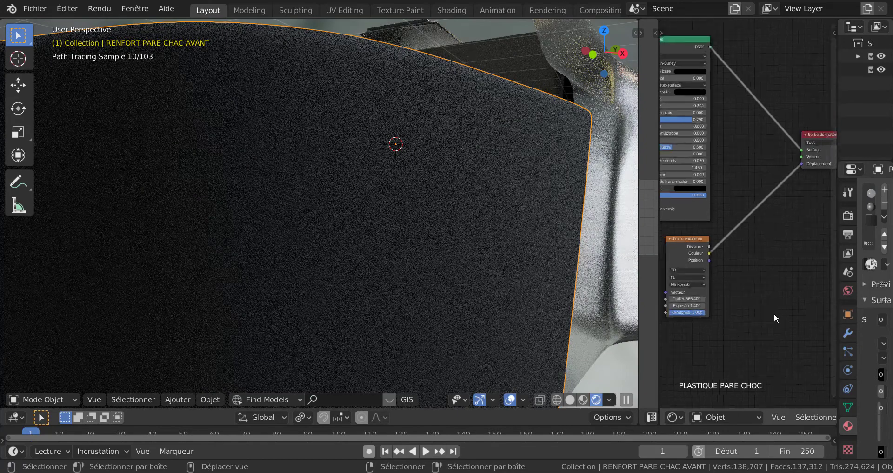
# Add a Coordonnées de texture node beside Texture voronoi and link its Générée output to the Vecteur input.
pyautogui.moveTo(775, 313); pyautogui.dragTo(834, 259, button='middle')
pyautogui.hscroll(5, 800, 415)
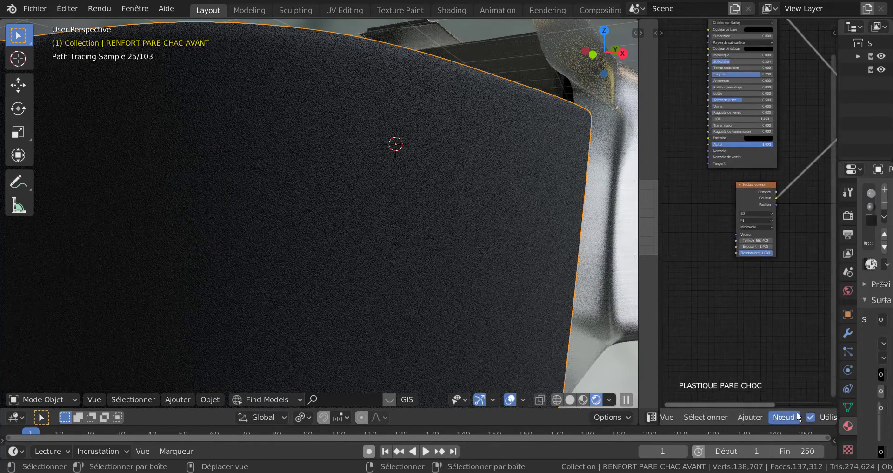
pyautogui.click(745, 418)
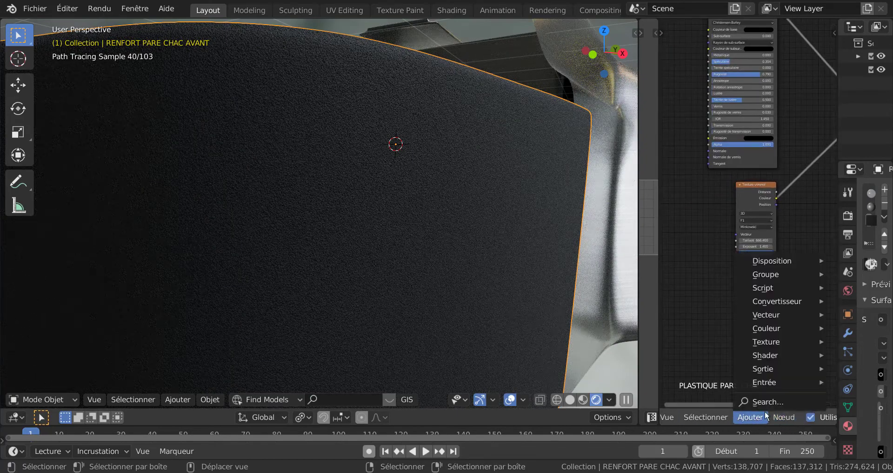
pyautogui.moveTo(773, 381)
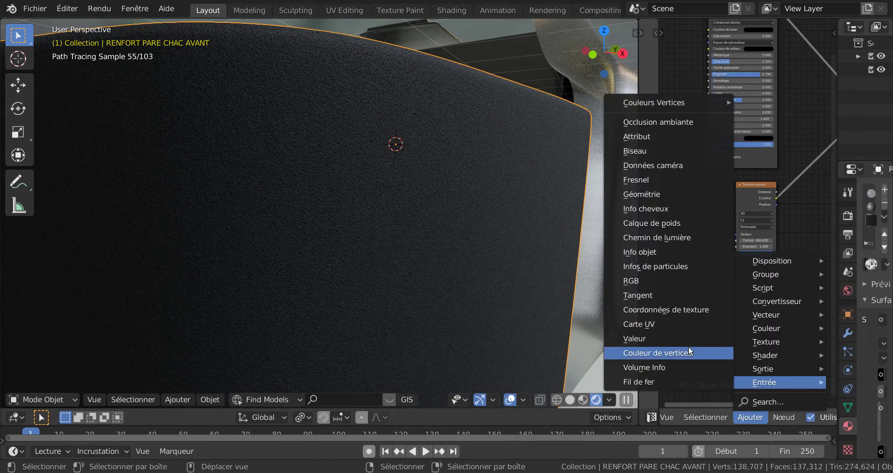
pyautogui.click(691, 311)
pyautogui.click(724, 232)
pyautogui.scroll(1, 724, 233)
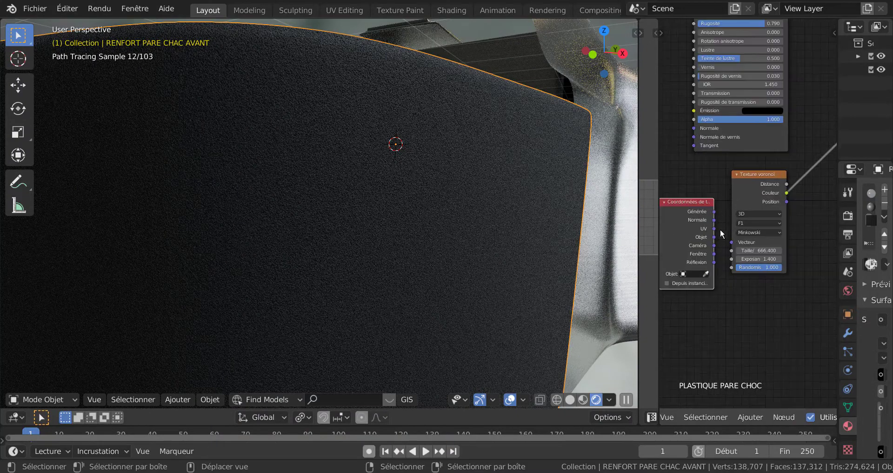
pyautogui.moveTo(717, 210); pyautogui.dragTo(721, 247)
pyautogui.moveTo(715, 213); pyautogui.dragTo(732, 242)
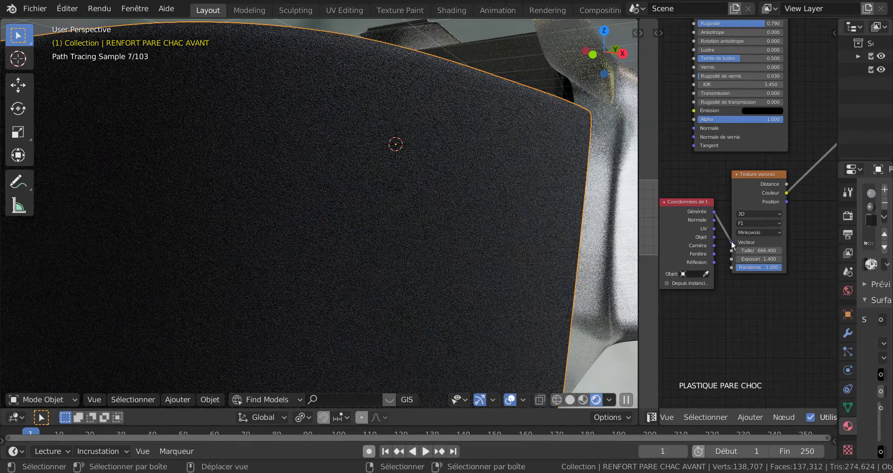
# Lower the Texture voronoi node's Taille value to 133.368 for a coarser relief.
pyautogui.scroll(2, 770, 267)
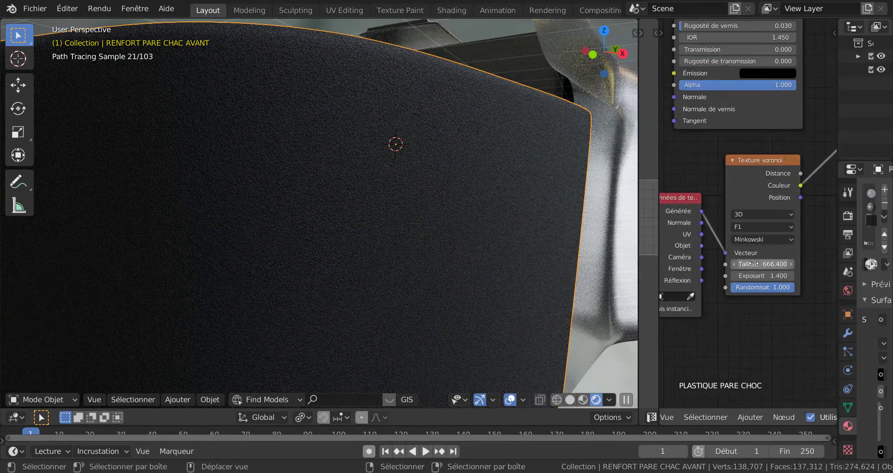
pyautogui.moveTo(767, 264); pyautogui.dragTo(661, 320)
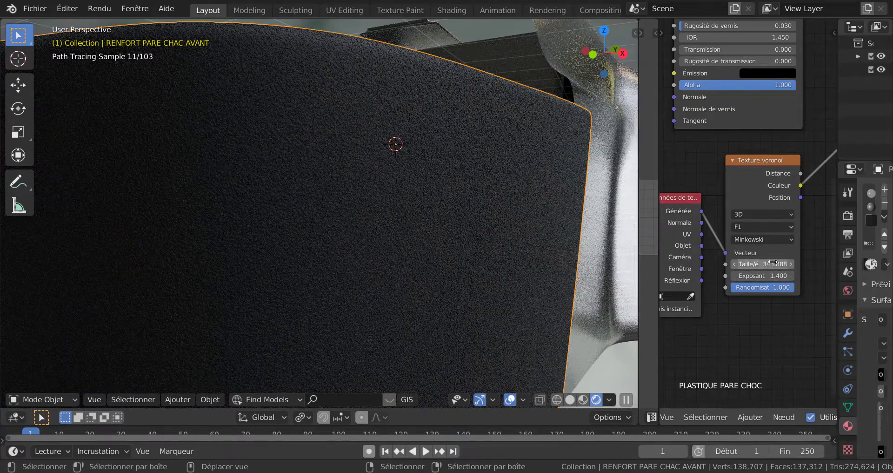
pyautogui.moveTo(773, 263); pyautogui.dragTo(690, 289)
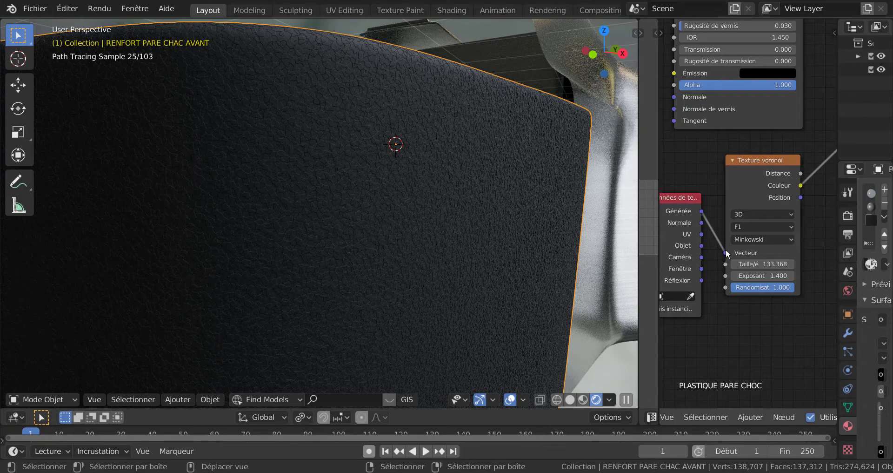
# Disconnect the Coordonnées de texture node from Texture voronoi and delete it.
pyautogui.moveTo(726, 252); pyautogui.dragTo(724, 263)
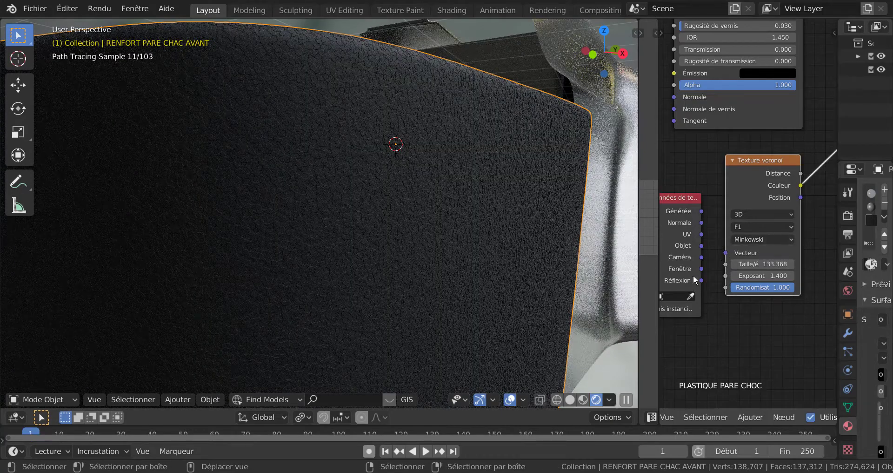
pyautogui.scroll(-2, 720, 302)
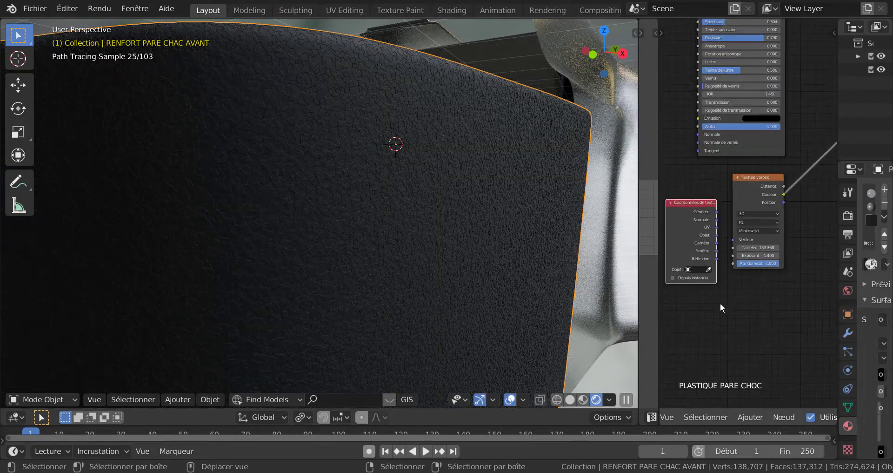
pyautogui.scroll(-2, 711, 235)
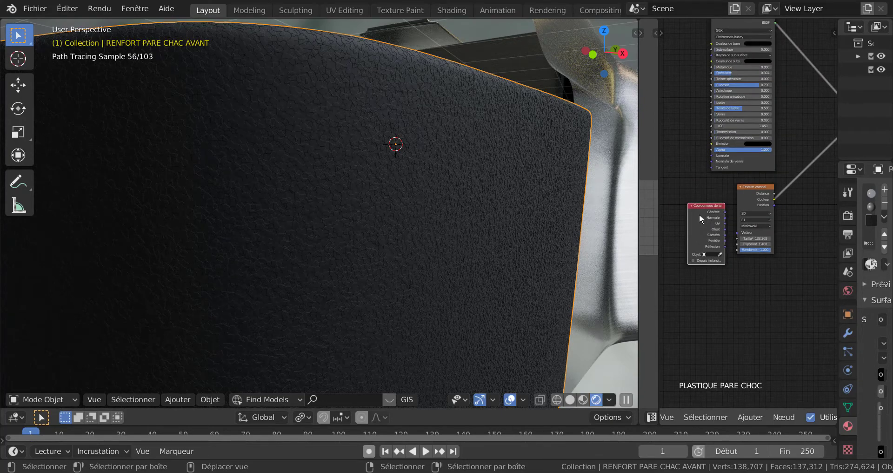
pyautogui.press('x')
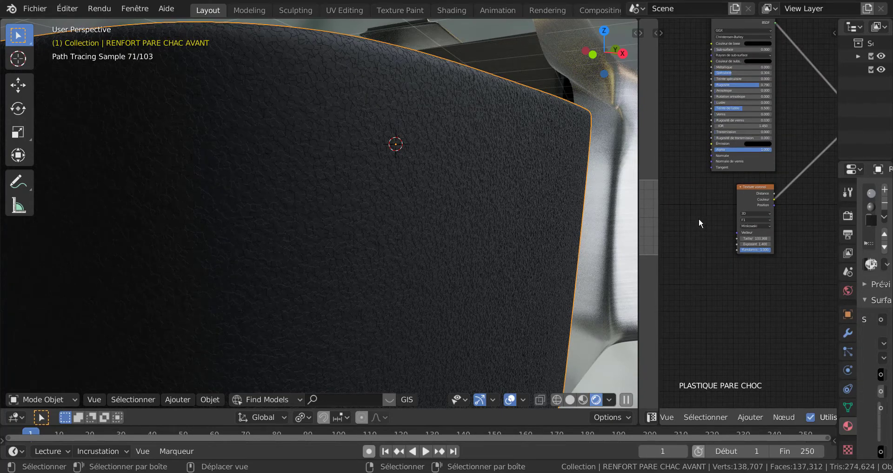
# Shift the Texture voronoi node slightly to the right and set its Taille value to 130.840.
pyautogui.moveTo(755, 200); pyautogui.dragTo(778, 201)
pyautogui.moveTo(785, 296); pyautogui.dragTo(808, 275, button='middle')
pyautogui.scroll(7, 746, 294)
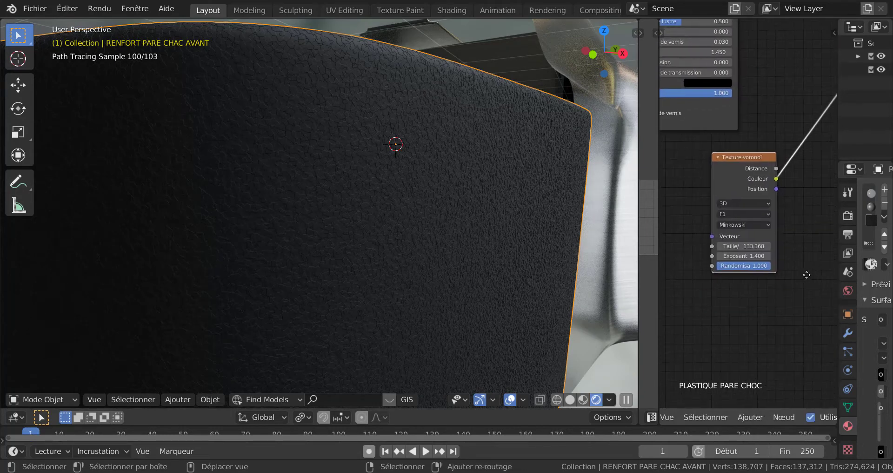
pyautogui.scroll(3, 788, 269)
pyautogui.scroll(1, 787, 266)
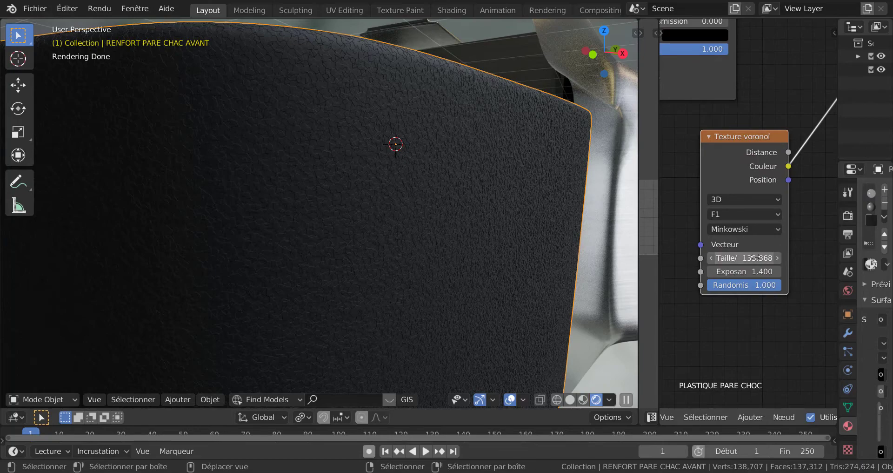
pyautogui.moveTo(749, 258); pyautogui.dragTo(744, 261)
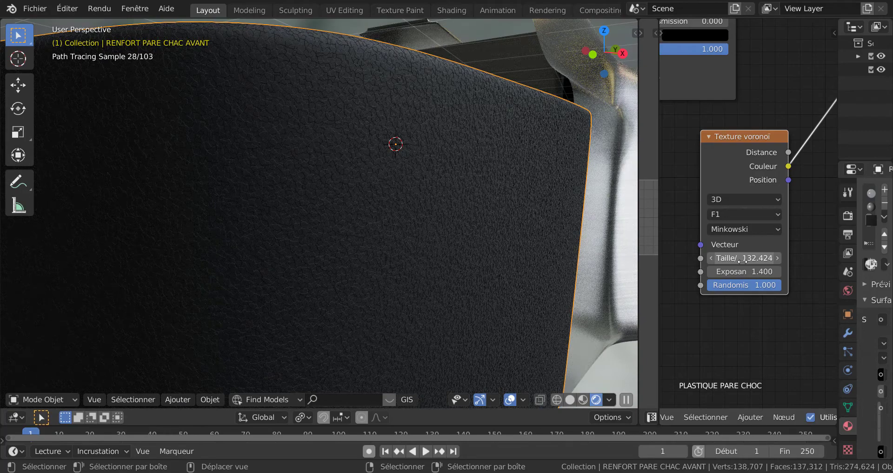
pyautogui.moveTo(743, 261); pyautogui.dragTo(740, 266)
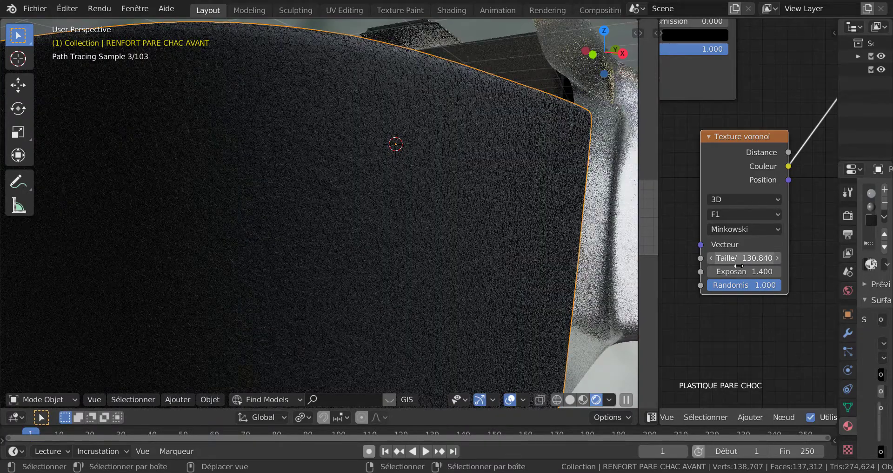
# Rearrange the bumper plastic nodes so Texture voronoi sits compactly between the BSDF guidé and the material output.
pyautogui.scroll(-10, 380, 255)
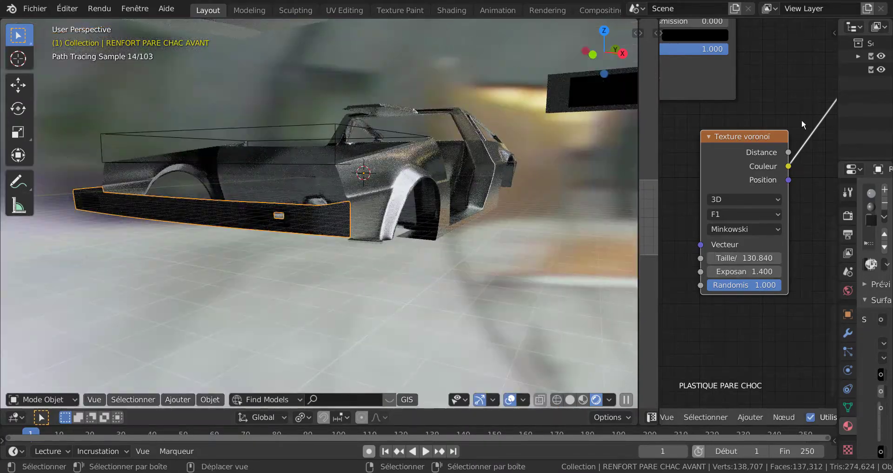
pyautogui.scroll(-6, 802, 119)
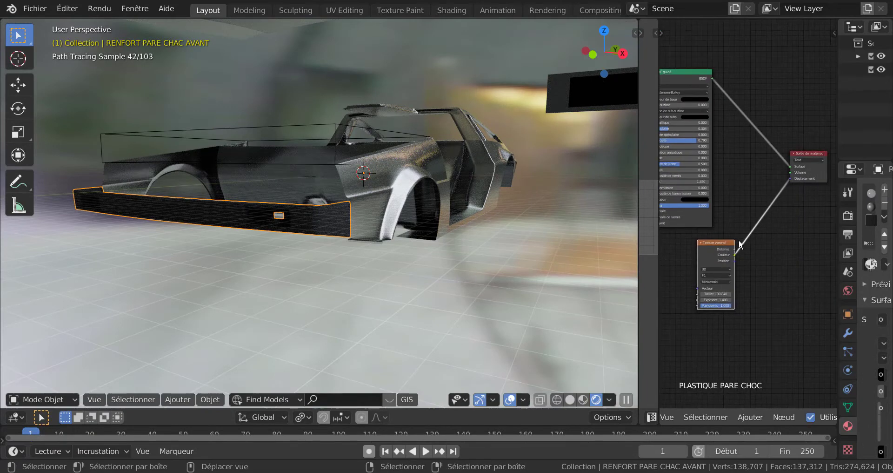
pyautogui.moveTo(724, 249); pyautogui.dragTo(753, 182)
pyautogui.moveTo(710, 250); pyautogui.dragTo(777, 271, button='middle')
pyautogui.scroll(4, 777, 272)
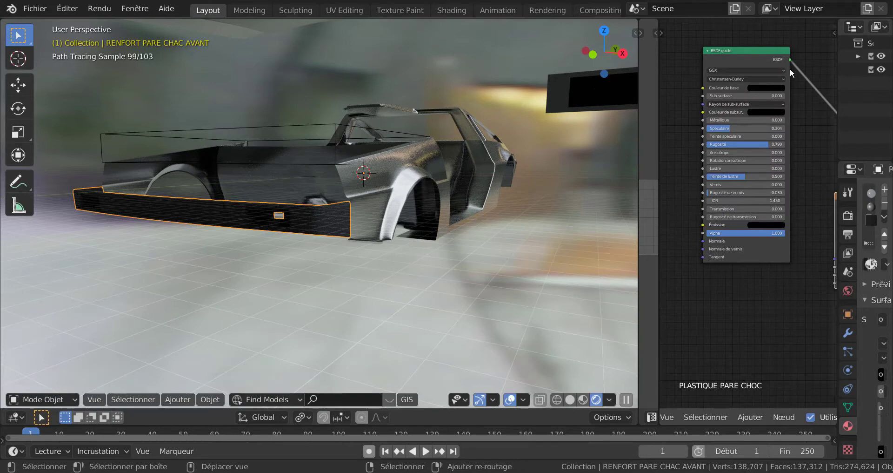
pyautogui.moveTo(786, 78); pyautogui.dragTo(718, 126, button='middle')
pyautogui.scroll(-1, 700, 118)
pyautogui.moveTo(699, 118); pyautogui.dragTo(730, 202)
# Widen the properties area to show the front bumper's material slots and surface settings in full.
pyautogui.scroll(6, 595, 214)
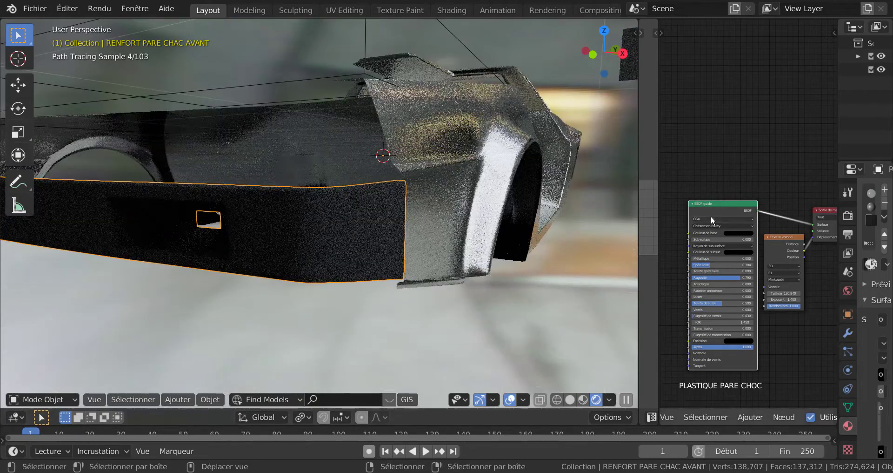
pyautogui.moveTo(596, 213)
pyautogui.mouseDown(button='middle')
pyautogui.moveTo(549, 224)
pyautogui.moveTo(466, 217)
pyautogui.moveTo(443, 237)
pyautogui.mouseUp(button='middle')
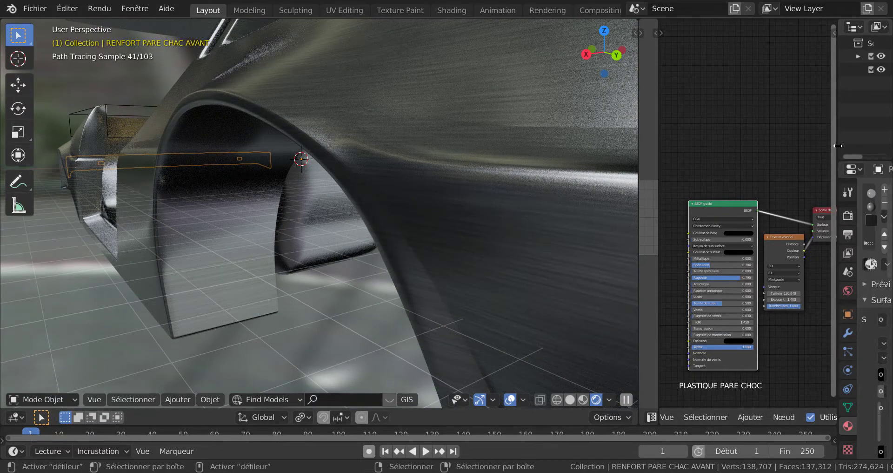
pyautogui.moveTo(837, 146); pyautogui.dragTo(734, 166)
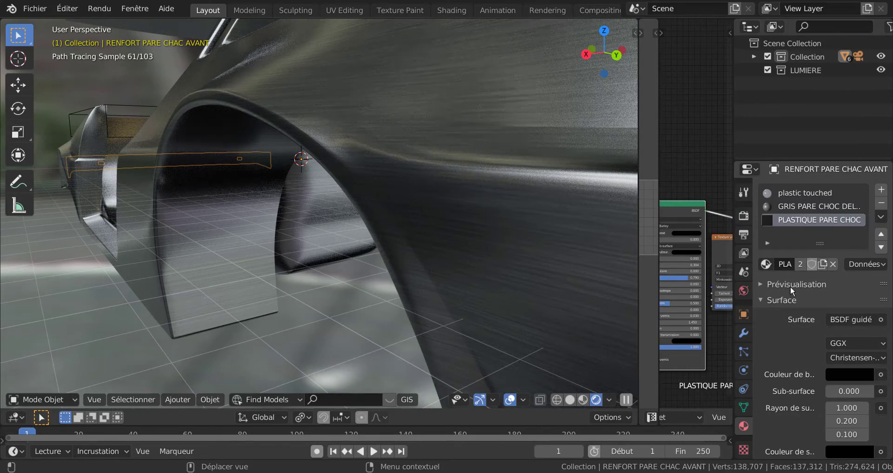
pyautogui.scroll(-2, 791, 247)
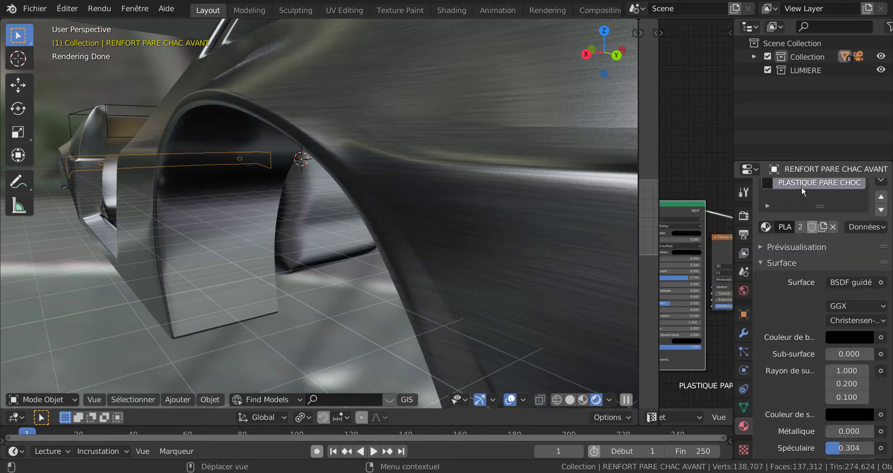
# Select all faces of the rear bumper RENFORT PARE CHAC ARRIERE in Edit Mode, then return to Object Mode.
pyautogui.scroll(-8, 515, 274)
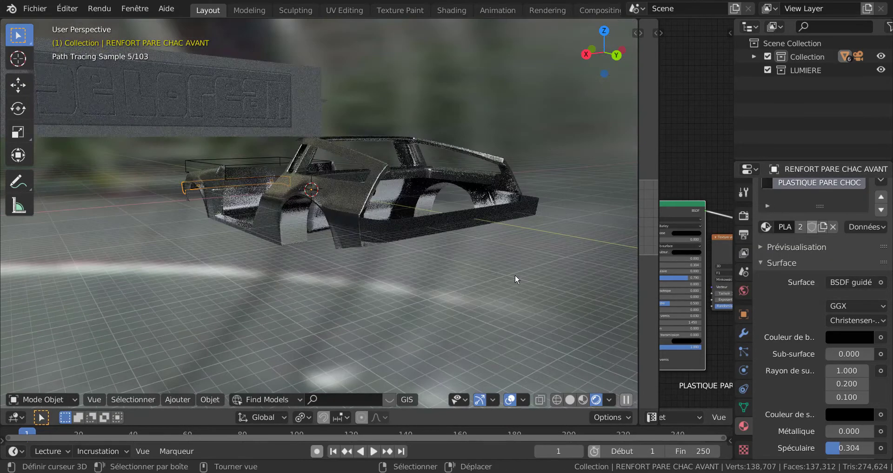
pyautogui.click(485, 231)
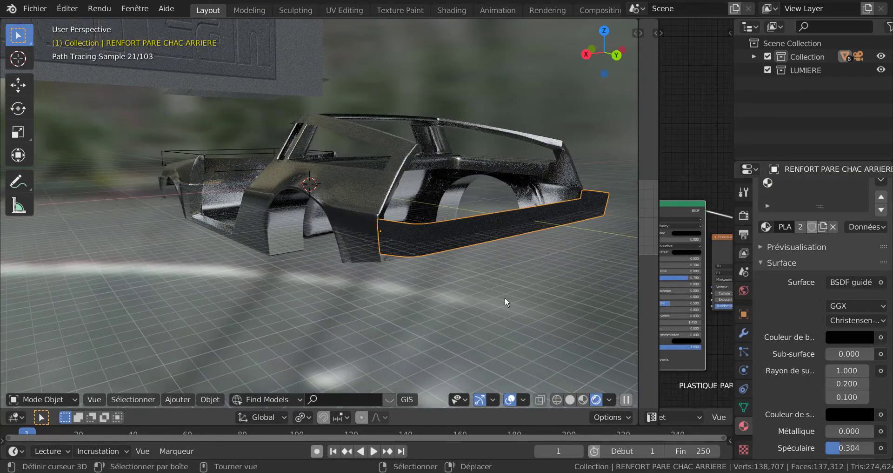
pyautogui.press('Tab')
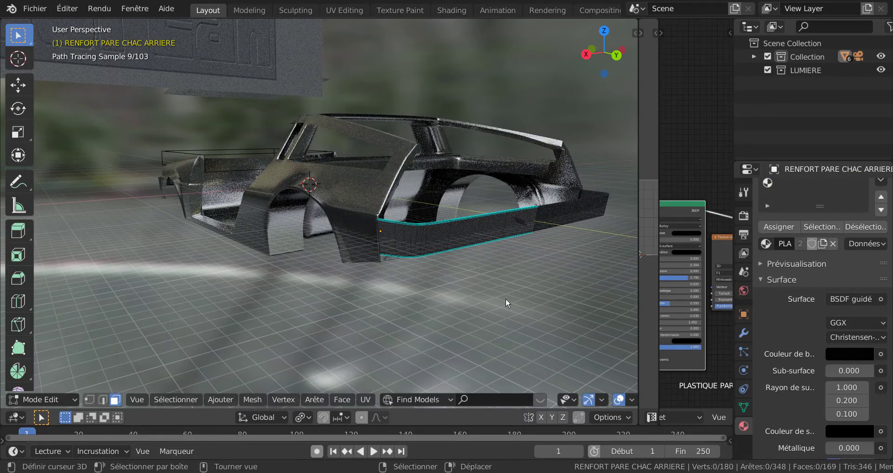
pyautogui.moveTo(507, 298); pyautogui.dragTo(501, 305, button='middle')
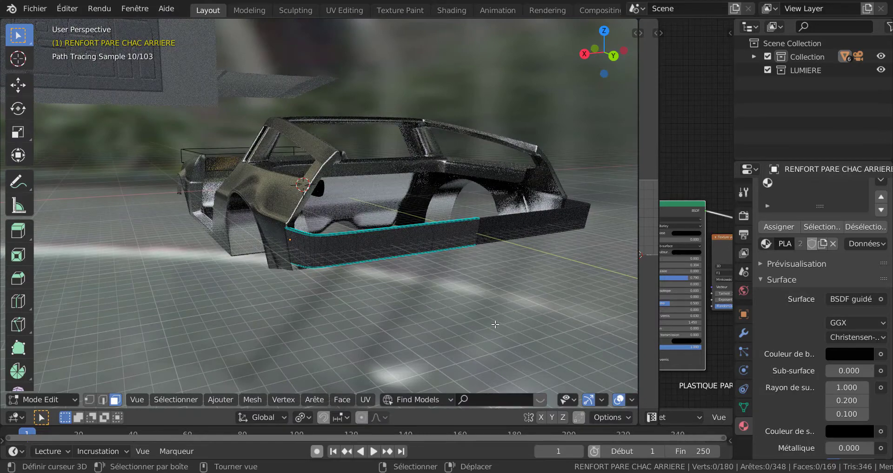
pyautogui.press('a')
pyautogui.scroll(2, 502, 310)
pyautogui.scroll(2, 789, 339)
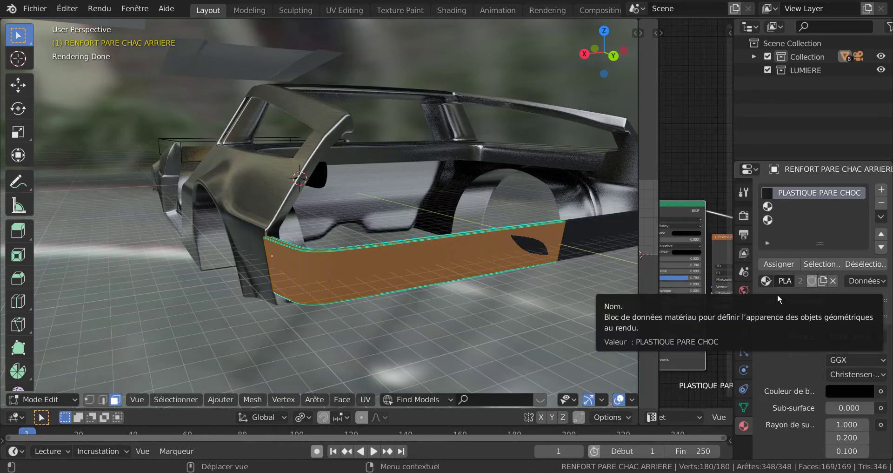
pyautogui.press('Tab')
# Examine the PLASTIQUE PARE CHOC relief on the rear bumper up close and from behind the car.
pyautogui.scroll(6, 340, 288)
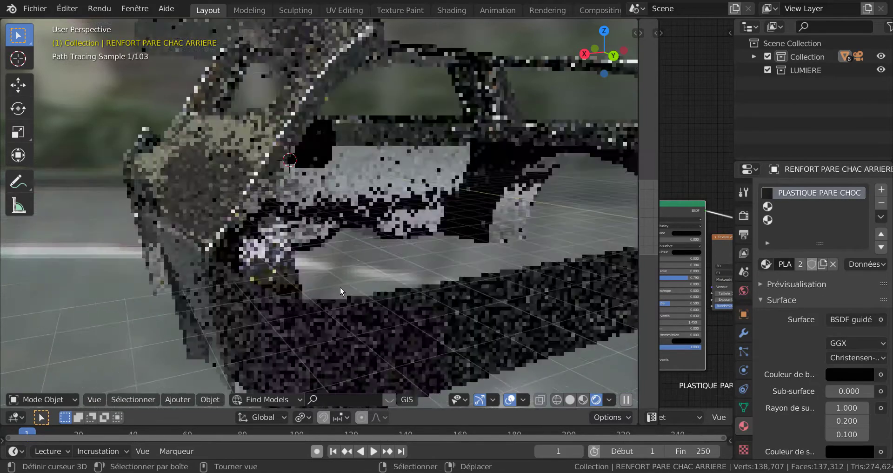
pyautogui.moveTo(341, 287); pyautogui.dragTo(412, 256, button='middle')
pyautogui.scroll(-5, 349, 278)
pyautogui.scroll(6, 411, 257)
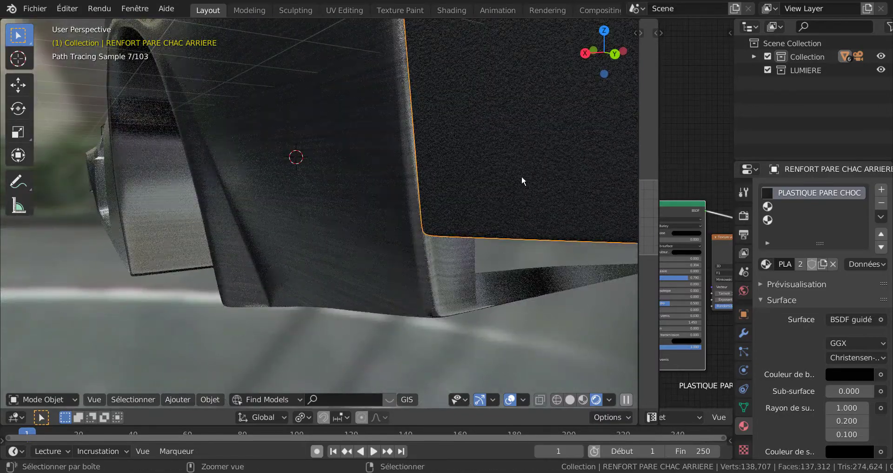
pyautogui.scroll(-6, 546, 158)
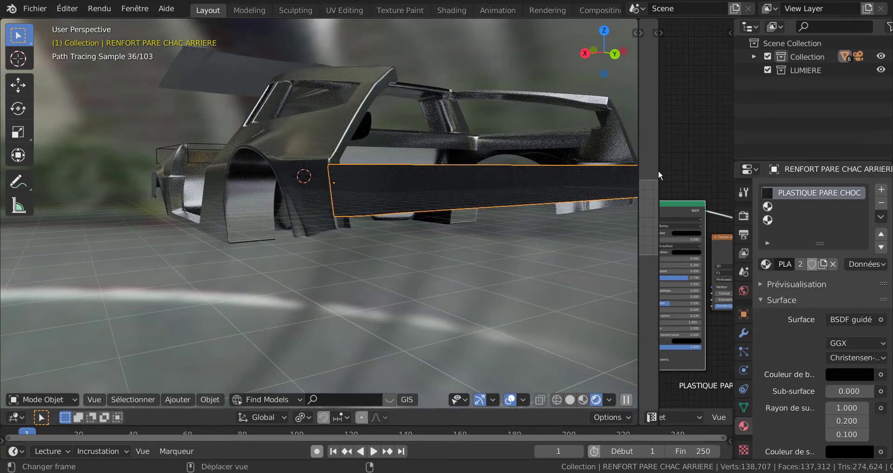
pyautogui.moveTo(474, 265); pyautogui.dragTo(364, 286, button='middle')
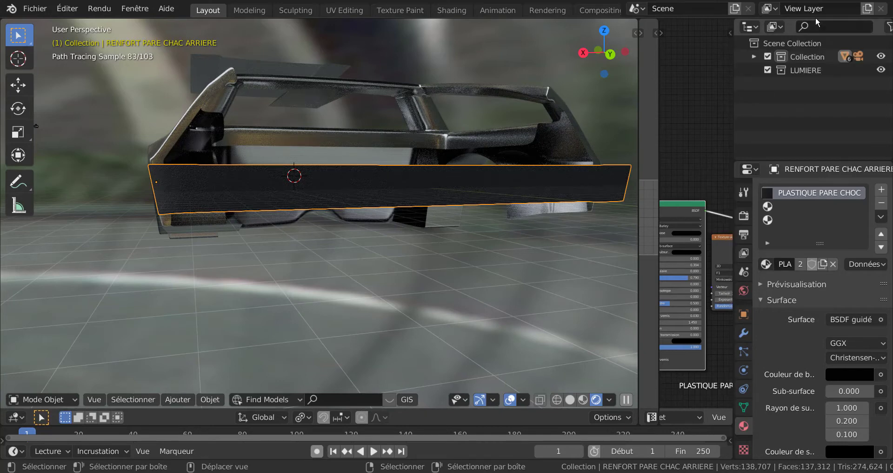
# Switch to XnView and inspect the De Lorean logo in delorean-logo-png-transparent.png at different zoom levels.
pyautogui.click(842, 2)
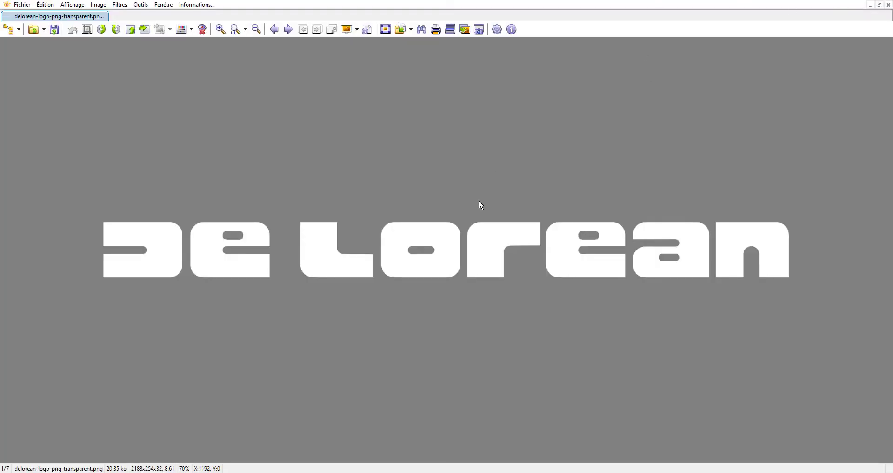
pyautogui.scroll(-2, 474, 304)
pyautogui.scroll(1, 473, 304)
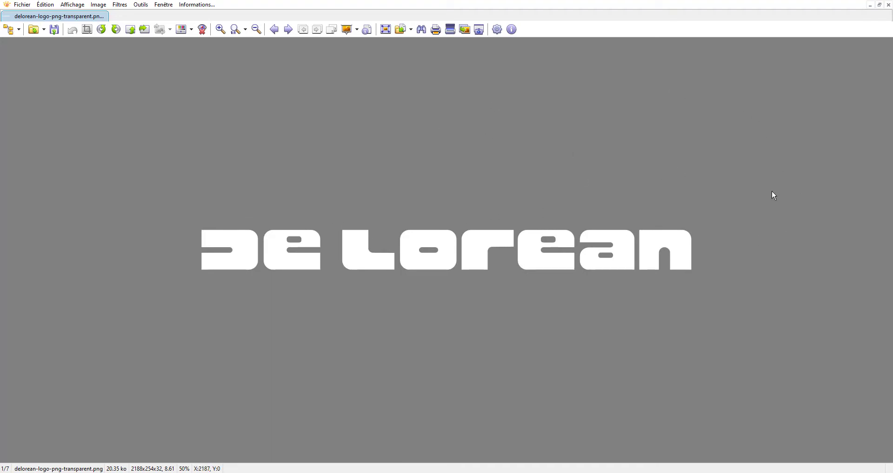
pyautogui.scroll(-1, 771, 193)
pyautogui.scroll(1, 772, 192)
# Check the image and file information in the logo PNG's properties, then close them.
pyautogui.click(75, 4)
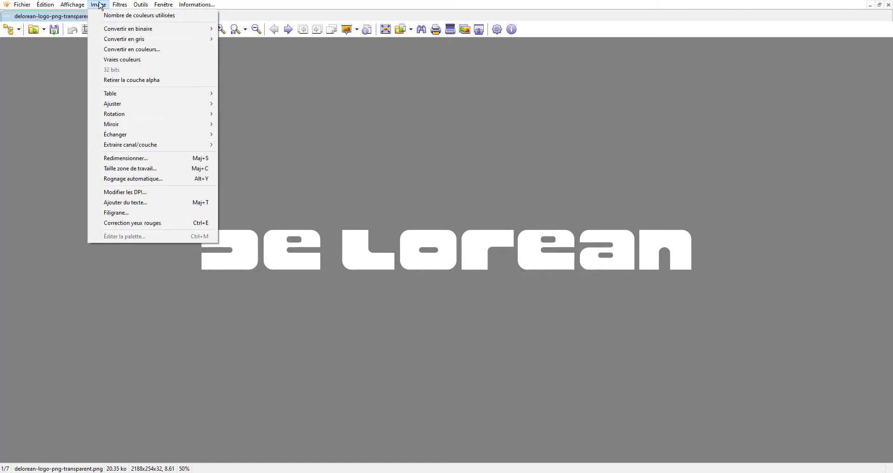
pyautogui.moveTo(119, 5)
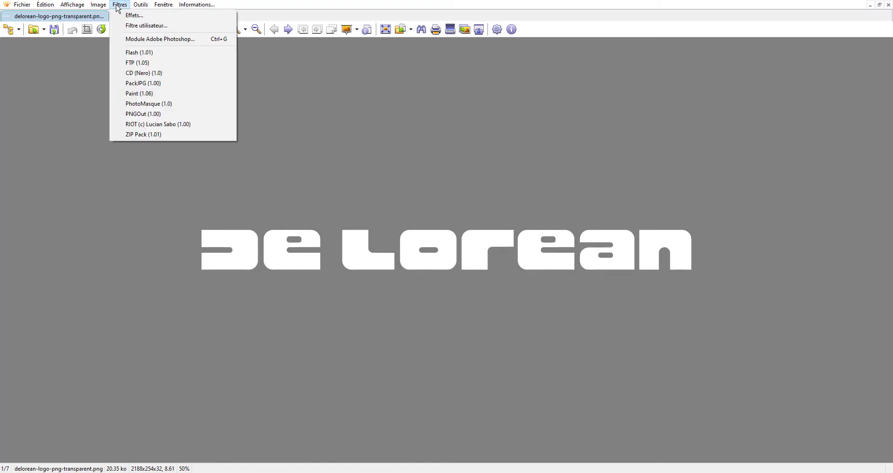
pyautogui.moveTo(37, 7)
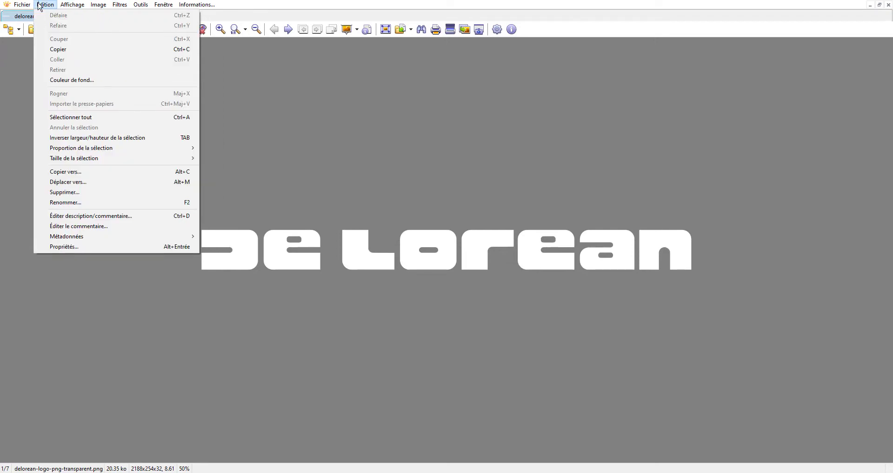
pyautogui.click(54, 247)
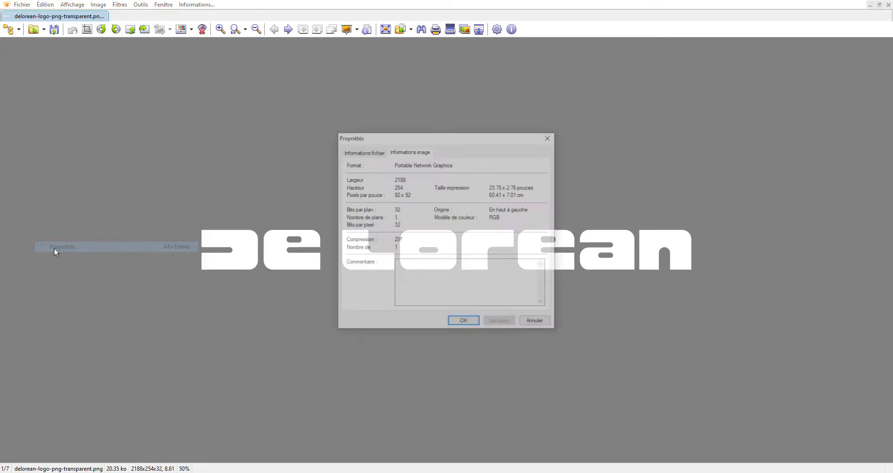
pyautogui.click(360, 153)
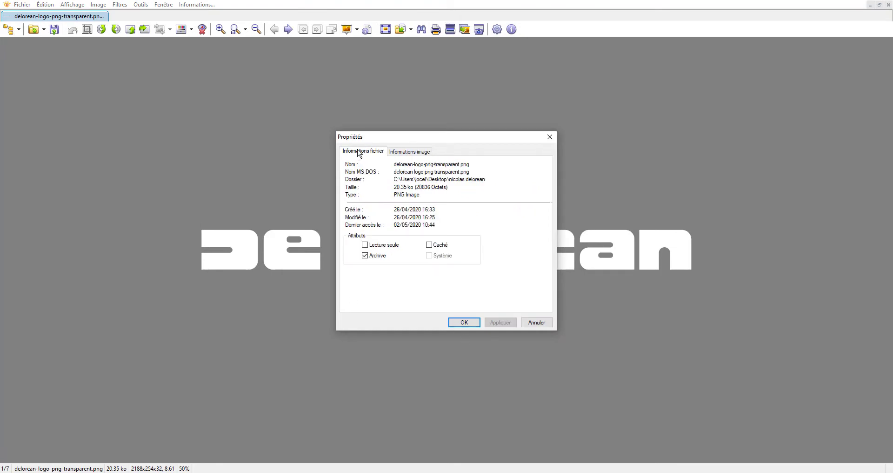
pyautogui.click(550, 136)
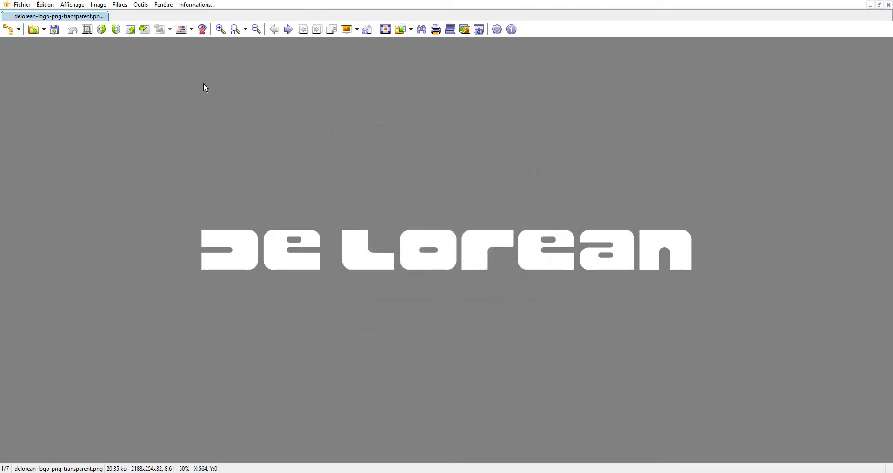
# Set the viewer's display background colour to bright pink (RGB 255, 0, 128) behind the transparent logo.
pyautogui.click(45, 6)
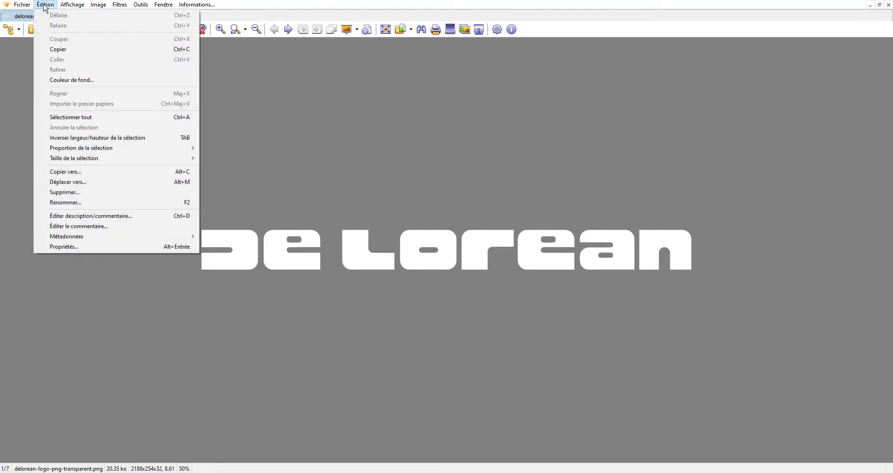
pyautogui.moveTo(67, 8)
pyautogui.moveTo(18, 7)
pyautogui.moveTo(159, 7)
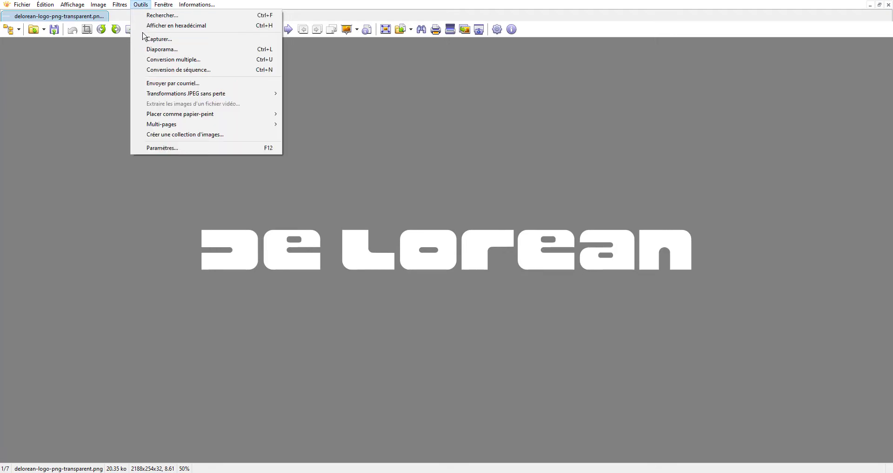
pyautogui.click(153, 148)
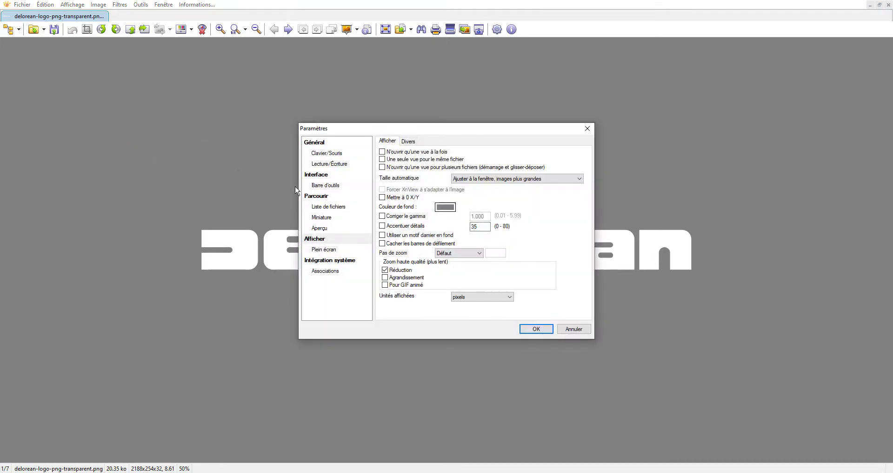
pyautogui.click(447, 208)
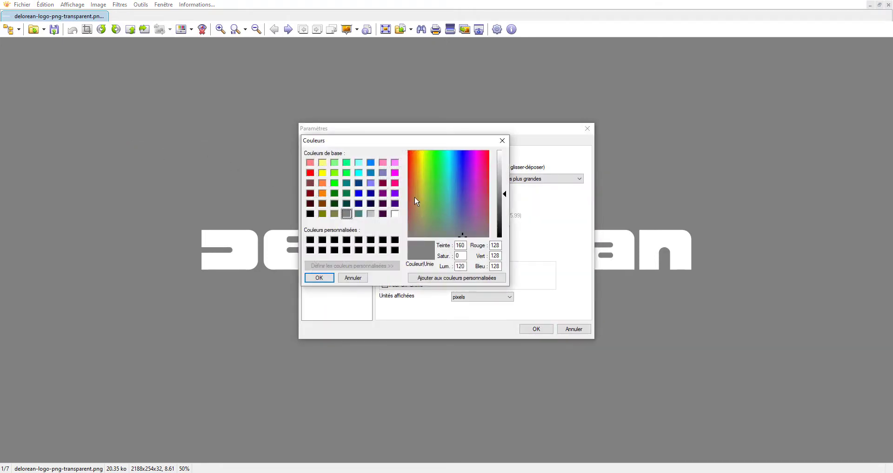
pyautogui.click(396, 184)
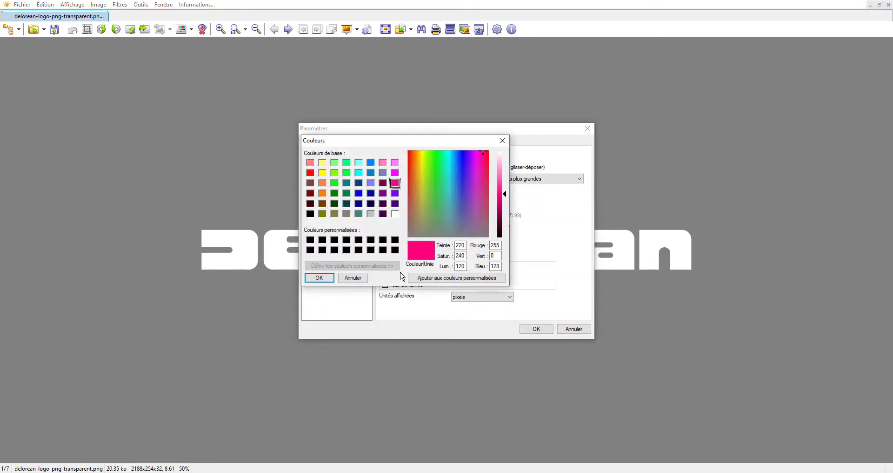
pyautogui.click(319, 277)
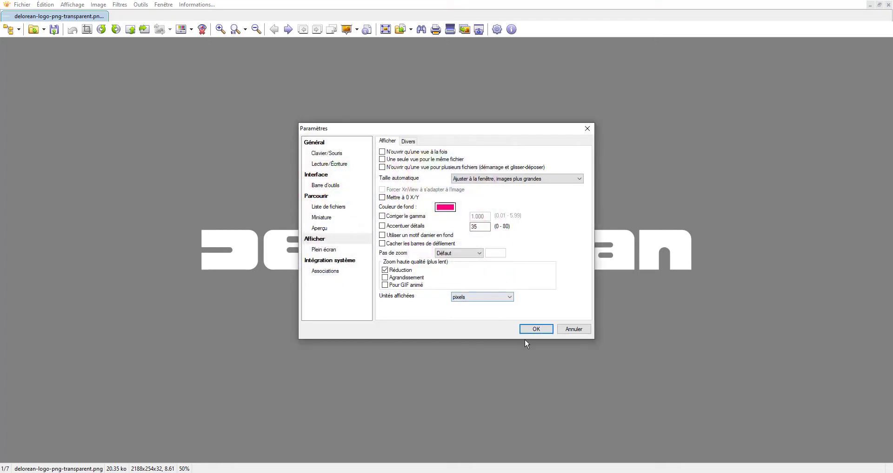
pyautogui.click(534, 328)
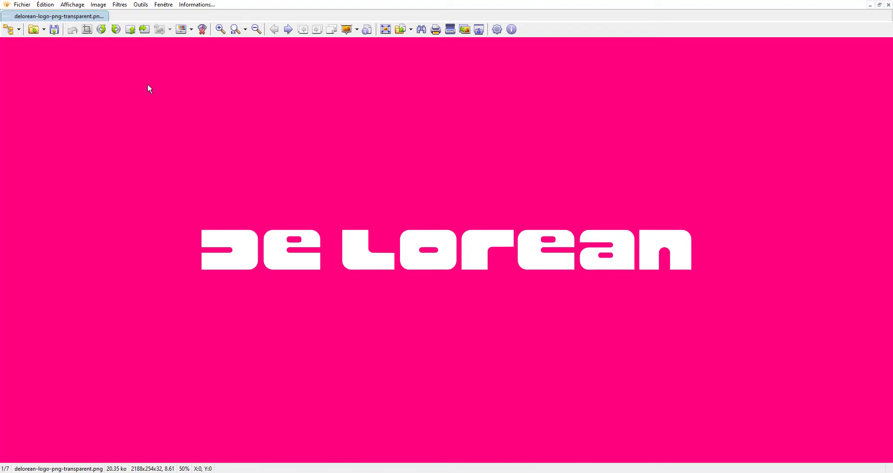
# Change the viewer's display background colour to light grey (RGB 192, 192, 192).
pyautogui.click(160, 6)
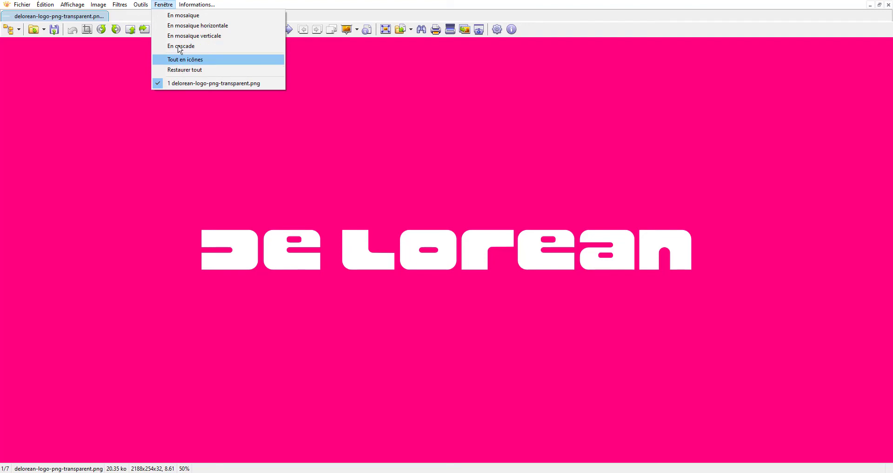
pyautogui.moveTo(142, 6)
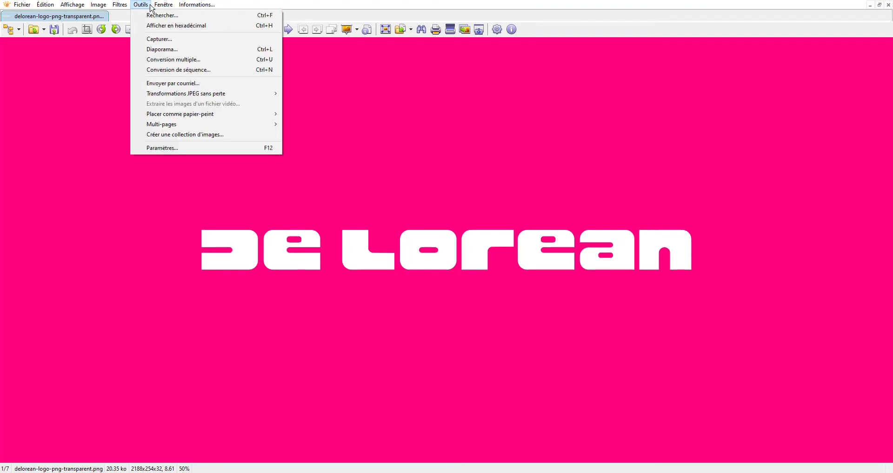
pyautogui.click(154, 148)
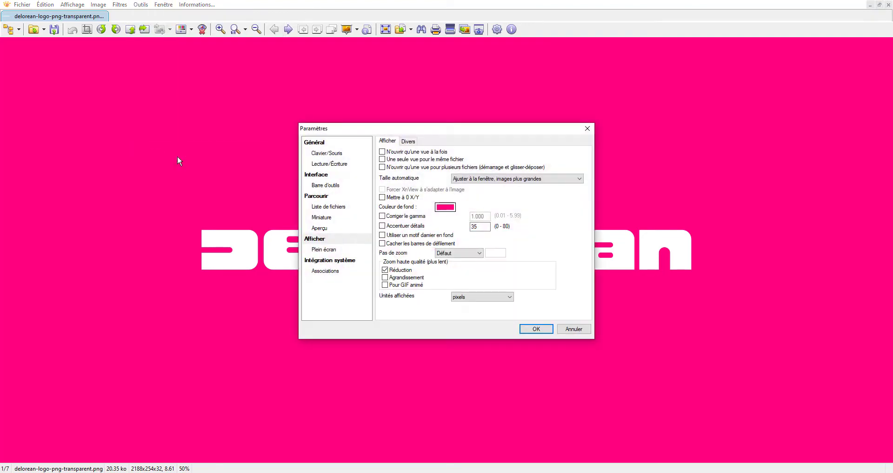
pyautogui.click(446, 207)
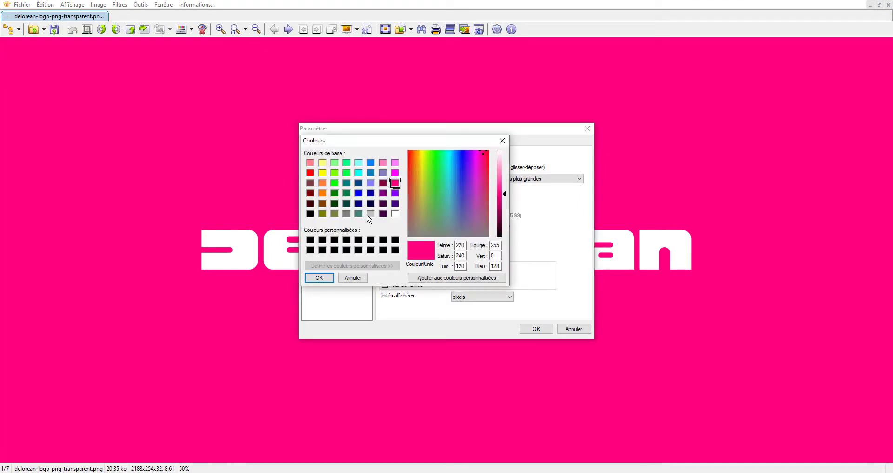
pyautogui.click(371, 214)
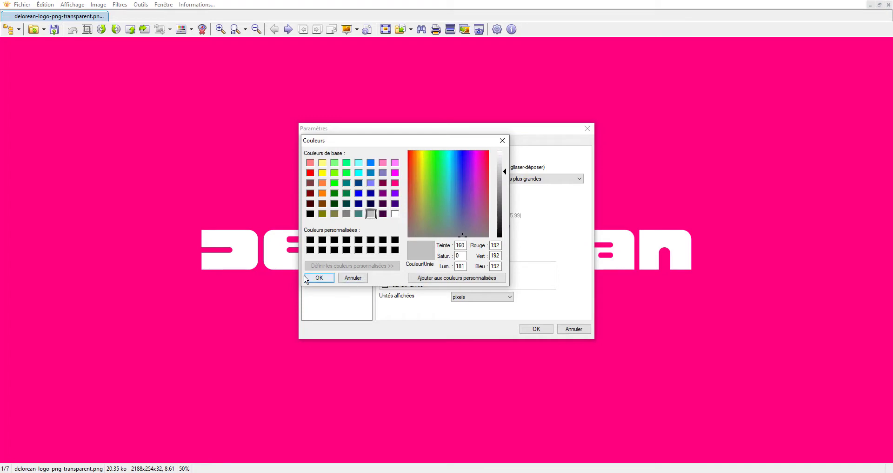
pyautogui.click(319, 277)
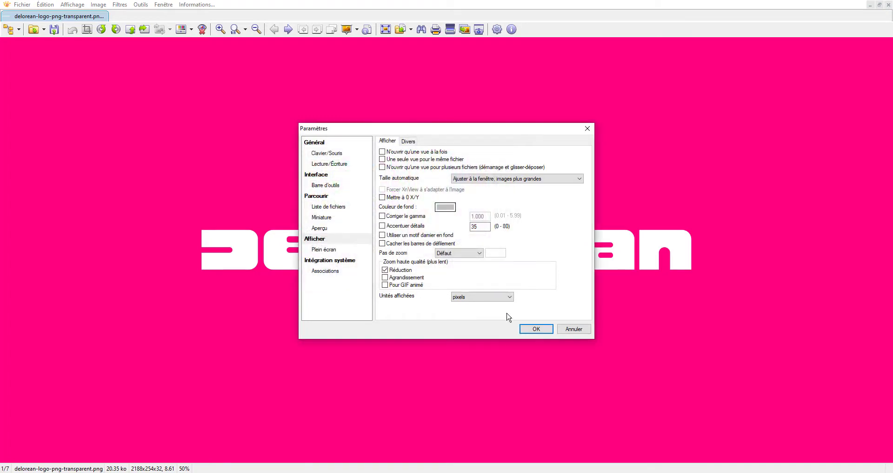
pyautogui.click(539, 329)
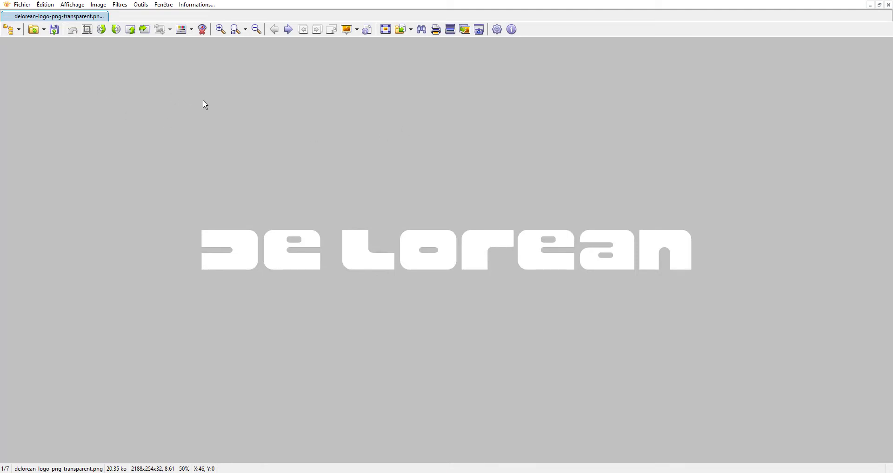
# Darken the viewer's display background to a medium grey with luminance 155 (RGB 164, 164, 164).
pyautogui.click(166, 5)
pyautogui.moveTo(141, 5)
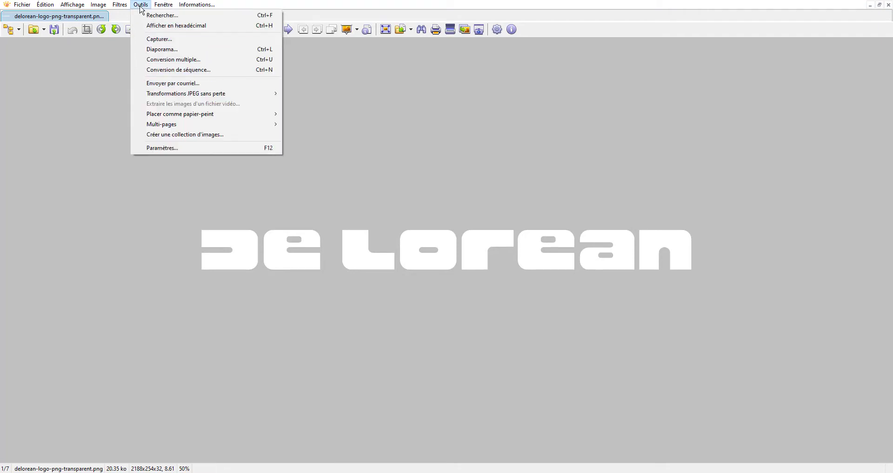
pyautogui.click(151, 148)
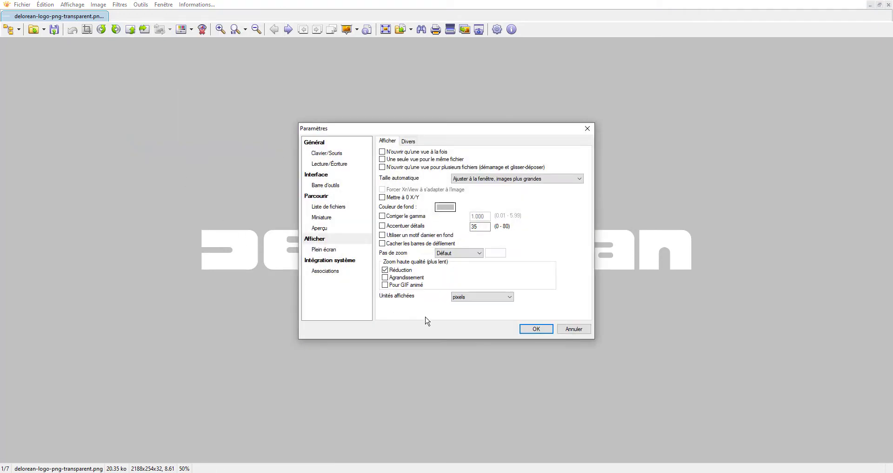
pyautogui.click(449, 206)
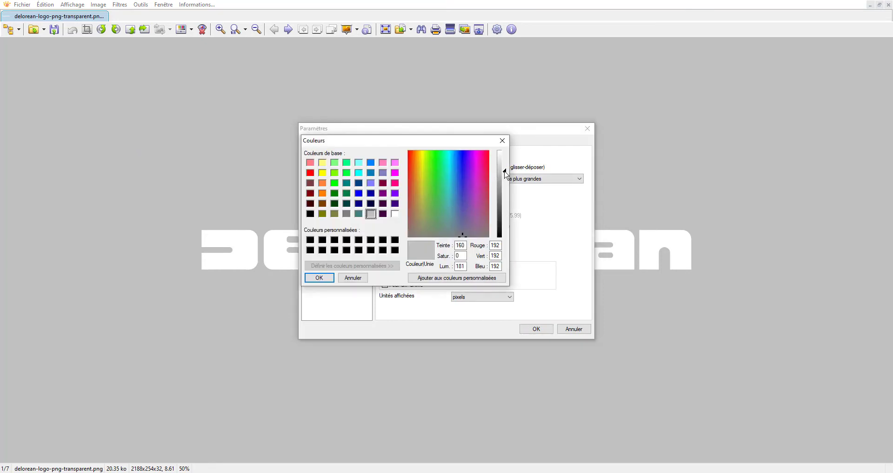
pyautogui.moveTo(505, 173)
pyautogui.mouseDown()
pyautogui.moveTo(506, 197)
pyautogui.moveTo(507, 185)
pyautogui.mouseUp()
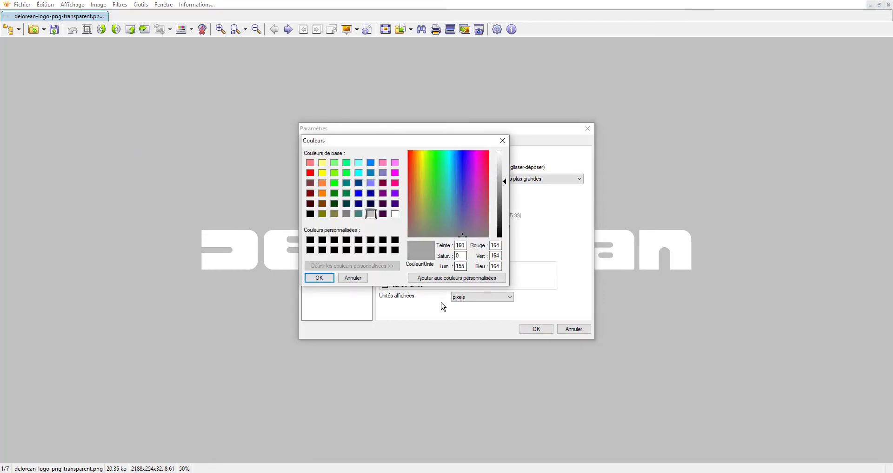
pyautogui.click(327, 278)
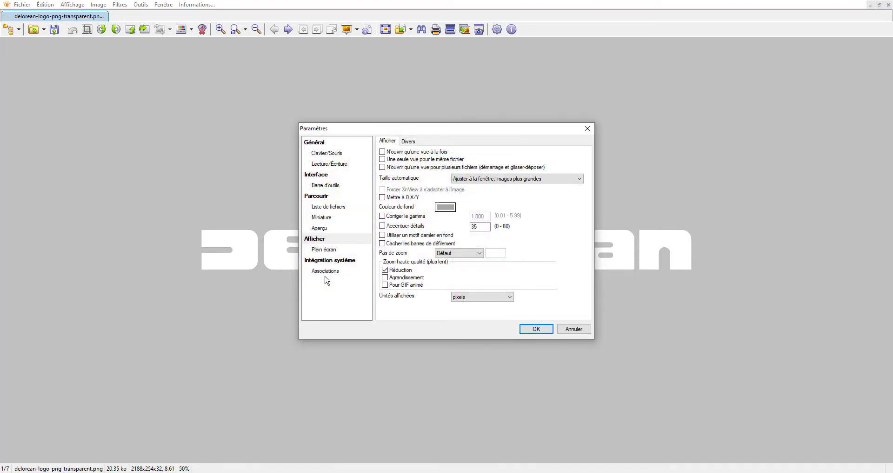
pyautogui.click(537, 330)
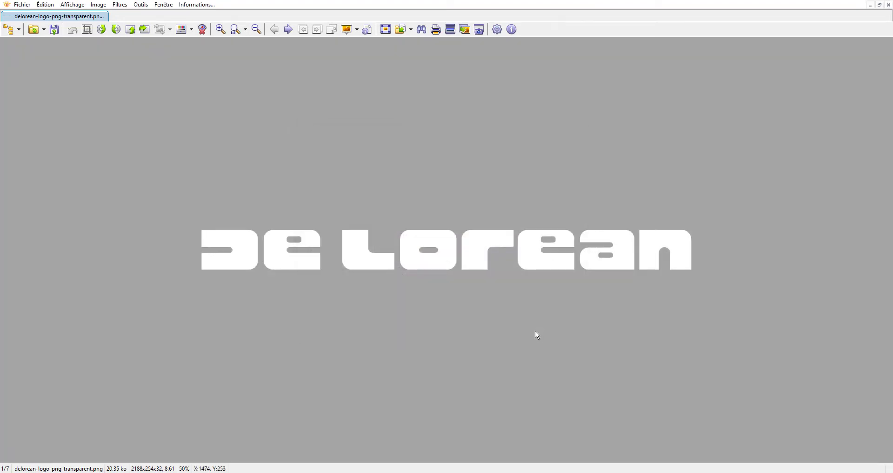
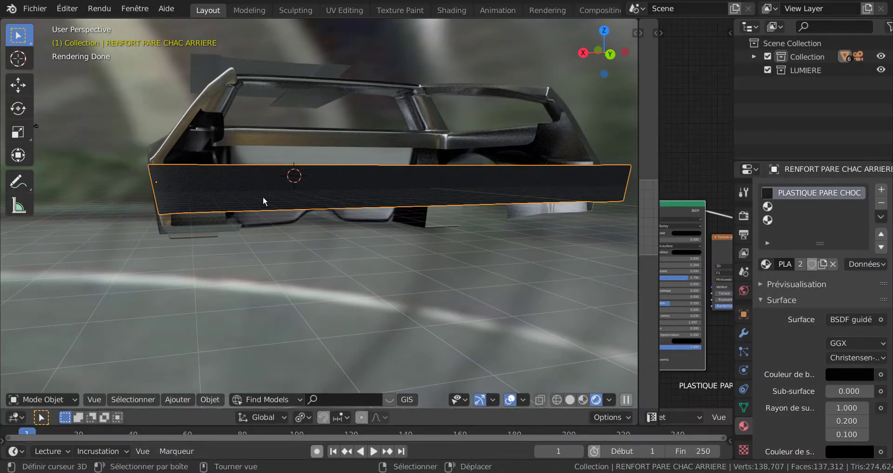
# Apply the Mirror modifier on the rear bumper reinforcement RENFORT PARE CHAC ARRIERE in object mode.
pyautogui.scroll(2, 285, 211)
pyautogui.scroll(-2, 285, 211)
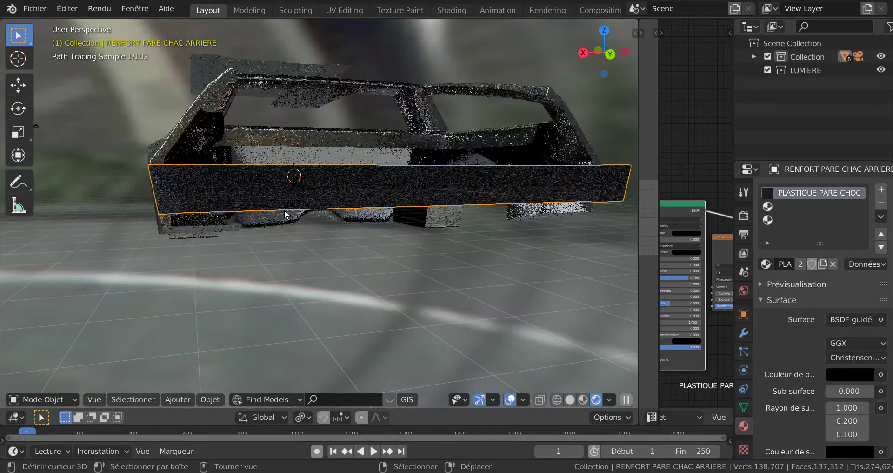
pyautogui.press('Tab')
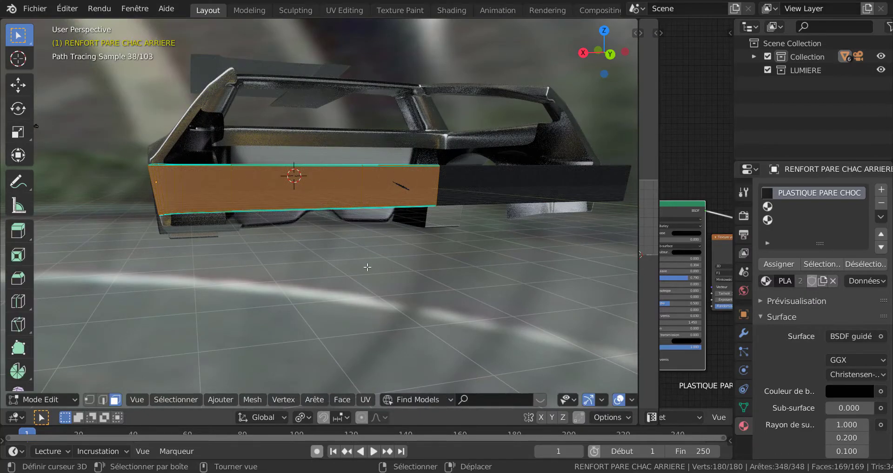
pyautogui.scroll(2, 362, 270)
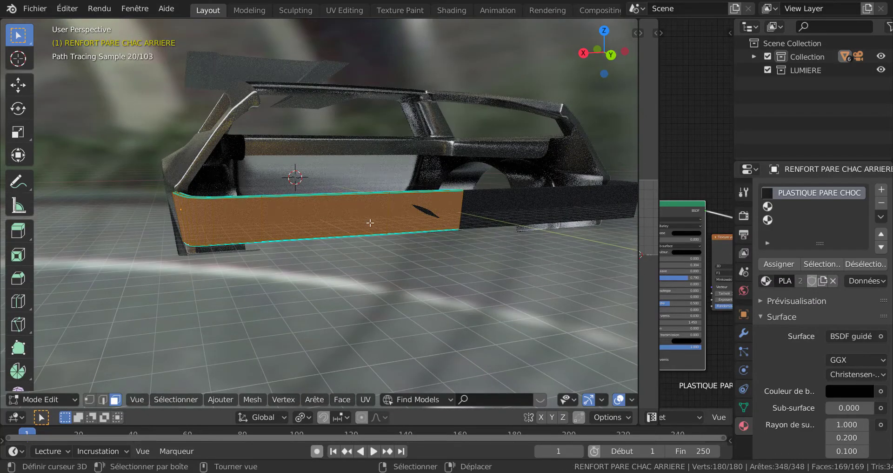
pyautogui.press('Tab')
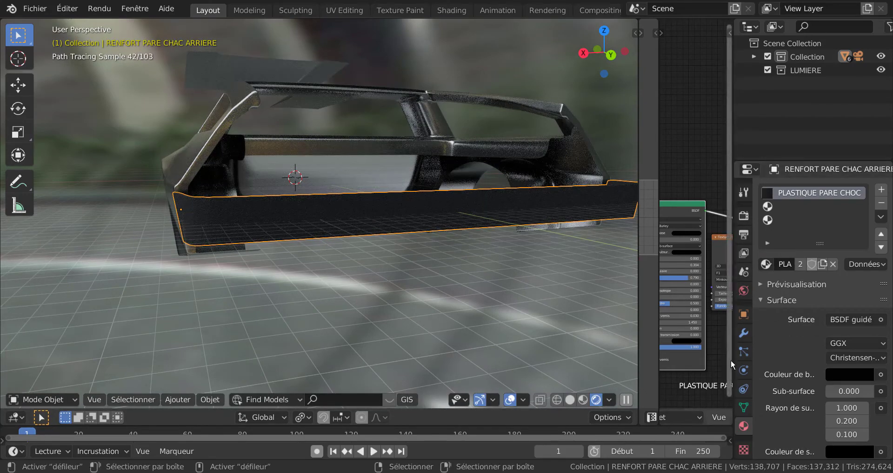
pyautogui.click(741, 335)
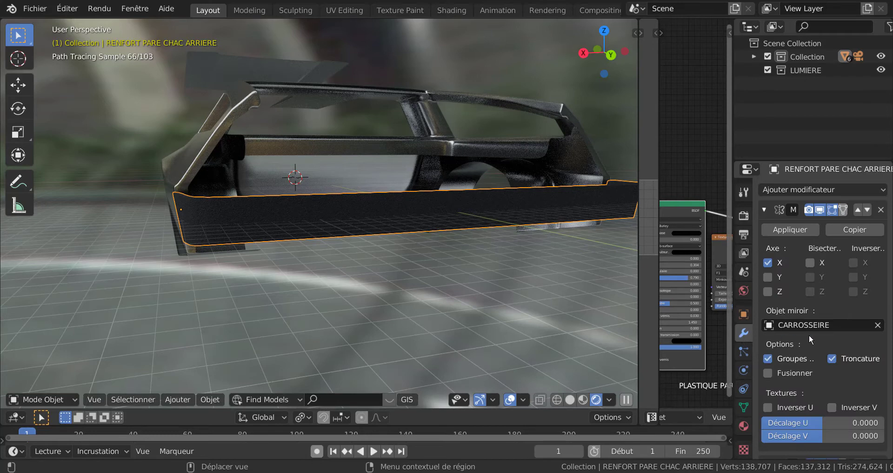
pyautogui.scroll(-5, 812, 341)
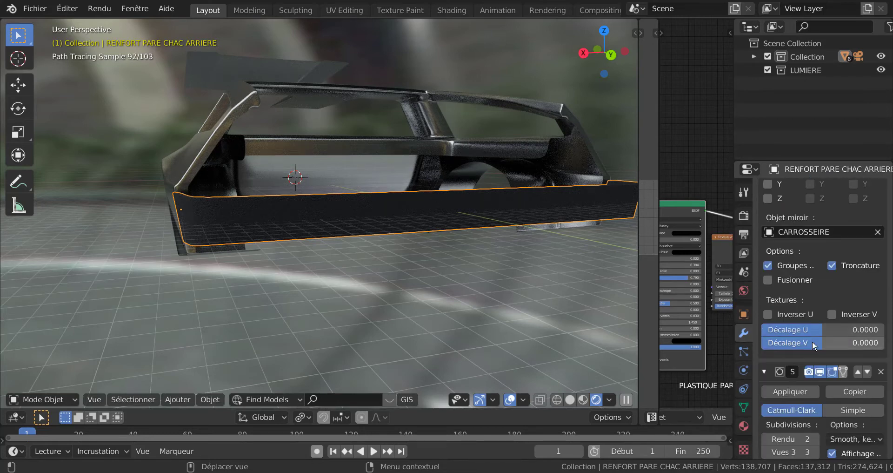
pyautogui.scroll(5, 813, 341)
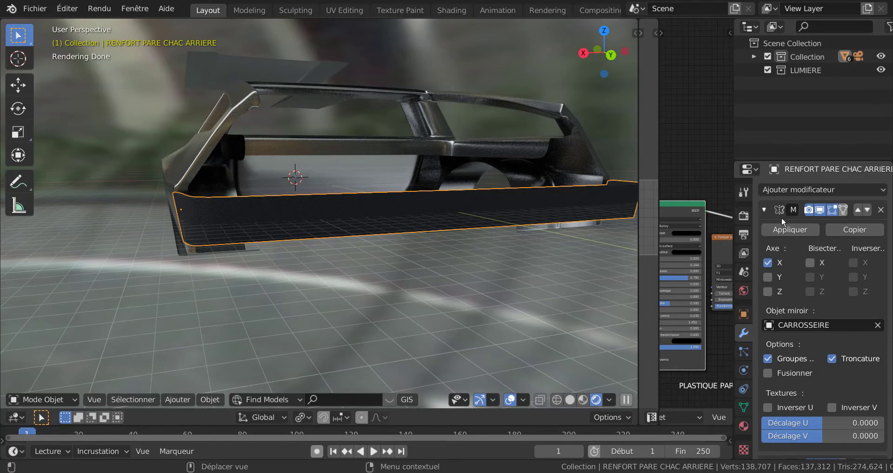
pyautogui.click(788, 228)
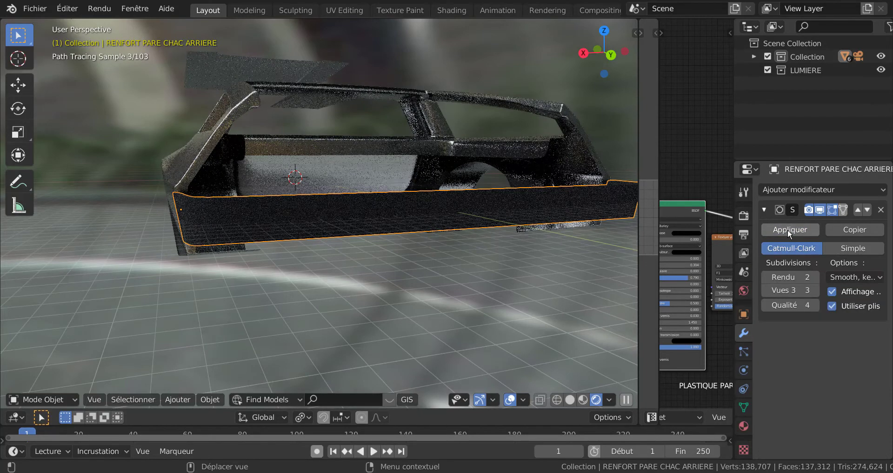
# Open the rear bumper mesh for editing in solid shading, seen from the back orthographic view.
pyautogui.press('Tab')
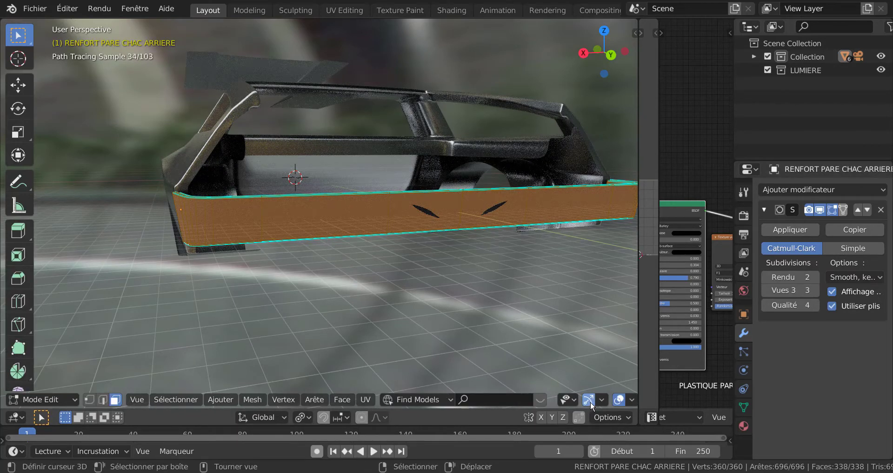
pyautogui.scroll(-5, 591, 401)
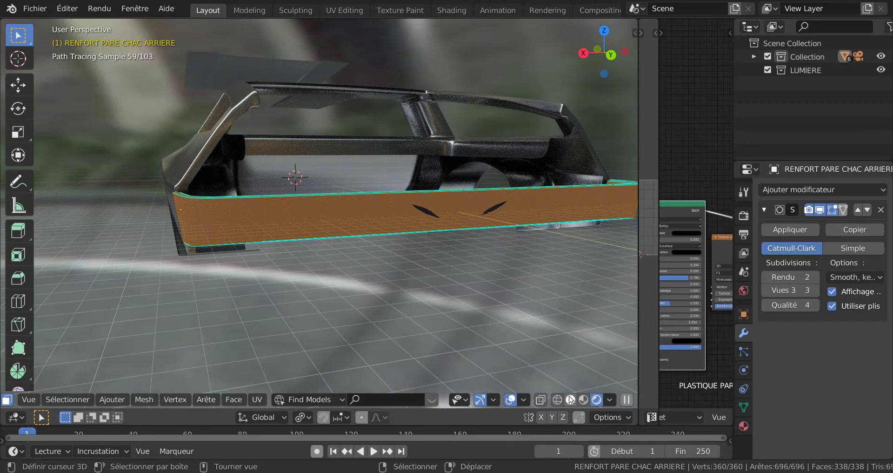
pyautogui.click(569, 399)
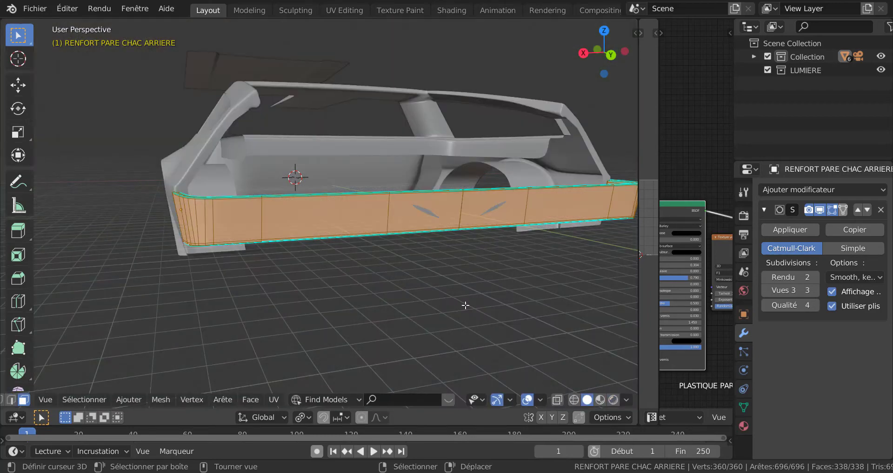
pyautogui.press('KP_3')
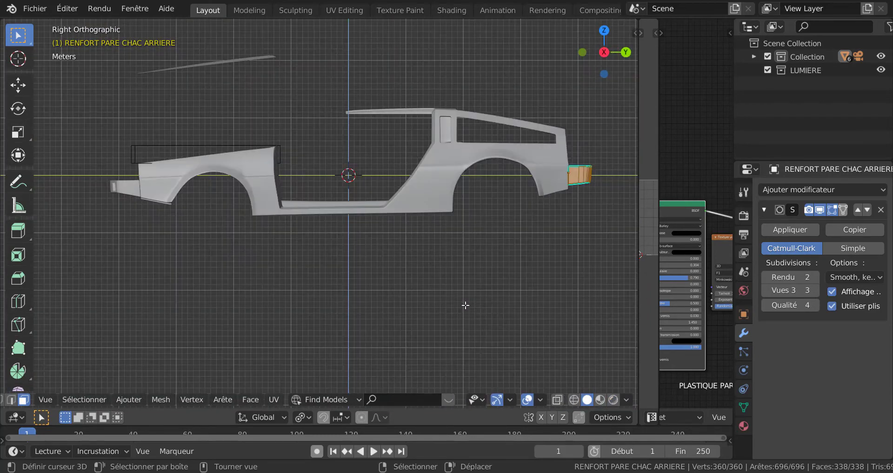
pyautogui.press('KP_1')
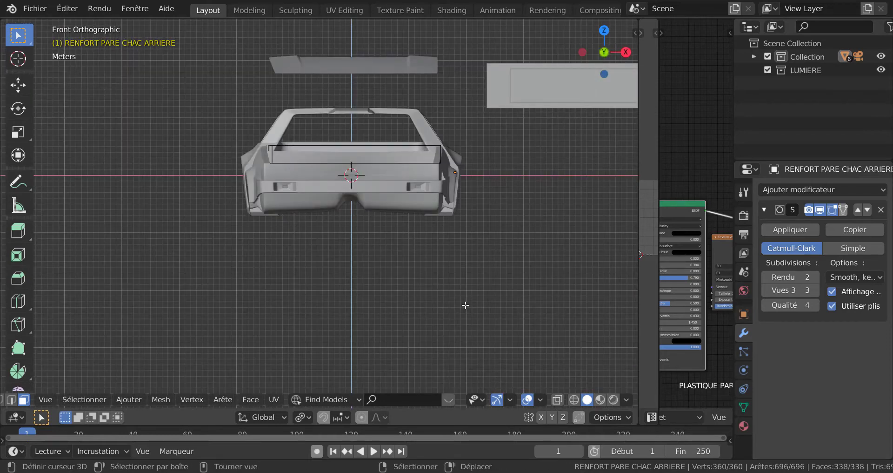
pyautogui.press('ctrl+KP_1')
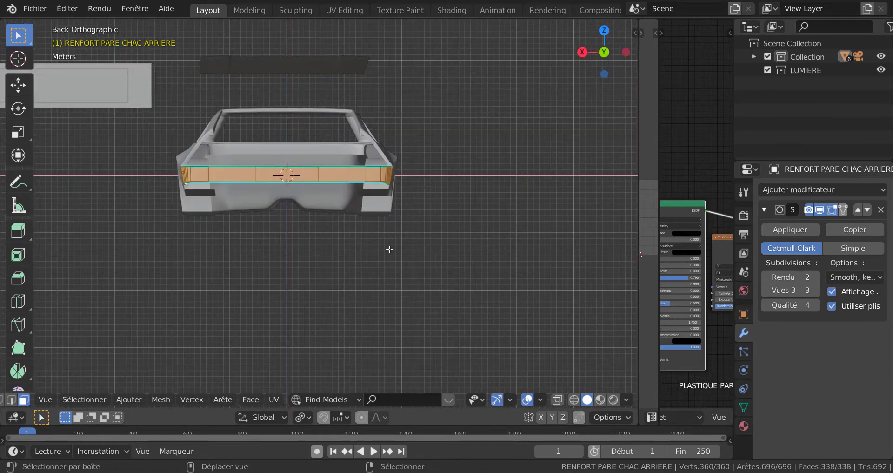
# Add two evenly spaced horizontal loop cuts along the rear bumper's left half with a slide factor of 0.
pyautogui.keyDown('shift'); pyautogui.moveTo(399, 240); pyautogui.dragTo(500, 227, button='middle'); pyautogui.keyUp('shift')
pyautogui.scroll(4, 437, 247)
pyautogui.keyDown('shift'); pyautogui.moveTo(414, 234); pyautogui.dragTo(382, 318, button='middle'); pyautogui.keyUp('shift')
pyautogui.scroll(2, 338, 212)
pyautogui.click(331, 194)
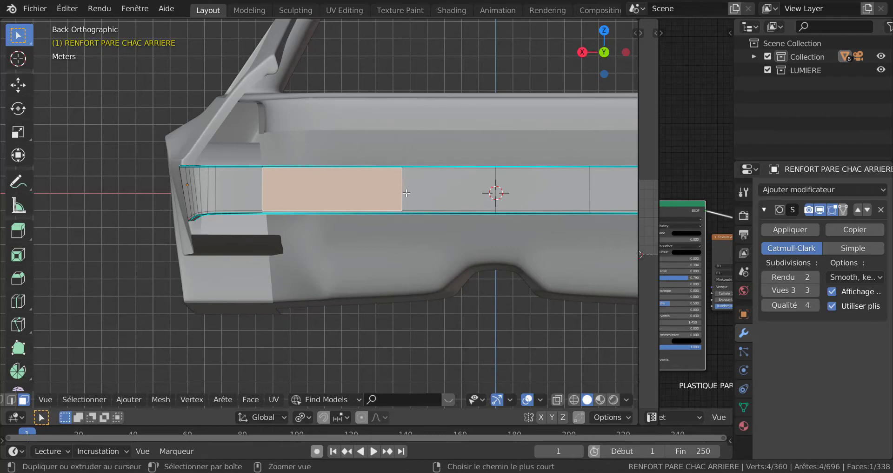
pyautogui.hotkey('ctrl', 'r')
pyautogui.scroll(1, 406, 193)
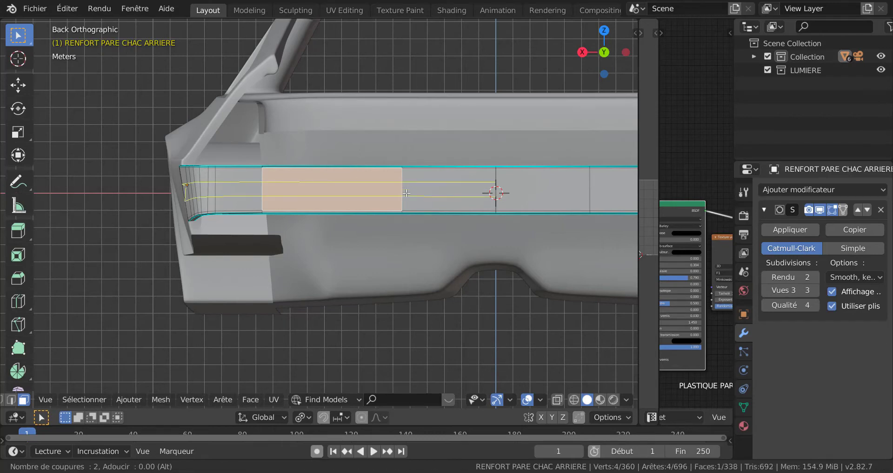
pyautogui.click(407, 192)
pyautogui.click(406, 192)
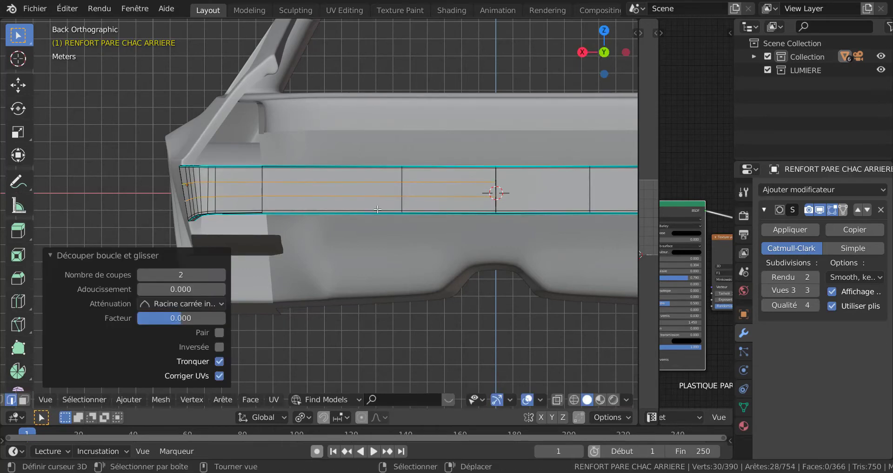
# Switch to face selection and select the long middle-row face between the two loop cuts on the bumper's left half.
pyautogui.scroll(1, 347, 220)
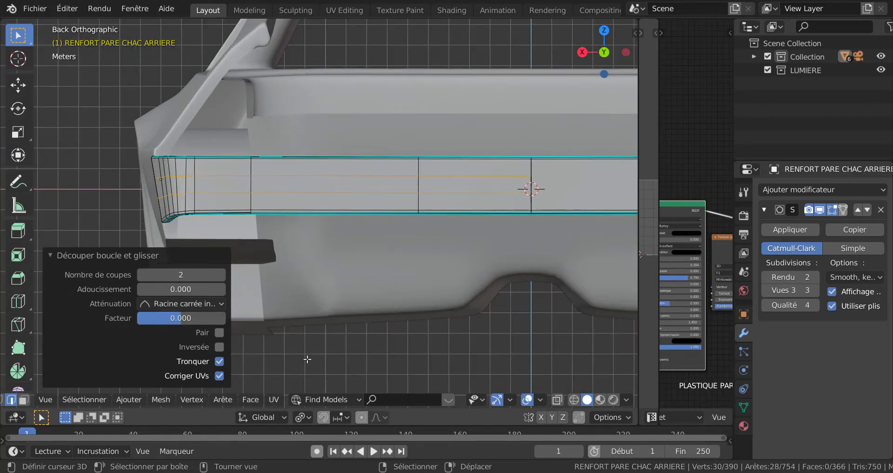
pyautogui.click(218, 399)
pyautogui.click(349, 192)
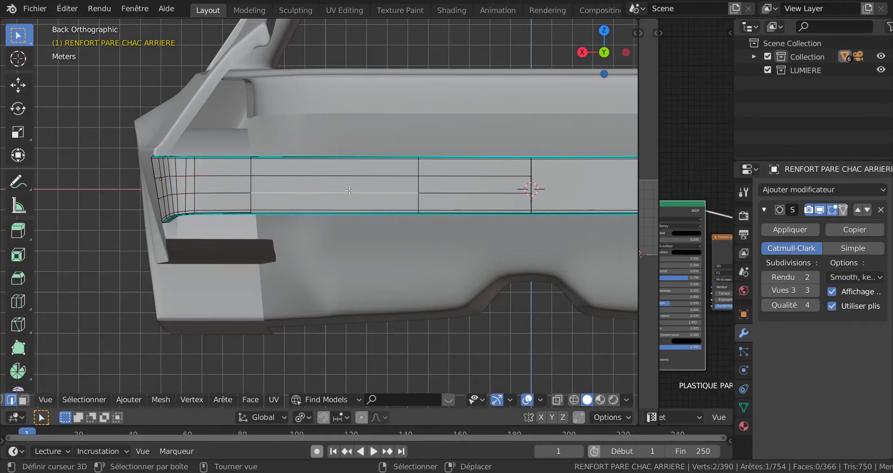
pyautogui.press('3')
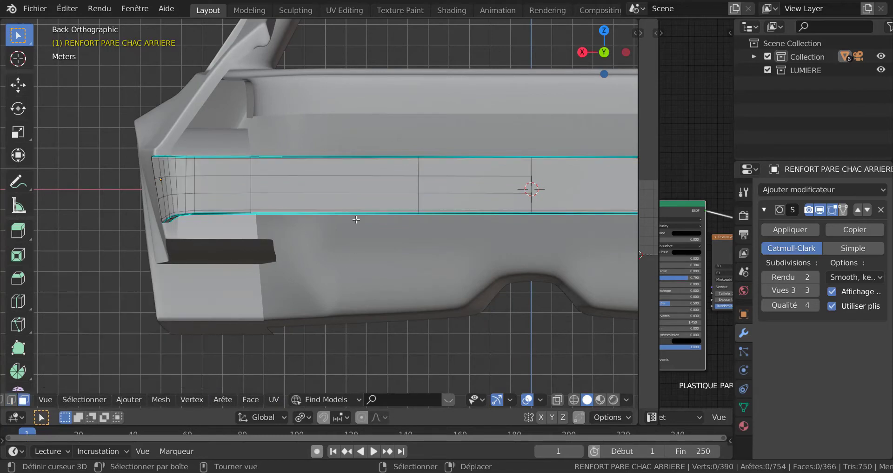
pyautogui.click(349, 188)
pyautogui.scroll(-2, 357, 235)
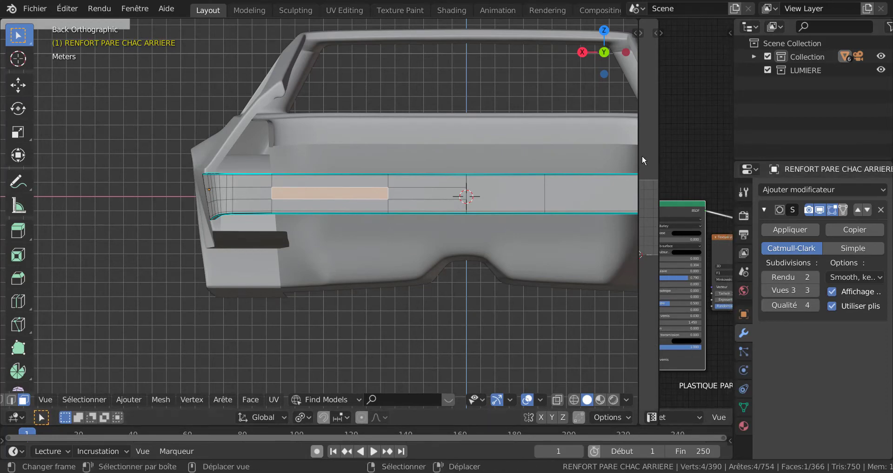
# Resize the editor areas to narrow the 3D view and give the shader node editor and properties more width.
pyautogui.moveTo(639, 160); pyautogui.dragTo(412, 197)
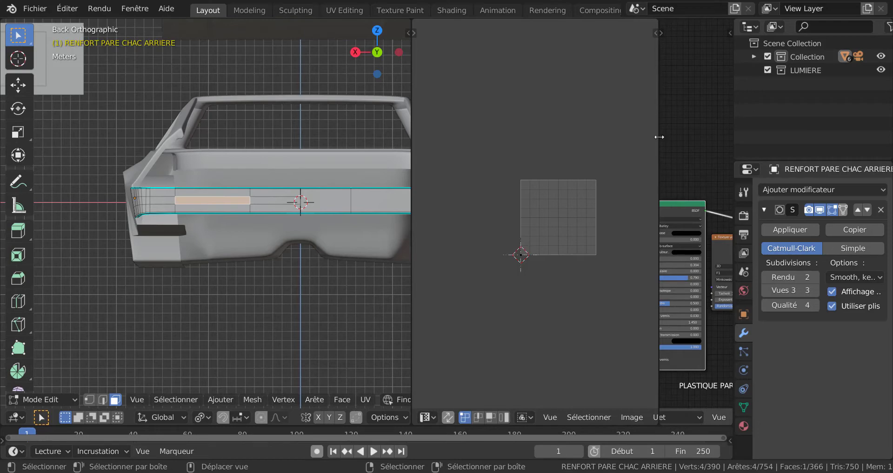
pyautogui.moveTo(659, 135); pyautogui.dragTo(480, 170)
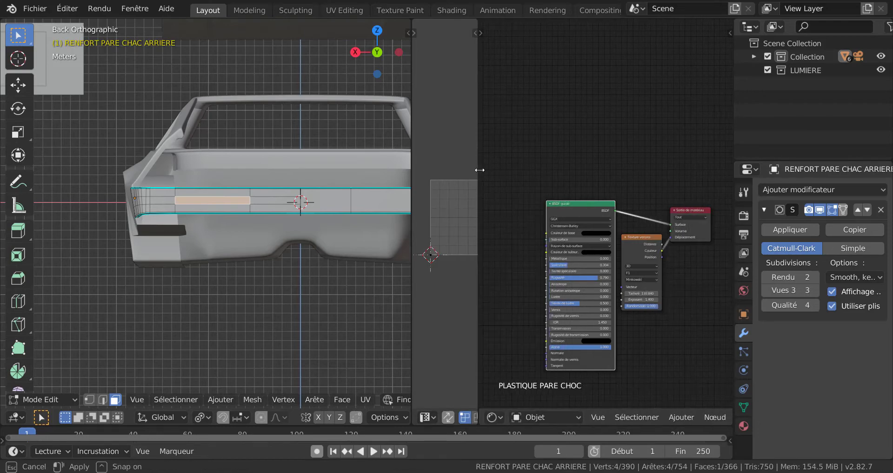
pyautogui.moveTo(734, 124); pyautogui.dragTo(659, 135)
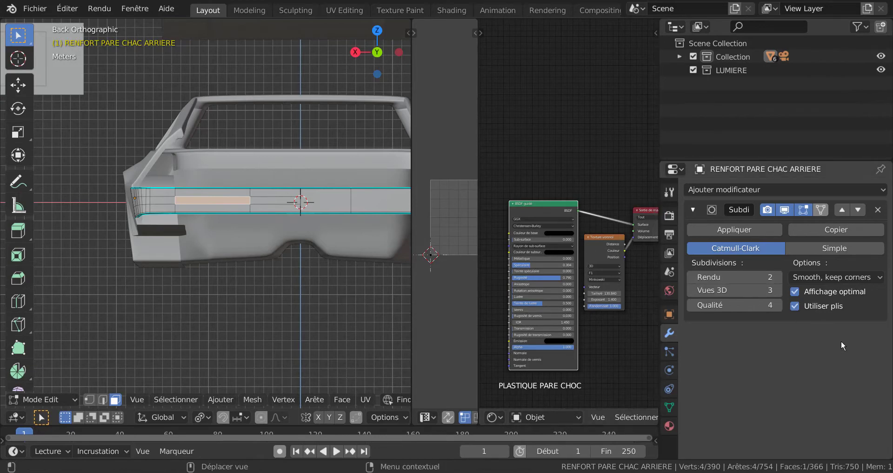
pyautogui.scroll(1, 235, 211)
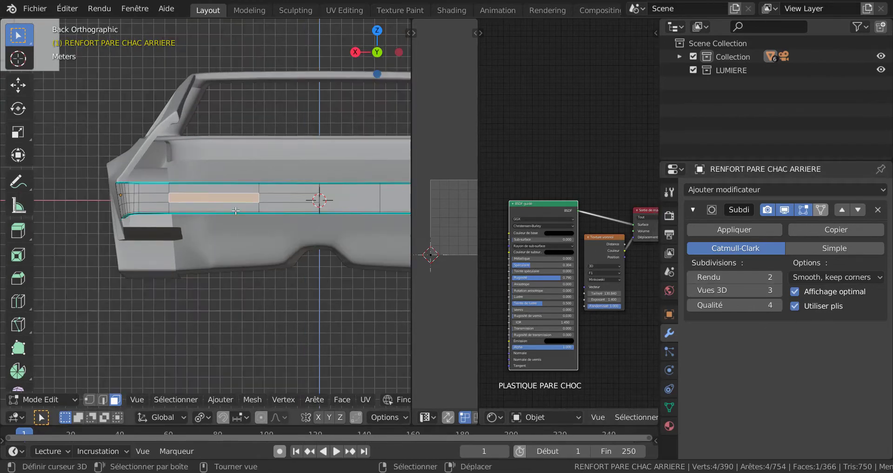
pyautogui.scroll(2, 236, 210)
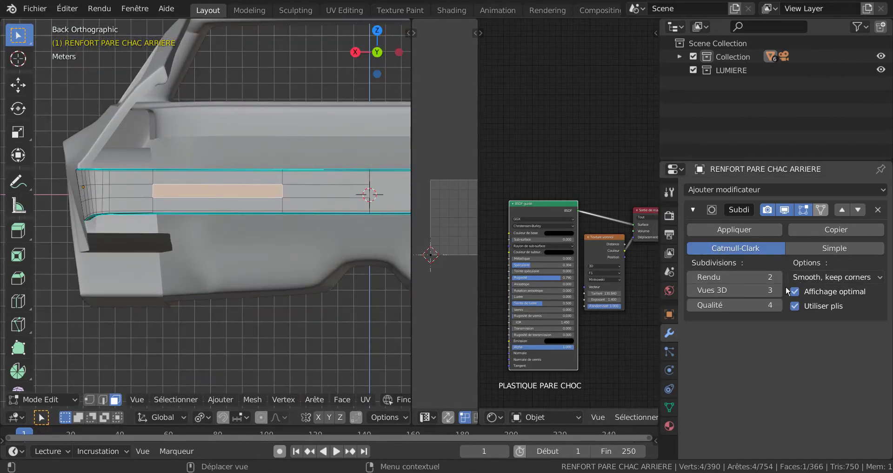
# Add a new material slot to the rear bumper and create a new material in it.
pyautogui.click(670, 426)
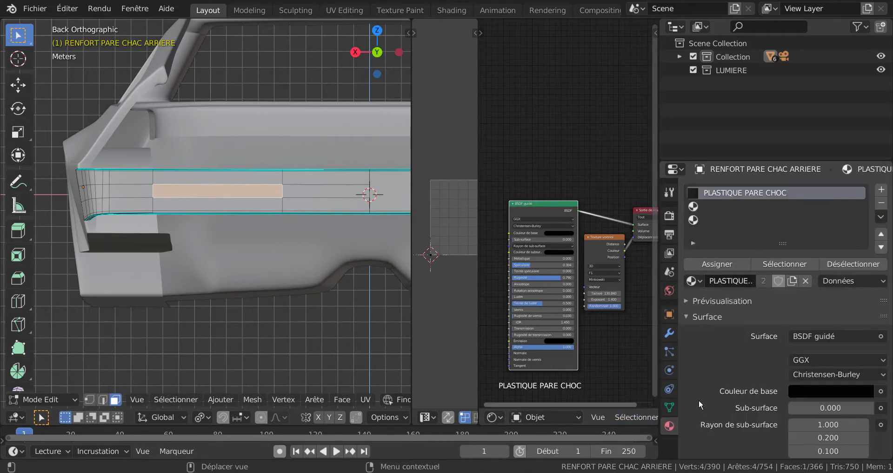
pyautogui.scroll(-4, 708, 387)
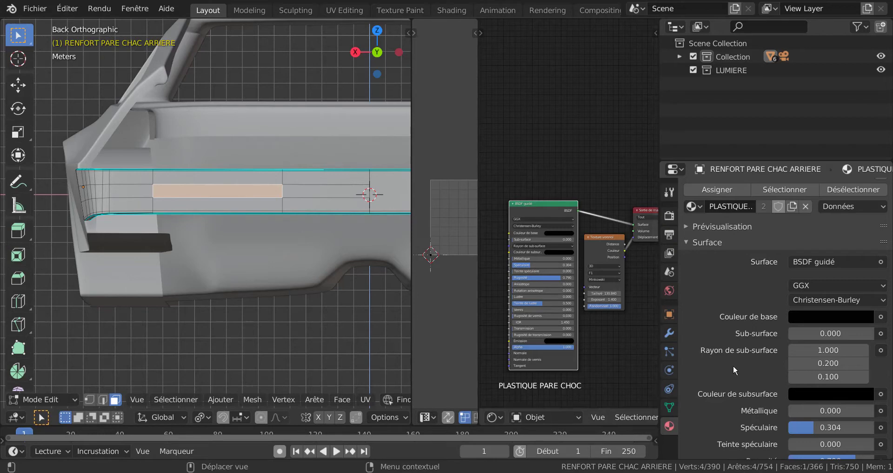
pyautogui.scroll(4, 890, 251)
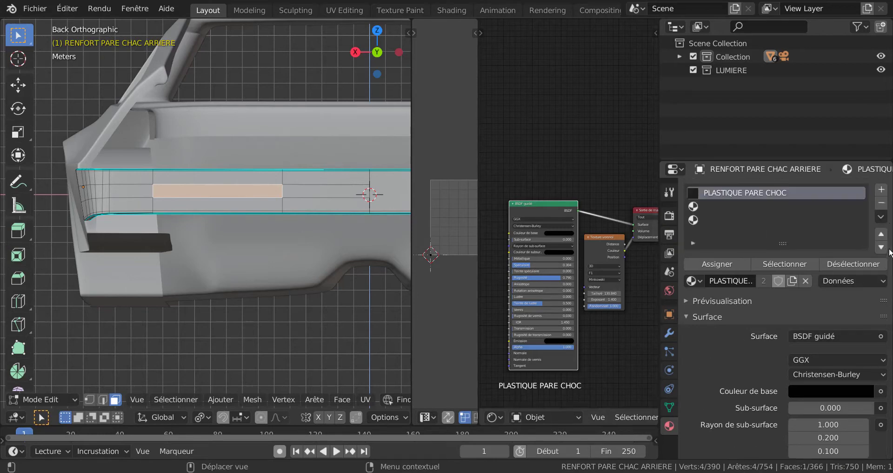
pyautogui.click(882, 190)
pyautogui.click(763, 280)
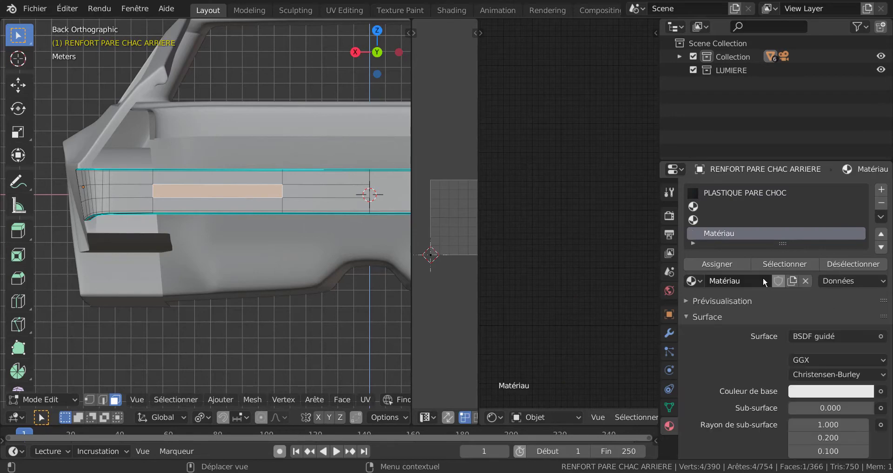
# Use an image texture as the new material's base colour and set its specular value to 0.
pyautogui.scroll(-4, 808, 302)
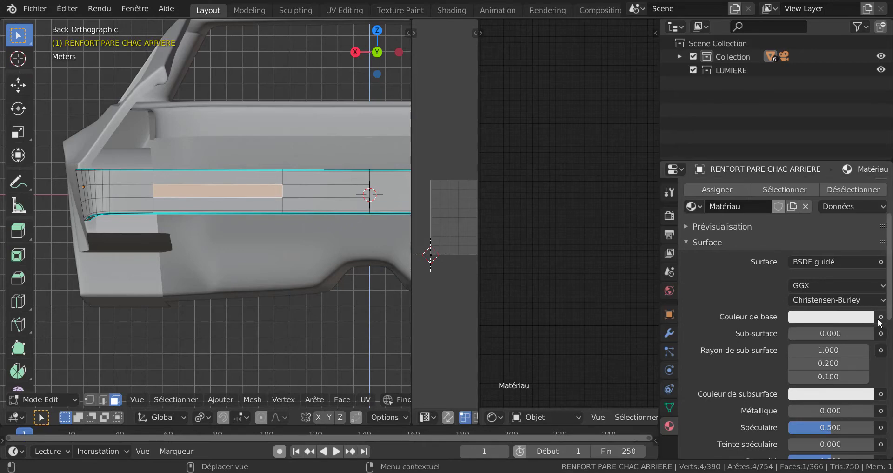
pyautogui.click(848, 263)
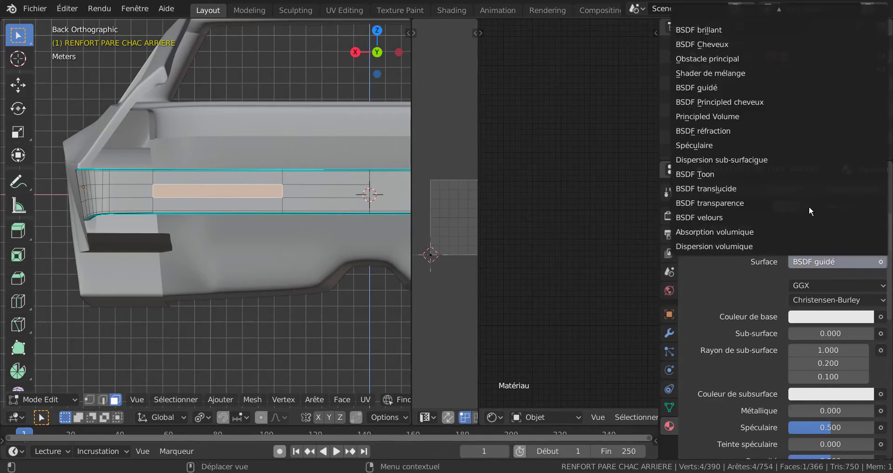
pyautogui.click(881, 318)
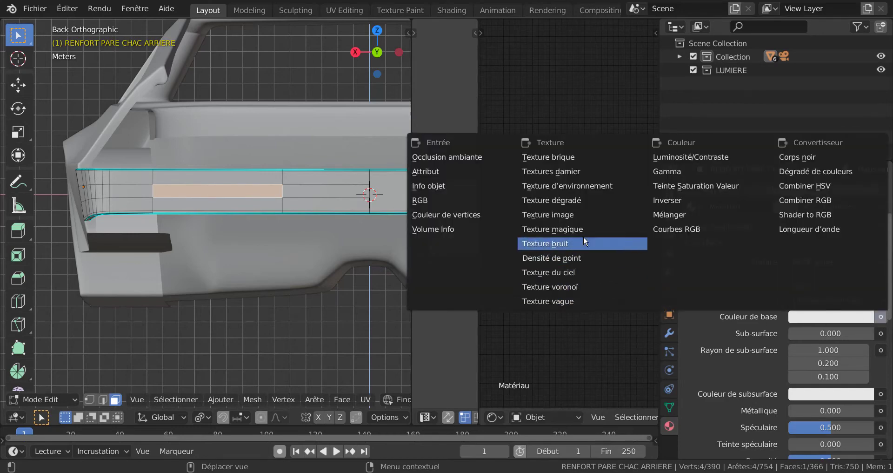
pyautogui.click(554, 215)
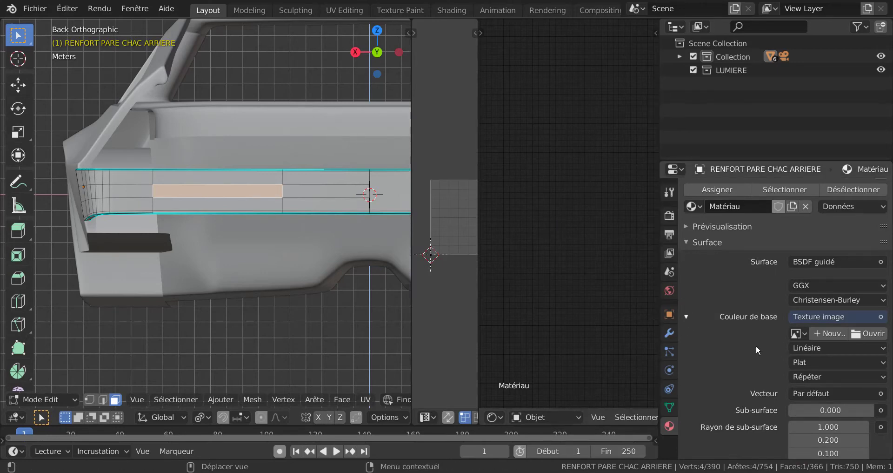
pyautogui.scroll(-6, 750, 367)
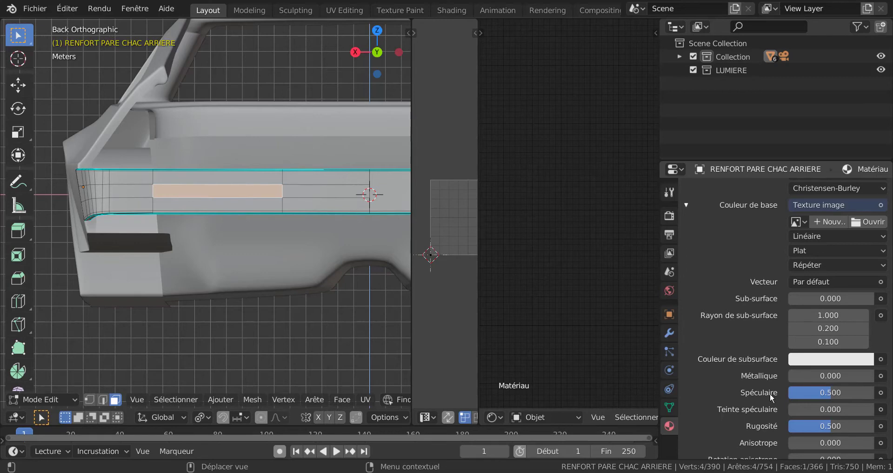
pyautogui.moveTo(829, 391); pyautogui.dragTo(770, 395)
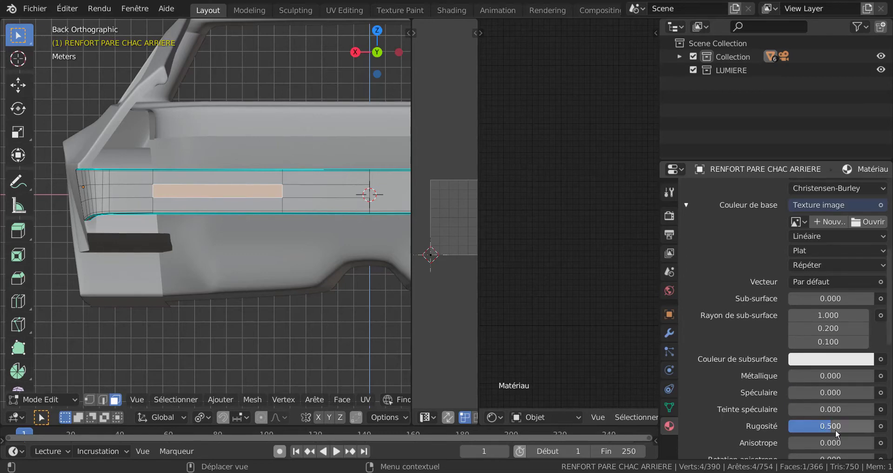
# Set the new material's roughness, sheen tint and clearcoat roughness to 0.
pyautogui.moveTo(837, 433); pyautogui.dragTo(754, 424)
pyautogui.scroll(-5, 782, 405)
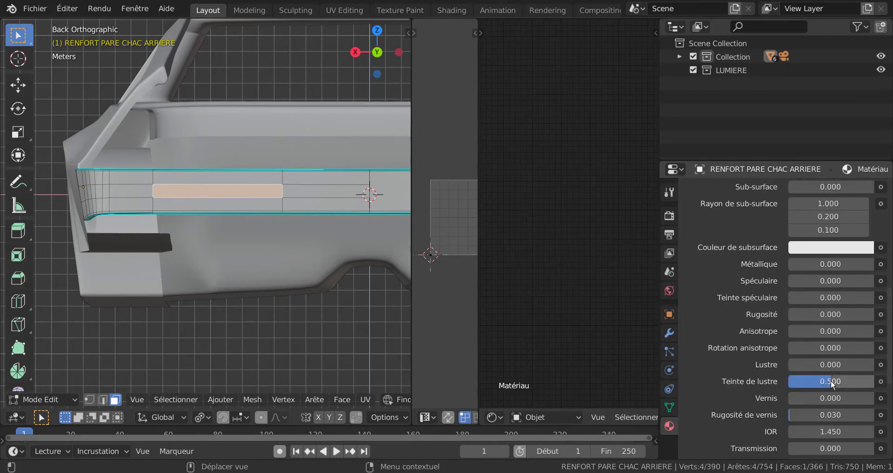
pyautogui.moveTo(832, 383); pyautogui.dragTo(746, 400)
pyautogui.moveTo(794, 415); pyautogui.dragTo(744, 418)
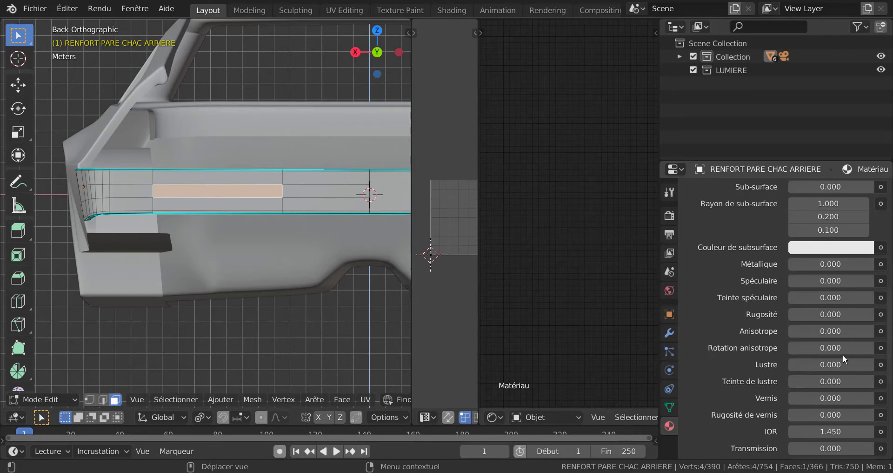
# Try to load delorean-logo-png-transparent.png from the DeLorean project folder on the Desktop as the base colour image.
pyautogui.scroll(8, 844, 360)
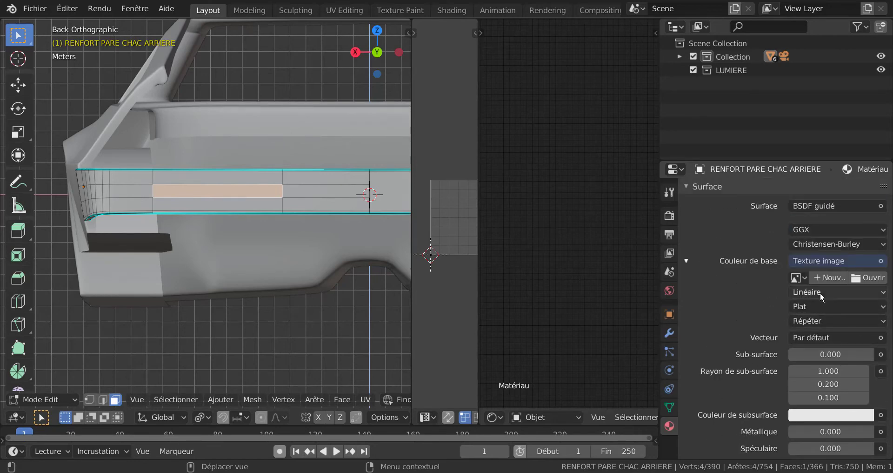
pyautogui.click(877, 279)
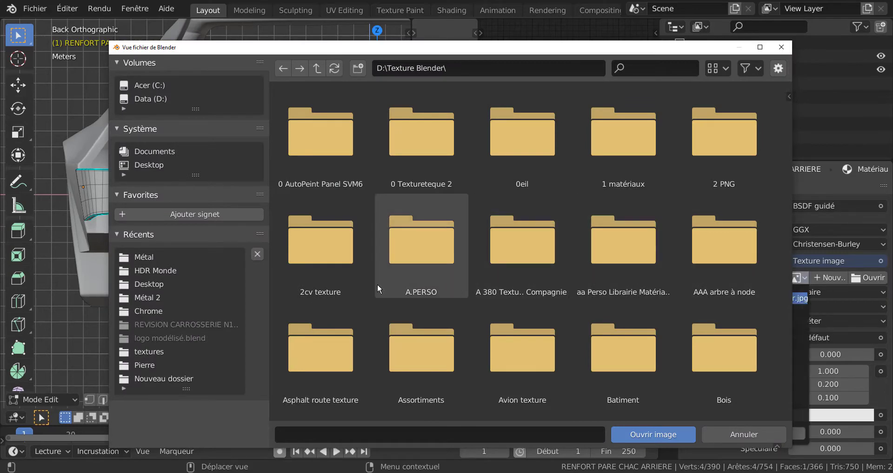
pyautogui.click(150, 166)
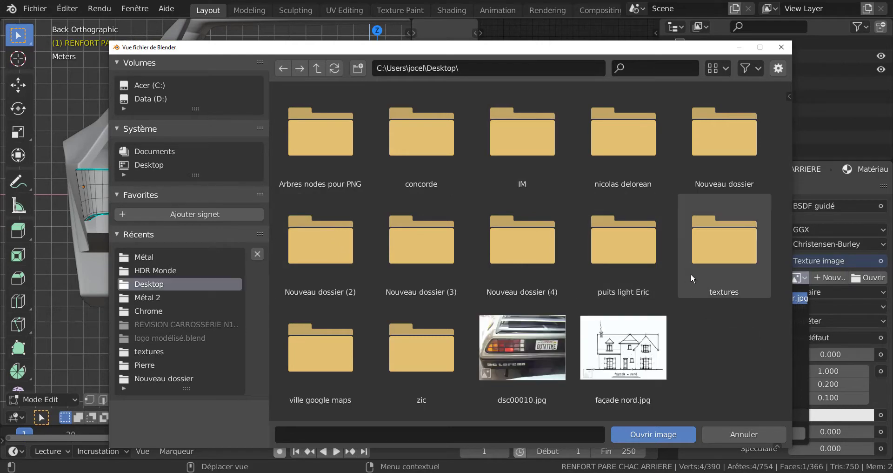
pyautogui.click(620, 164)
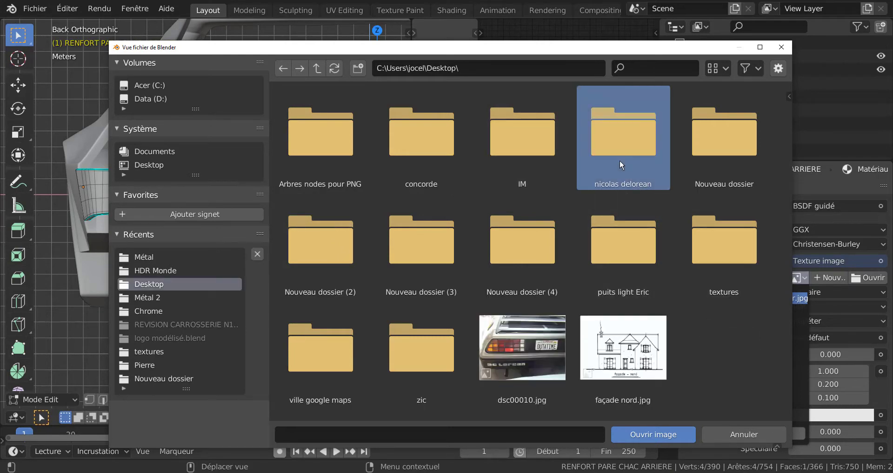
pyautogui.click(640, 431)
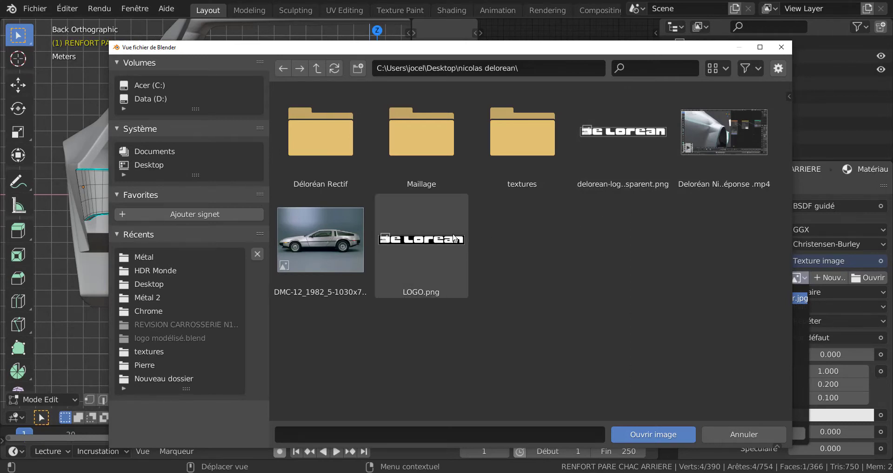
pyautogui.click(619, 144)
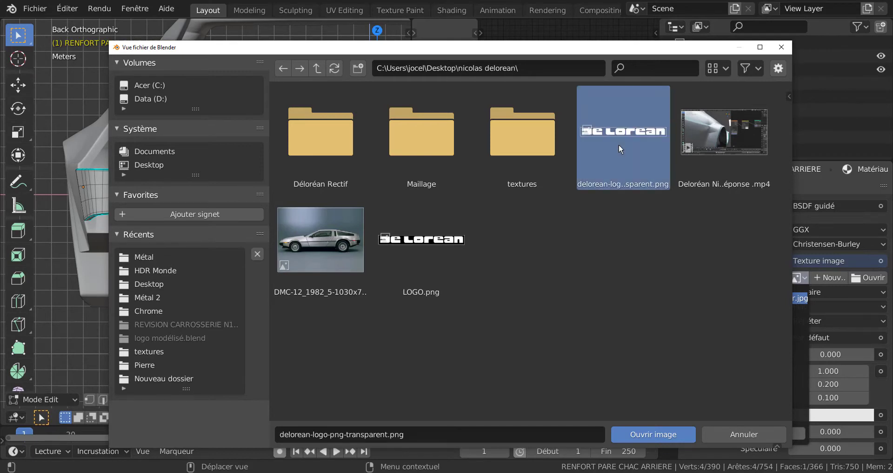
pyautogui.click(657, 435)
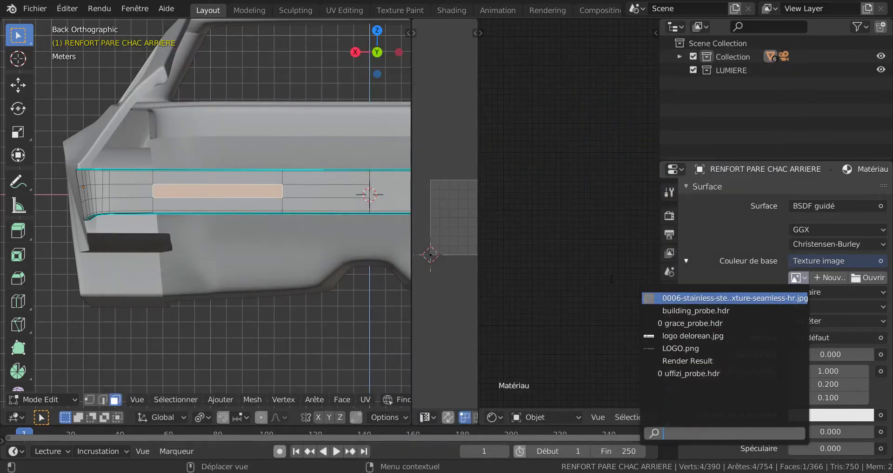
pyautogui.press('Down')
pyautogui.press('Down')
pyautogui.press('Down')
pyautogui.press('Down')
pyautogui.press('Down')
pyautogui.press('Down')
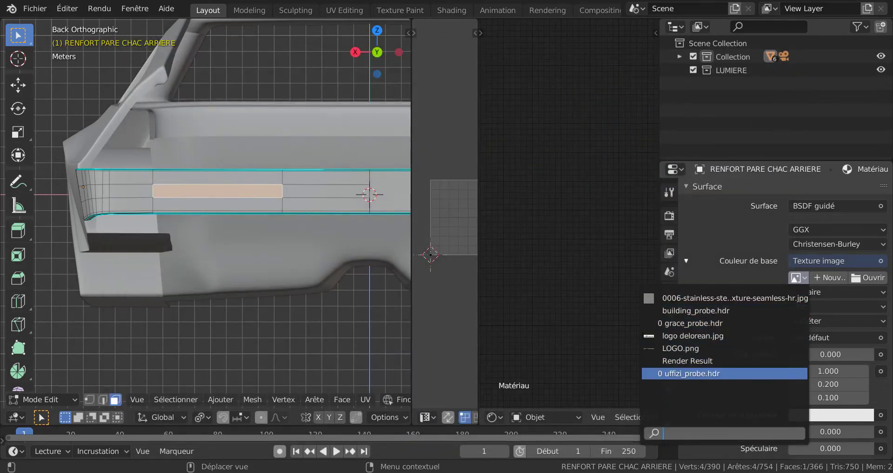
pyautogui.press('Up')
pyautogui.press('Up')
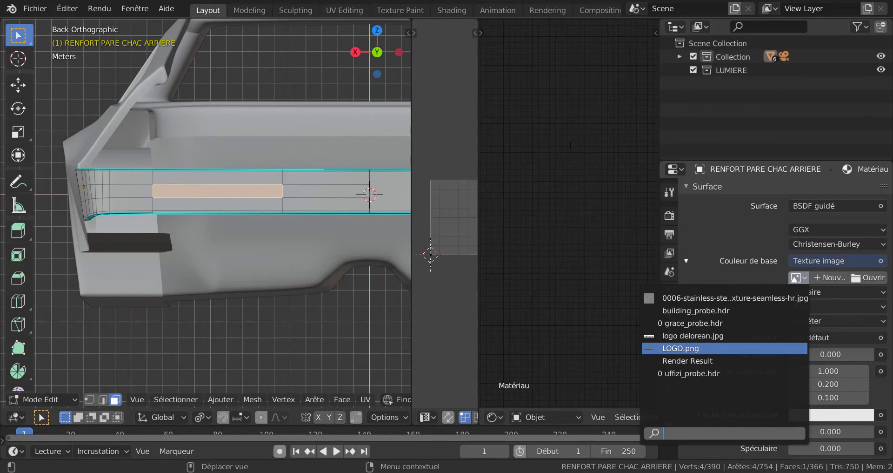
pyautogui.press('Escape')
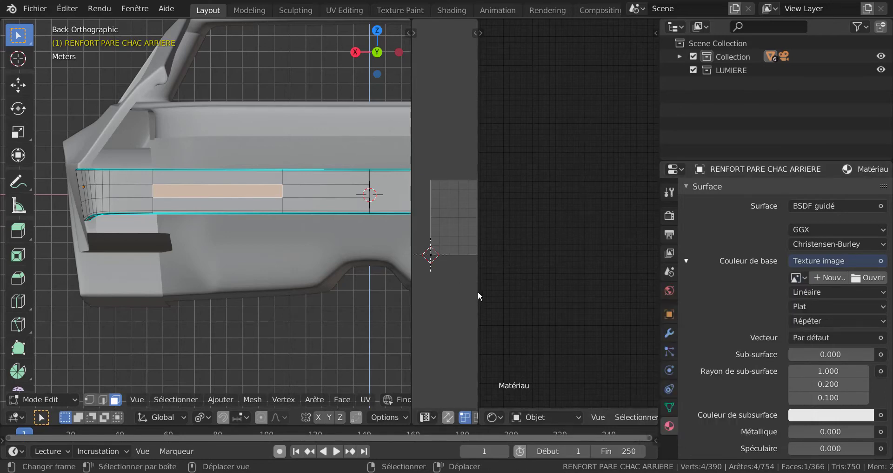
# Widen the UV editor and display LOGO.png in it.
pyautogui.moveTo(478, 291); pyautogui.dragTo(609, 293)
pyautogui.scroll(-6, 556, 415)
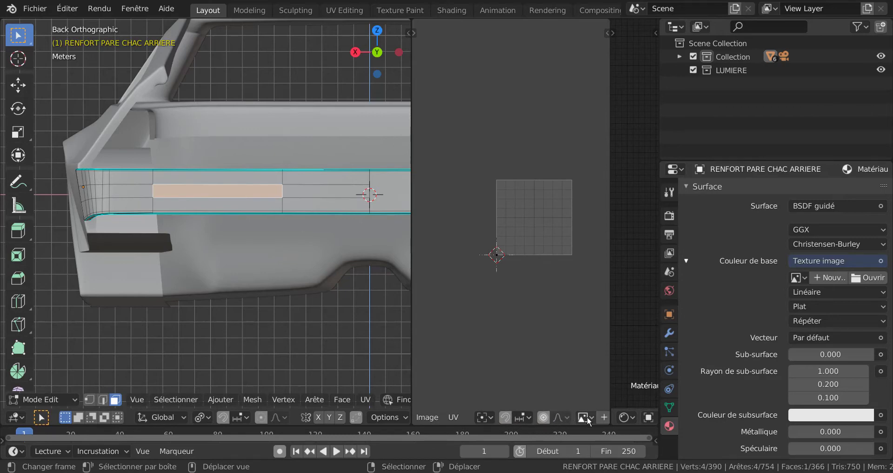
pyautogui.click(586, 417)
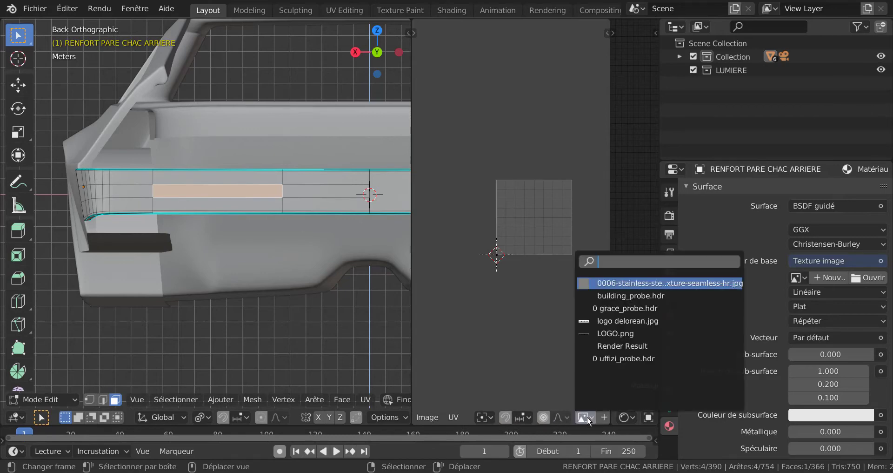
pyautogui.click(606, 334)
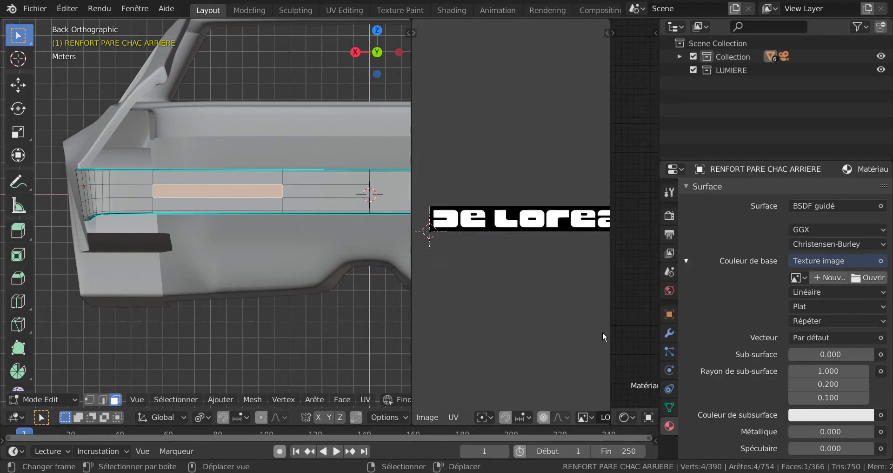
pyautogui.scroll(3, 603, 336)
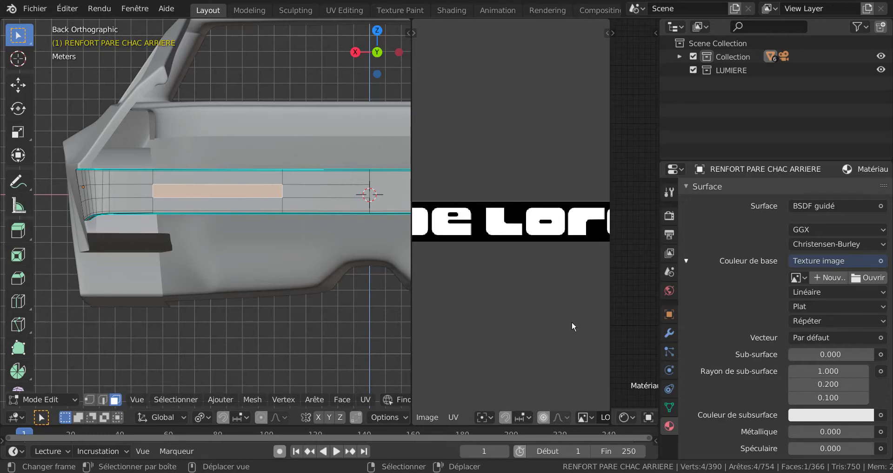
# Load delorean-logo-png-transparent.png from the Desktop folder as the material's base colour image.
pyautogui.click(869, 278)
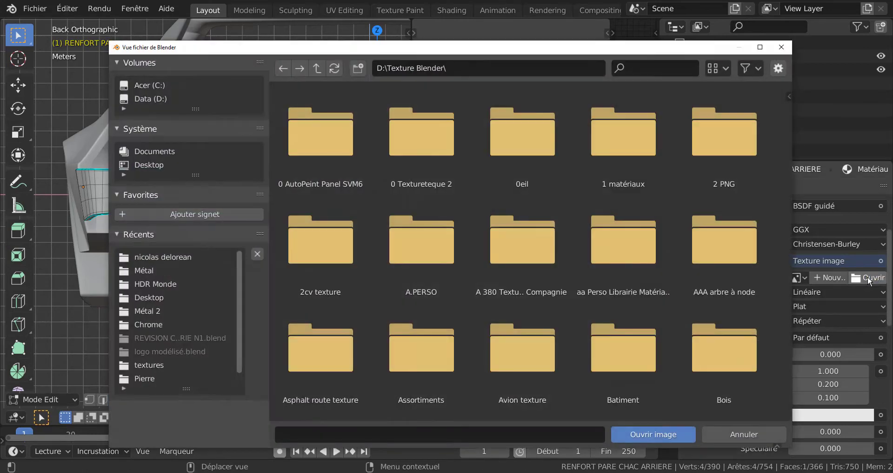
pyautogui.scroll(-10, 528, 302)
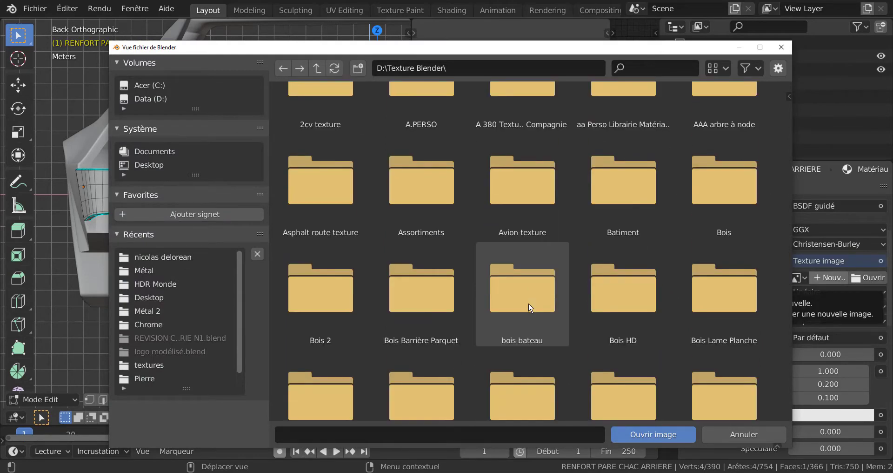
pyautogui.scroll(-14, 529, 303)
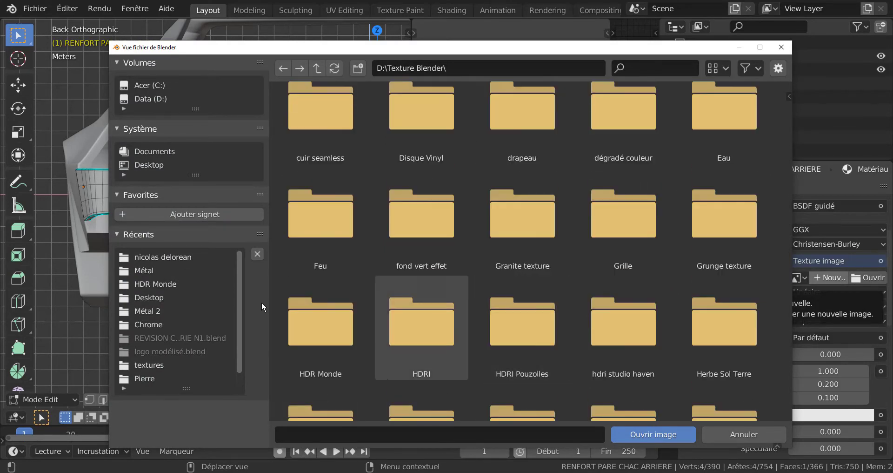
pyautogui.click(145, 165)
pyautogui.scroll(-2, 530, 324)
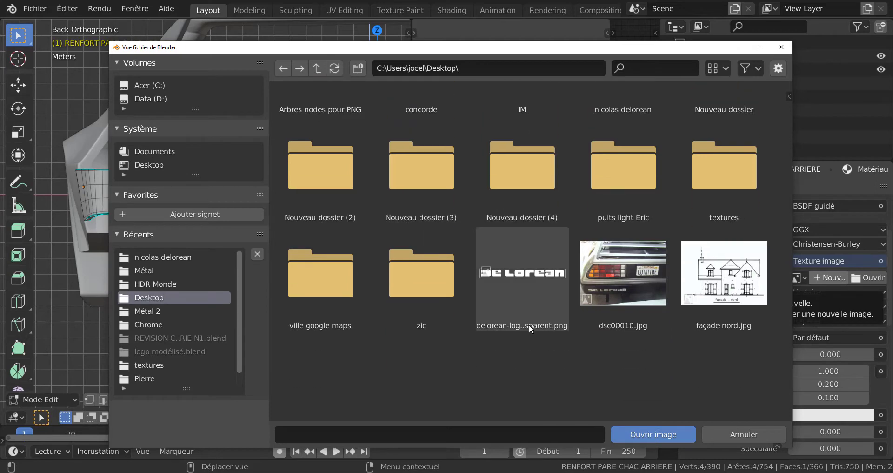
pyautogui.click(527, 277)
pyautogui.click(646, 434)
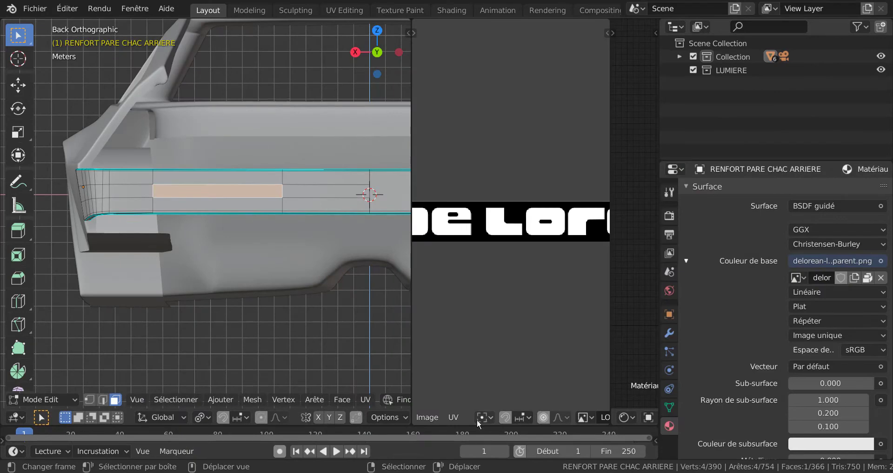
# Display delorean-logo-png-transparent.png in the UV editor and widen that editor at the expense of the shader editor and properties.
pyautogui.click(583, 419)
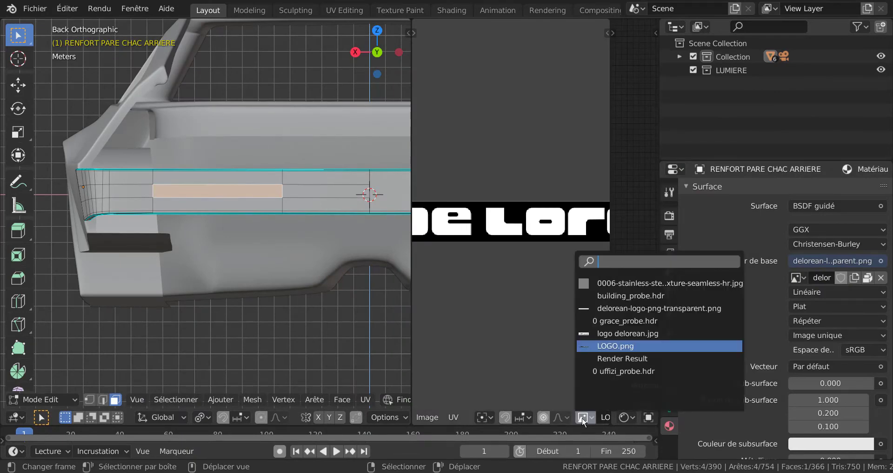
pyautogui.click(617, 308)
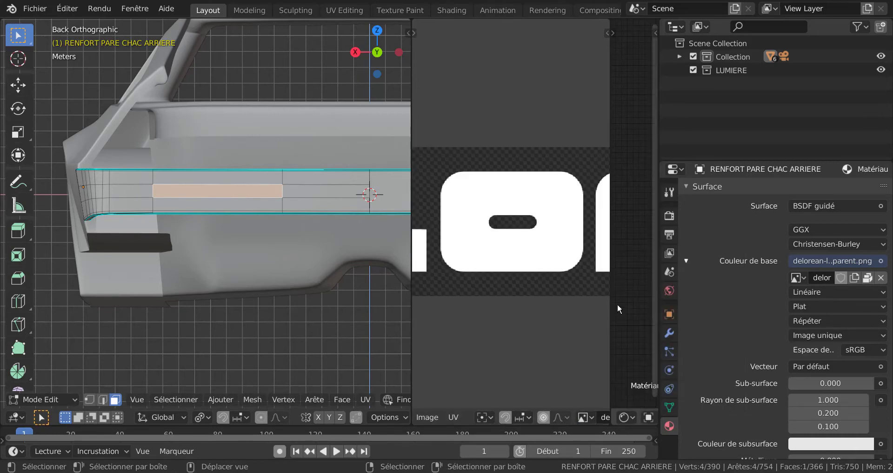
pyautogui.moveTo(660, 293); pyautogui.dragTo(781, 302)
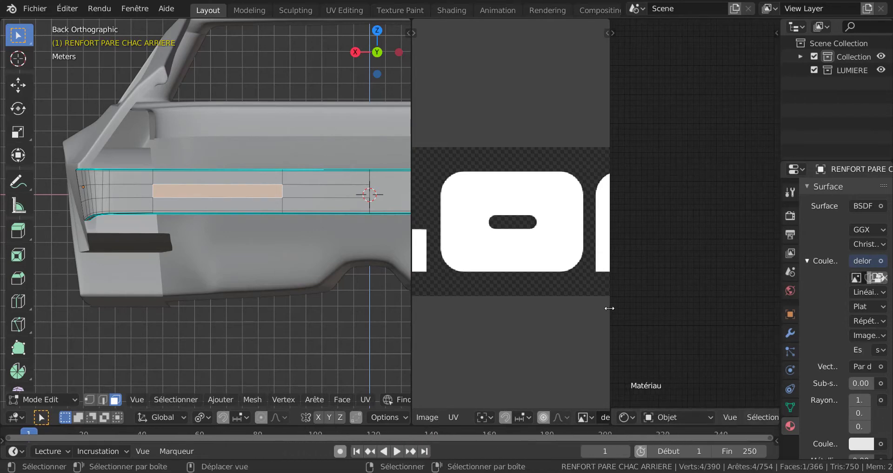
pyautogui.moveTo(611, 308); pyautogui.dragTo(725, 313)
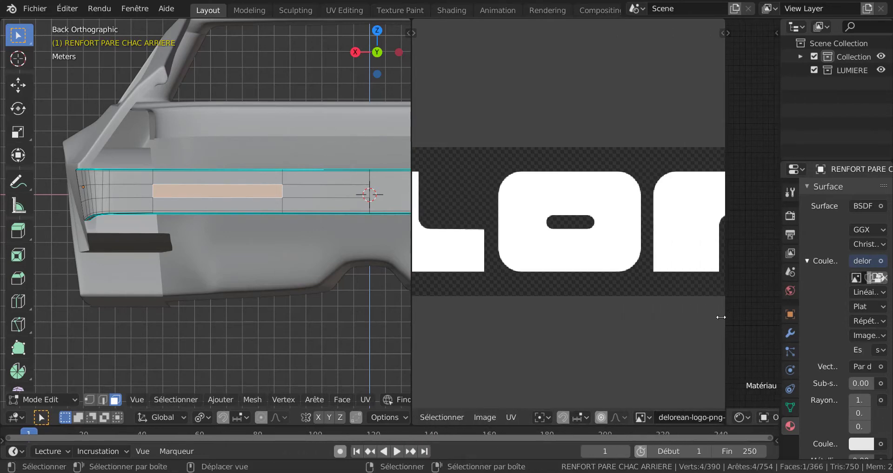
# Examine the De Lorean lettering and the transparent background of the logo image in the UV editor.
pyautogui.scroll(-4, 675, 313)
pyautogui.scroll(3, 534, 293)
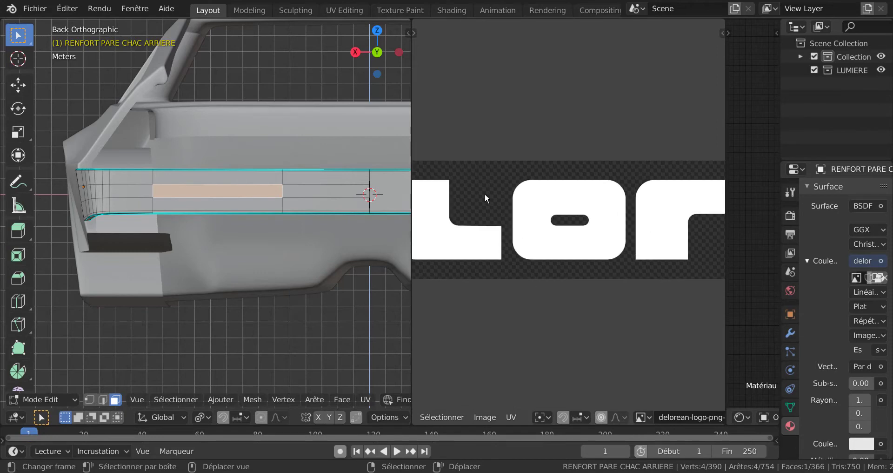
pyautogui.scroll(3, 485, 194)
pyautogui.scroll(-6, 517, 129)
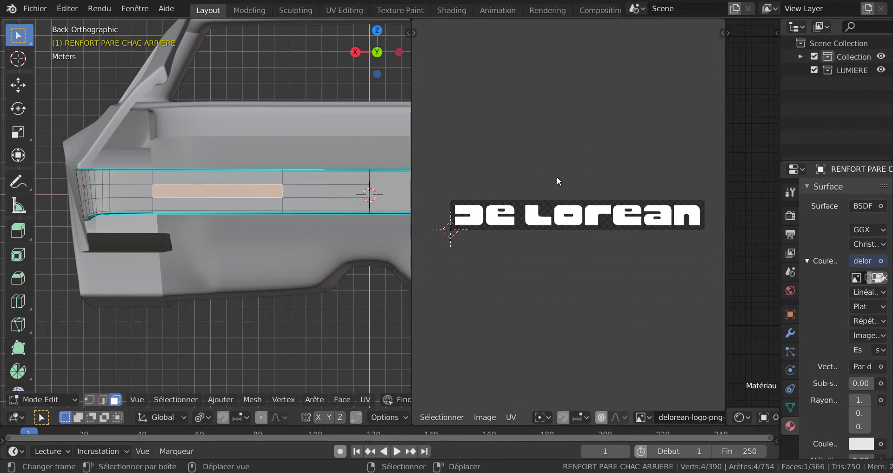
pyautogui.scroll(1, 563, 269)
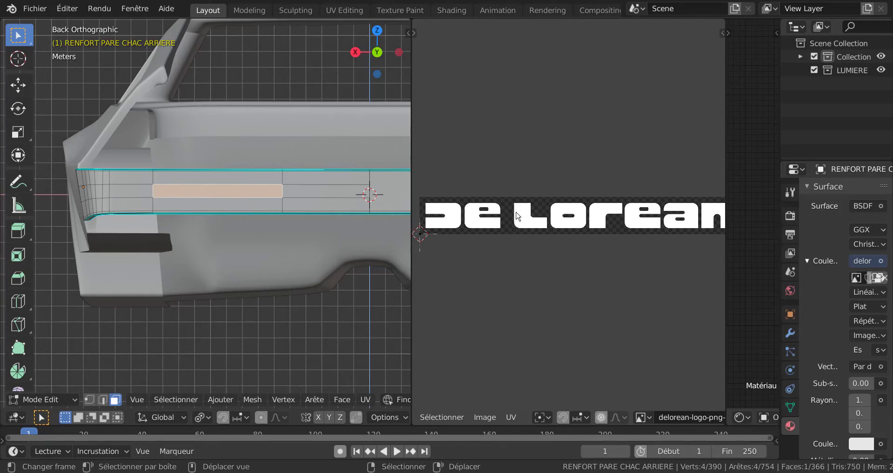
pyautogui.scroll(3, 508, 217)
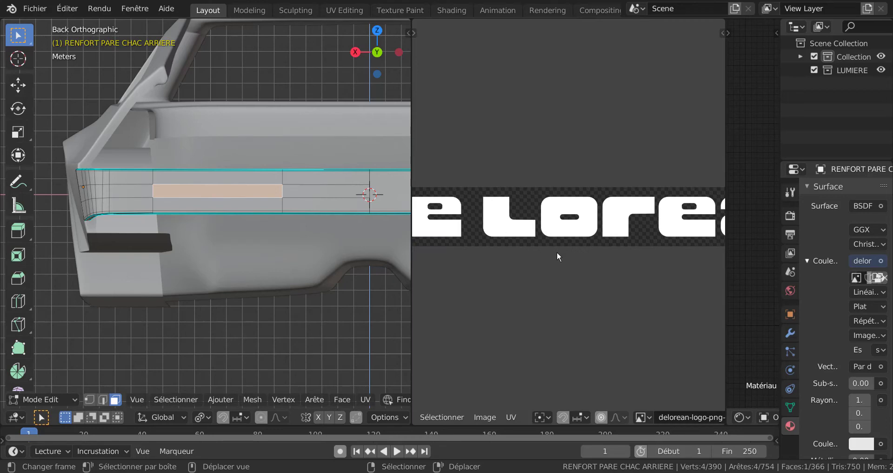
pyautogui.scroll(-3, 558, 255)
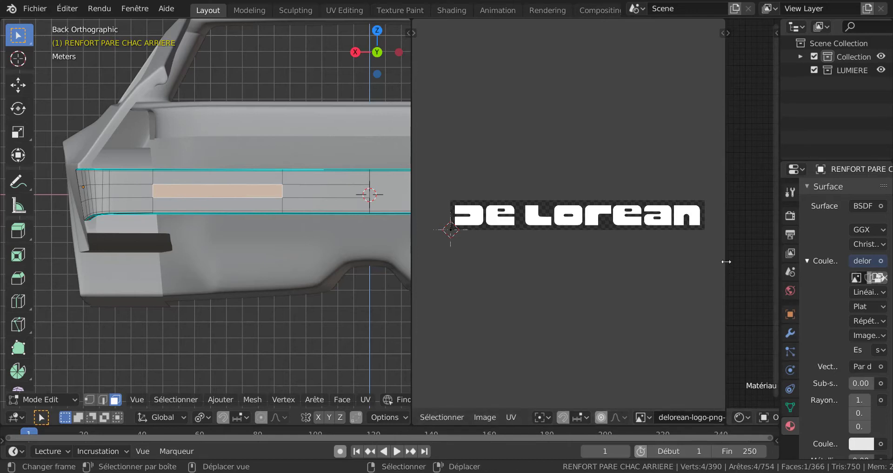
# Narrow the UV editor to enlarge the shader editor and bring the logo material's image texture and shader nodes into view.
pyautogui.moveTo(725, 263); pyautogui.dragTo(518, 299)
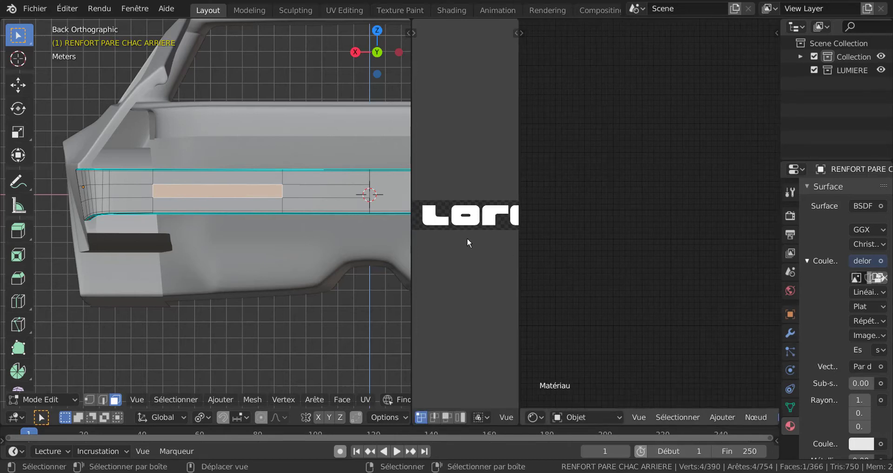
pyautogui.scroll(-4, 650, 214)
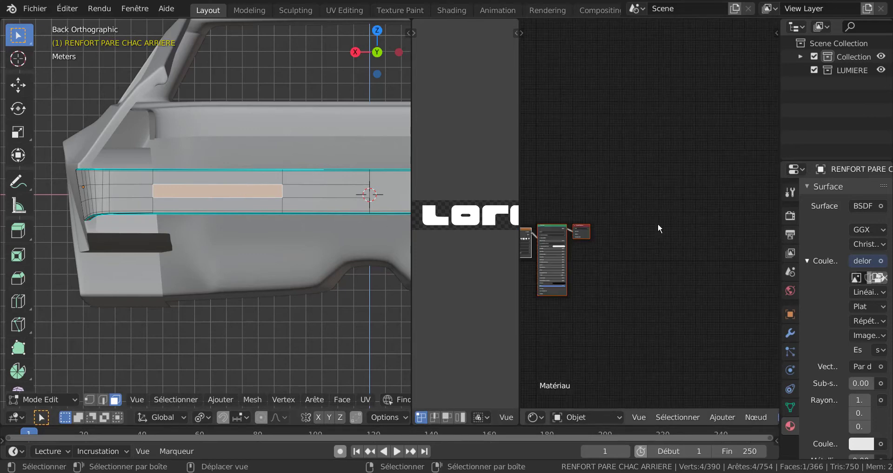
pyautogui.moveTo(689, 248); pyautogui.dragTo(801, 188, button='middle')
pyautogui.scroll(4, 710, 226)
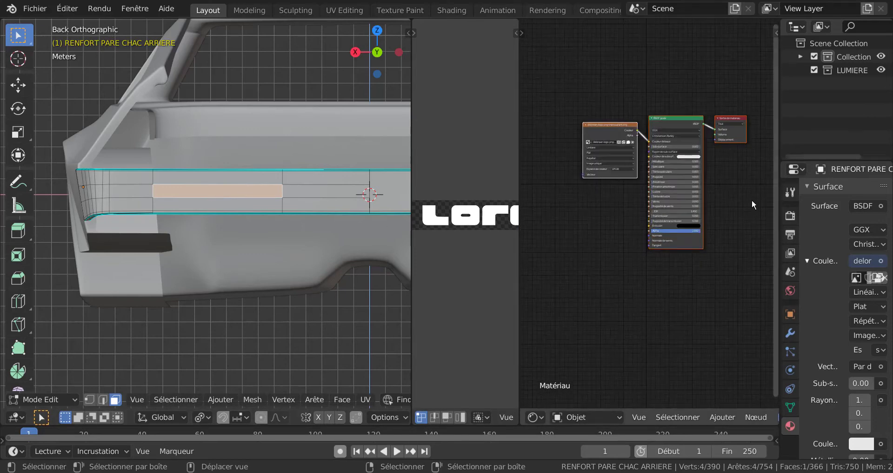
pyautogui.moveTo(747, 273); pyautogui.dragTo(746, 306, button='middle')
pyautogui.scroll(3, 647, 252)
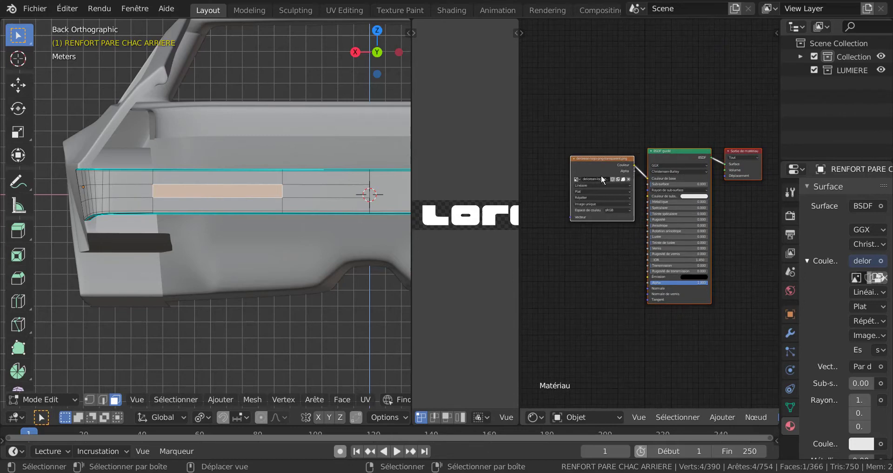
pyautogui.moveTo(601, 286)
pyautogui.mouseDown(button='middle')
pyautogui.moveTo(644, 285)
pyautogui.moveTo(611, 280)
pyautogui.mouseUp(button='middle')
pyautogui.scroll(2, 638, 260)
pyautogui.scroll(-1, 610, 278)
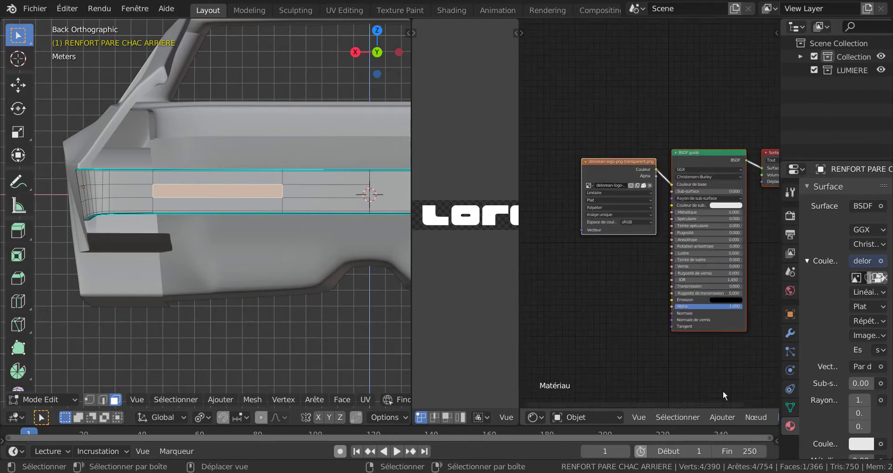
pyautogui.click(723, 416)
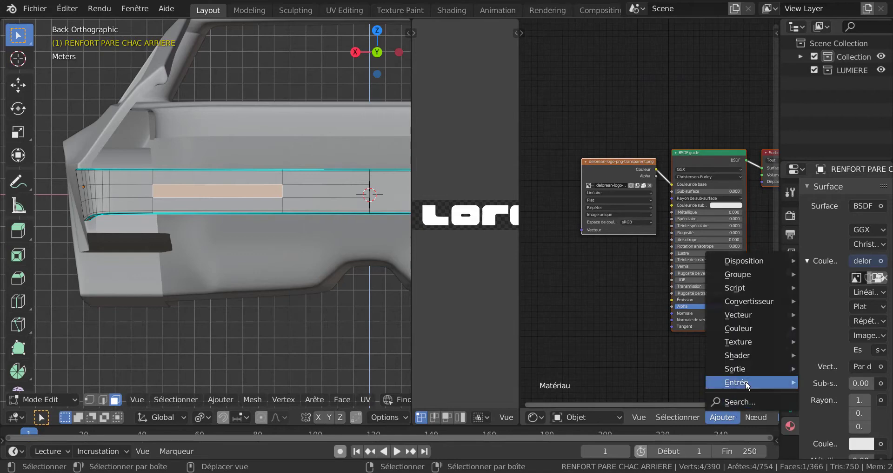
pyautogui.moveTo(746, 381)
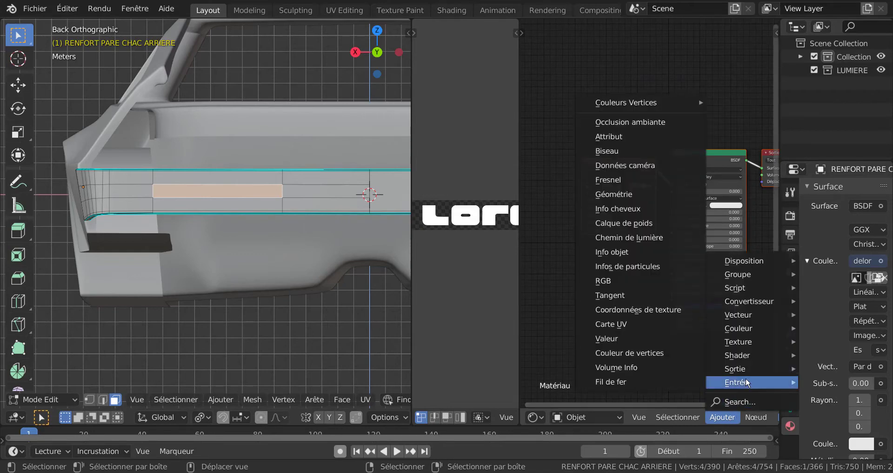
pyautogui.click(695, 338)
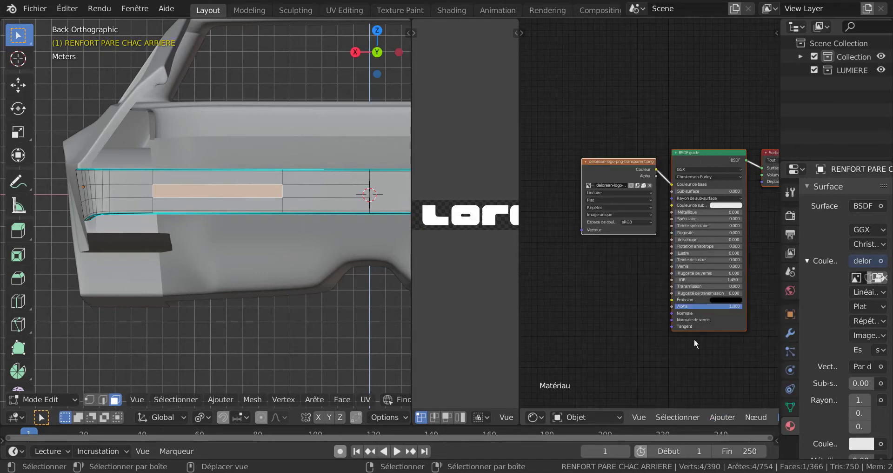
# Add a Texture Coordinate input node and place it beside the logo's image texture node.
pyautogui.click(722, 417)
pyautogui.moveTo(736, 366)
pyautogui.moveTo(738, 382)
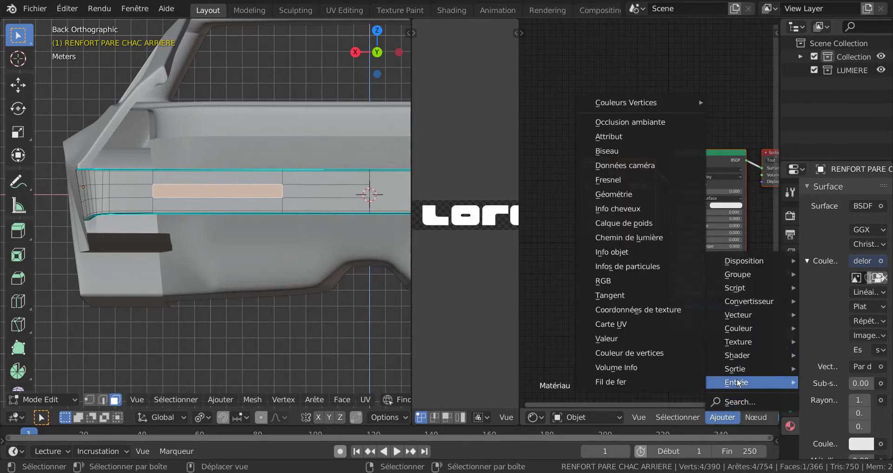
pyautogui.click(643, 320)
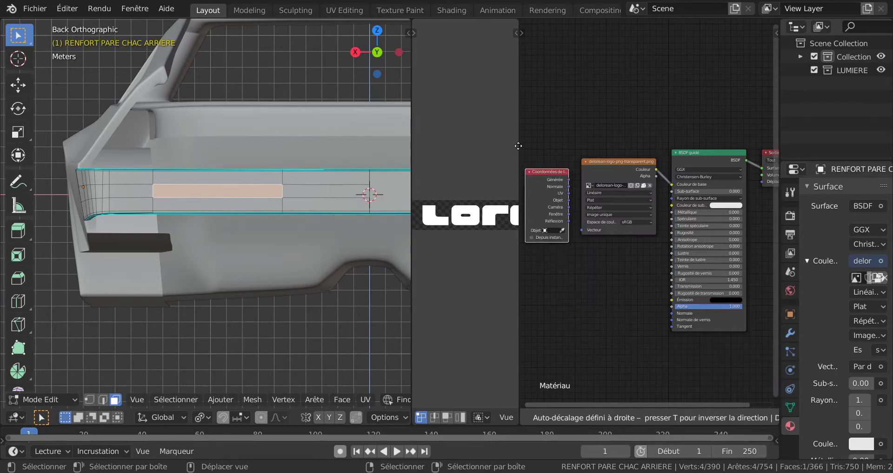
pyautogui.click(556, 163)
# Link the texture coordinate node's UV output to the Vector input of the delorean-logo-png-transparent.png node.
pyautogui.moveTo(584, 277); pyautogui.dragTo(628, 307, button='middle')
pyautogui.scroll(2, 631, 283)
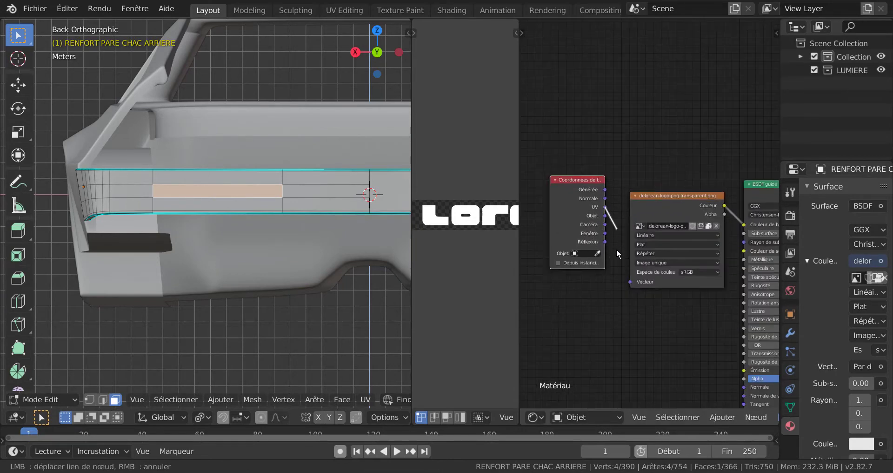
pyautogui.moveTo(605, 207); pyautogui.dragTo(631, 279)
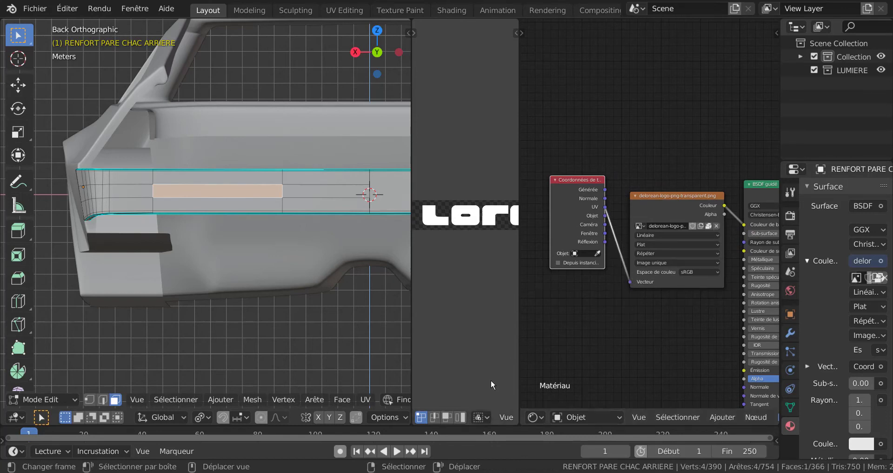
# Switch the 3D viewport to rendered shading and bring the logo material's linked nodes into view.
pyautogui.scroll(-5, 382, 399)
pyautogui.scroll(-4, 382, 399)
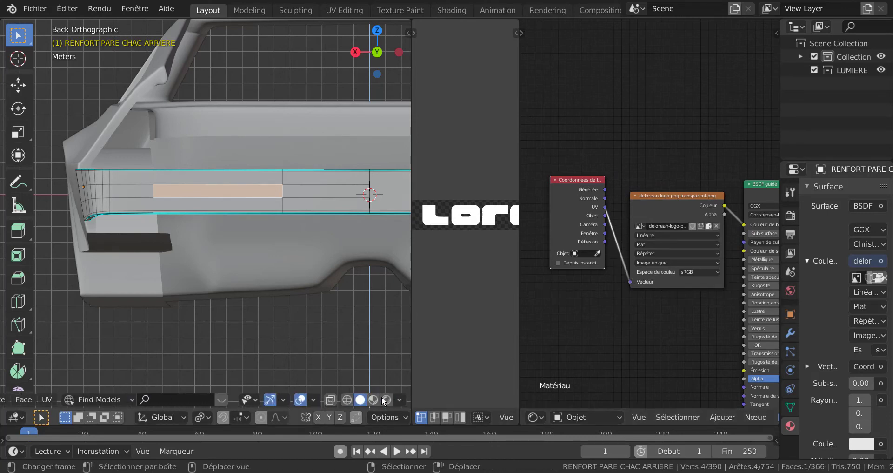
pyautogui.click(386, 400)
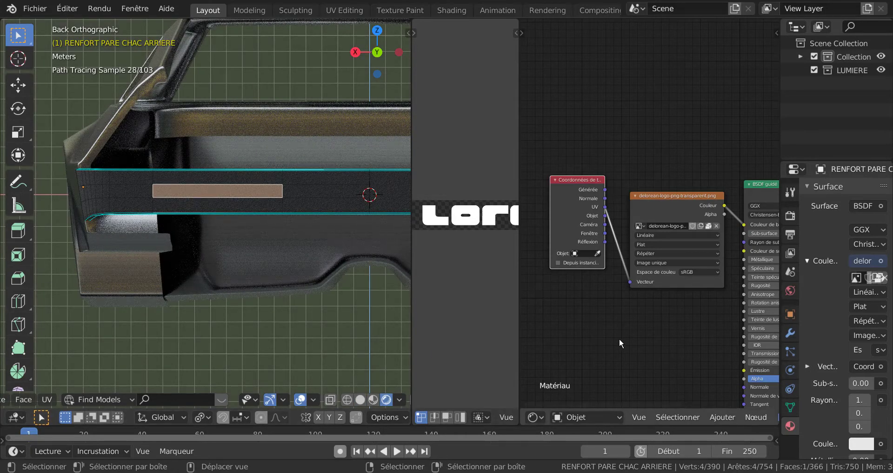
pyautogui.scroll(-3, 659, 331)
pyautogui.moveTo(660, 331); pyautogui.dragTo(637, 330, button='middle')
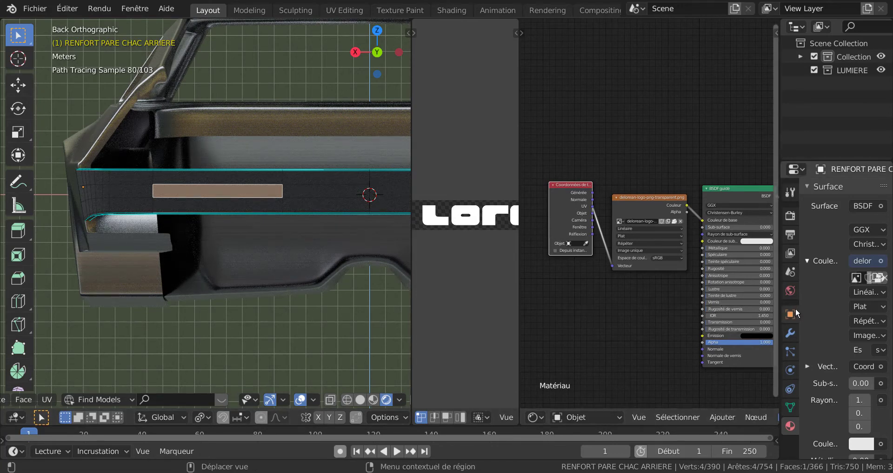
# Assign the logo material Matériau to the selected face of the rear bumper.
pyautogui.scroll(5, 845, 270)
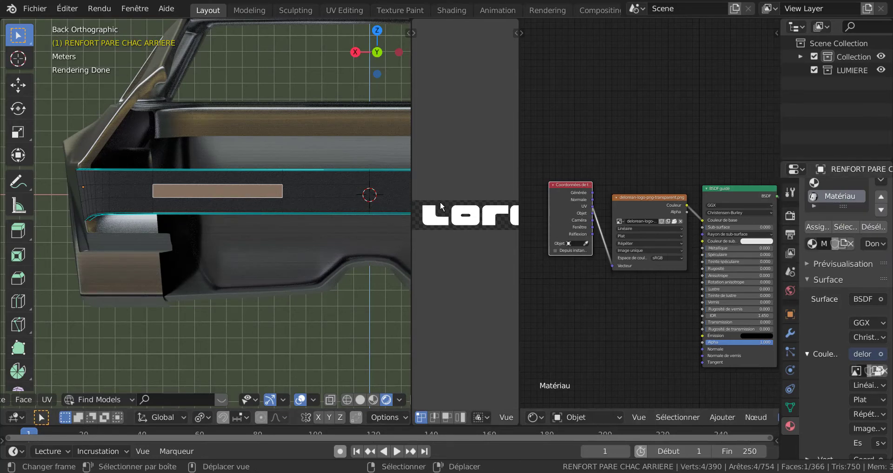
pyautogui.click(818, 227)
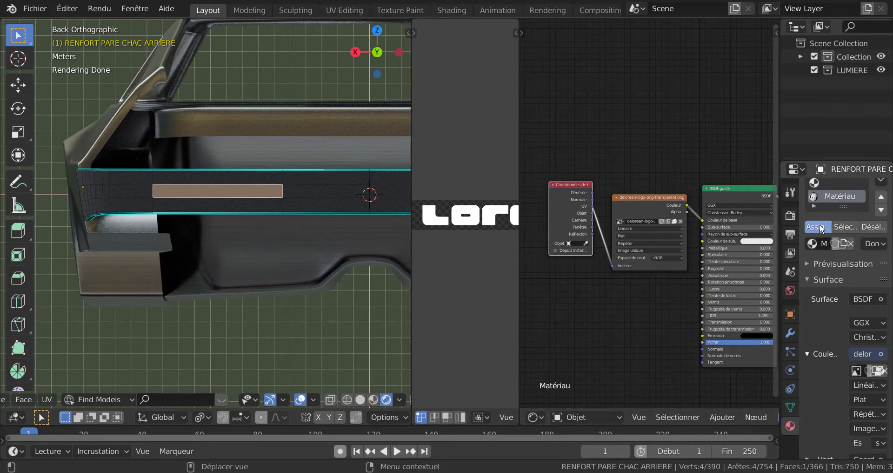
pyautogui.scroll(2, 205, 229)
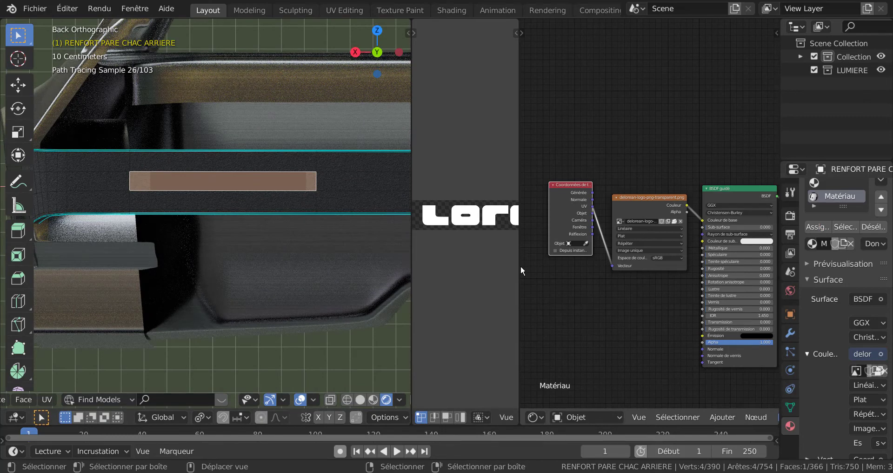
# Widen the UV editor and unwrap the selected bumper face onto the logo image with Project from View (Bounds).
pyautogui.moveTo(520, 267); pyautogui.dragTo(737, 266)
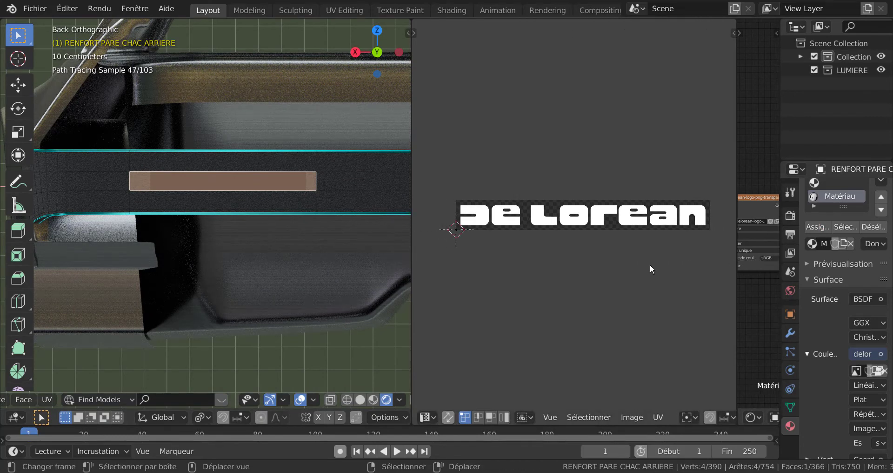
pyautogui.scroll(-1, 648, 269)
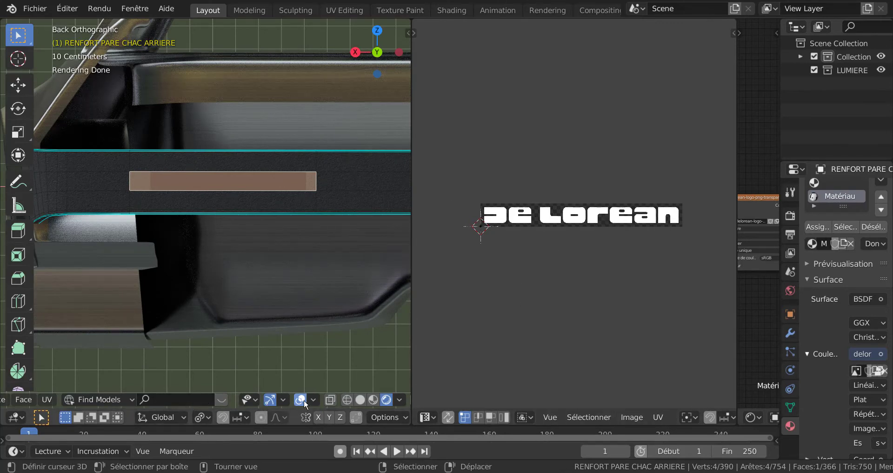
pyautogui.scroll(-1, 304, 399)
pyautogui.scroll(4, 317, 400)
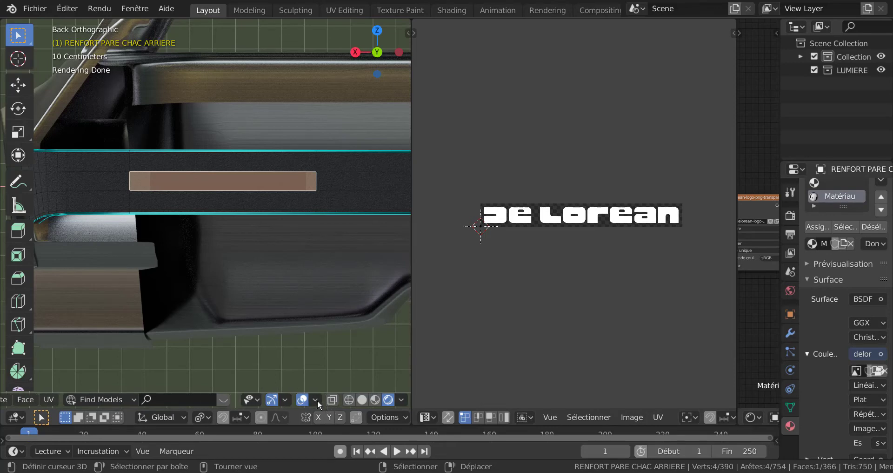
pyautogui.scroll(8, 317, 401)
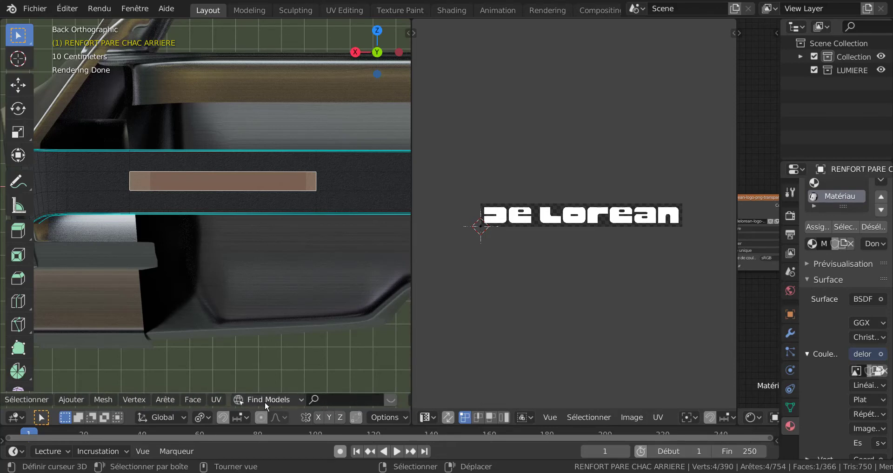
pyautogui.click(216, 400)
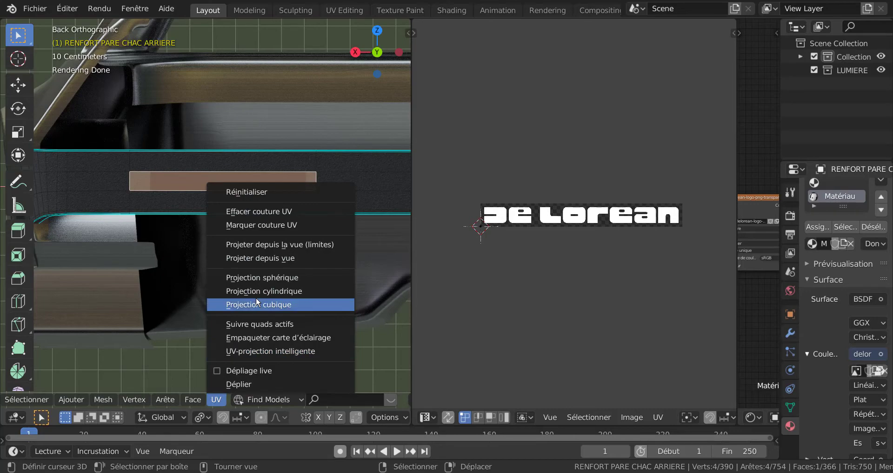
pyautogui.click(270, 245)
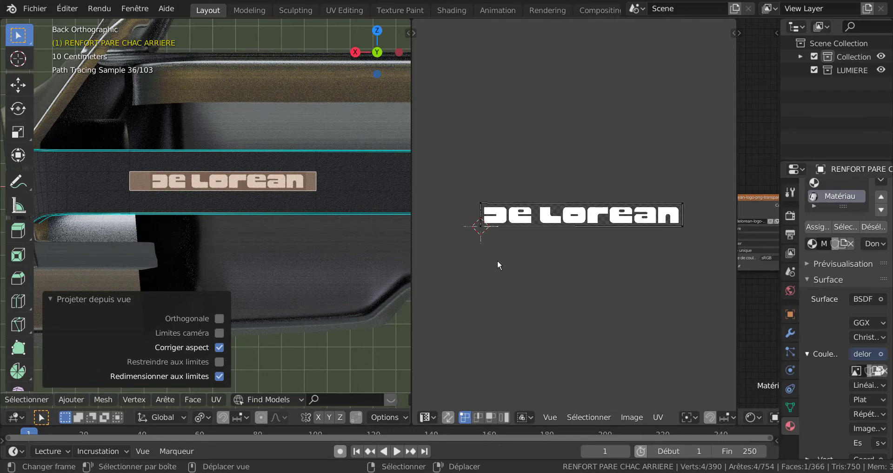
# Leave Edit Mode and examine the De Lorean logo on the rear bumper from a perspective view.
pyautogui.press('Tab')
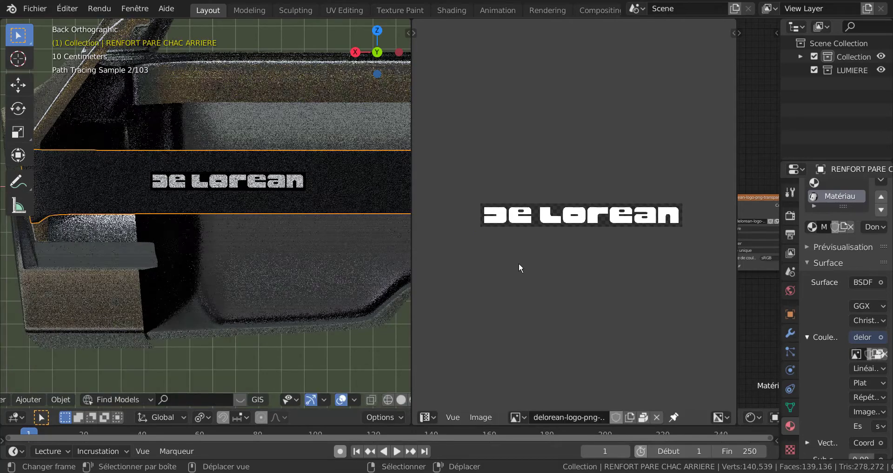
pyautogui.scroll(-2, 518, 263)
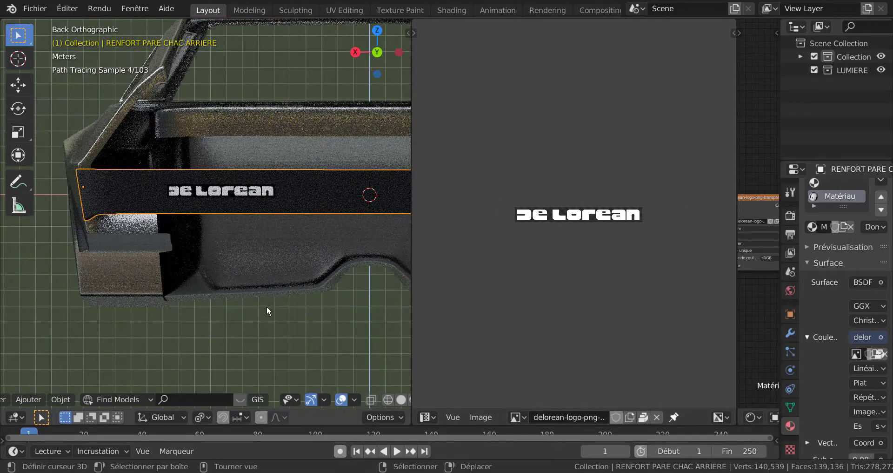
pyautogui.moveTo(267, 306); pyautogui.dragTo(292, 299, button='middle')
pyautogui.scroll(-6, 309, 304)
pyautogui.scroll(-2, 310, 304)
pyautogui.scroll(-5, 292, 294)
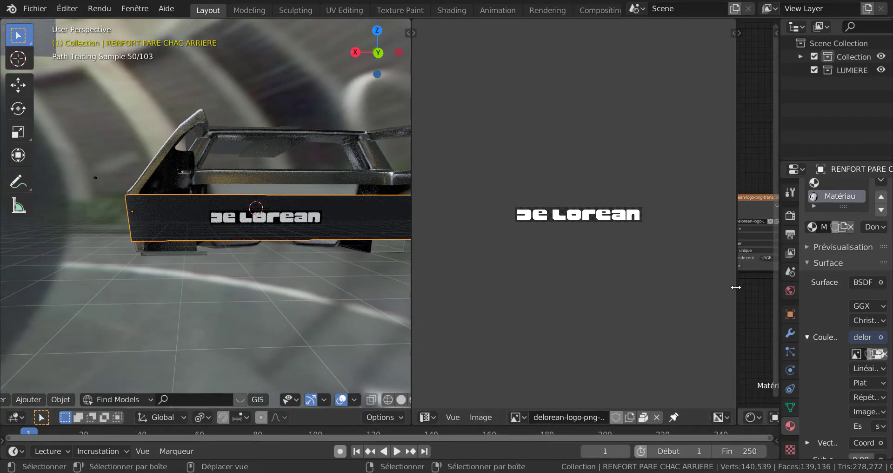
# Return to Edit Mode, examine the logo face up close and readjust the UV editor's width to show the whole logo.
pyautogui.moveTo(737, 285); pyautogui.dragTo(590, 300)
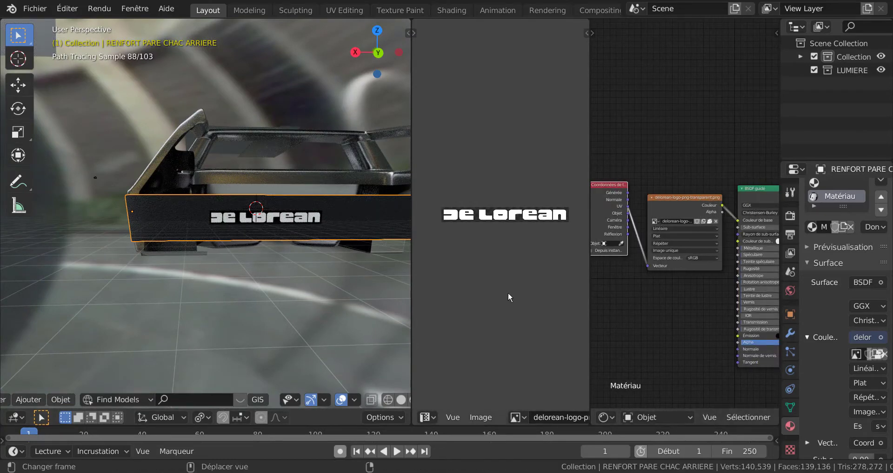
pyautogui.press('Tab')
pyautogui.scroll(5, 283, 266)
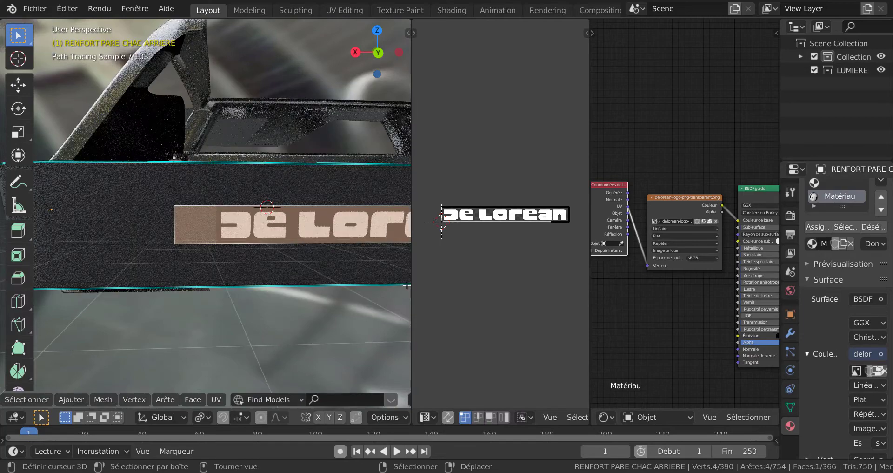
pyautogui.scroll(-5, 242, 254)
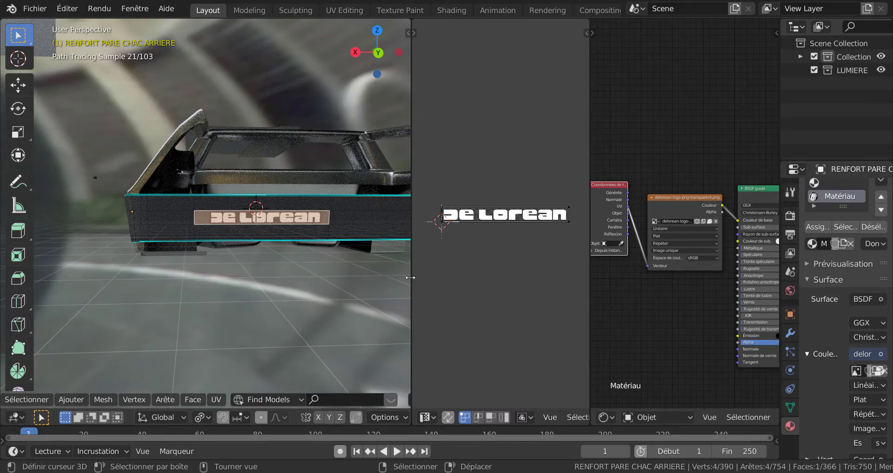
pyautogui.scroll(4, 327, 269)
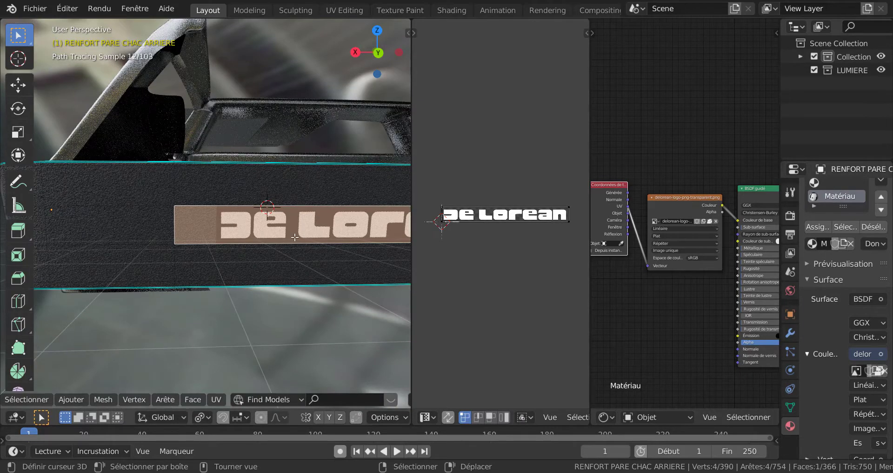
pyautogui.scroll(-4, 321, 267)
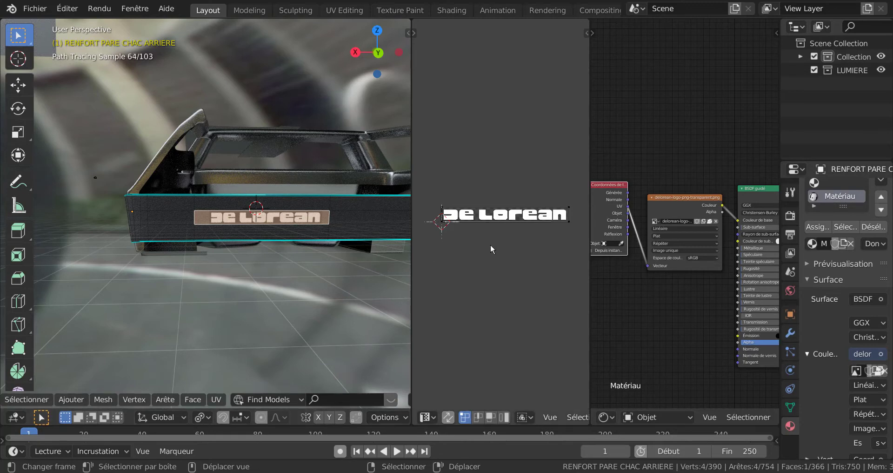
pyautogui.moveTo(590, 268); pyautogui.dragTo(711, 256)
# Try to scale down the logo face's UV outline over the image in the UV editor.
pyautogui.scroll(1, 587, 219)
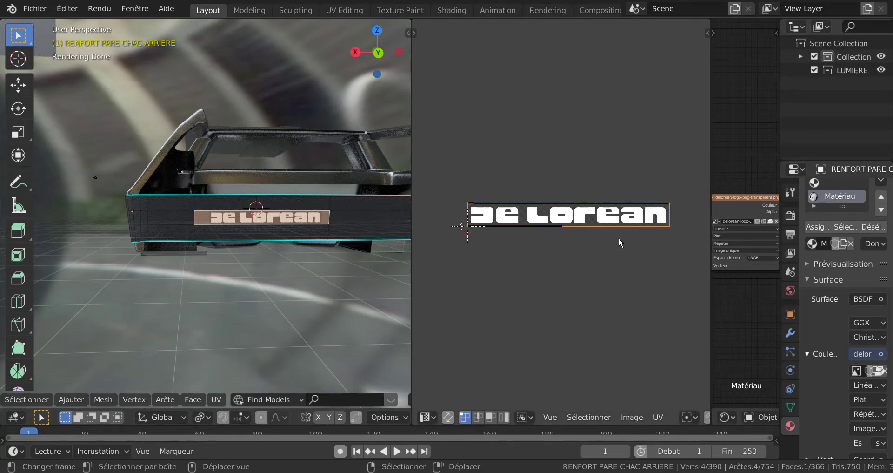
pyautogui.press('s')
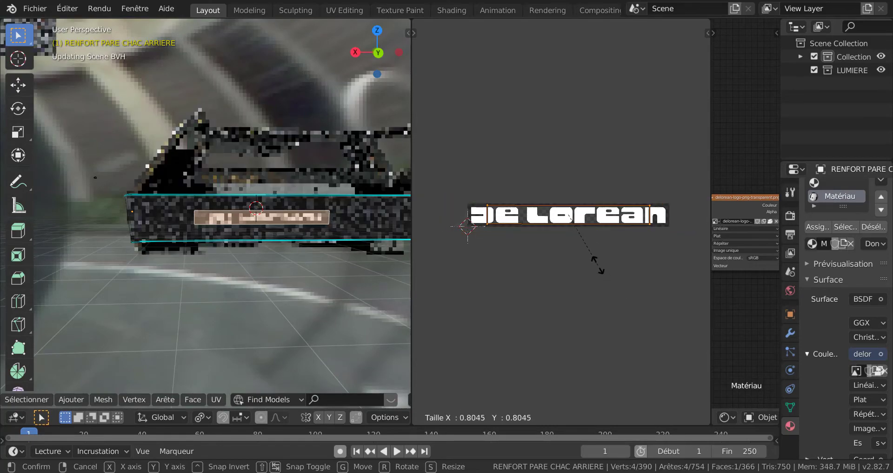
pyautogui.rightClick(580, 248)
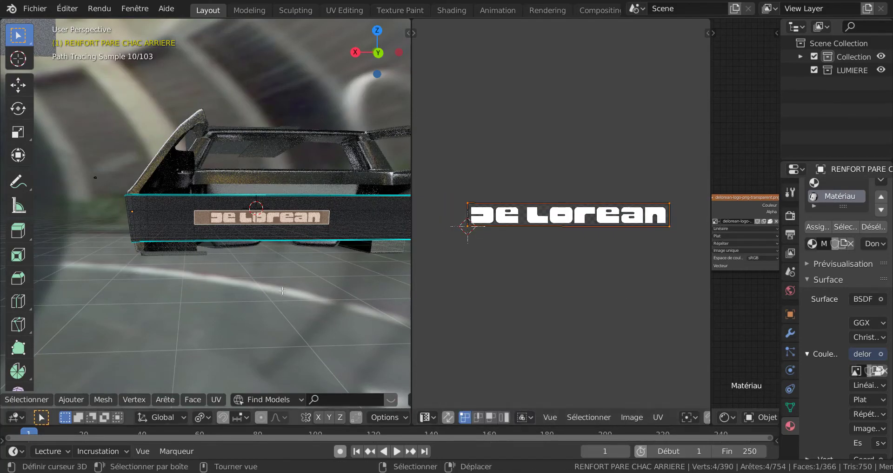
# Add one vertical loop cut through the bumper's logo face and slide it to the face's outer edge with factor 1.000.
pyautogui.scroll(3, 259, 291)
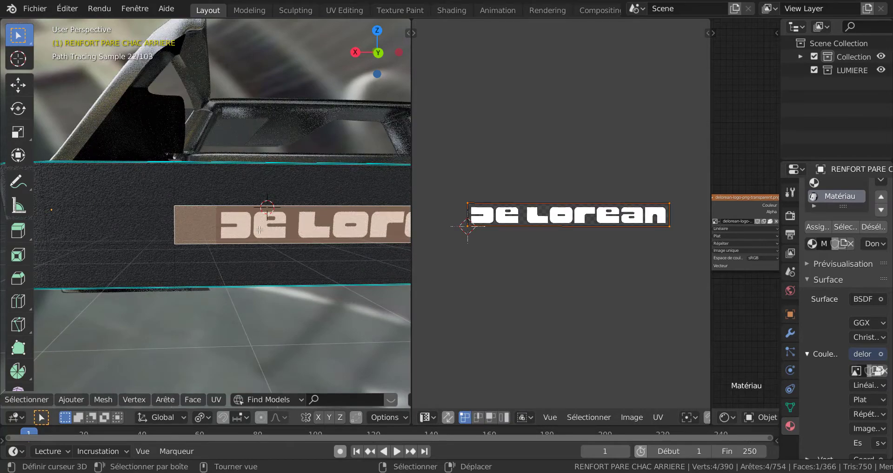
pyautogui.hotkey('ctrl', 'r')
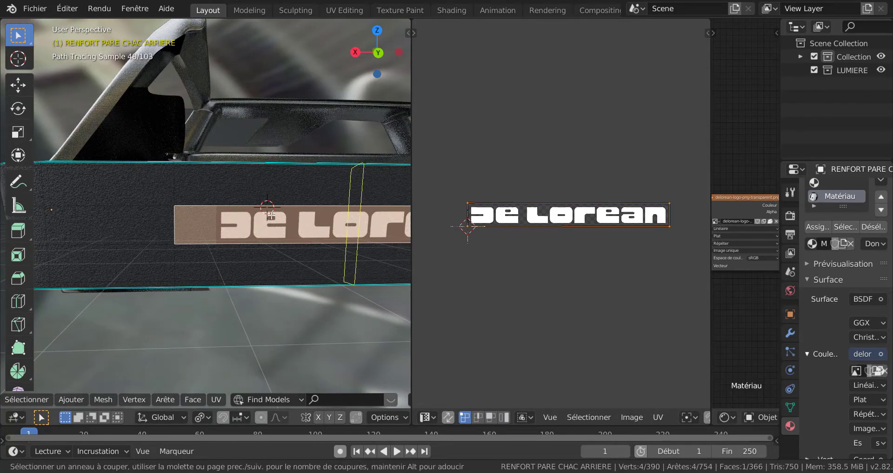
pyautogui.click(270, 215)
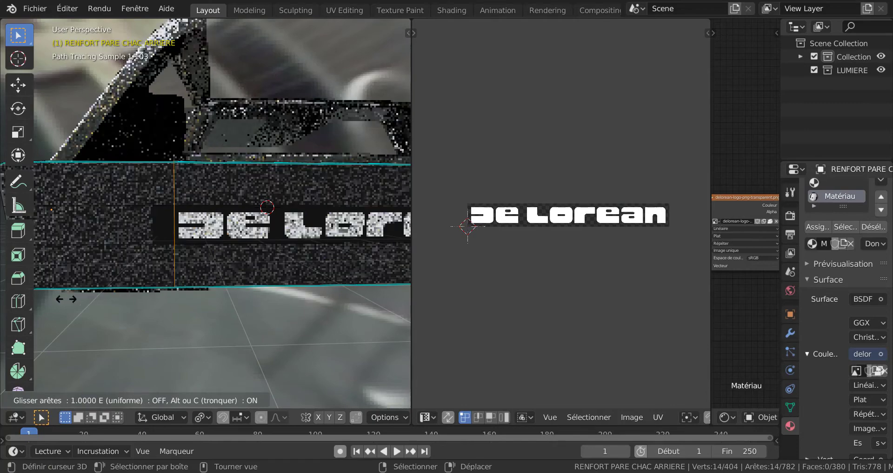
pyautogui.click(66, 299)
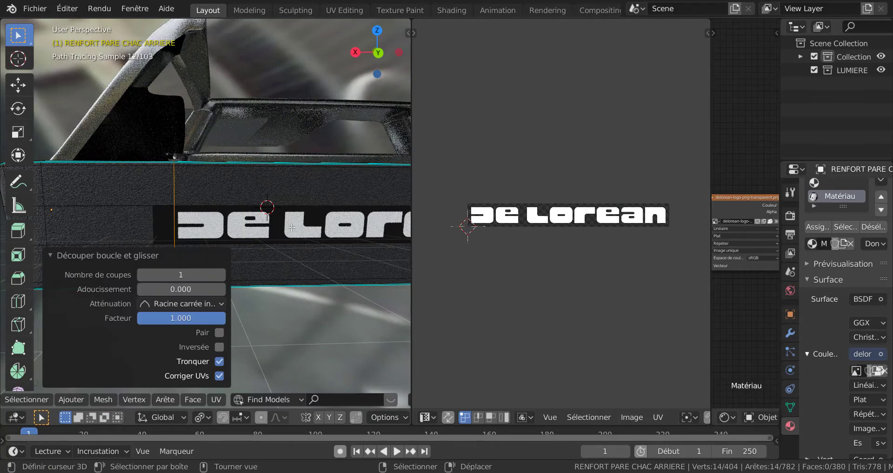
pyautogui.scroll(-8, 292, 227)
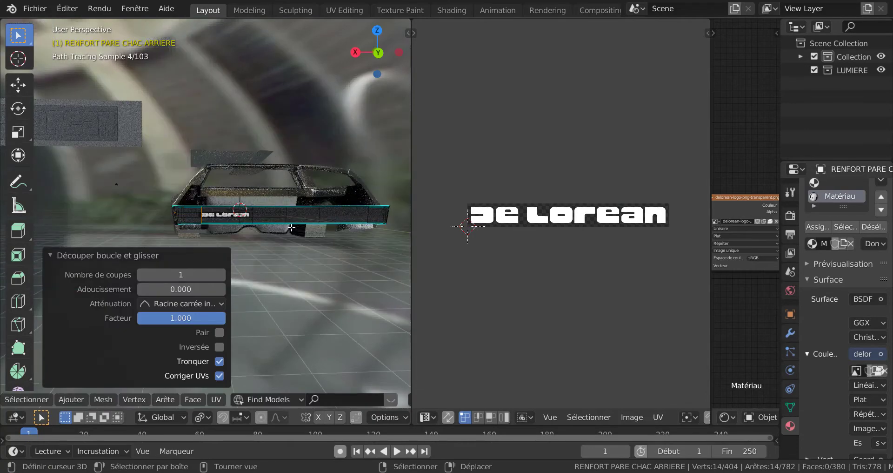
# Add a second vertical loop cut through the bumper at the "n" end of the De Lorean logo and slide it to factor -1.000.
pyautogui.hotkey('ctrl', 'r')
pyautogui.click(255, 215)
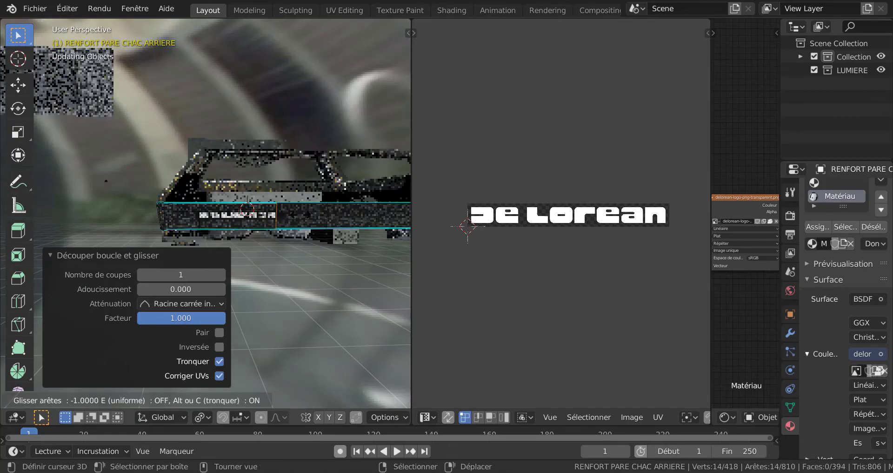
pyautogui.click(291, 240)
pyautogui.scroll(6, 289, 246)
pyautogui.scroll(-4, 283, 281)
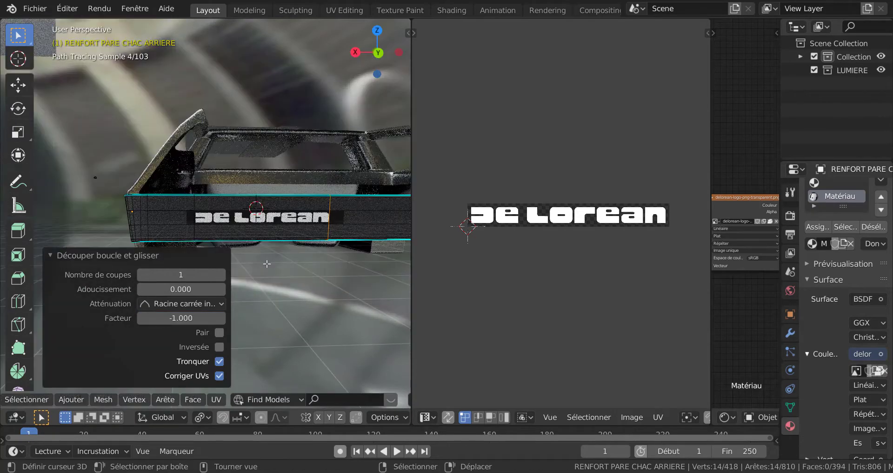
pyautogui.press('Tab')
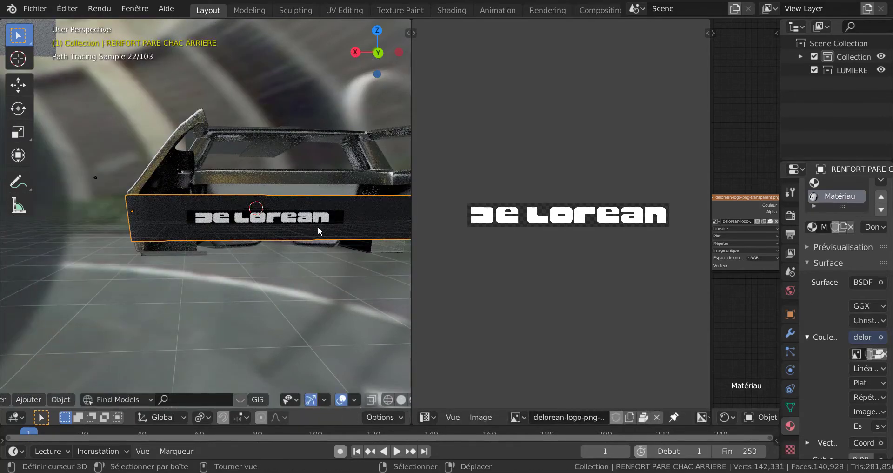
pyautogui.press('Tab')
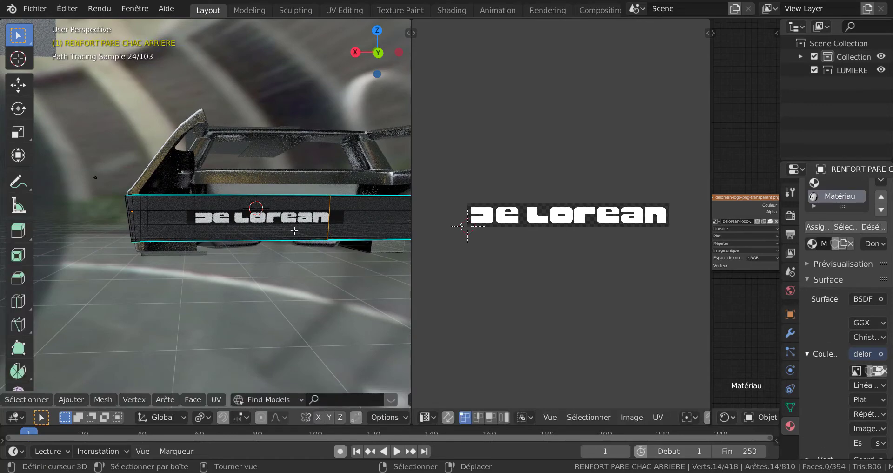
# Try to slide the horizontal edge loop above the De Lorean logo up towards the bumper's upper edge.
pyautogui.scroll(3, 278, 214)
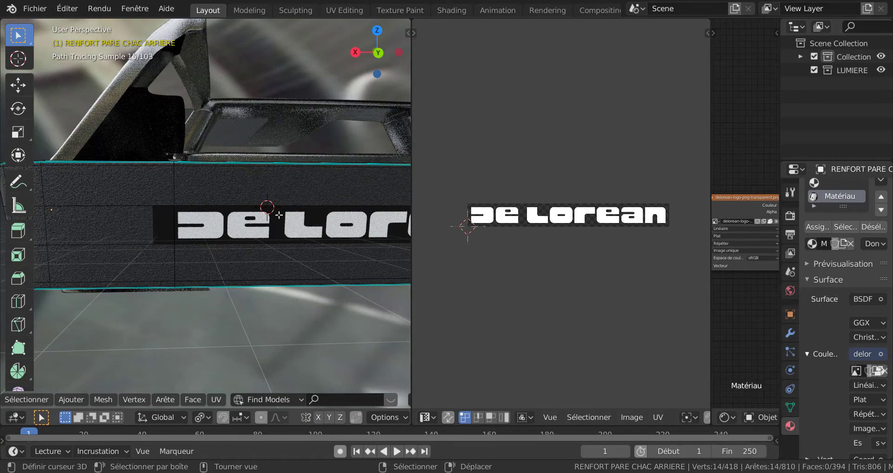
pyautogui.keyDown('alt'); pyautogui.rightClick(287, 205); pyautogui.keyUp('alt')
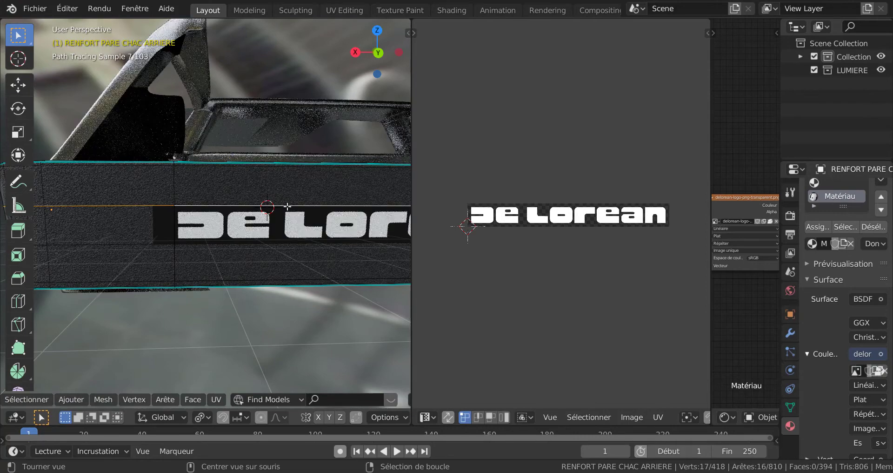
pyautogui.scroll(-5, 287, 207)
pyautogui.moveTo(317, 271); pyautogui.dragTo(287, 262, button='middle')
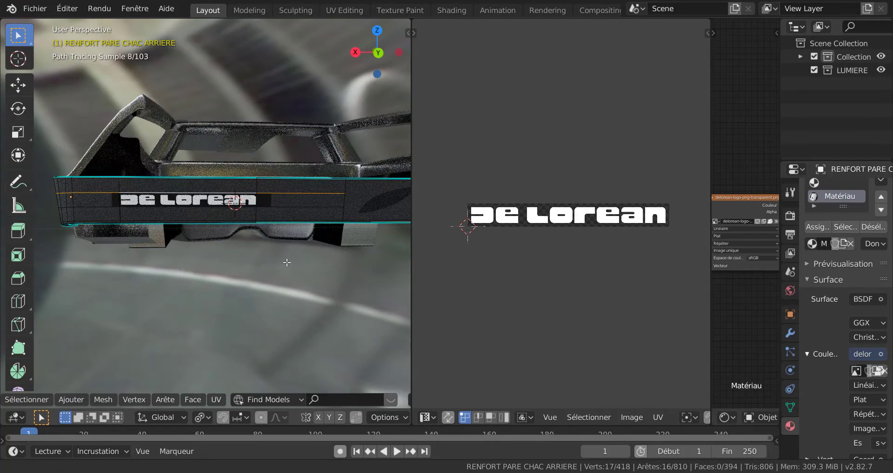
pyautogui.press('g')
pyautogui.press('g')
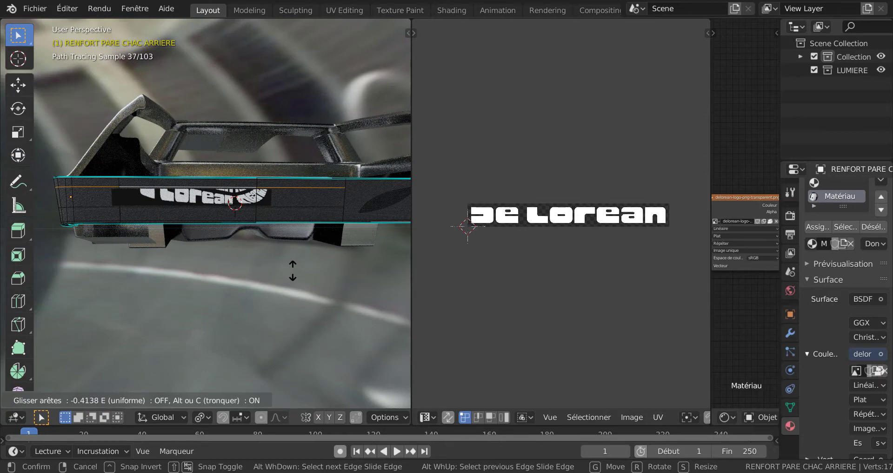
pyautogui.click(293, 272)
pyautogui.scroll(4, 216, 255)
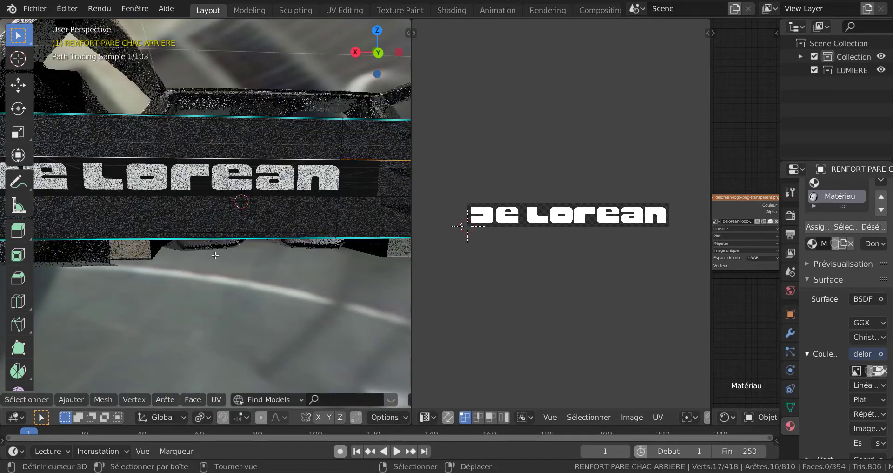
pyautogui.scroll(-5, 232, 196)
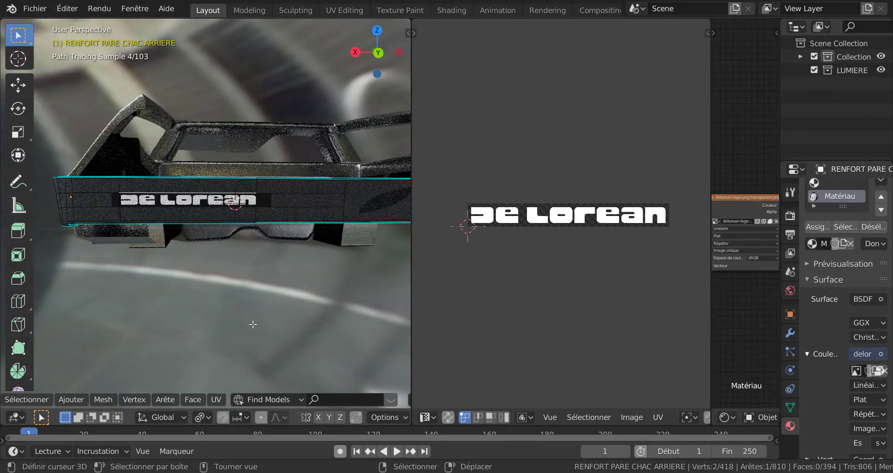
# Try to slide only the logo face's upper edge up along the bumper.
pyautogui.press('g')
pyautogui.press('g')
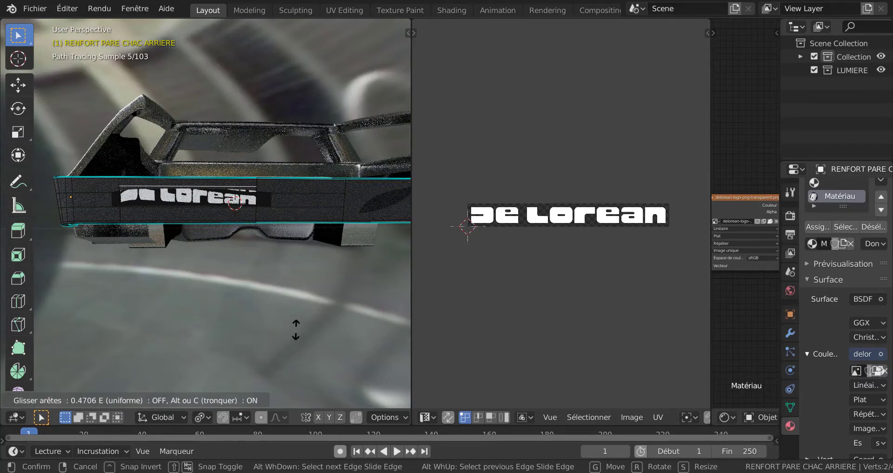
pyautogui.click(289, 308)
pyautogui.scroll(4, 247, 221)
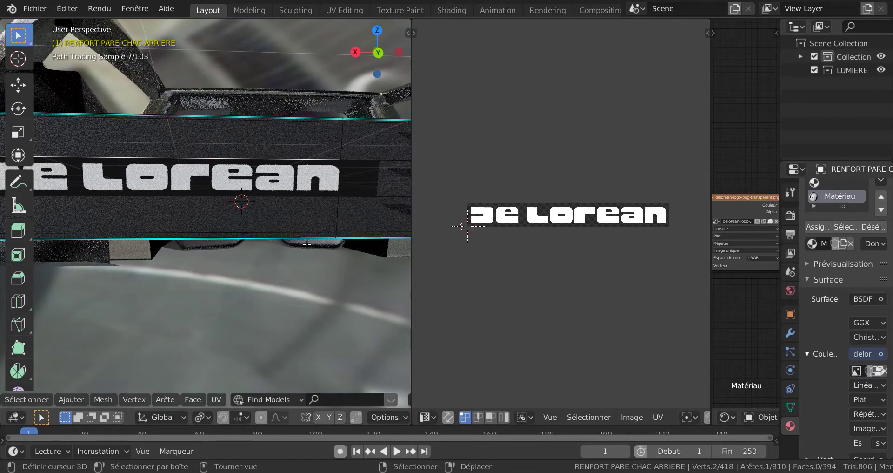
pyautogui.scroll(-5, 282, 265)
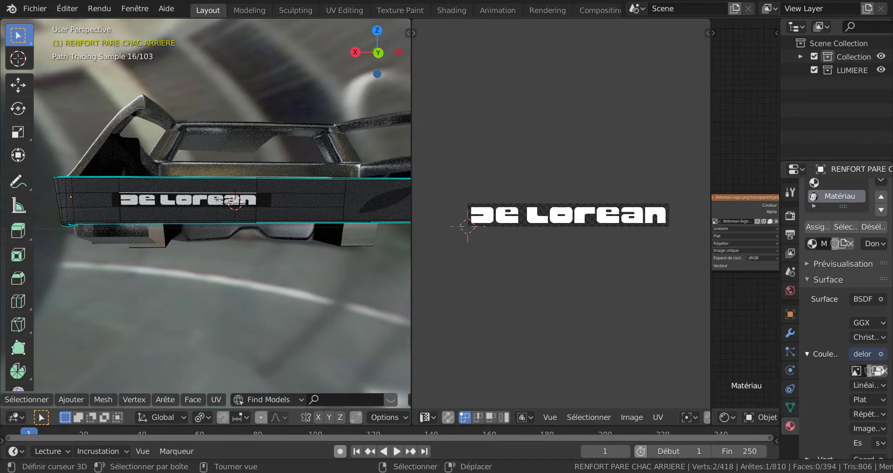
pyautogui.press('g')
pyautogui.press('g')
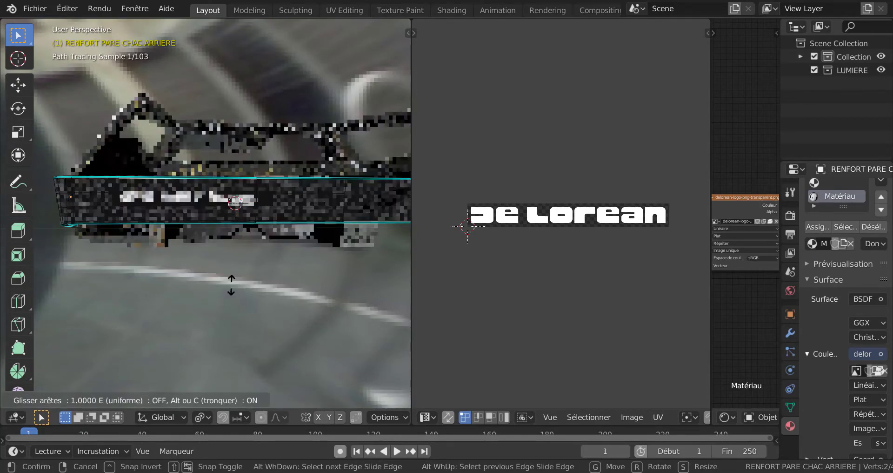
pyautogui.rightClick(236, 339)
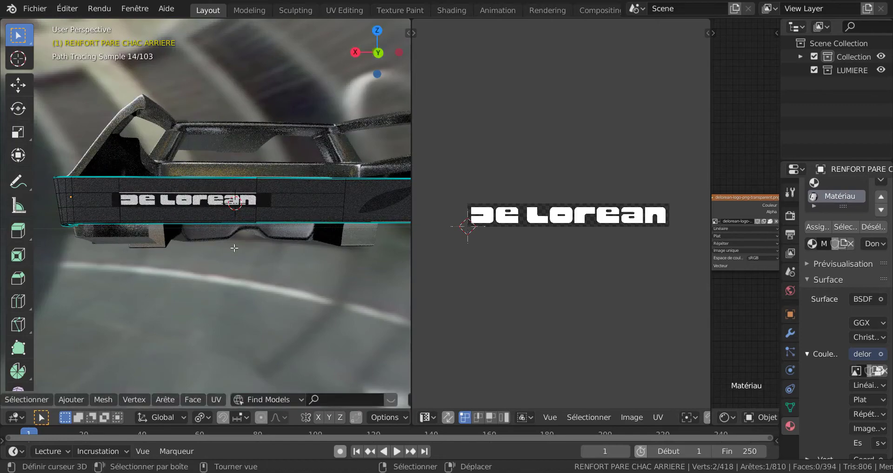
# Slide the logo face's upper edge slightly upward with factor 0.134.
pyautogui.press('g')
pyautogui.press('g')
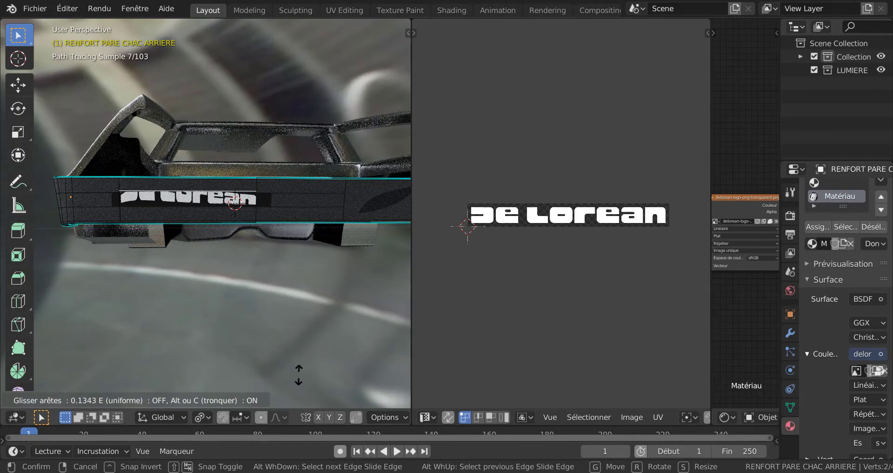
pyautogui.click(299, 370)
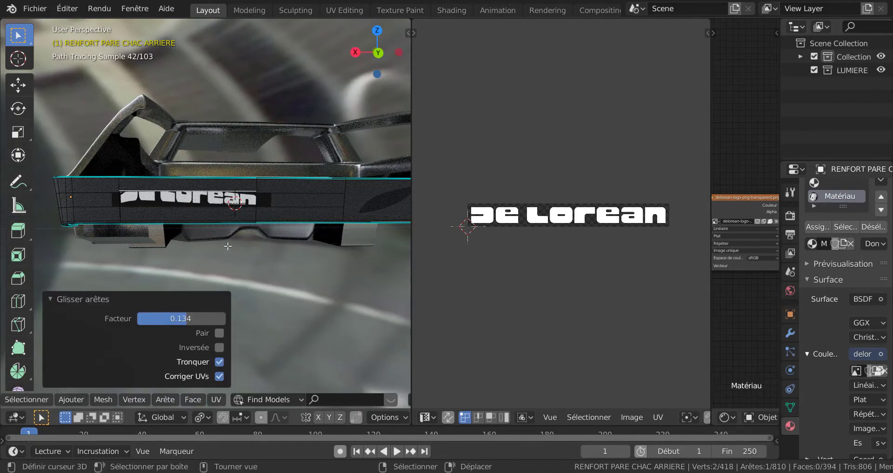
pyautogui.hotkey('ctrl', 'z')
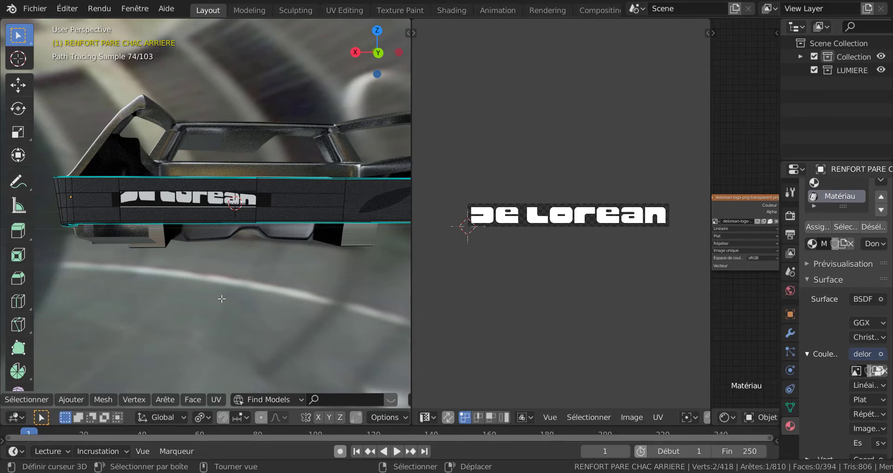
# Select the De Lorean logo face and project its UVs from the view, scaled to bounds.
pyautogui.press('u')
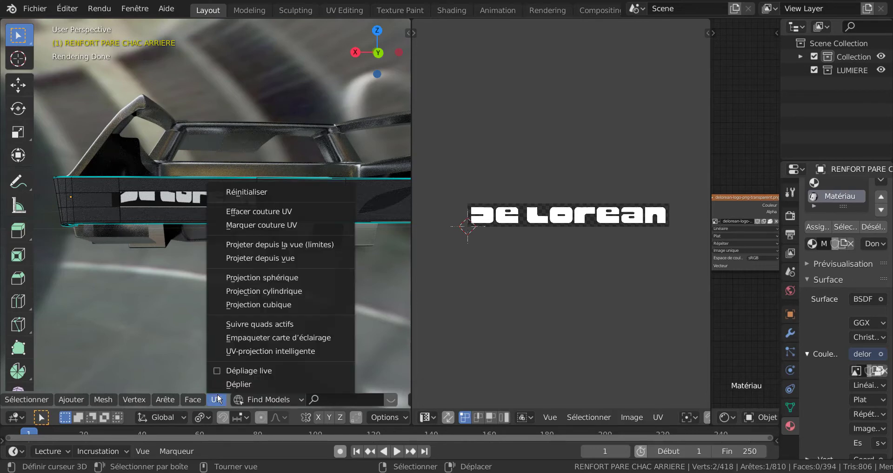
pyautogui.press('Escape')
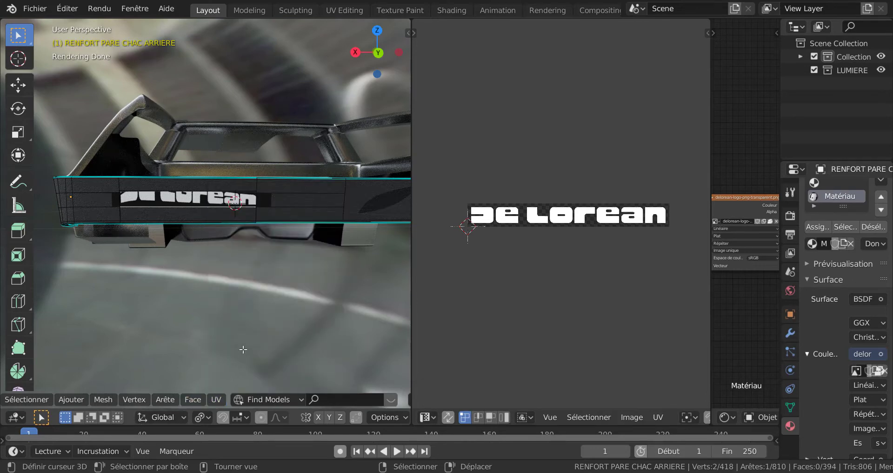
pyautogui.press('3')
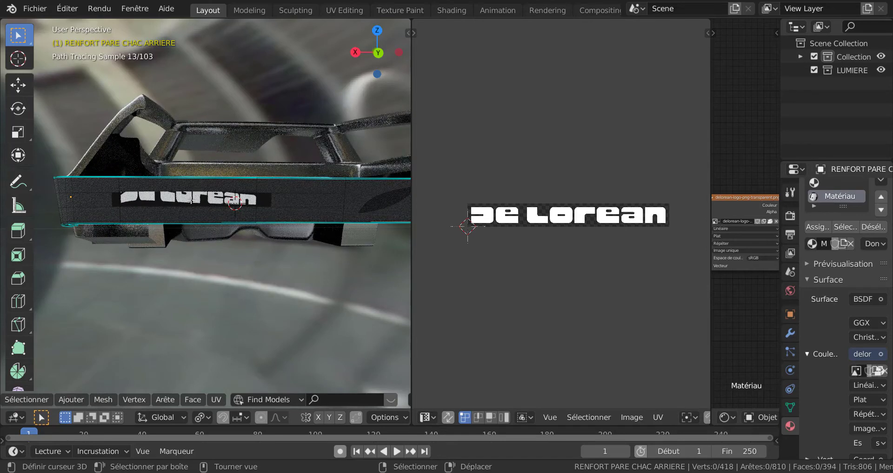
pyautogui.rightClick(191, 203)
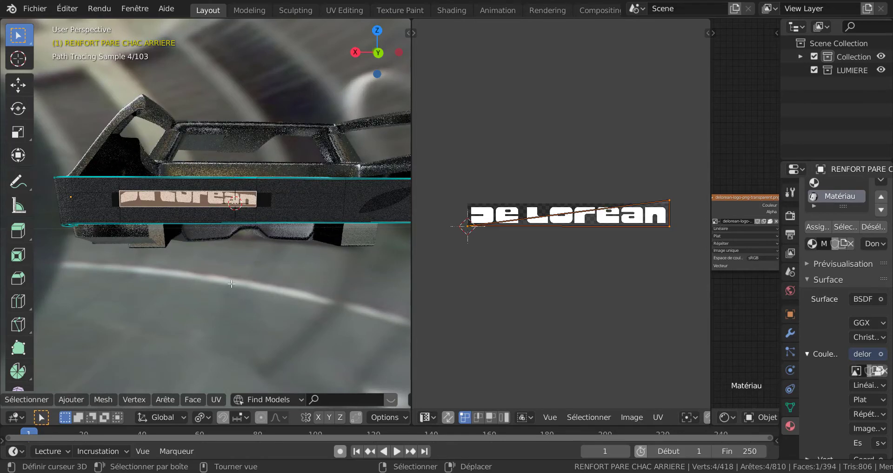
pyautogui.click(215, 399)
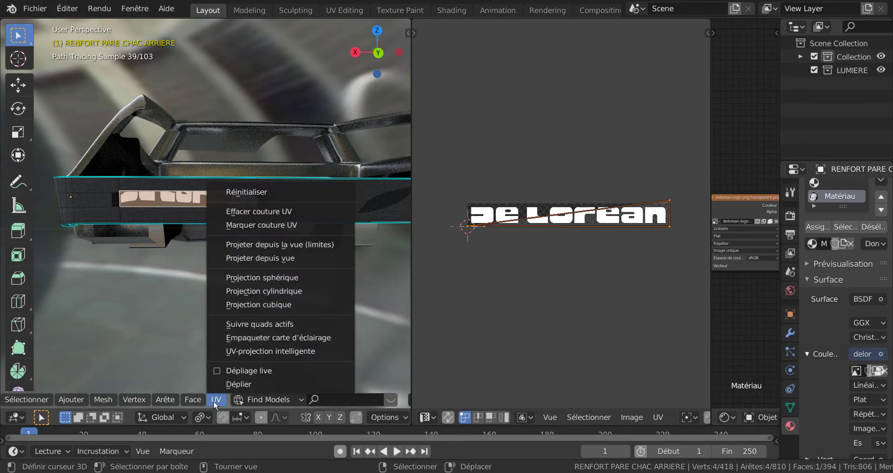
pyautogui.click(278, 244)
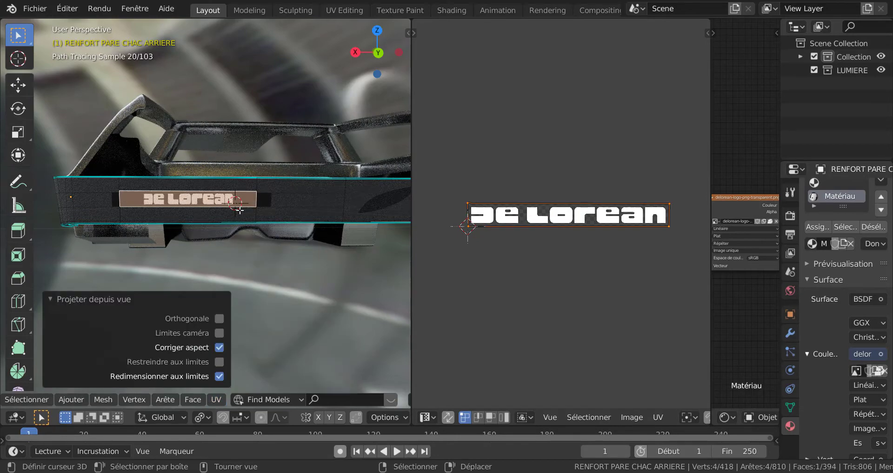
pyautogui.scroll(5, 238, 214)
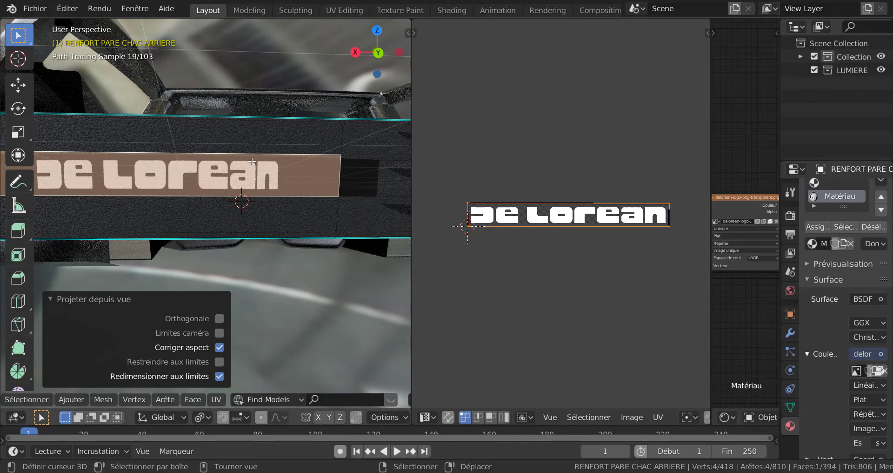
pyautogui.scroll(-4, 252, 167)
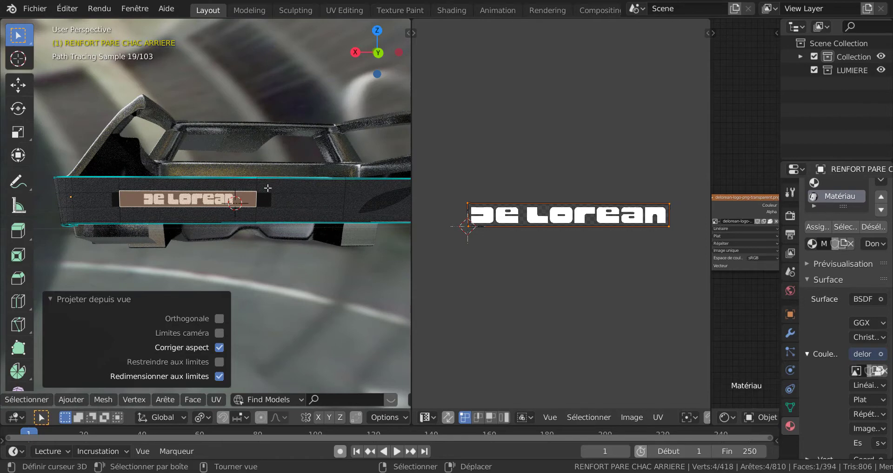
# Add one vertical loop cut near each end of the logo face, slid to factor -0.973 at the "n" end and about 0.94 at the "D" end.
pyautogui.hotkey('ctrl', 'r')
pyautogui.click(269, 194)
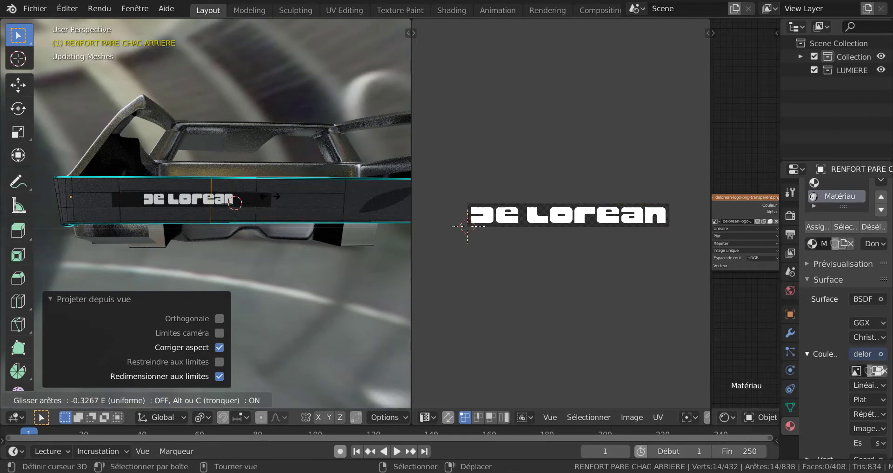
pyautogui.click(311, 199)
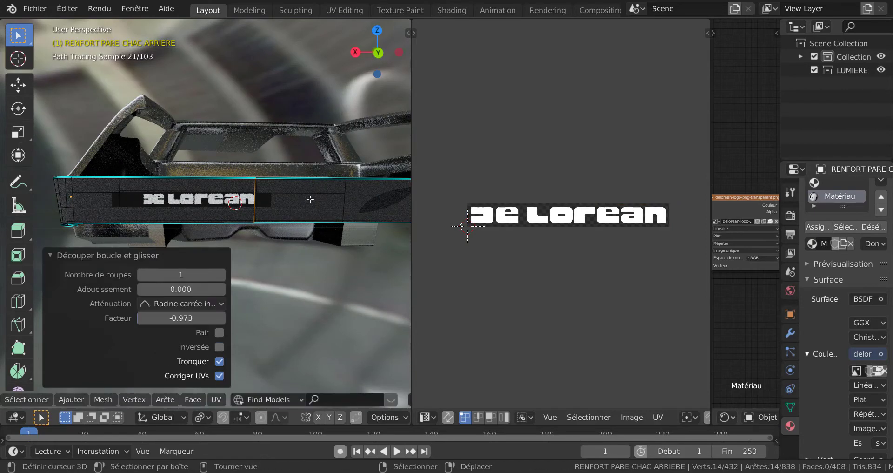
pyautogui.hotkey('ctrl', 'r')
pyautogui.click(222, 193)
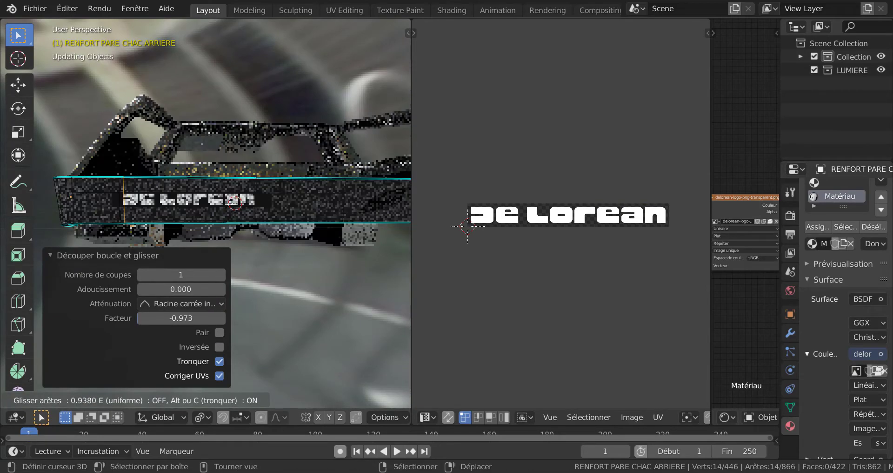
pyautogui.click(152, 237)
# Leave Edit Mode and examine the De Lorean logo's shape and dark background on the rear bumper, up close and from a distance.
pyautogui.press('Tab')
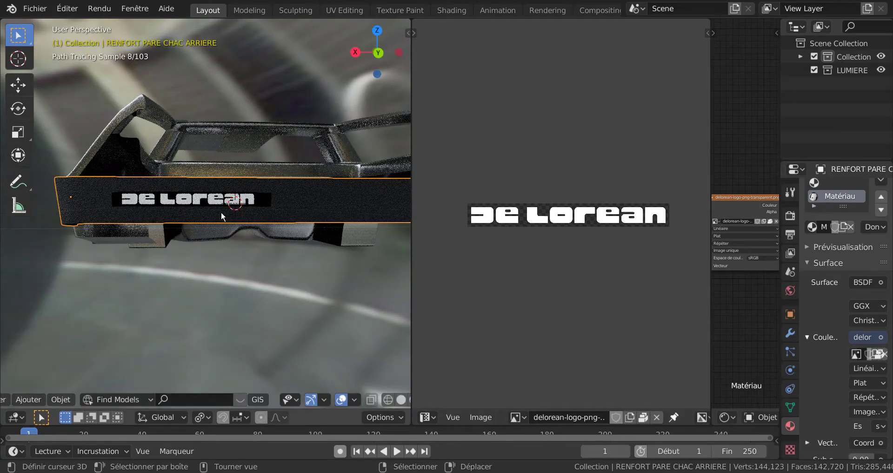
pyautogui.press('Tab')
pyautogui.press('Tab')
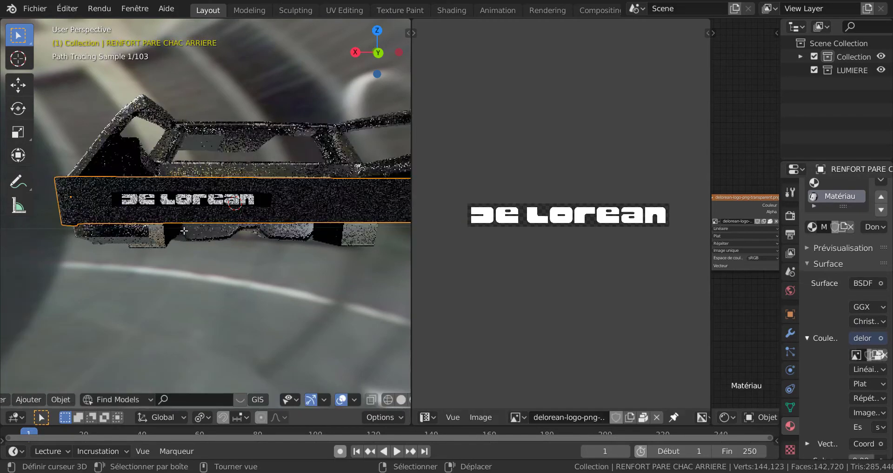
pyautogui.scroll(4, 186, 230)
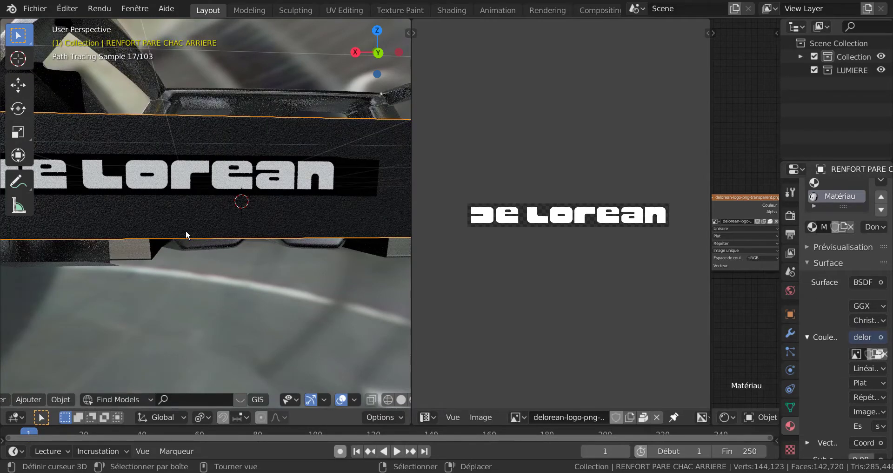
pyautogui.scroll(-5, 222, 245)
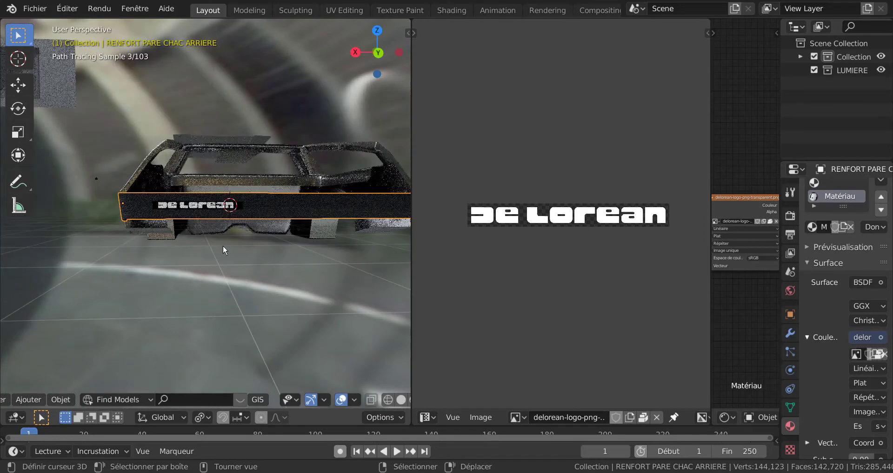
pyautogui.moveTo(238, 244); pyautogui.dragTo(257, 244, button='middle')
pyautogui.scroll(5, 258, 244)
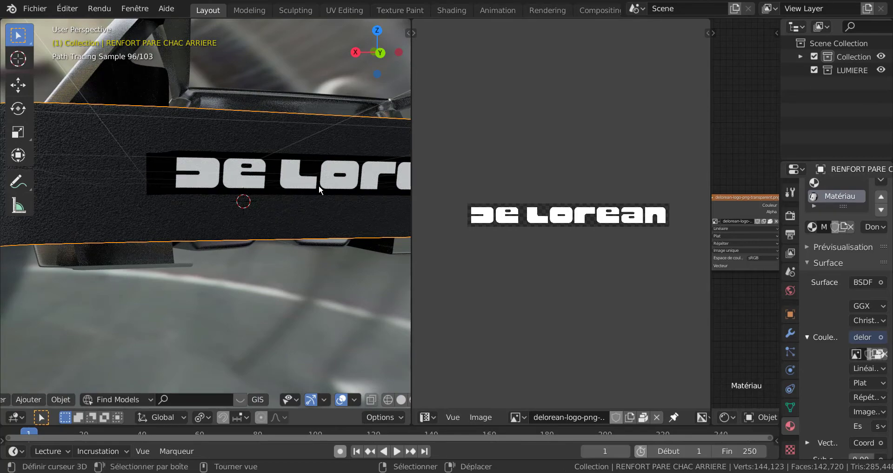
pyautogui.scroll(-8, 319, 185)
pyautogui.scroll(1, 291, 194)
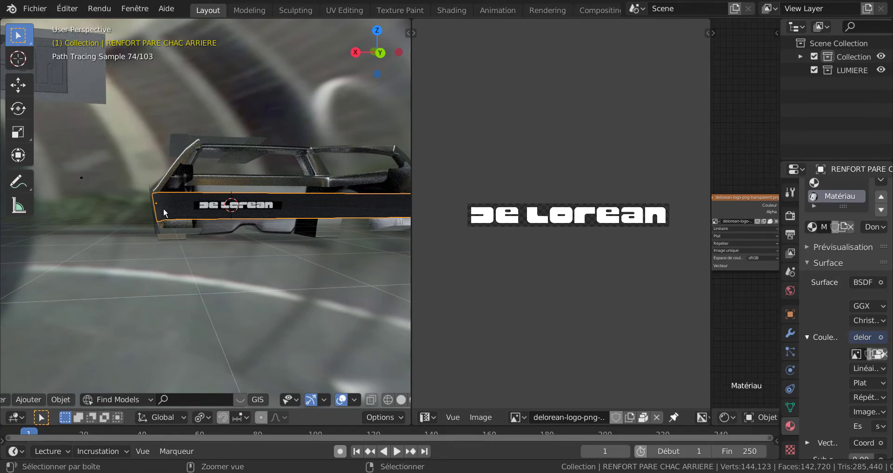
# Try a horizontal loop cut along the top of the De Lorean logo at factor 0.674, slid up to -1.000.
pyautogui.press('Tab')
pyautogui.keyDown('alt'); pyautogui.click(196, 209); pyautogui.keyUp('alt')
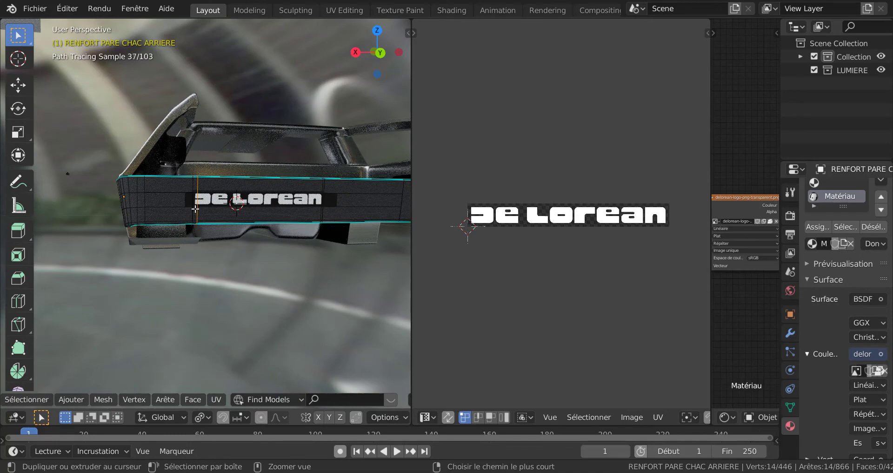
pyautogui.hotkey('ctrl', 'r')
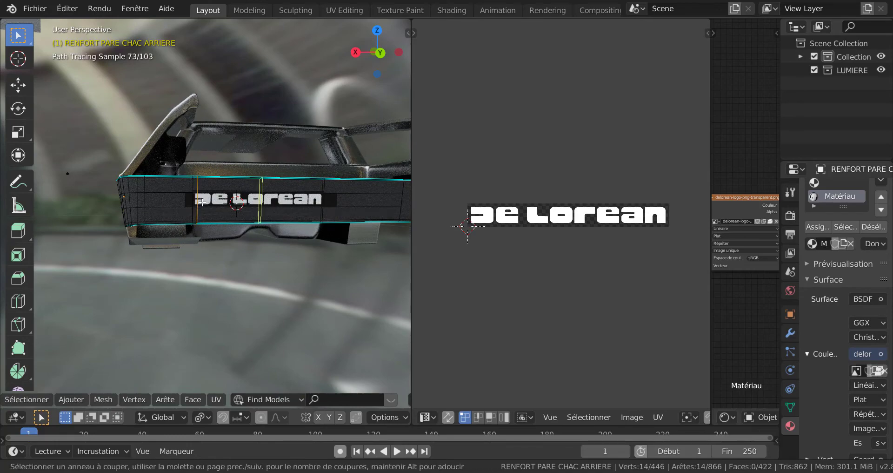
pyautogui.click(198, 201)
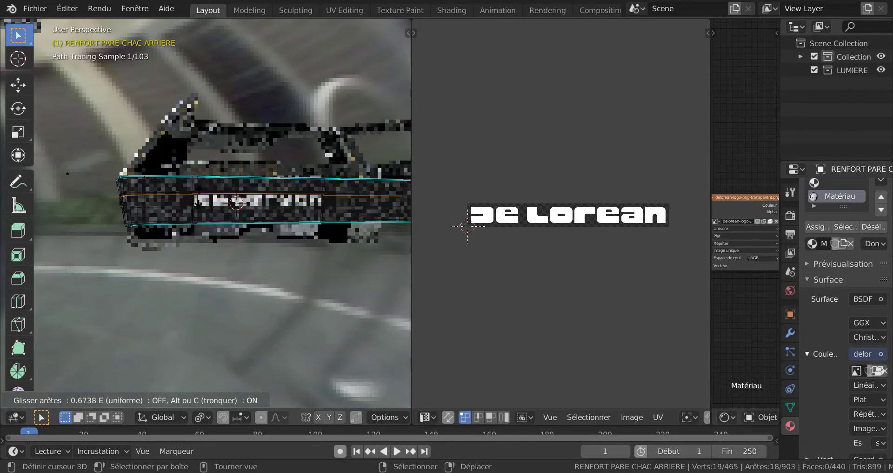
pyautogui.click(198, 198)
pyautogui.scroll(5, 198, 197)
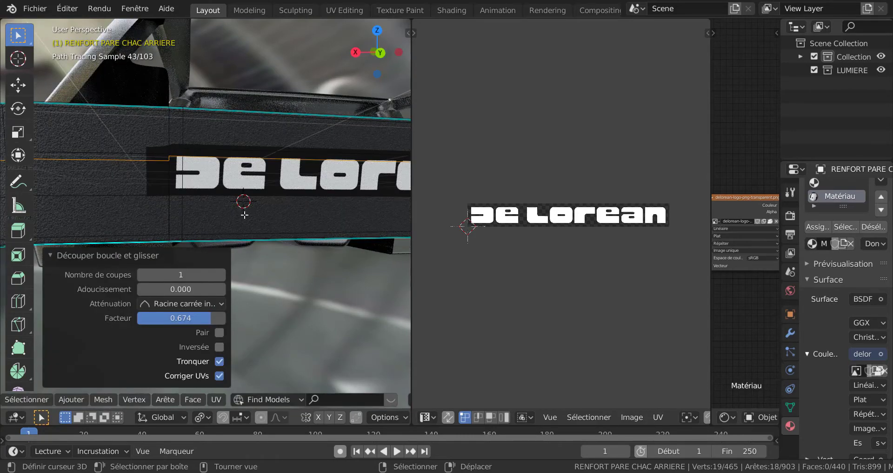
pyautogui.press('g')
pyautogui.press('g')
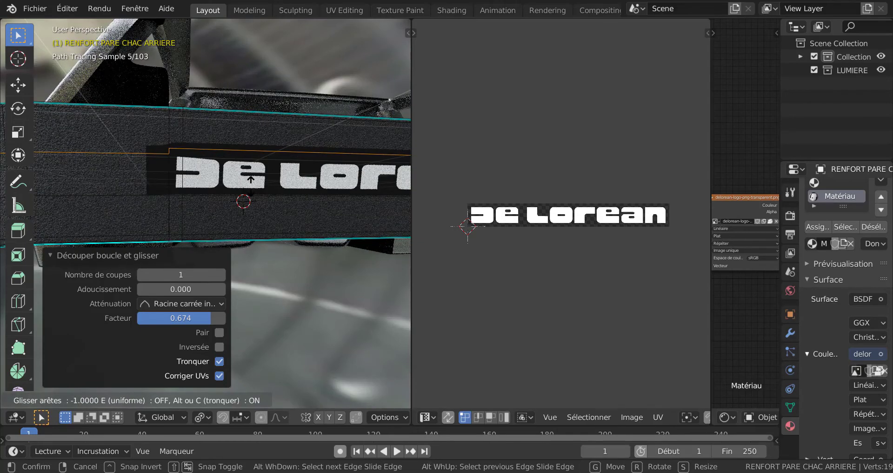
pyautogui.click(179, 171)
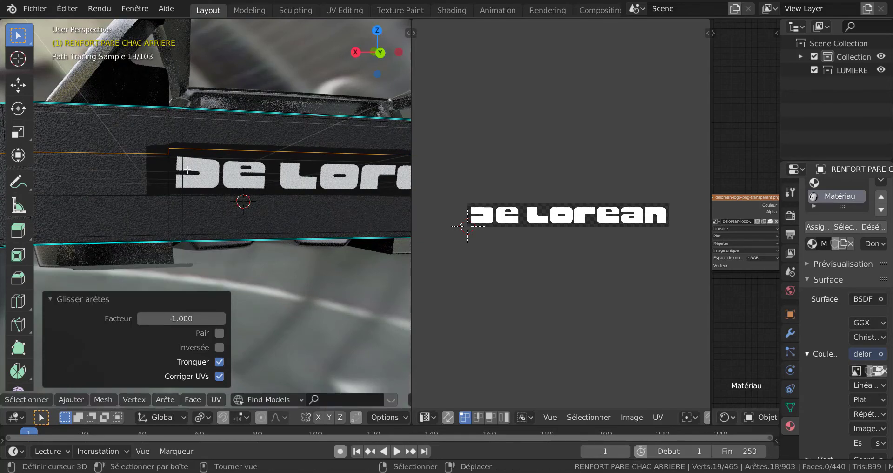
# Try a second horizontal loop cut just below the logo, slid to factor 1.000, and check the bumper in Object Mode.
pyautogui.press('g')
pyautogui.press('g')
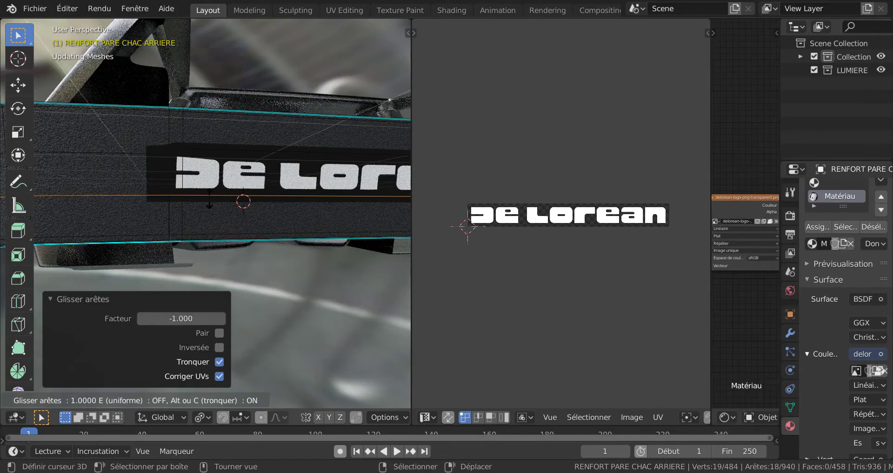
pyautogui.click(228, 221)
pyautogui.press('Tab')
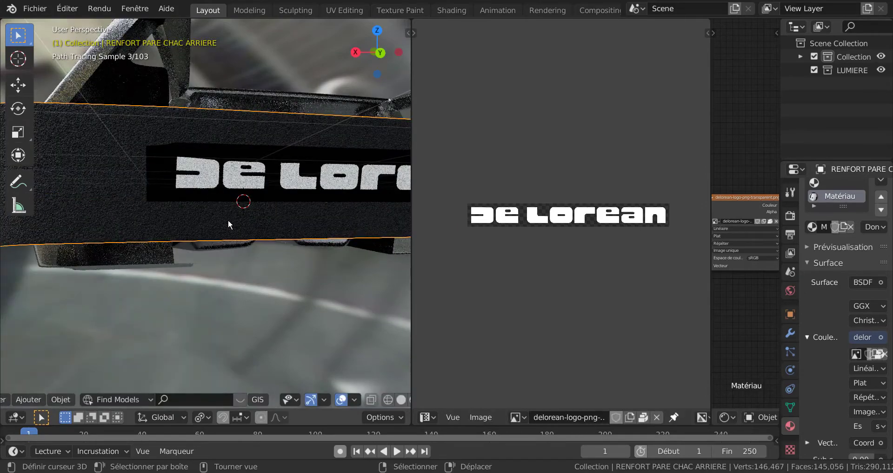
pyautogui.scroll(-2, 228, 221)
pyautogui.scroll(3, 236, 253)
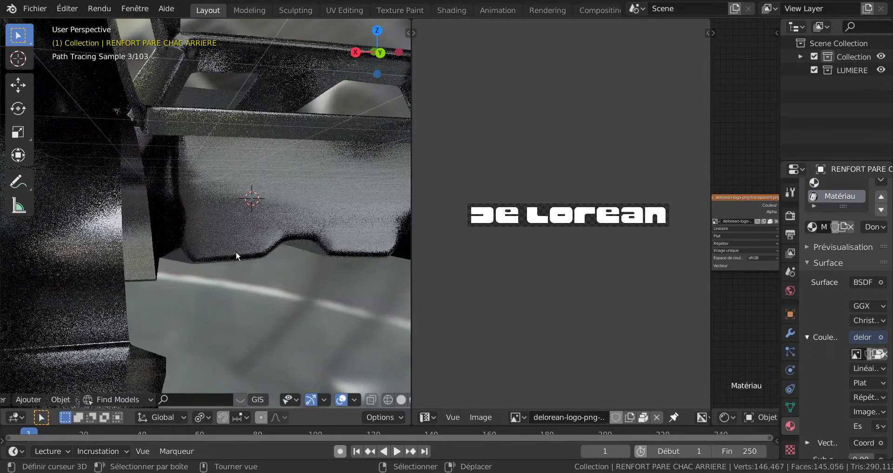
pyautogui.scroll(-3, 236, 250)
# Undo both horizontal loop cuts around the logo and return to Object Mode for a close view of the bumper.
pyautogui.press('Tab')
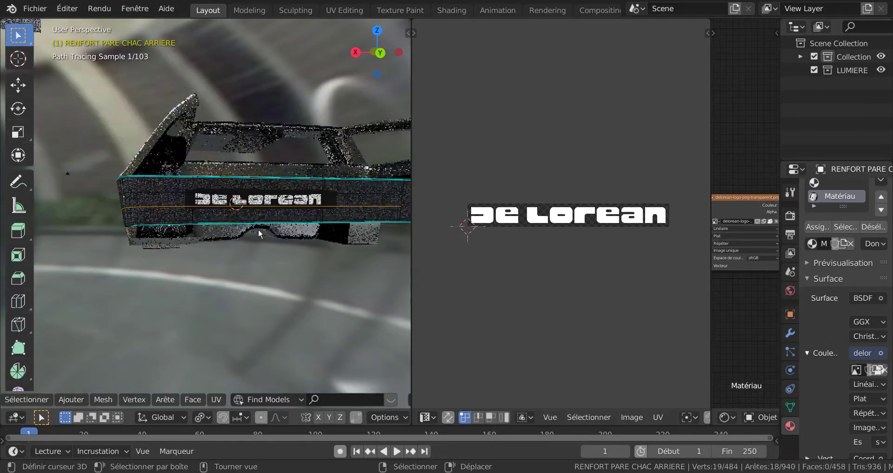
pyautogui.press('Tab')
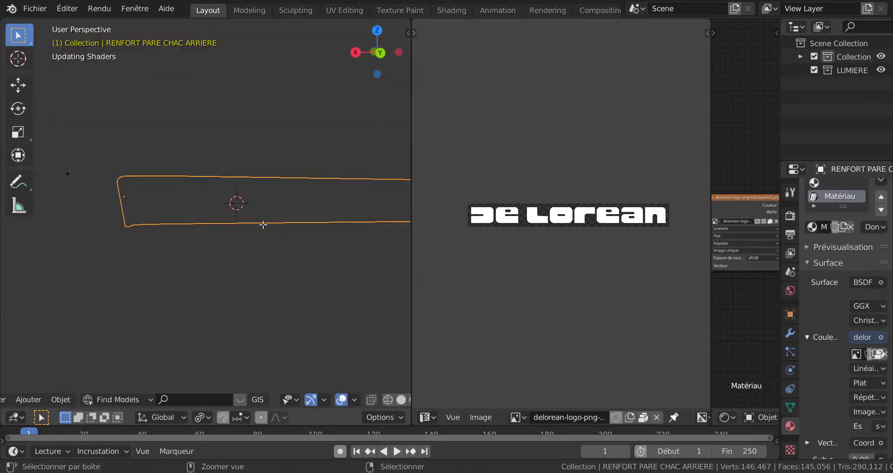
pyautogui.press('Tab')
pyautogui.hotkey('ctrl', 'z')
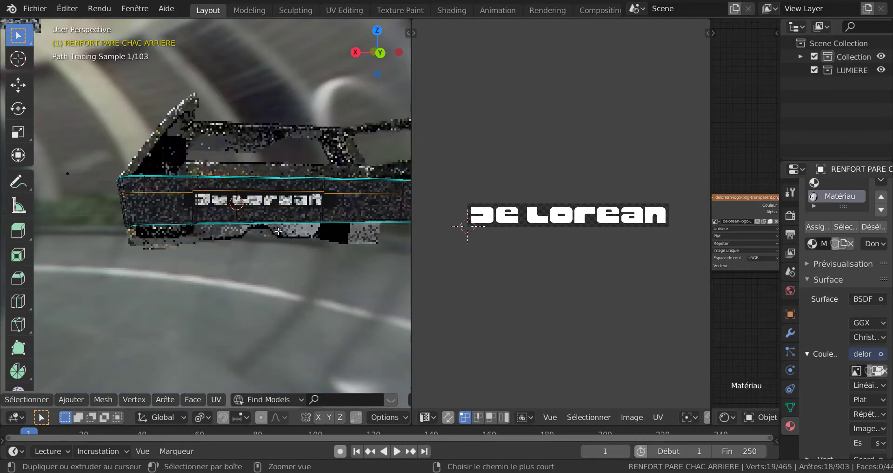
pyautogui.hotkey('ctrl', 'z')
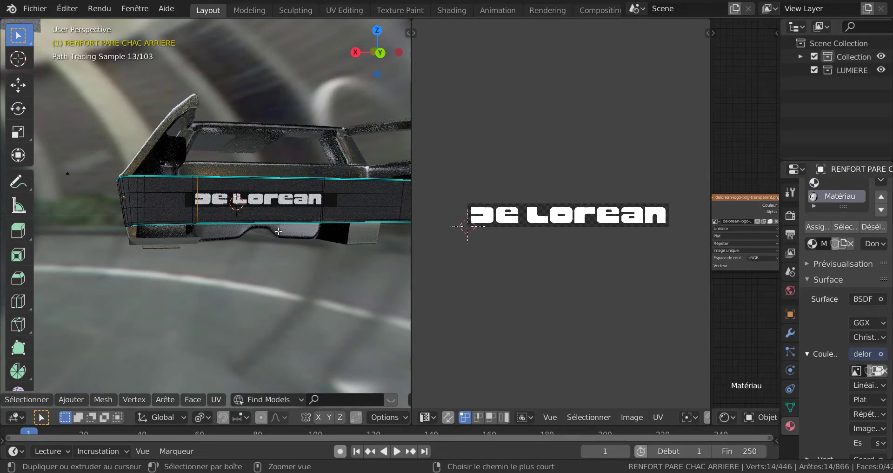
pyautogui.press('Tab')
pyautogui.press('Tab')
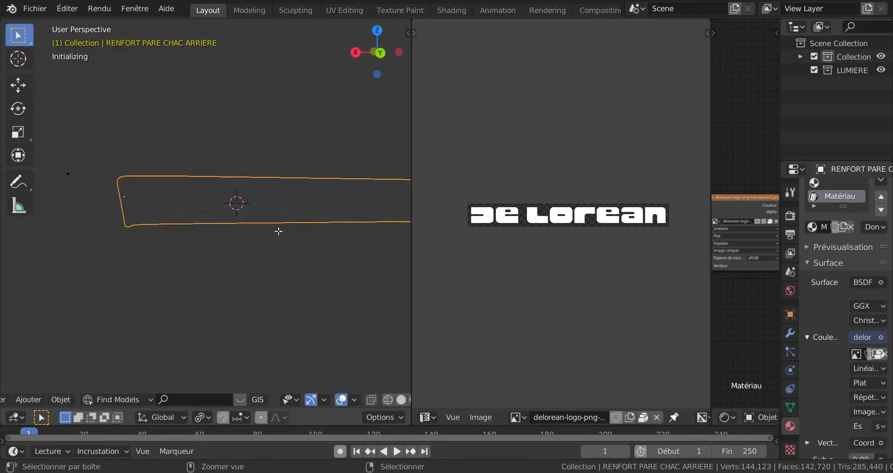
pyautogui.press('Tab')
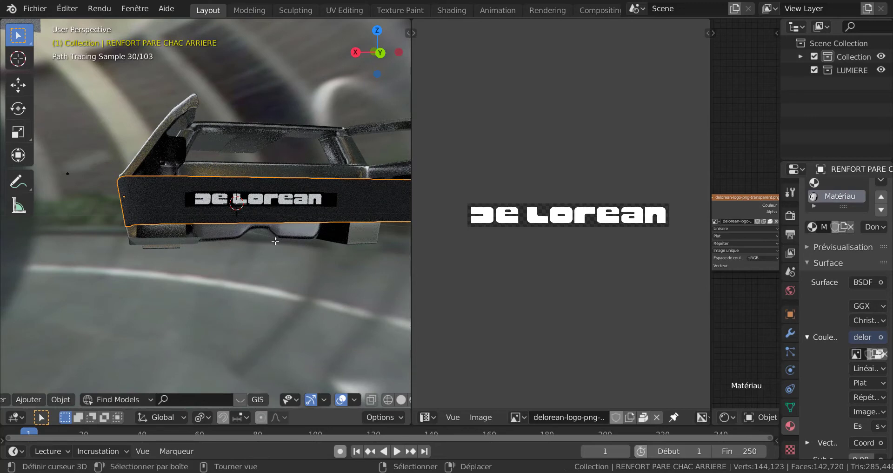
pyautogui.scroll(5, 281, 223)
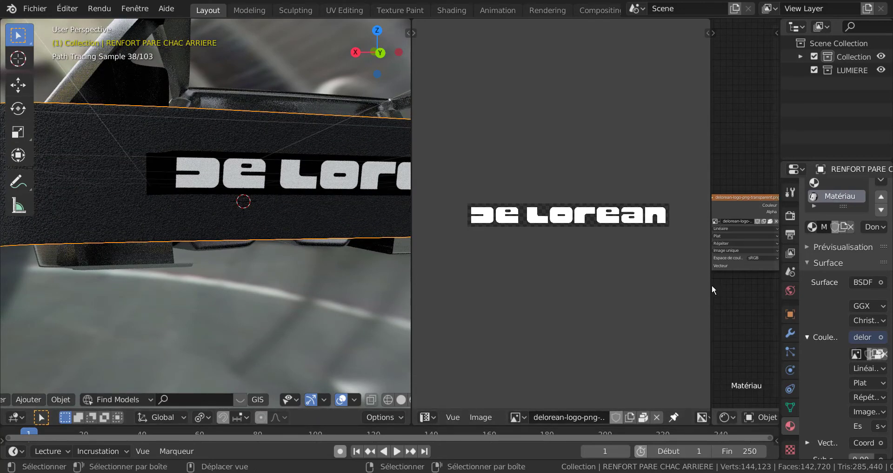
# Widen the shader node area and move the Principled BSDF node above the logo texture node to free space.
pyautogui.moveTo(711, 288); pyautogui.dragTo(495, 326)
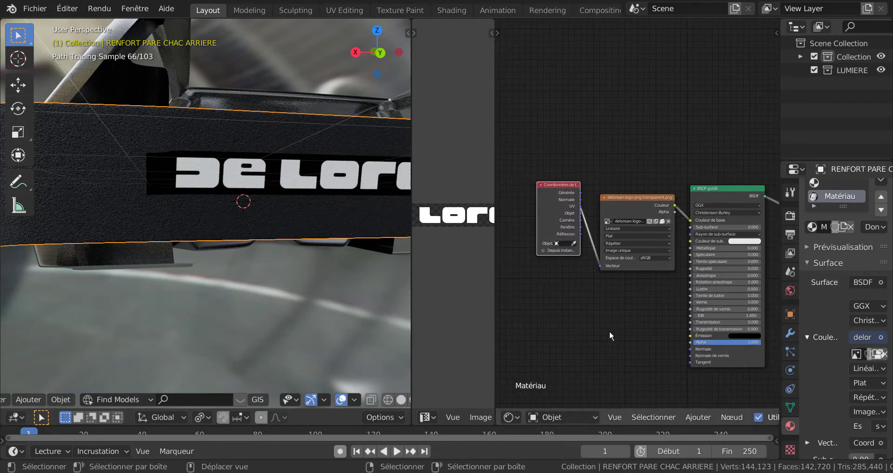
pyautogui.moveTo(637, 332); pyautogui.dragTo(624, 290, button='middle')
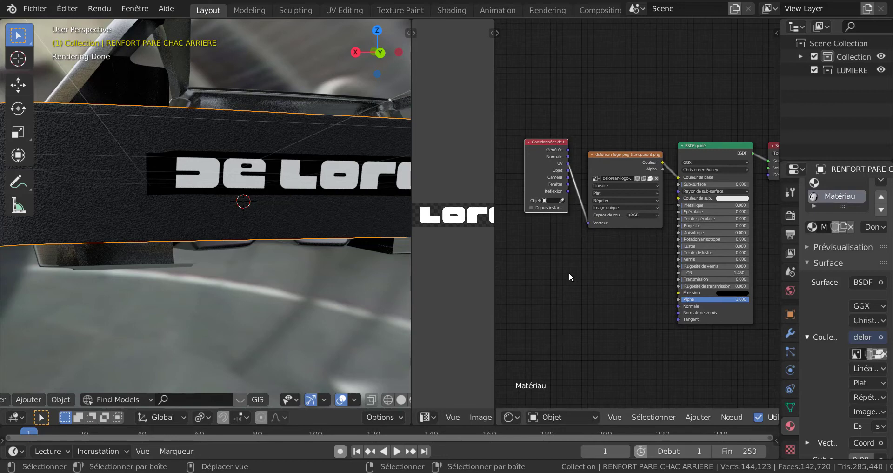
pyautogui.scroll(-1, 612, 300)
pyautogui.moveTo(602, 294); pyautogui.dragTo(596, 274, button='middle')
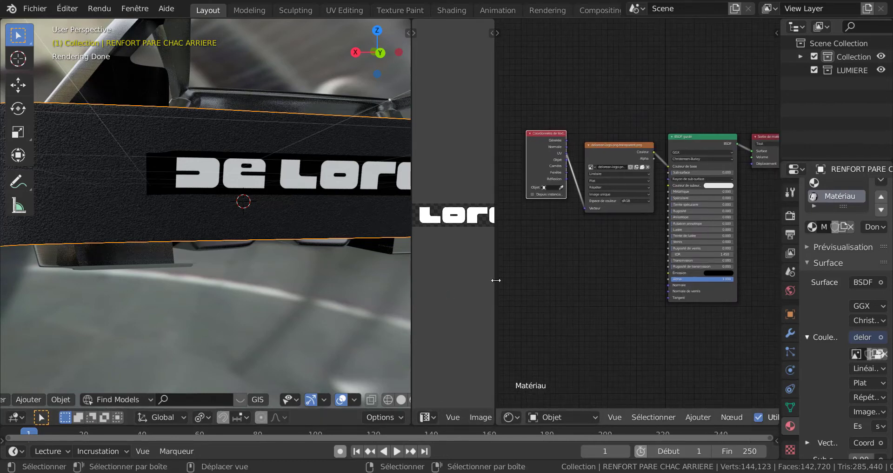
pyautogui.moveTo(627, 295); pyautogui.dragTo(599, 272, button='middle')
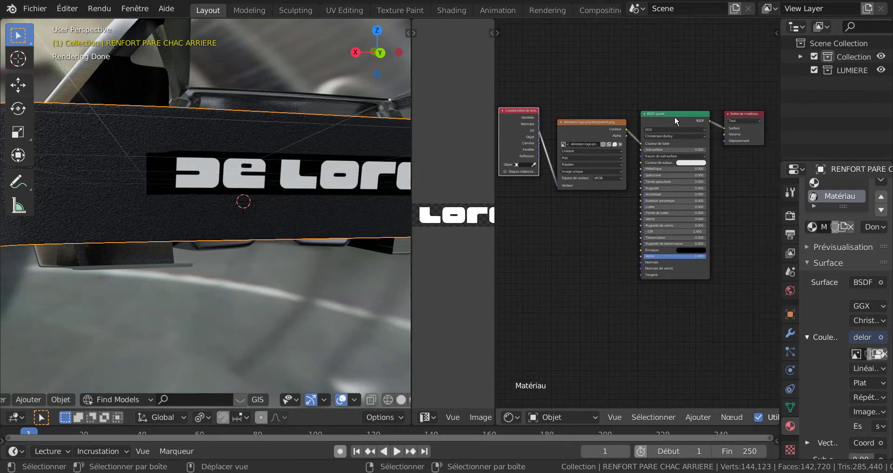
pyautogui.moveTo(674, 115); pyautogui.dragTo(677, 37)
pyautogui.moveTo(657, 260); pyautogui.dragTo(679, 286, button='middle')
pyautogui.scroll(2, 630, 252)
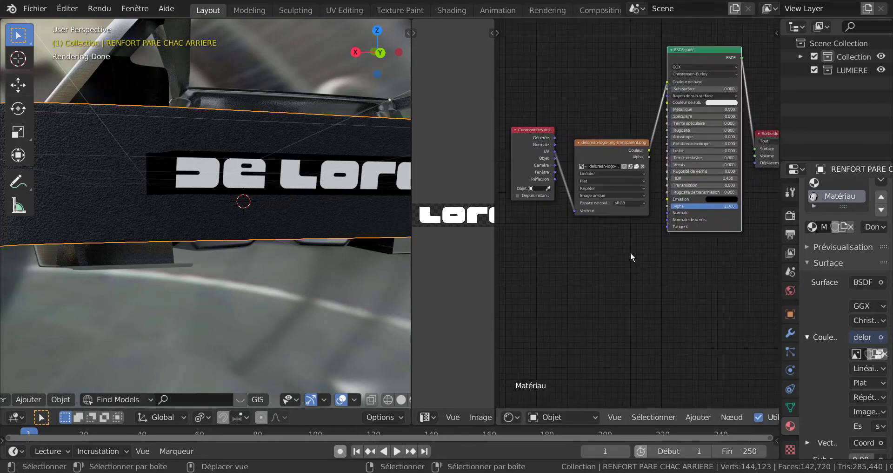
pyautogui.moveTo(576, 268); pyautogui.dragTo(555, 280, button='middle')
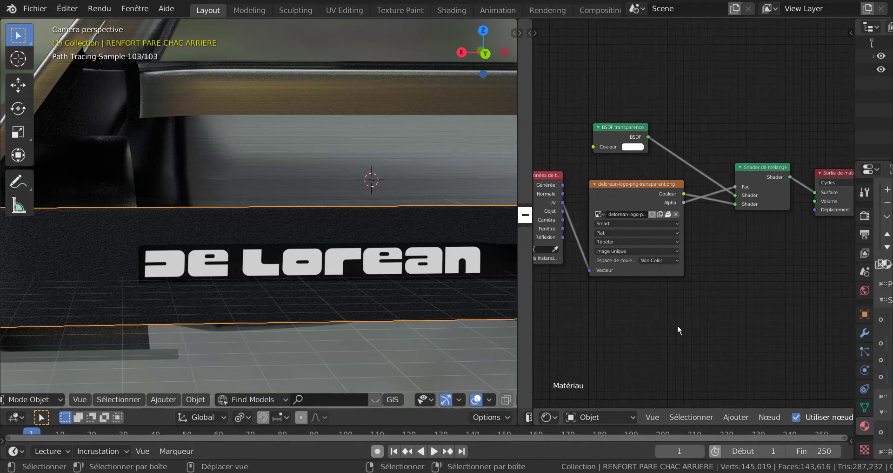
# Disconnect the Transparent BSDF from the Mix Shader's first shader input and delete the Transparent BSDF node.
pyautogui.moveTo(619, 134); pyautogui.dragTo(641, 128)
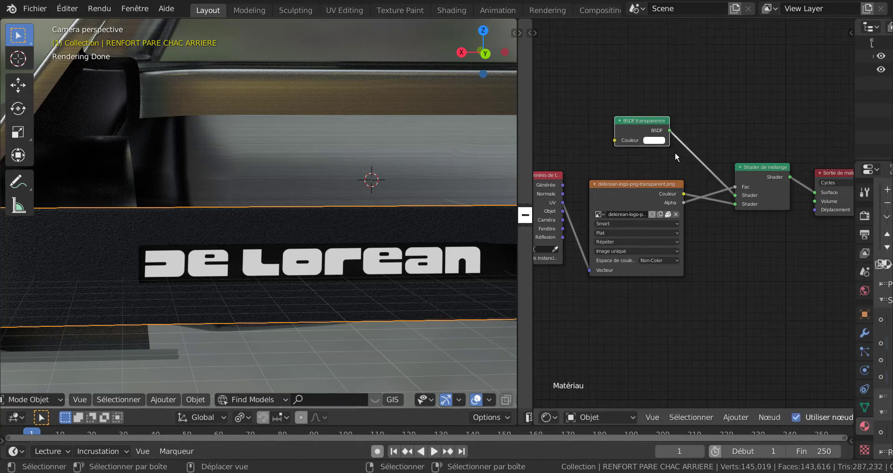
pyautogui.scroll(2, 745, 212)
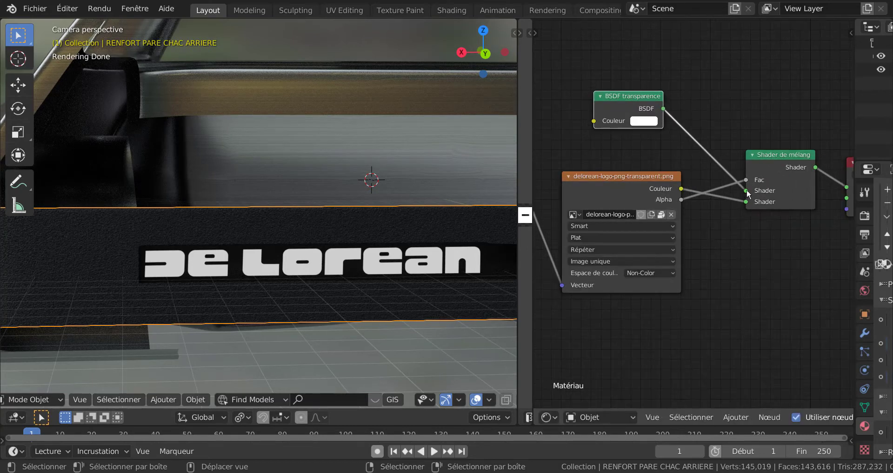
pyautogui.moveTo(746, 191); pyautogui.dragTo(694, 144)
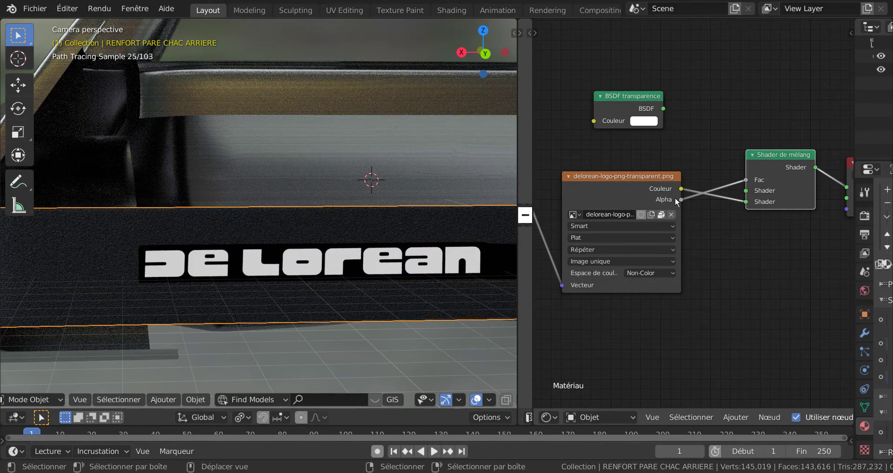
pyautogui.moveTo(734, 201); pyautogui.dragTo(751, 206)
pyautogui.click(621, 95)
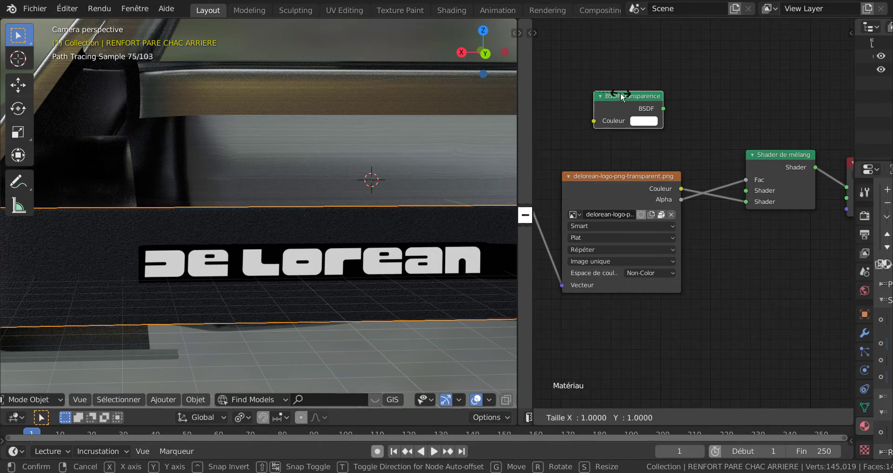
pyautogui.press('x')
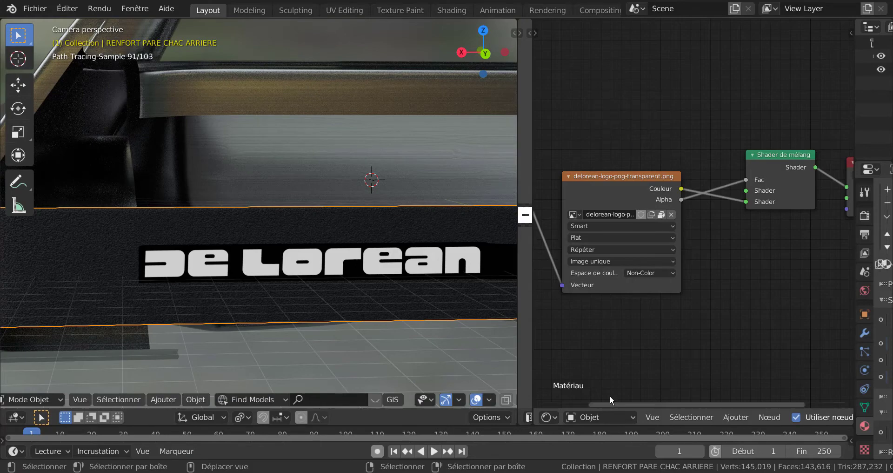
# Add a Diffuse BSDF above the logo texture node and connect its output to the Mix Shader's first shader input.
pyautogui.click(736, 417)
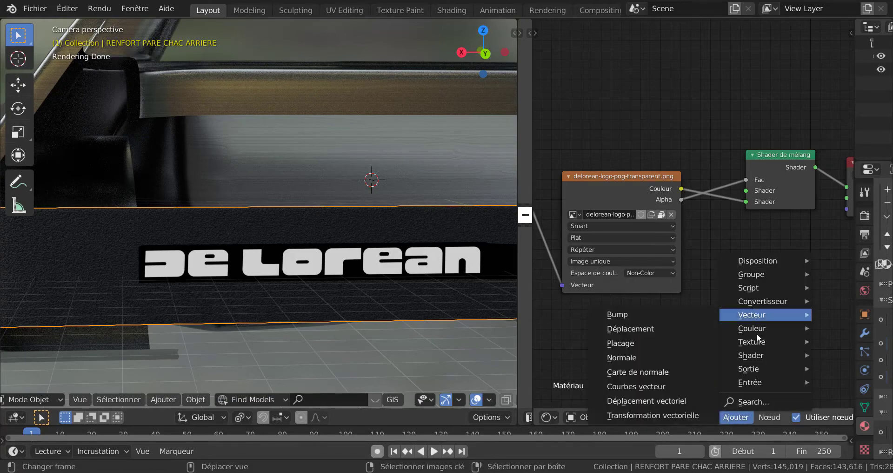
pyautogui.moveTo(761, 353)
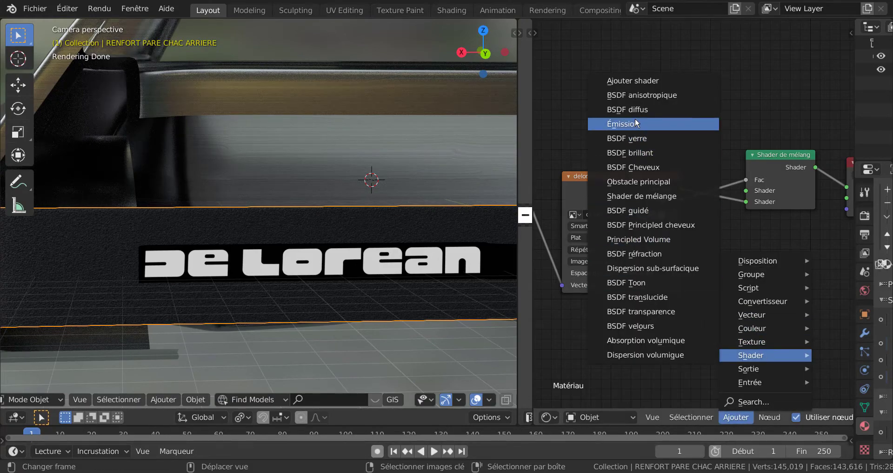
pyautogui.click(629, 109)
pyautogui.click(599, 103)
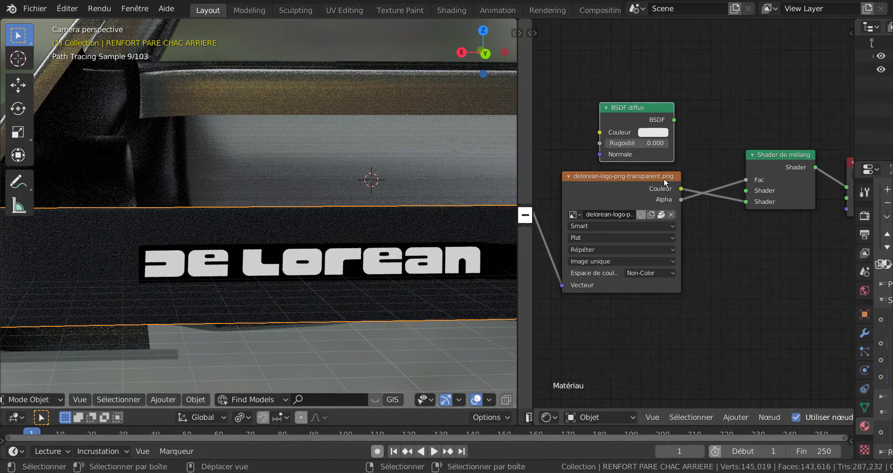
pyautogui.scroll(1, 669, 119)
pyautogui.moveTo(671, 105); pyautogui.dragTo(755, 187)
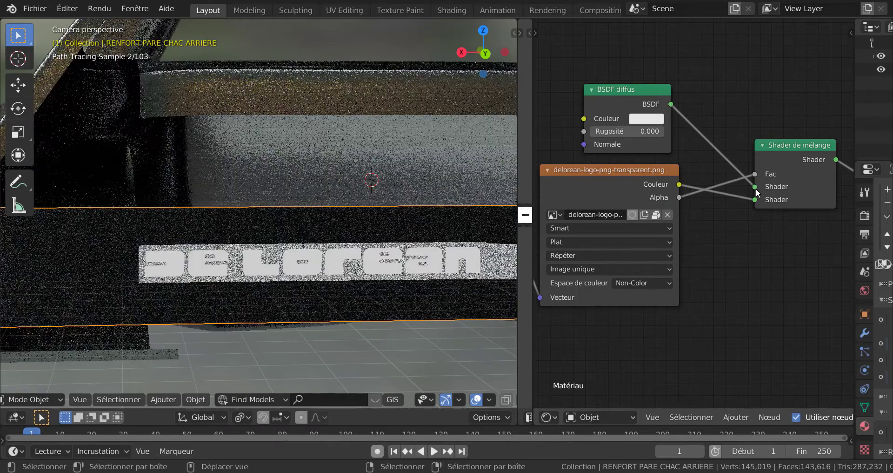
# Darken the Diffuse BSDF colour to near-black to match the bumper and check the logo background up close.
pyautogui.click(649, 120)
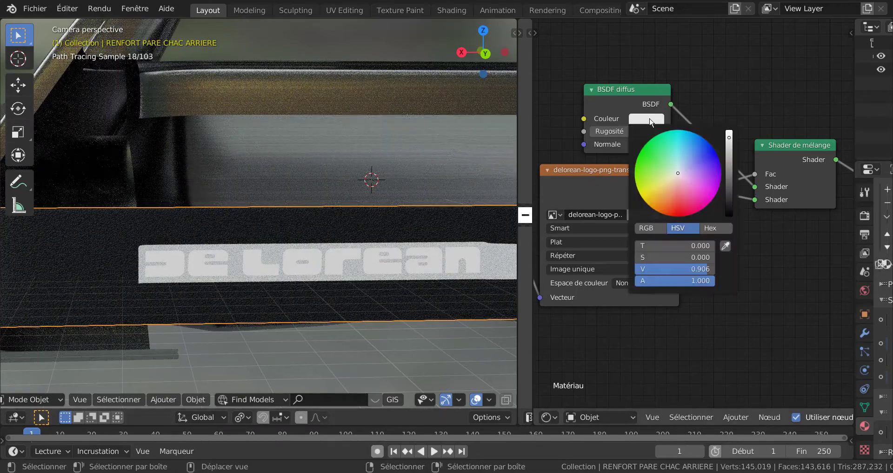
pyautogui.moveTo(728, 140); pyautogui.dragTo(730, 207)
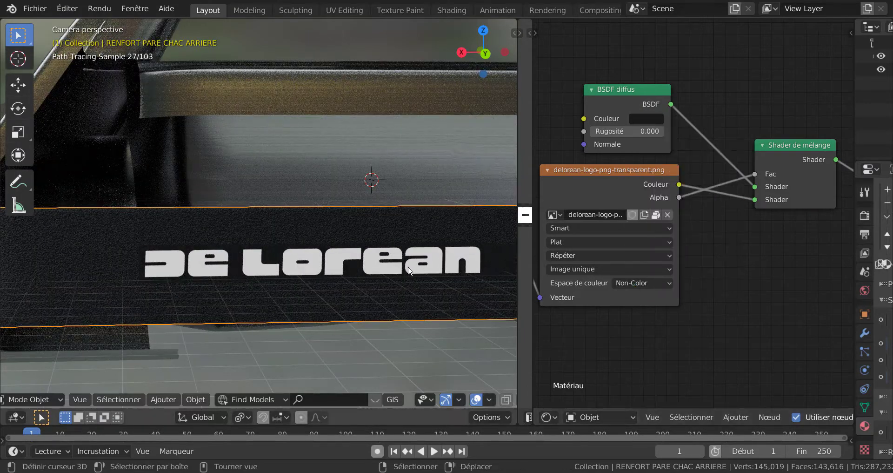
pyautogui.scroll(2, 375, 277)
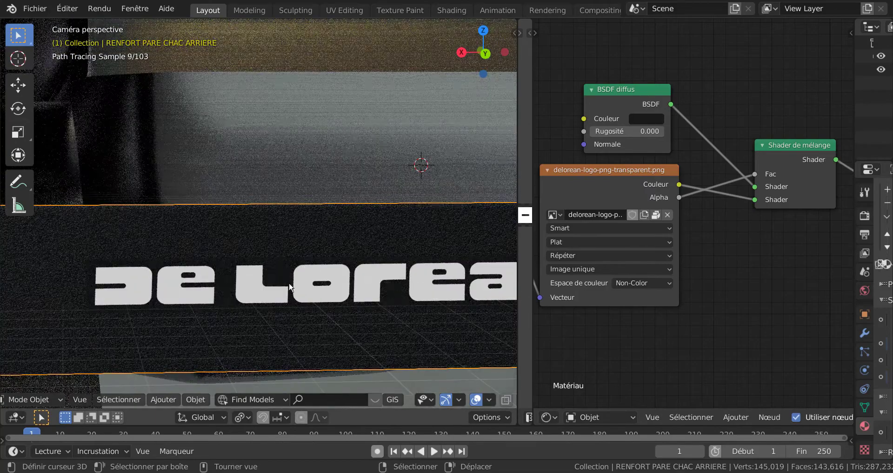
pyautogui.scroll(1, 290, 286)
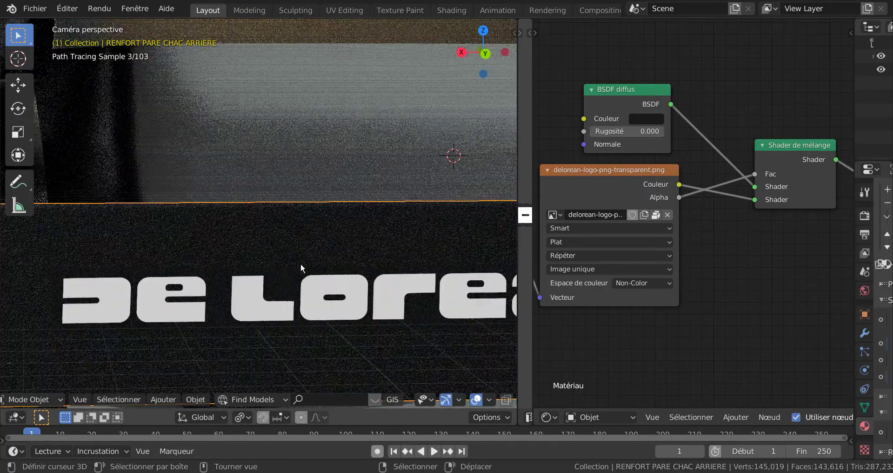
# Fine-tune the Diffuse BSDF's near-black colour so the logo background blends into the bumper, and check the whole logo.
pyautogui.click(663, 121)
pyautogui.moveTo(727, 208)
pyautogui.mouseDown()
pyautogui.moveTo(729, 196)
pyautogui.moveTo(730, 228)
pyautogui.moveTo(730, 209)
pyautogui.mouseUp()
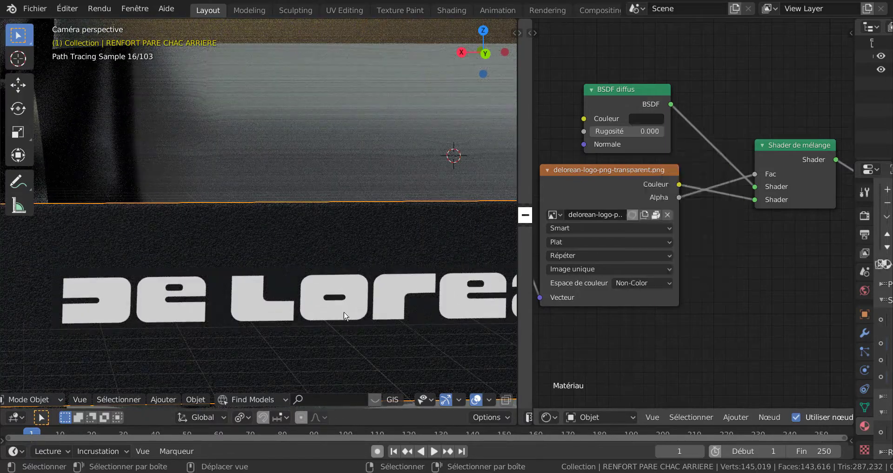
pyautogui.scroll(-3, 333, 319)
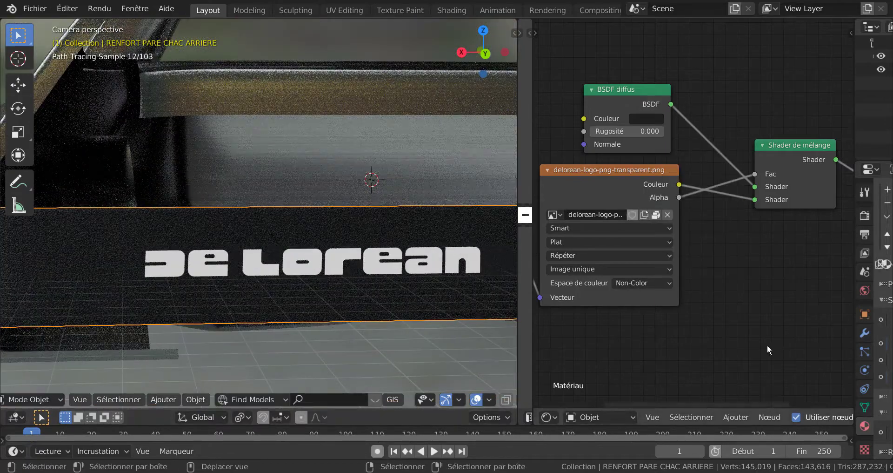
# Move the Material Output up and bring the Mix Shader close beside it to tidy the node tree.
pyautogui.scroll(-2, 725, 325)
pyautogui.moveTo(717, 325); pyautogui.dragTo(635, 341, button='middle')
pyautogui.moveTo(745, 187); pyautogui.dragTo(753, 141)
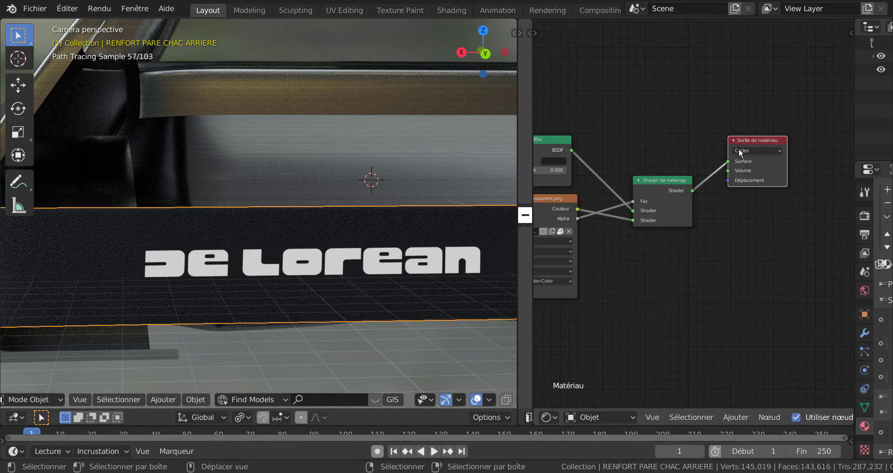
pyautogui.moveTo(651, 208); pyautogui.dragTo(671, 173)
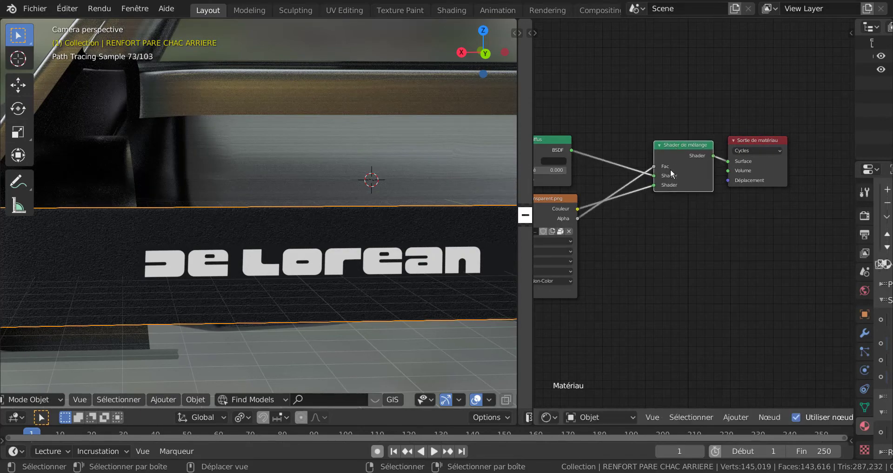
# Move the Diffuse BSDF, the logo texture node and the Texture Coordinate node closer to the Mix Shader.
pyautogui.moveTo(663, 240); pyautogui.dragTo(758, 240, button='middle')
pyautogui.moveTo(640, 146); pyautogui.dragTo(674, 118)
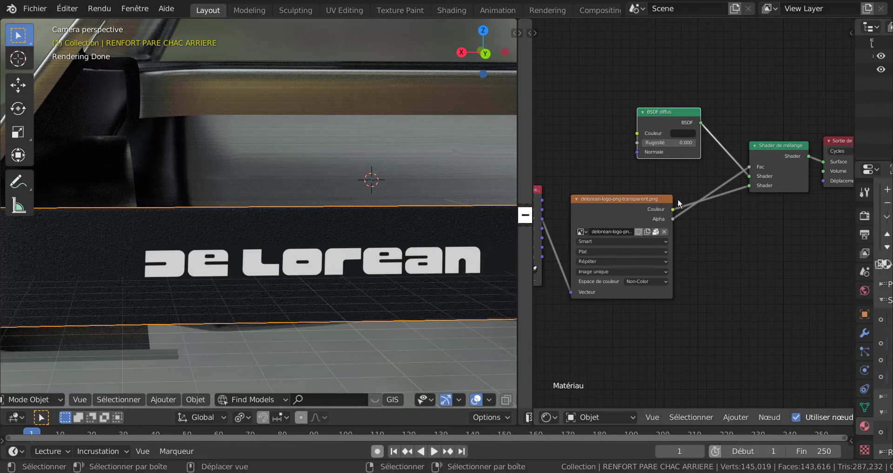
pyautogui.moveTo(646, 201); pyautogui.dragTo(688, 176)
pyautogui.scroll(-2, 556, 212)
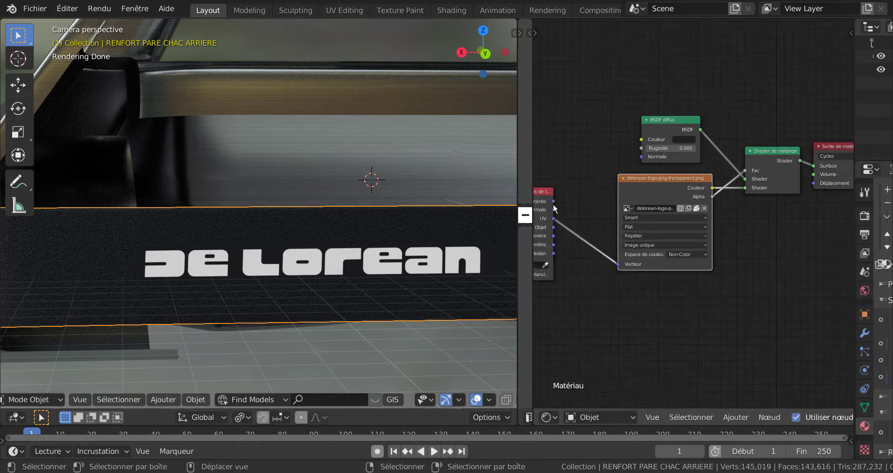
pyautogui.moveTo(549, 200); pyautogui.dragTo(589, 188)
# Disconnect the logo texture's Alpha from the Mix Shader's Fac to compare the effect, and reconnect it.
pyautogui.scroll(3, 731, 215)
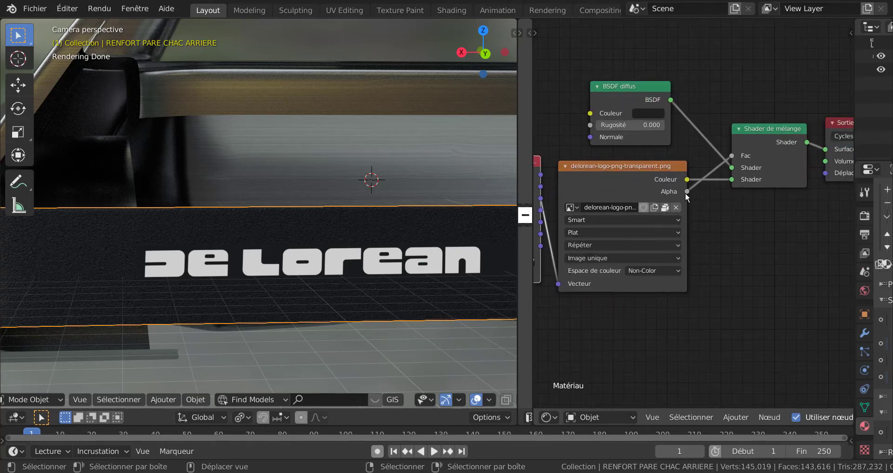
pyautogui.moveTo(735, 154); pyautogui.dragTo(707, 238)
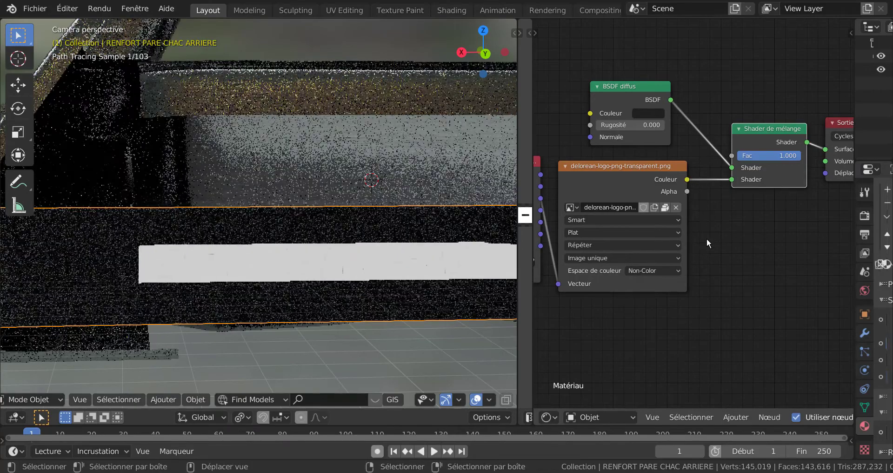
pyautogui.moveTo(687, 191); pyautogui.dragTo(732, 155)
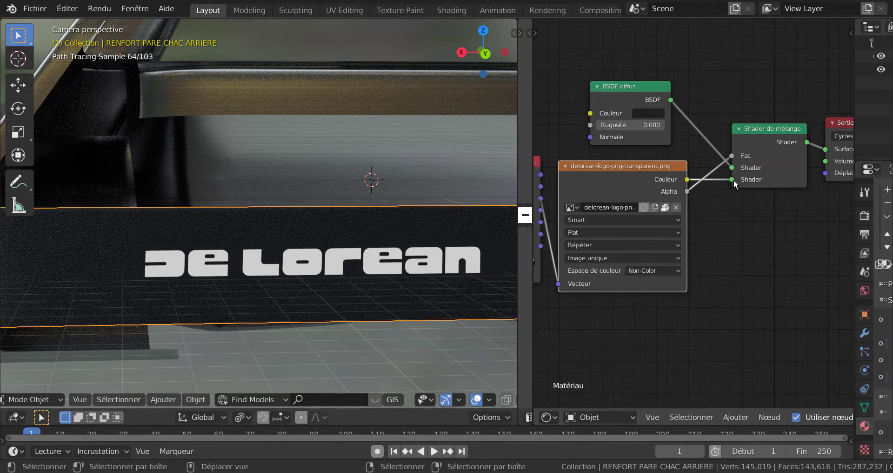
# Move the Texture Coordinate node slightly away from the logo texture node to space out the chain.
pyautogui.scroll(-4, 725, 245)
pyautogui.moveTo(725, 246); pyautogui.dragTo(783, 251, button='middle')
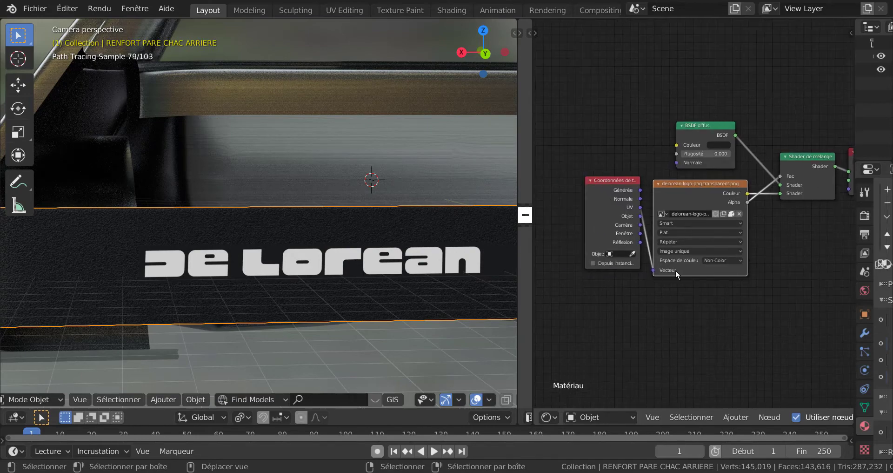
pyautogui.moveTo(616, 190); pyautogui.dragTo(598, 202)
pyautogui.scroll(1, 592, 243)
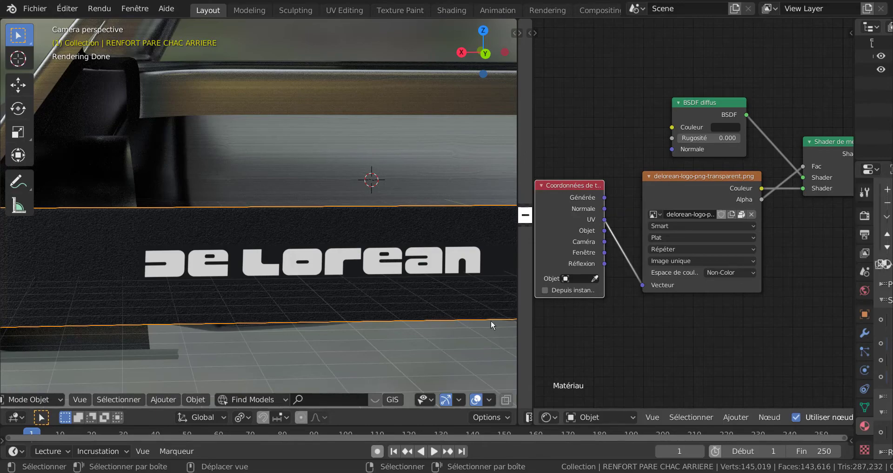
# Frame the car from a rear three-quarter angle showing the bumper logo, align the camera to that view and deselect the bumper.
pyautogui.scroll(-6, 278, 320)
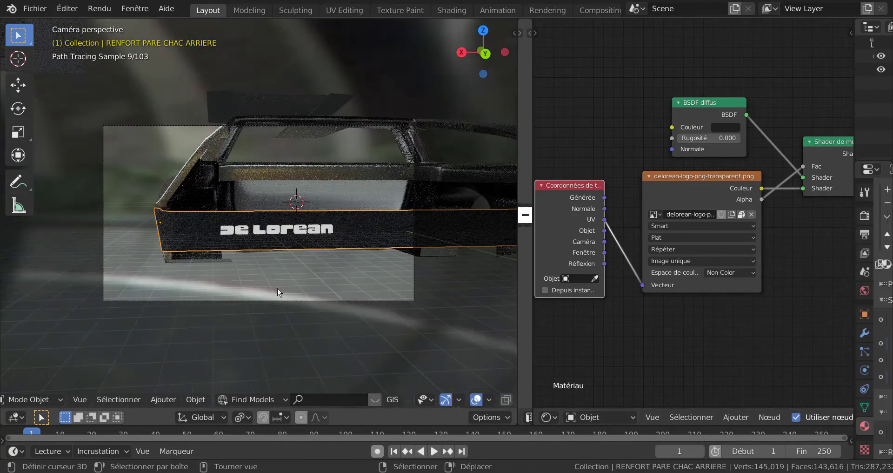
pyautogui.scroll(-2, 312, 289)
pyautogui.moveTo(312, 291)
pyautogui.mouseDown(button='middle')
pyautogui.moveTo(373, 294)
pyautogui.moveTo(318, 299)
pyautogui.moveTo(314, 290)
pyautogui.mouseUp(button='middle')
pyautogui.moveTo(794, 299); pyautogui.dragTo(714, 294, button='middle')
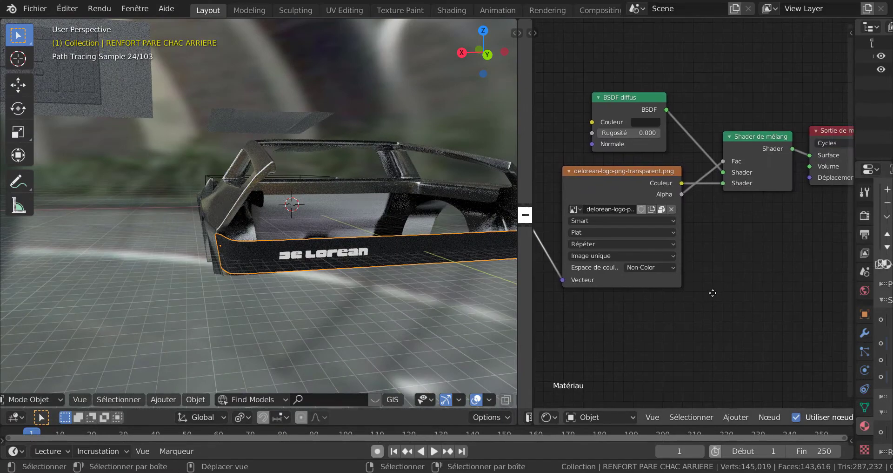
pyautogui.scroll(4, 369, 321)
pyautogui.scroll(-4, 368, 317)
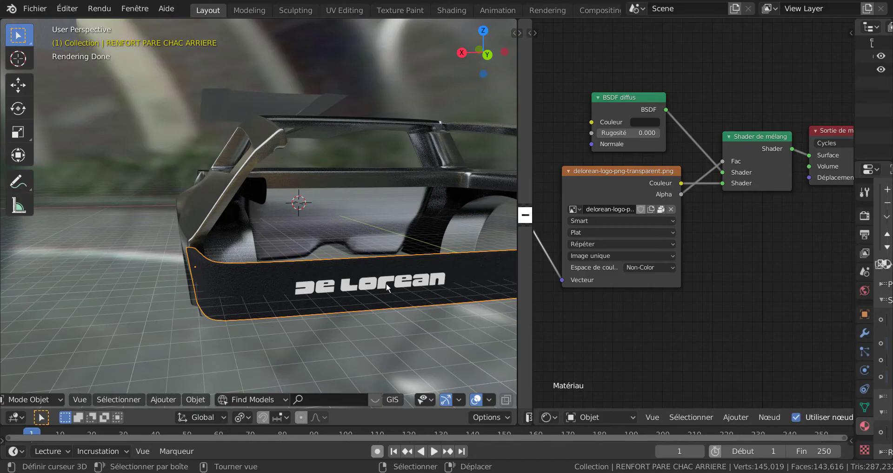
pyautogui.scroll(-5, 393, 280)
pyautogui.moveTo(285, 308); pyautogui.dragTo(328, 309, button='middle')
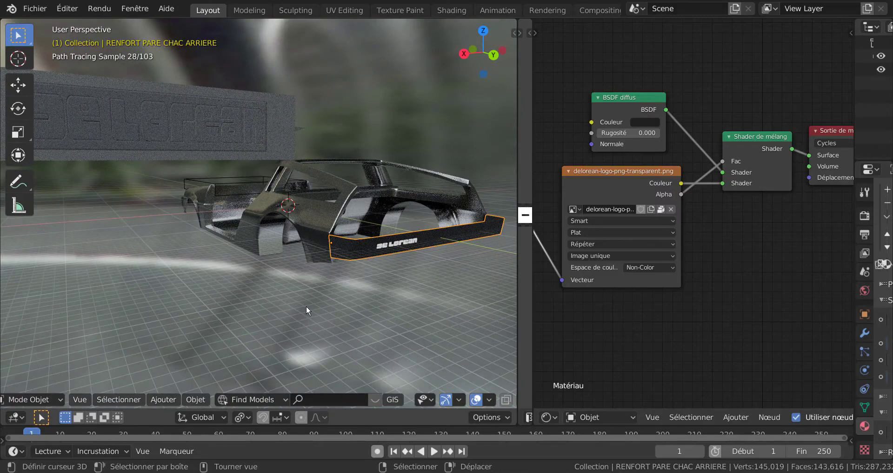
pyautogui.moveTo(322, 303)
pyautogui.keyDown('shift'); pyautogui.mouseDown(button='middle')
pyautogui.moveTo(278, 297)
pyautogui.moveTo(306, 302)
pyautogui.mouseUp(button='middle'); pyautogui.keyUp('shift')
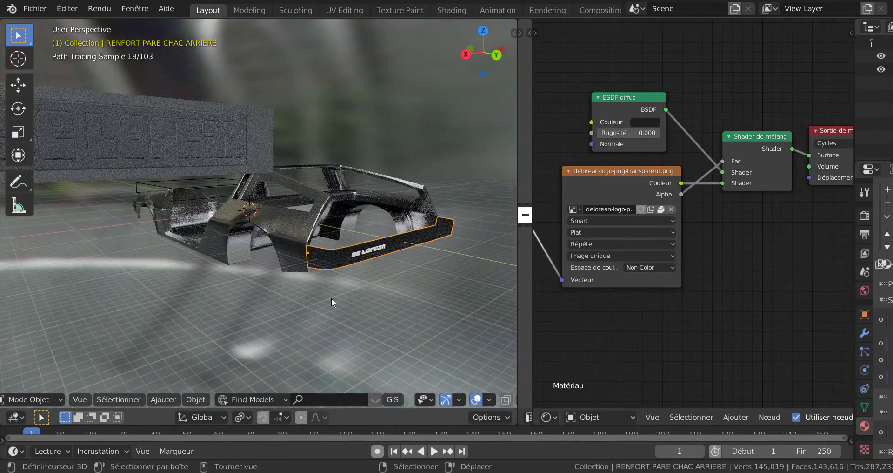
pyautogui.press('KP_0')
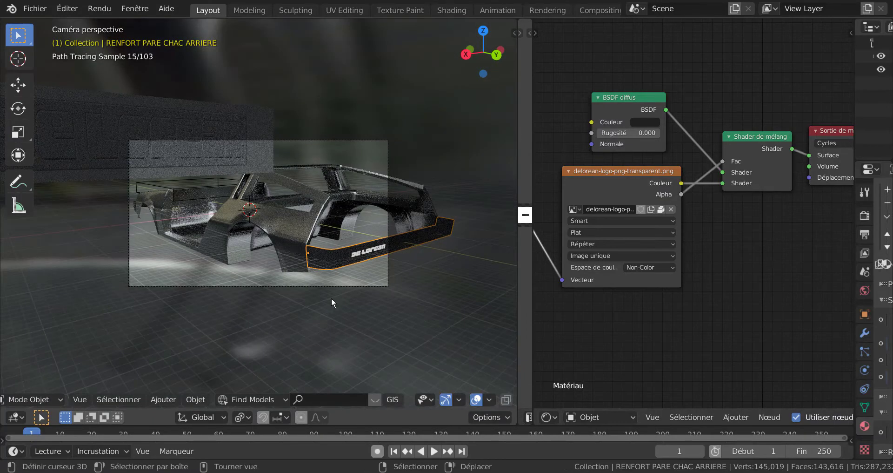
pyautogui.click(333, 297)
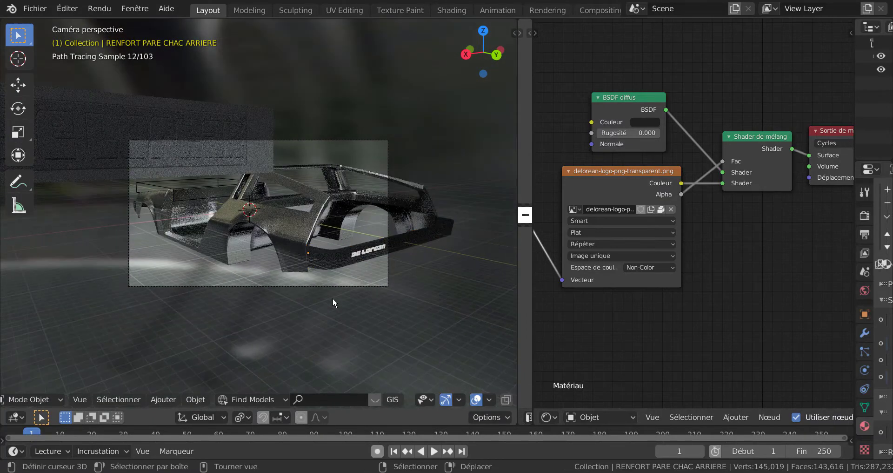
# Render the camera view, examine the metal body and the bumper logo, and close the render result.
pyautogui.press('F12')
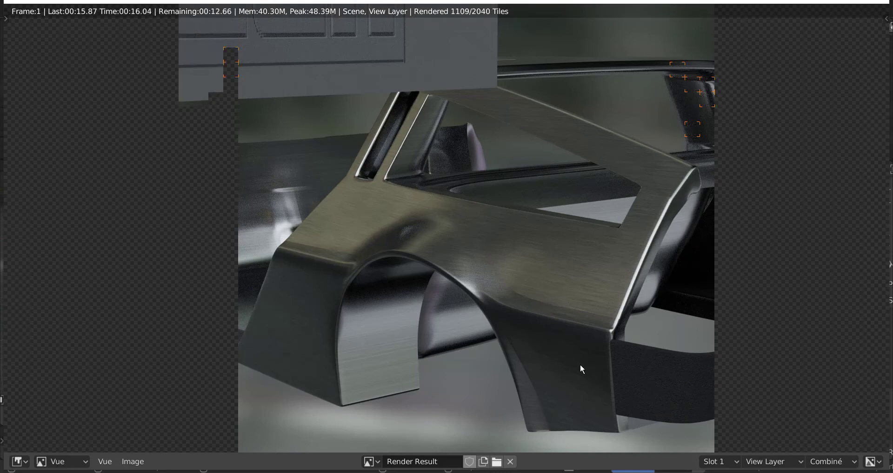
pyautogui.scroll(-2, 581, 368)
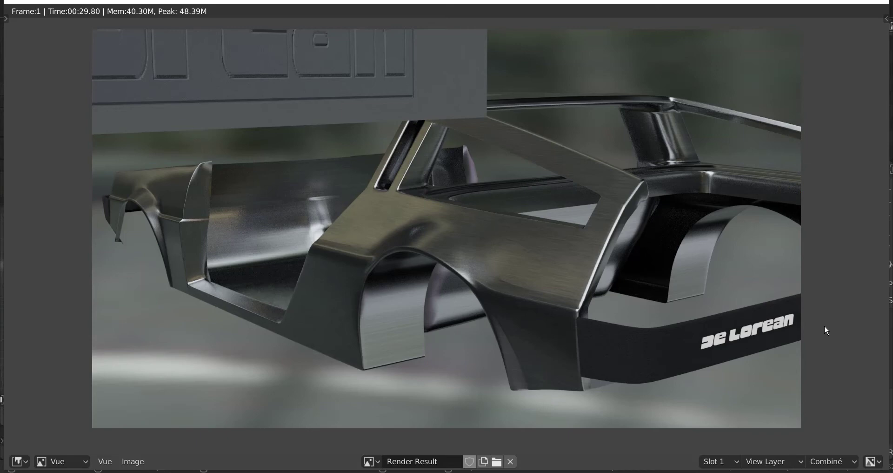
pyautogui.scroll(-1, 529, 330)
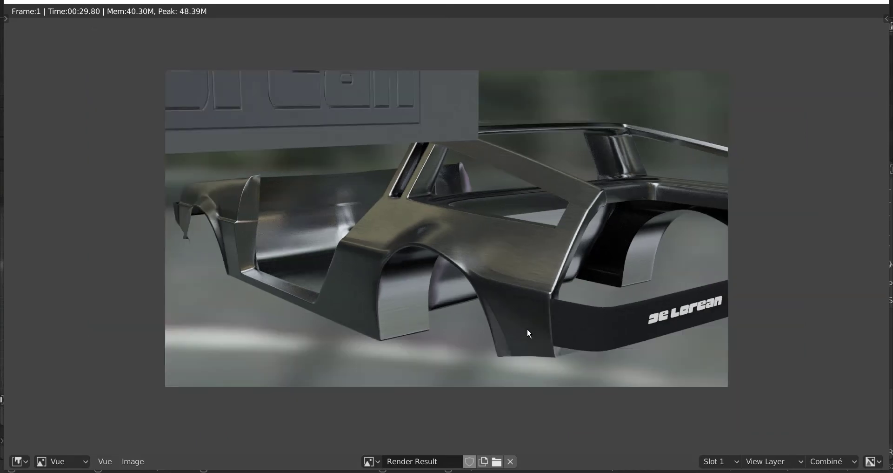
pyautogui.scroll(2, 528, 330)
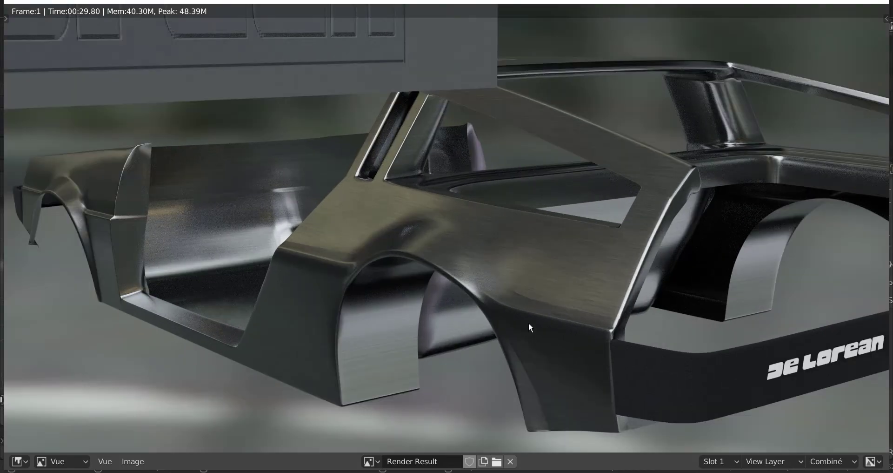
pyautogui.scroll(-1, 528, 322)
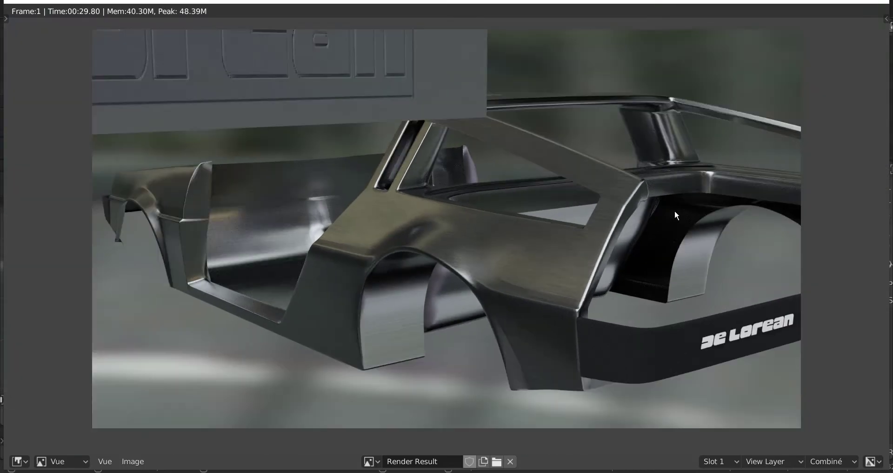
pyautogui.click(877, 2)
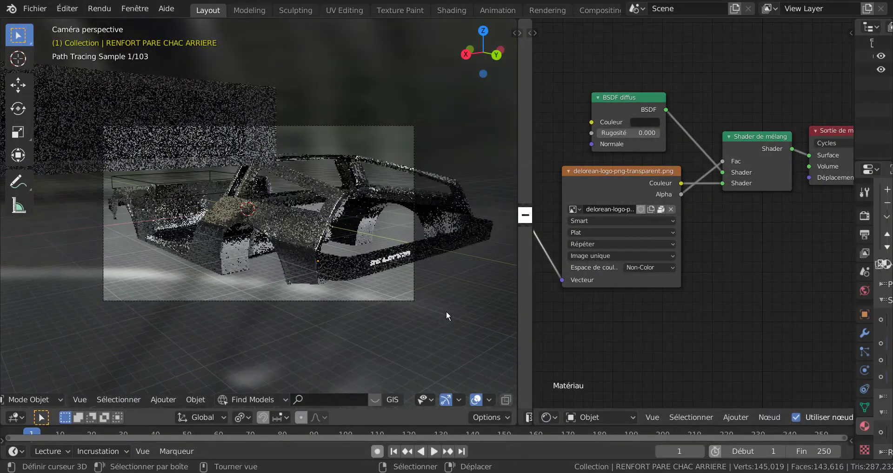
# Delete the two test planes, PLAN TEST ENFANT and PLANT TEST PARENT, floating in front of the car.
pyautogui.scroll(1, 445, 311)
pyautogui.scroll(-1, 446, 311)
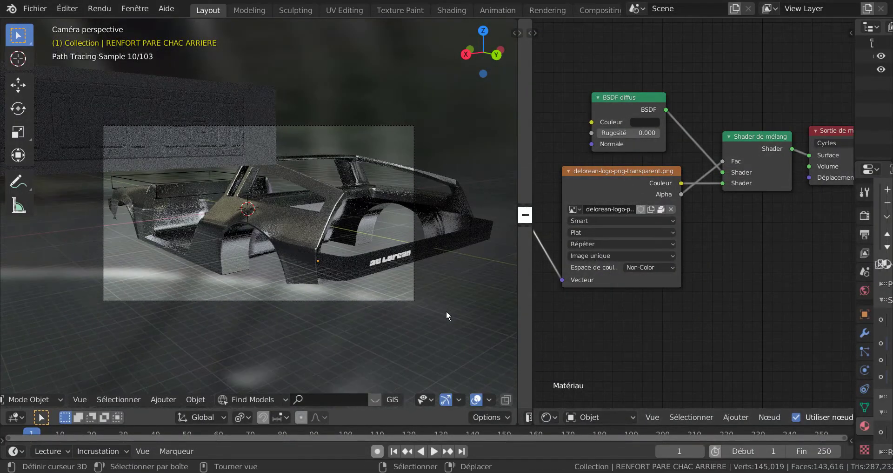
pyautogui.middleClick(446, 311)
pyautogui.scroll(-3, 446, 311)
pyautogui.moveTo(443, 310); pyautogui.dragTo(439, 308, button='middle')
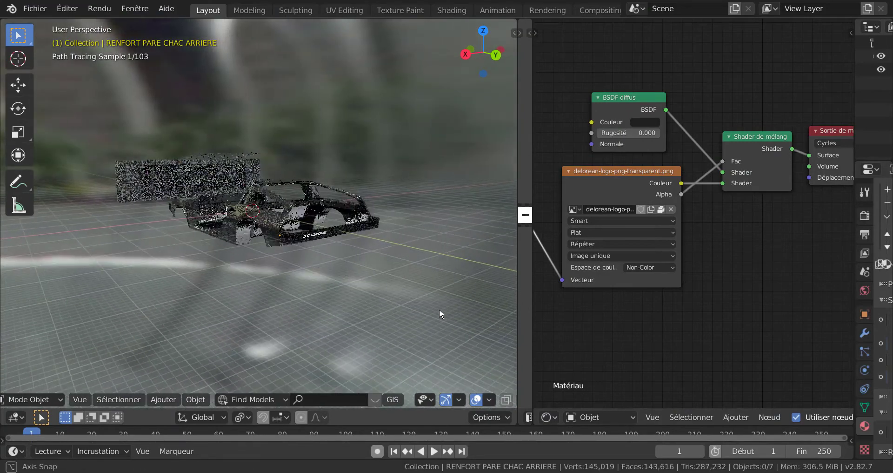
pyautogui.click(203, 188)
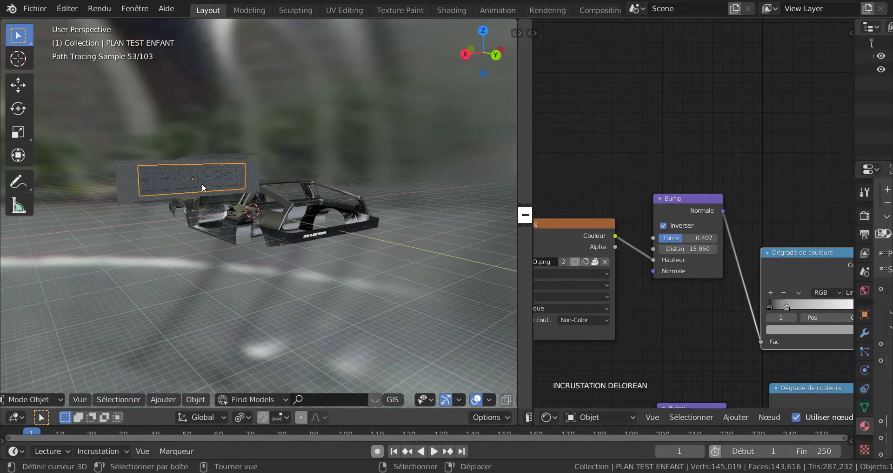
pyautogui.press('Delete')
pyautogui.click(214, 160)
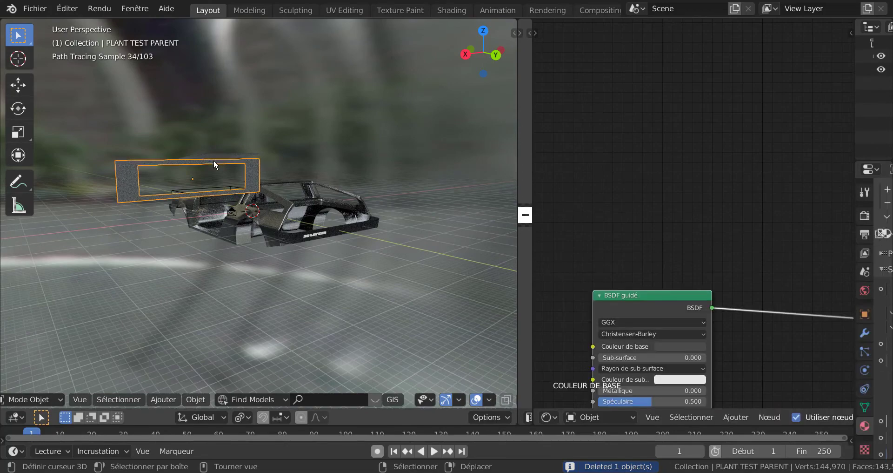
pyautogui.press('Delete')
# Align the camera to a wider view containing the whole car body, render the image and close the result.
pyautogui.scroll(5, 232, 194)
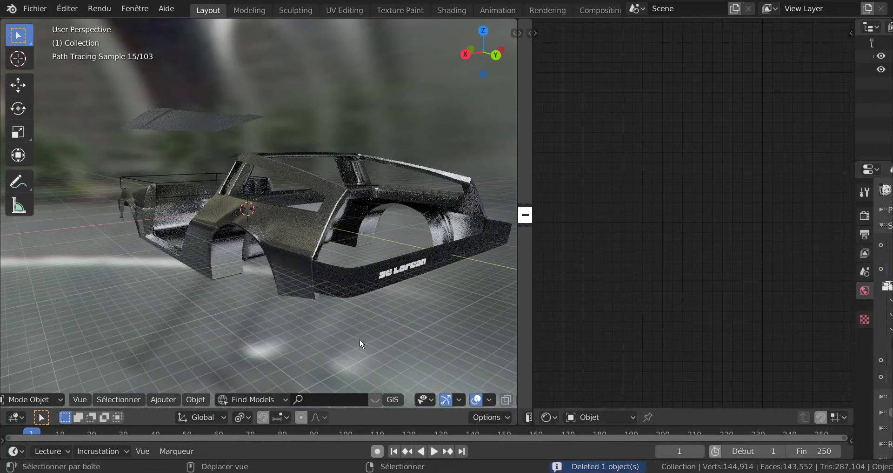
pyautogui.scroll(-4, 360, 340)
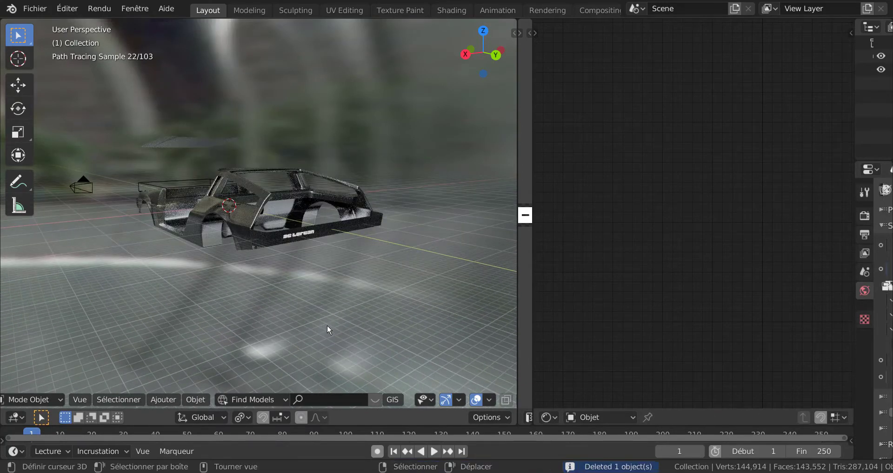
pyautogui.press('KP_0')
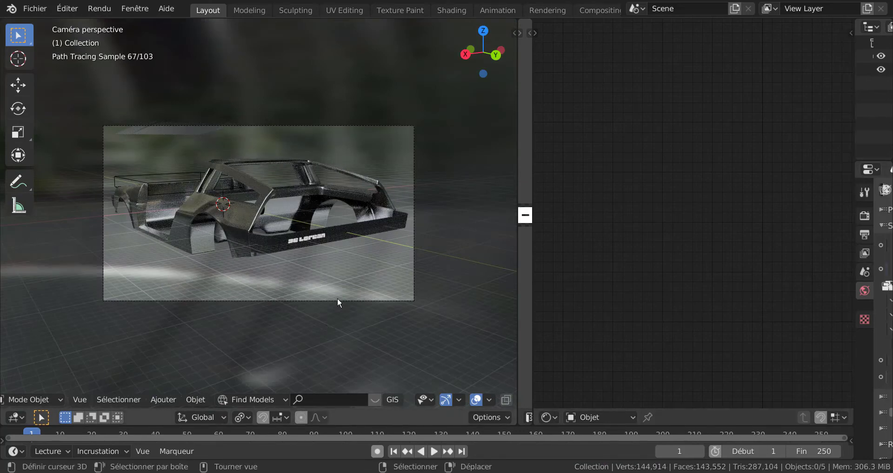
pyautogui.press('F12')
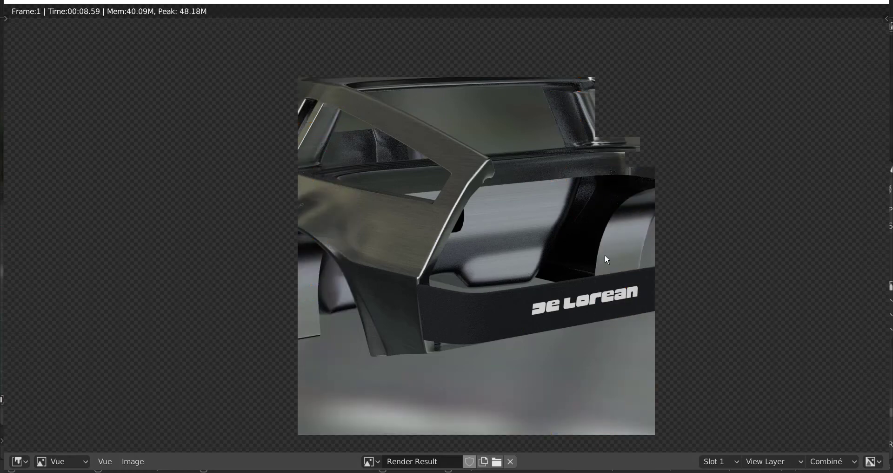
pyautogui.click(881, 2)
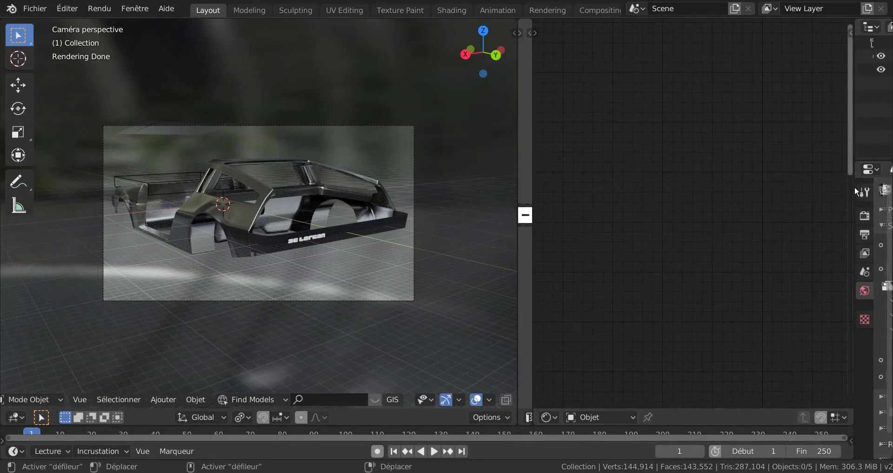
# Widen the properties area to show the World settings and try out Ambient Occlusion.
pyautogui.moveTo(855, 193); pyautogui.dragTo(609, 194)
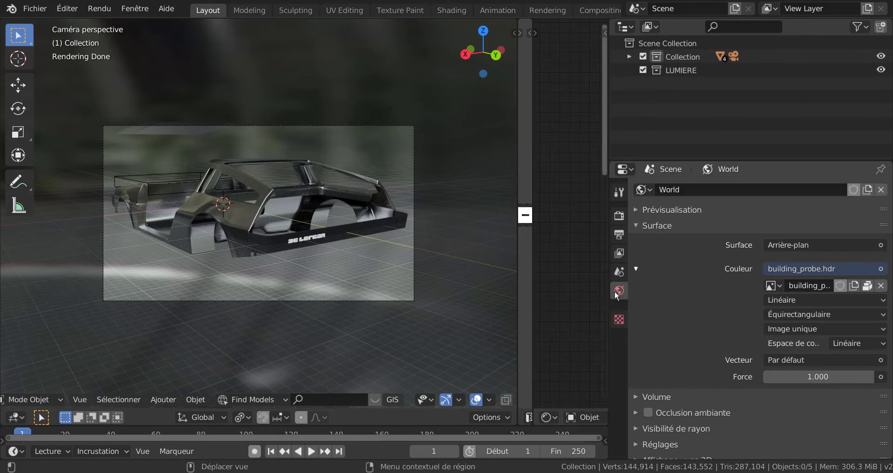
pyautogui.scroll(-2, 677, 342)
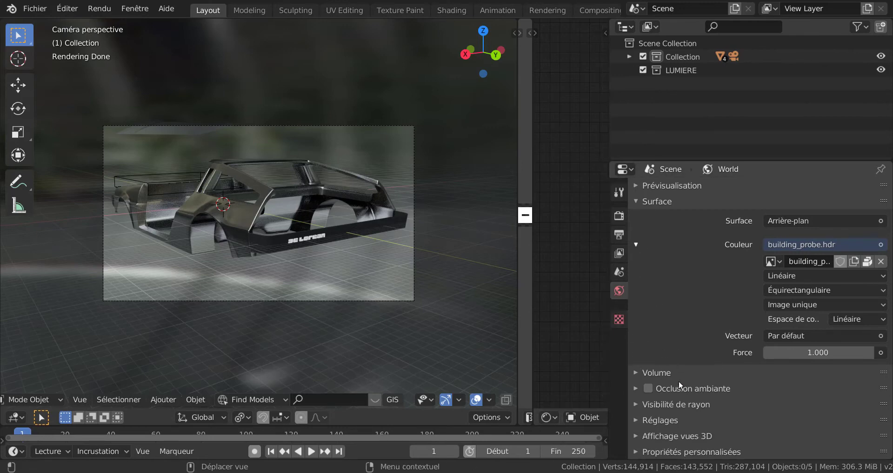
pyautogui.click(649, 388)
pyautogui.scroll(2, 690, 353)
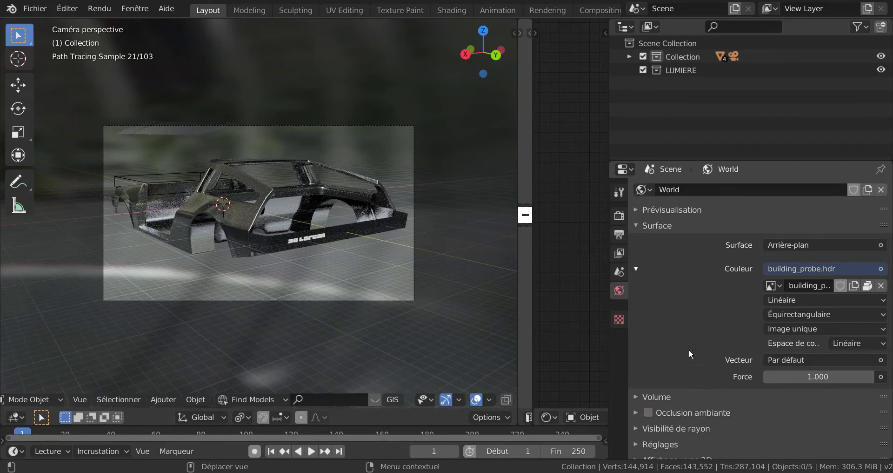
# Enable Ambient Occlusion in the World settings.
pyautogui.scroll(-2, 690, 353)
pyautogui.click(651, 389)
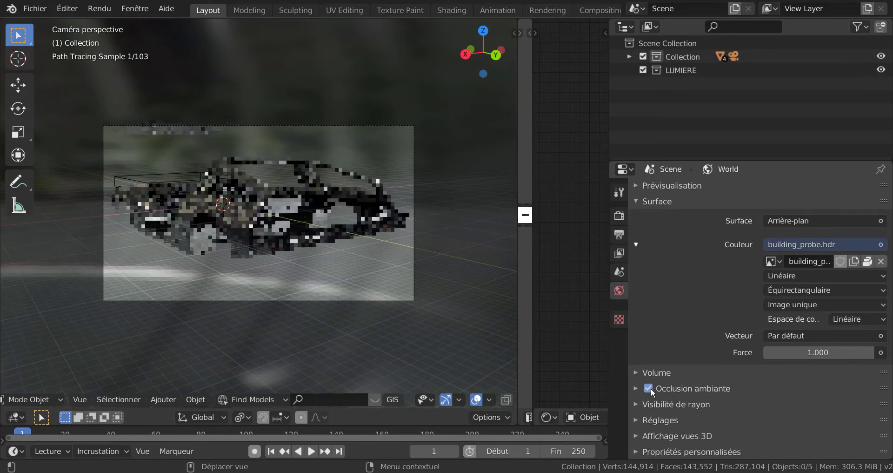
pyautogui.scroll(2, 689, 326)
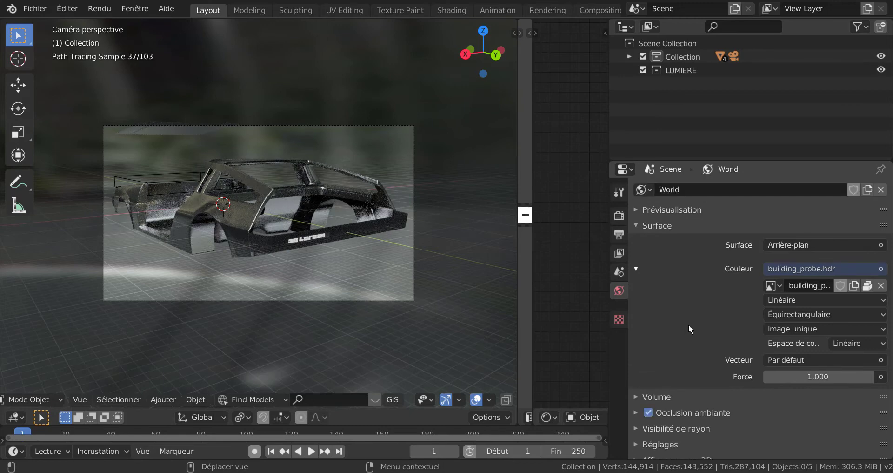
pyautogui.scroll(-2, 689, 326)
pyautogui.scroll(2, 690, 326)
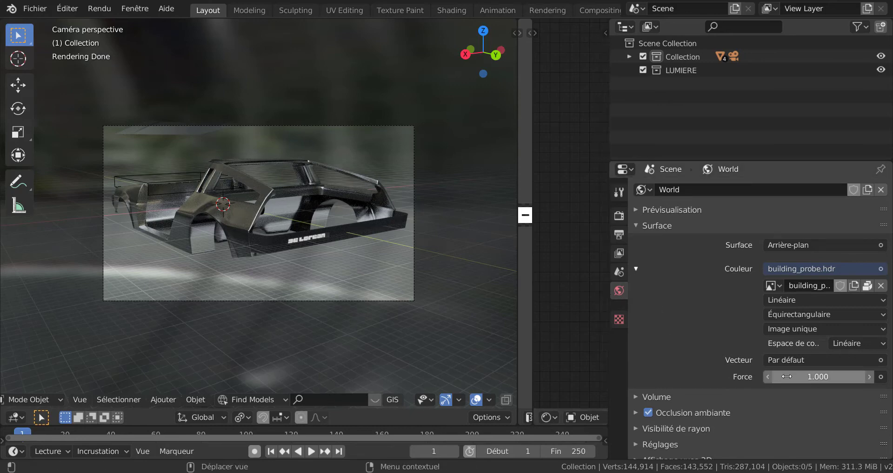
# Try out 9.366, the Light Path ray length and the Light Path ray depth as the world background's strength.
pyautogui.moveTo(790, 376)
pyautogui.mouseDown()
pyautogui.moveTo(818, 376)
pyautogui.moveTo(807, 381)
pyautogui.mouseUp()
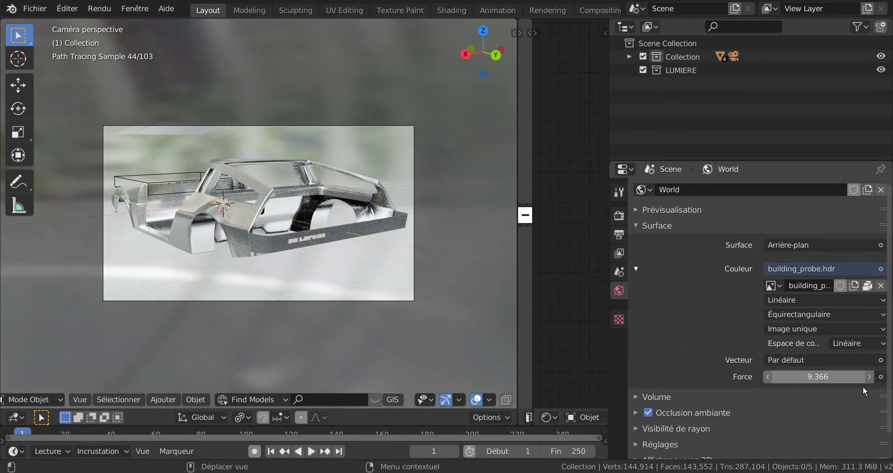
pyautogui.click(881, 377)
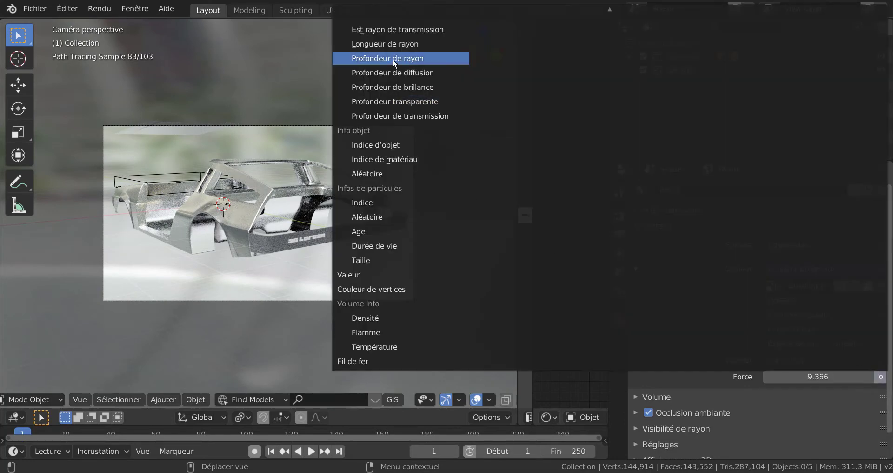
pyautogui.click(393, 45)
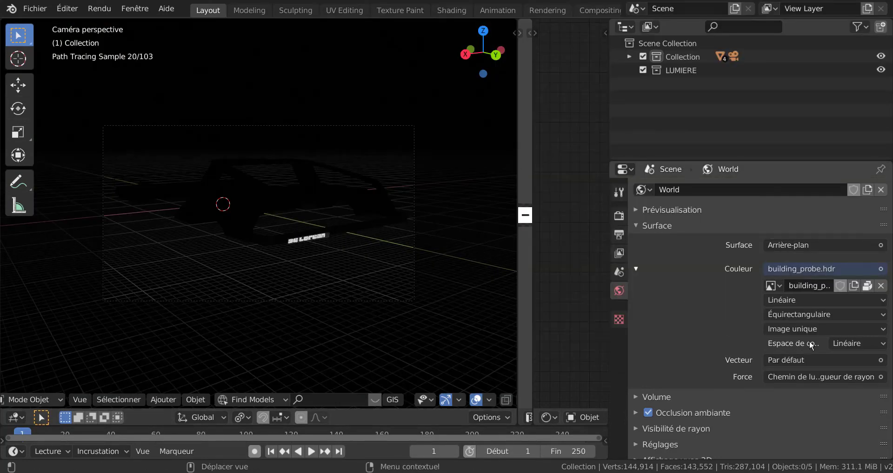
pyautogui.click(872, 378)
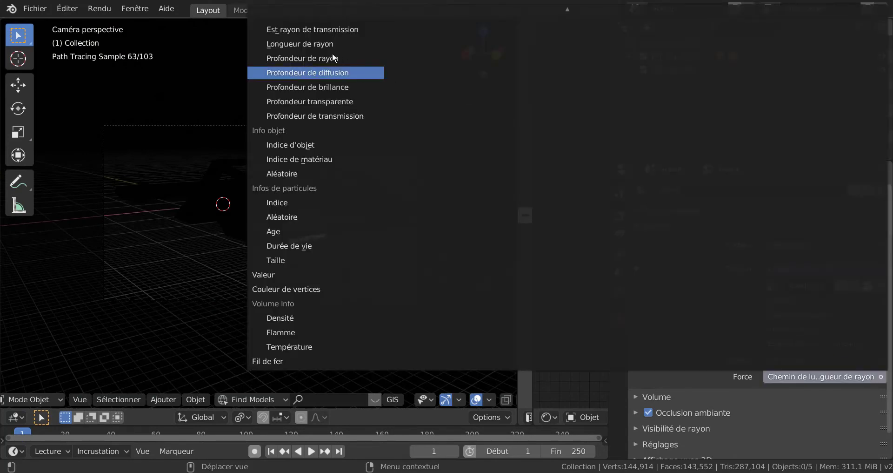
pyautogui.click(301, 57)
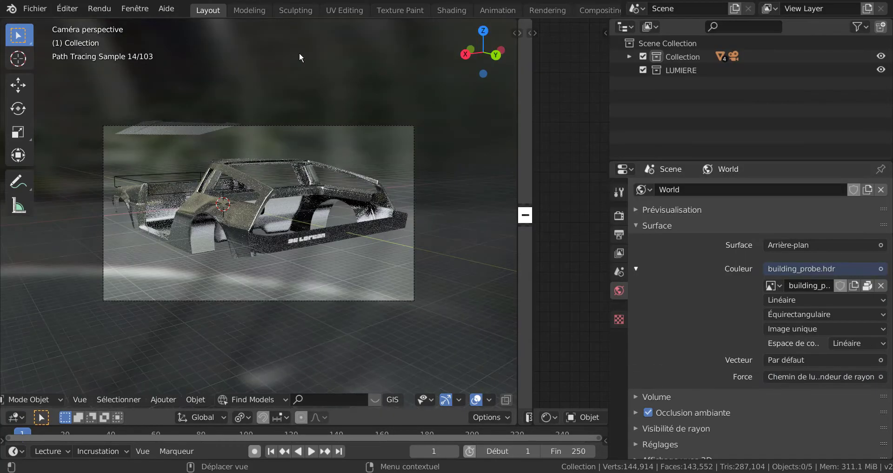
# Drive the world background's strength with the Light Path glossy depth (Profondeur de brillance), test-render the camera view and close the render.
pyautogui.click(836, 376)
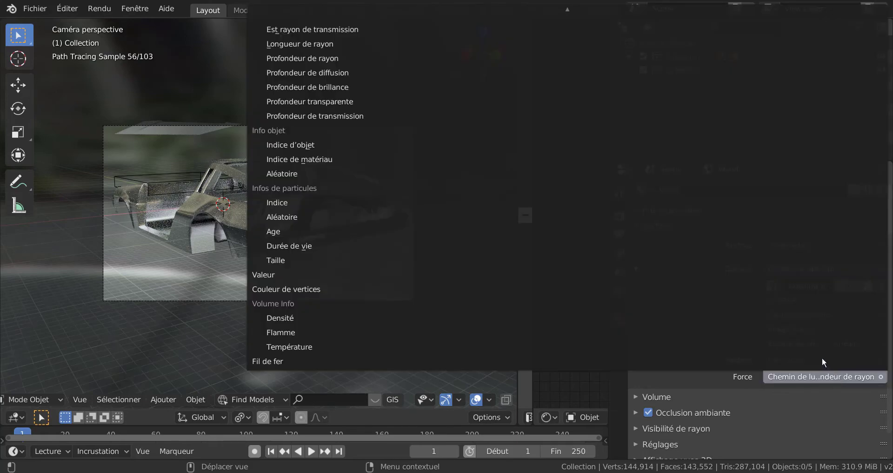
pyautogui.click(309, 87)
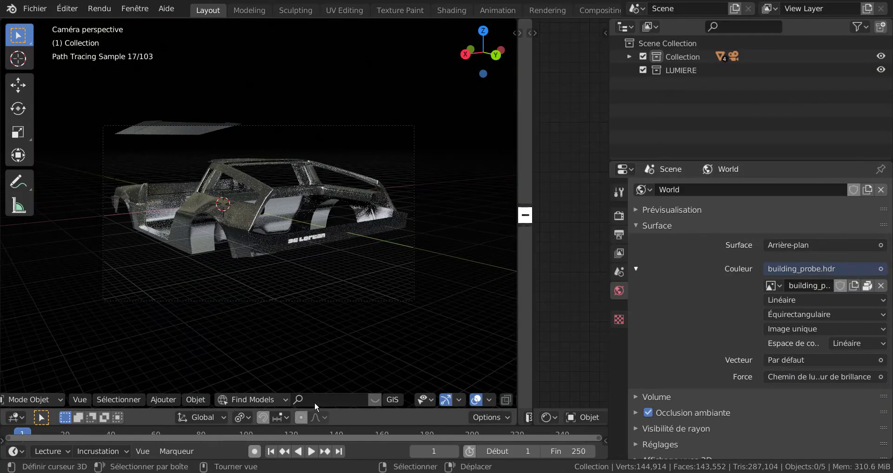
pyautogui.scroll(2, 314, 345)
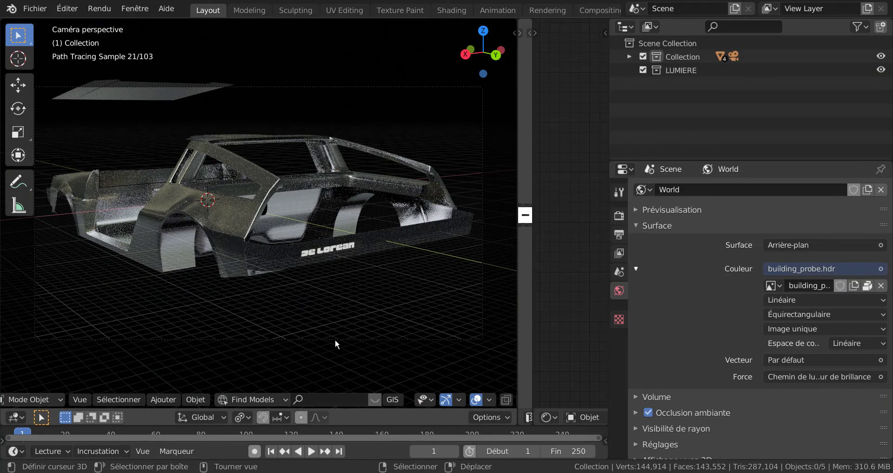
pyautogui.scroll(-3, 335, 339)
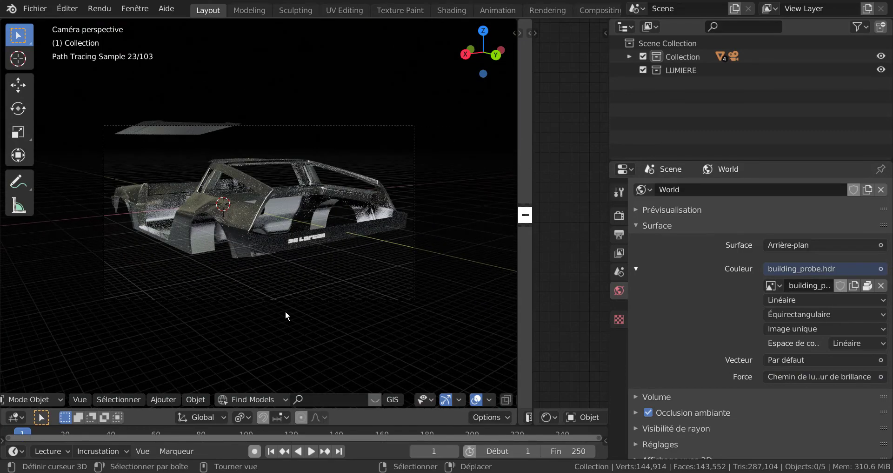
pyautogui.press('F12')
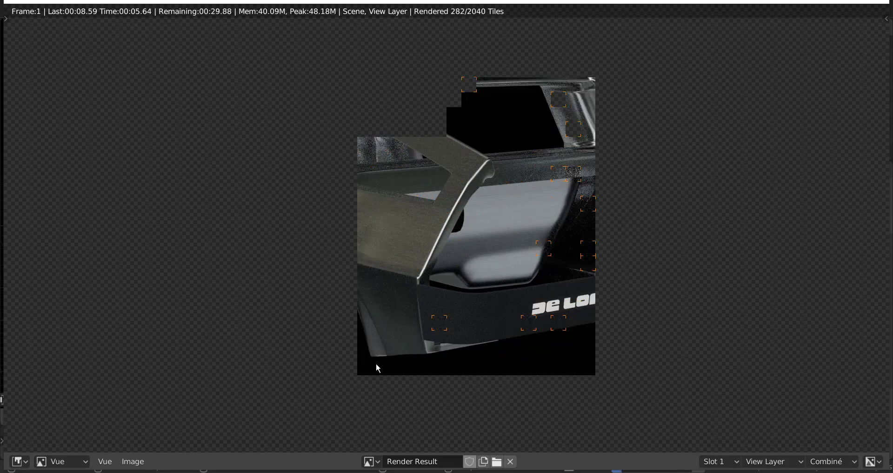
pyautogui.click(875, 2)
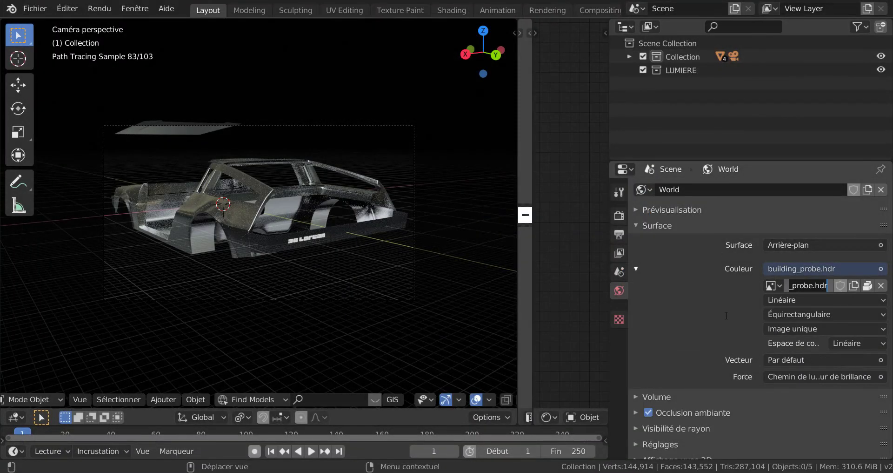
# Unpack the world's building_probe.hdr using the file in the current folder and replace it with kitchen_probe.hdr from the HDR Monde folder.
pyautogui.click(866, 286)
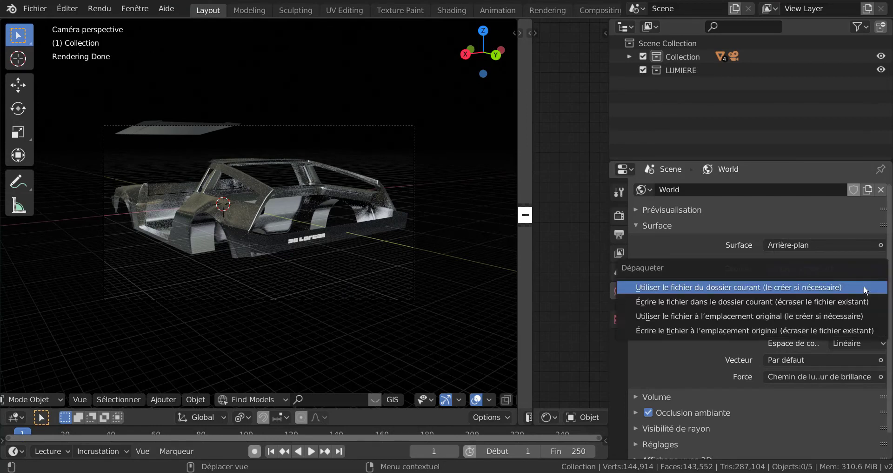
pyautogui.click(864, 287)
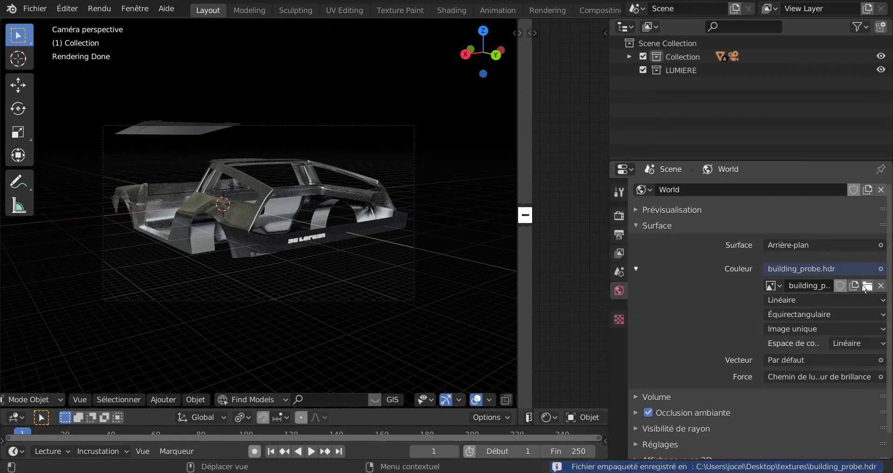
pyautogui.click(867, 286)
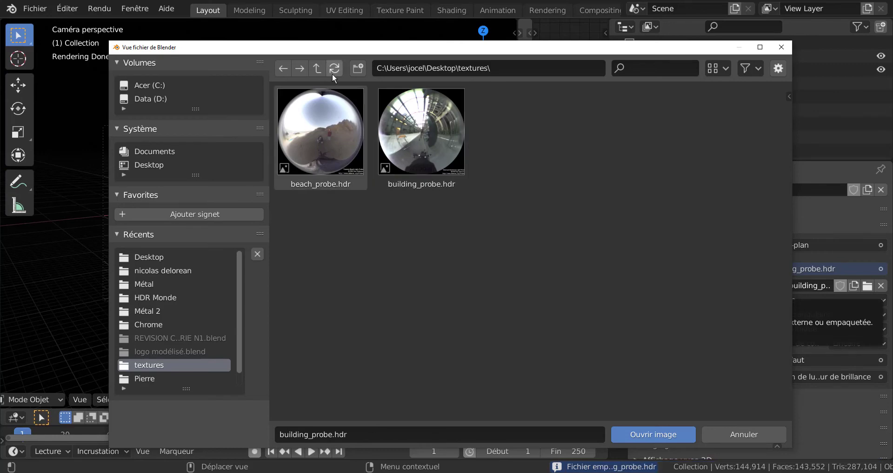
pyautogui.click(320, 69)
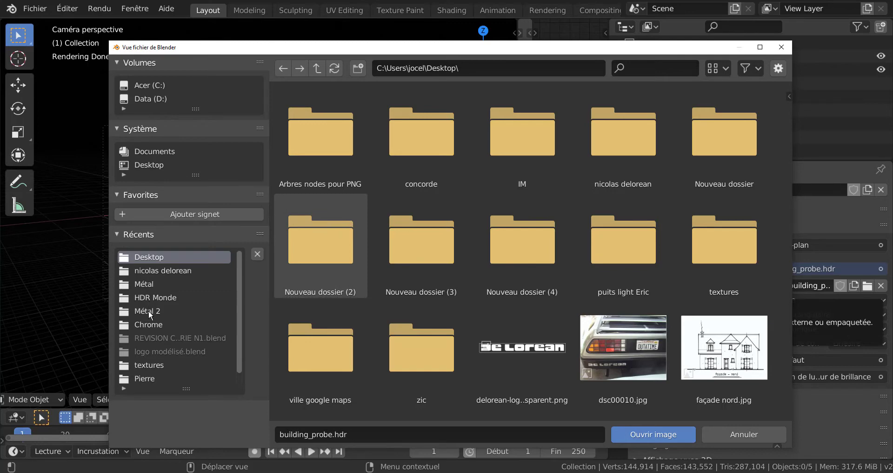
pyautogui.click(149, 296)
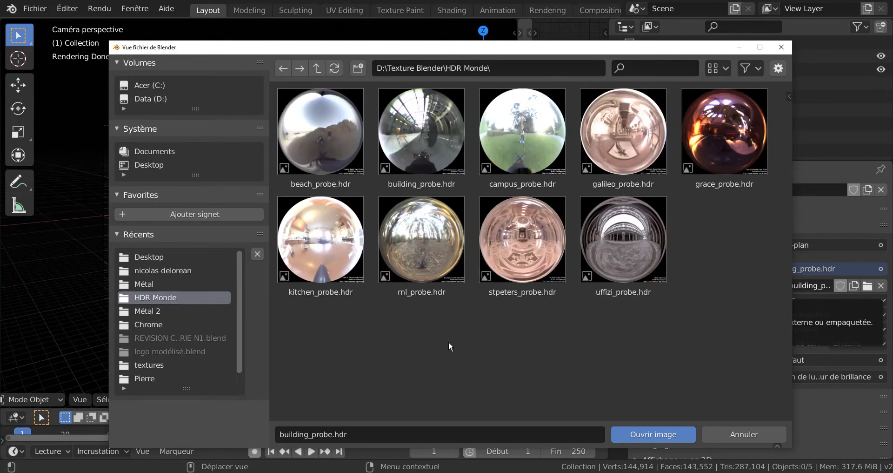
pyautogui.click(321, 240)
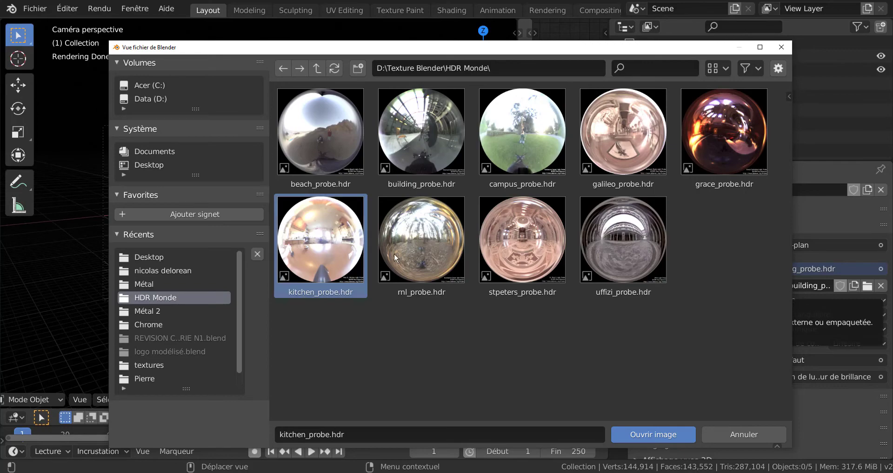
pyautogui.click(658, 436)
# Render the car with the kitchen environment lighting and examine the metal body and bumpers in the rear and front views.
pyautogui.scroll(2, 392, 314)
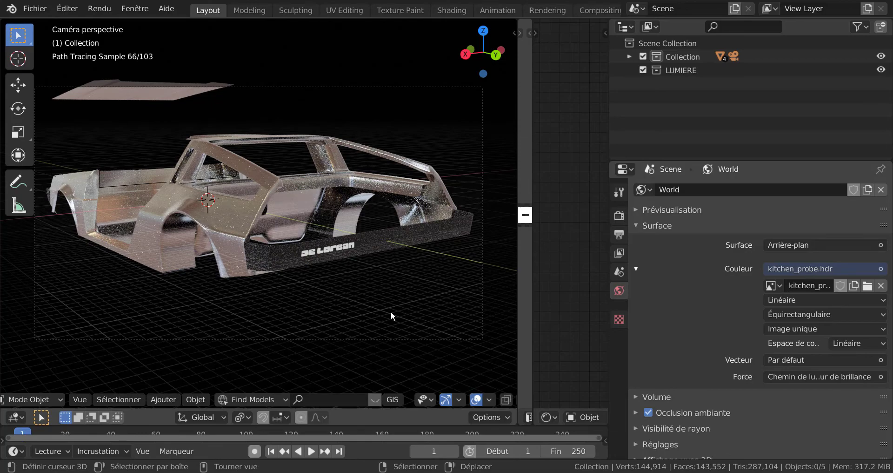
pyautogui.press('F12')
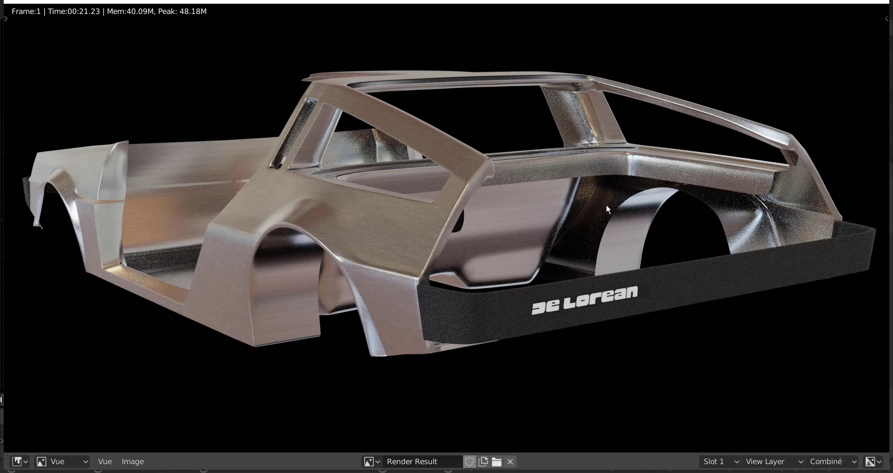
pyautogui.scroll(-2, 608, 208)
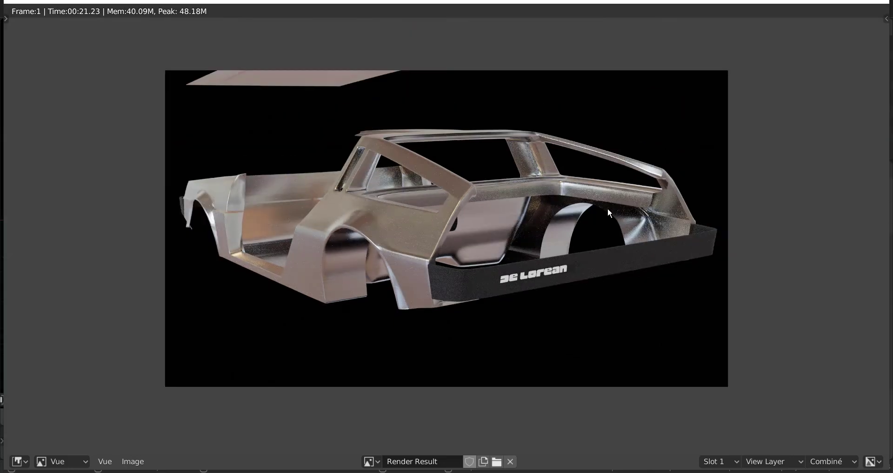
pyautogui.scroll(1, 608, 208)
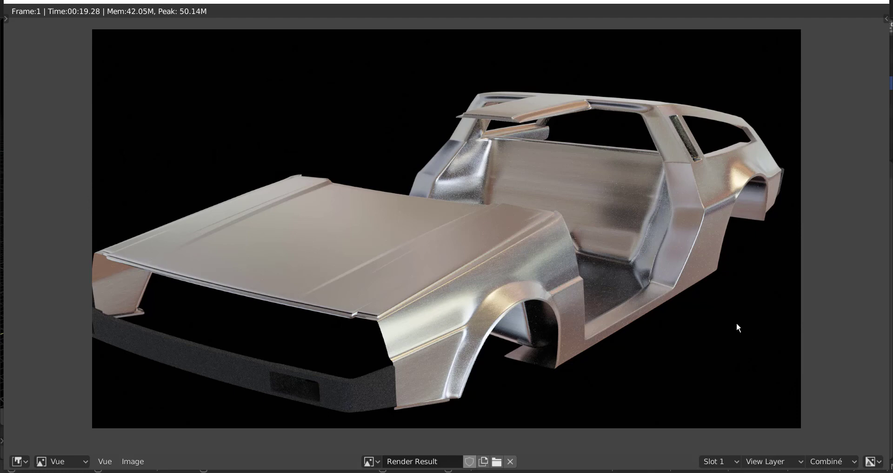
pyautogui.scroll(1, 738, 324)
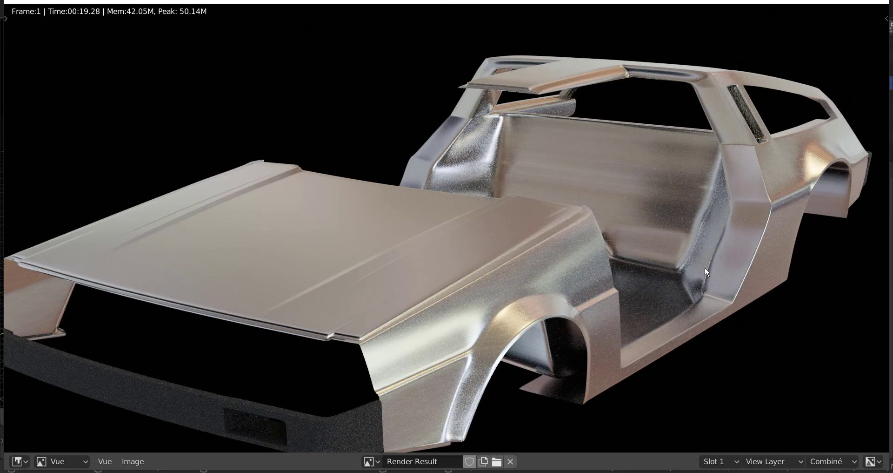